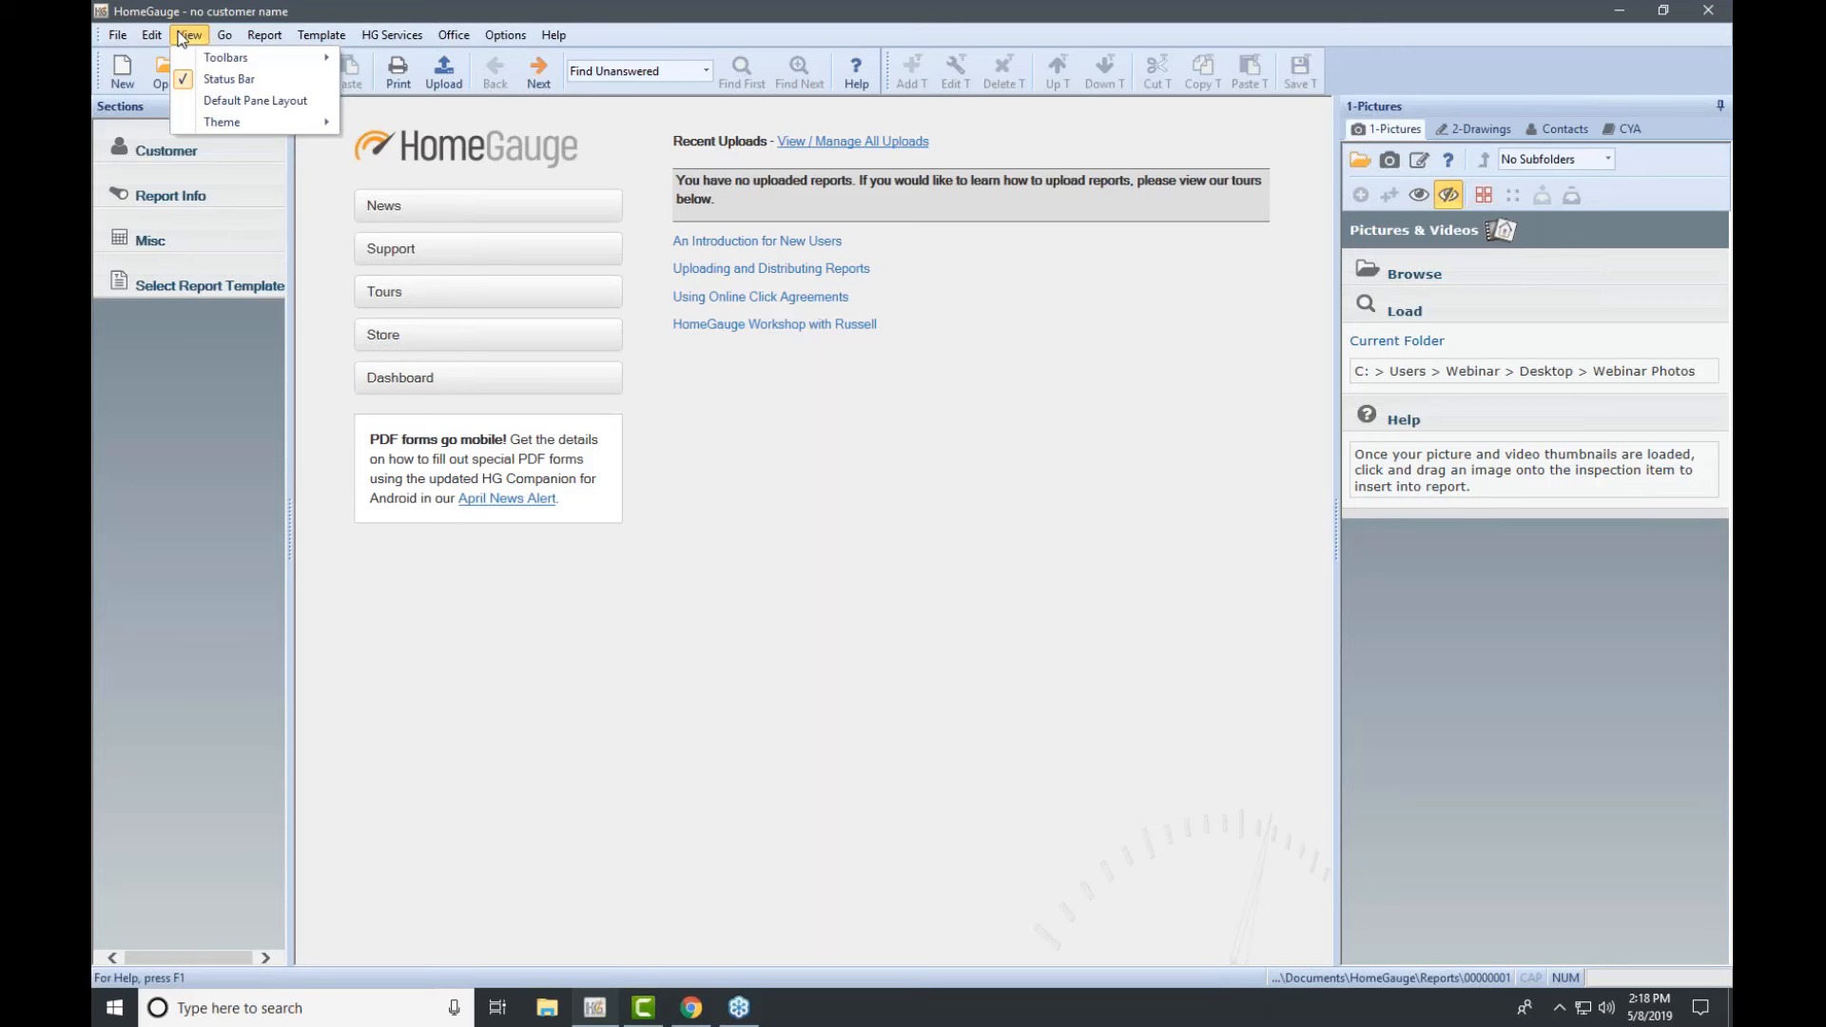
Step: Browse the File, View, Go, Report and Template menus and the Find dropdown, ending on HG Services
mouse_move(223, 40)
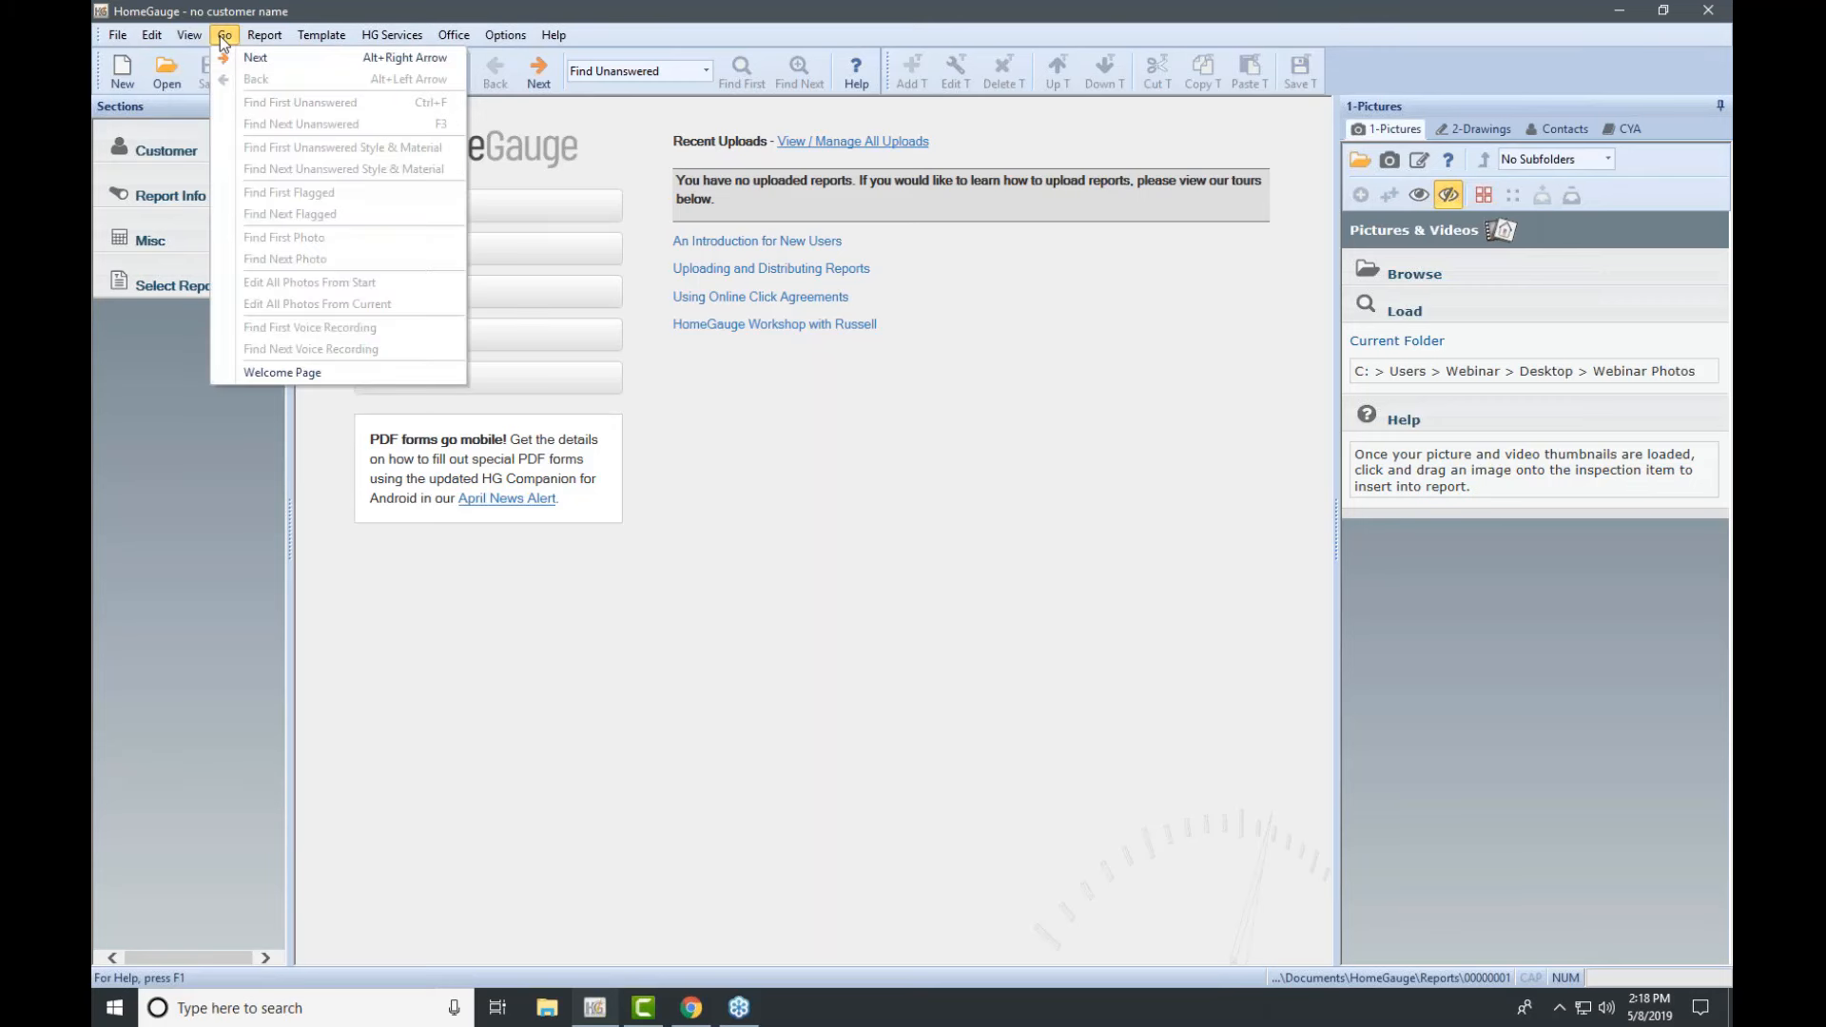
click(707, 74)
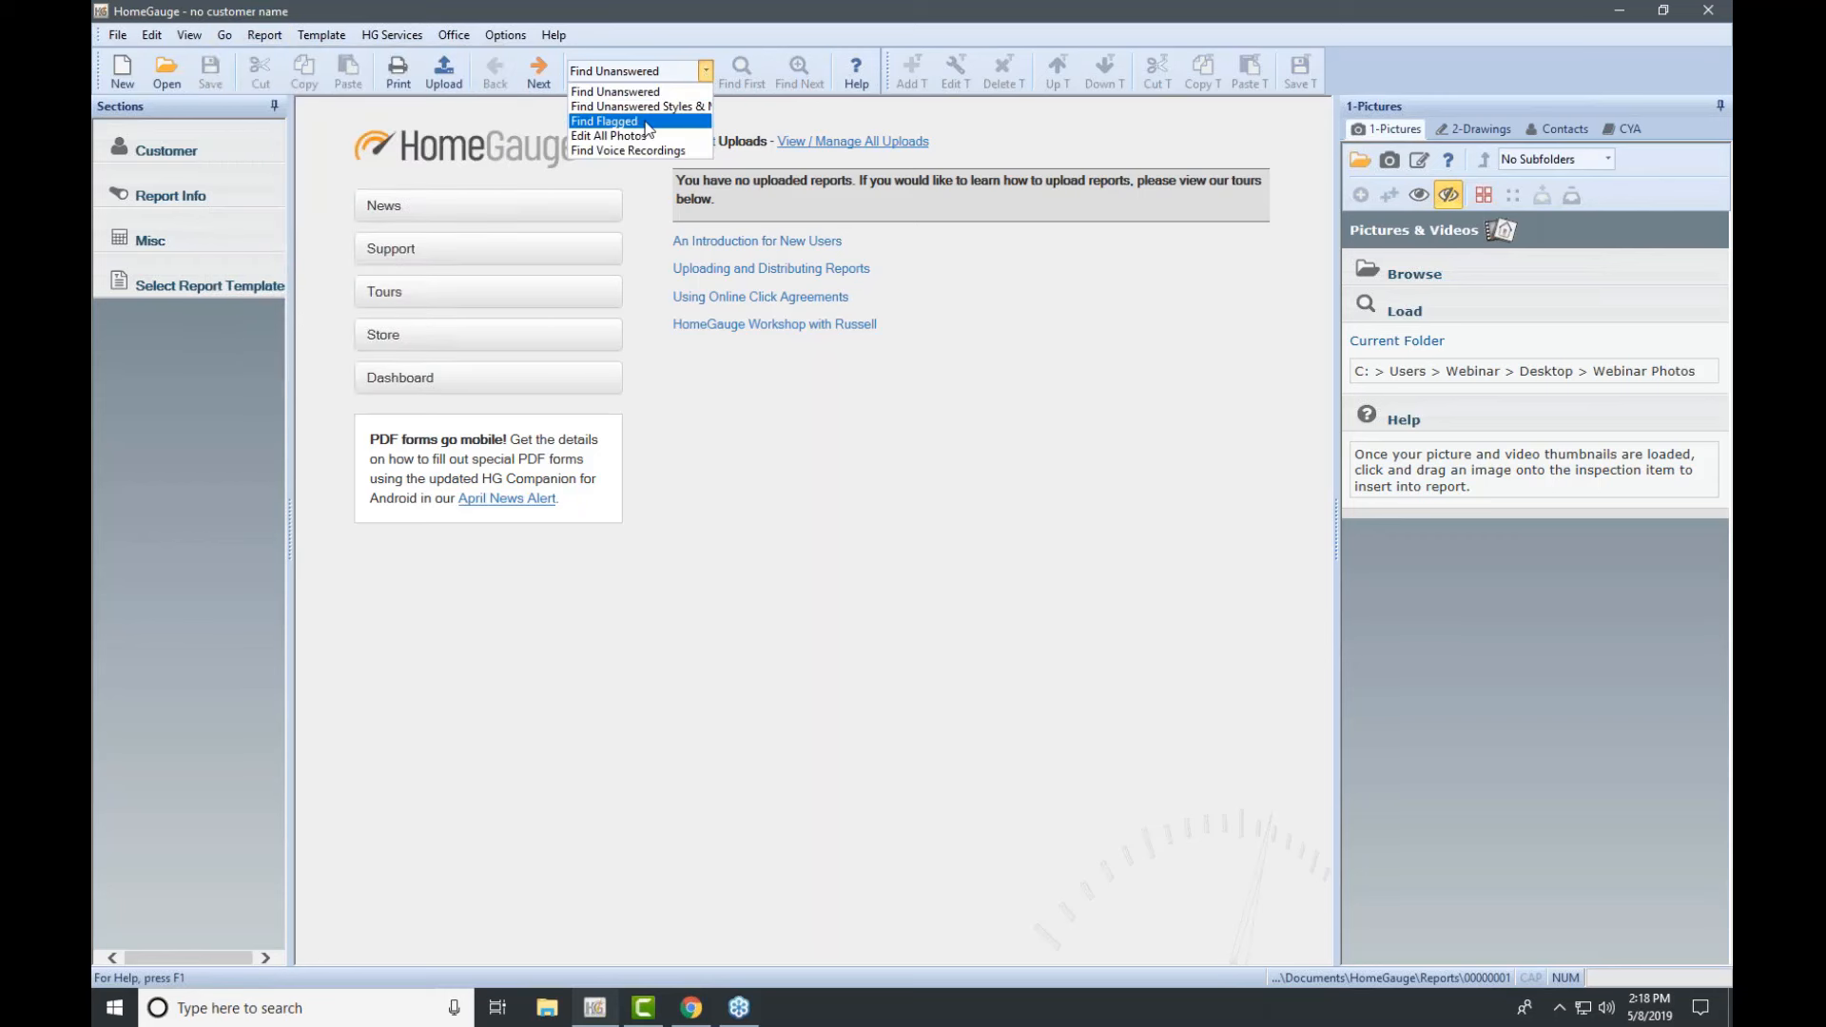
click(709, 75)
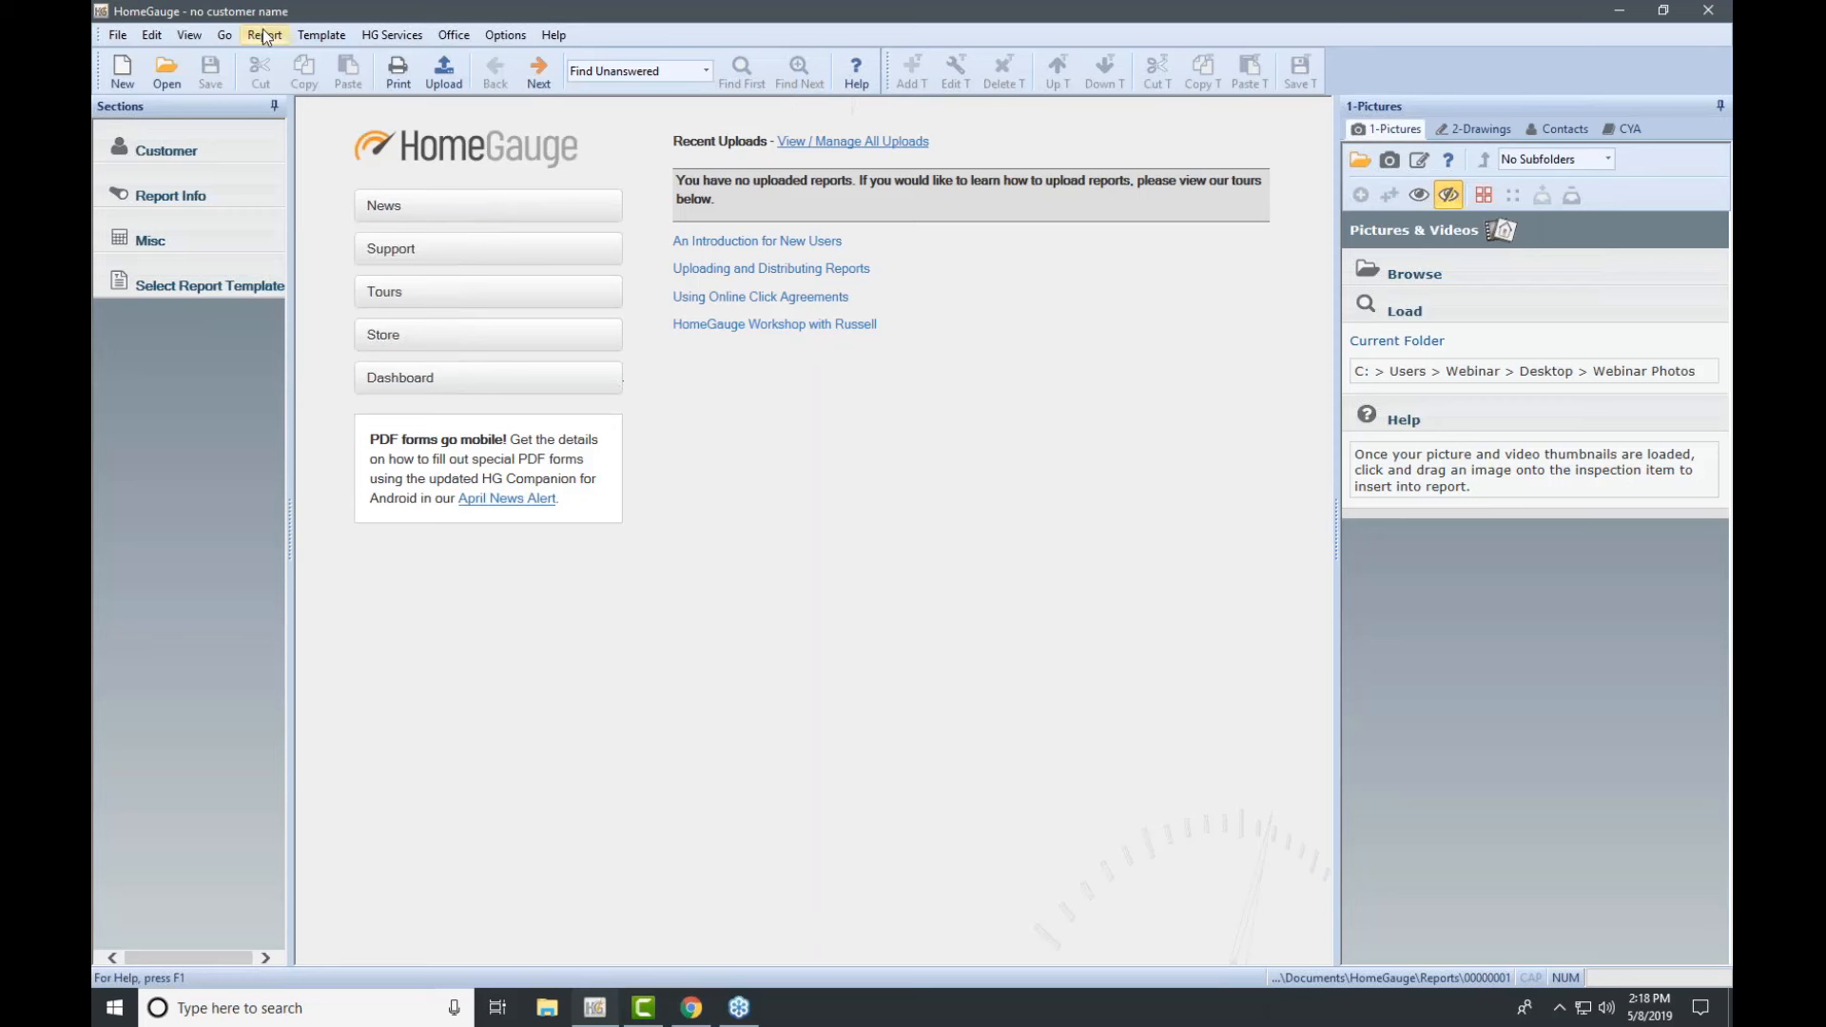
click(197, 35)
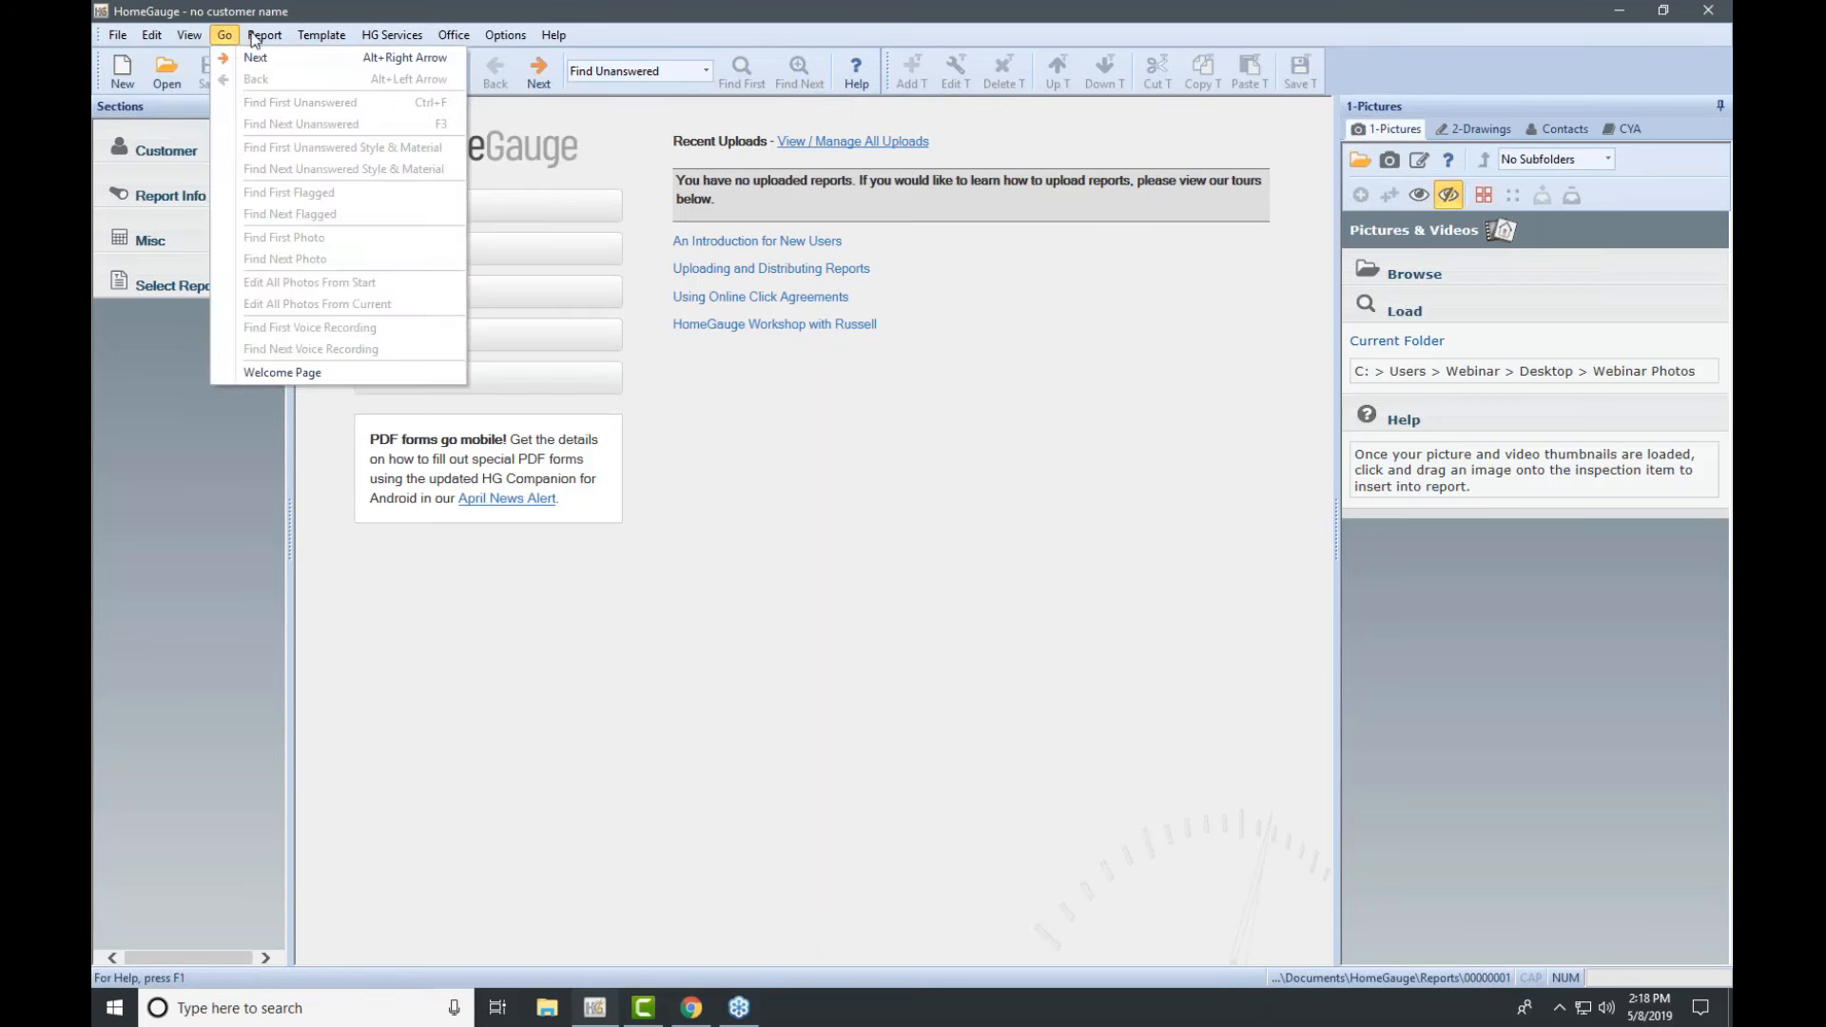
mouse_move(255, 38)
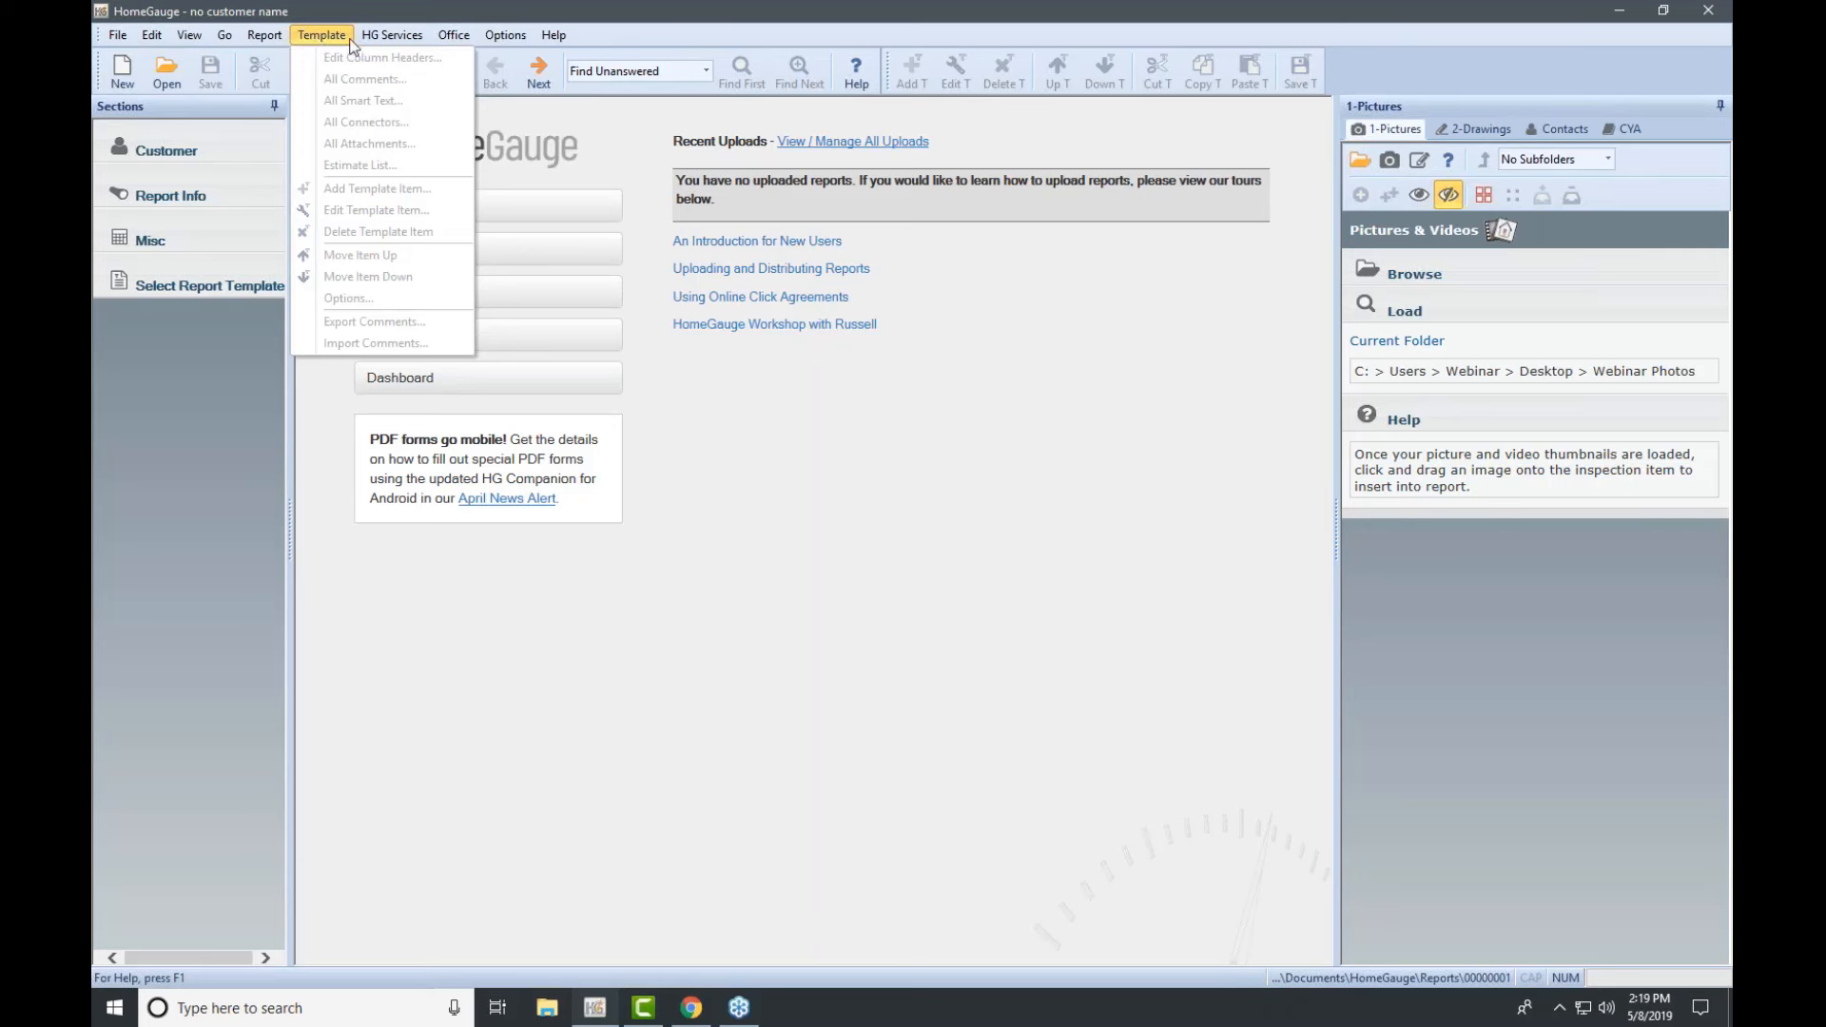
mouse_move(392, 34)
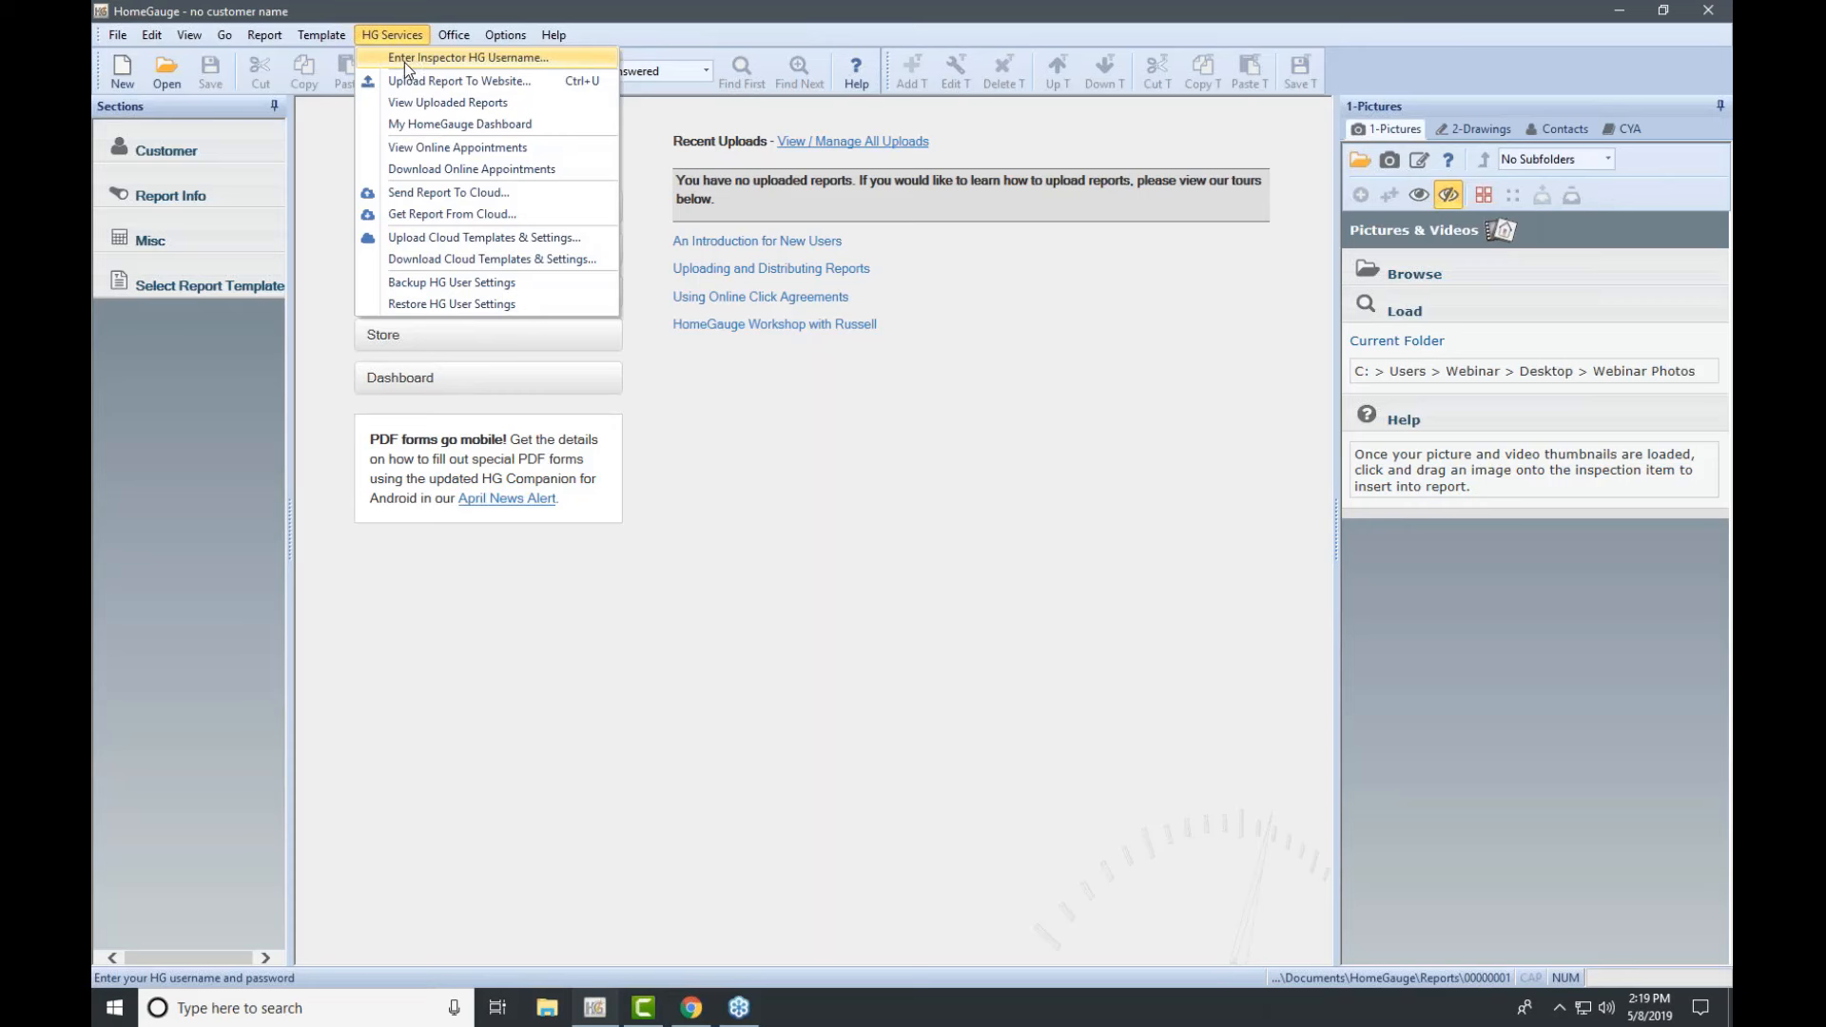
Step: Enter the inspector HG username with Always Remember Password ticked, then reopen HG Services
click(408, 59)
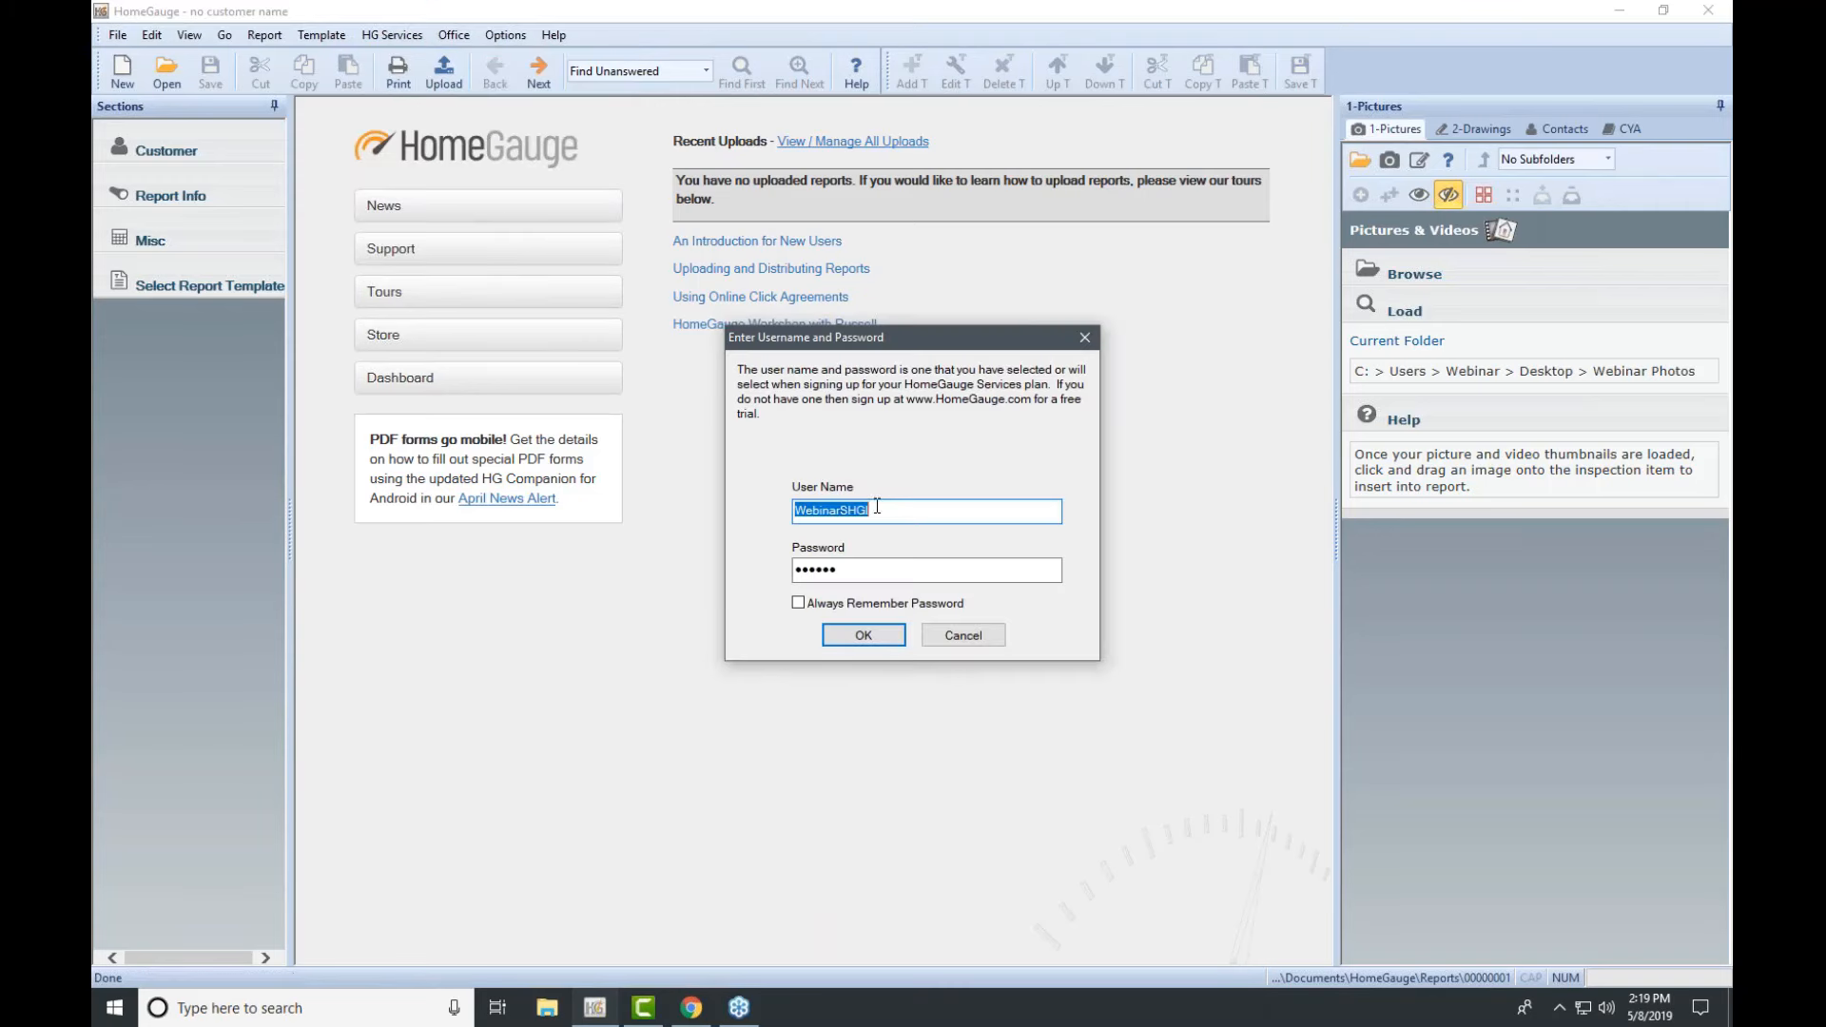
click(798, 603)
click(863, 636)
click(414, 37)
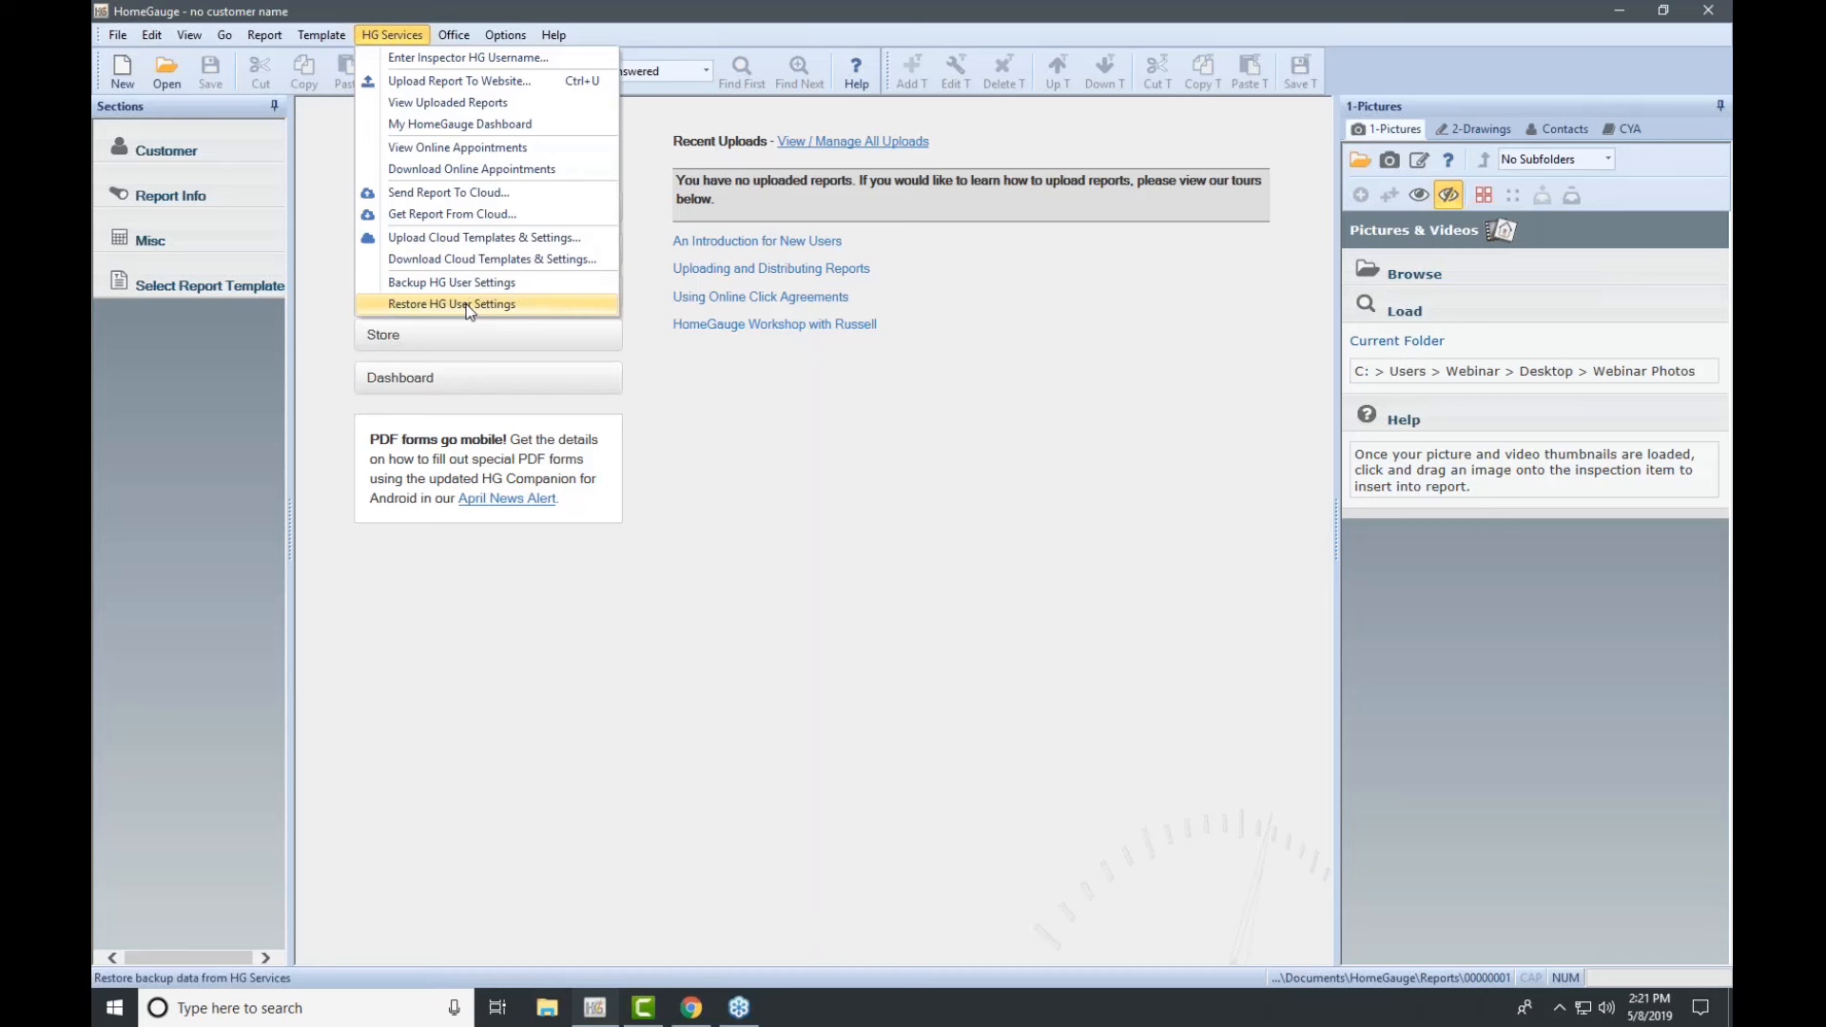
Step: Move across the Office menu to show the Options menu
mouse_move(466, 44)
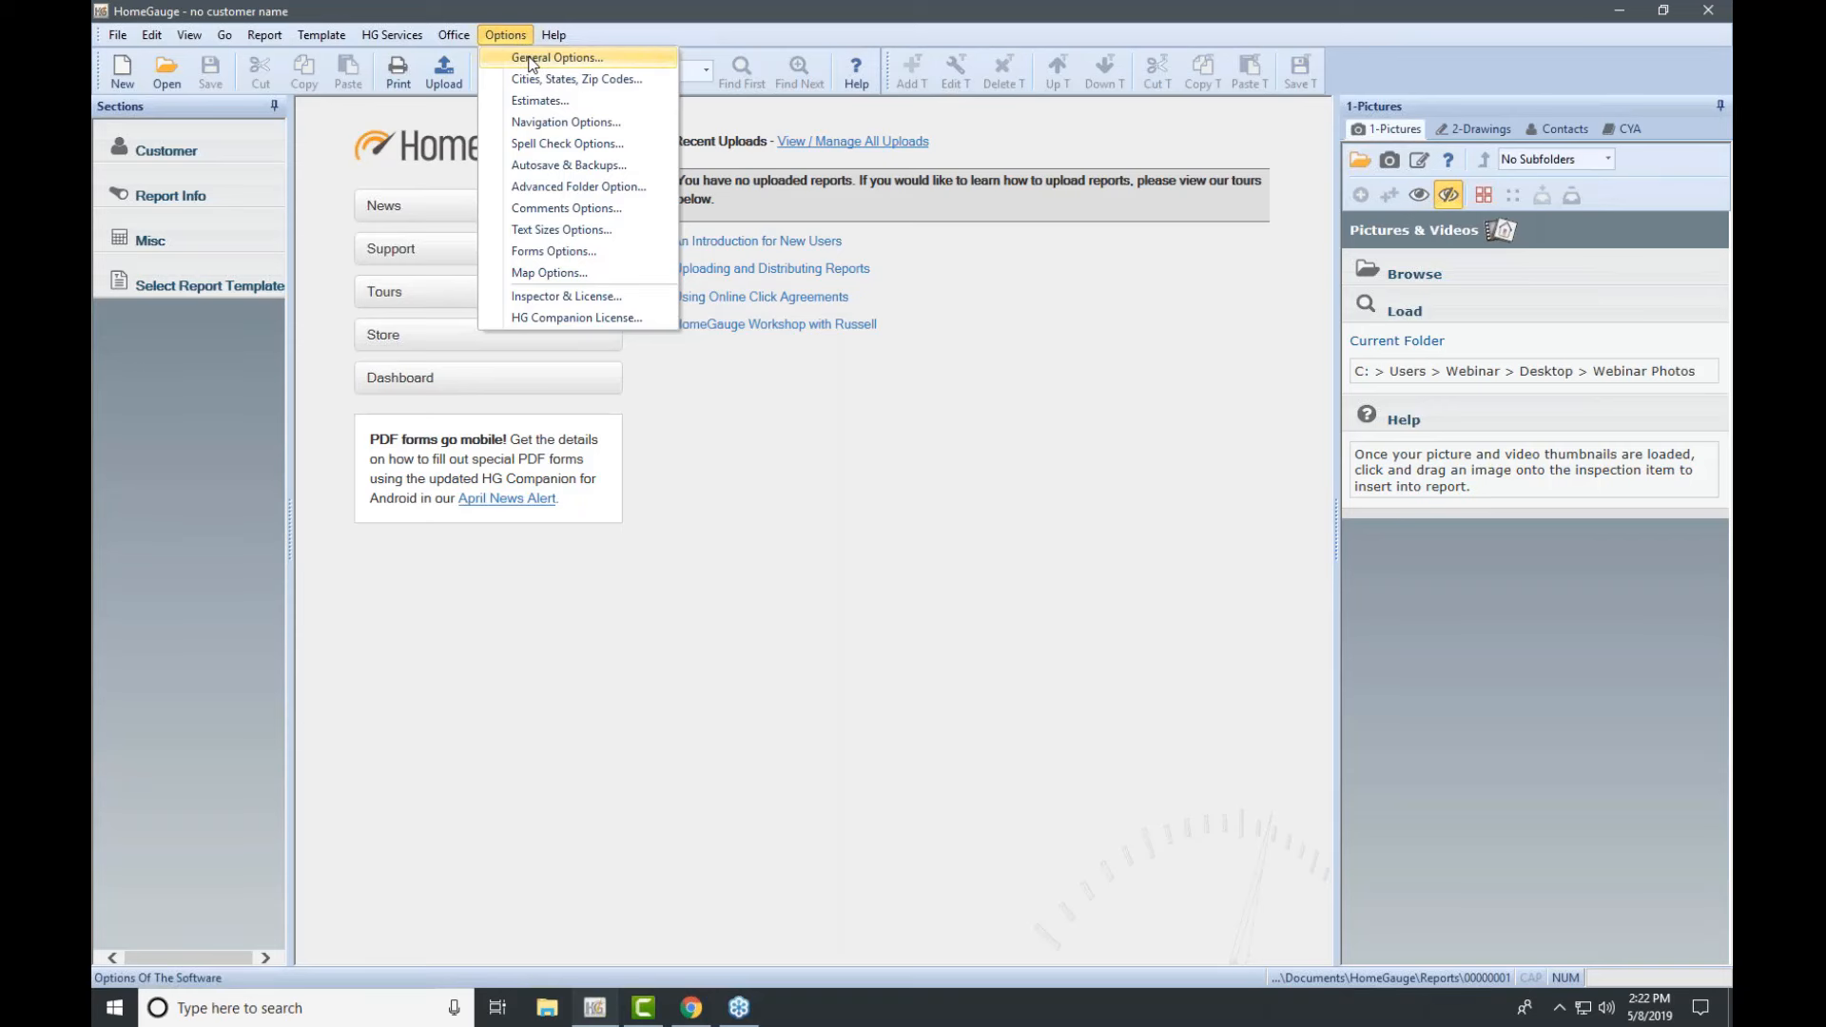
Step: Review the General Options checkboxes and accept them without changes
click(531, 60)
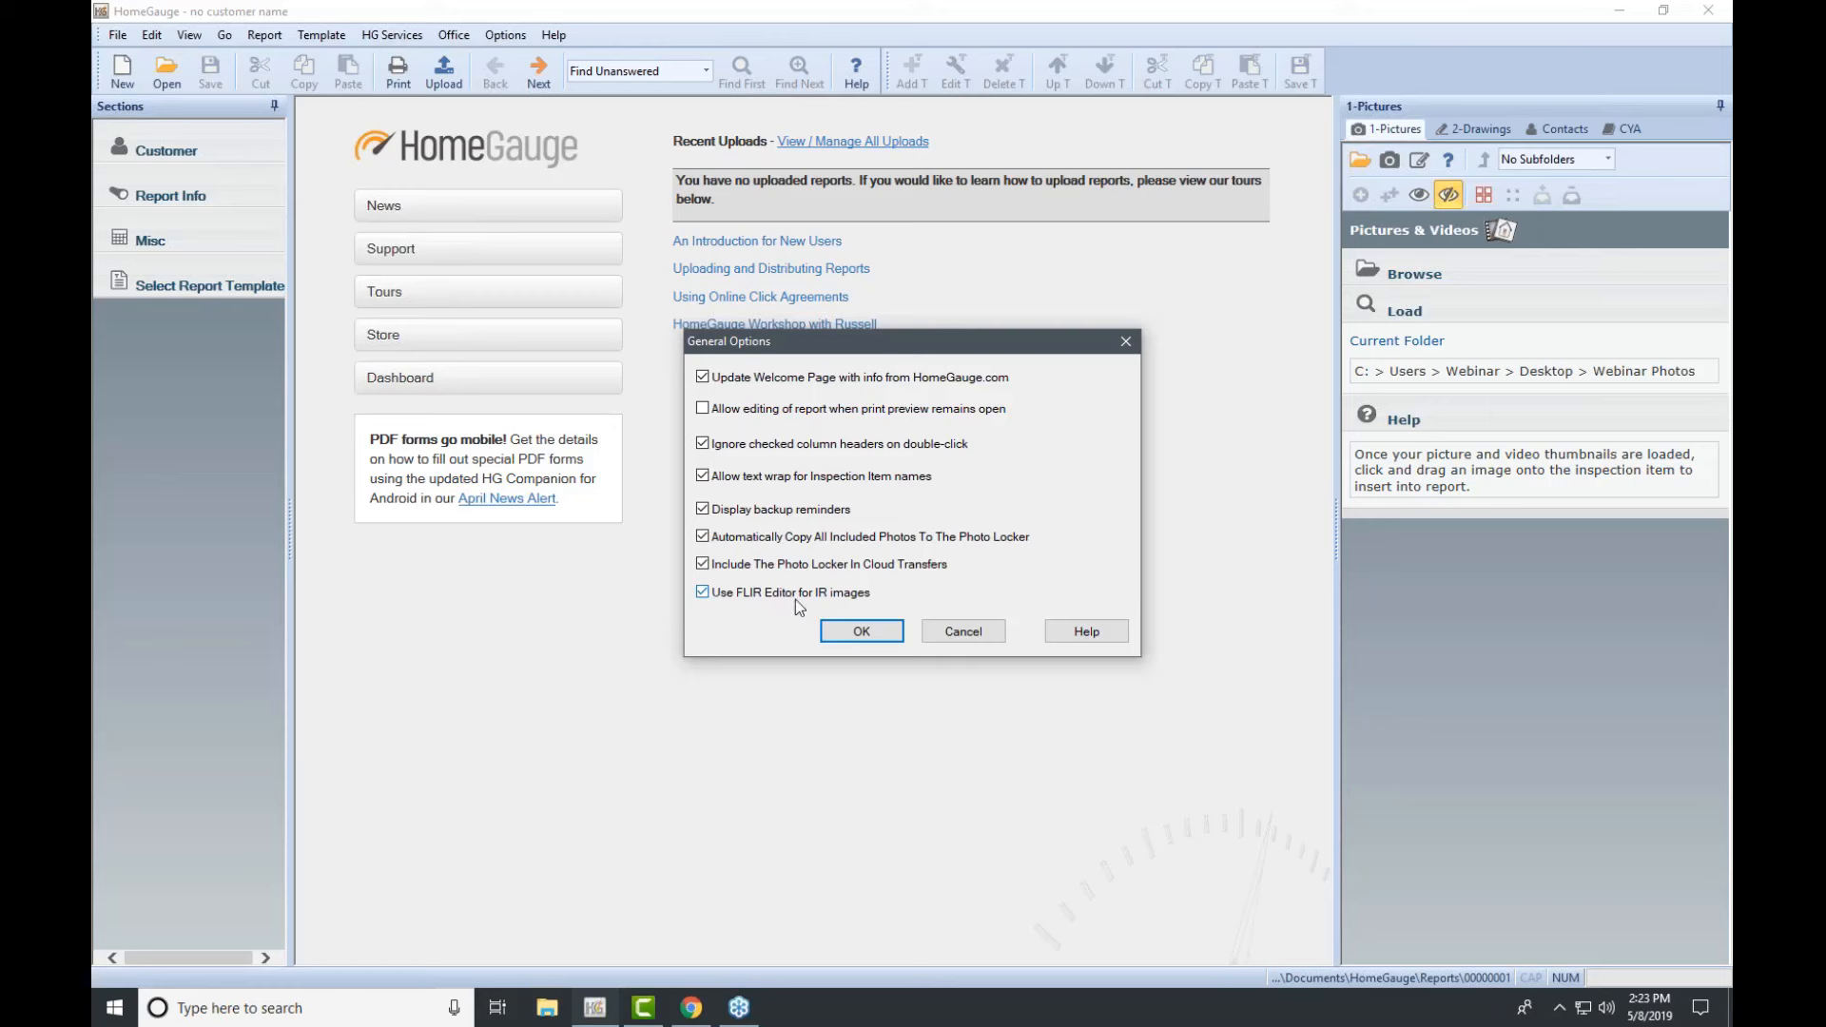
click(829, 624)
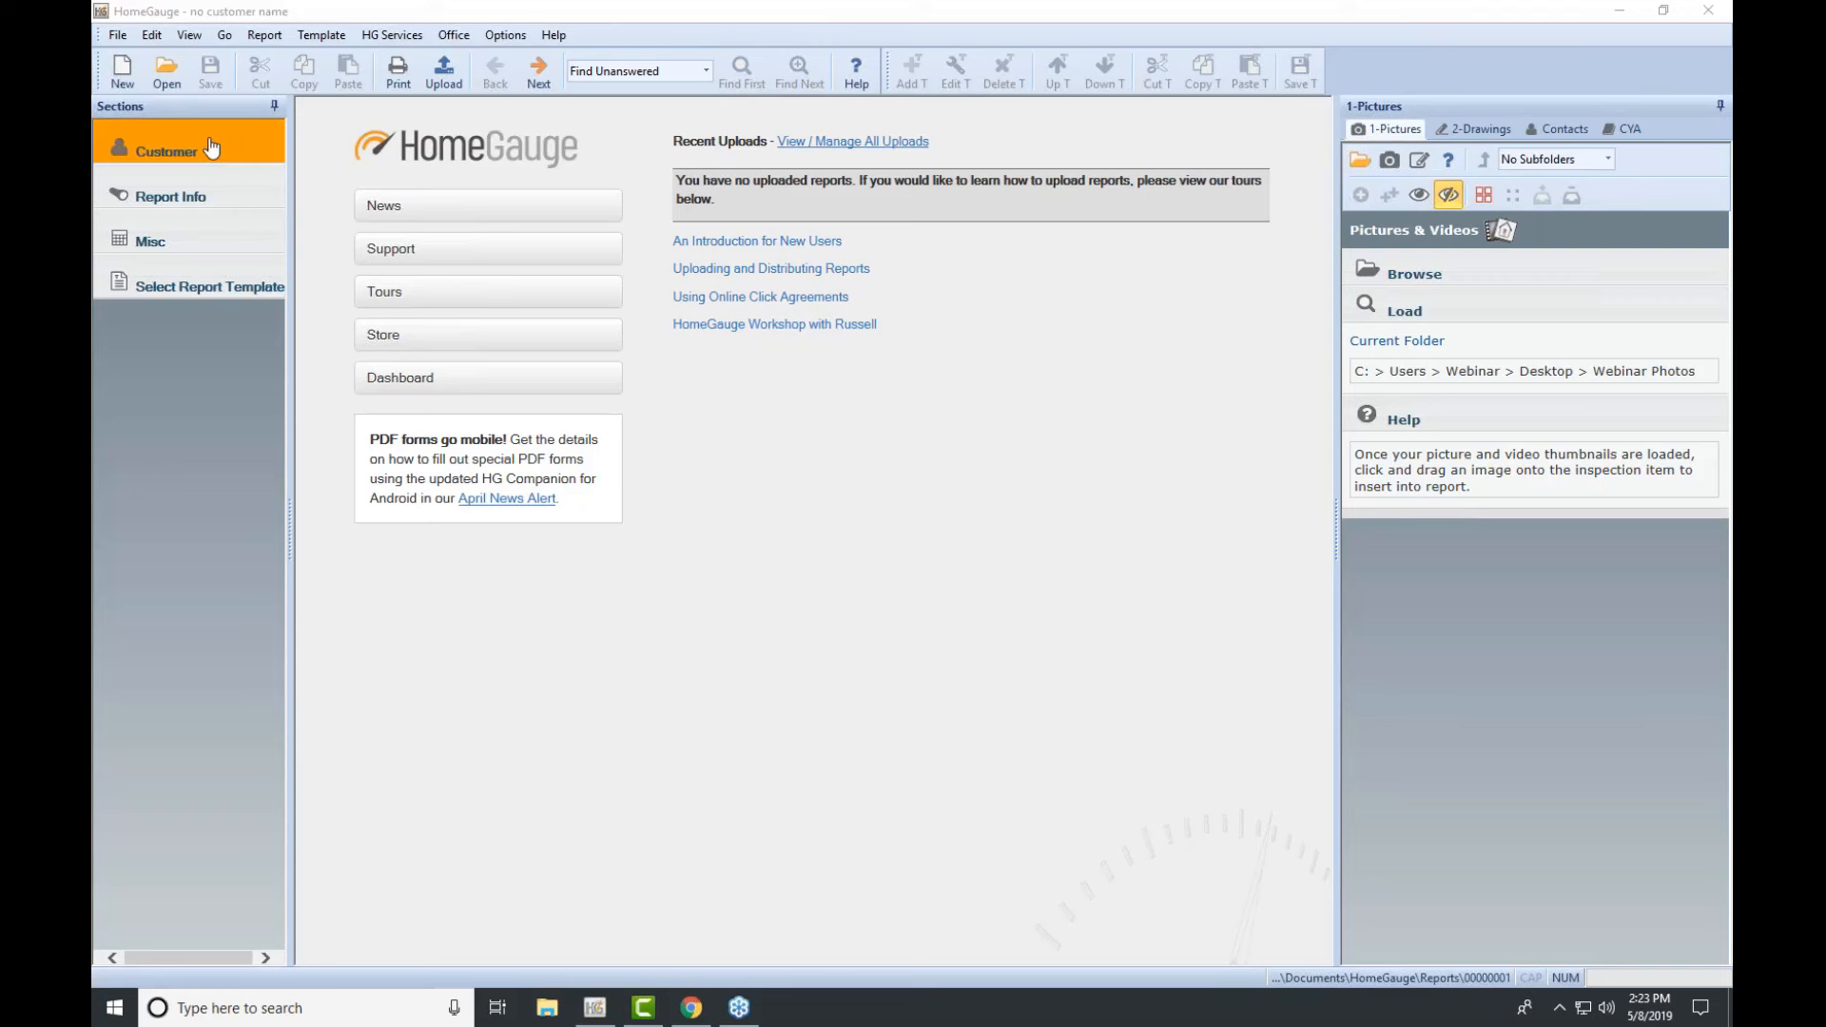
Step: Cancel opening an existing report and bring up the Residential report templates
click(163, 76)
click(690, 569)
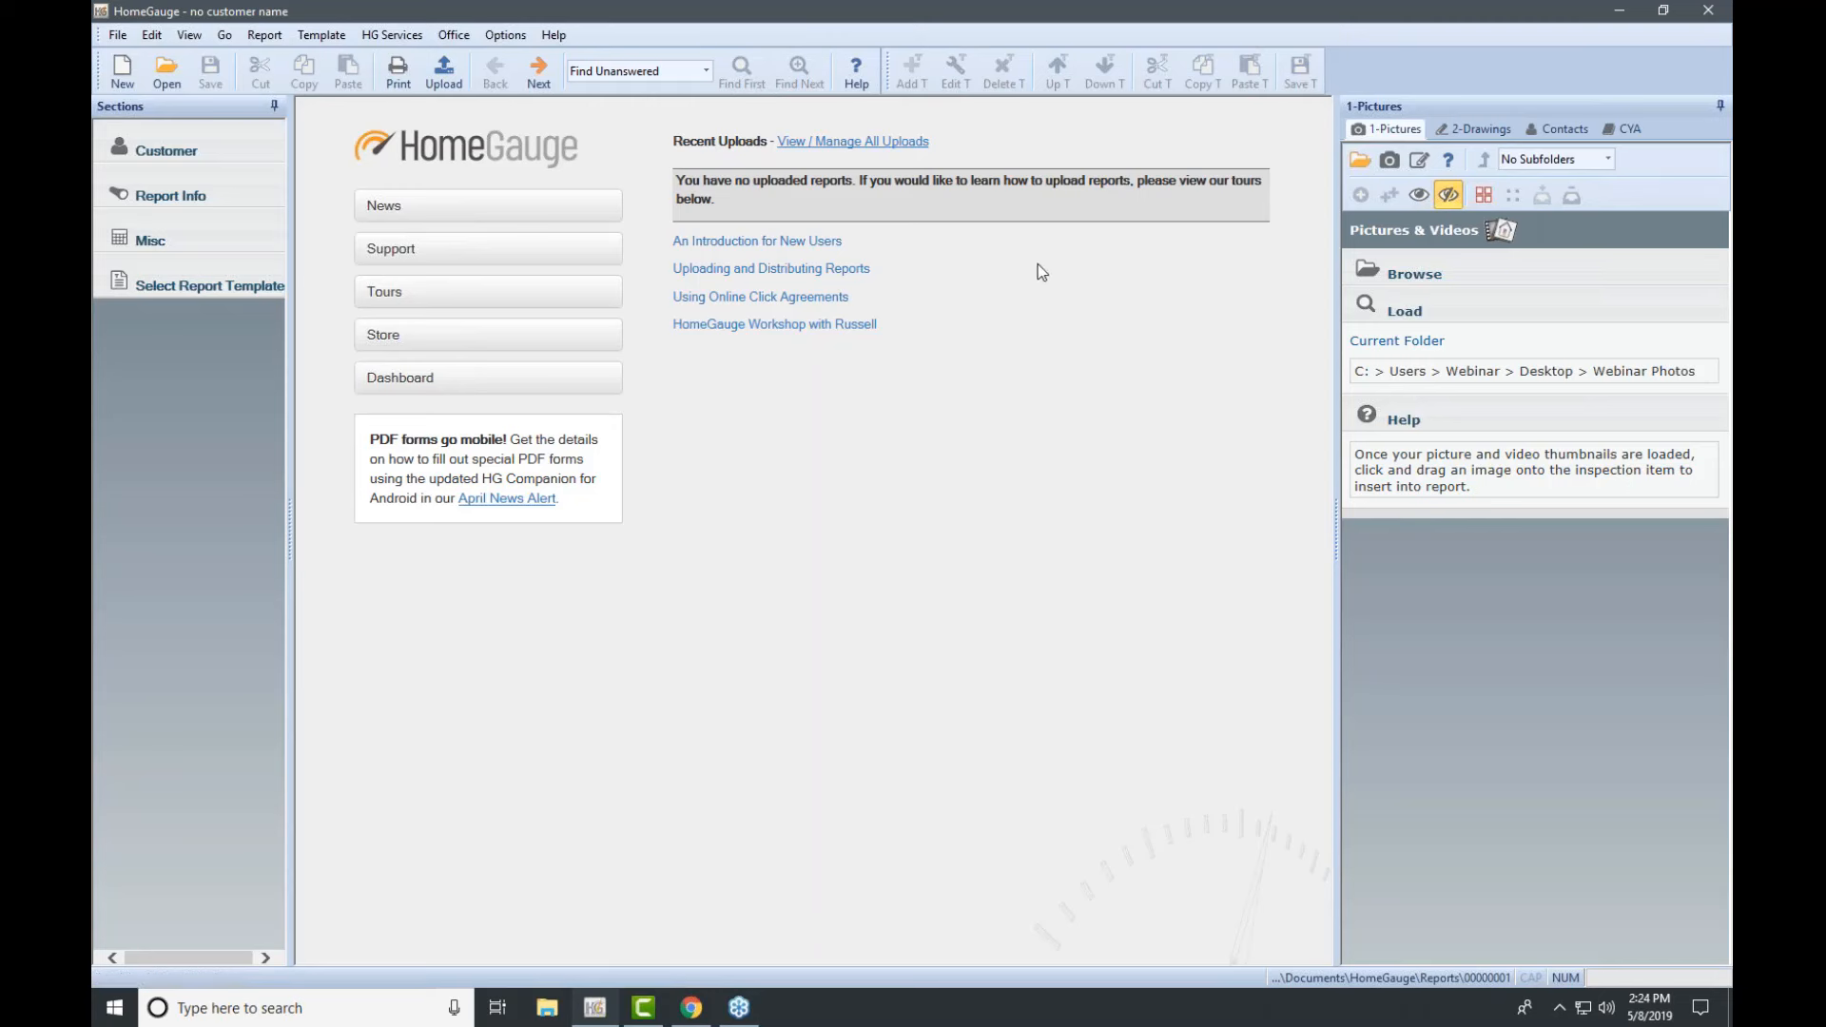
click(201, 281)
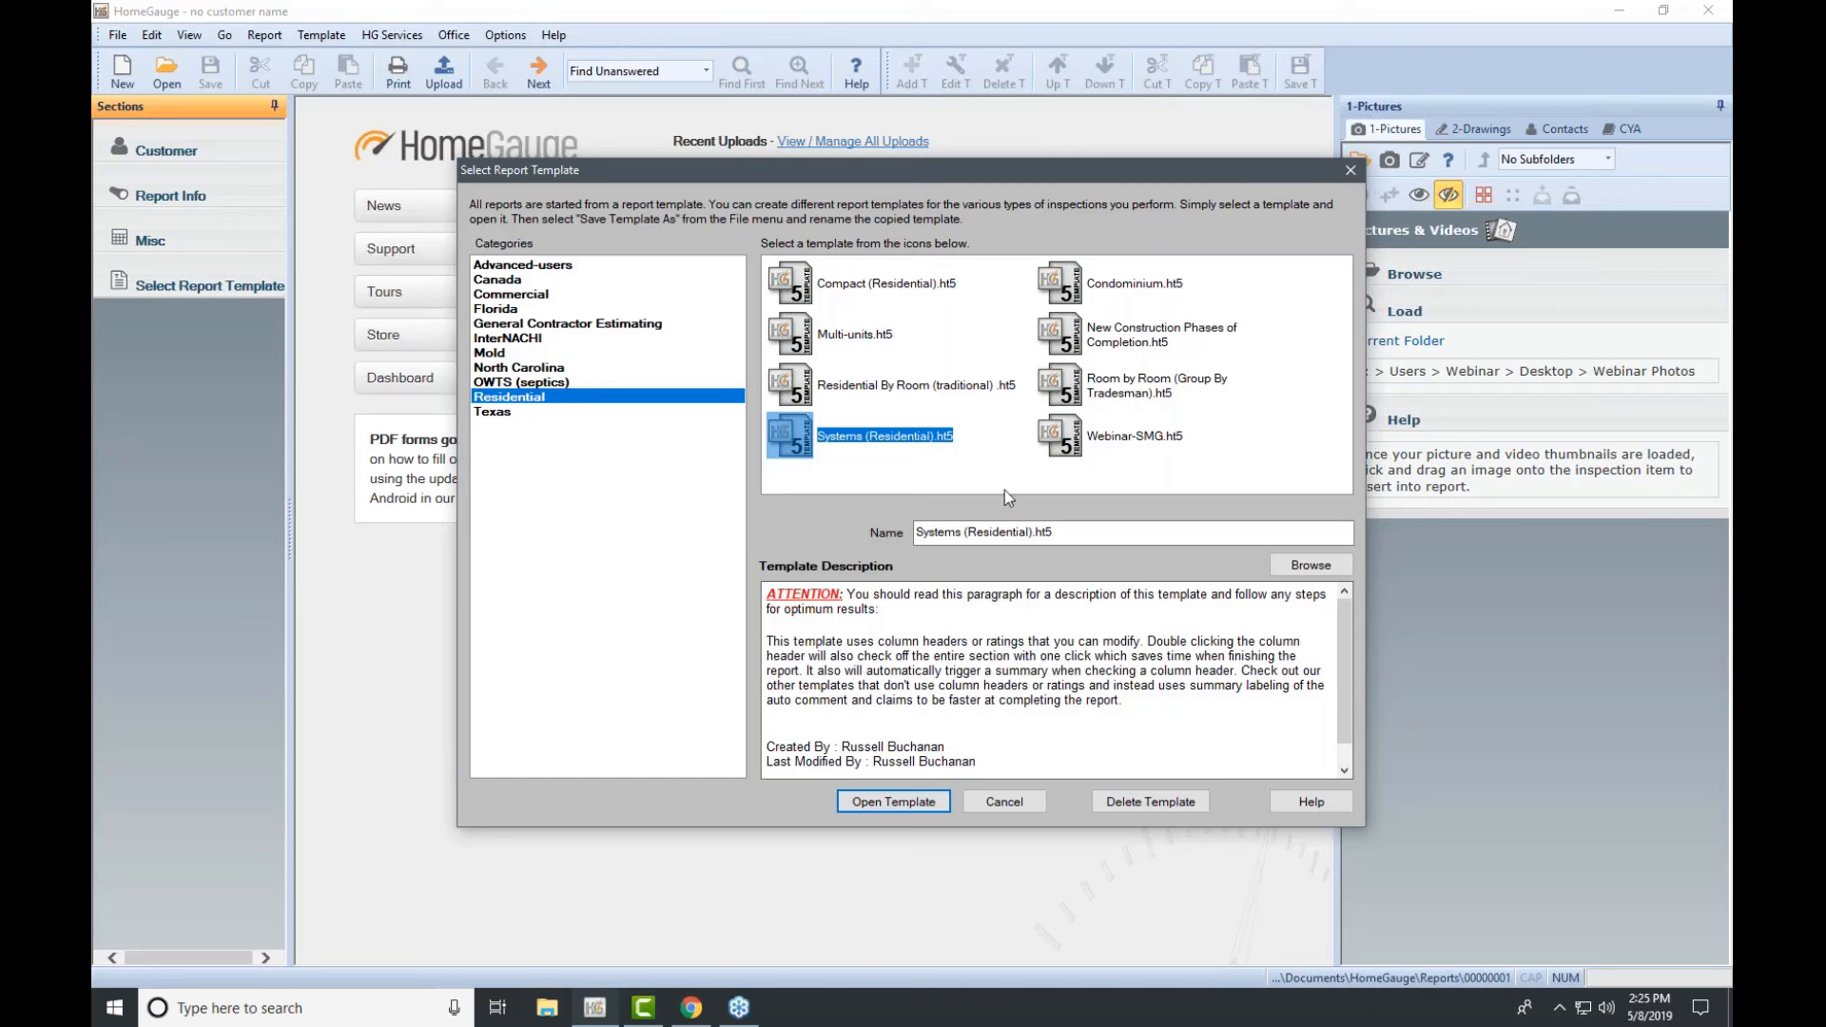
Step: Choose Webinar-SMG.ht5 instead of Systems (Residential).ht5 and open it as the new report
click(1006, 461)
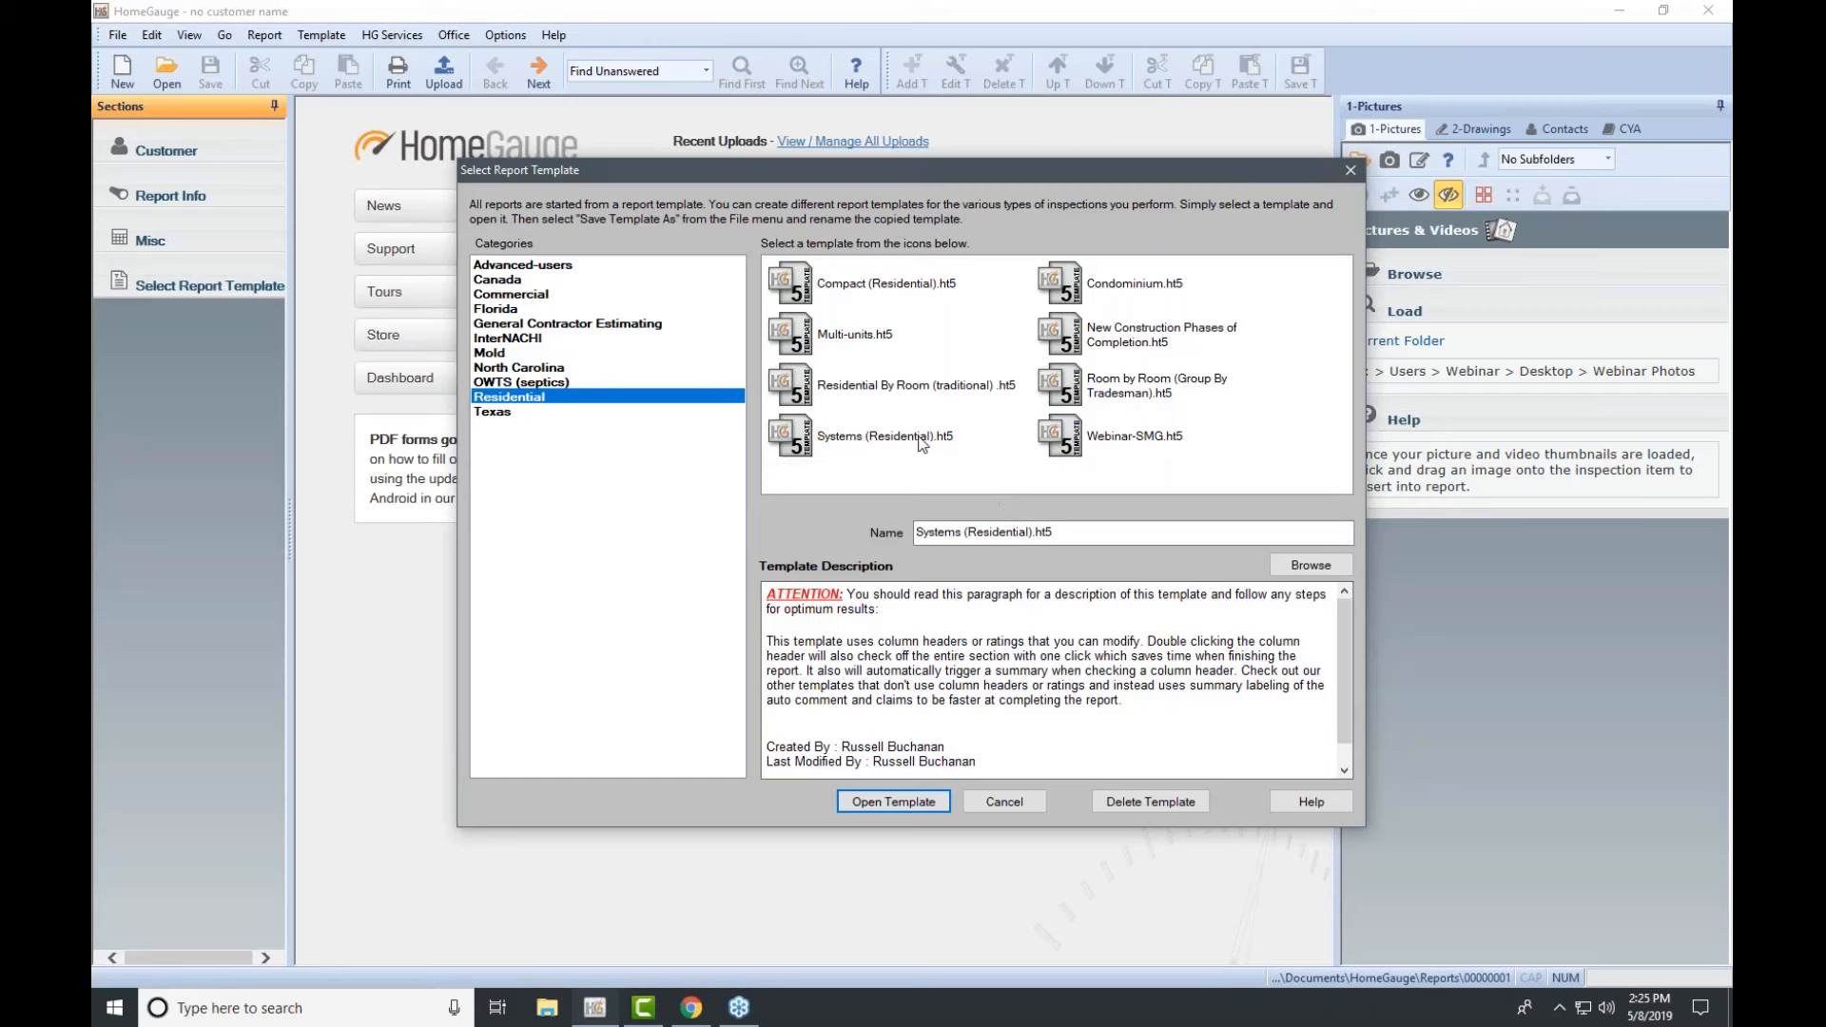
click(922, 443)
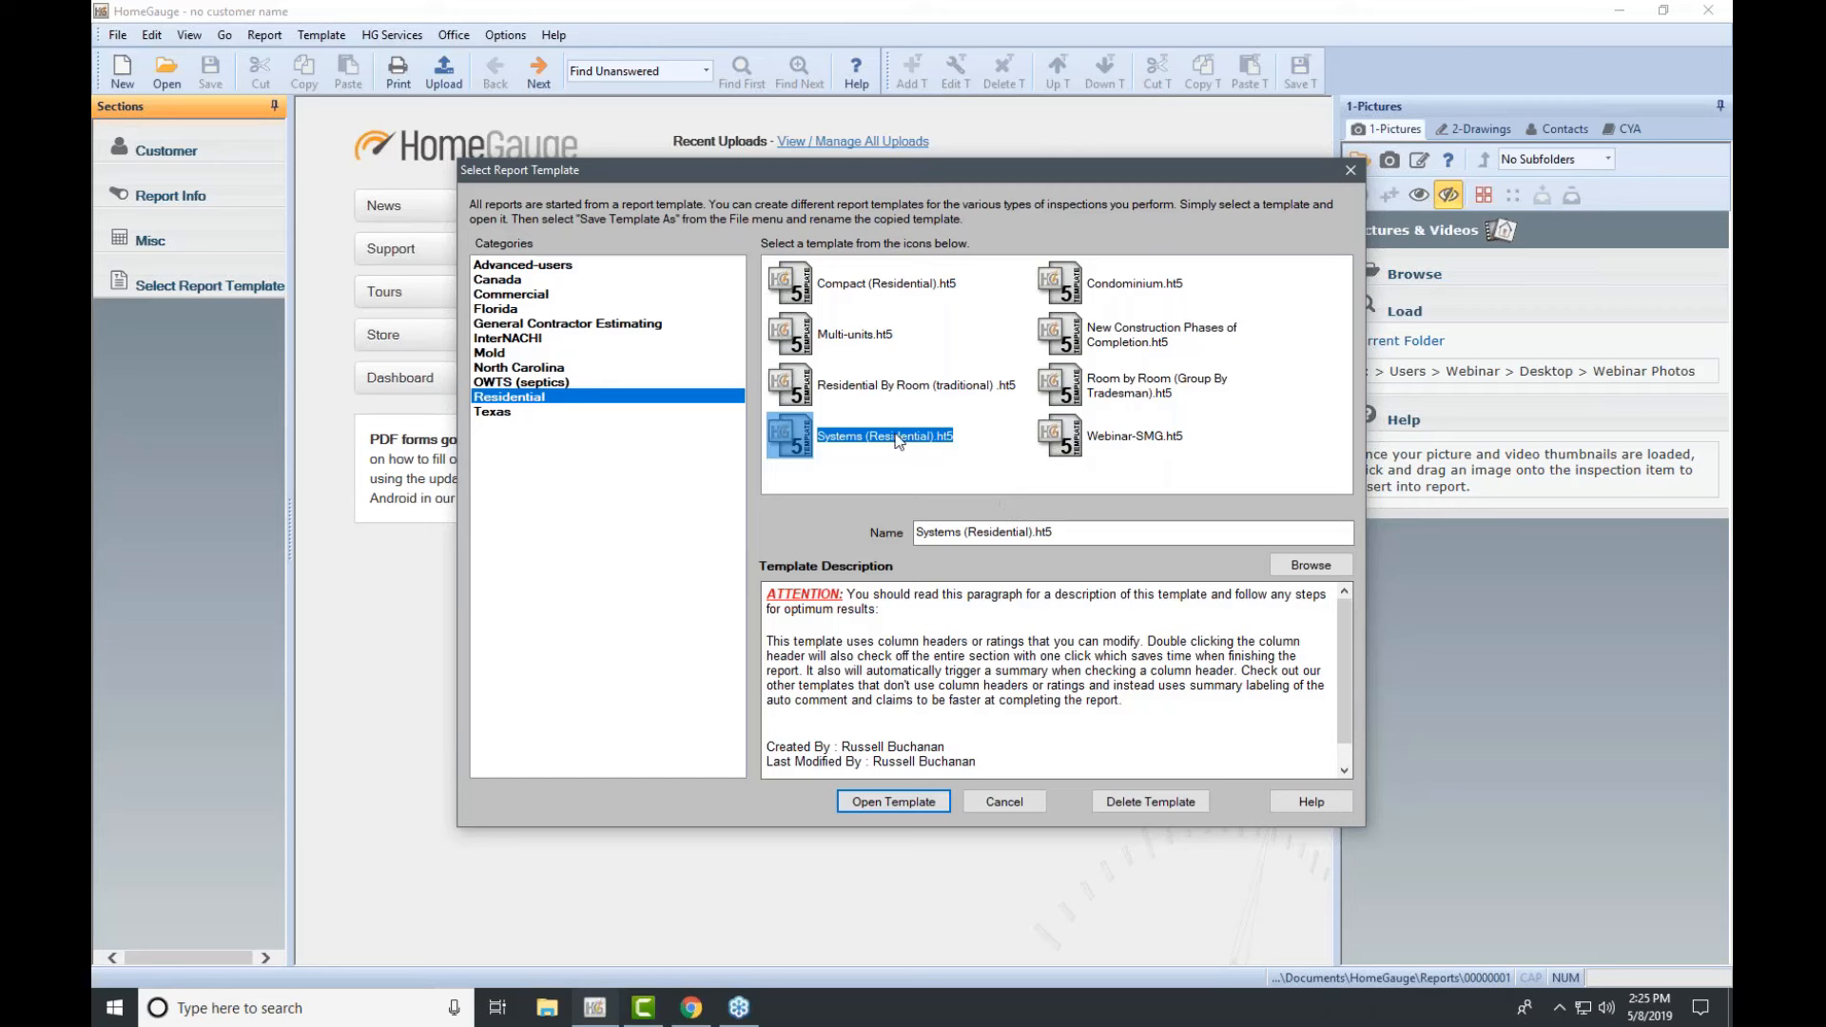
click(1106, 439)
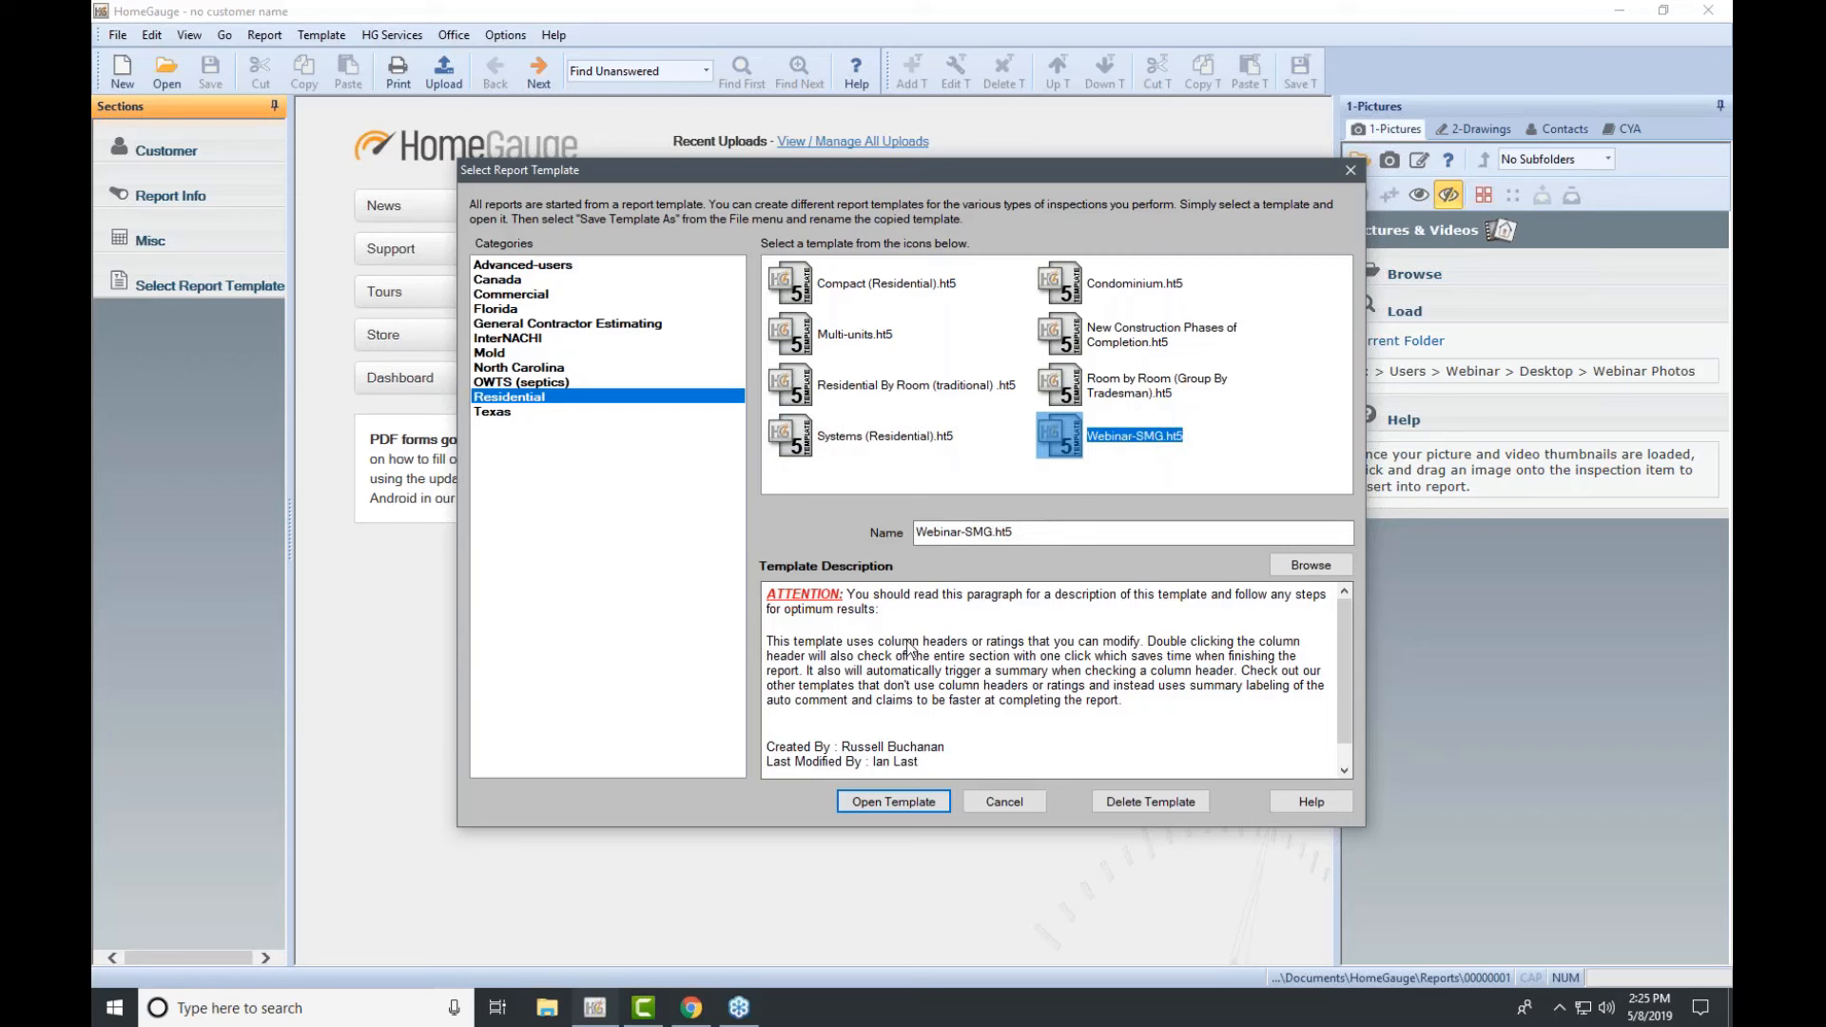
click(910, 805)
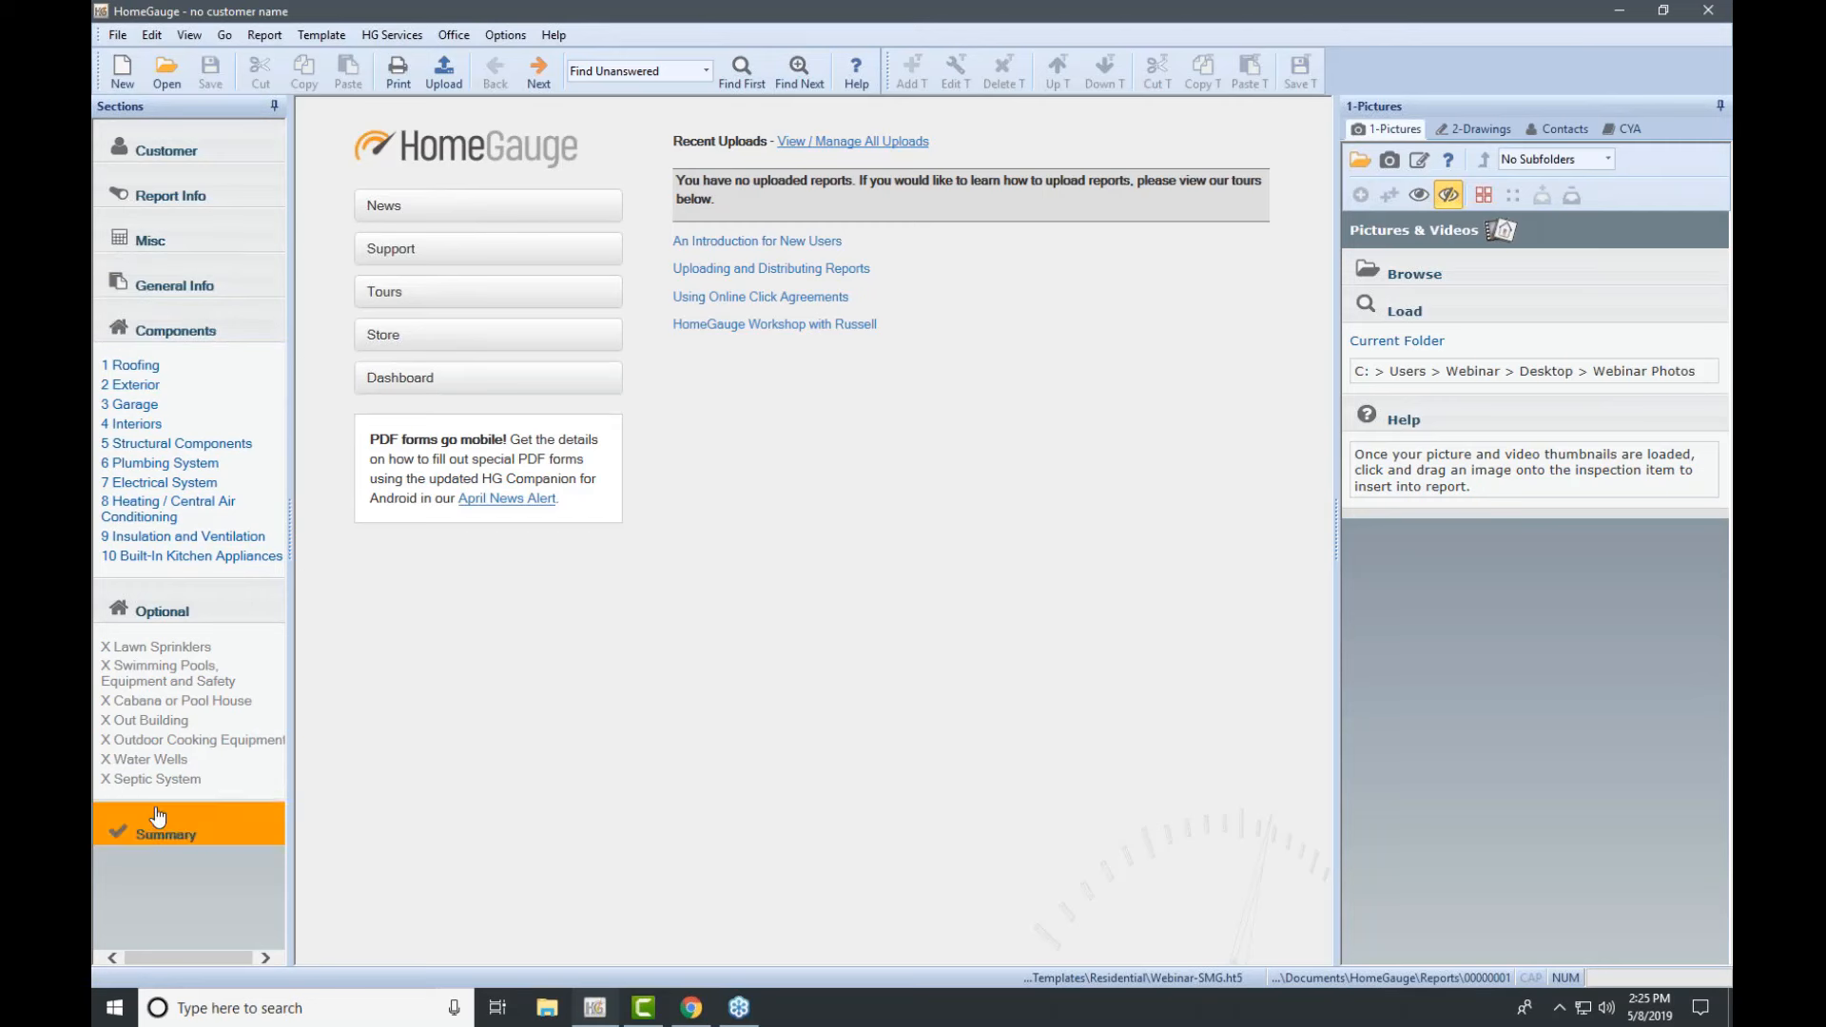
Step: Open the Roofing component and view its Styles And Materials, then Overview tabs
click(157, 371)
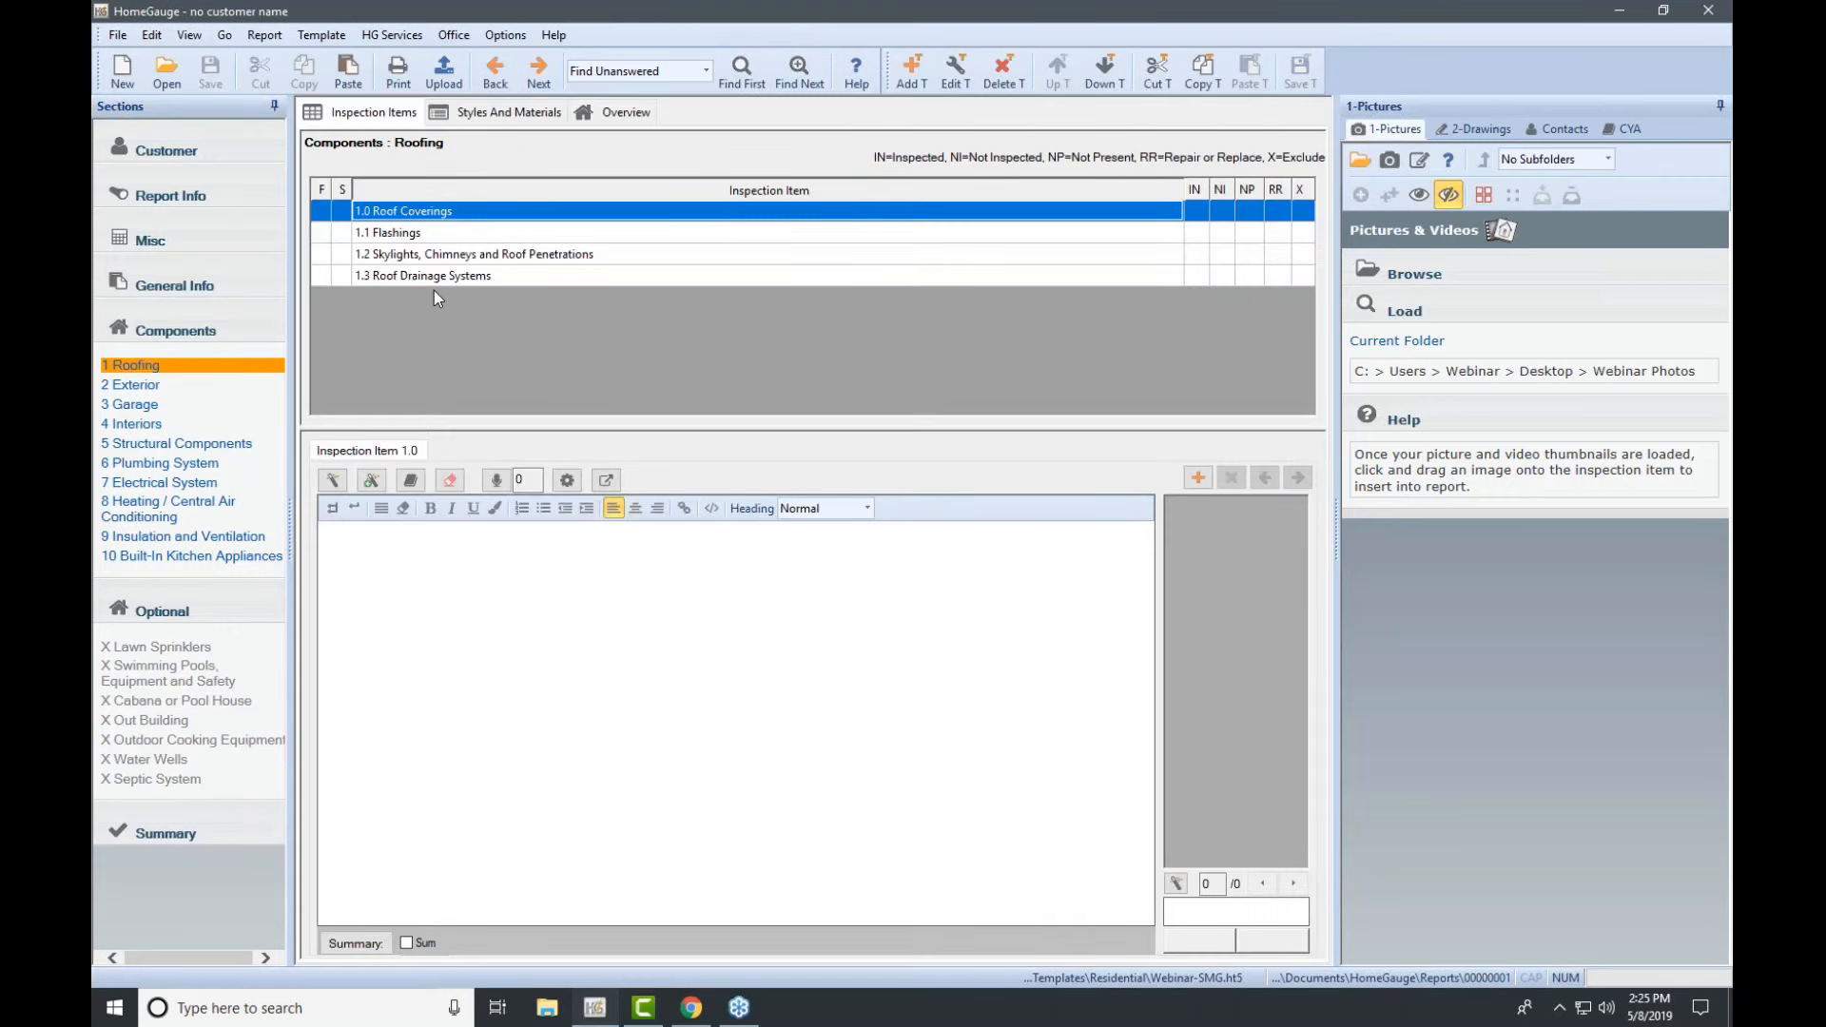
click(515, 117)
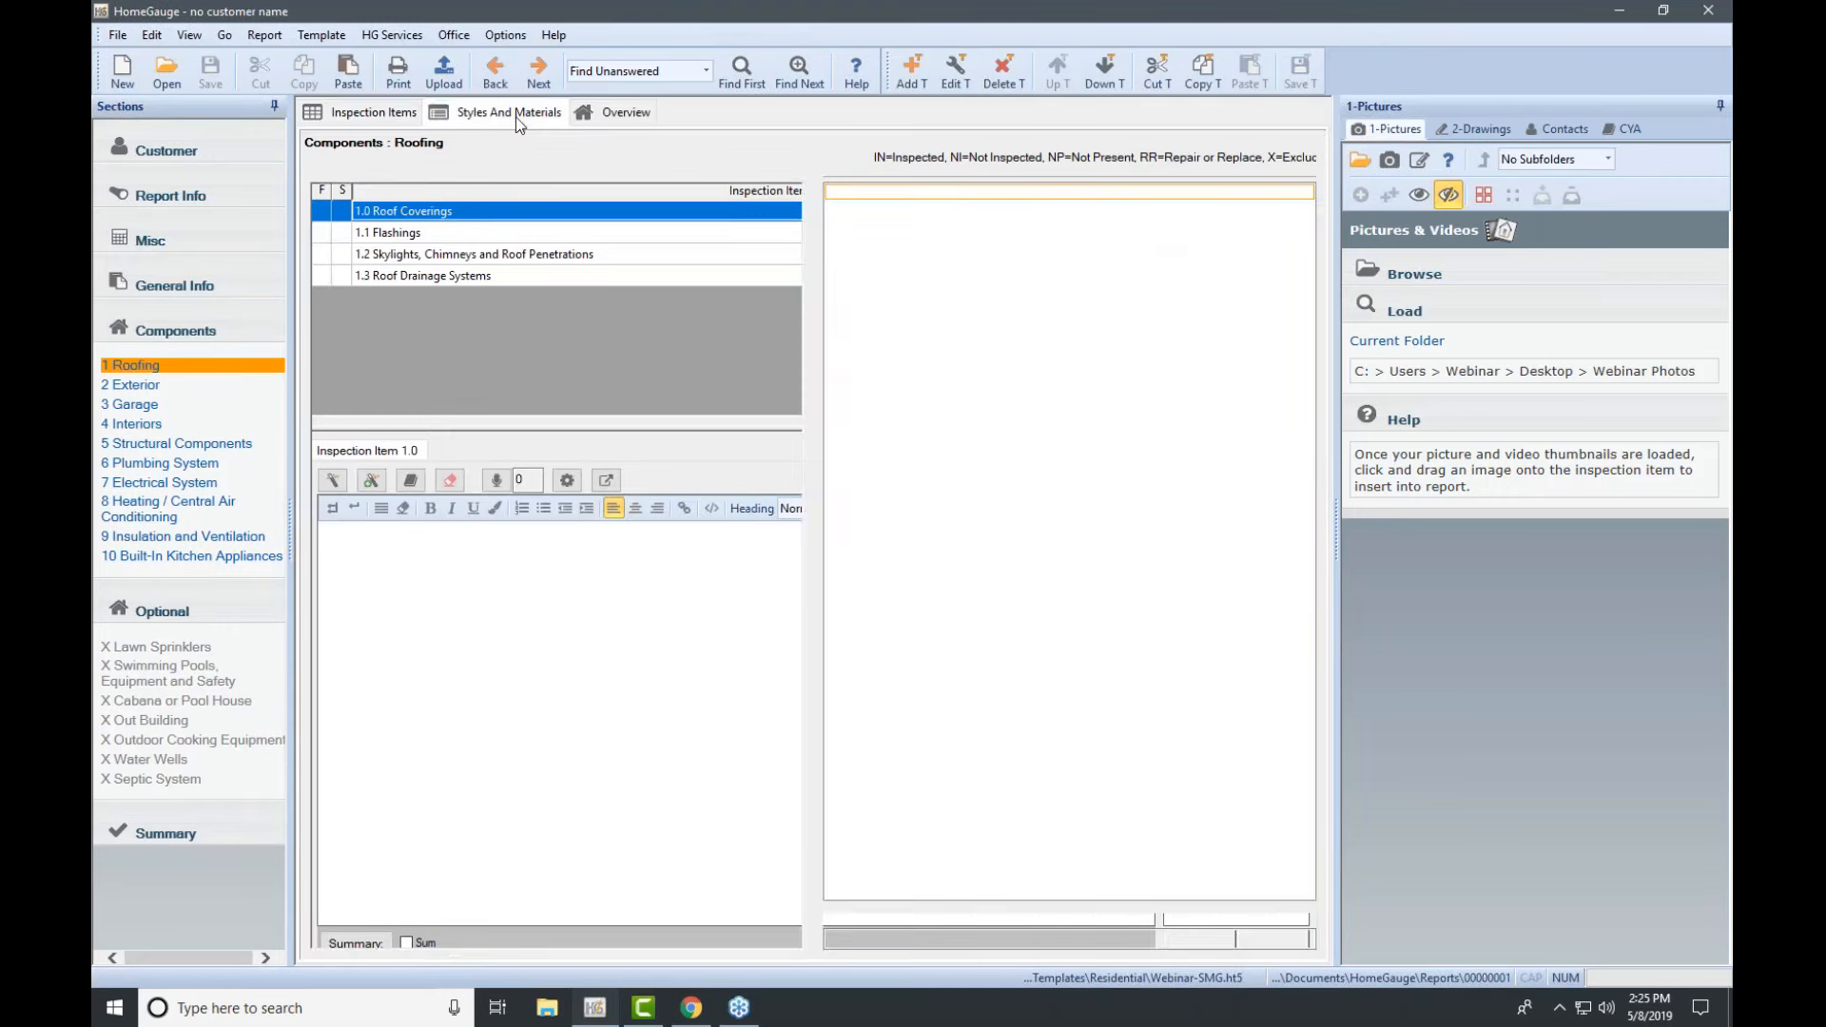
click(600, 119)
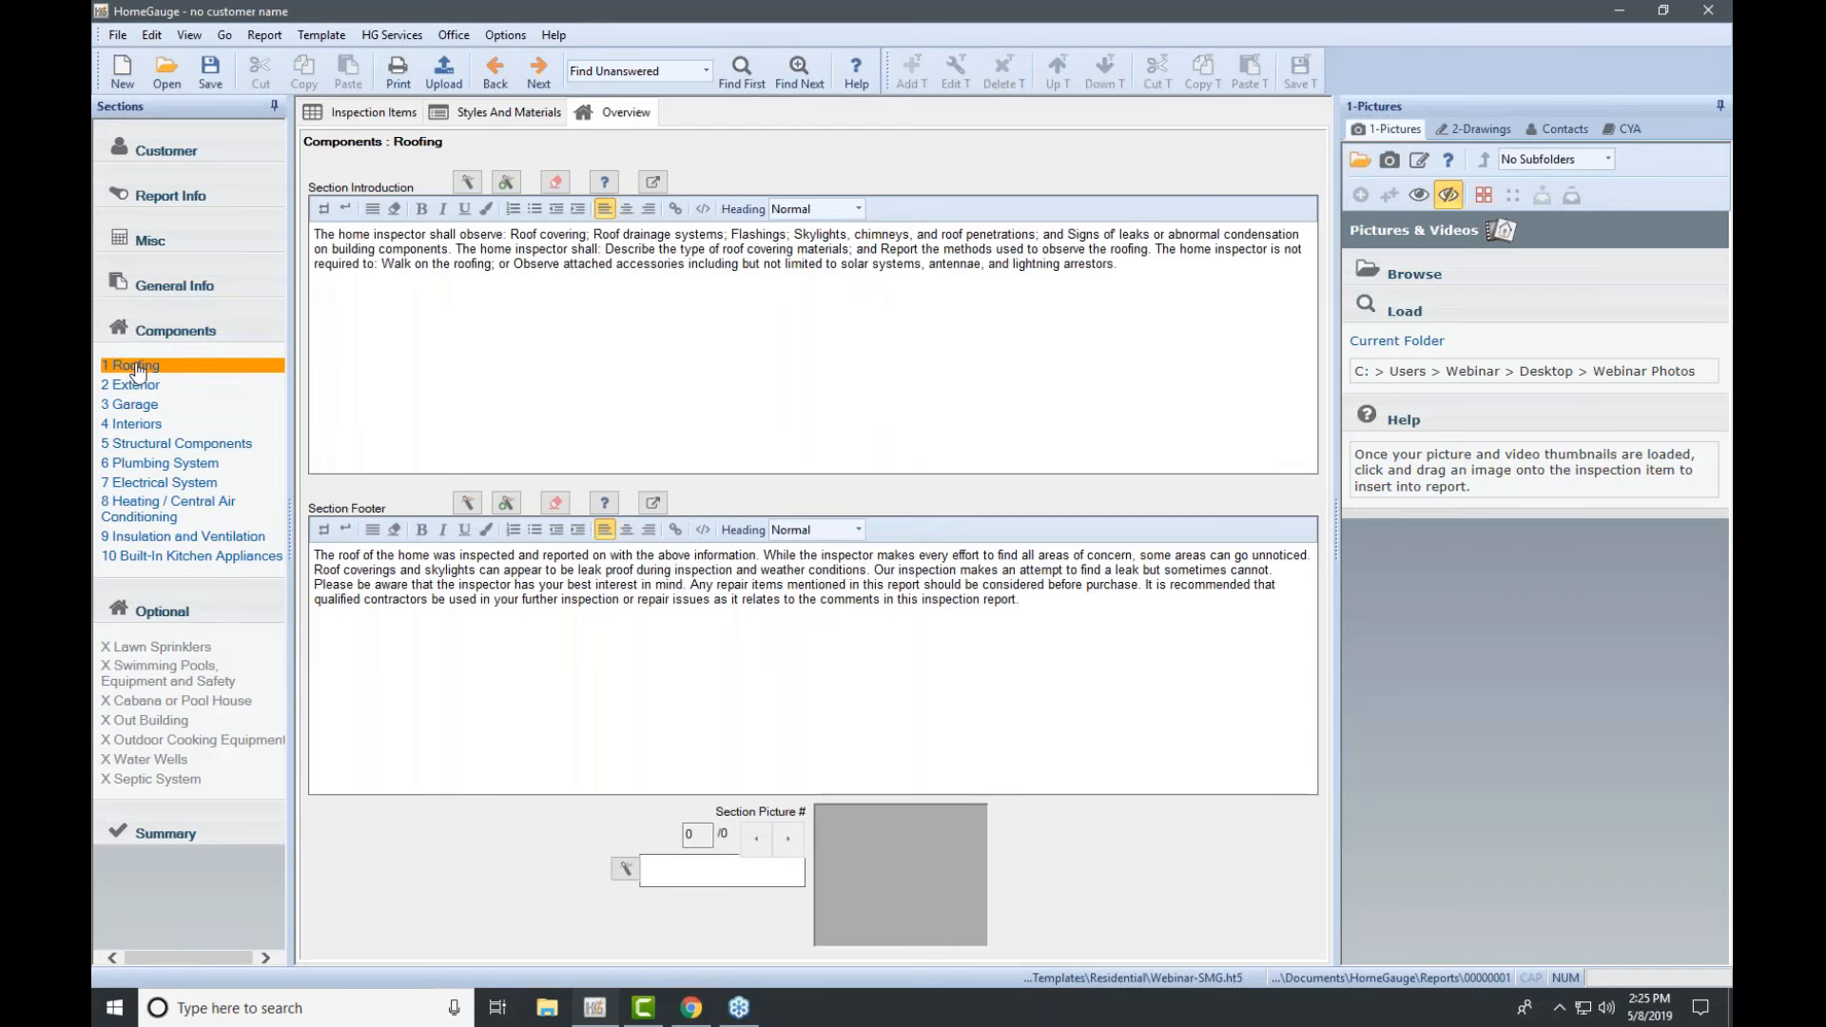
Step: View the Roofing inspection items, then switch to the empty Customer Information form
click(371, 112)
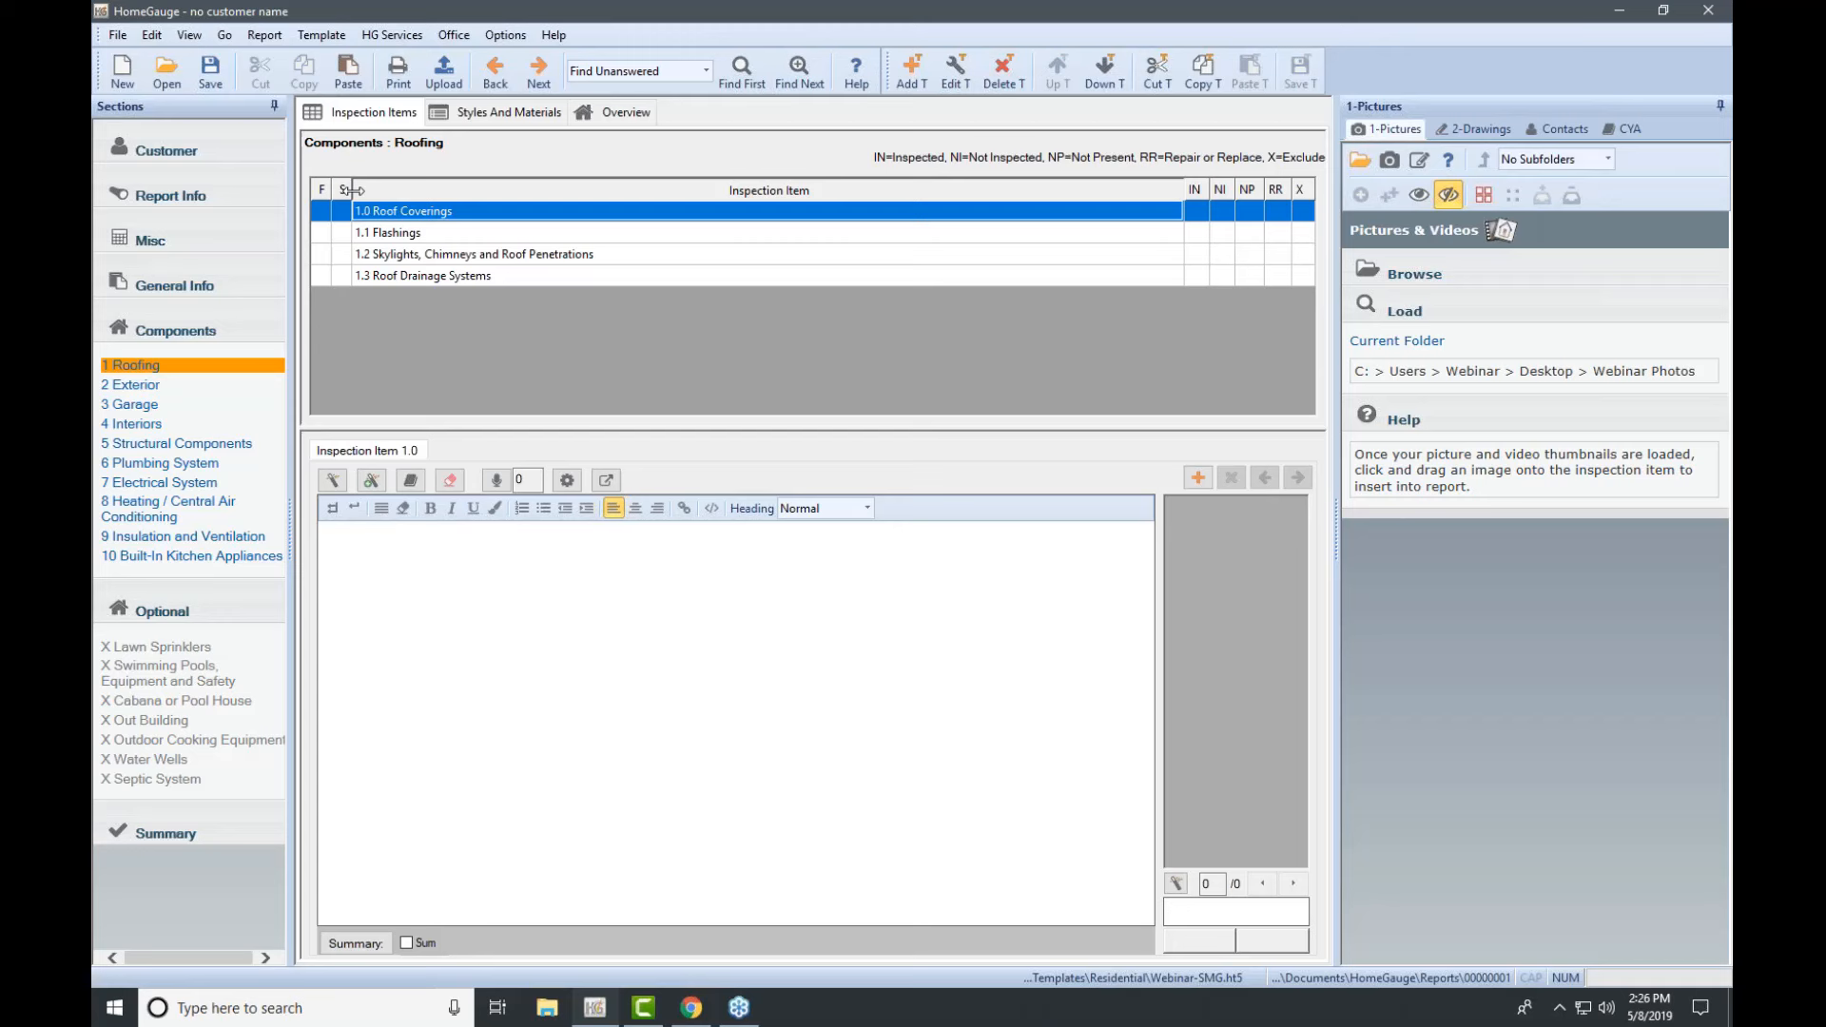
click(171, 157)
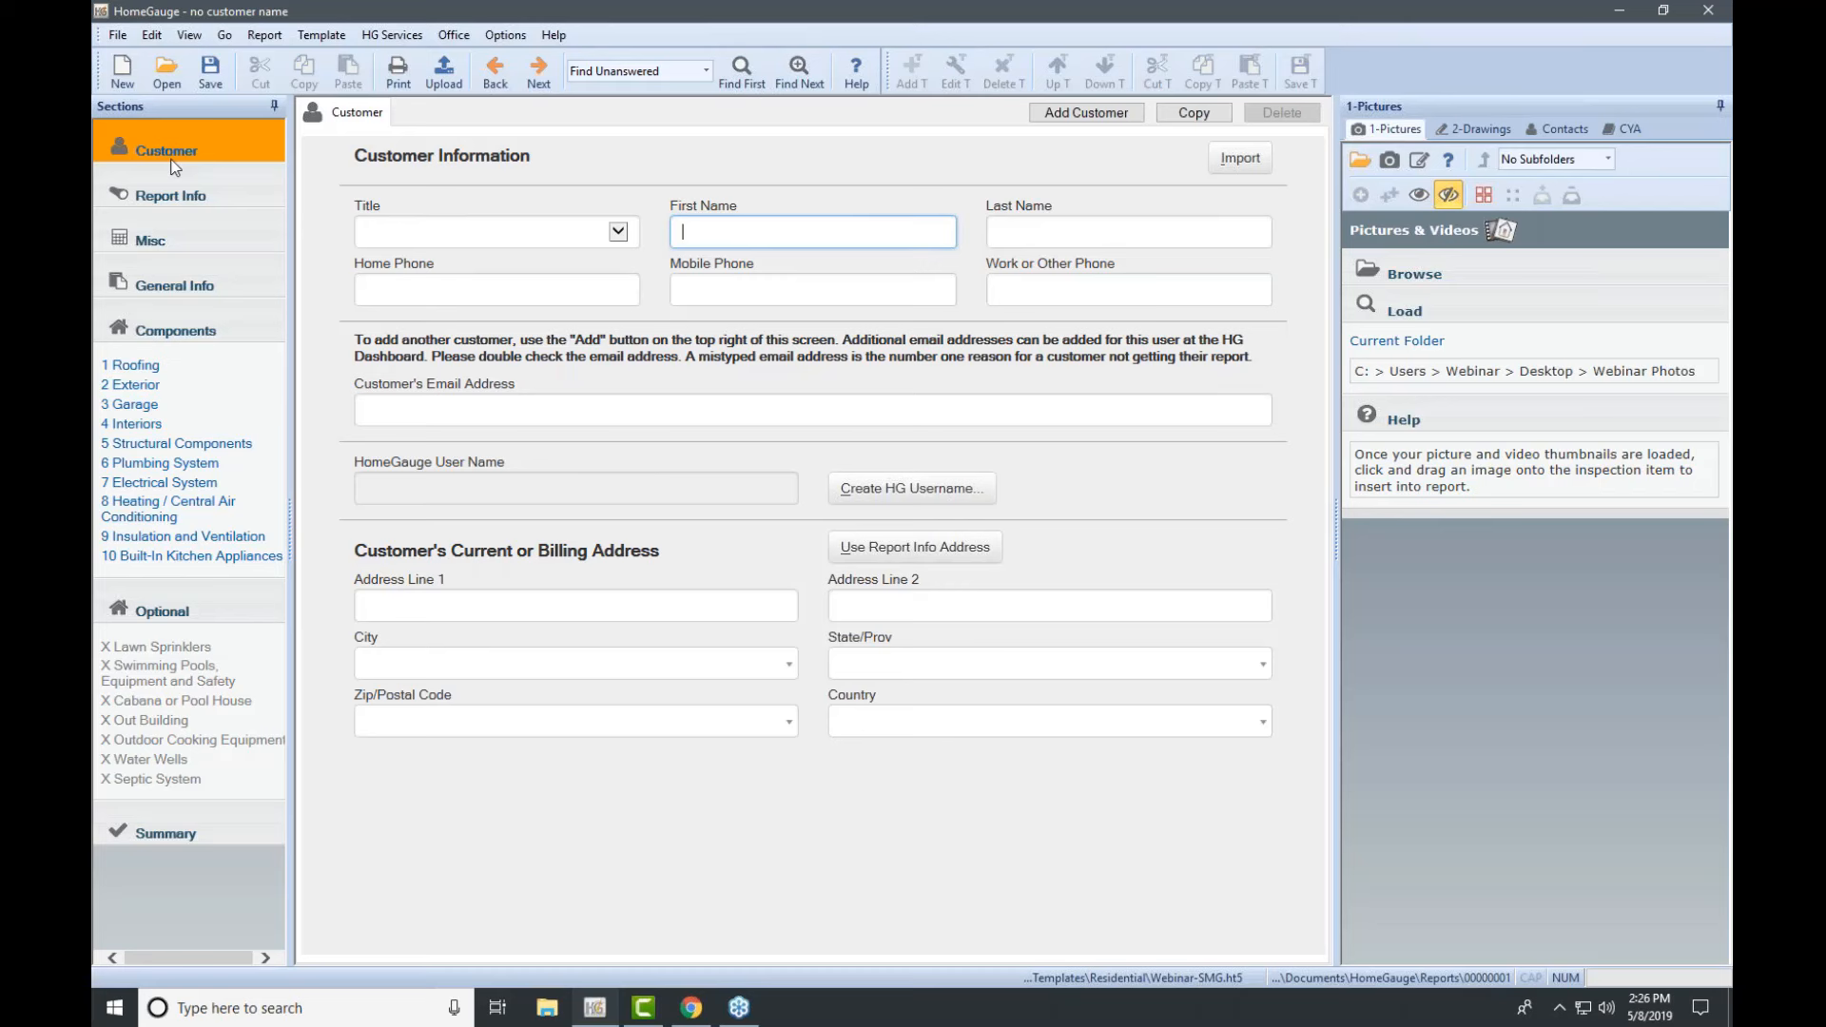
Step: Enter the customer's first name and last name
click(1450, 70)
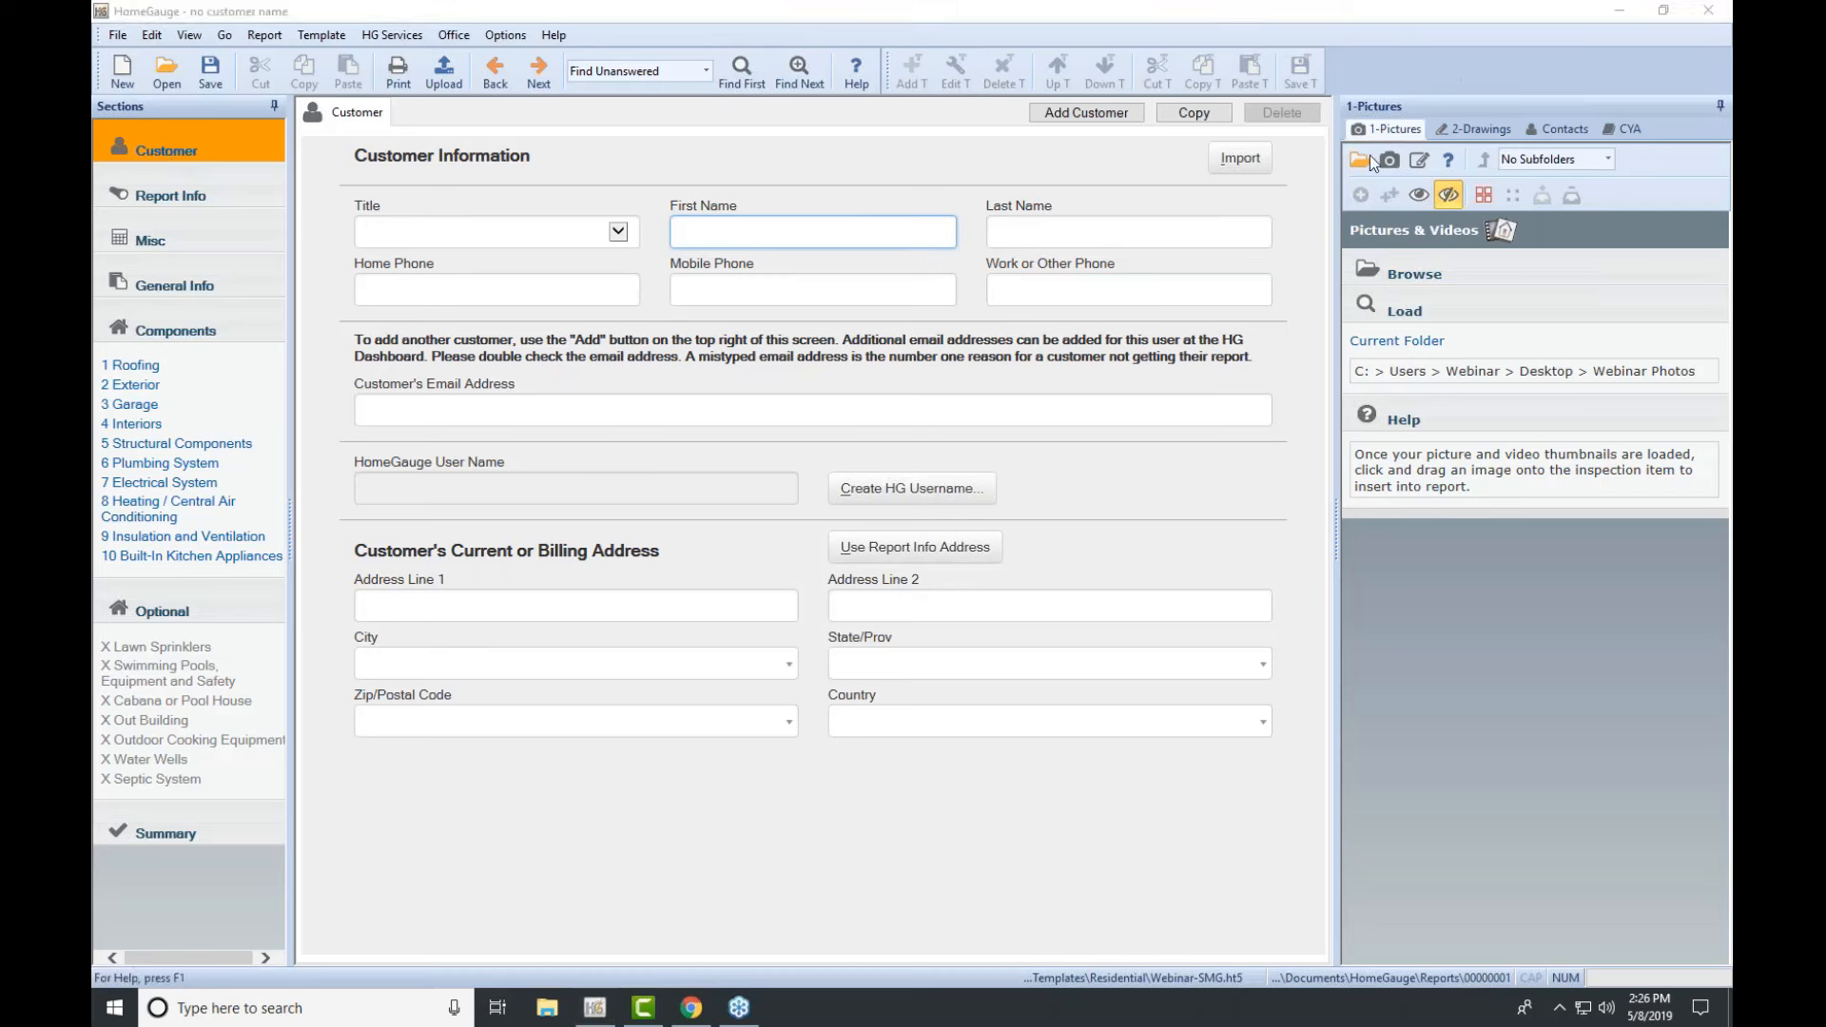
click(834, 234)
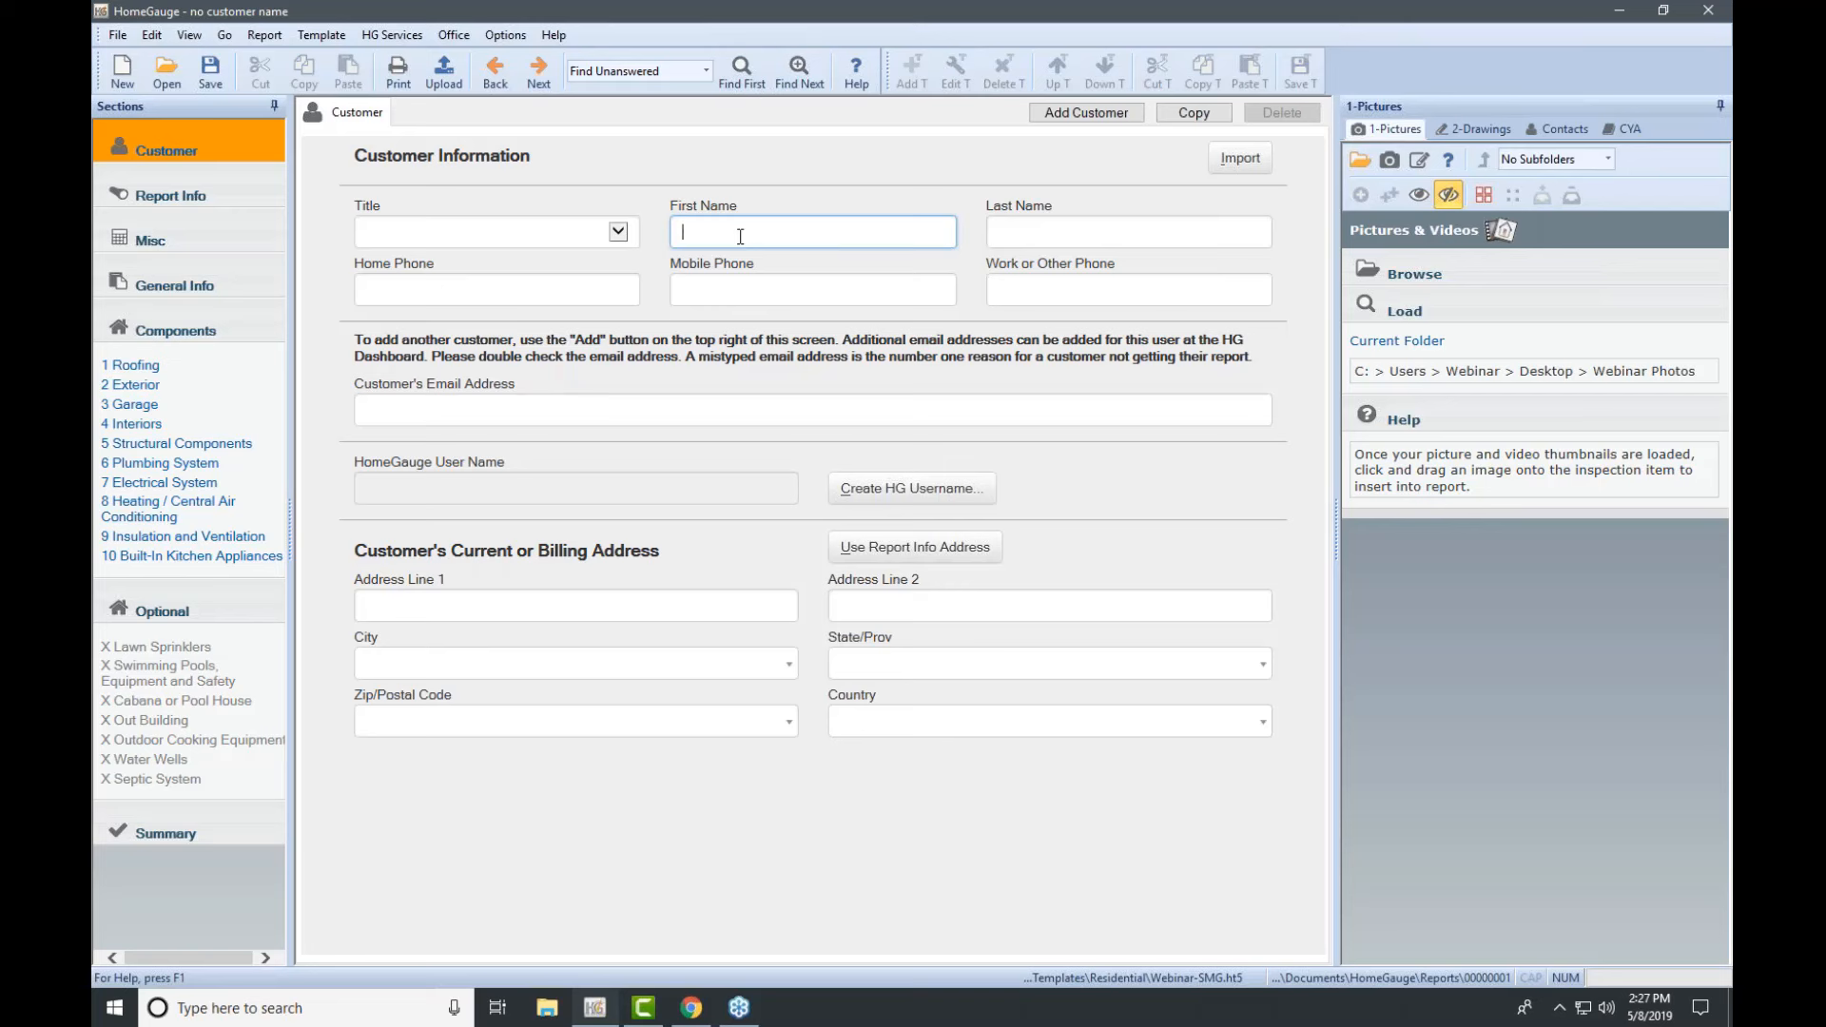
text(Mary)
key(Tab)
text(Custo)
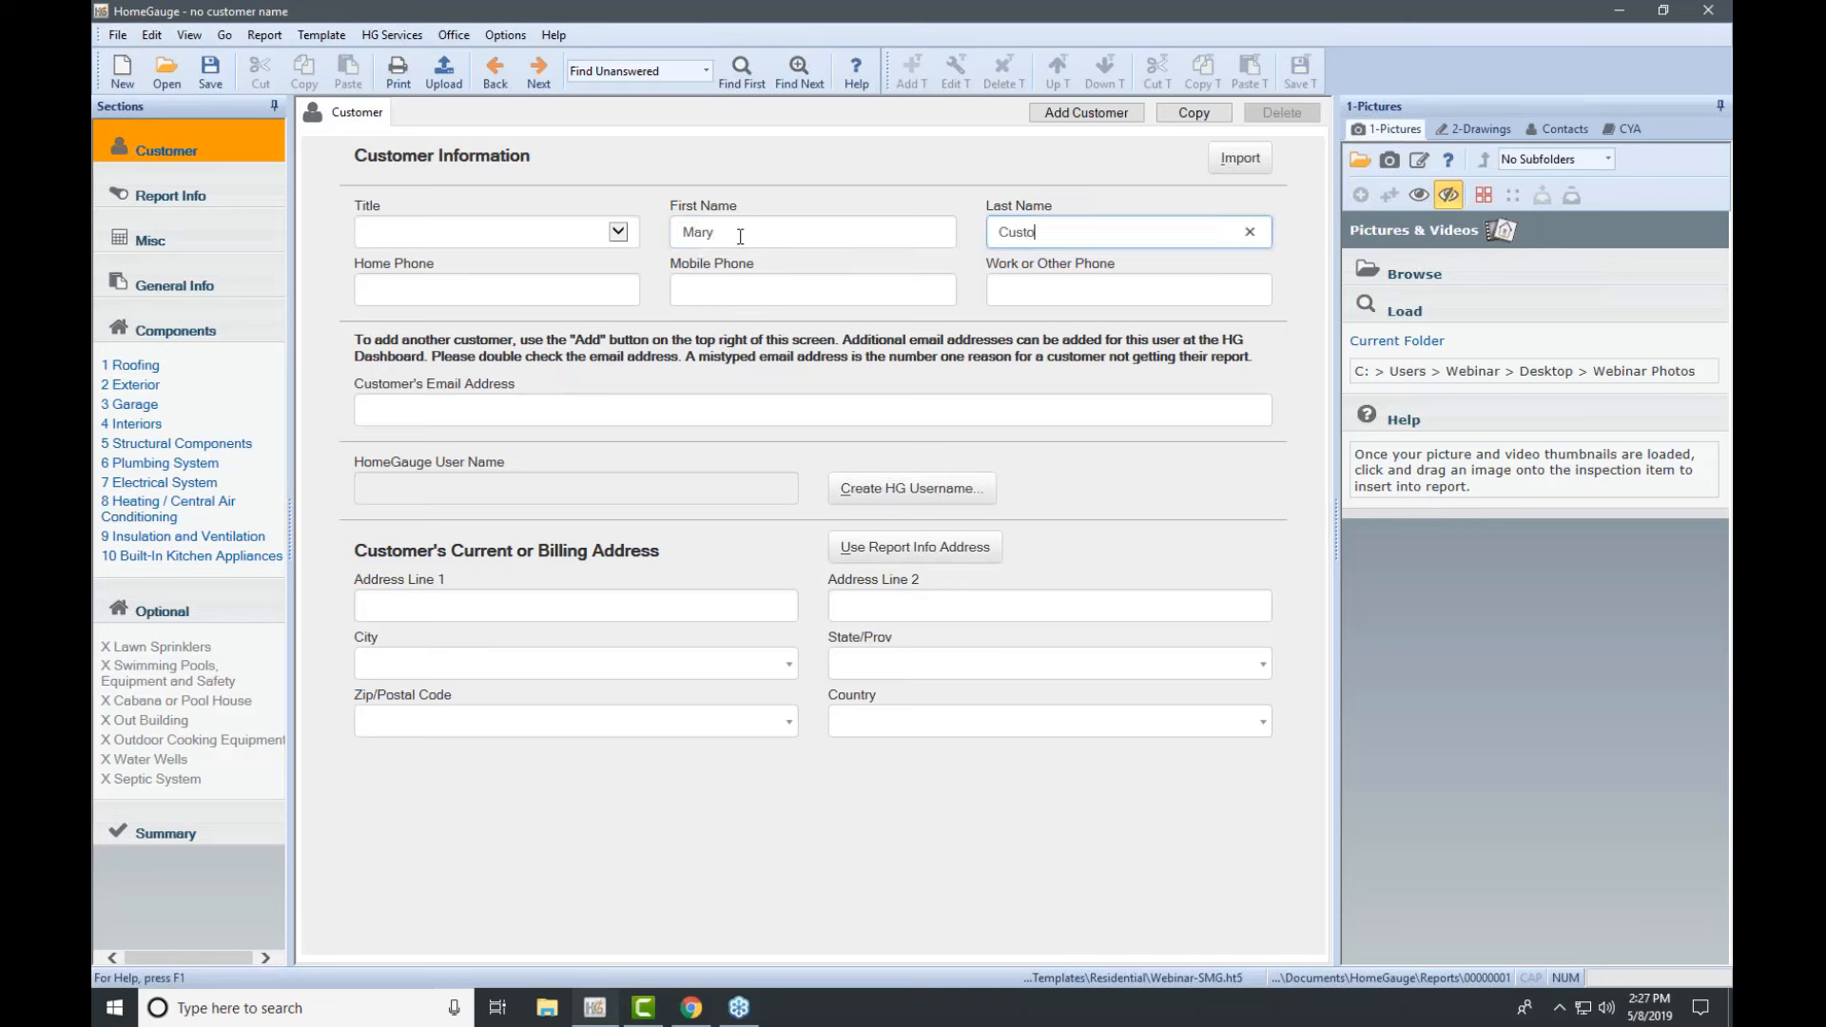
text(mer)
Step: Fill in the customer's e-mail address and recheck the entered fields
click(593, 411)
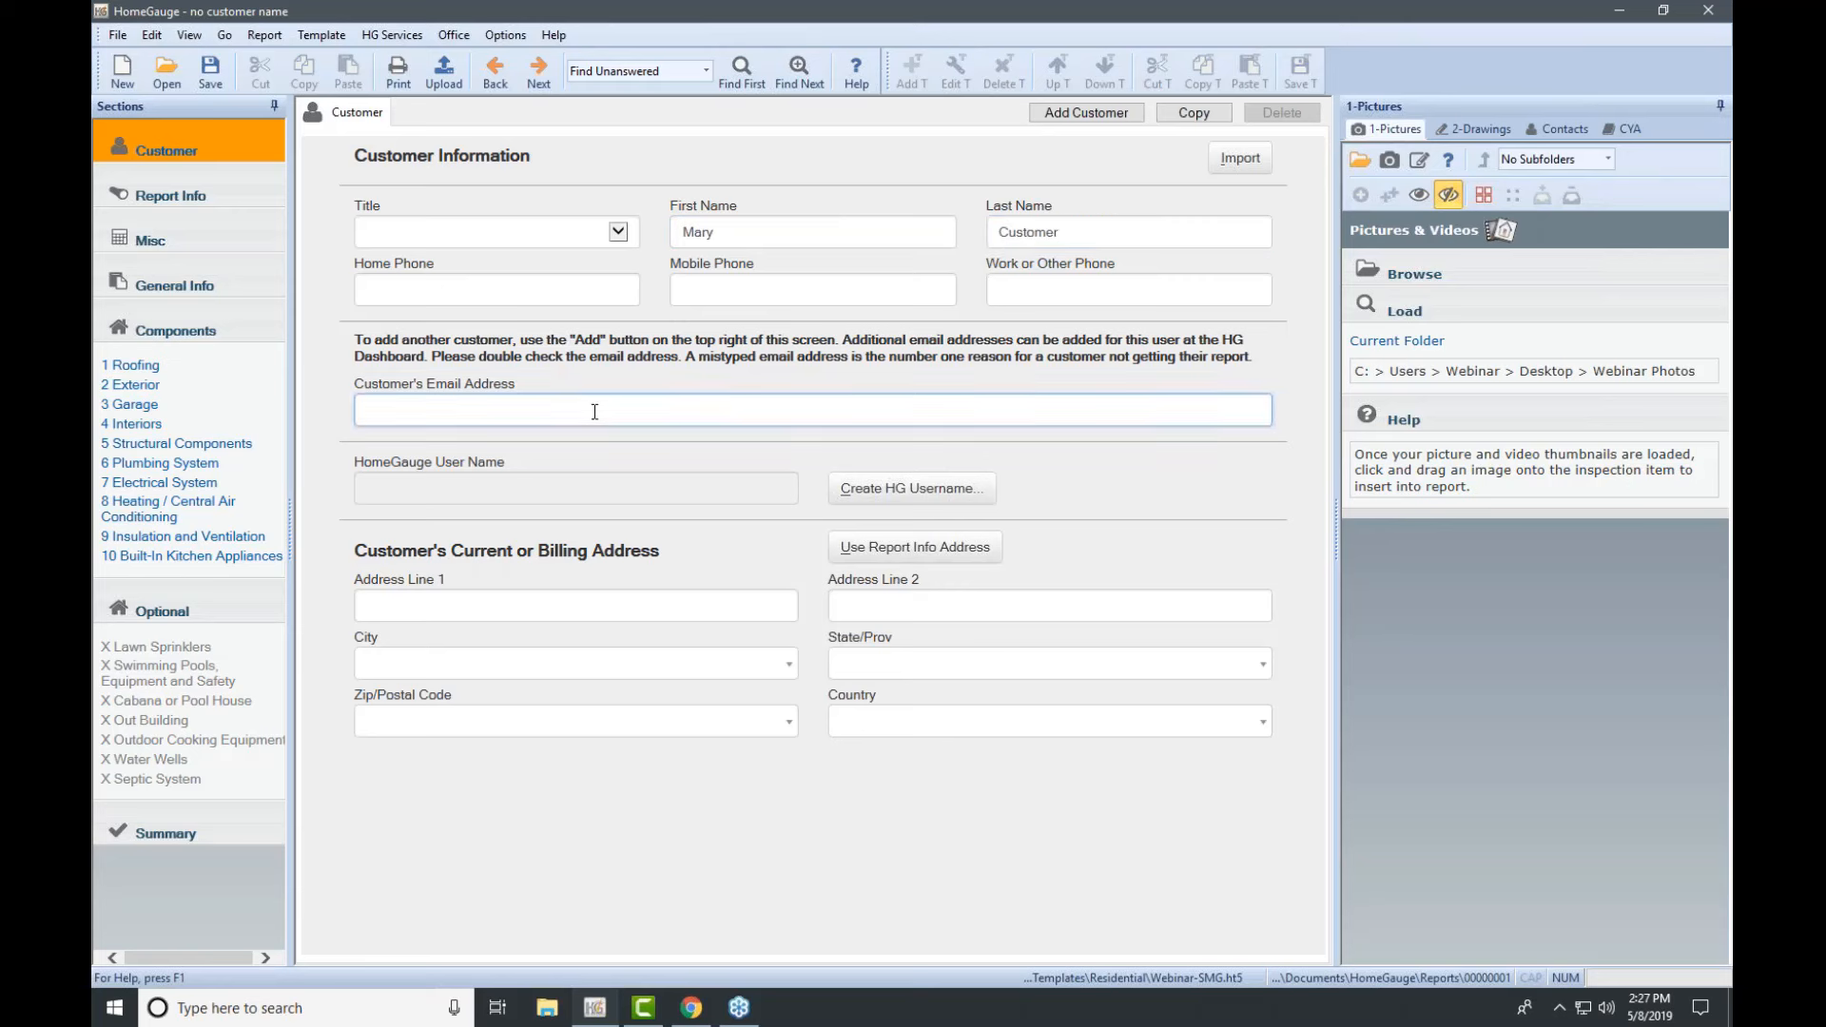
click(906, 230)
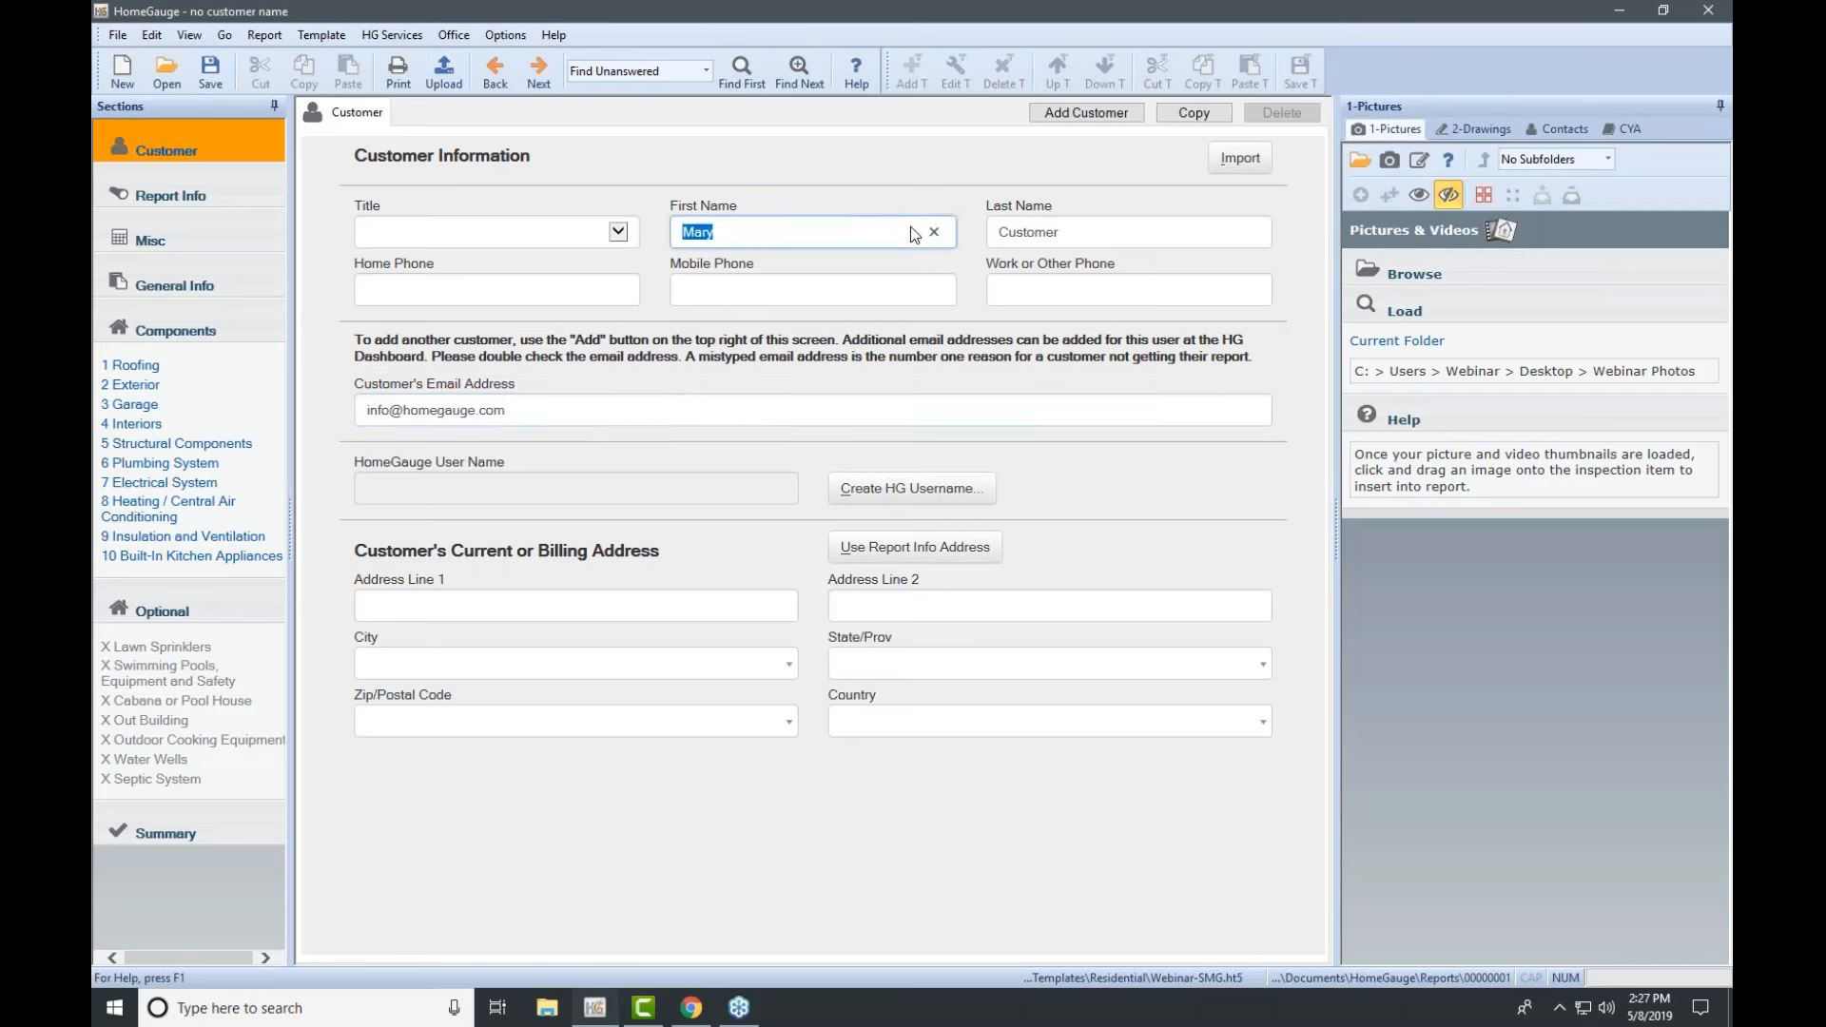
key(Tab)
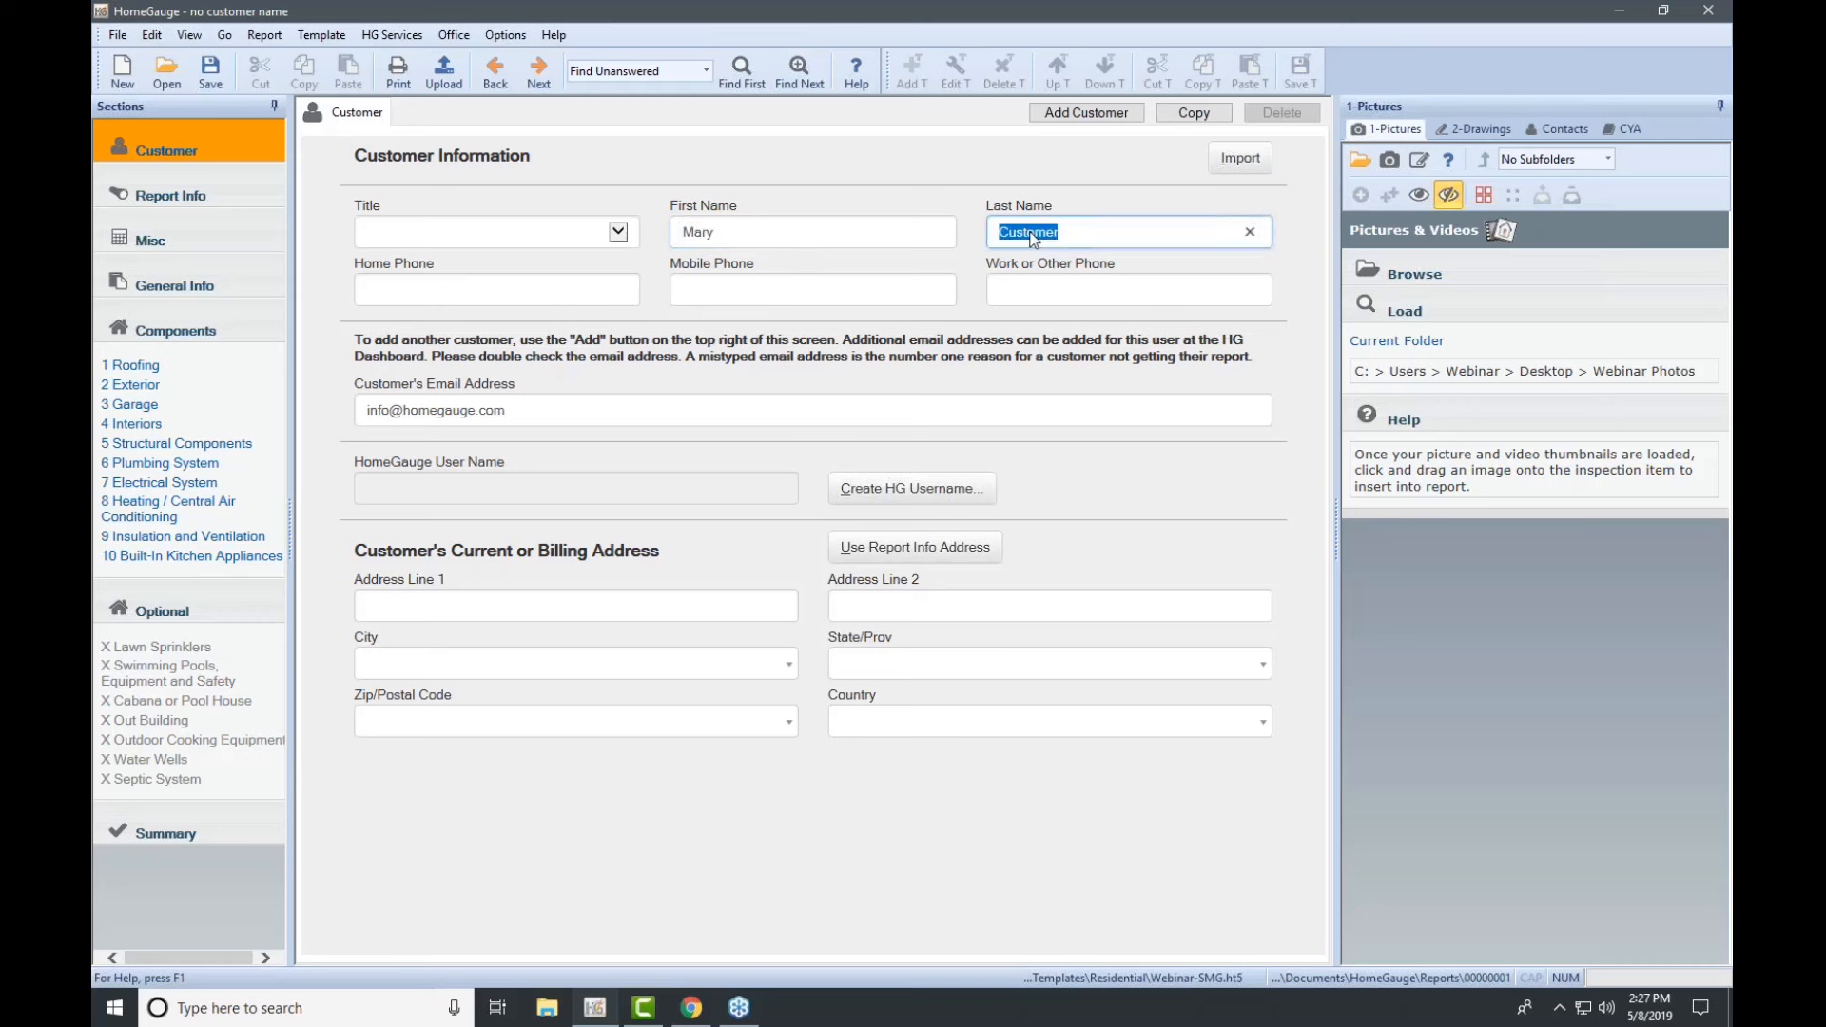
click(581, 409)
click(581, 409)
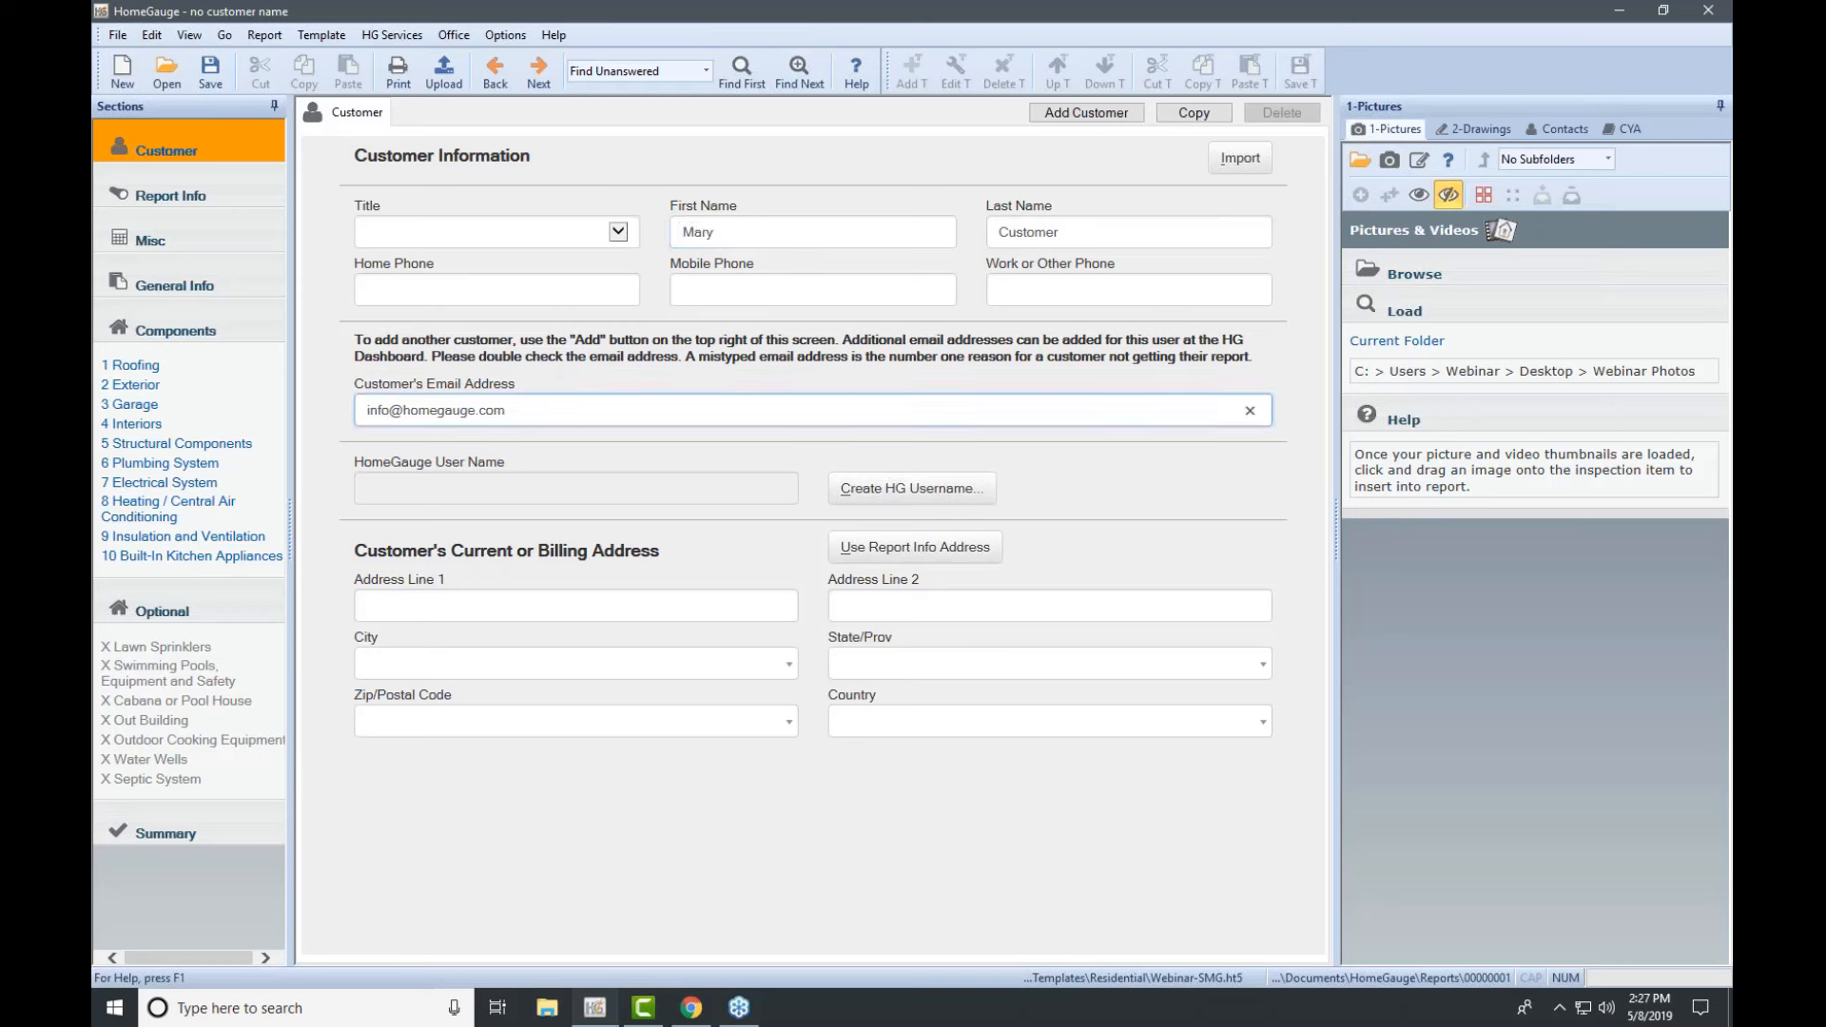
Step: Create an auto-generated HG username linked to the customer's existing contact entry
click(910, 502)
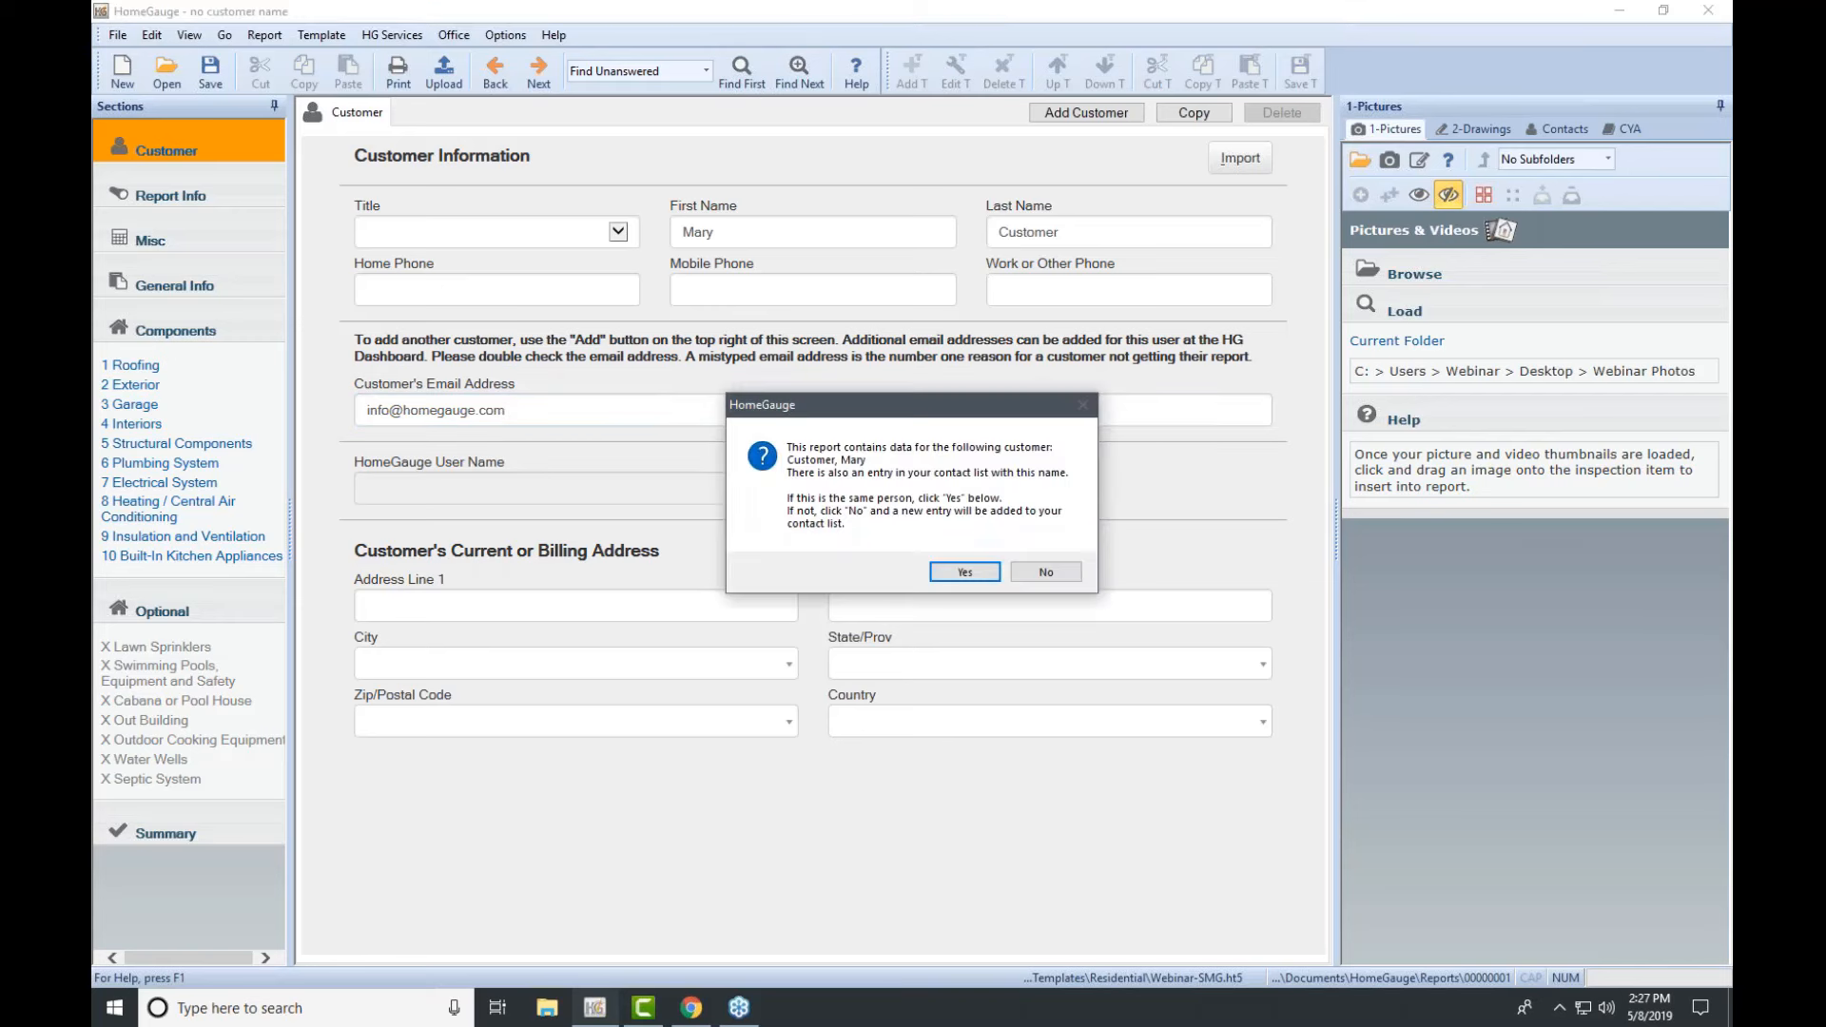
click(963, 572)
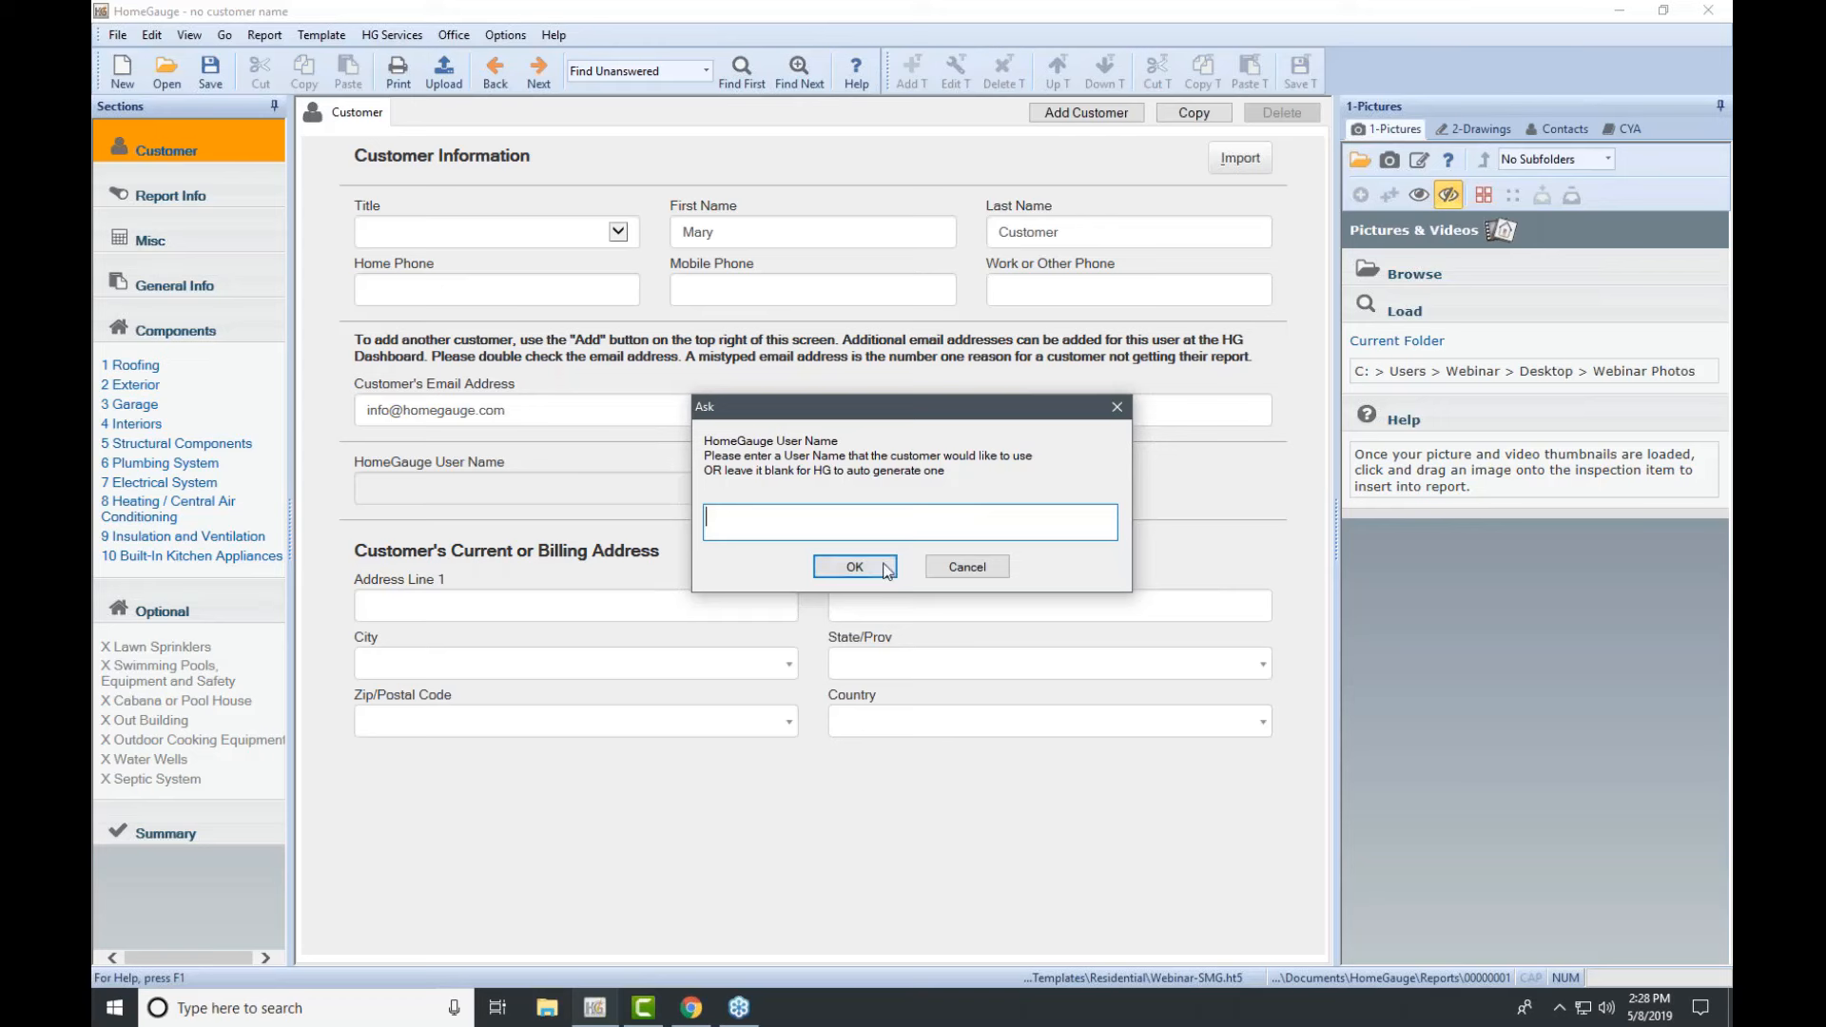
click(854, 566)
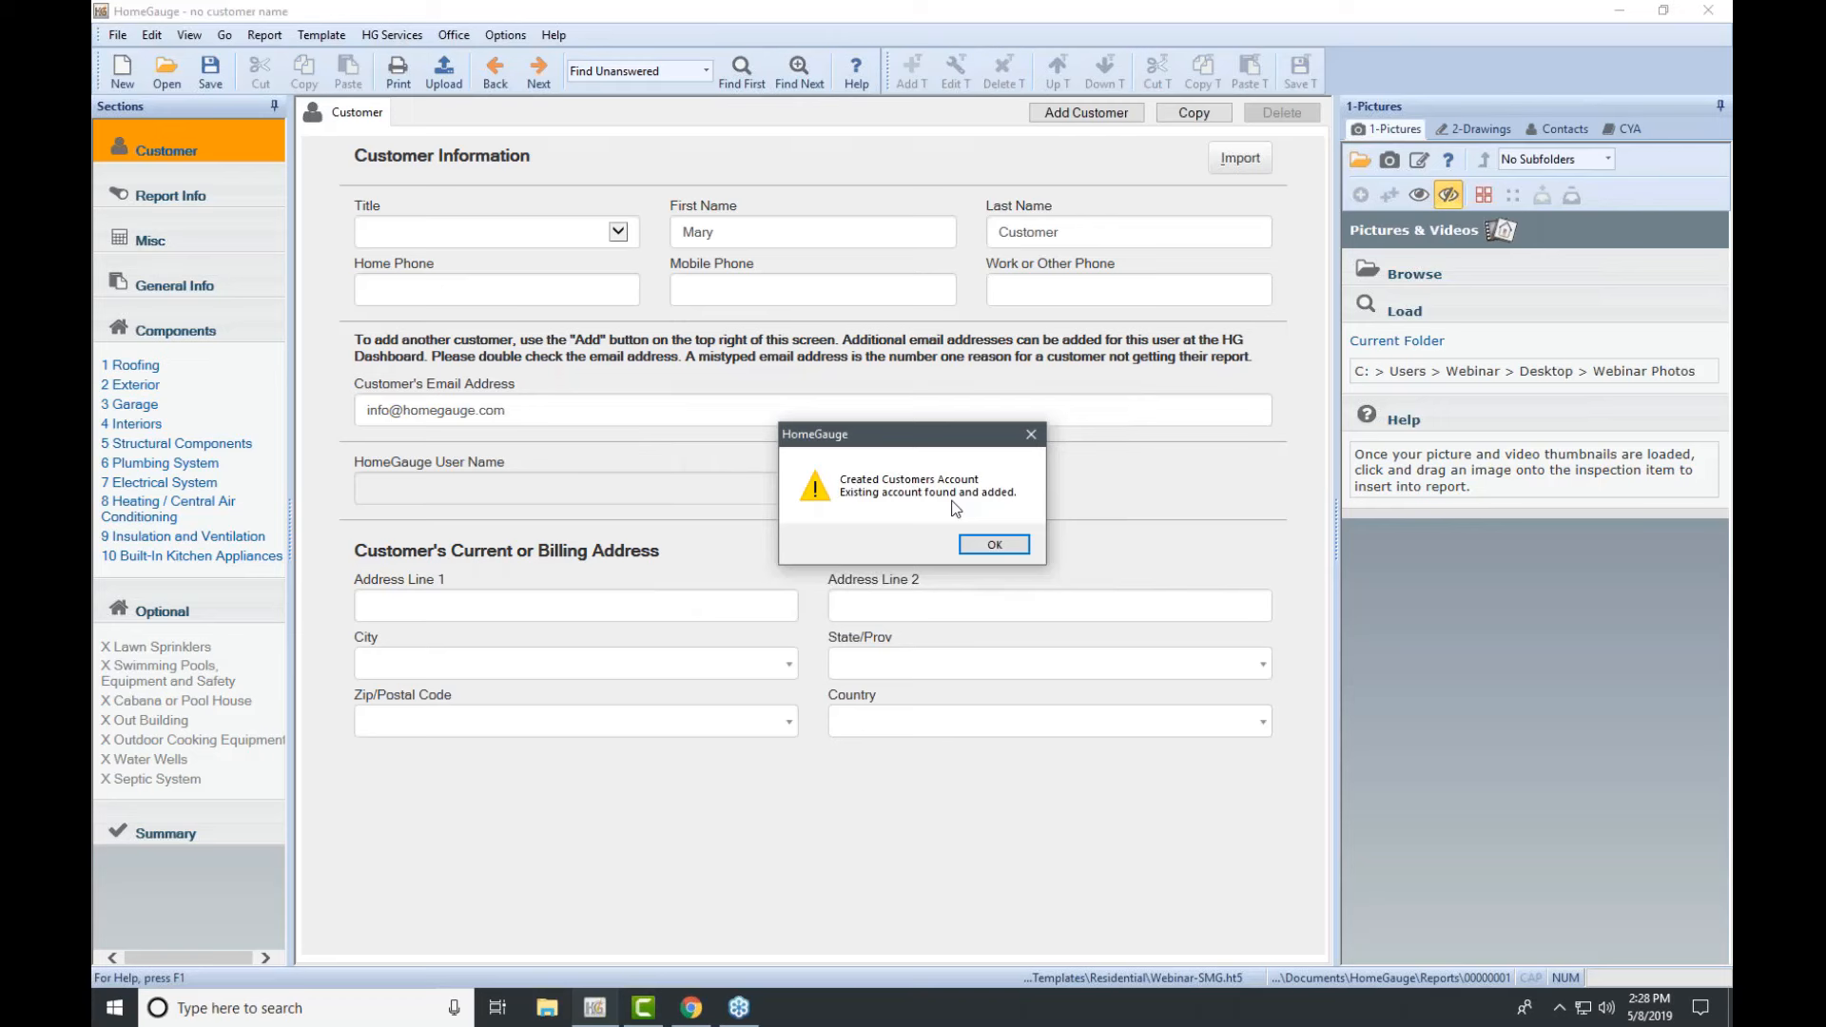
click(991, 544)
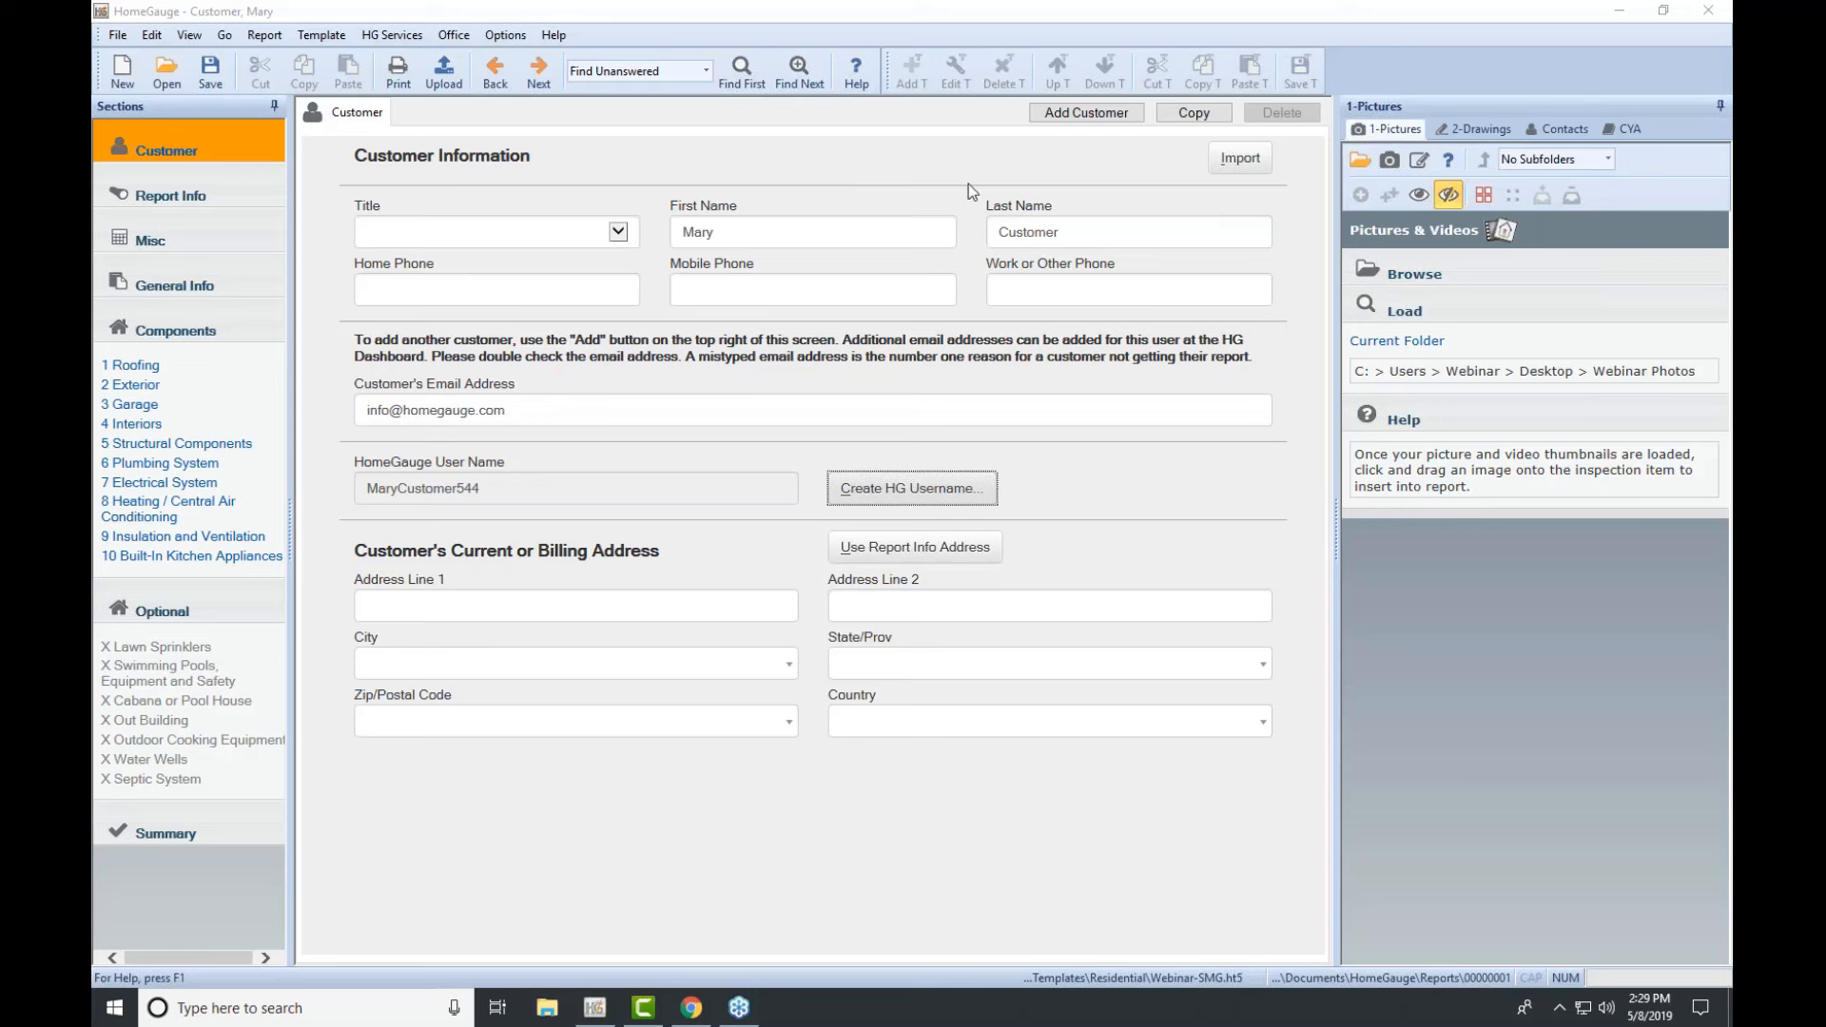
click(1094, 113)
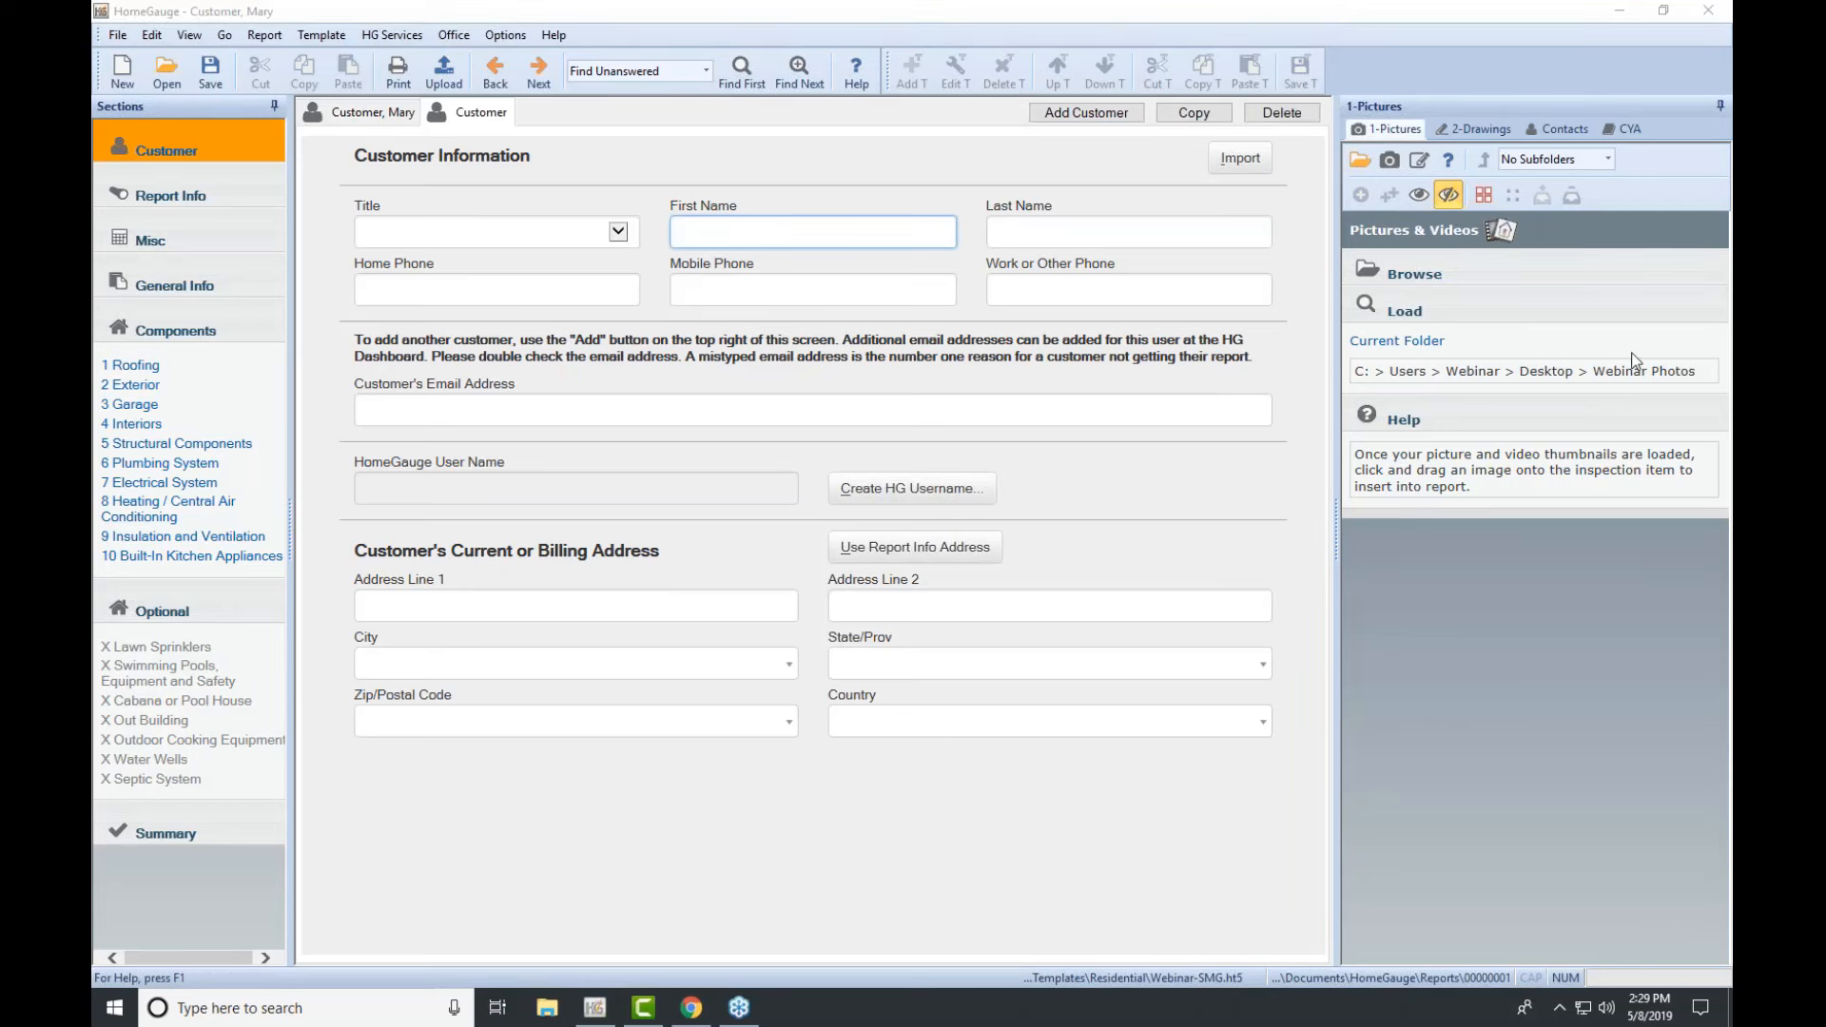
click(458, 109)
click(1281, 114)
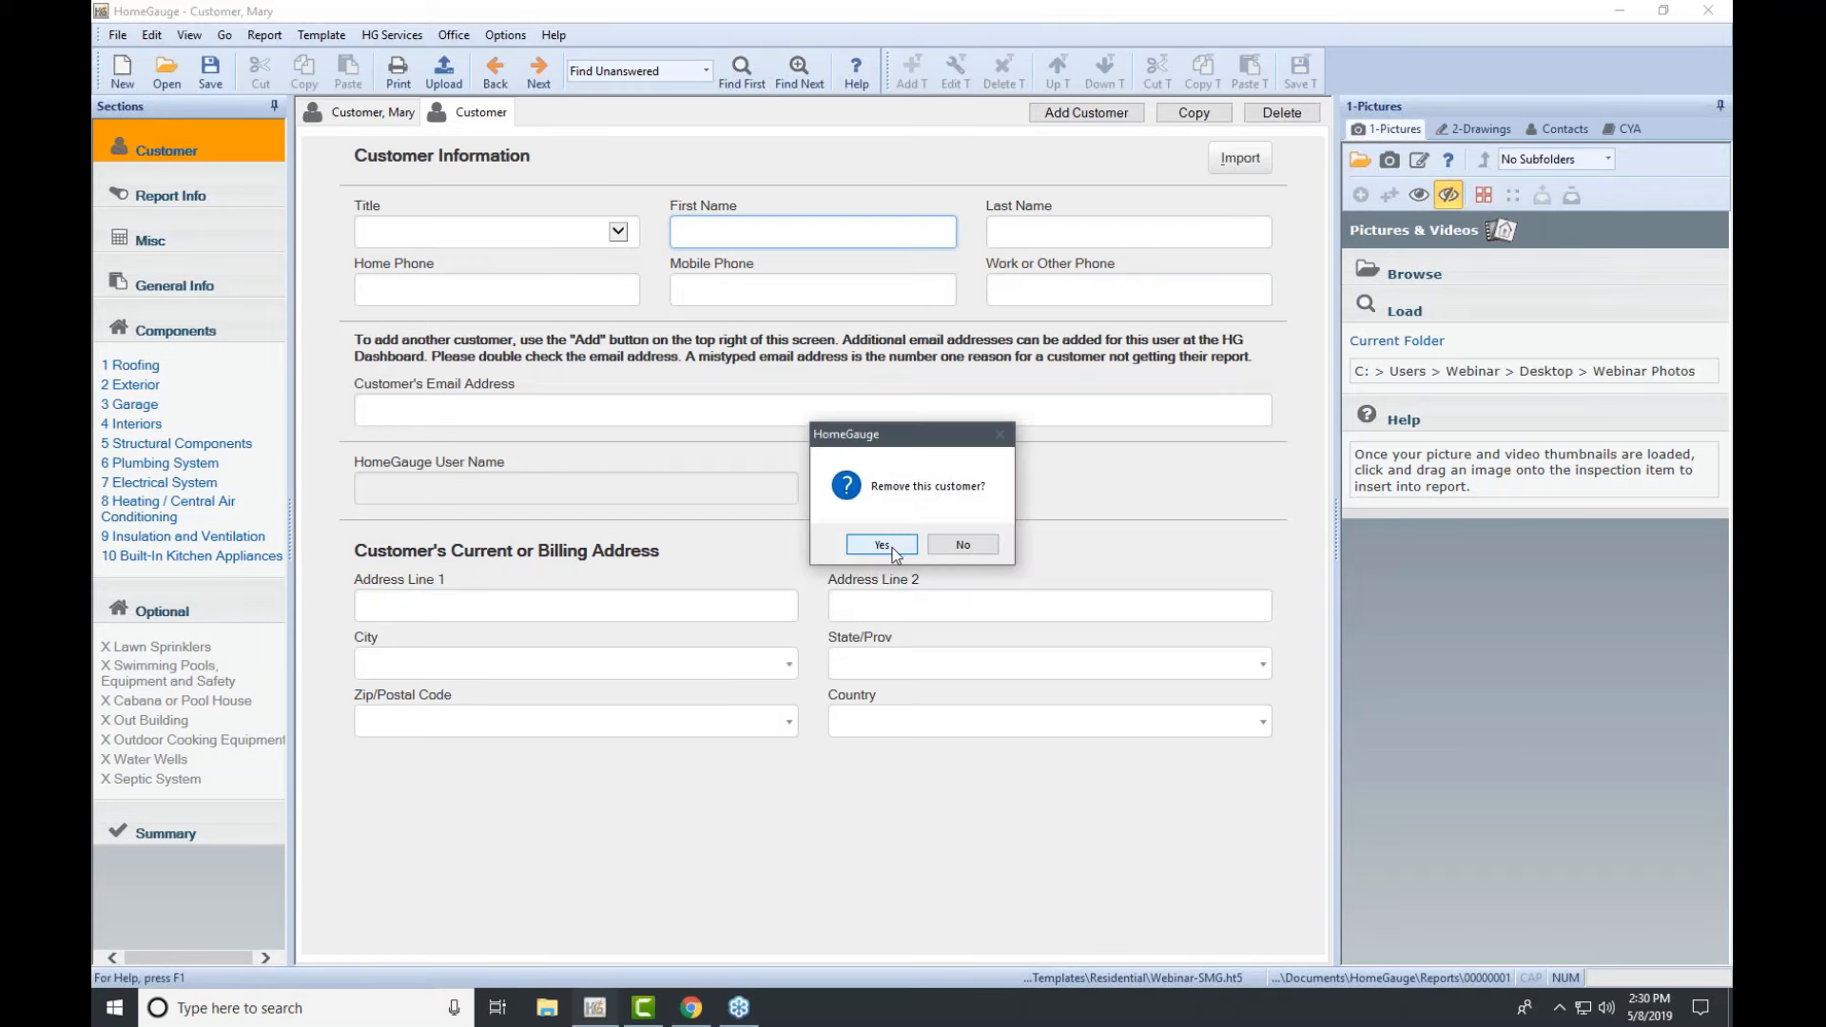
click(882, 544)
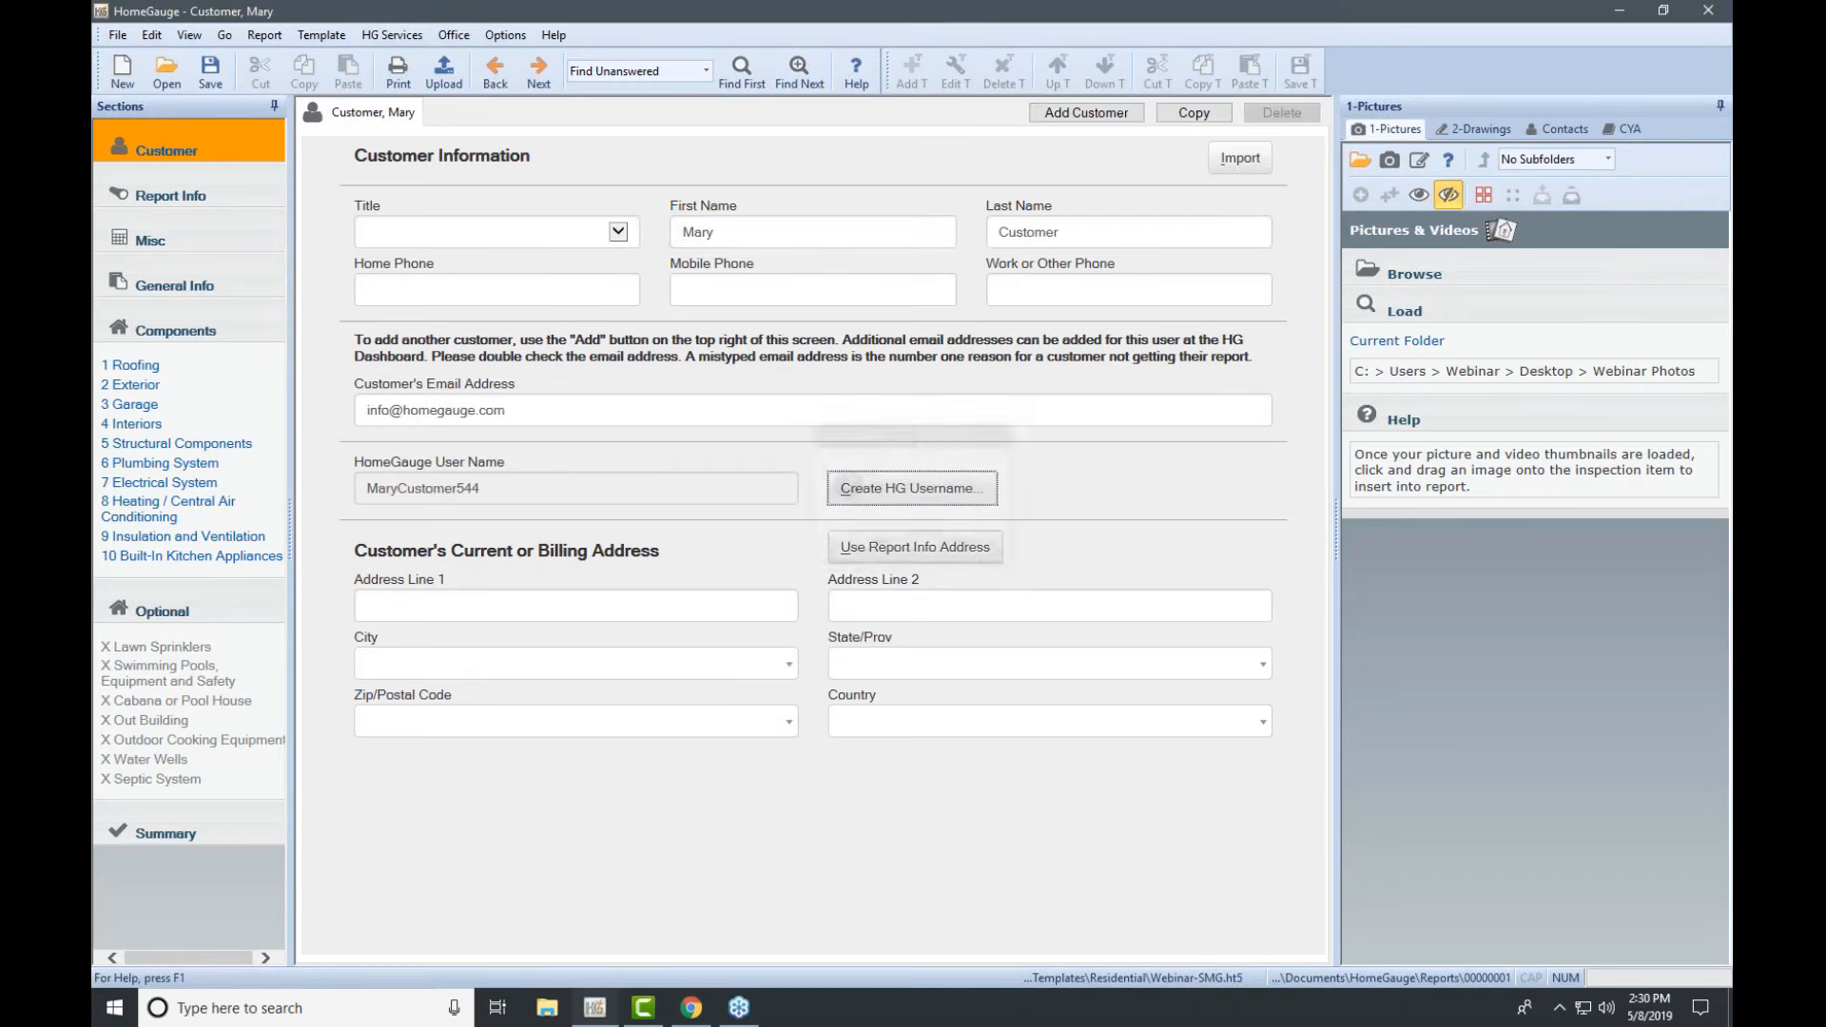
Step: On the Report Information page, enter the property's street address in Address Line 1
click(209, 194)
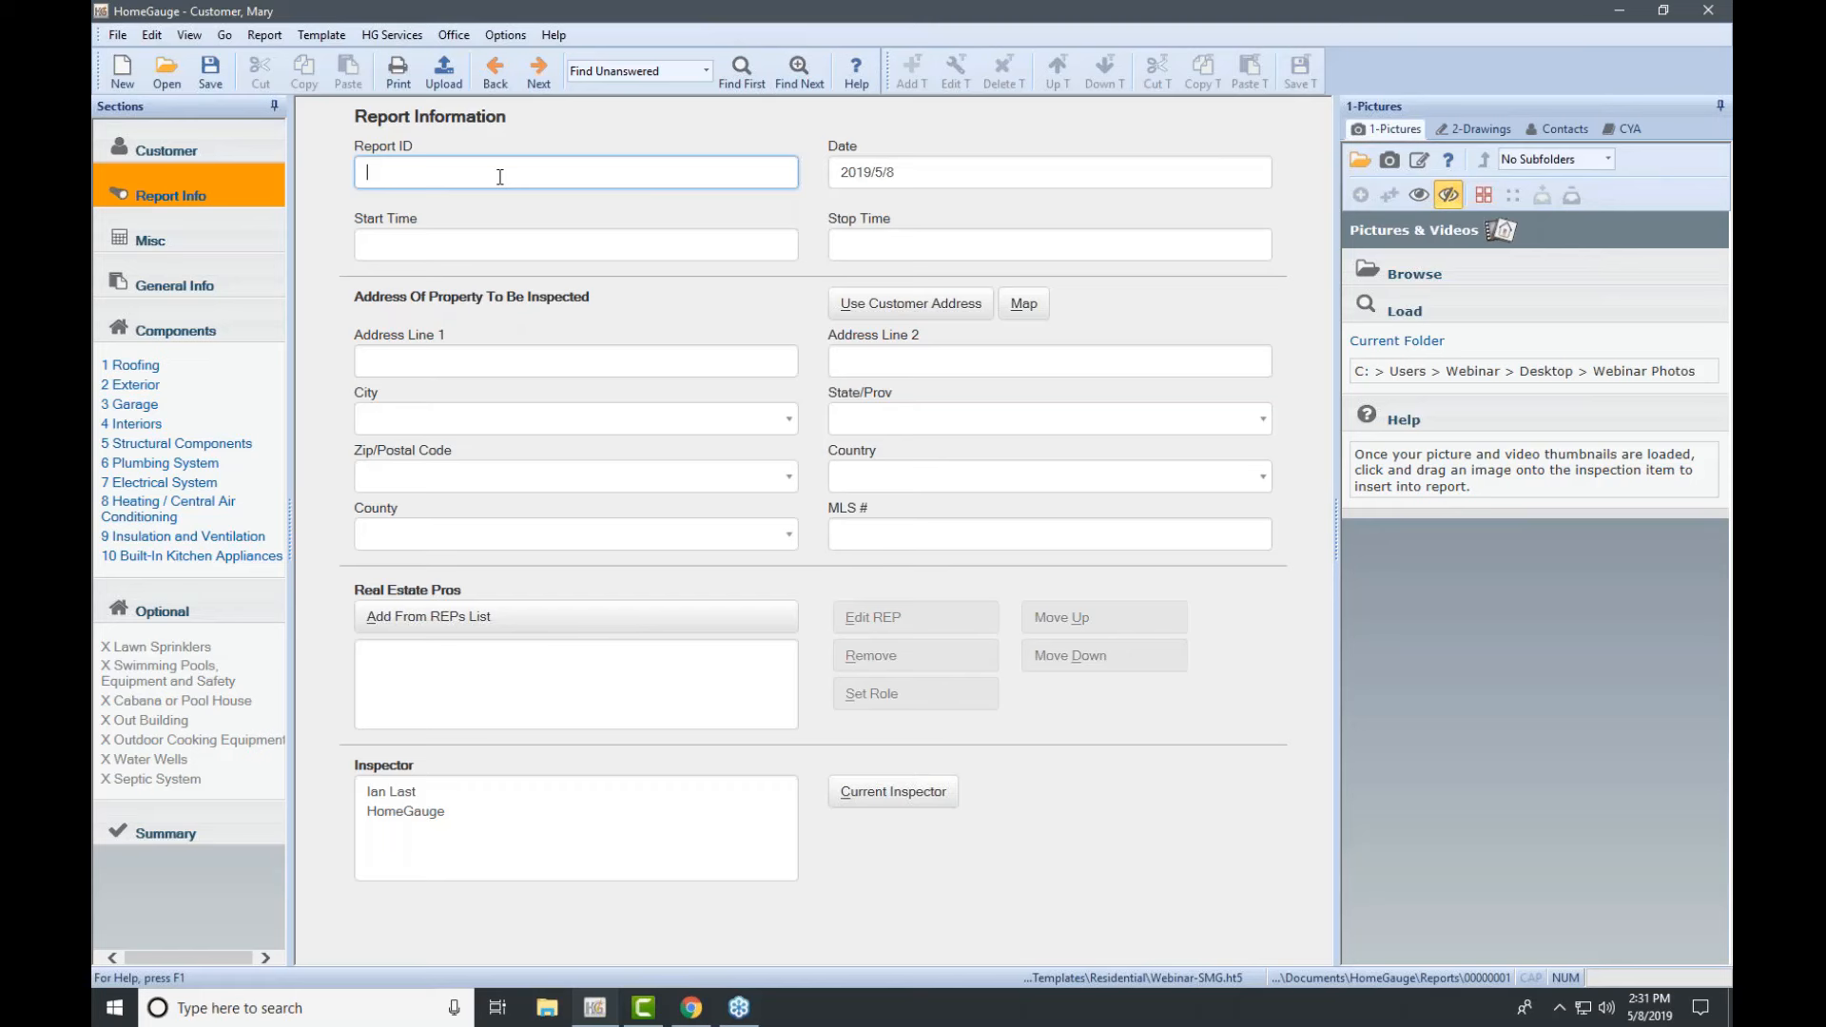
click(522, 361)
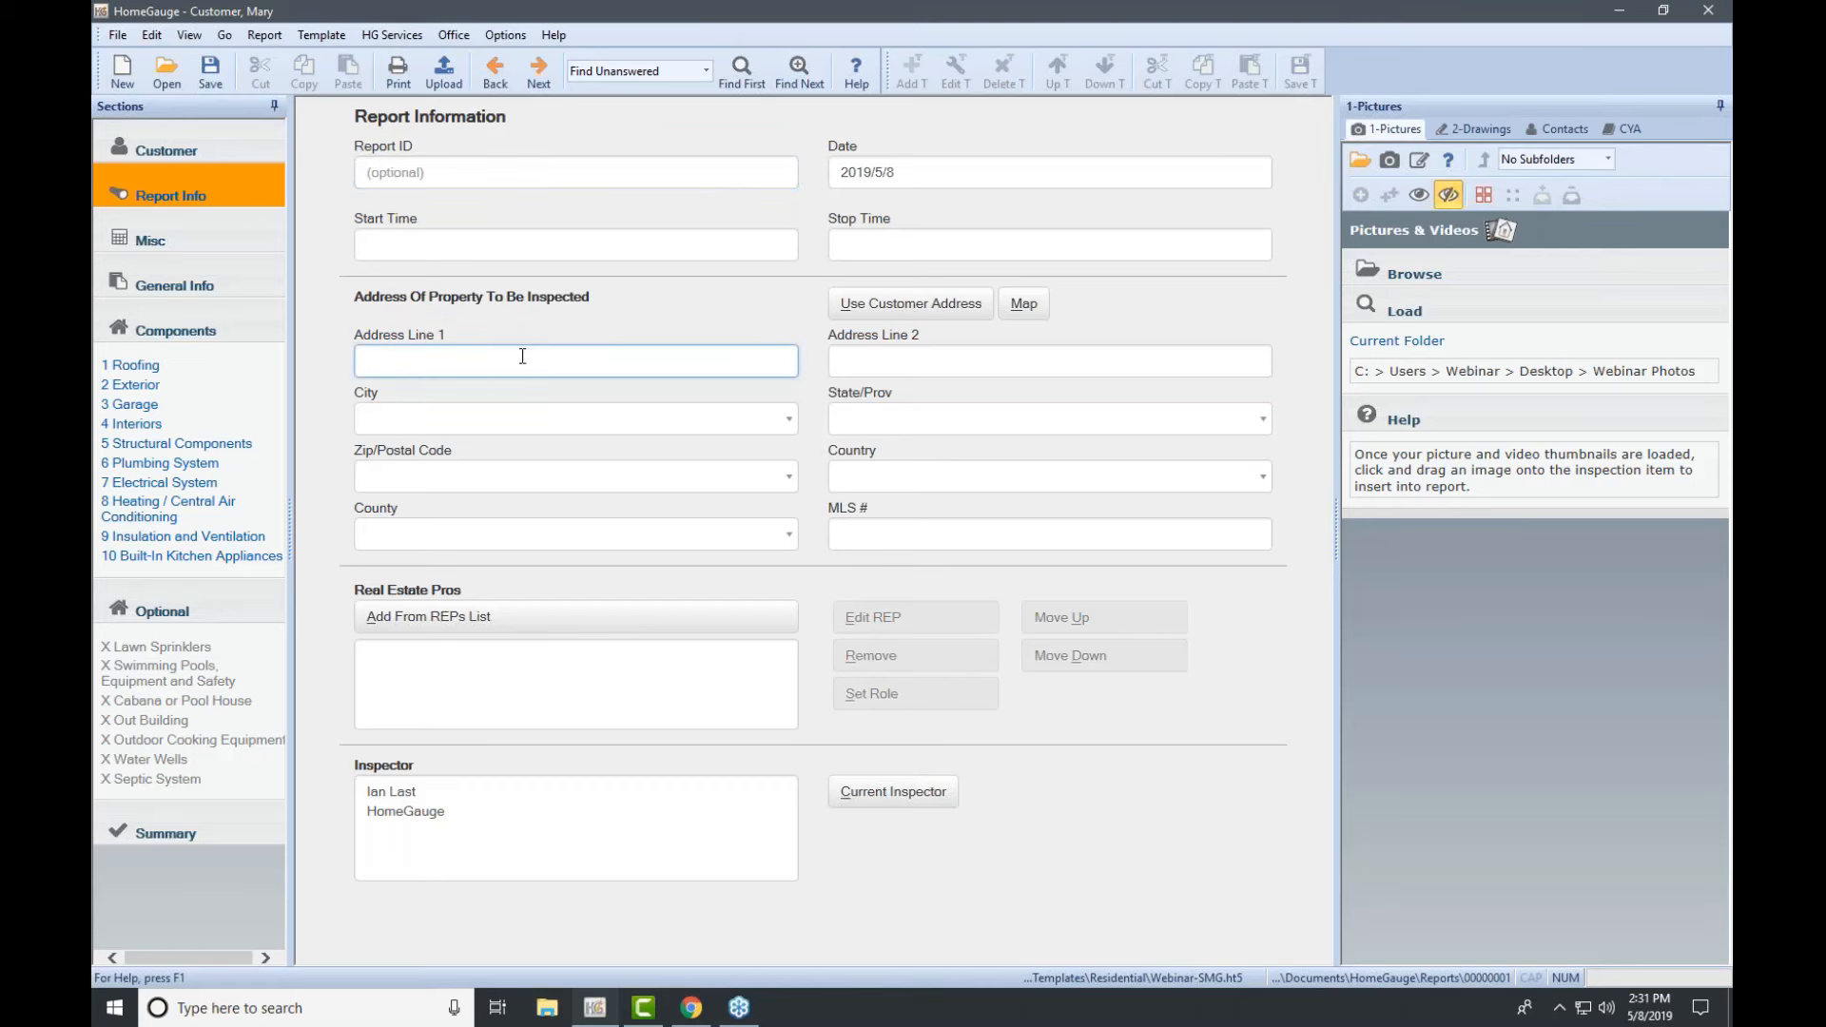
key(Tab)
key(Tab)
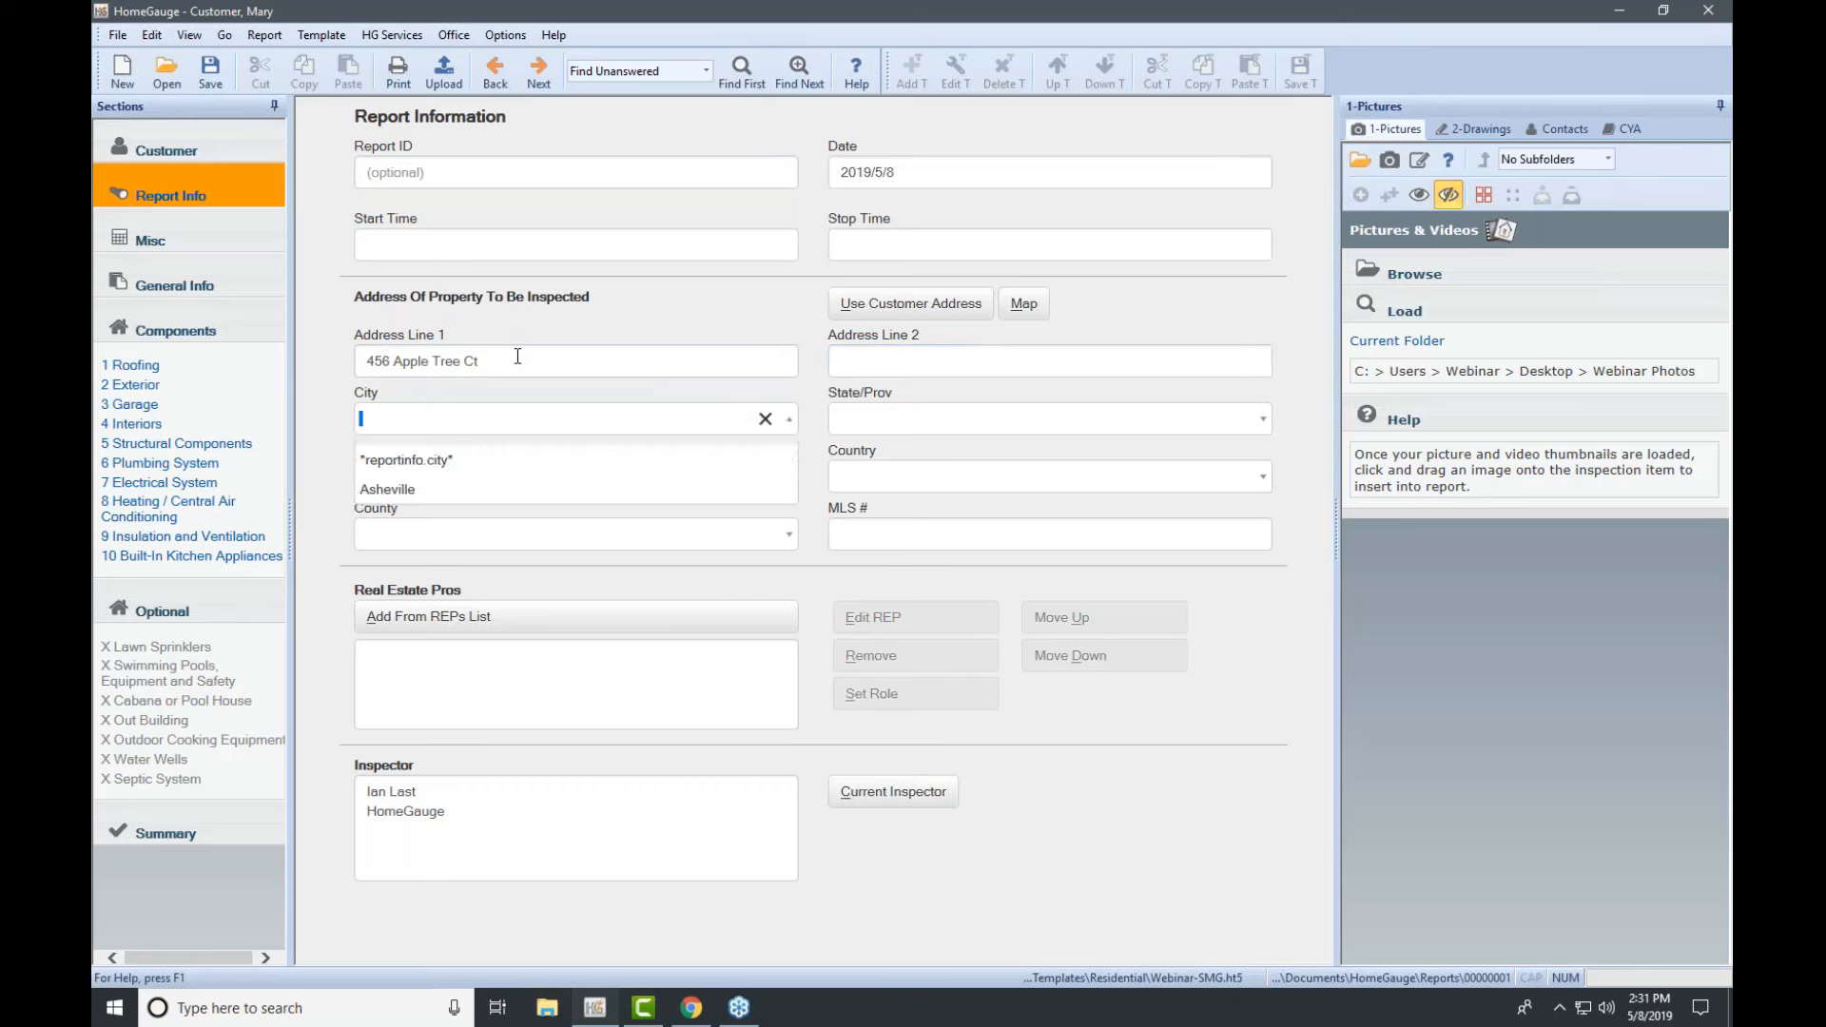
Step: Choose Asheville, NC and 28801 as the property's city, state and zip code
click(473, 490)
click(1075, 418)
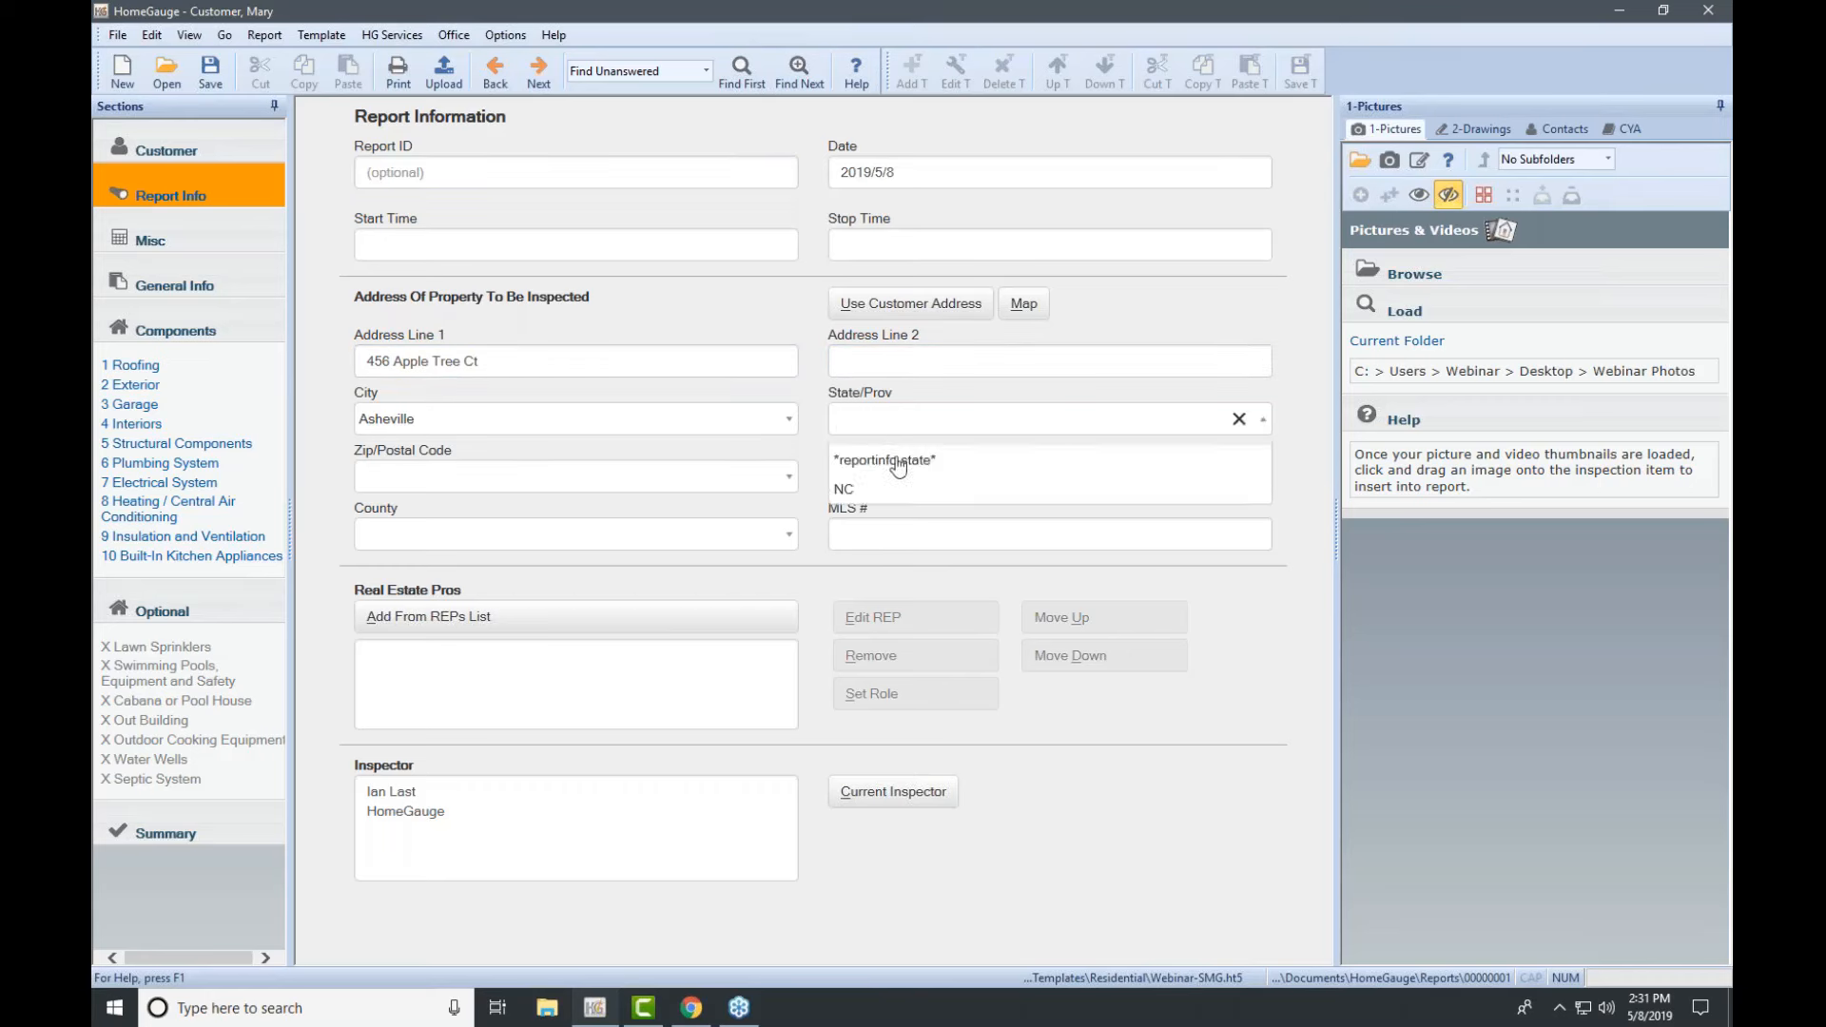
click(892, 489)
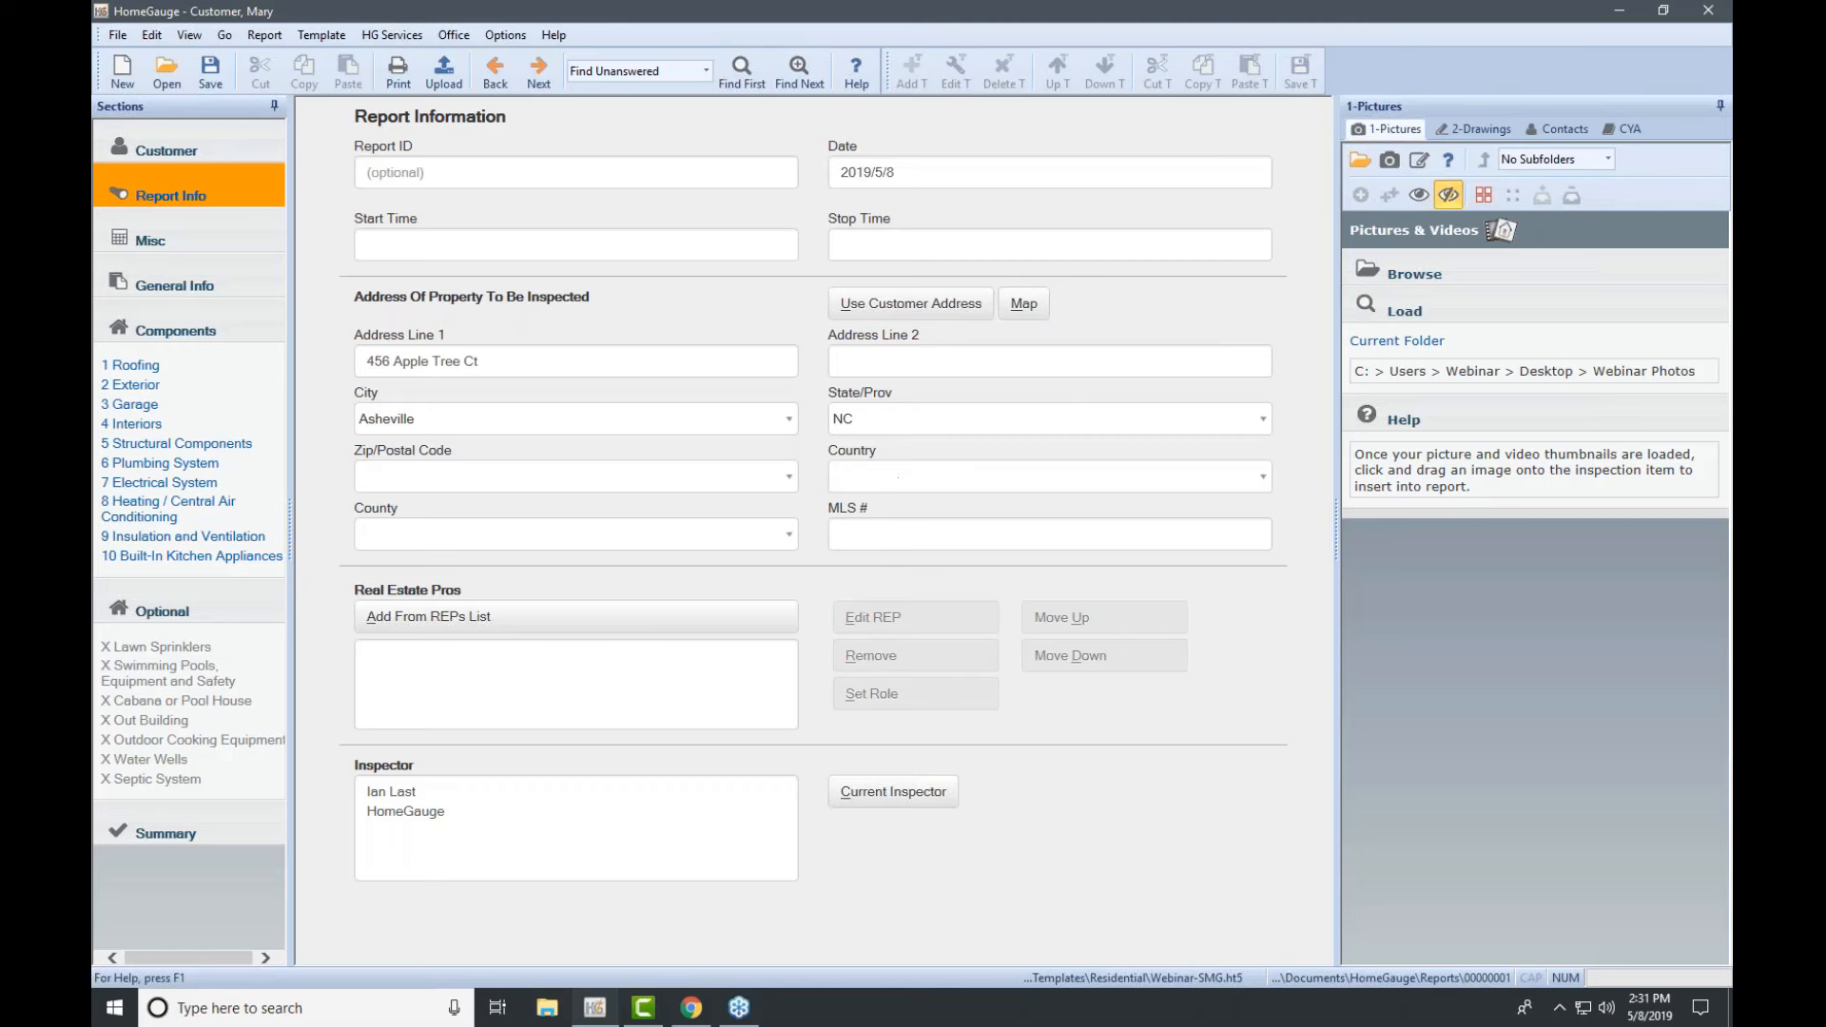
click(702, 547)
click(424, 177)
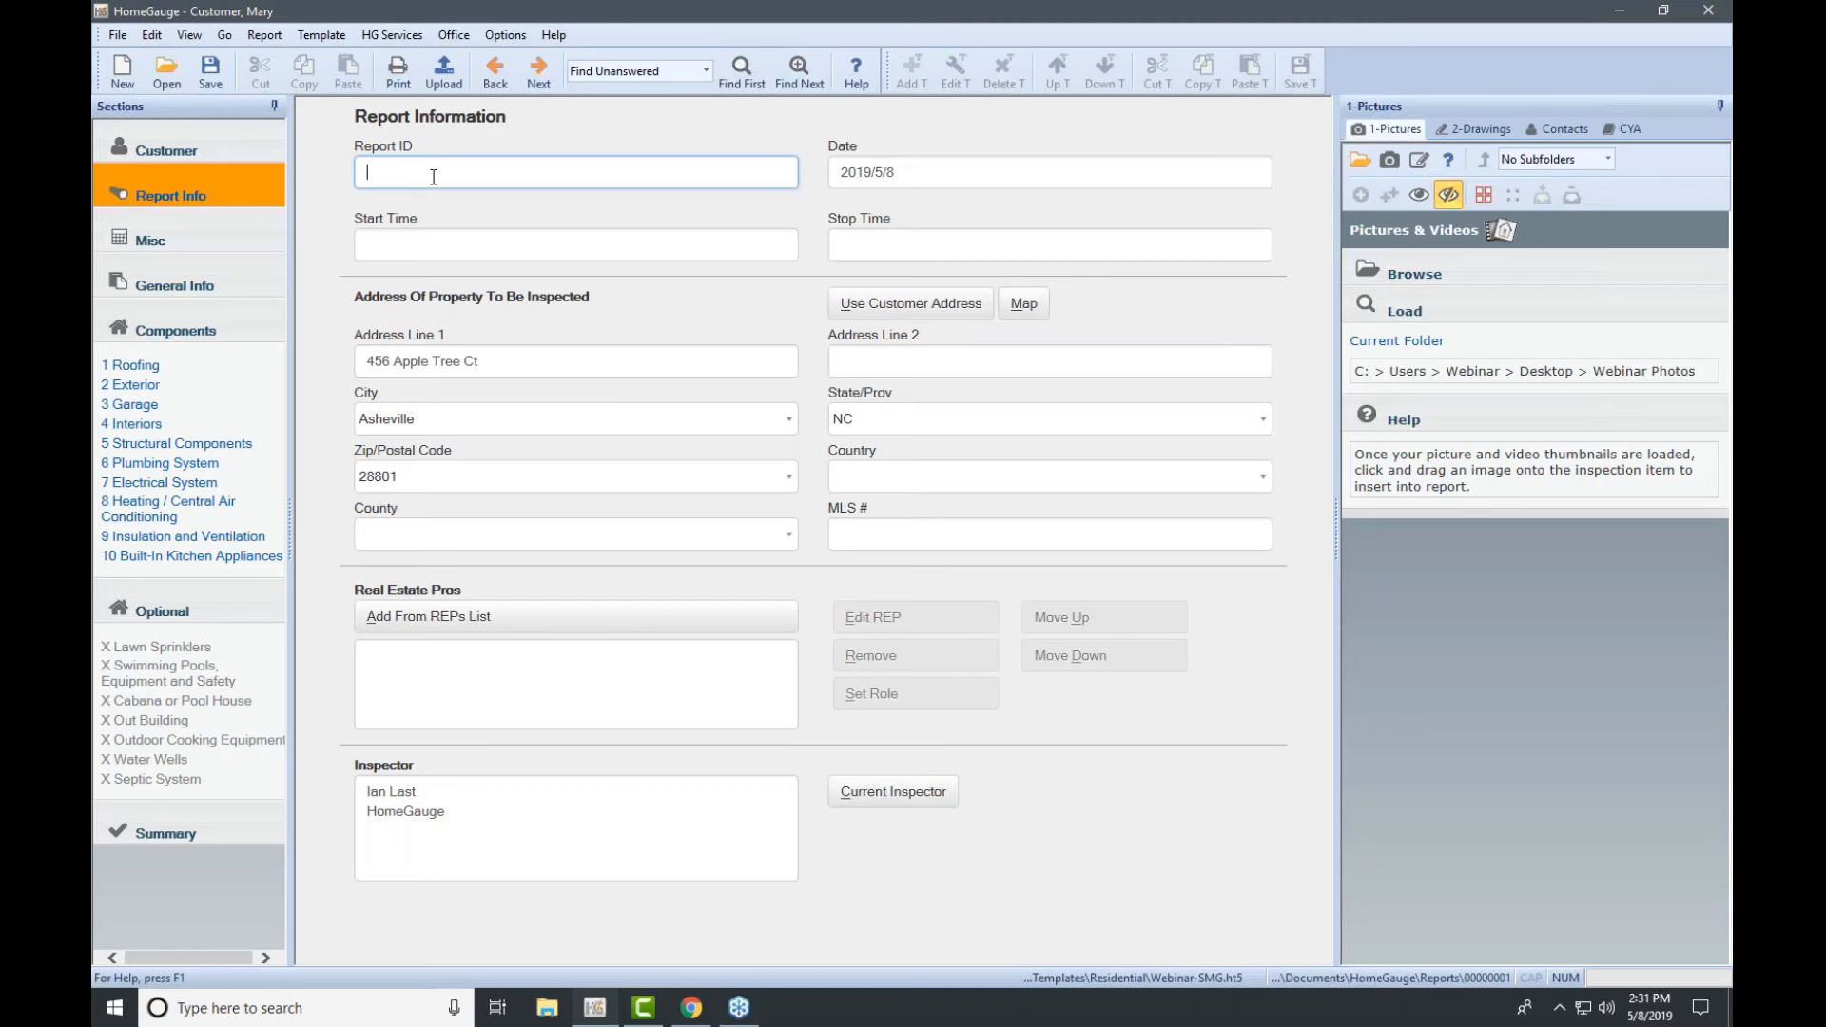
Step: Set the Report ID to 20190508-Apple-Tree and show the Contacts list in the side panel
text(20190508-Apple-Tree)
click(1715, 263)
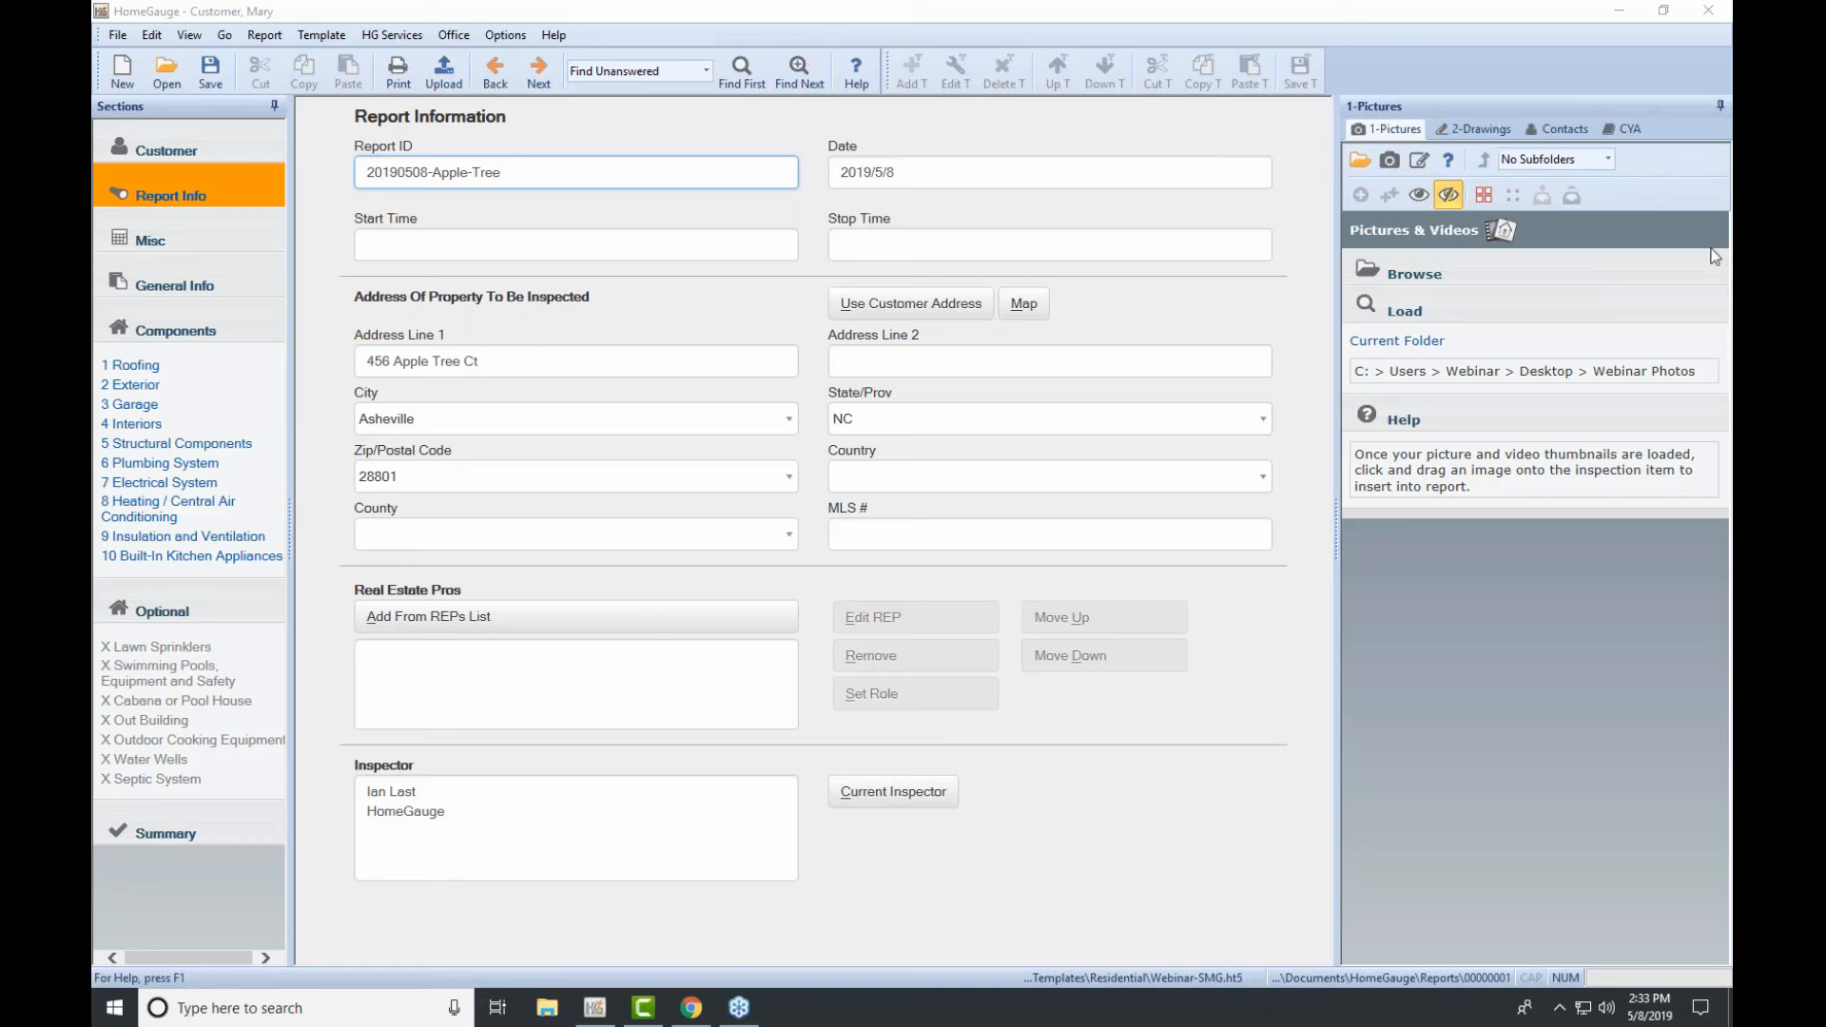
click(1563, 130)
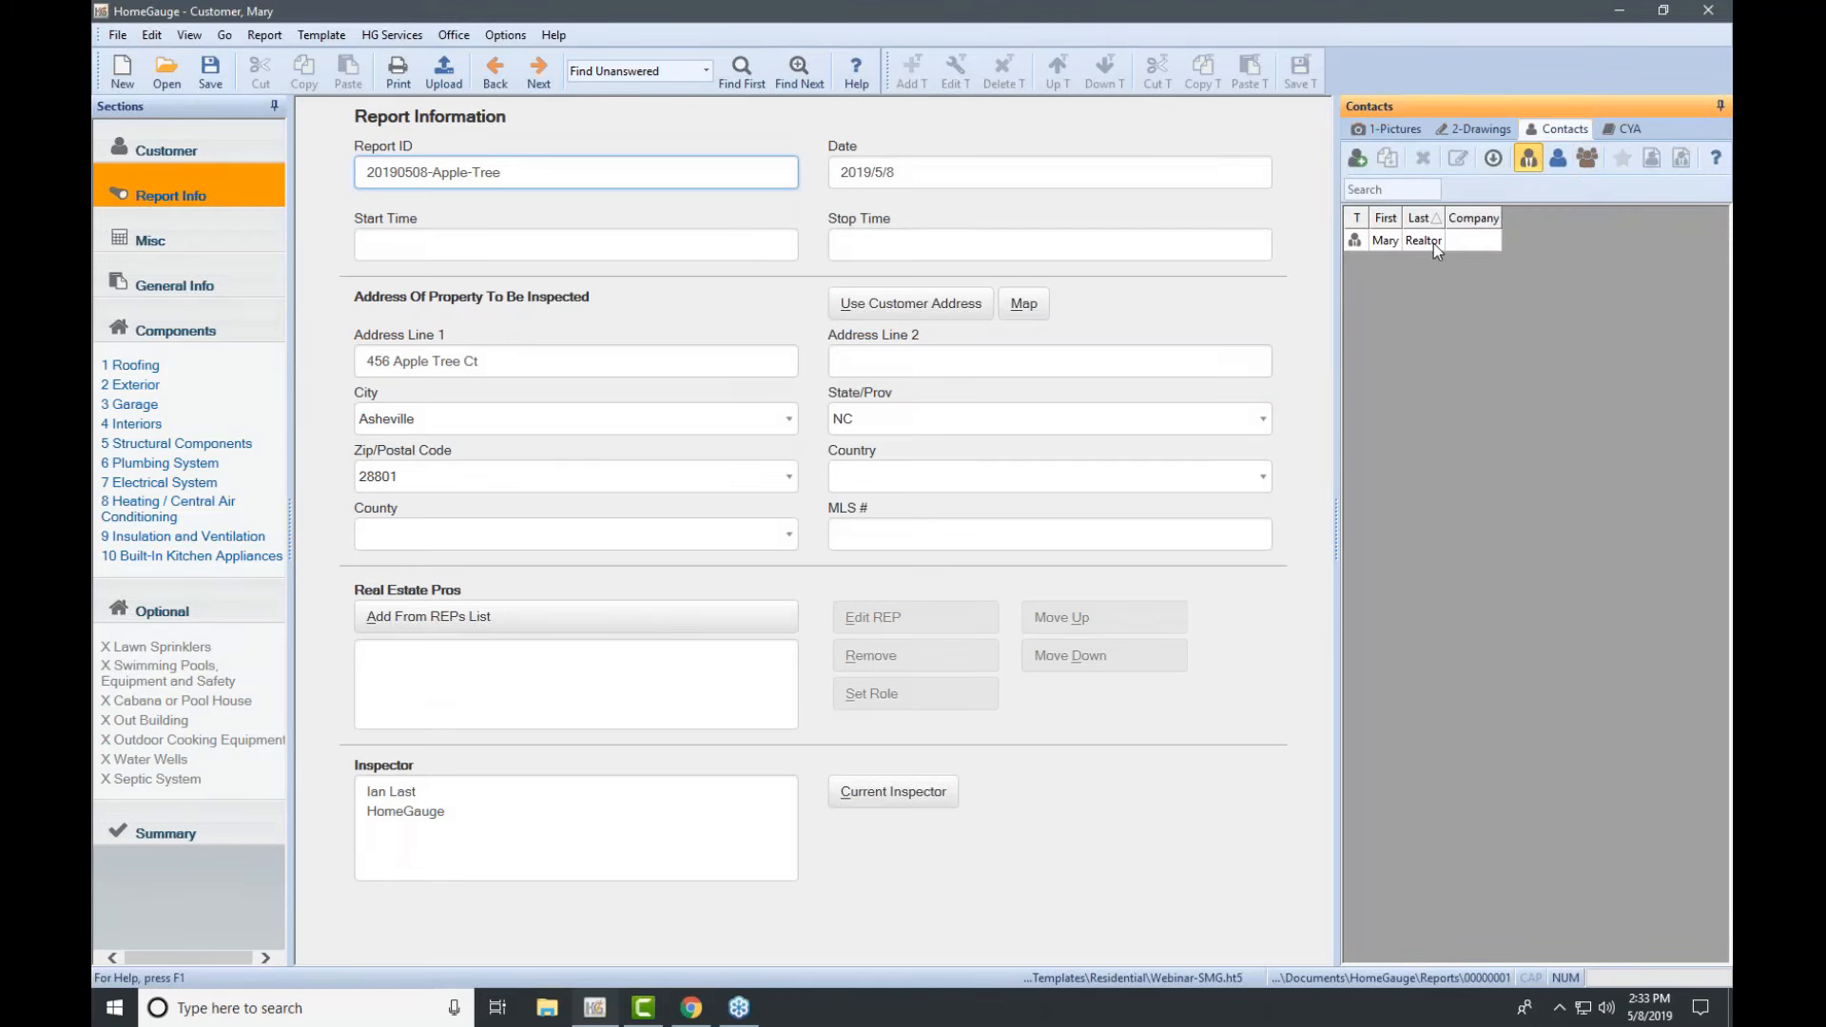
click(1360, 160)
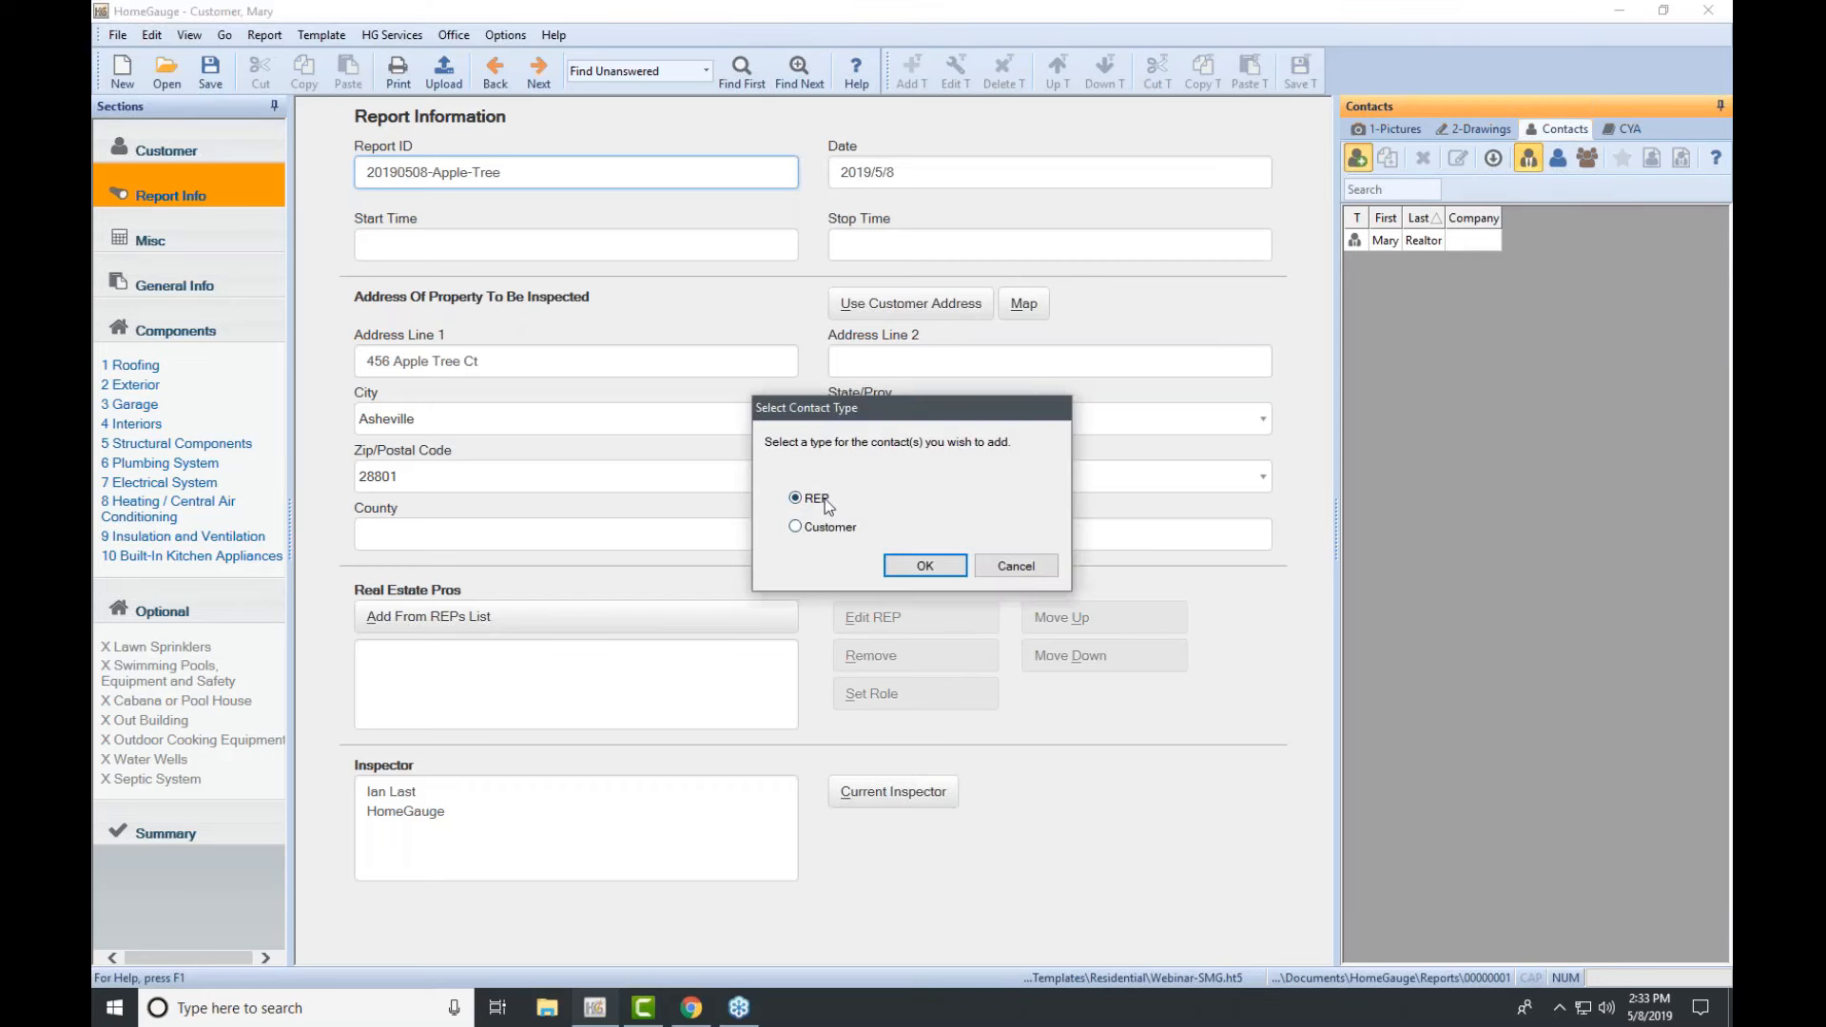
click(926, 566)
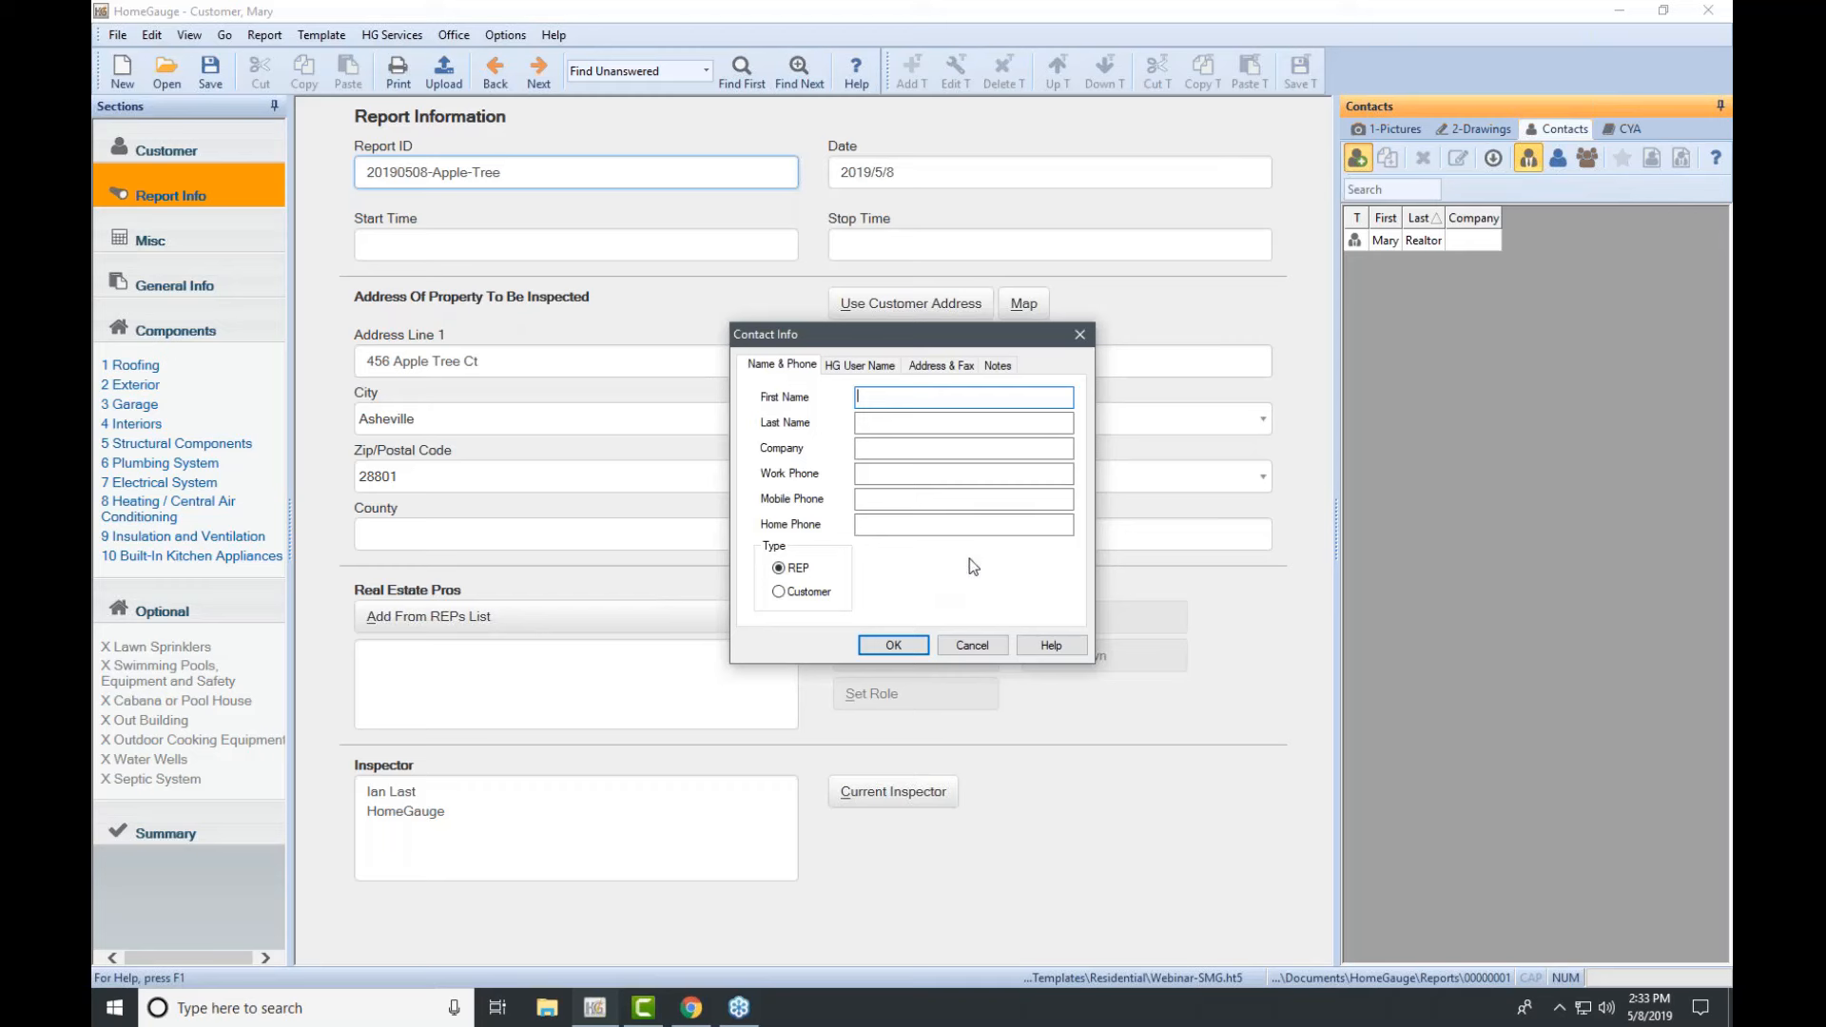
click(947, 448)
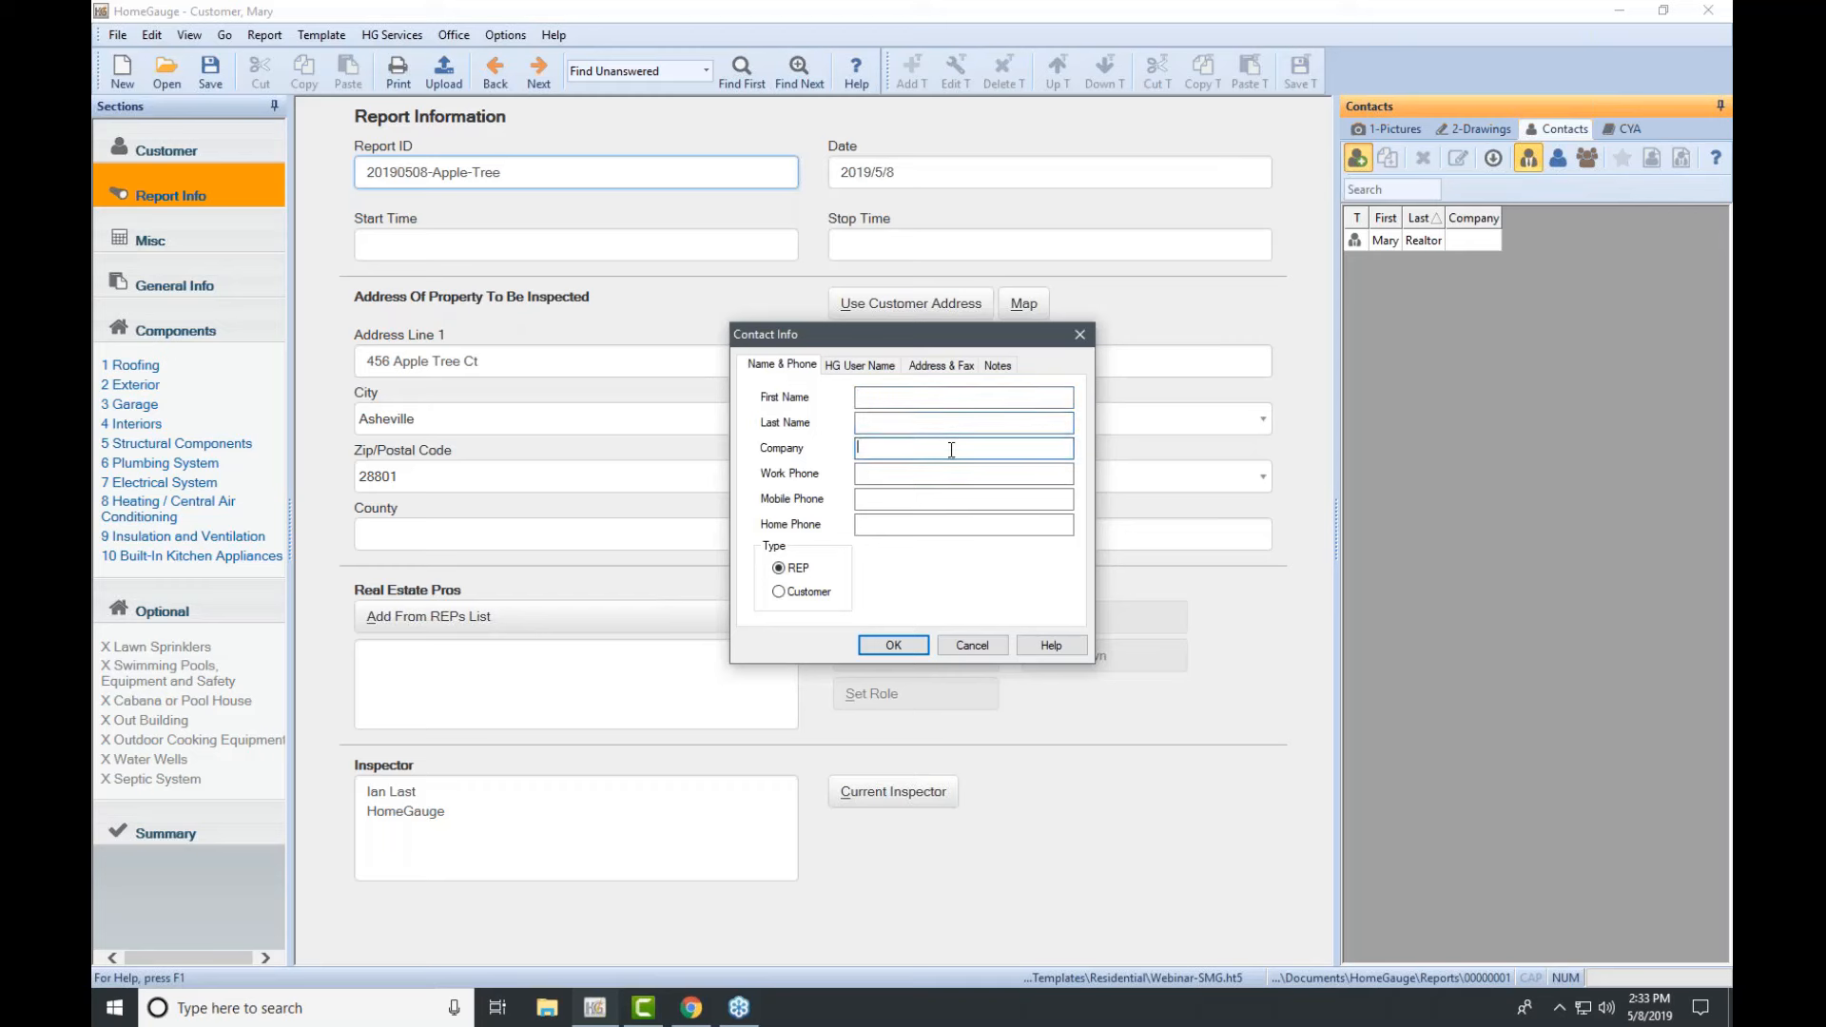
click(846, 370)
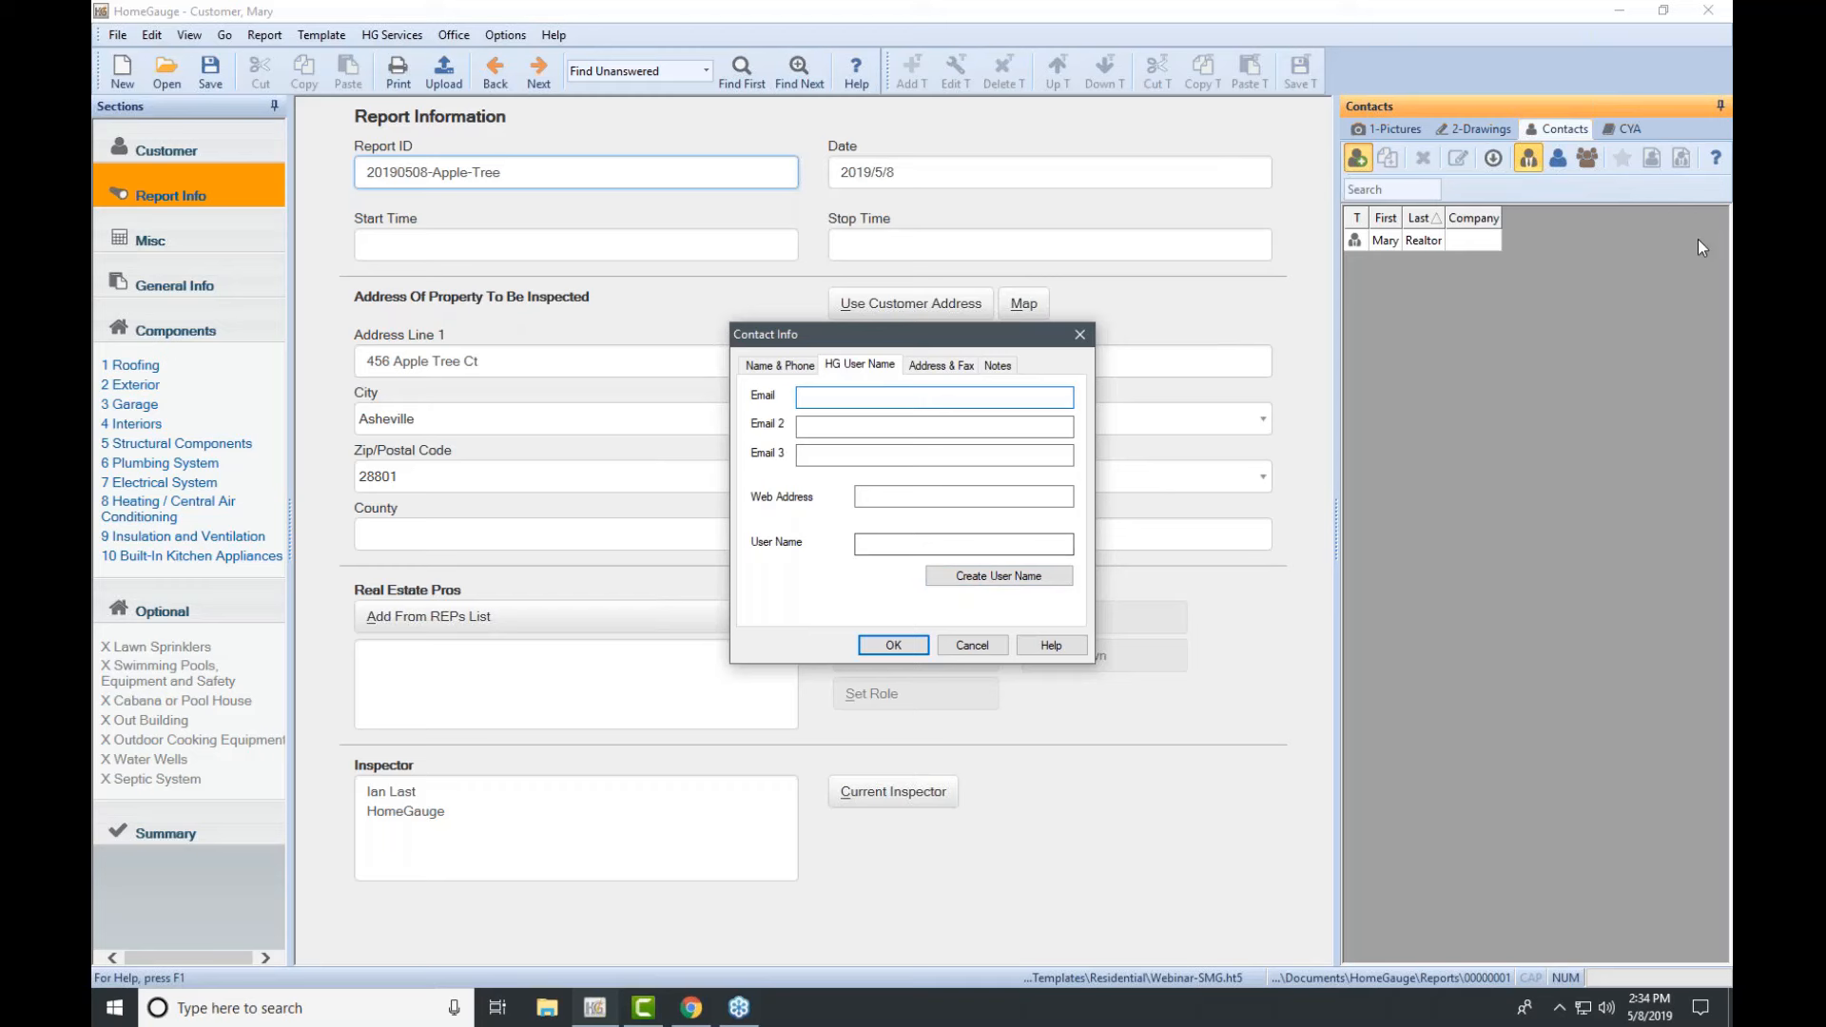
click(870, 397)
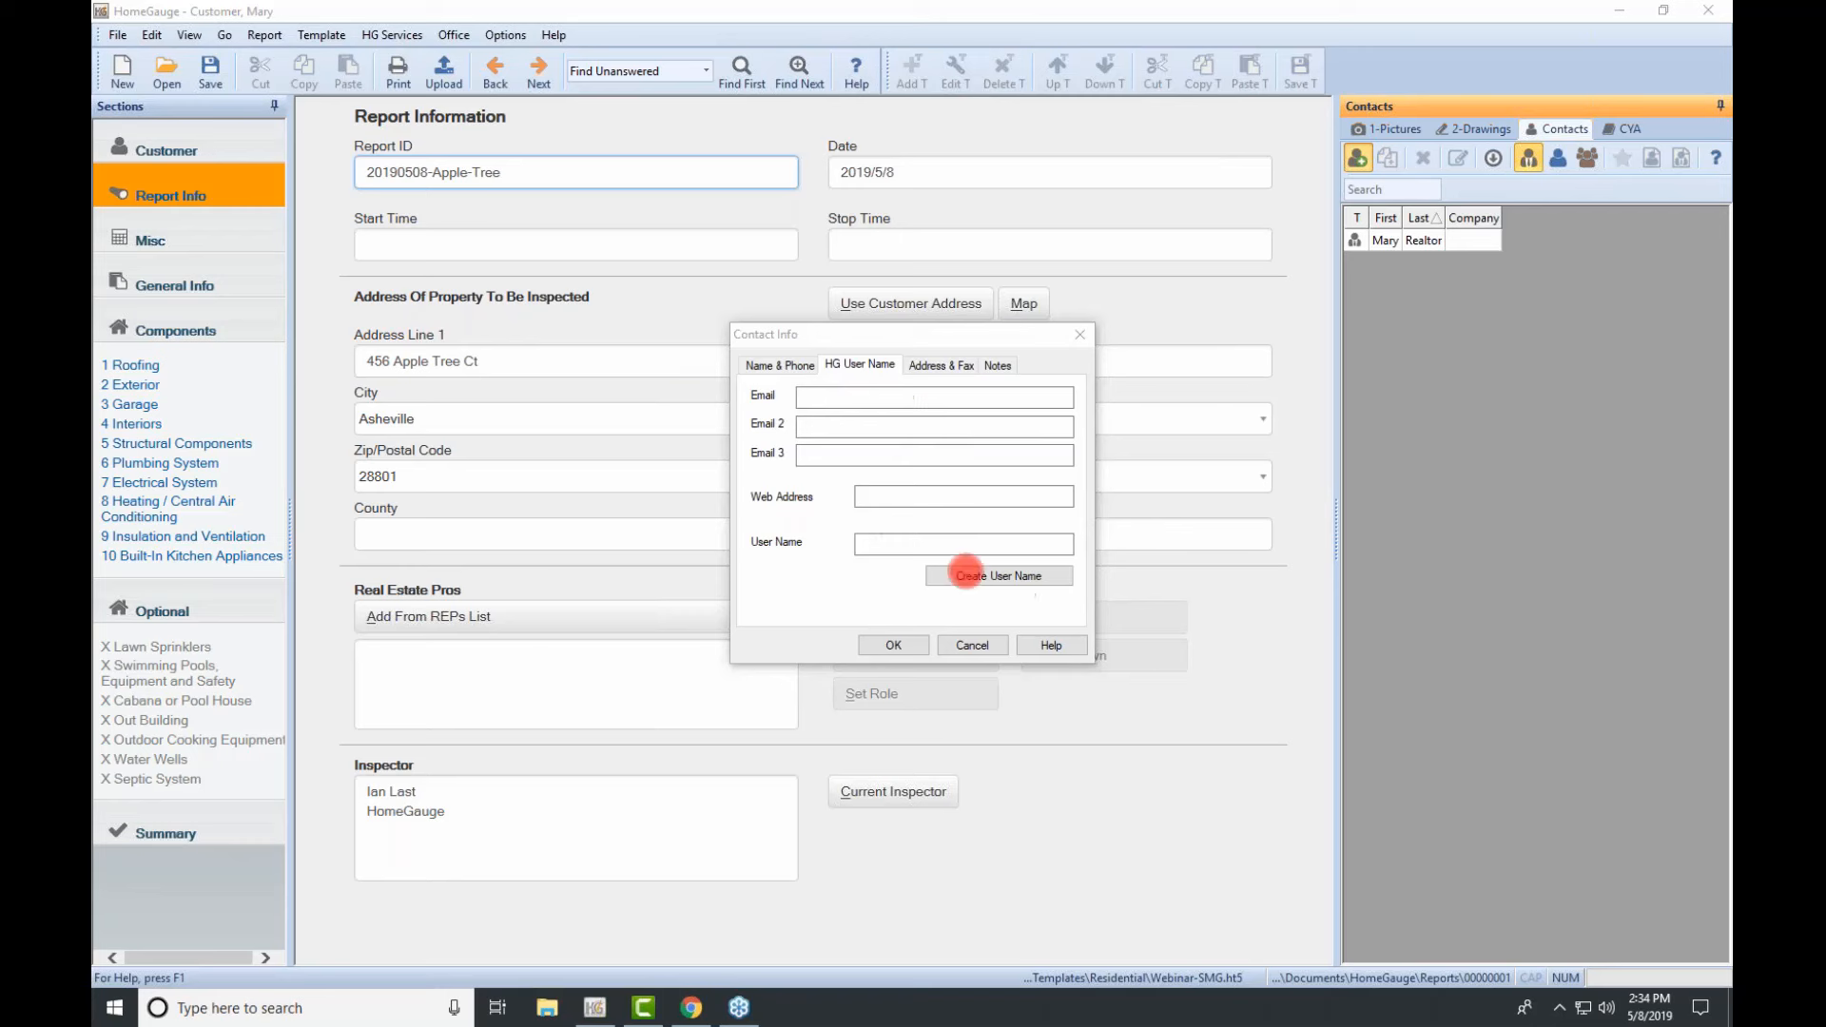
click(972, 646)
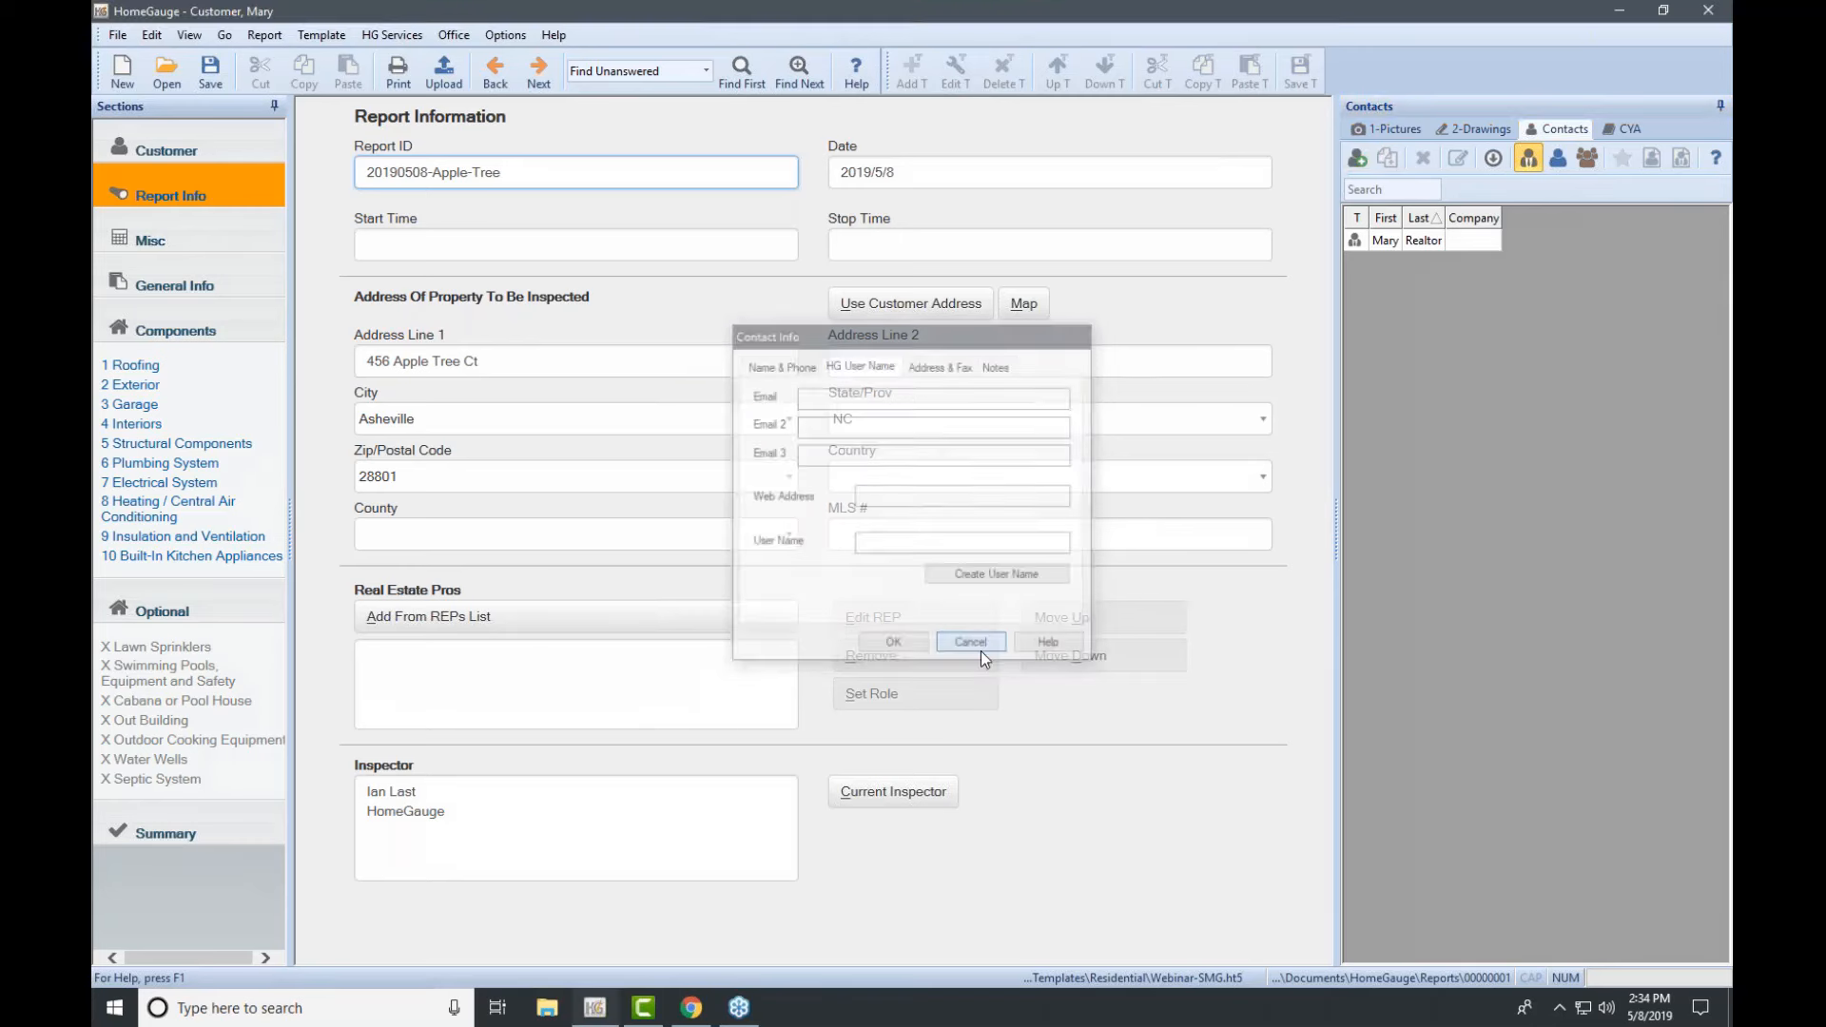
Step: Add the realtor from Contacts as a Real Estate Pro in the current report
click(1393, 242)
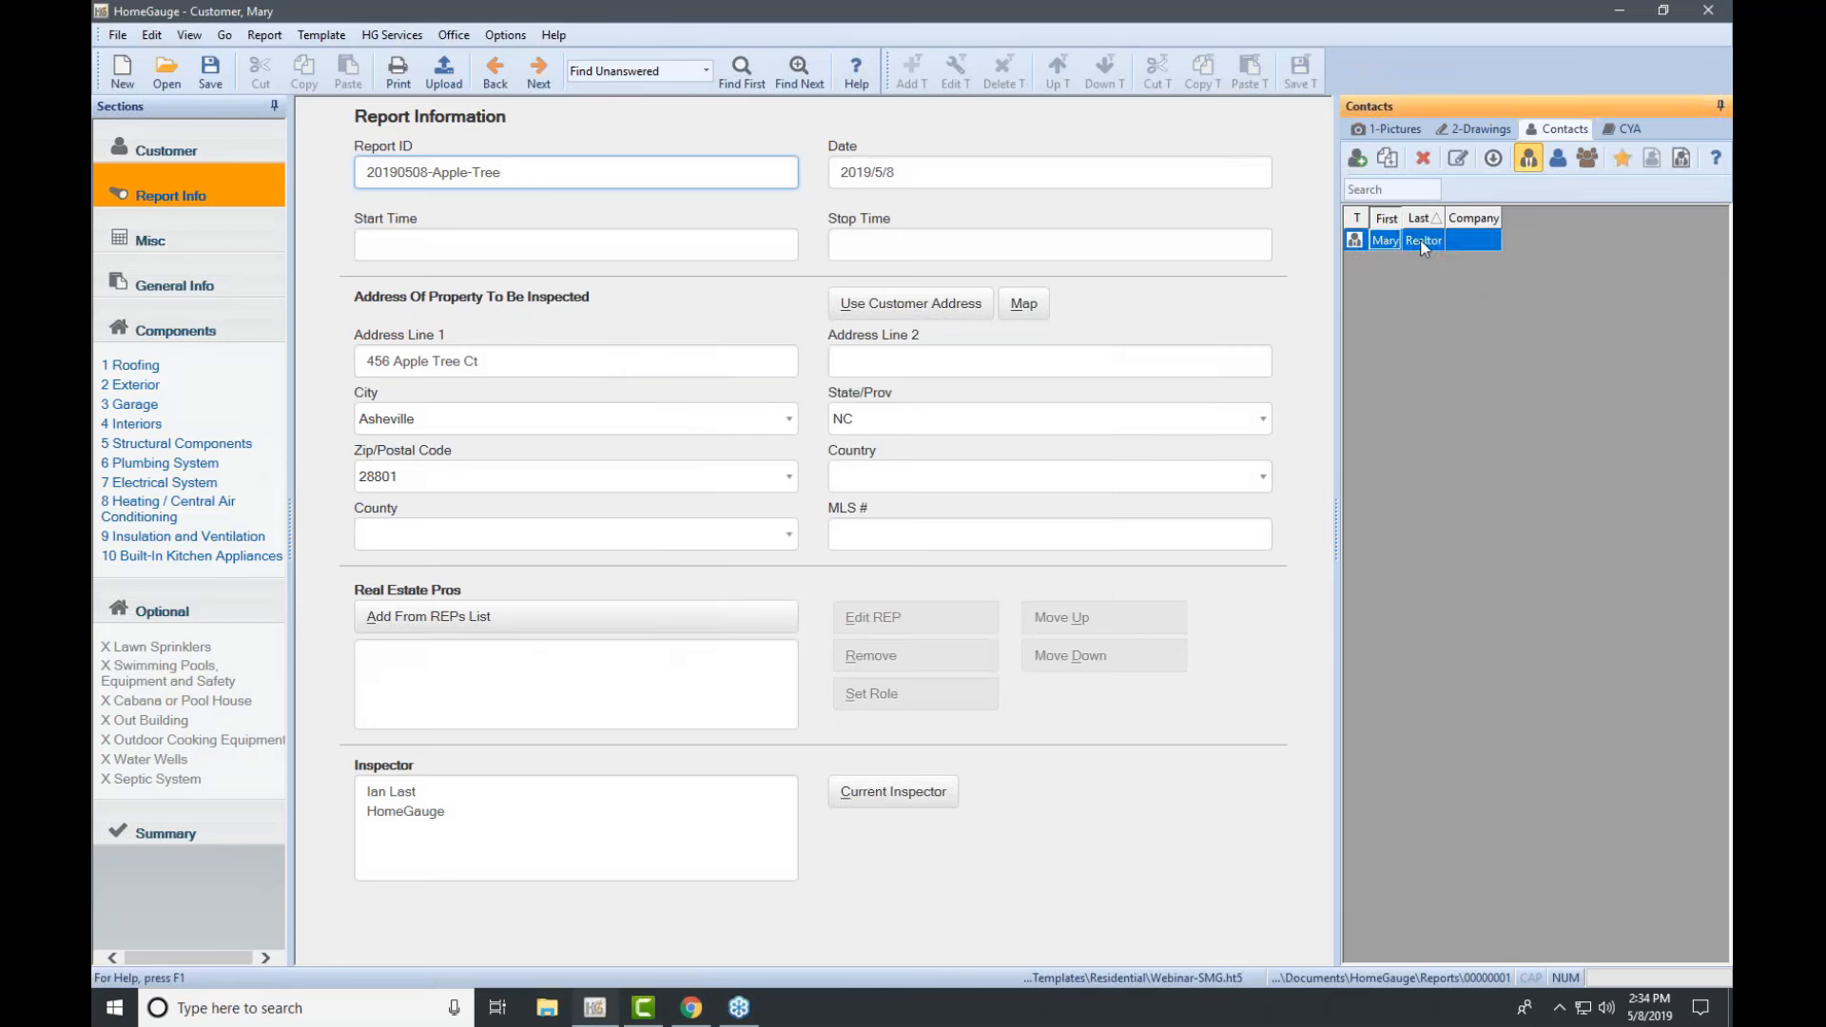
right_click(1421, 239)
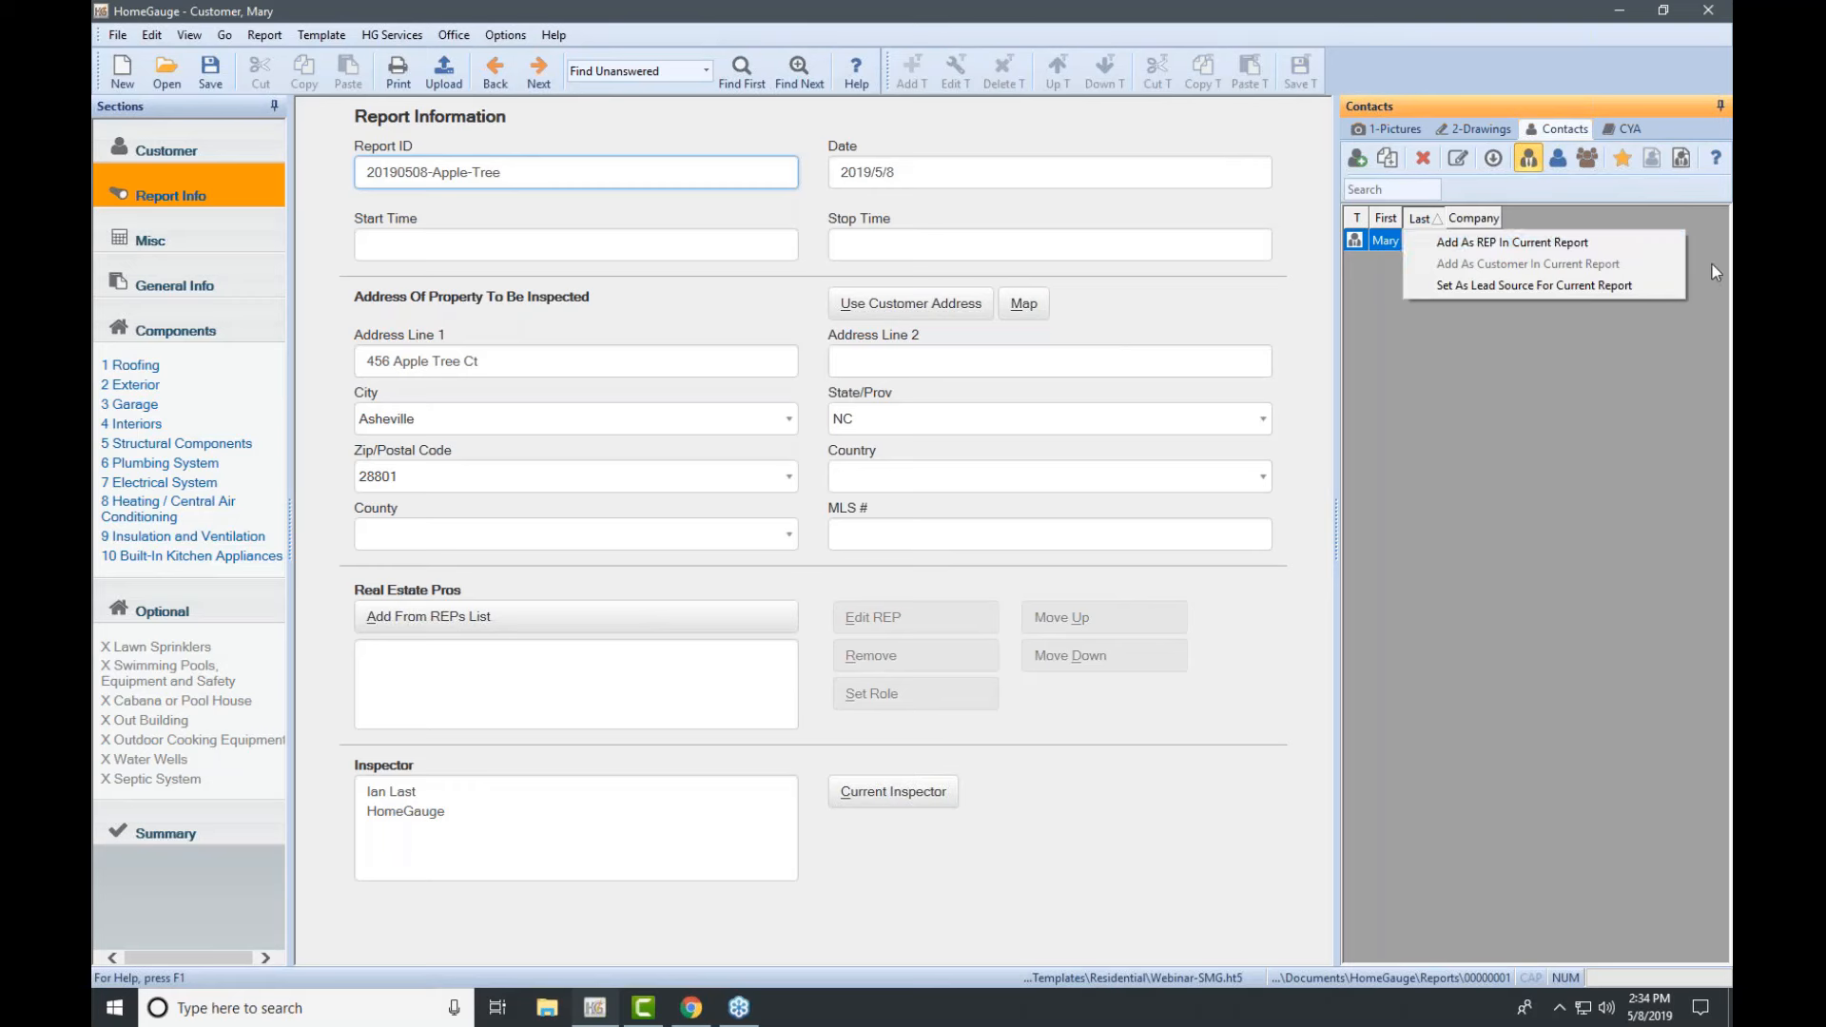
click(1664, 346)
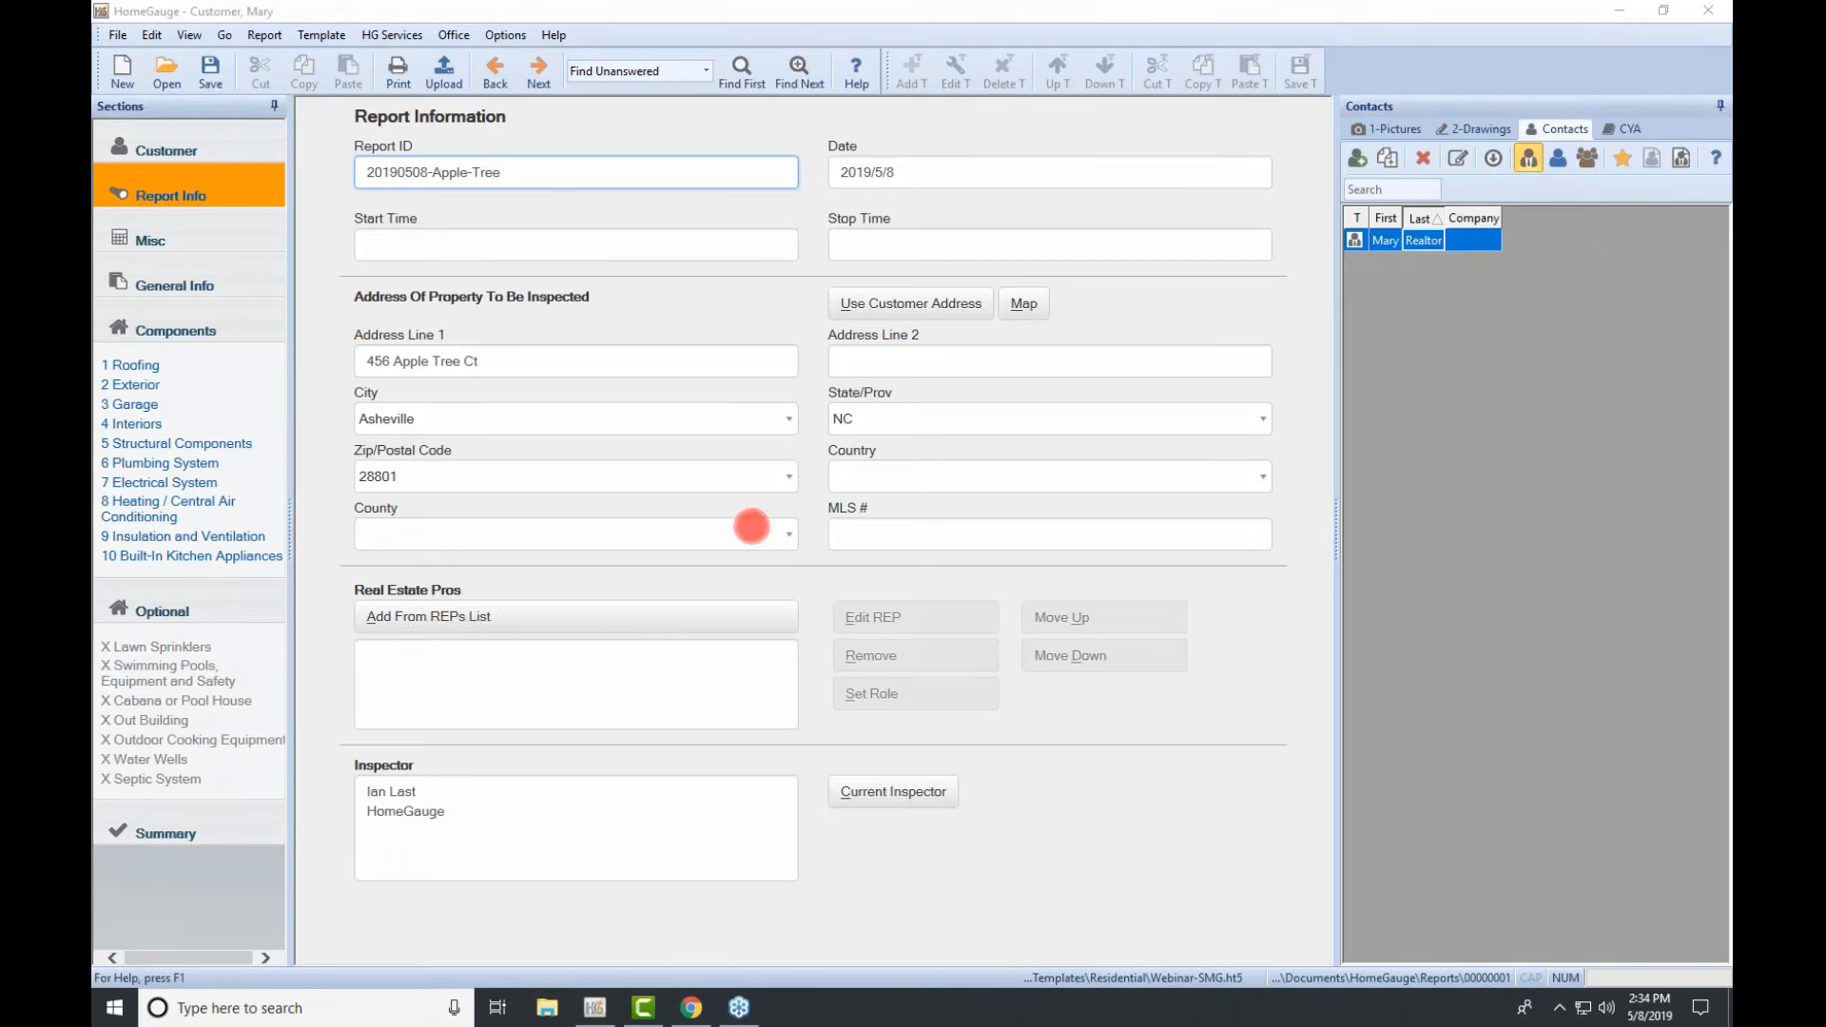
right_click(1394, 241)
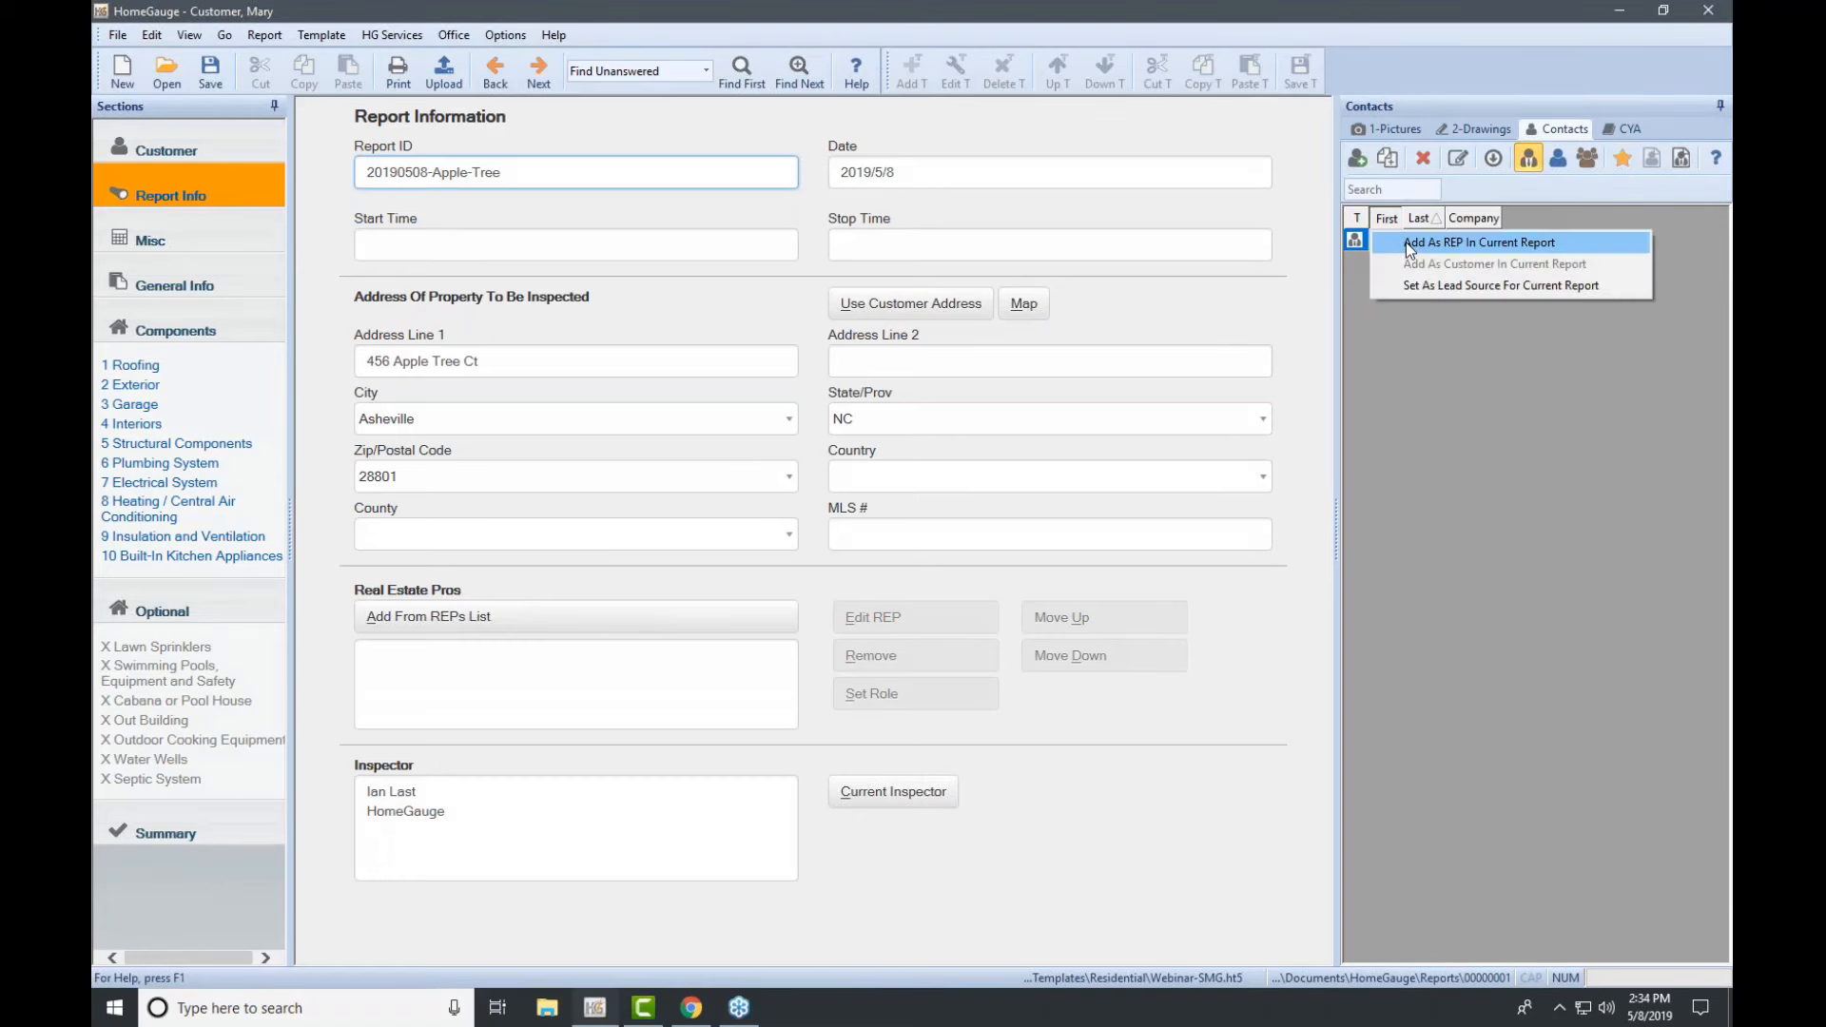
click(1396, 242)
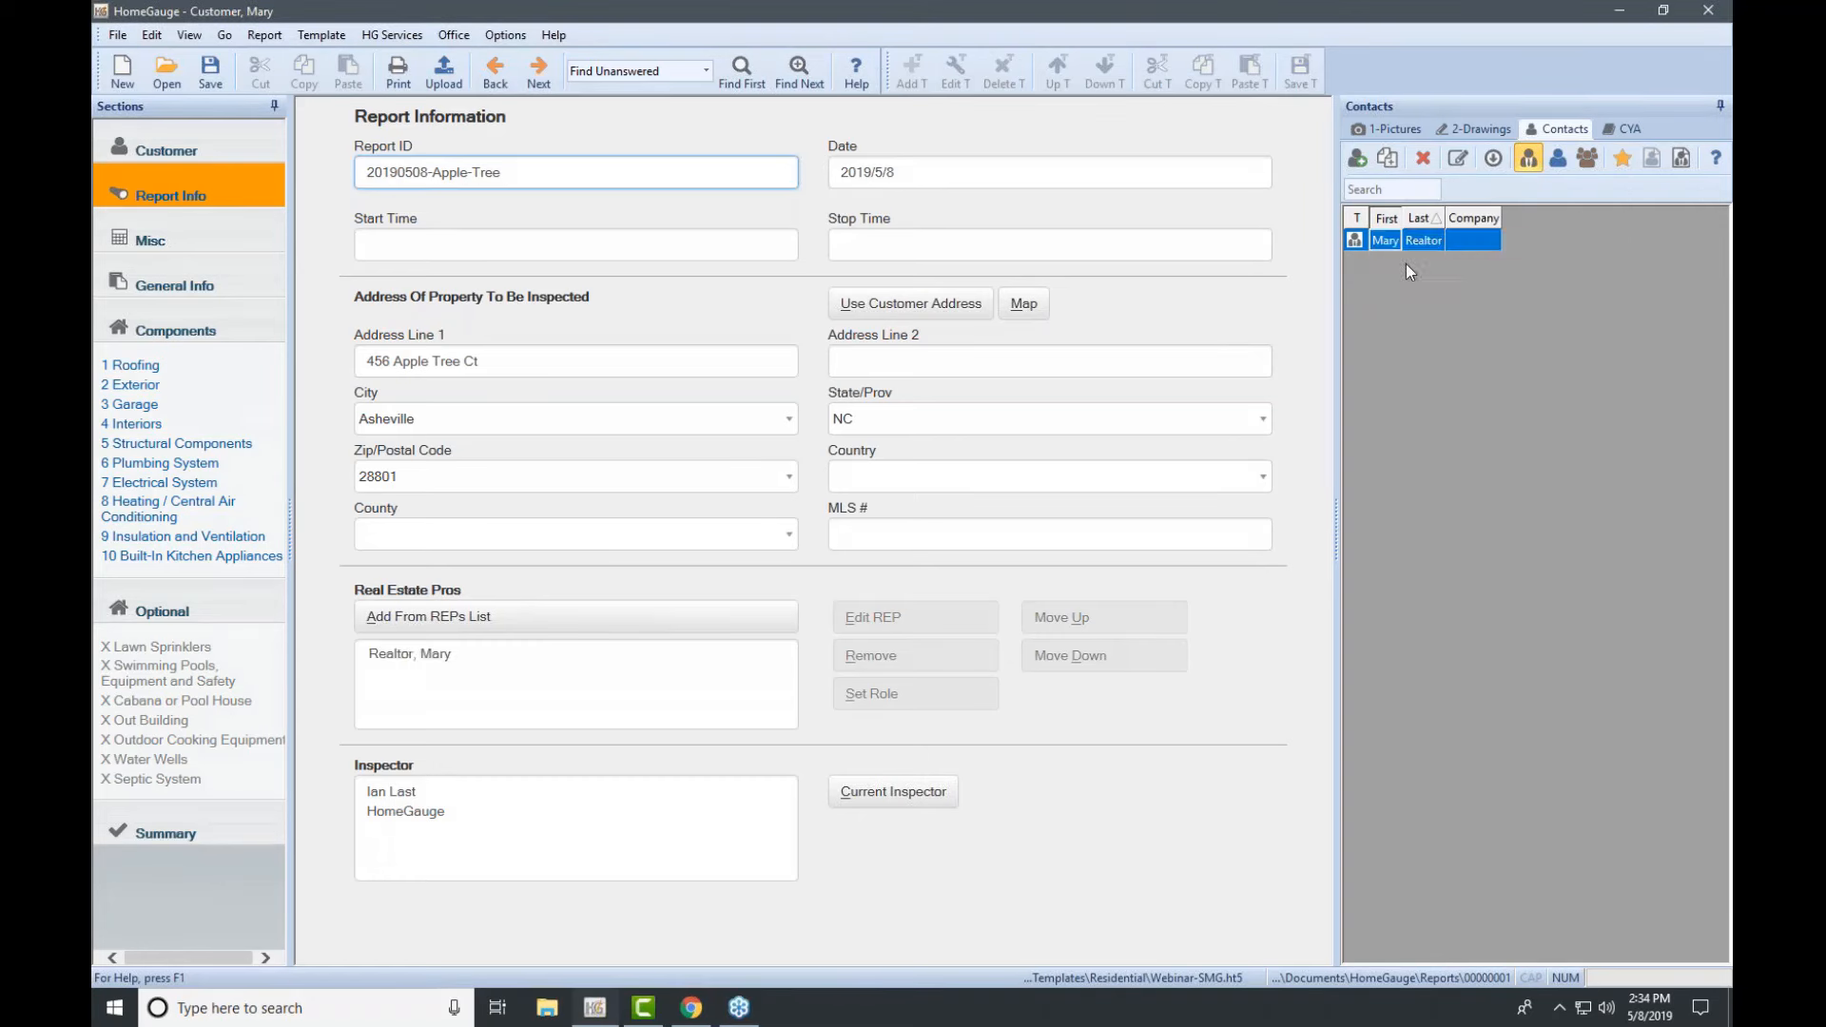
Step: Go to the Misc section's Report Agreement and Attachments page
click(1718, 255)
click(1654, 357)
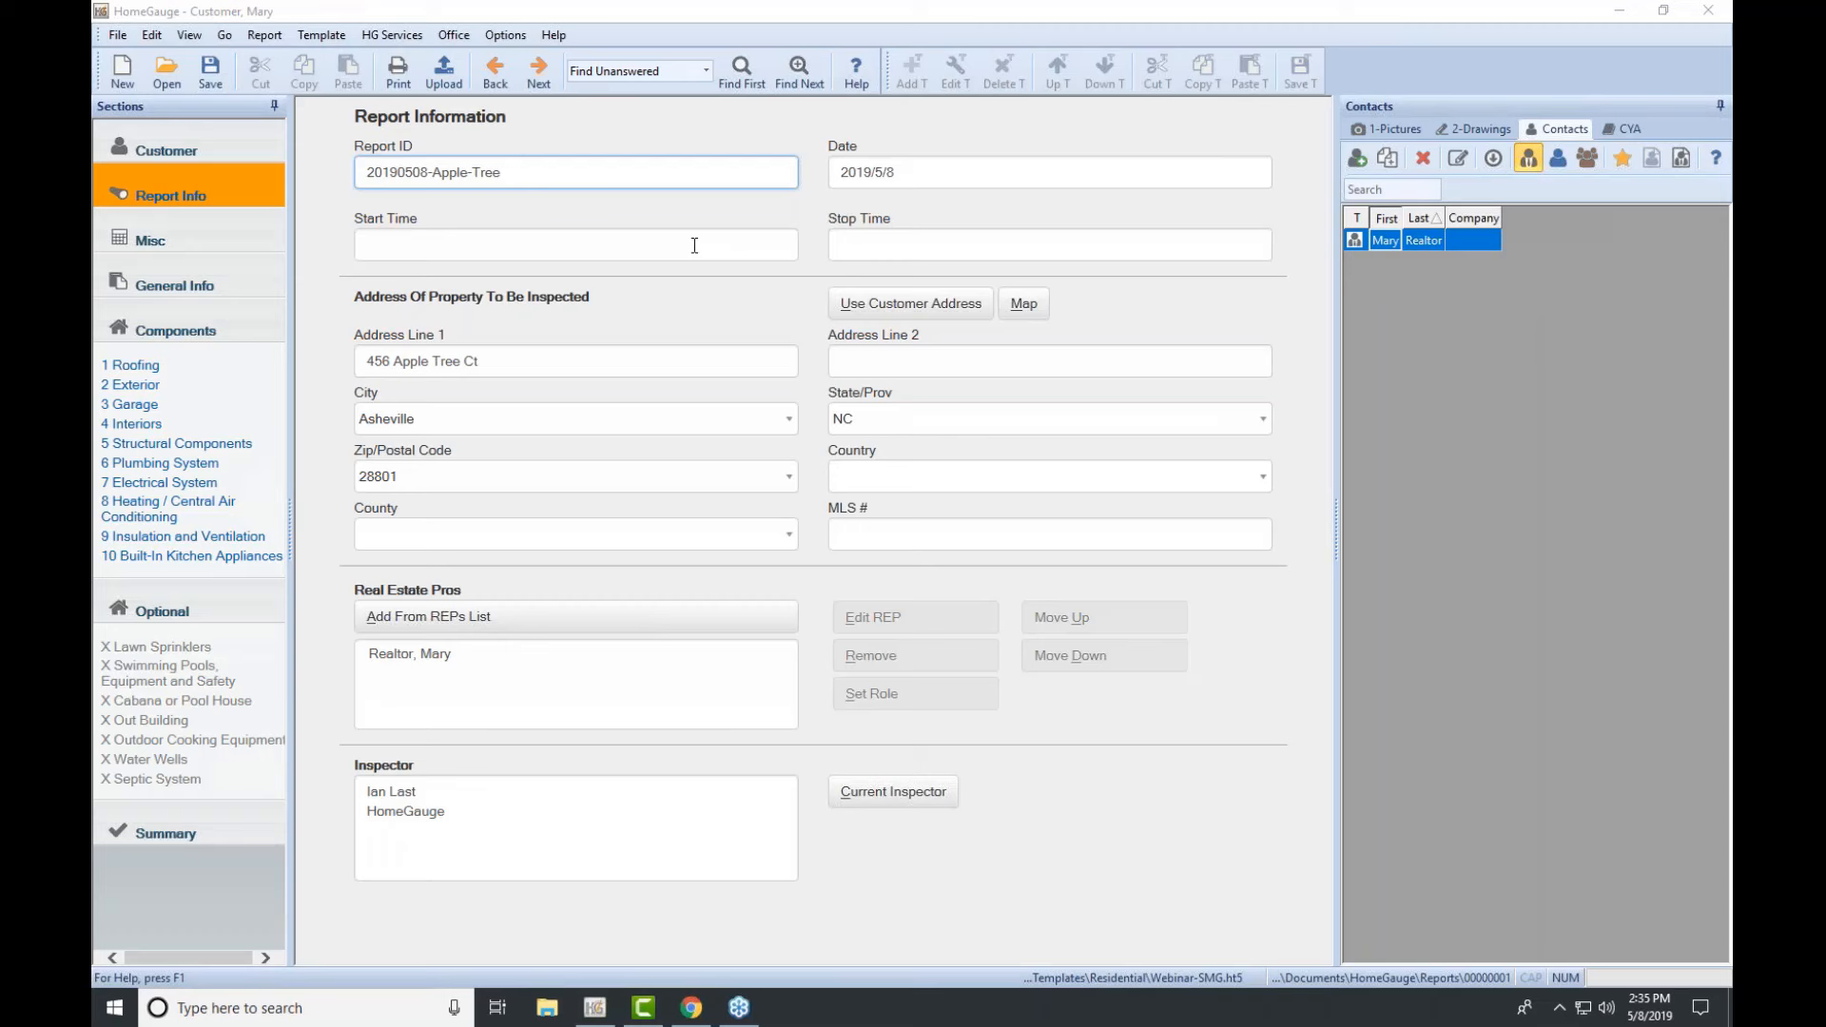
click(230, 232)
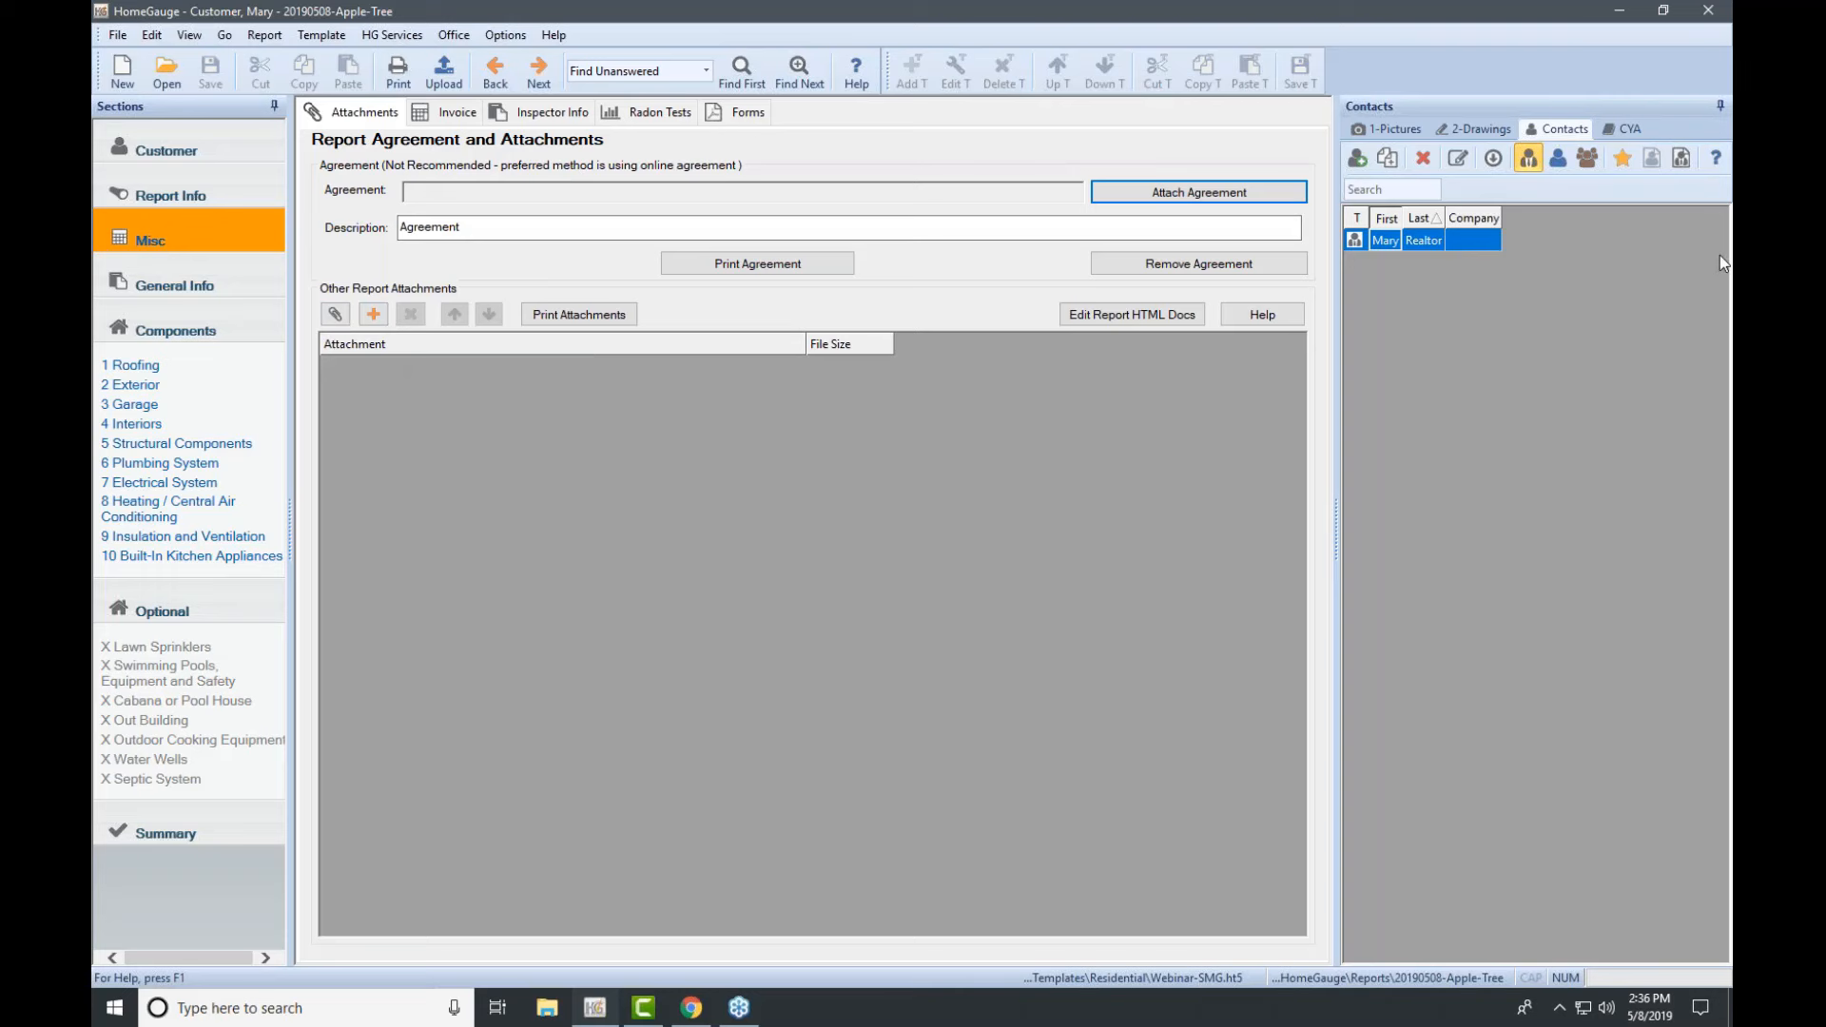
click(449, 313)
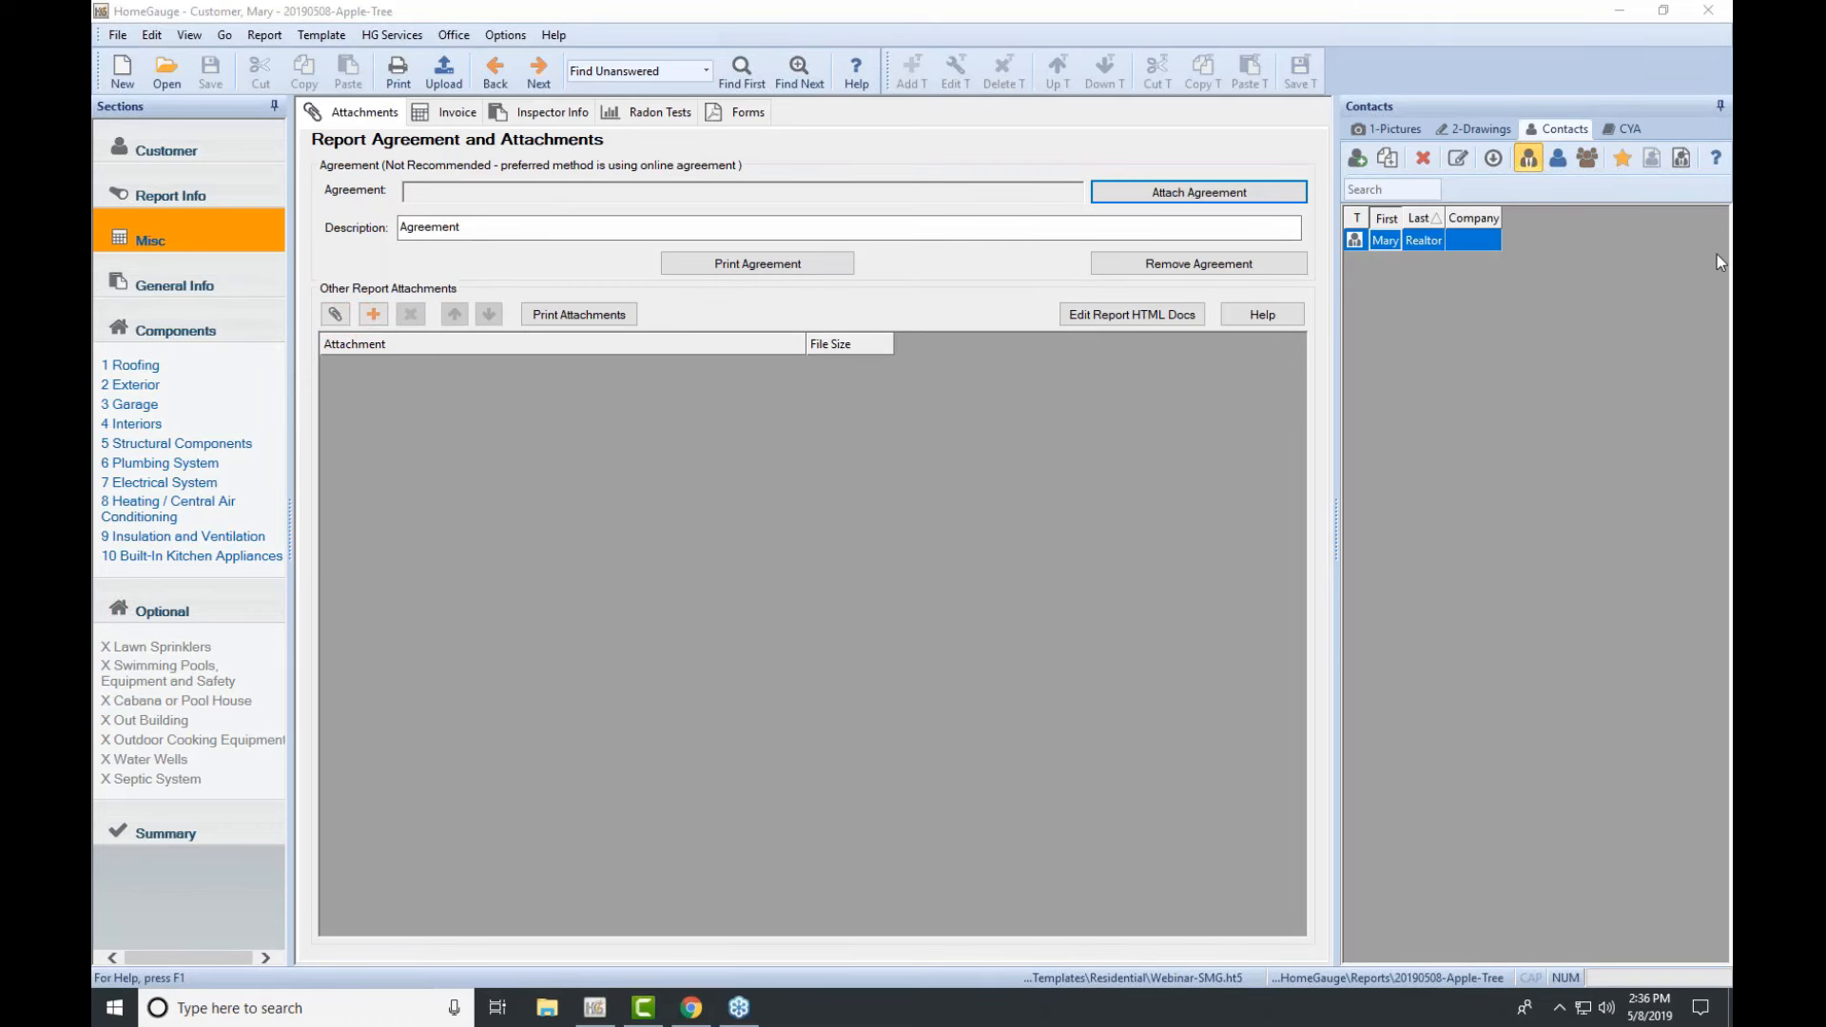
click(335, 313)
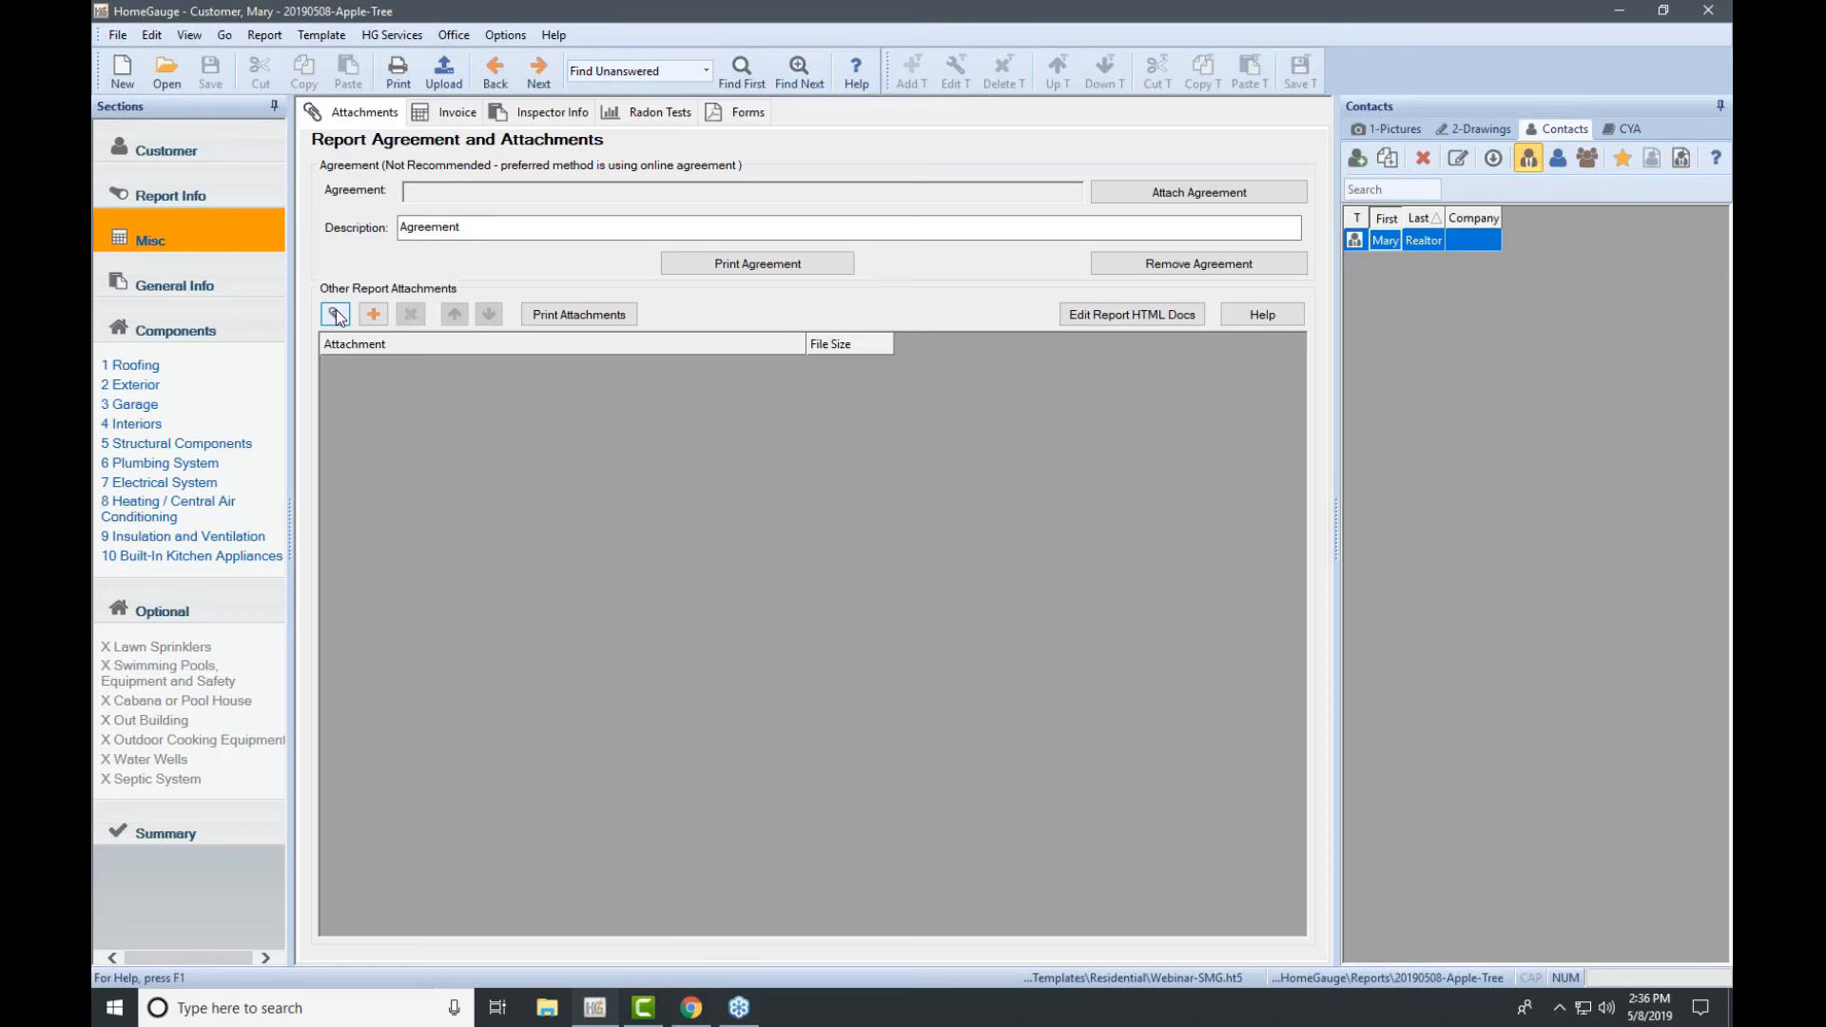
click(335, 314)
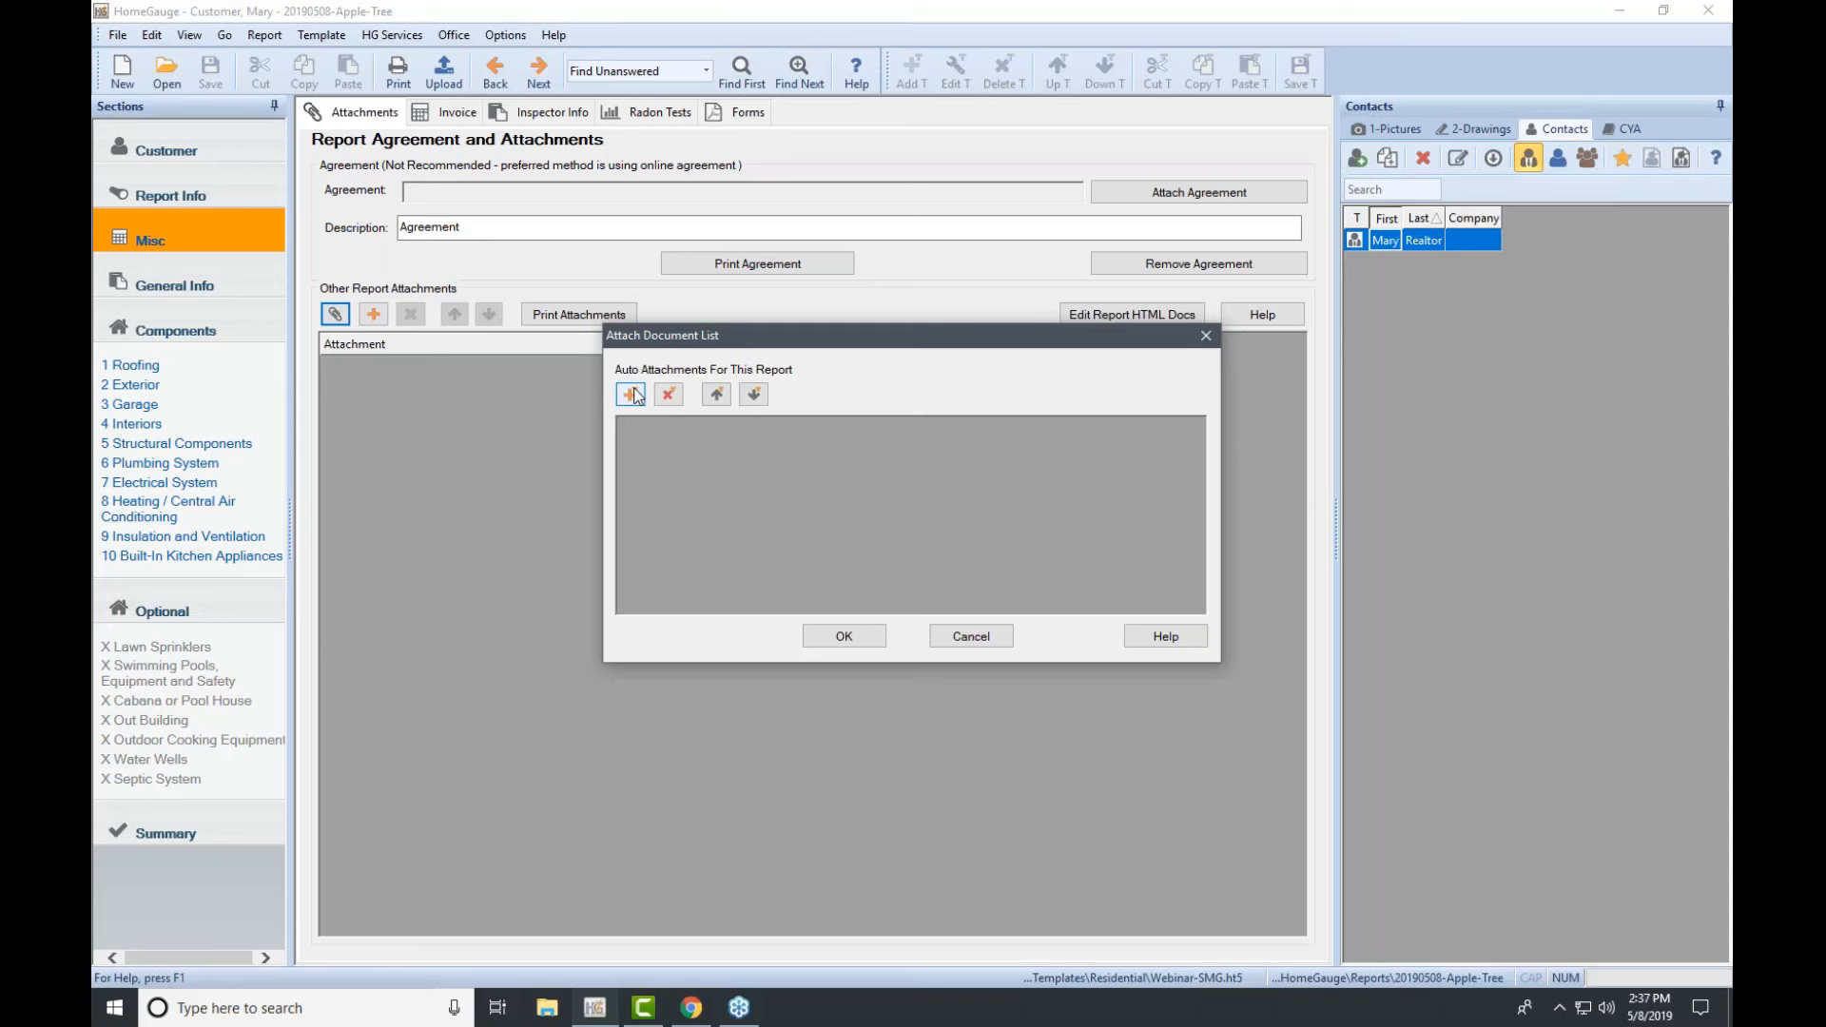
click(997, 644)
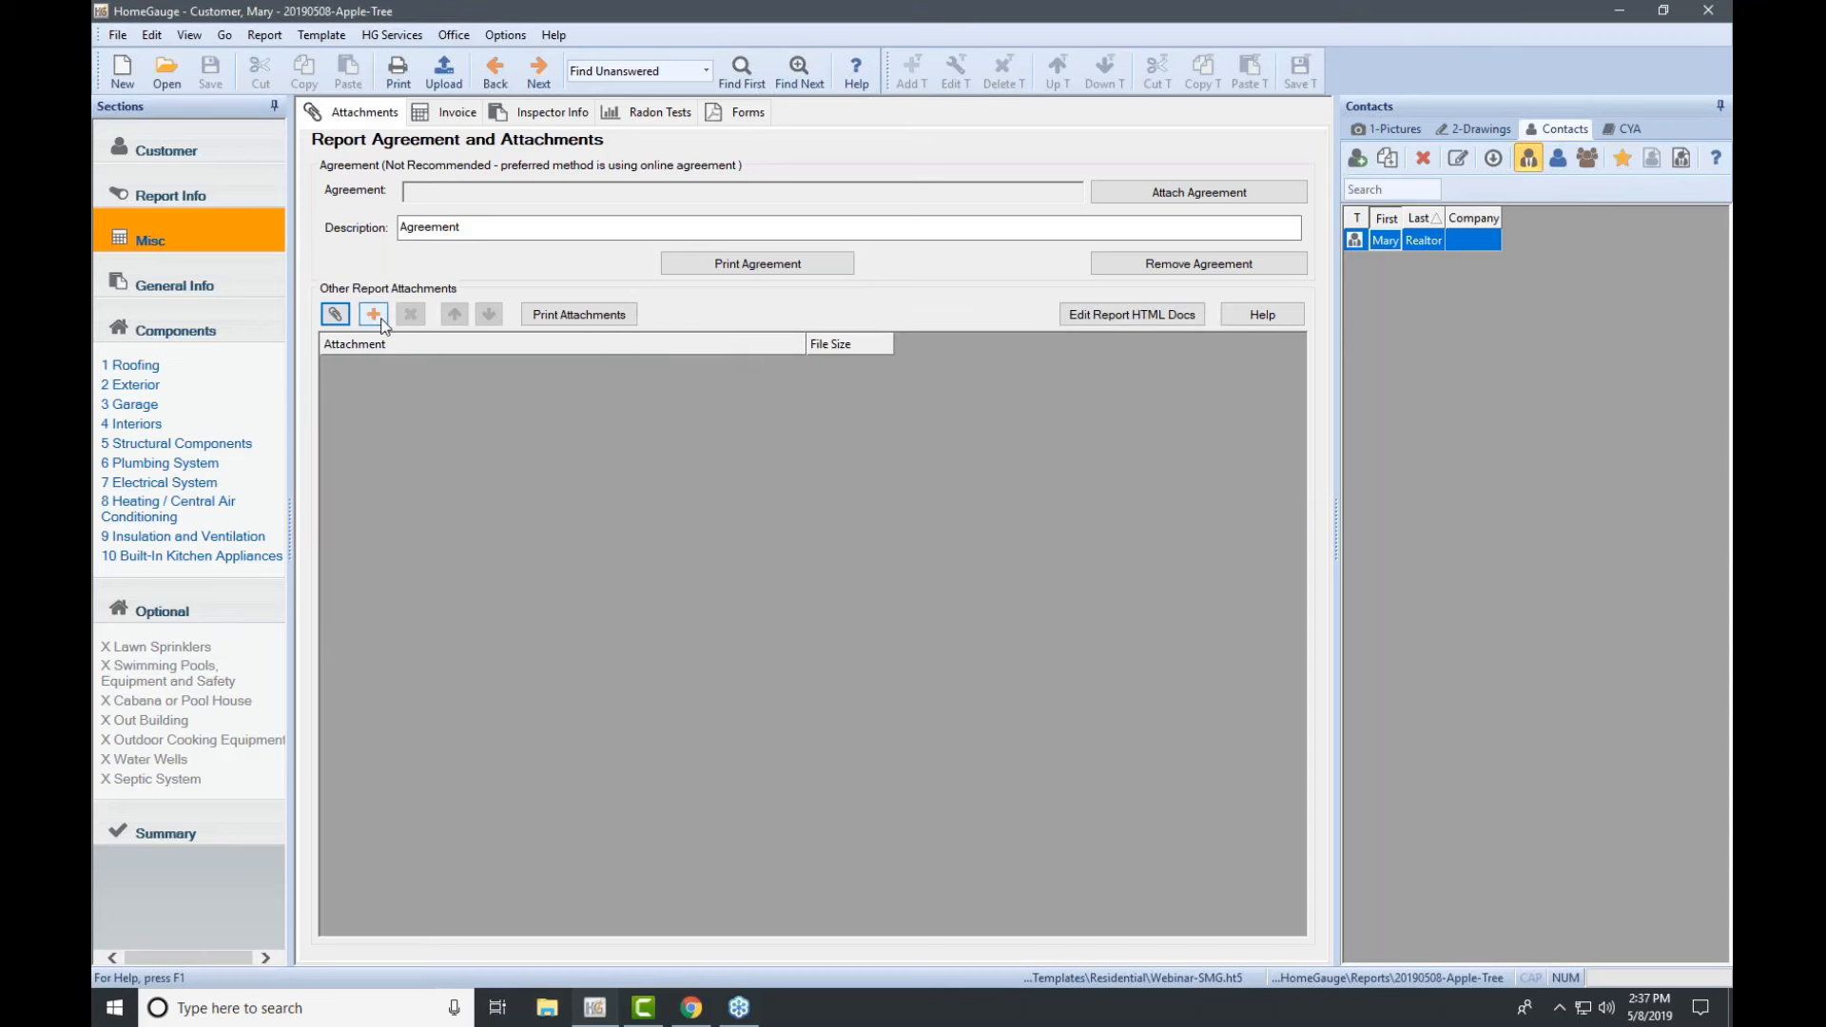
Step: Cancel the file attachment and show the report's Invoice page with its priced services
click(379, 318)
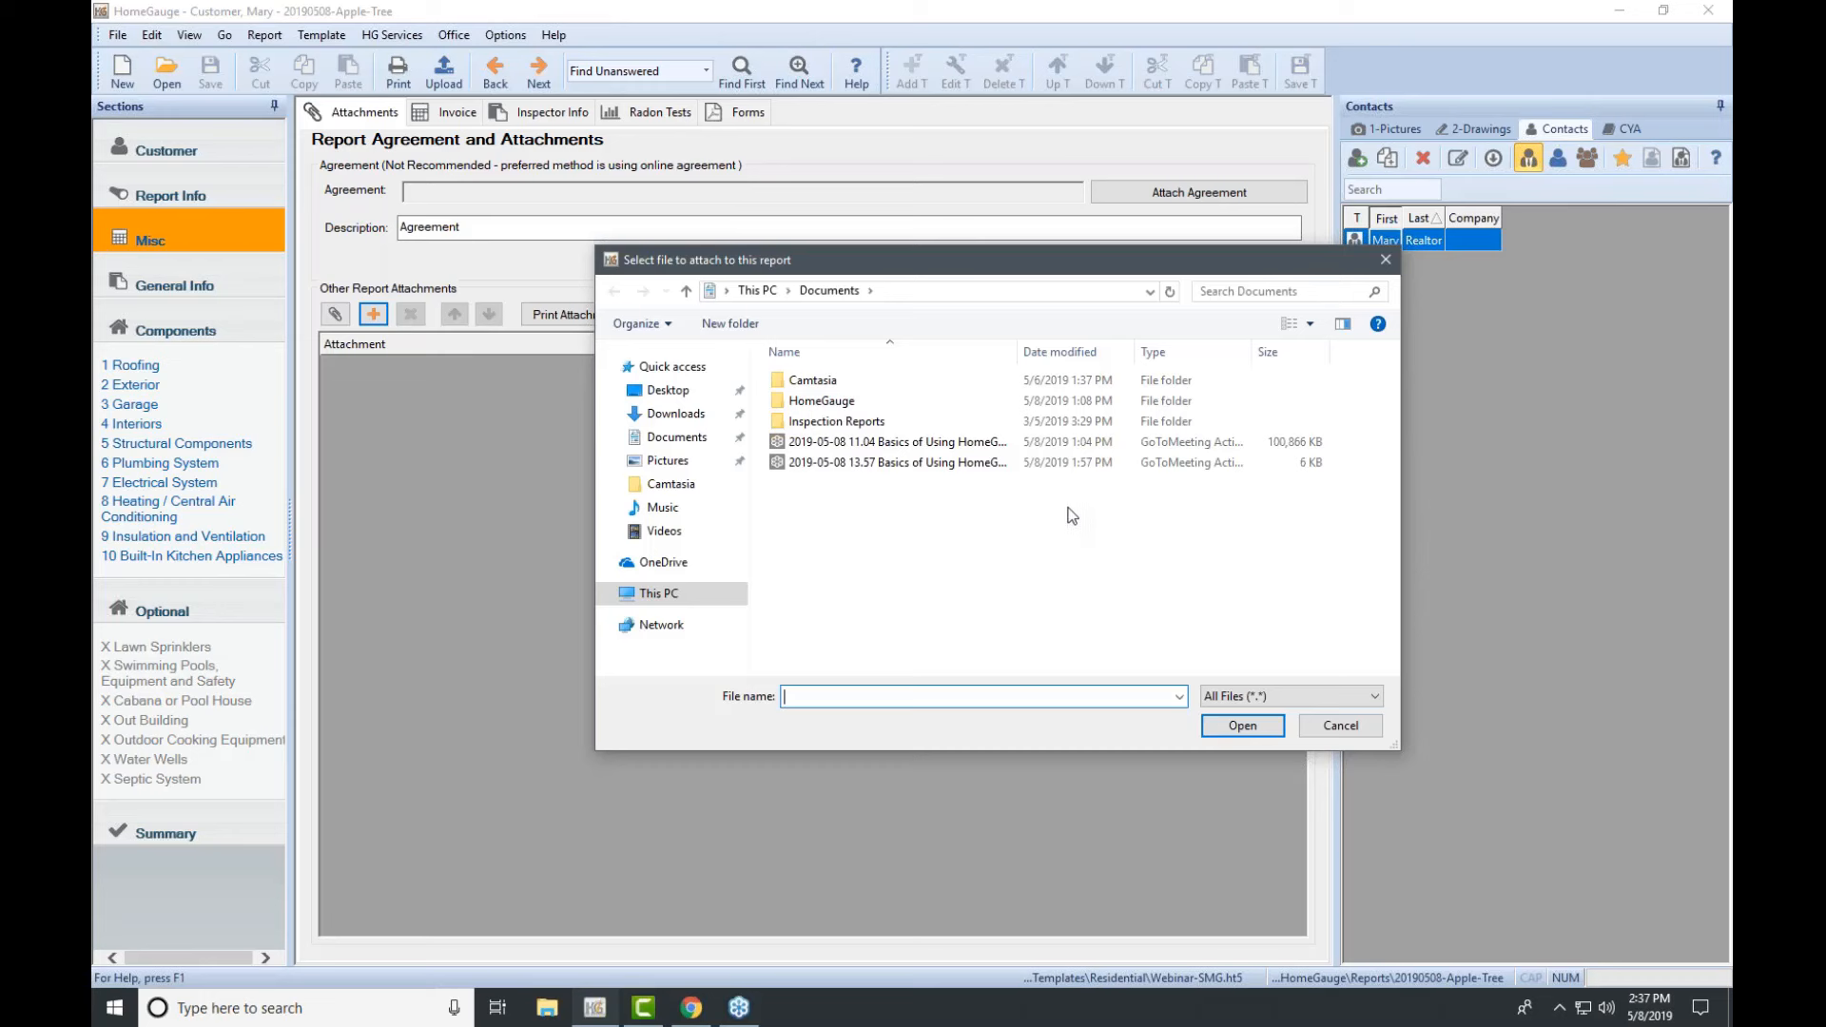
click(1351, 729)
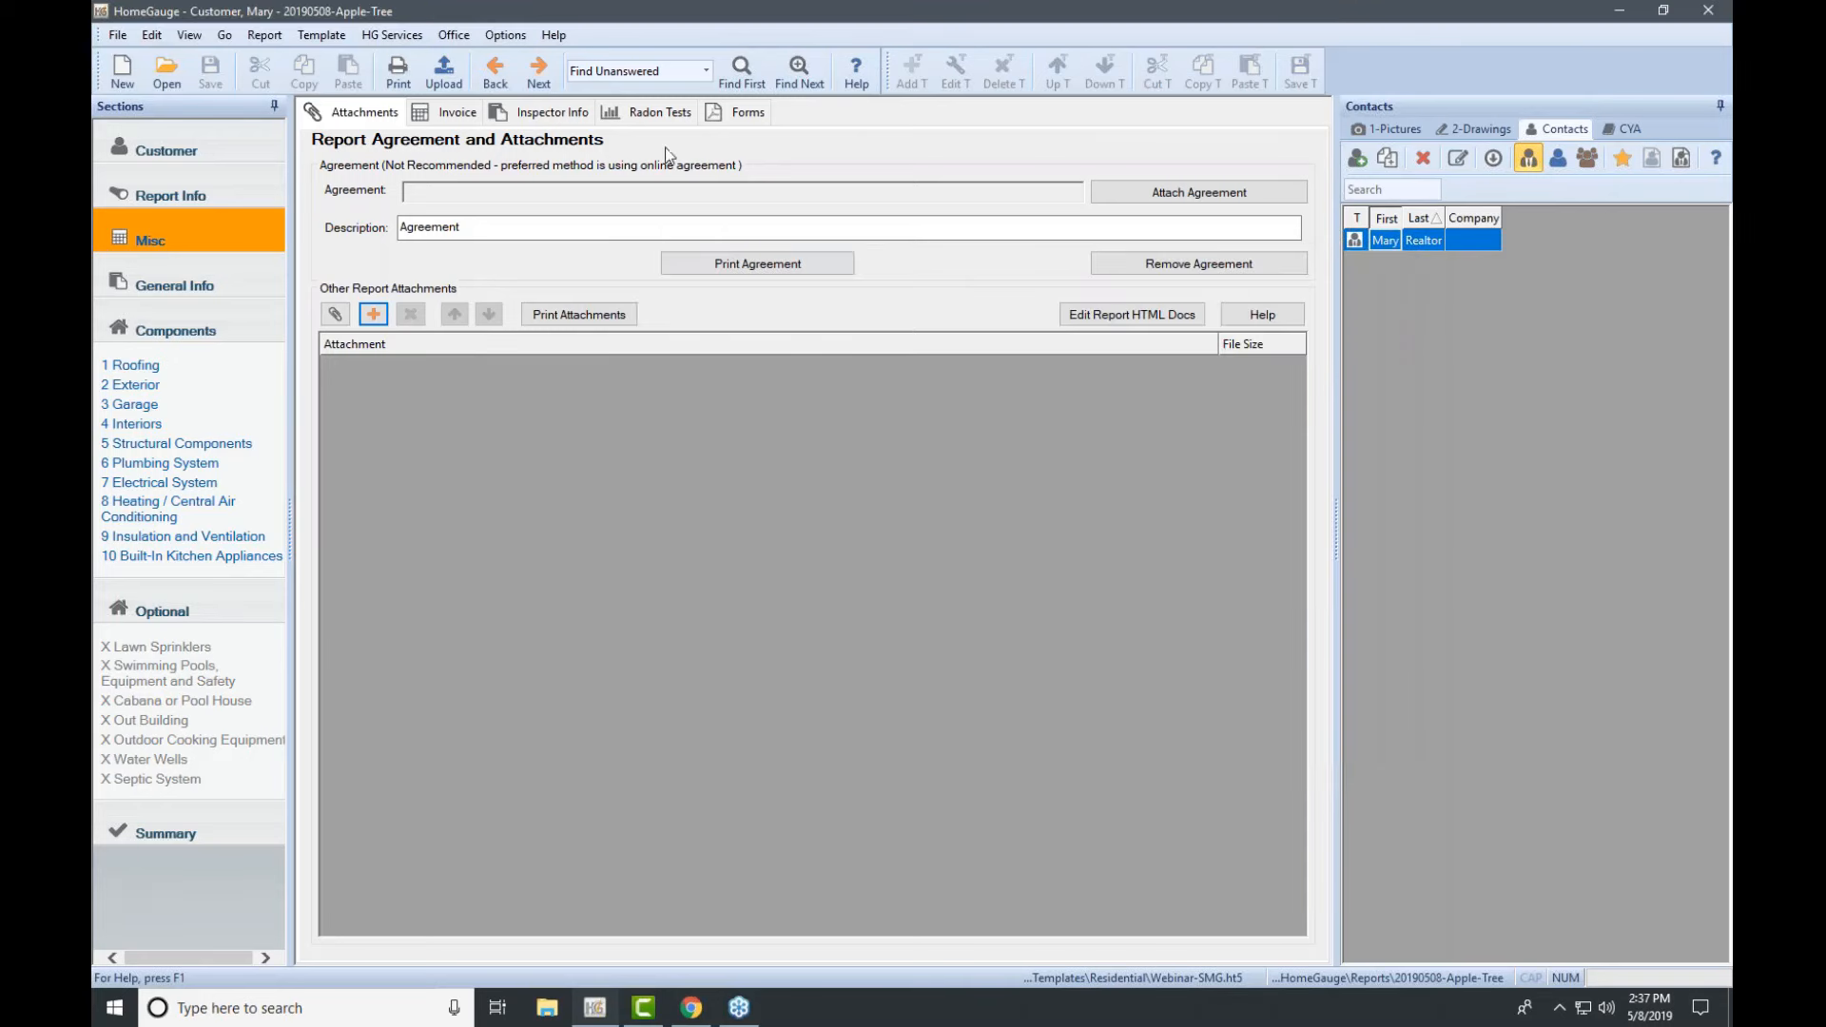
click(467, 110)
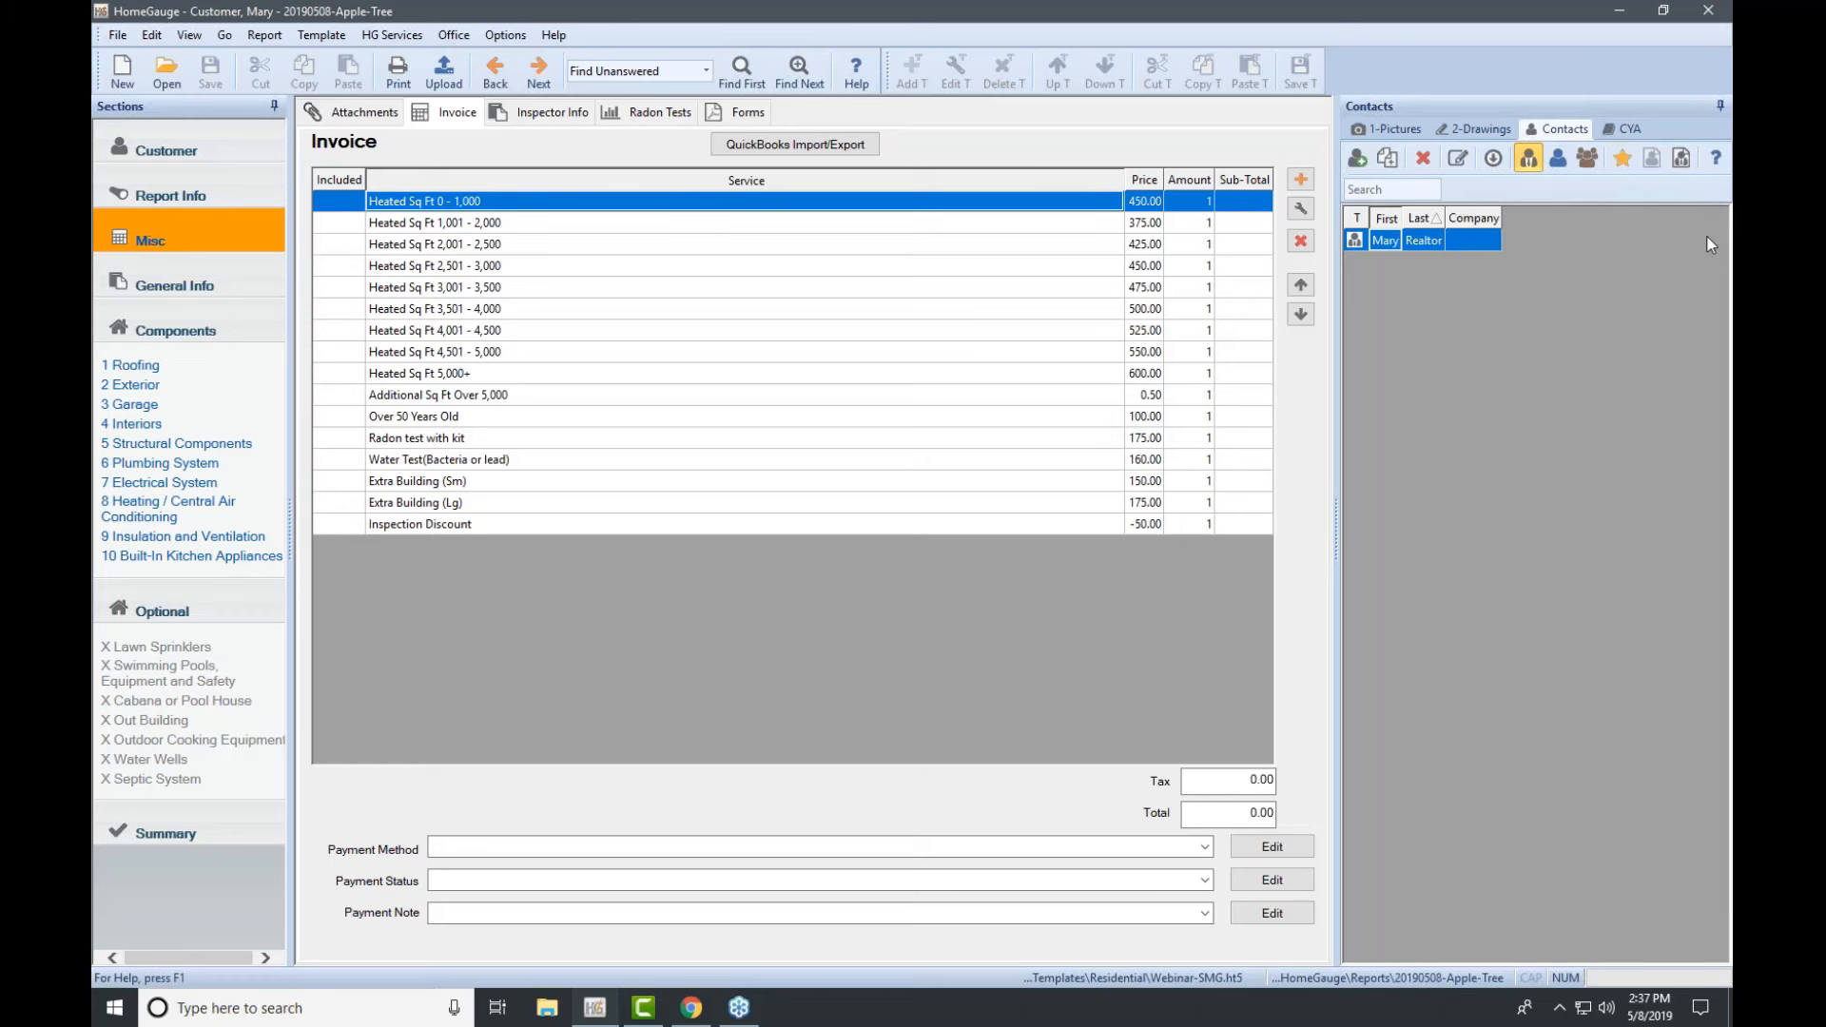
click(1295, 211)
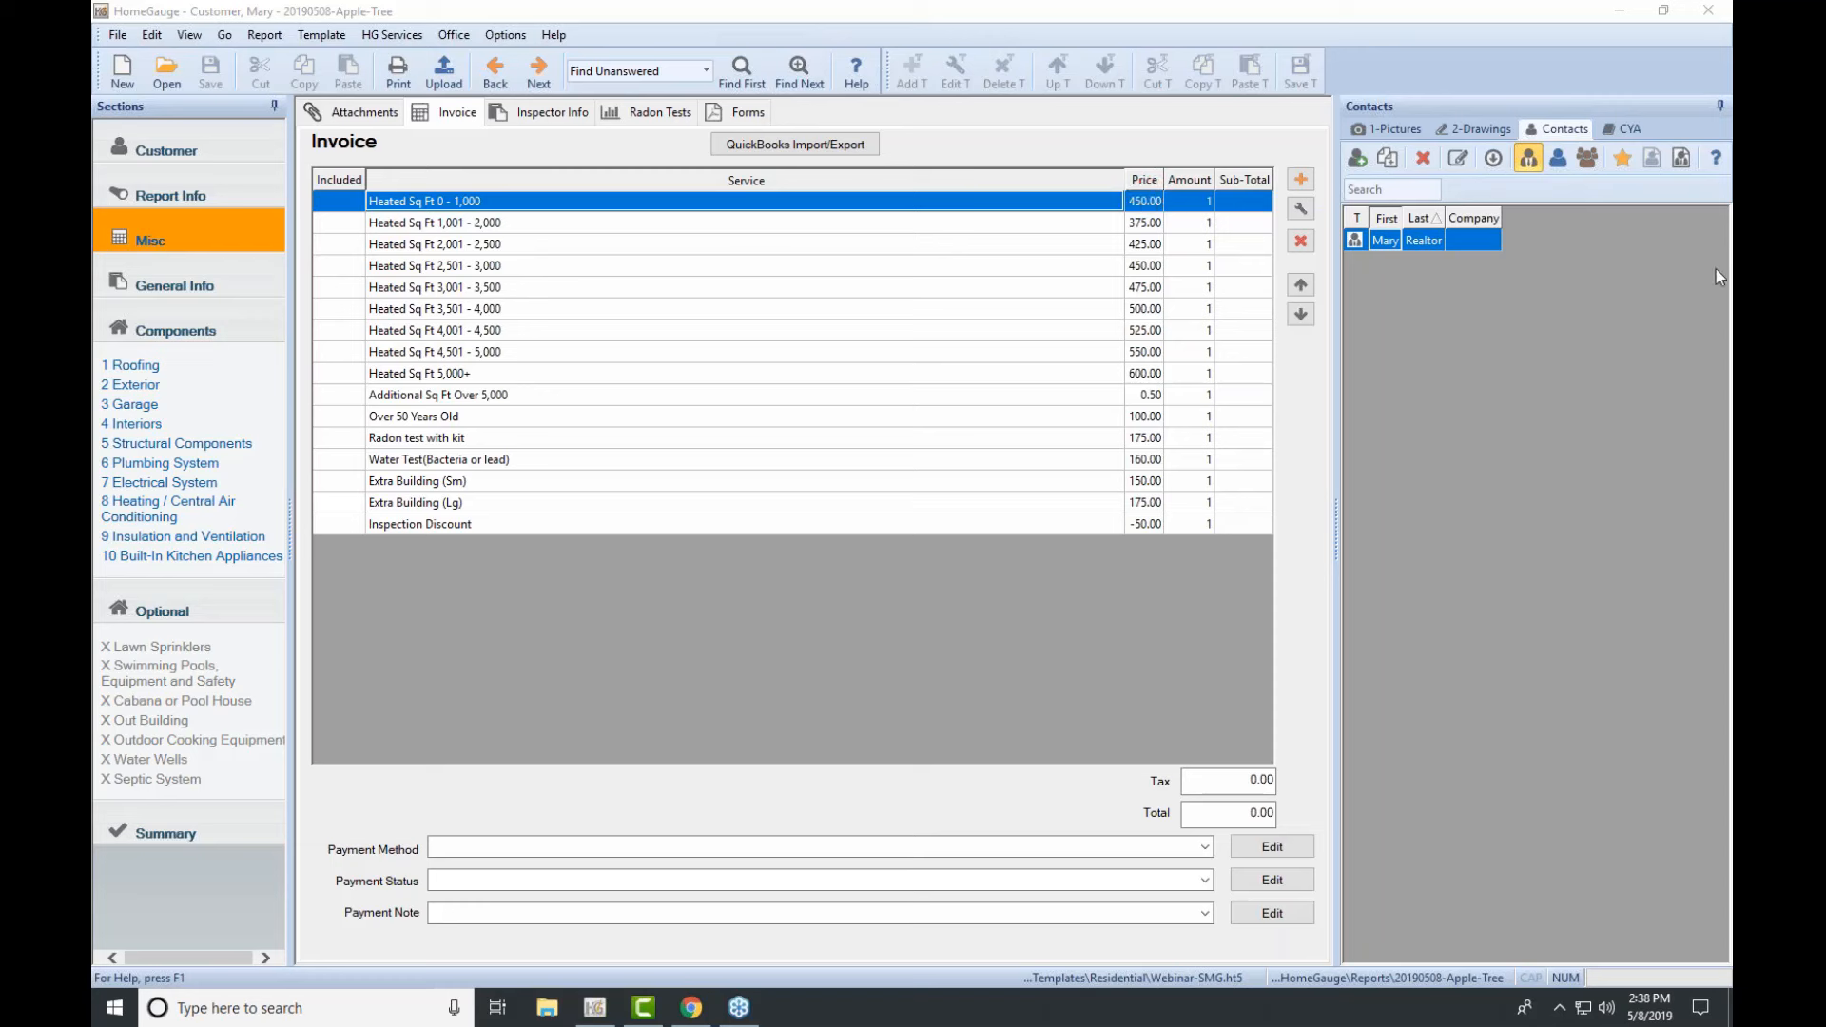
click(1302, 210)
Step: Reprice the Heated Sq Ft 0 - 1,000 service from 450 to 425.00 and include it on the invoice
click(1302, 214)
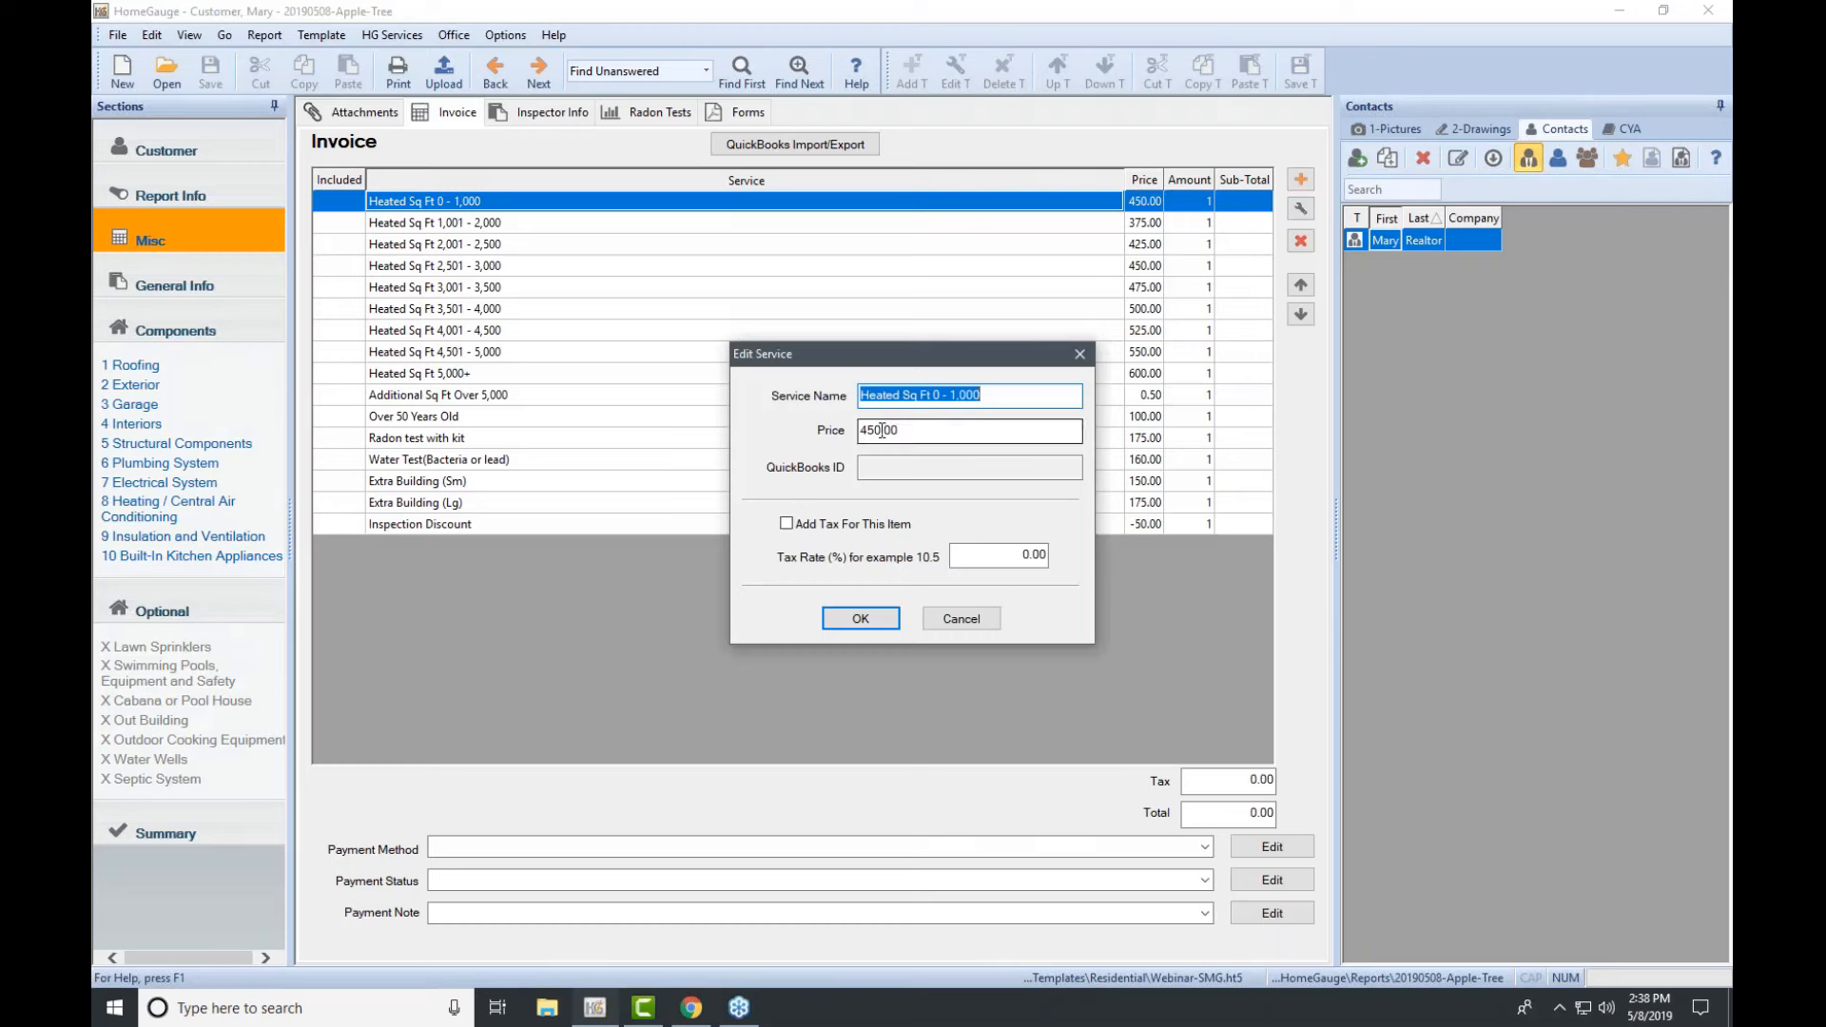
click(883, 432)
key(BackSpace)
key(BackSpace)
text(25)
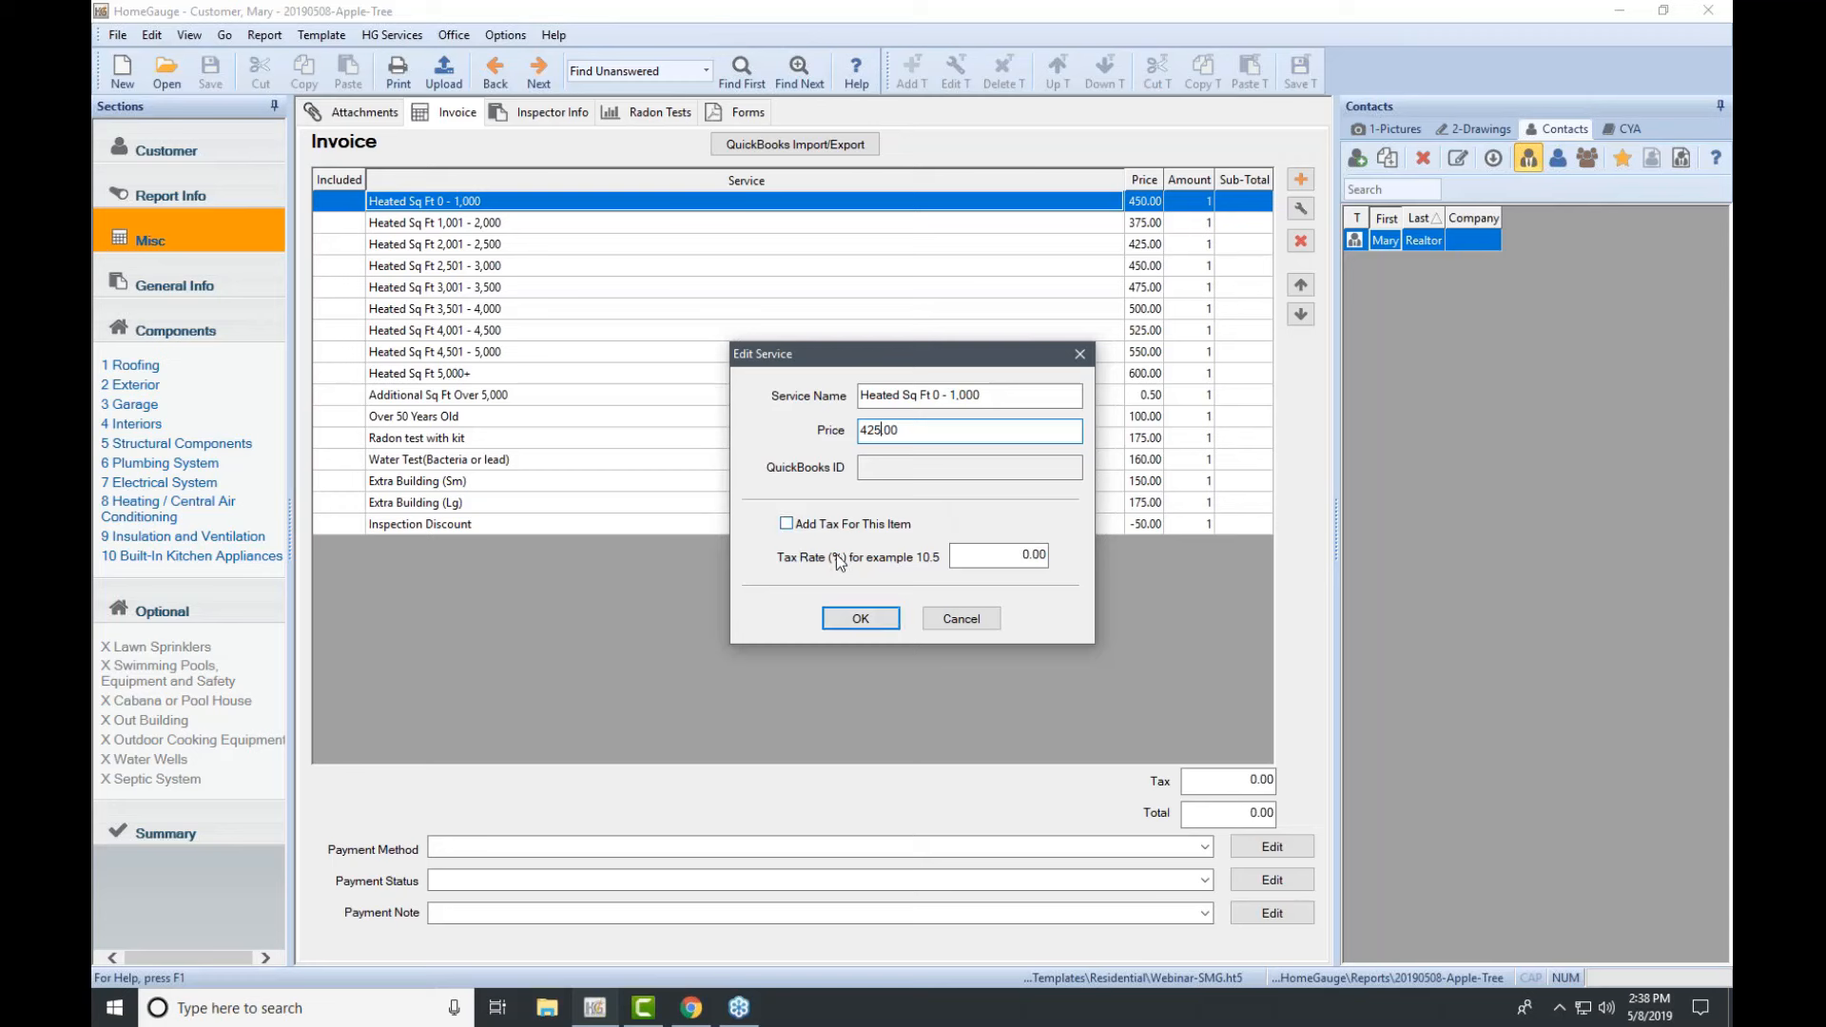
click(871, 620)
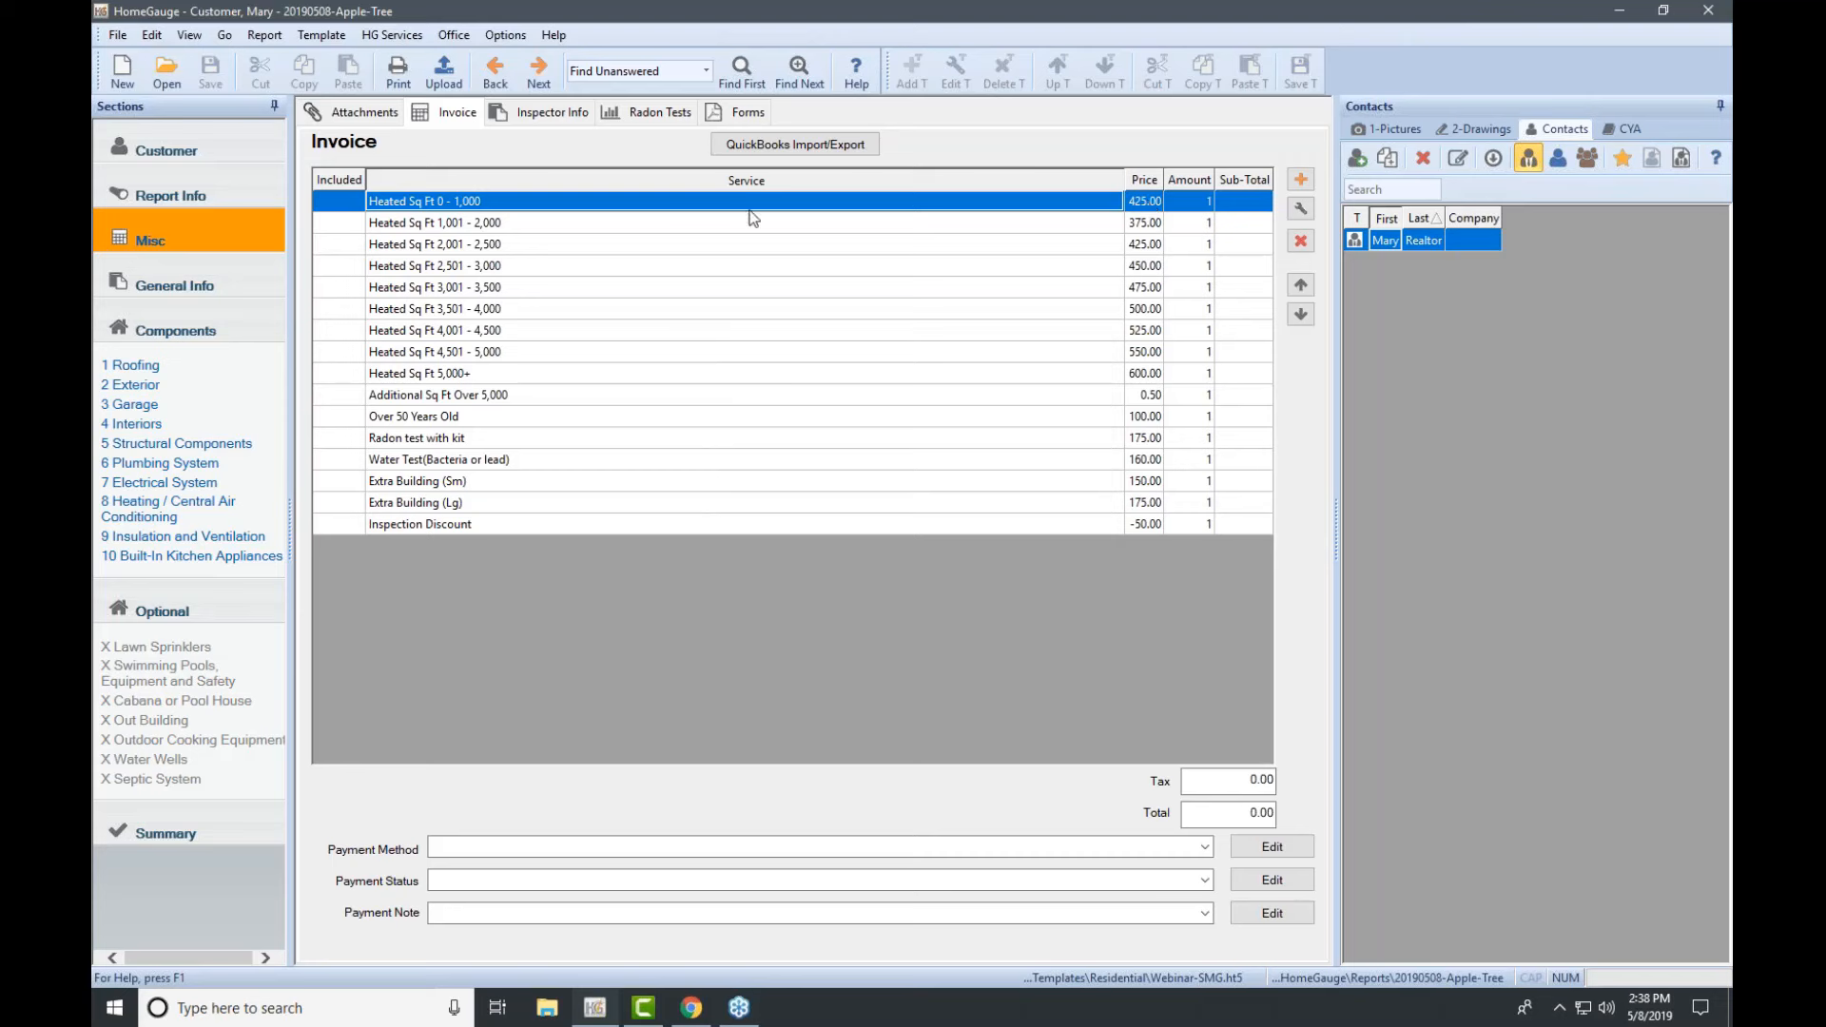
click(335, 200)
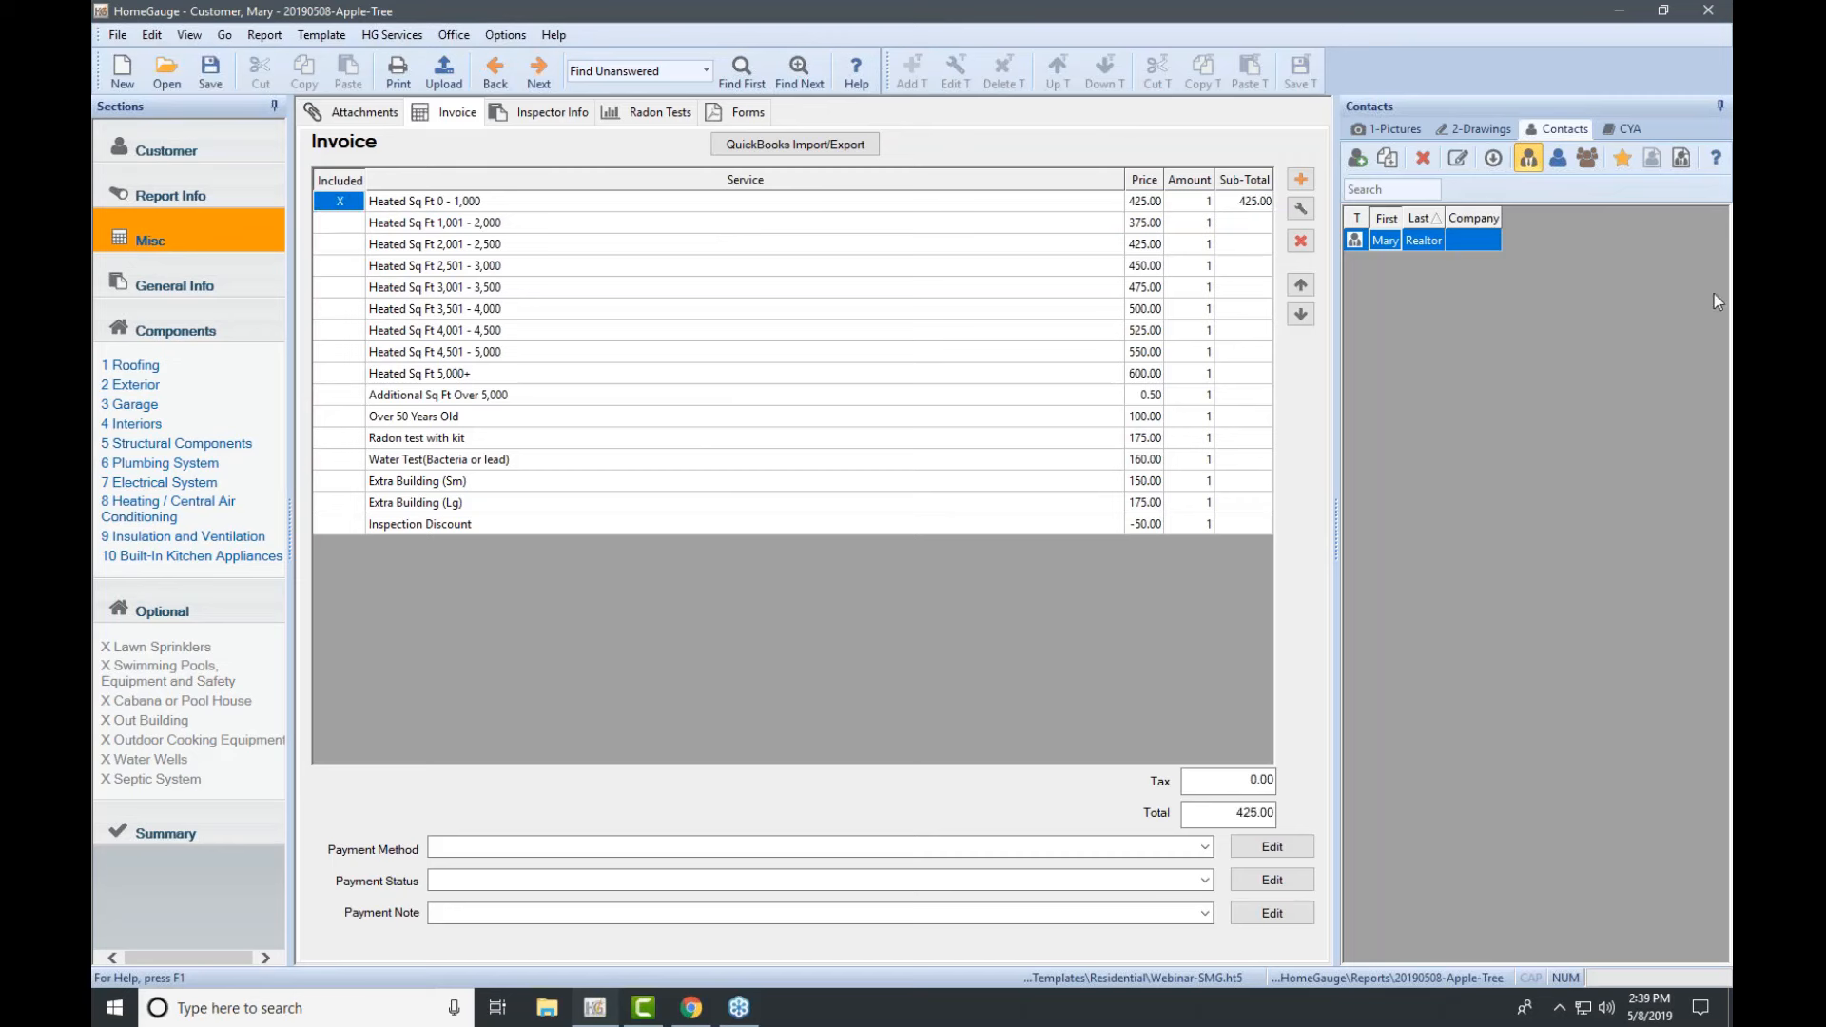
Step: Switch to the Inspector Info page, answering the save service changes prompt, and click into Inspector Comments
click(1716, 260)
click(1664, 351)
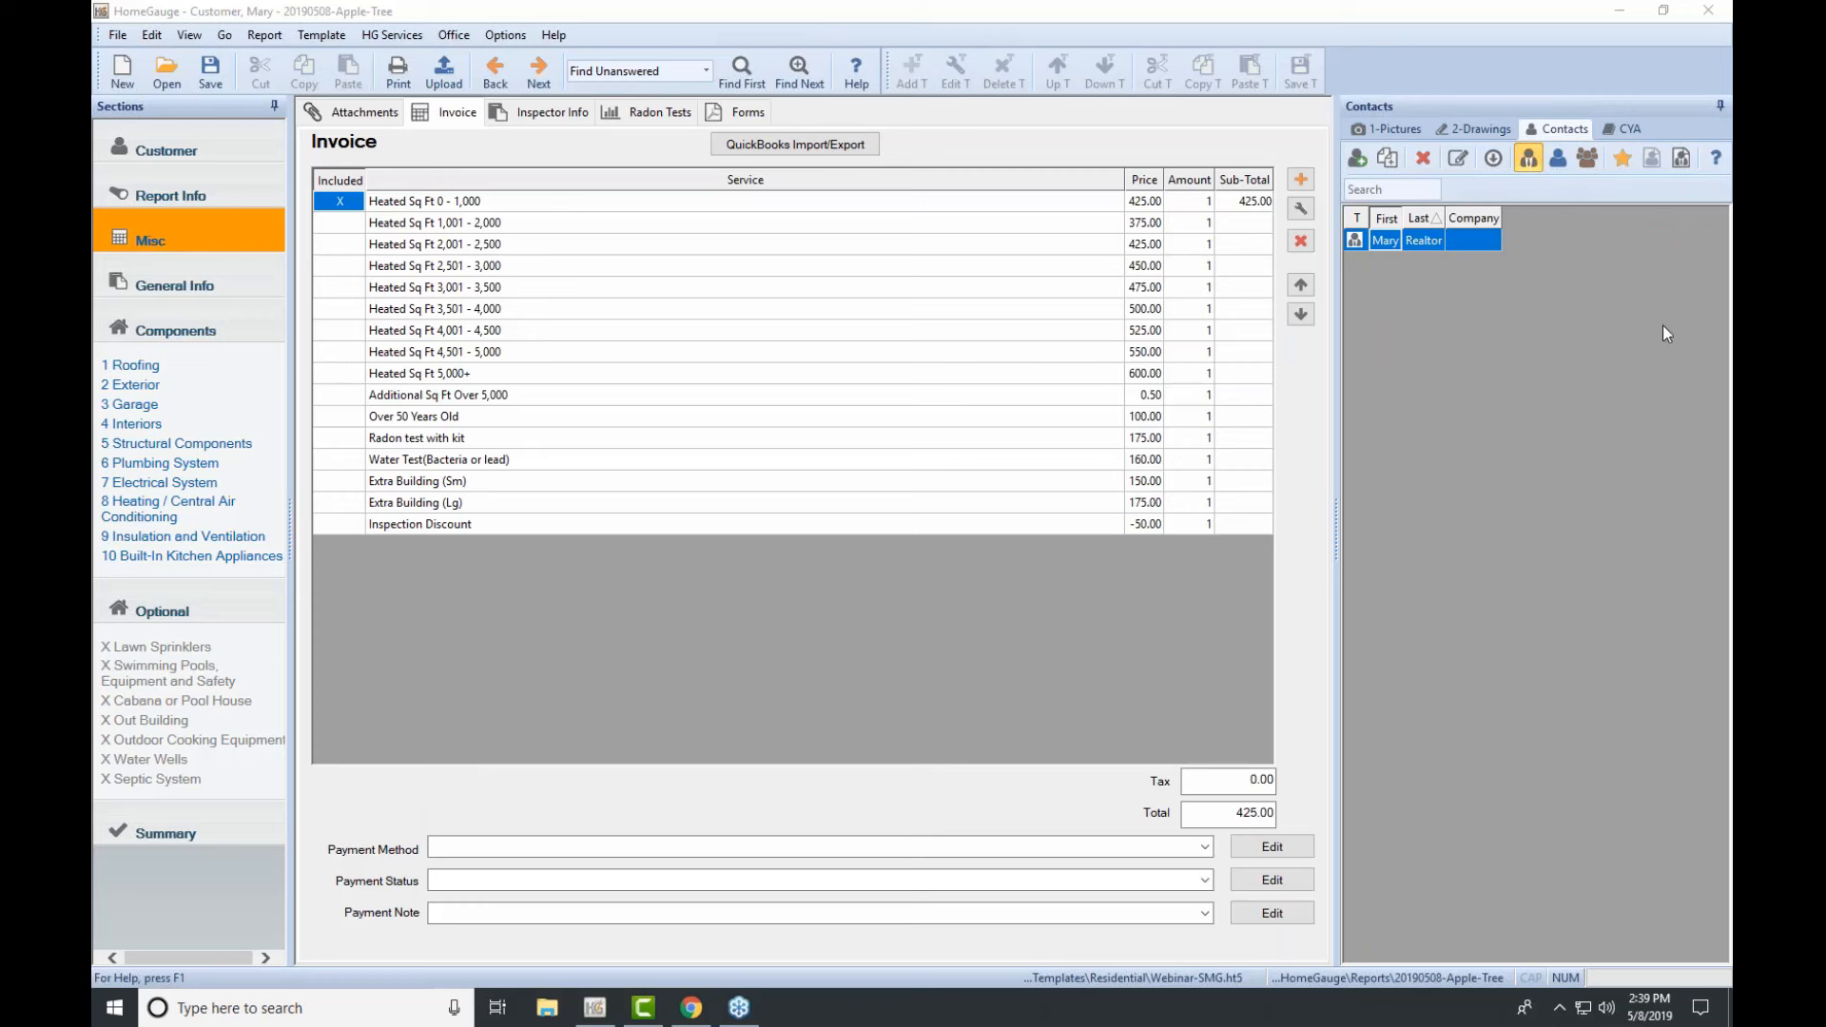
click(576, 116)
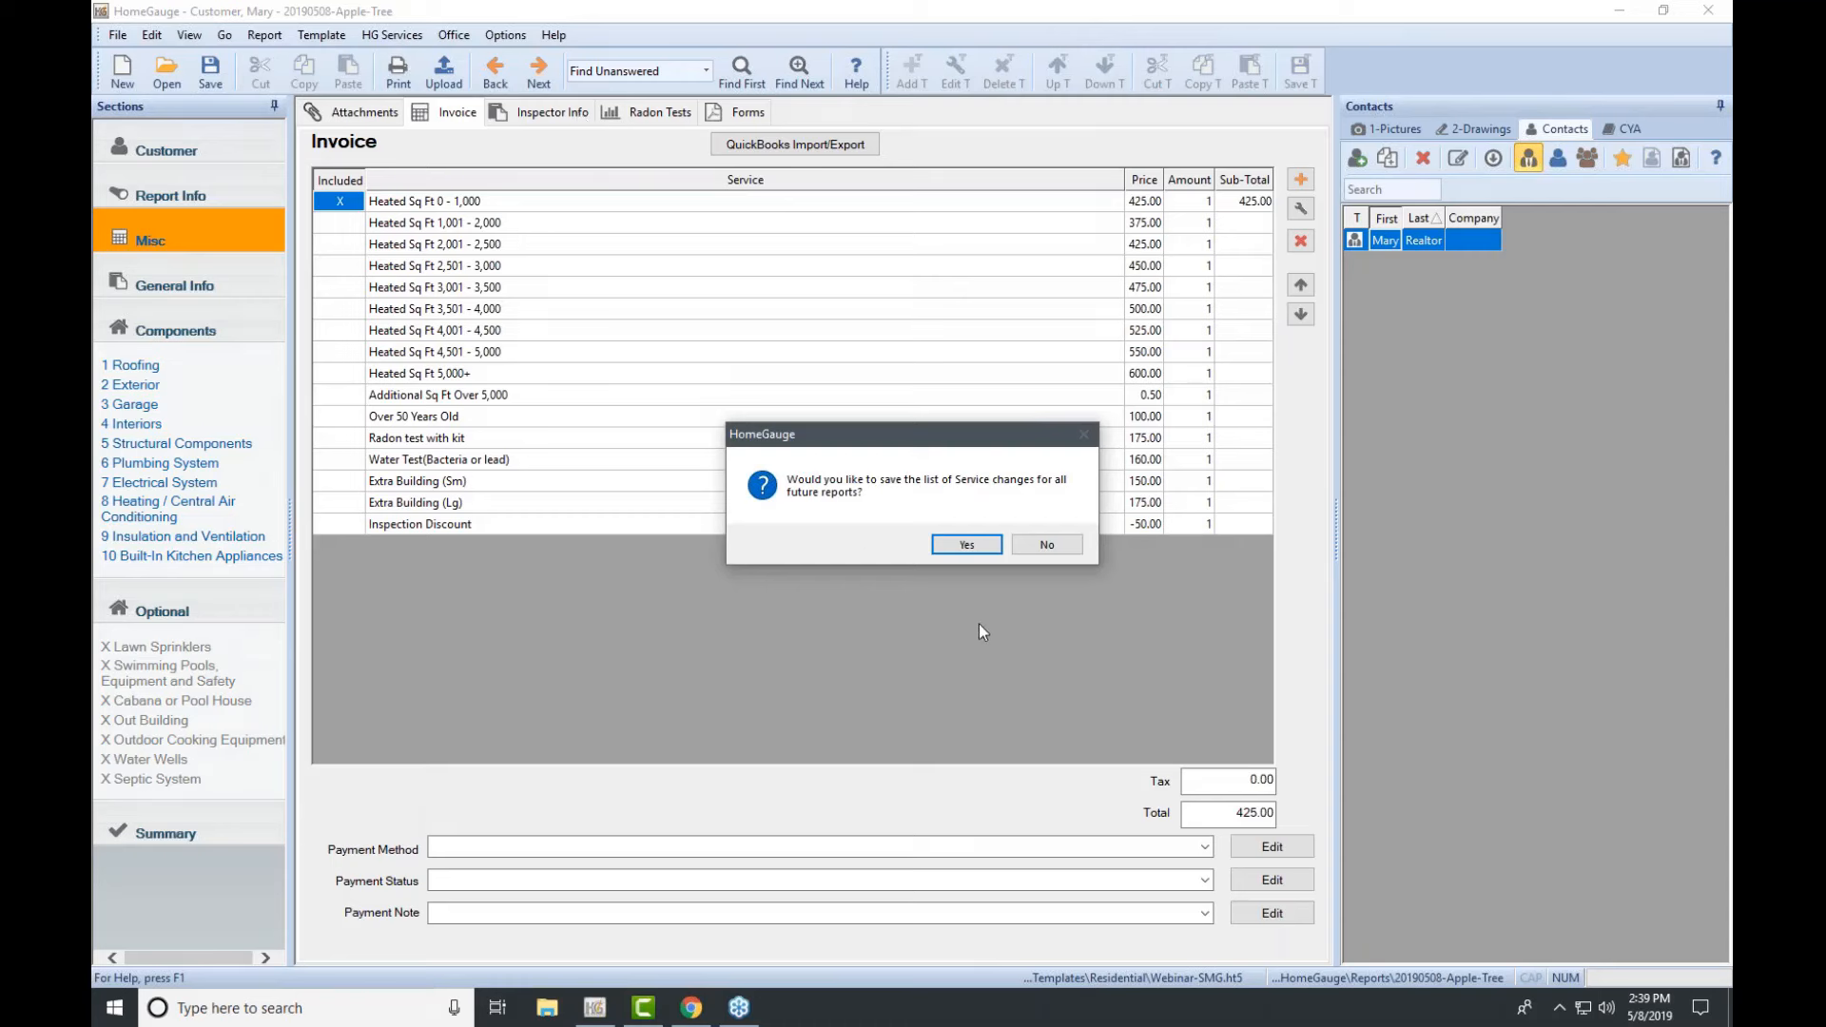
click(968, 547)
click(606, 232)
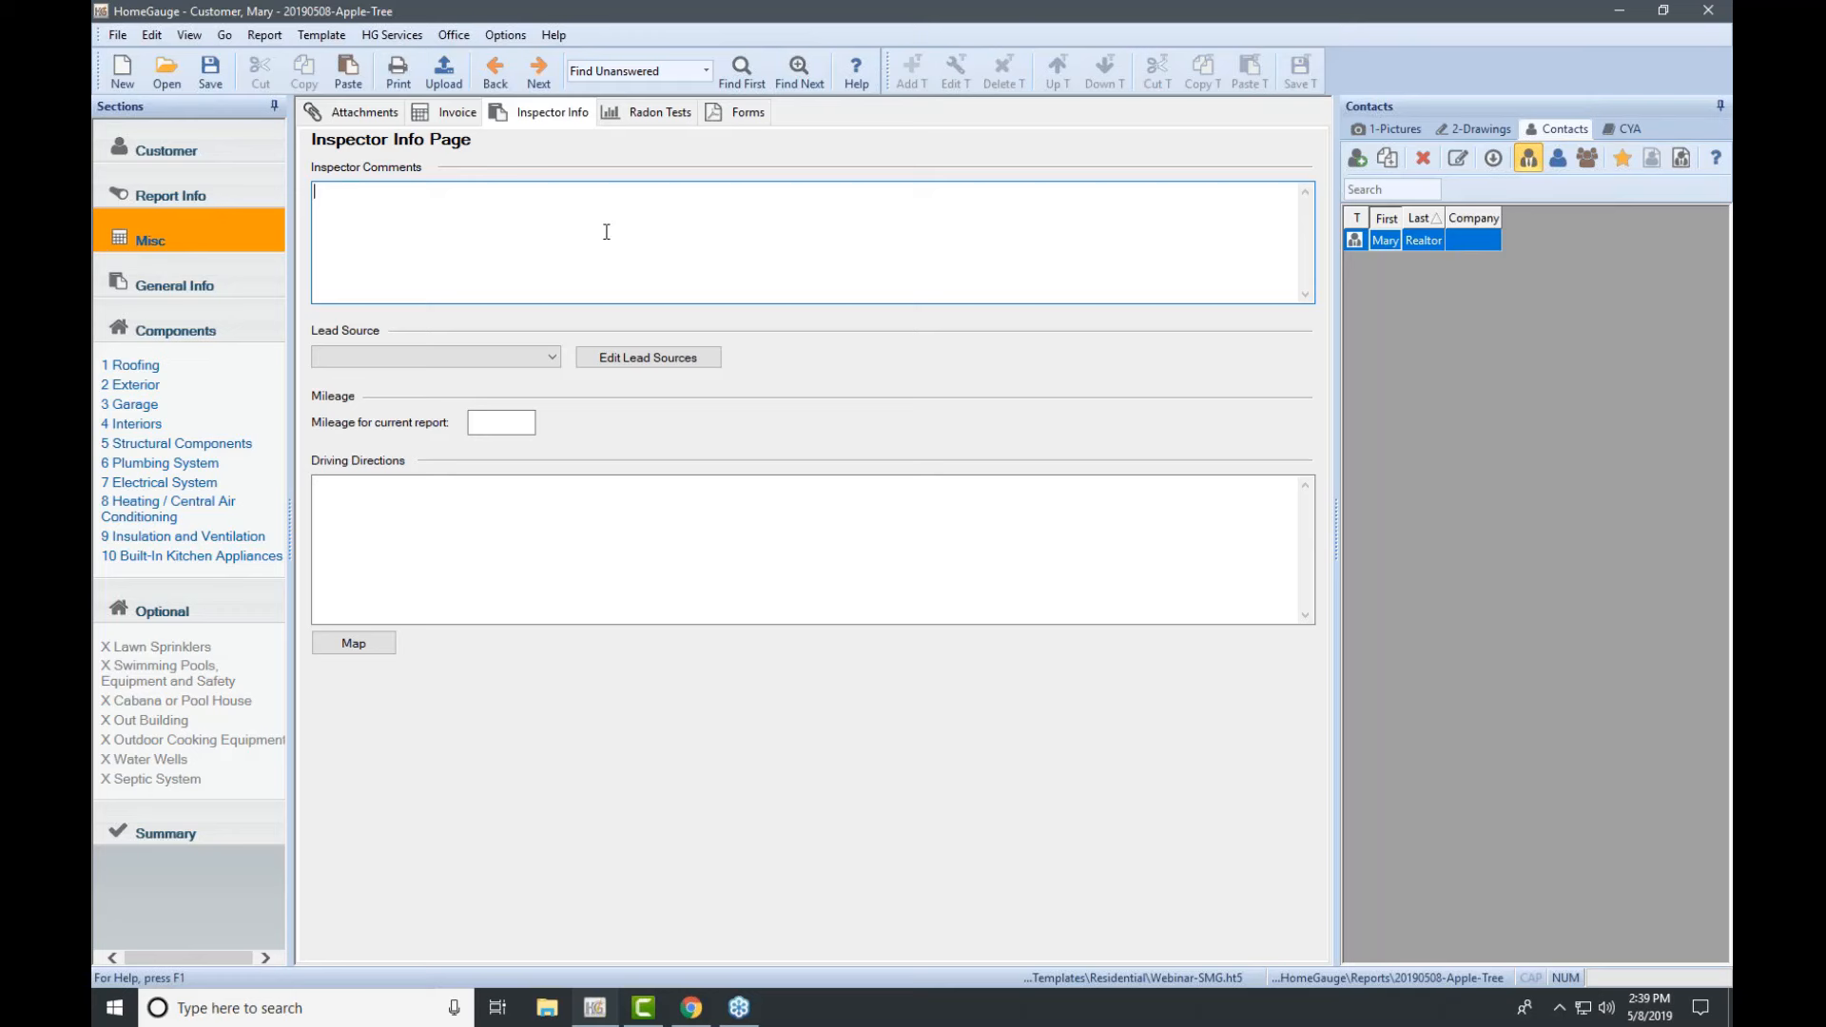
Step: Leave Lead Source and Driving Directions blank and open the Radon Tests page
click(549, 356)
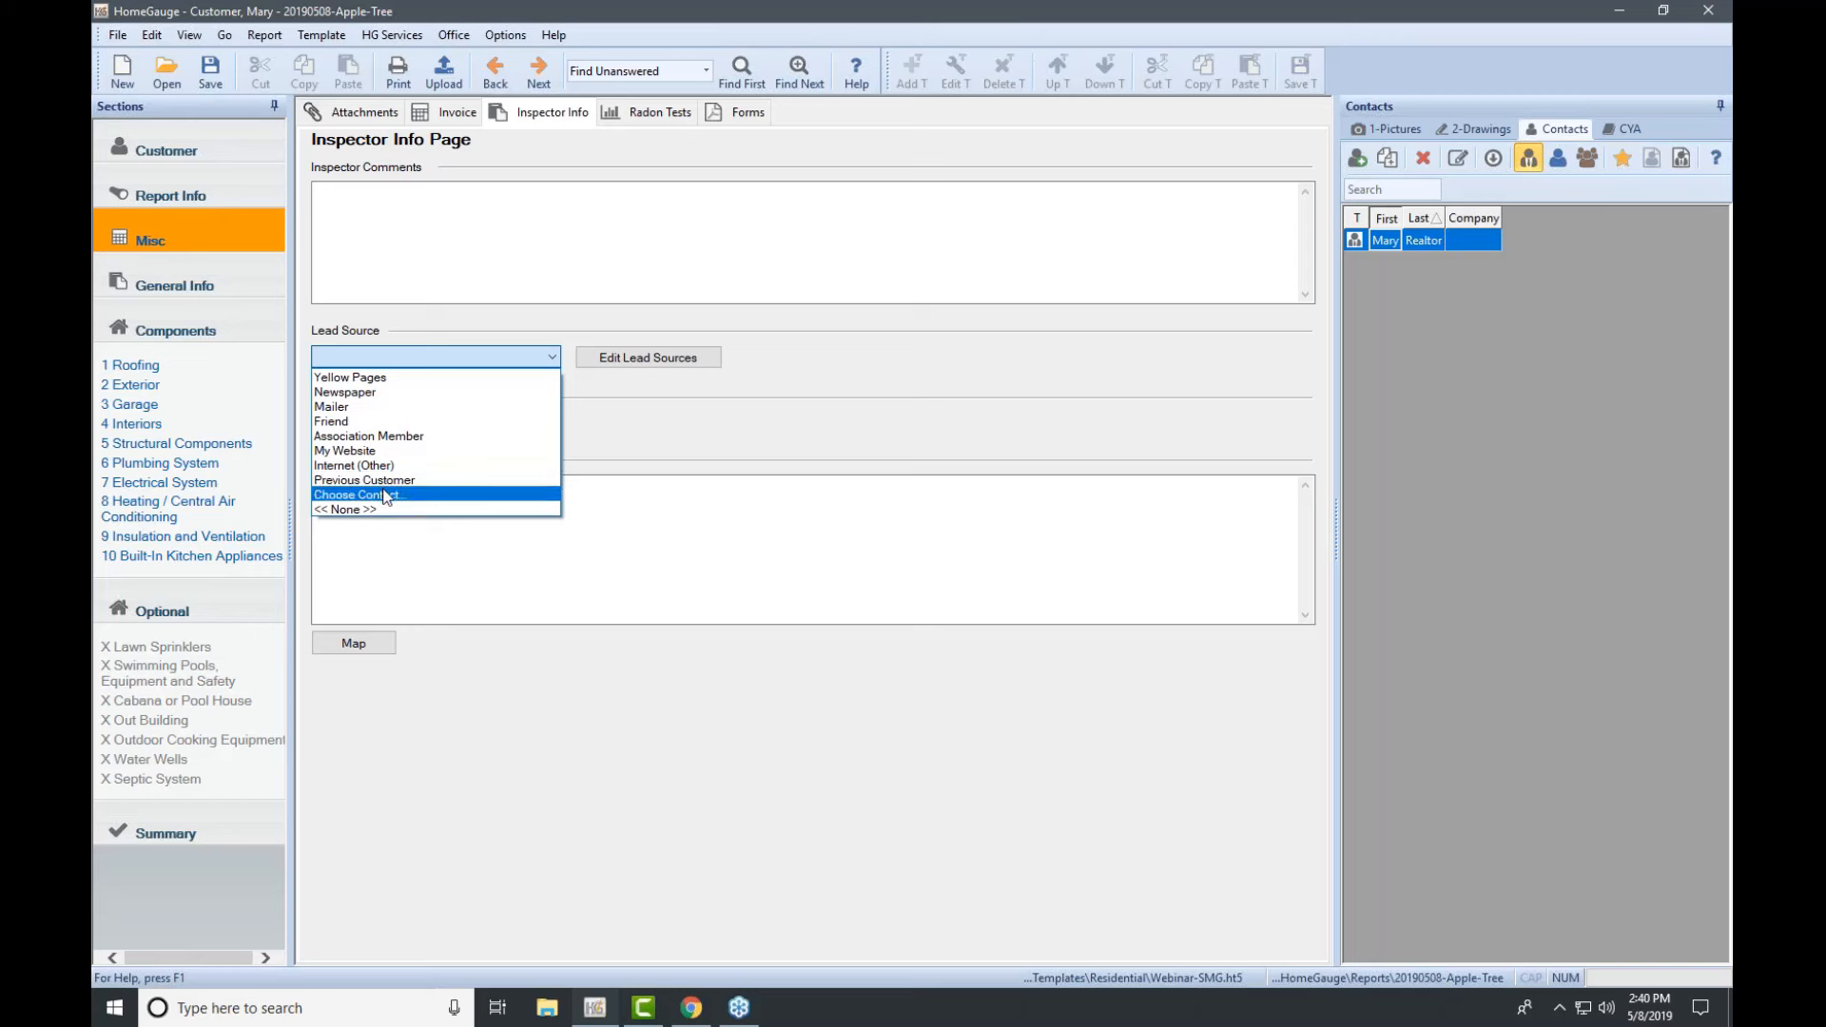
click(628, 419)
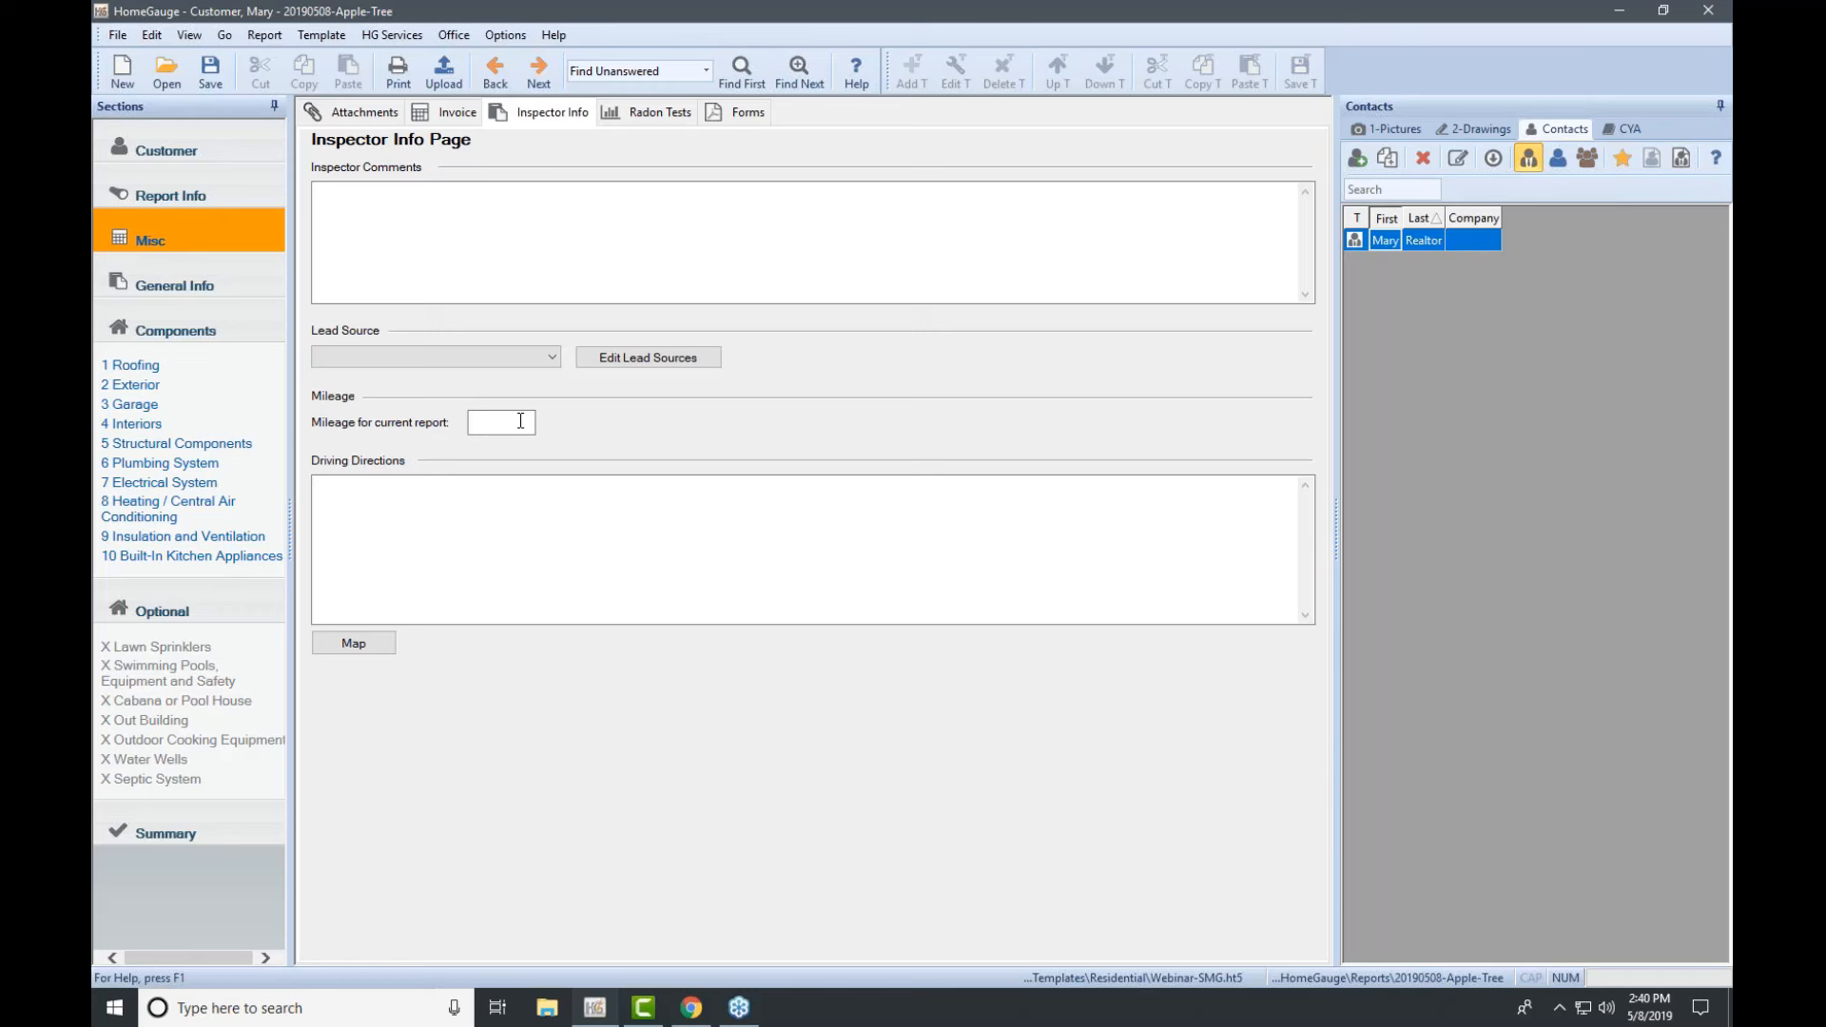
click(502, 538)
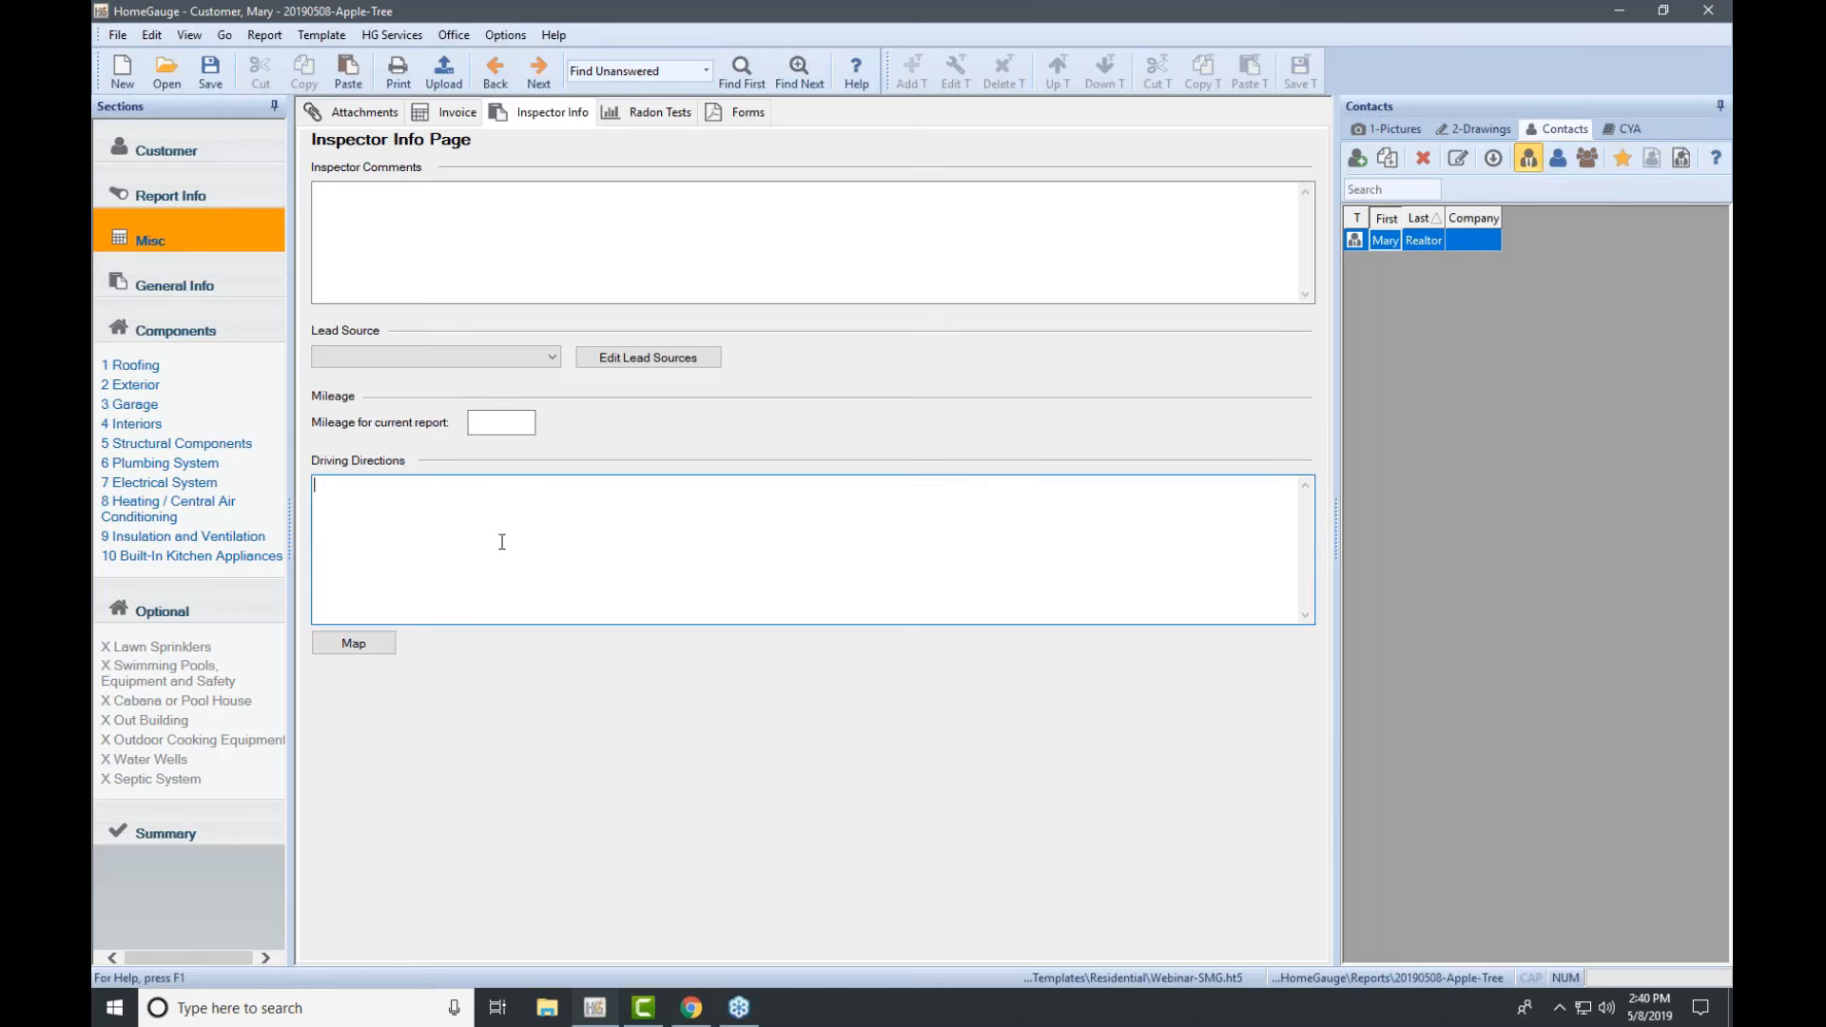
click(1439, 73)
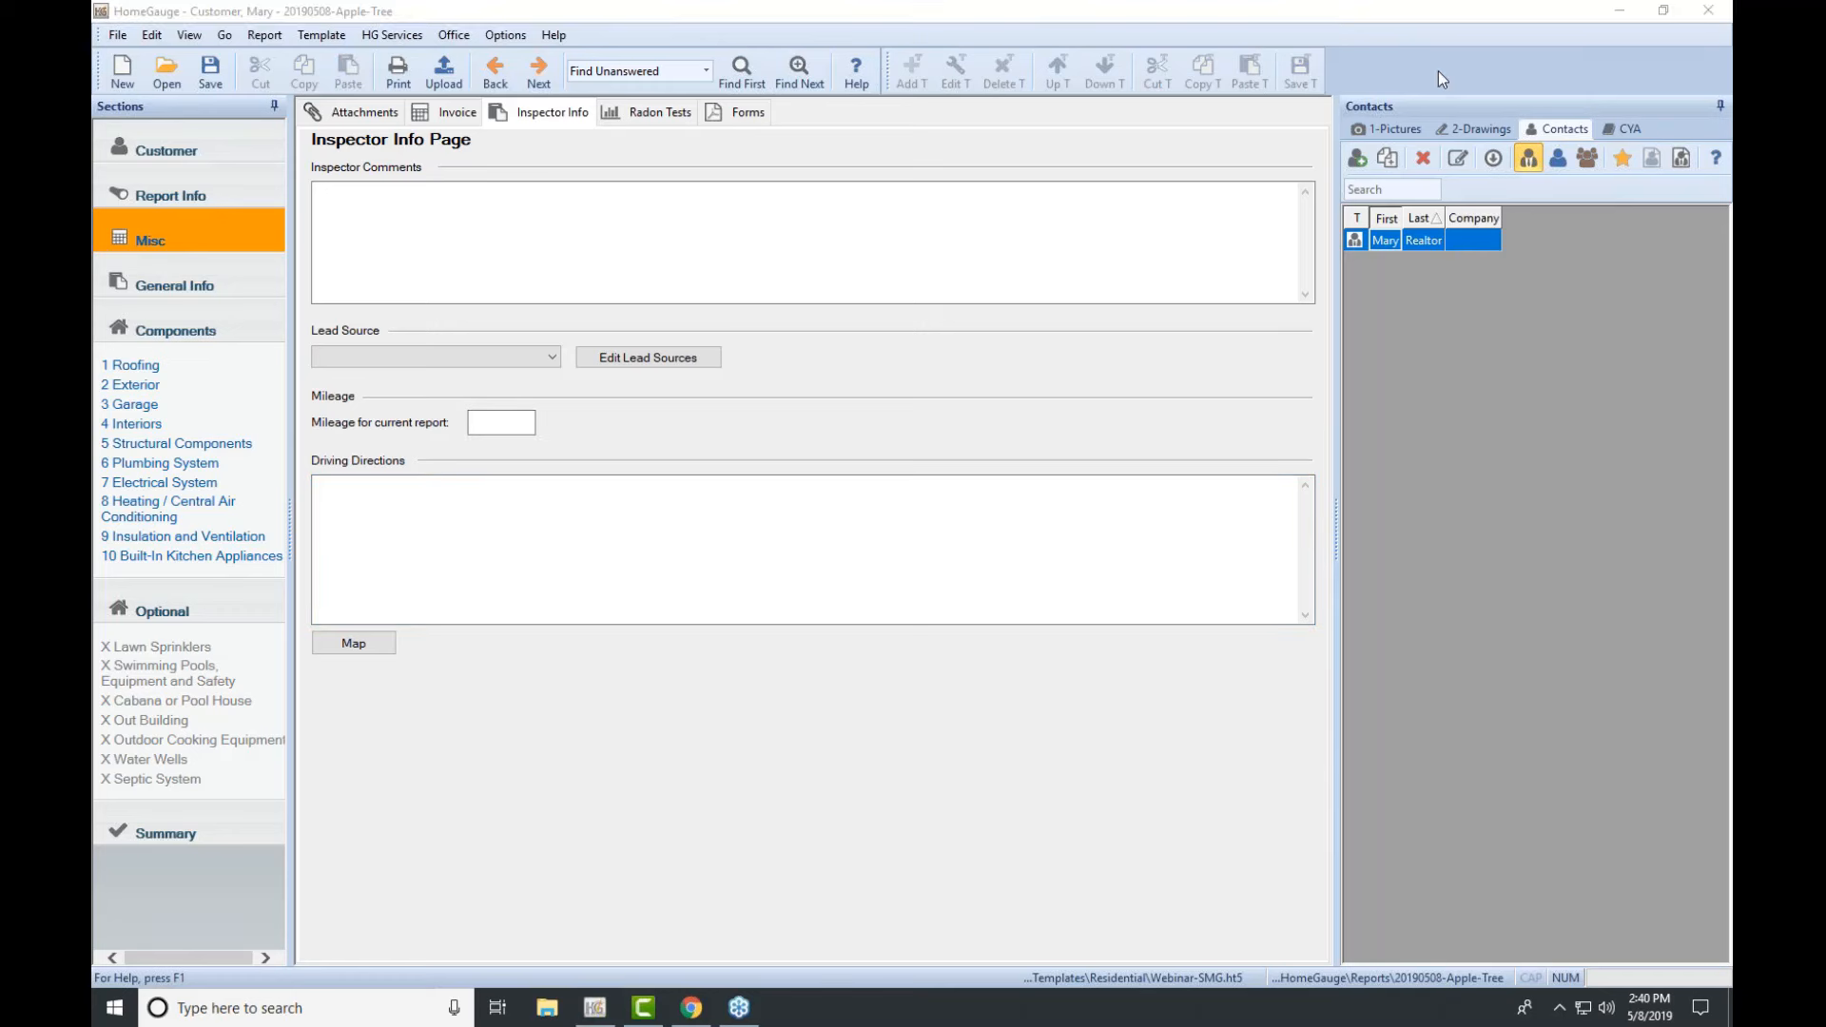
click(670, 118)
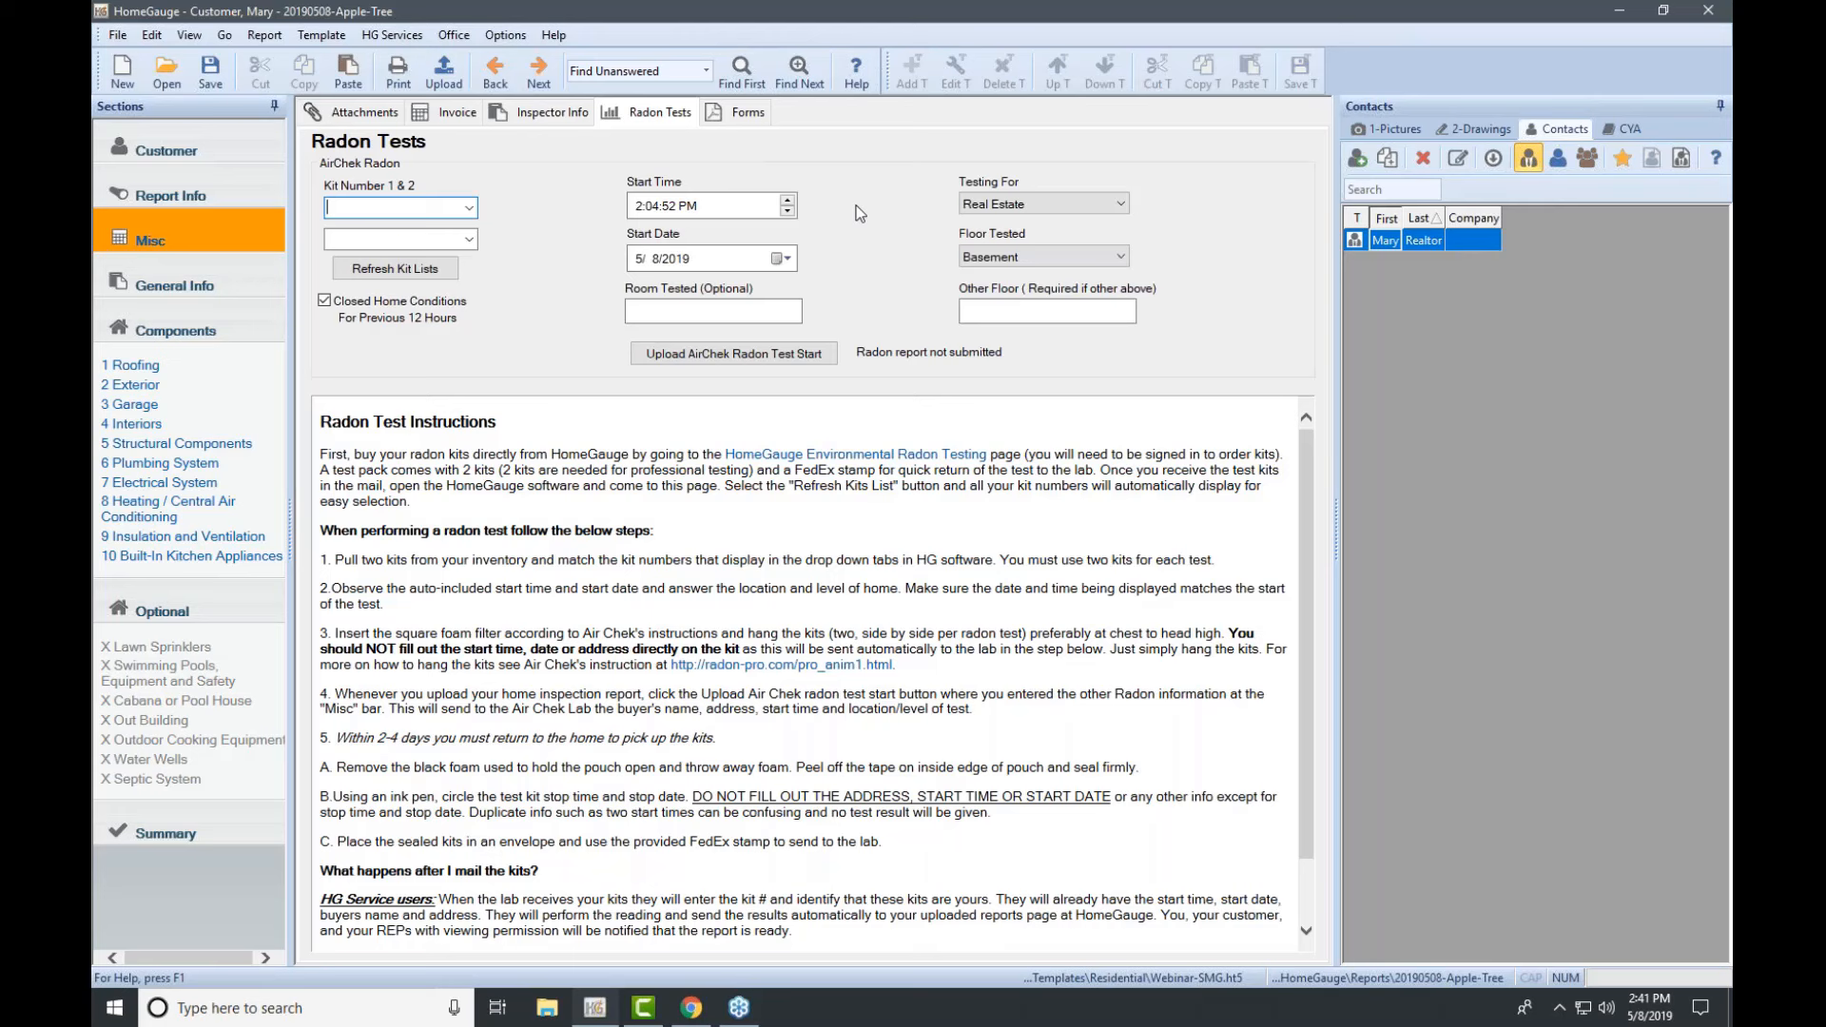
Step: Confirm the Kit Number 1 list is empty, then switch to the Forms page
click(468, 208)
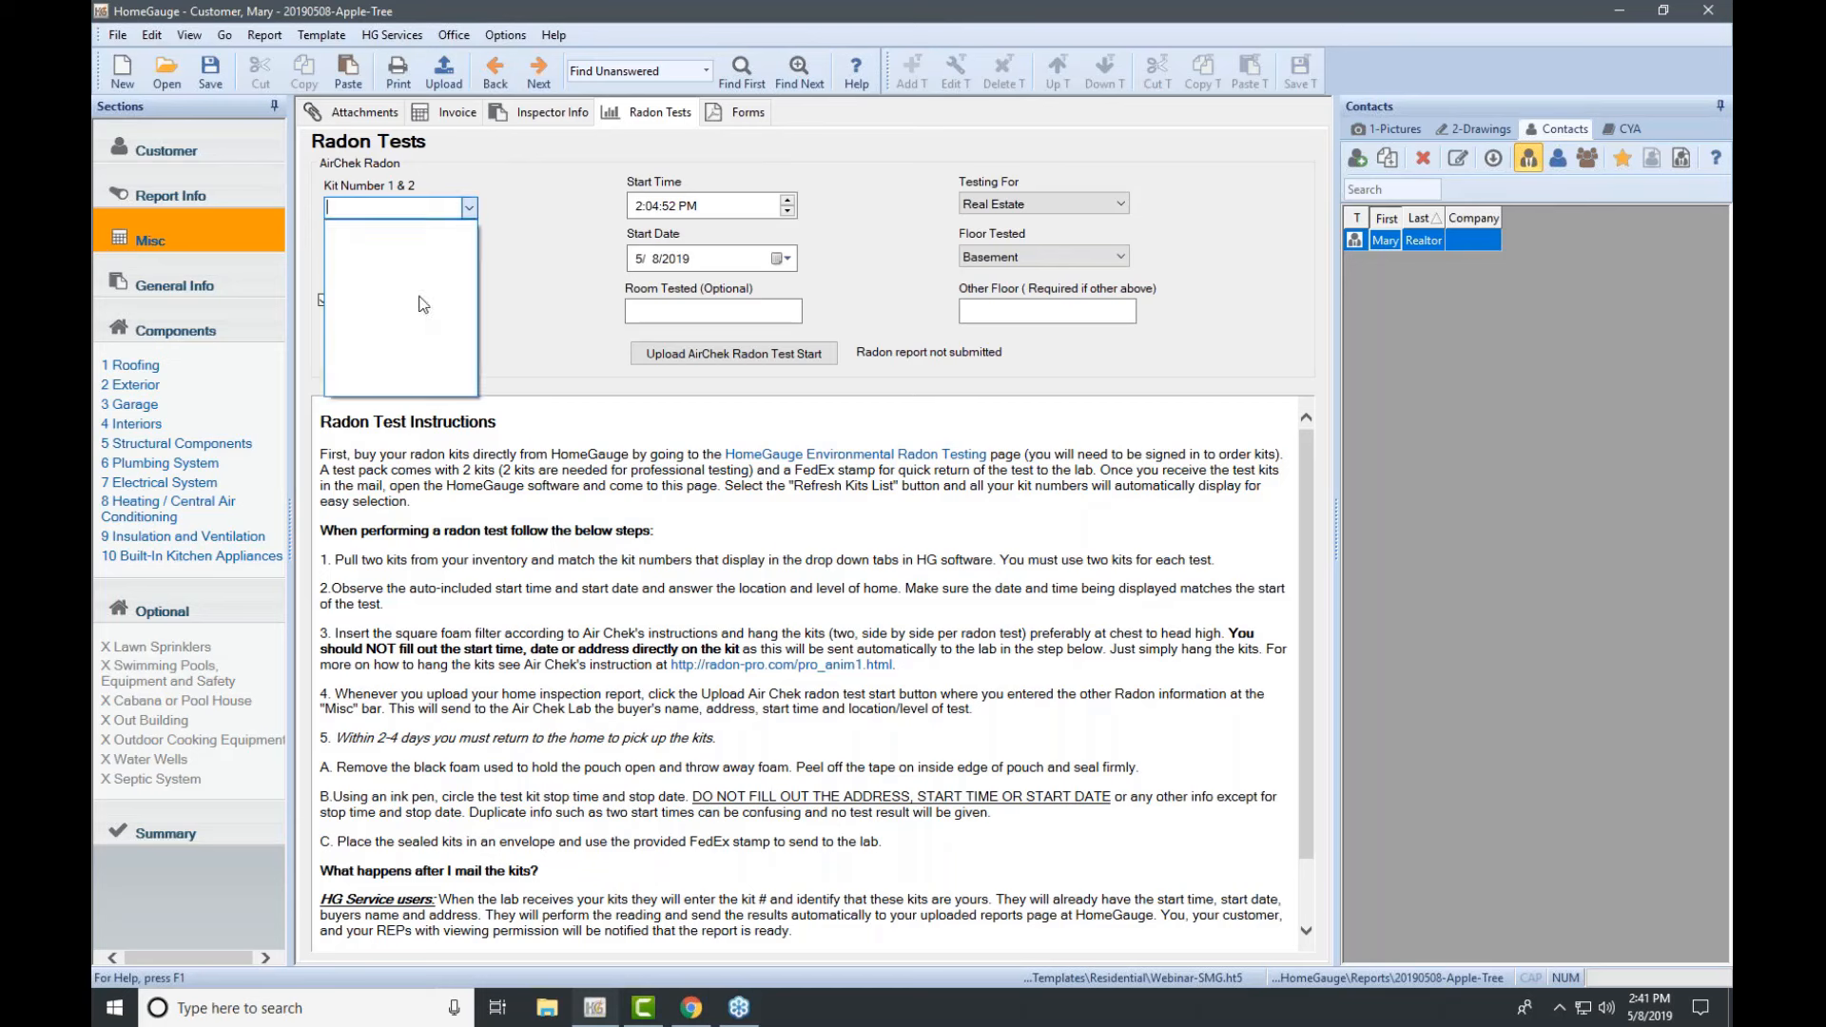
click(574, 237)
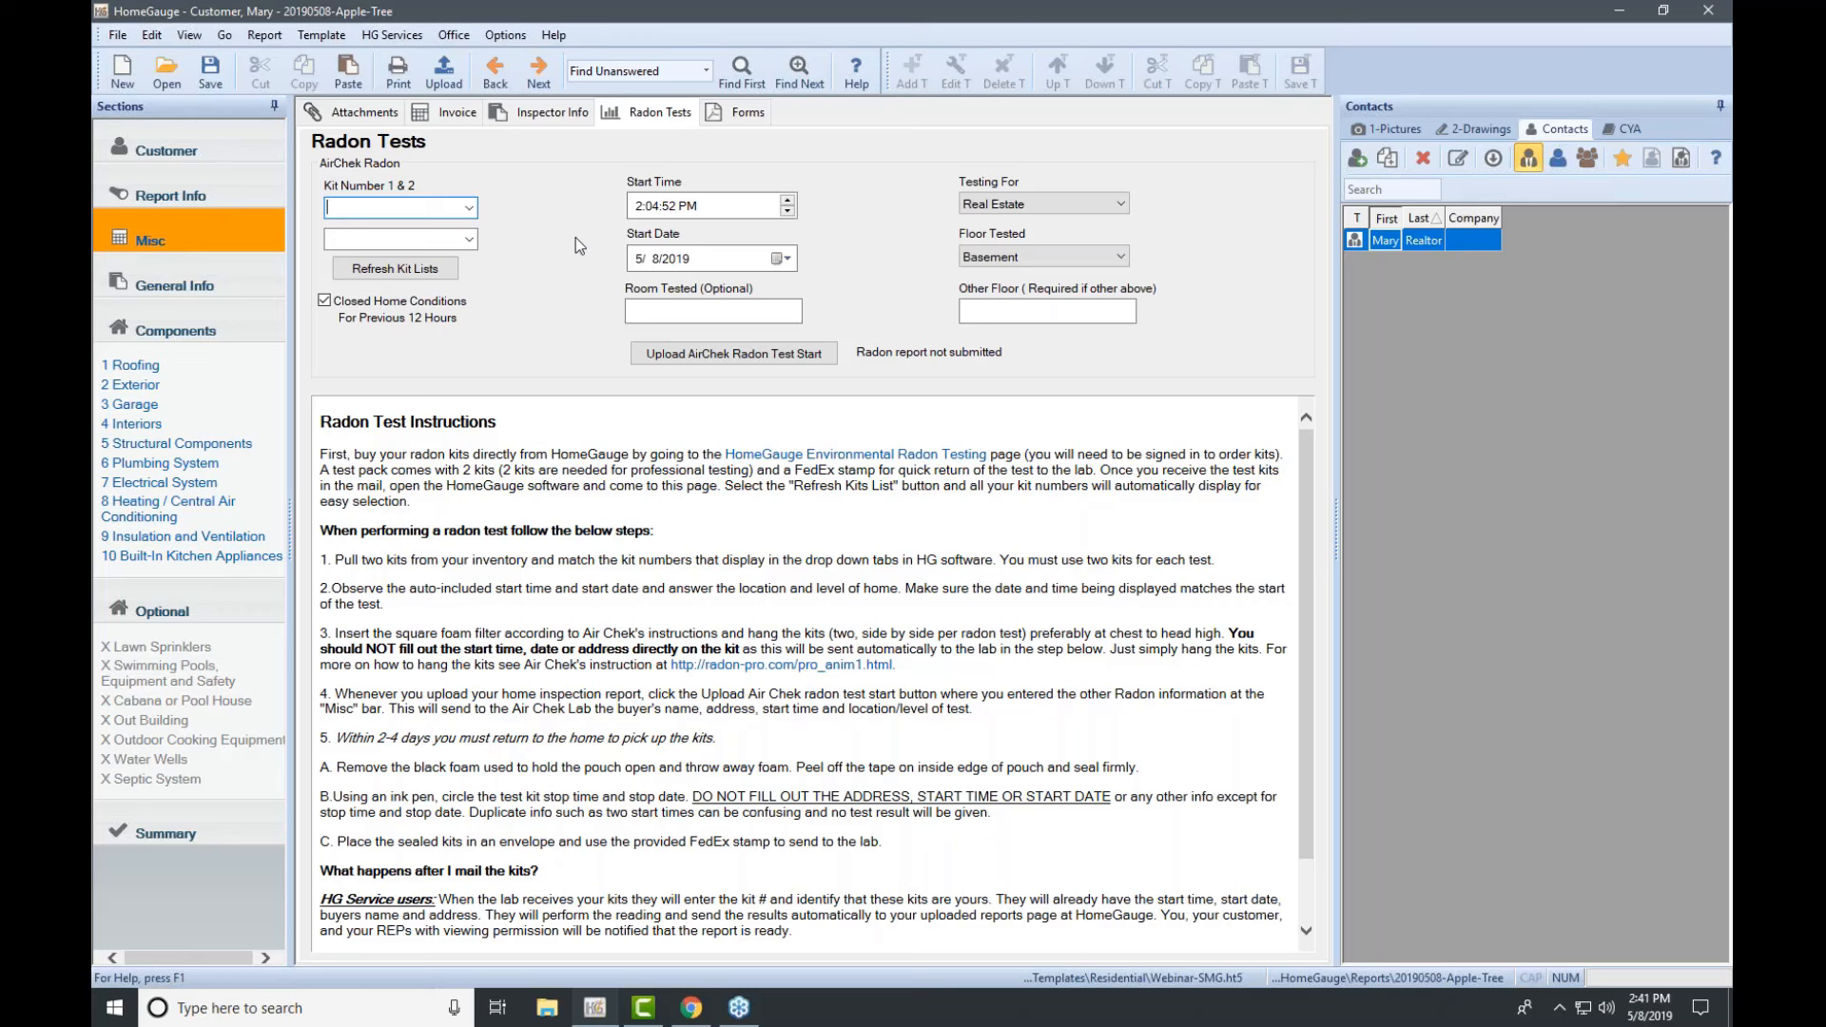
click(746, 114)
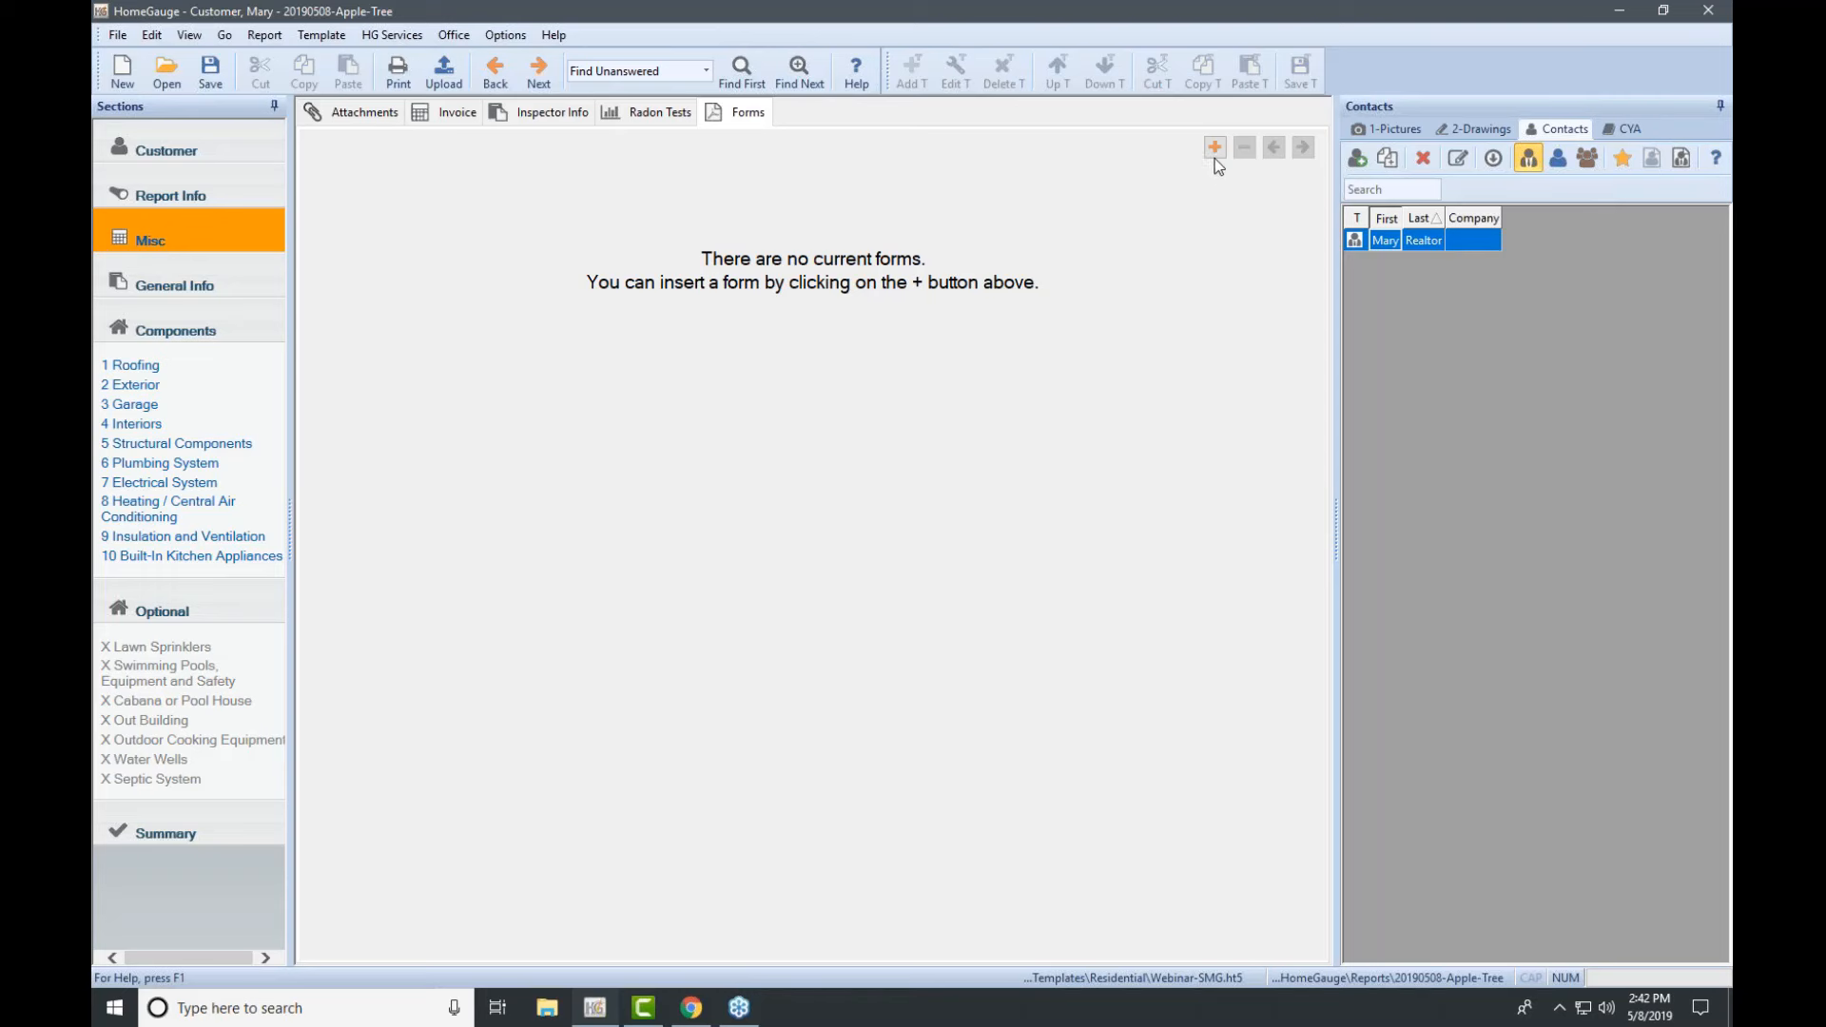
Step: Open the Select Form dialog listing the forms available for the report
click(1691, 276)
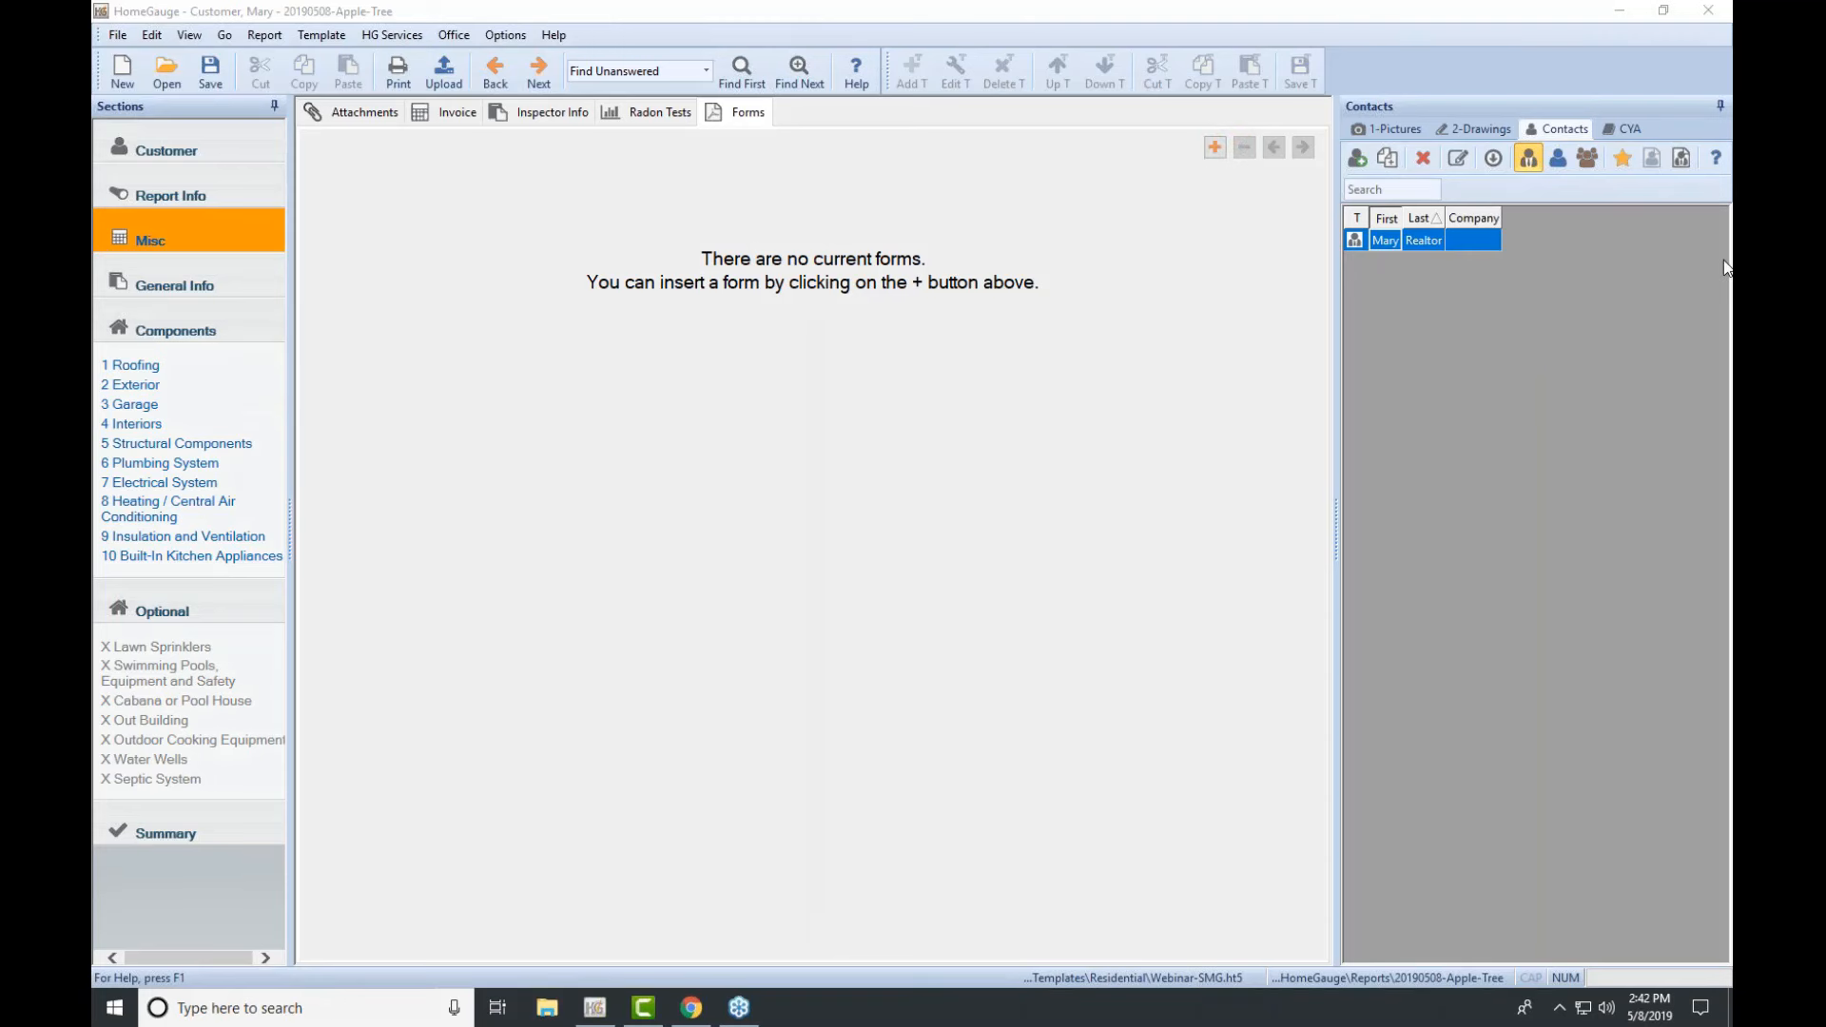
click(1215, 151)
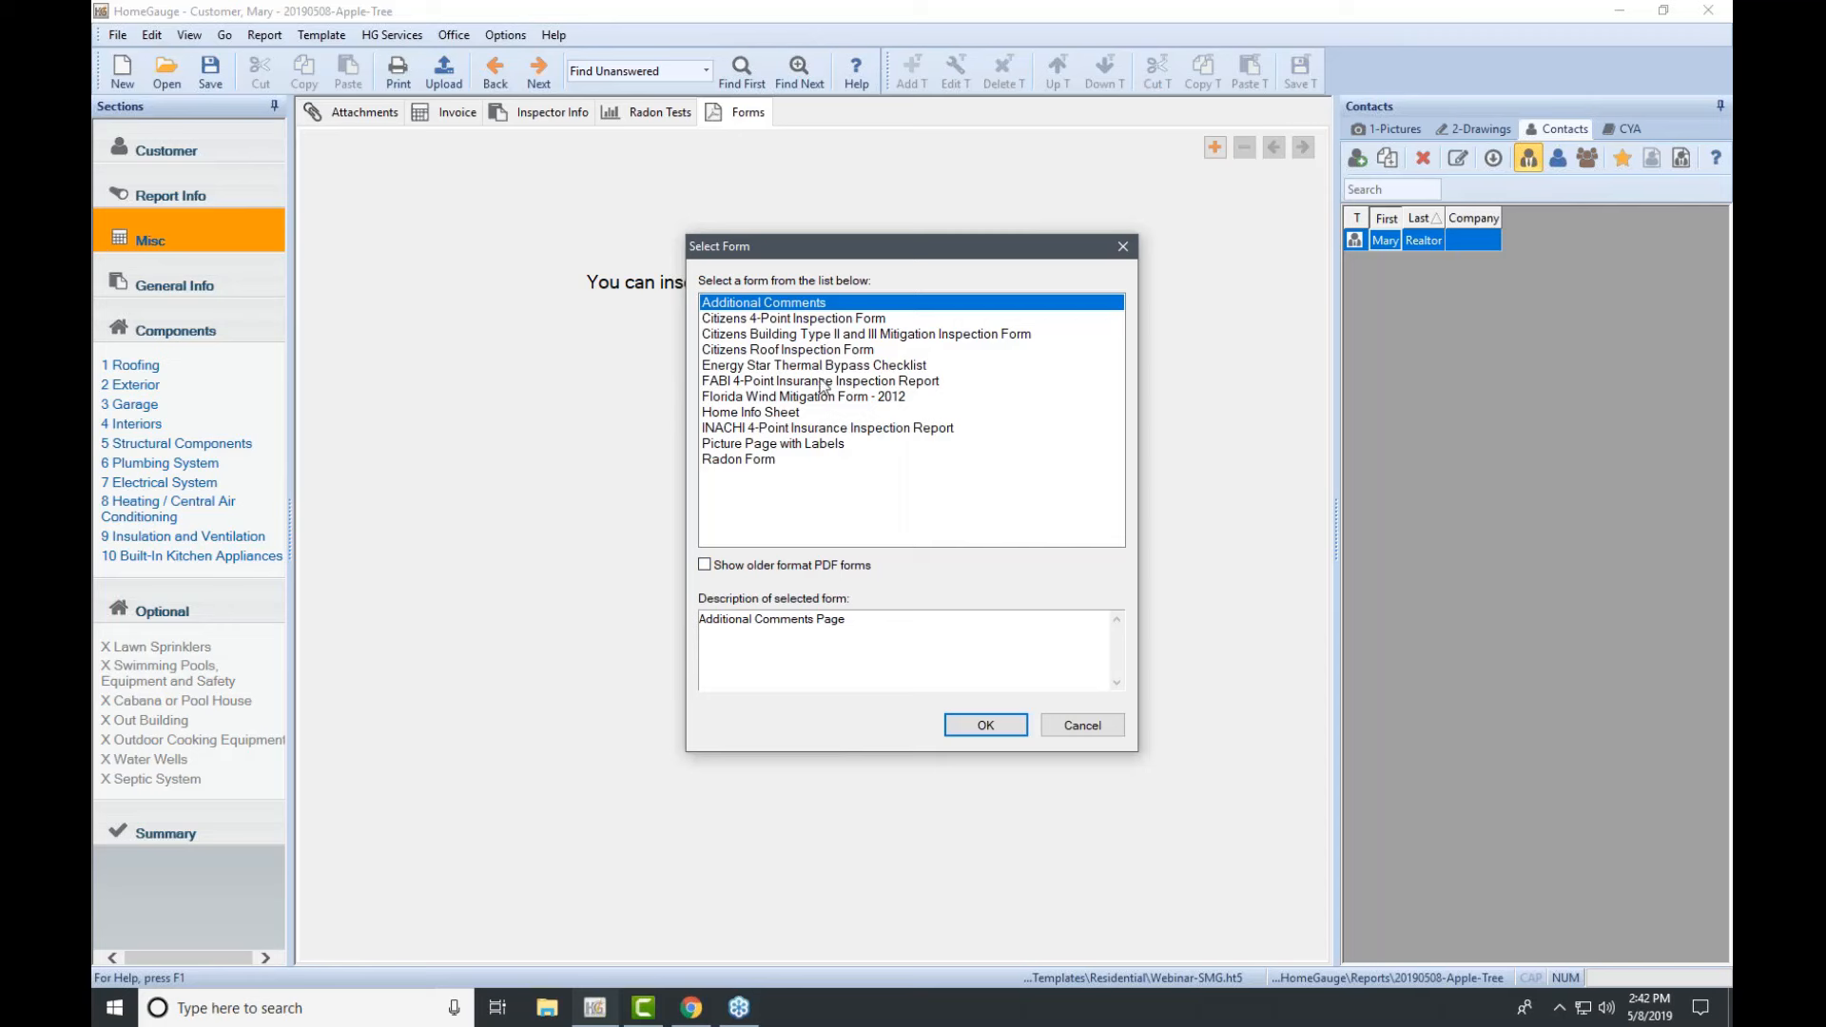
Step: Add the Citizens 4-Point Inspection Form to the report and look over its fields
click(760, 319)
click(984, 725)
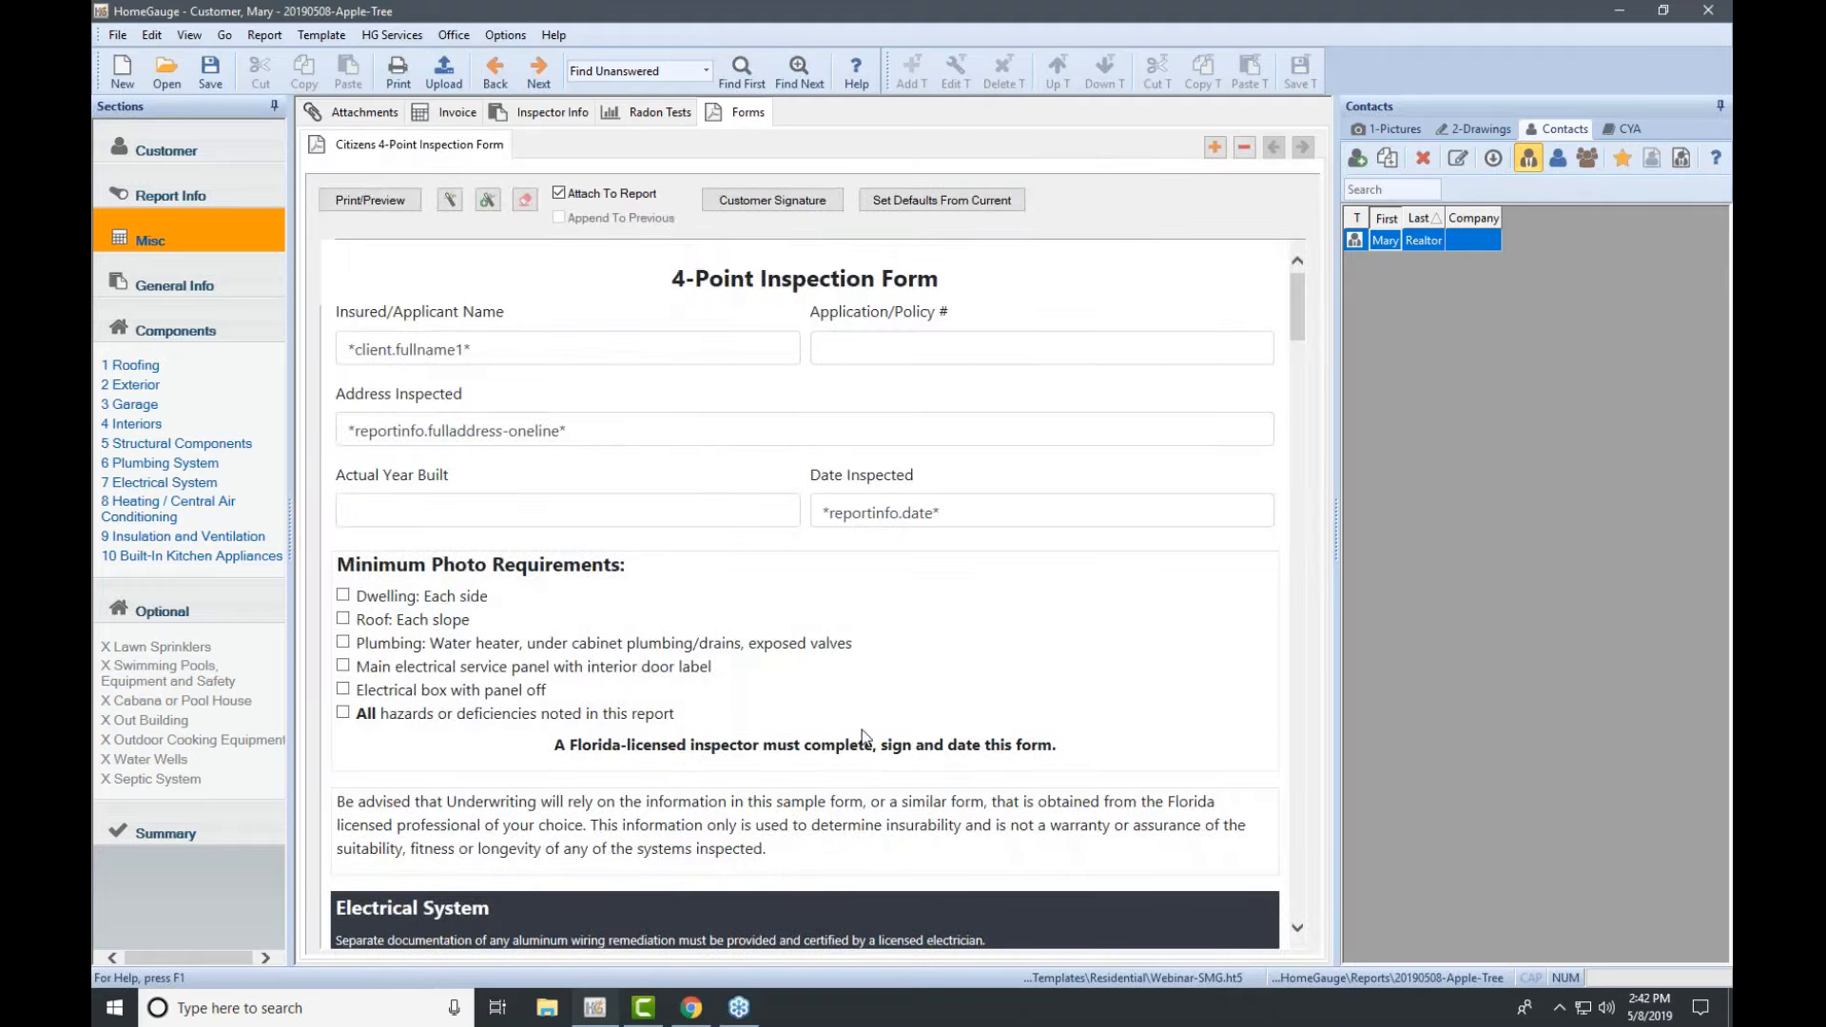
scroll(904, 709, down, 5)
scroll(903, 713, down, 4)
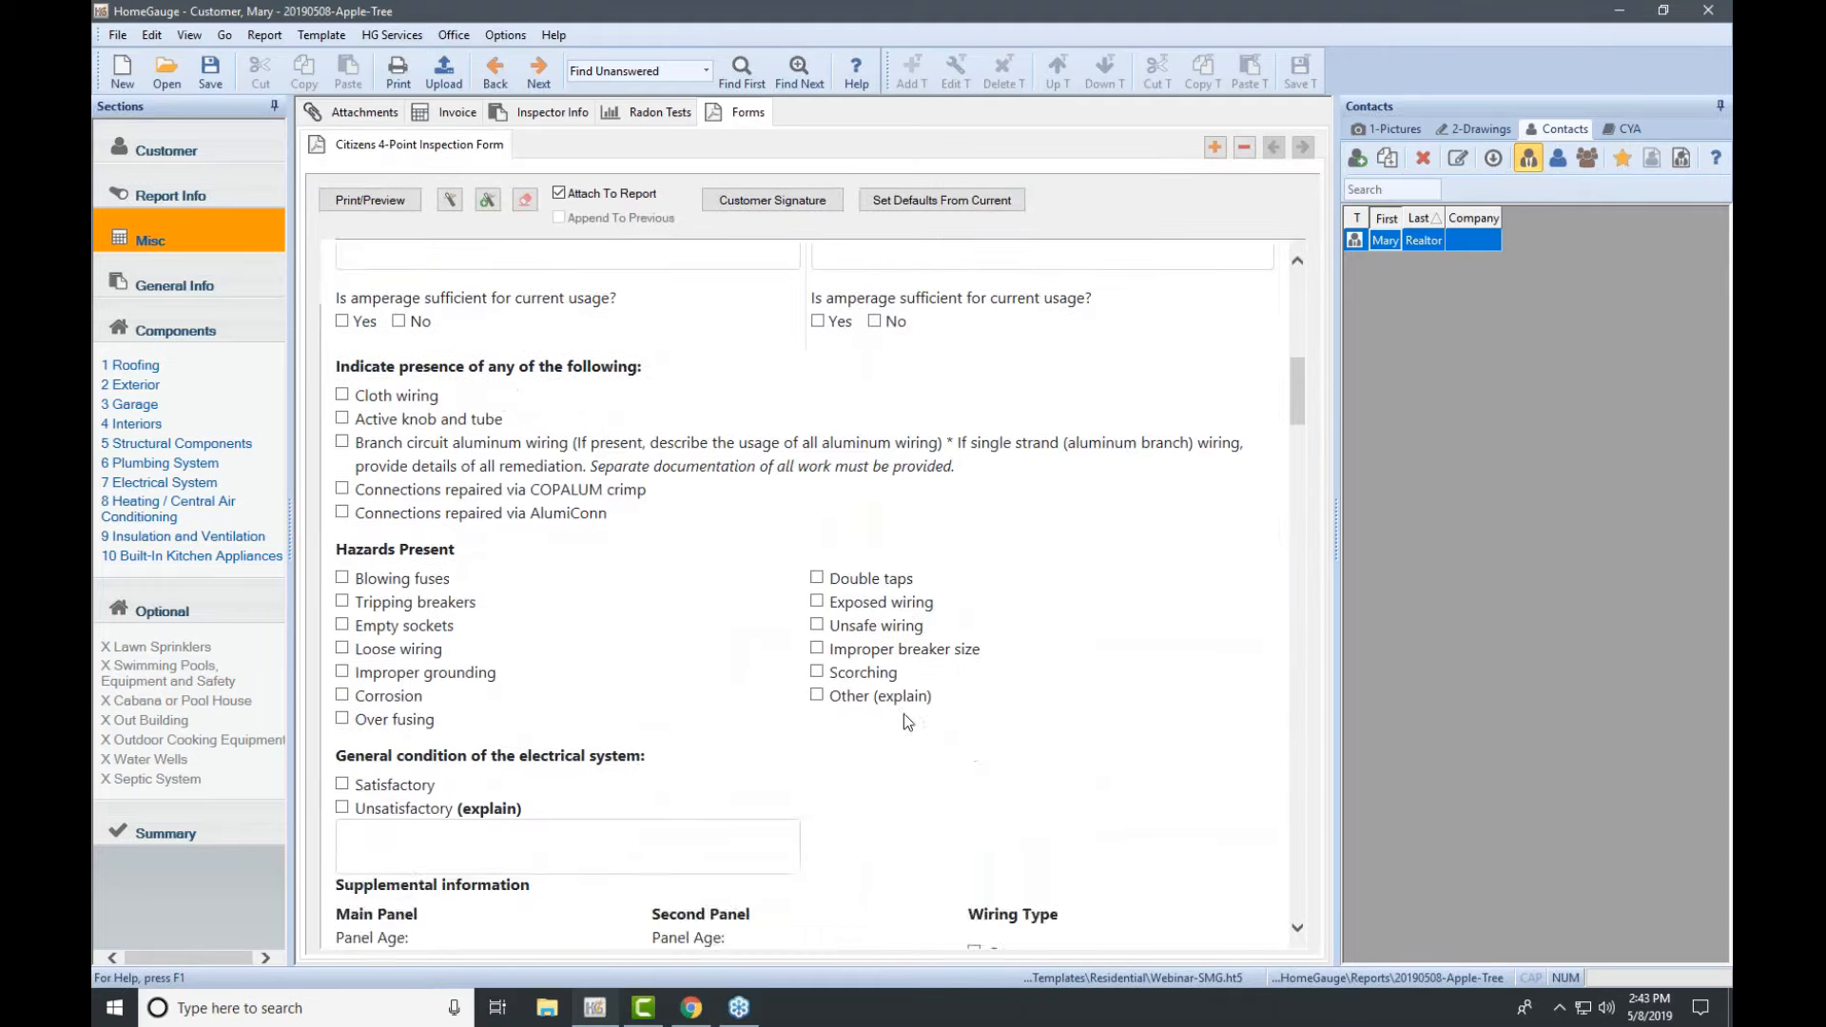
scroll(903, 715, up, 9)
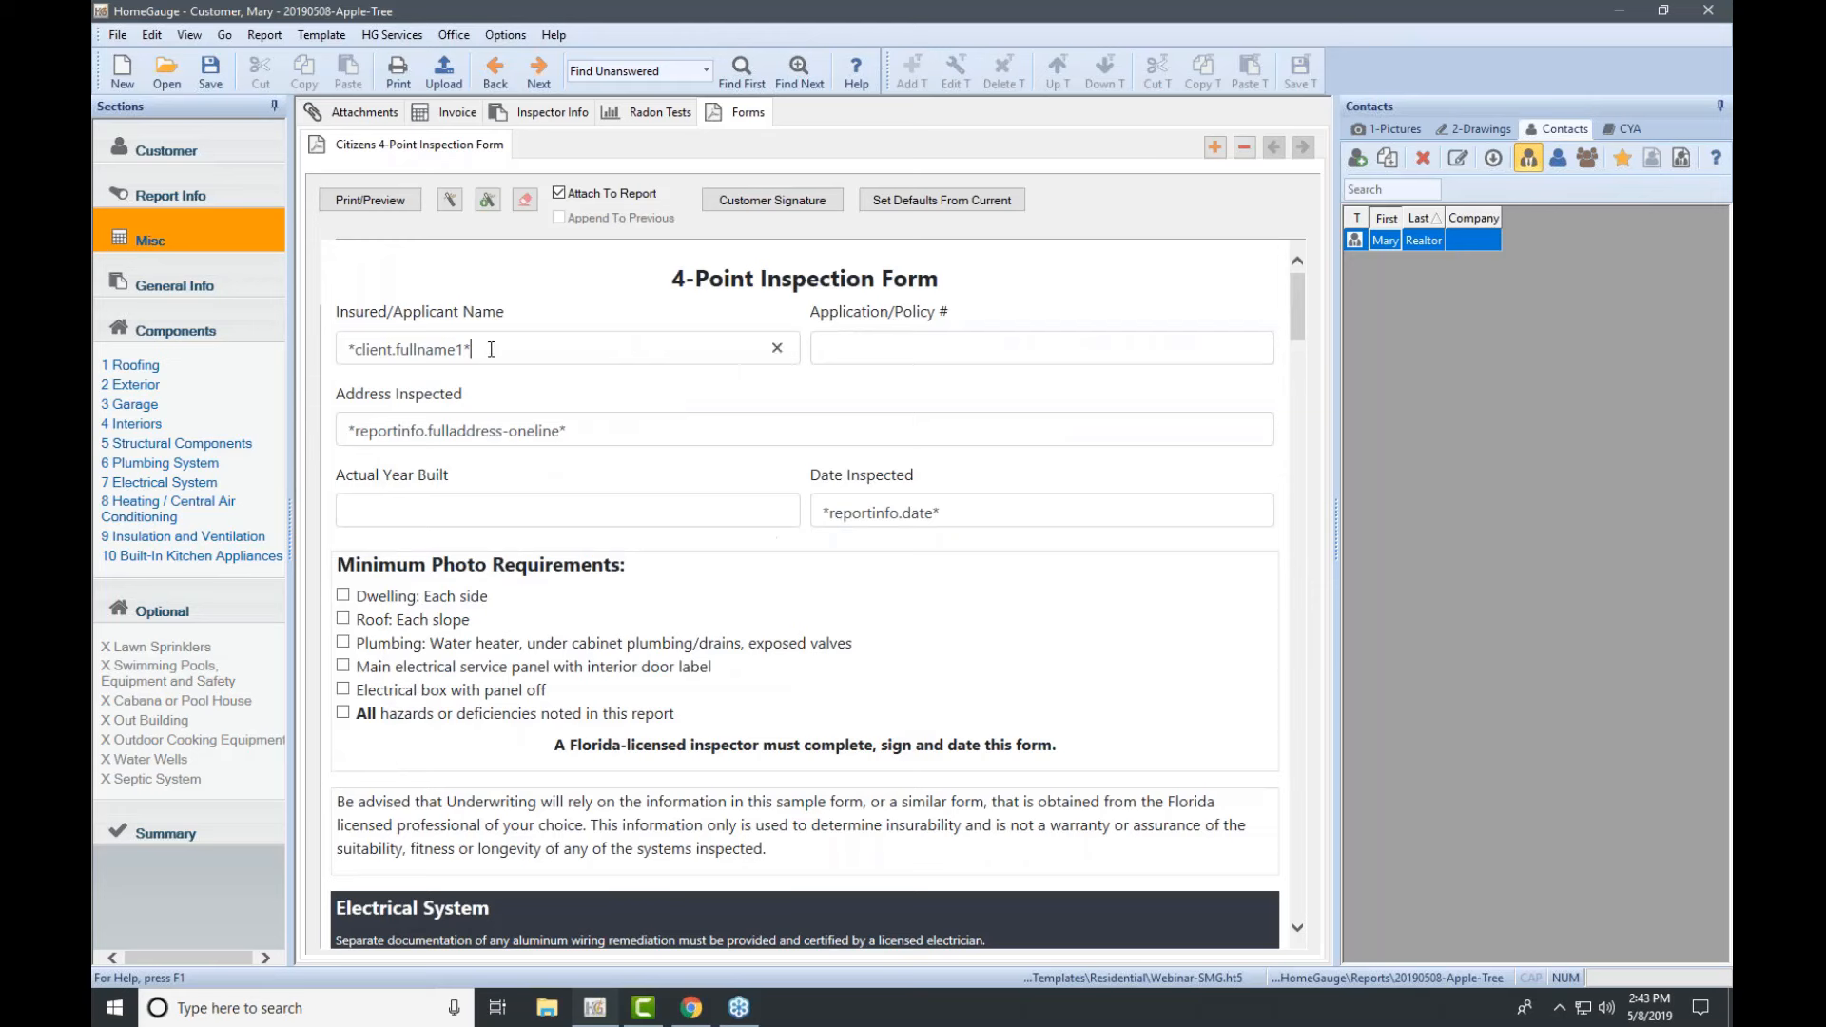
drag(470, 349, 350, 359)
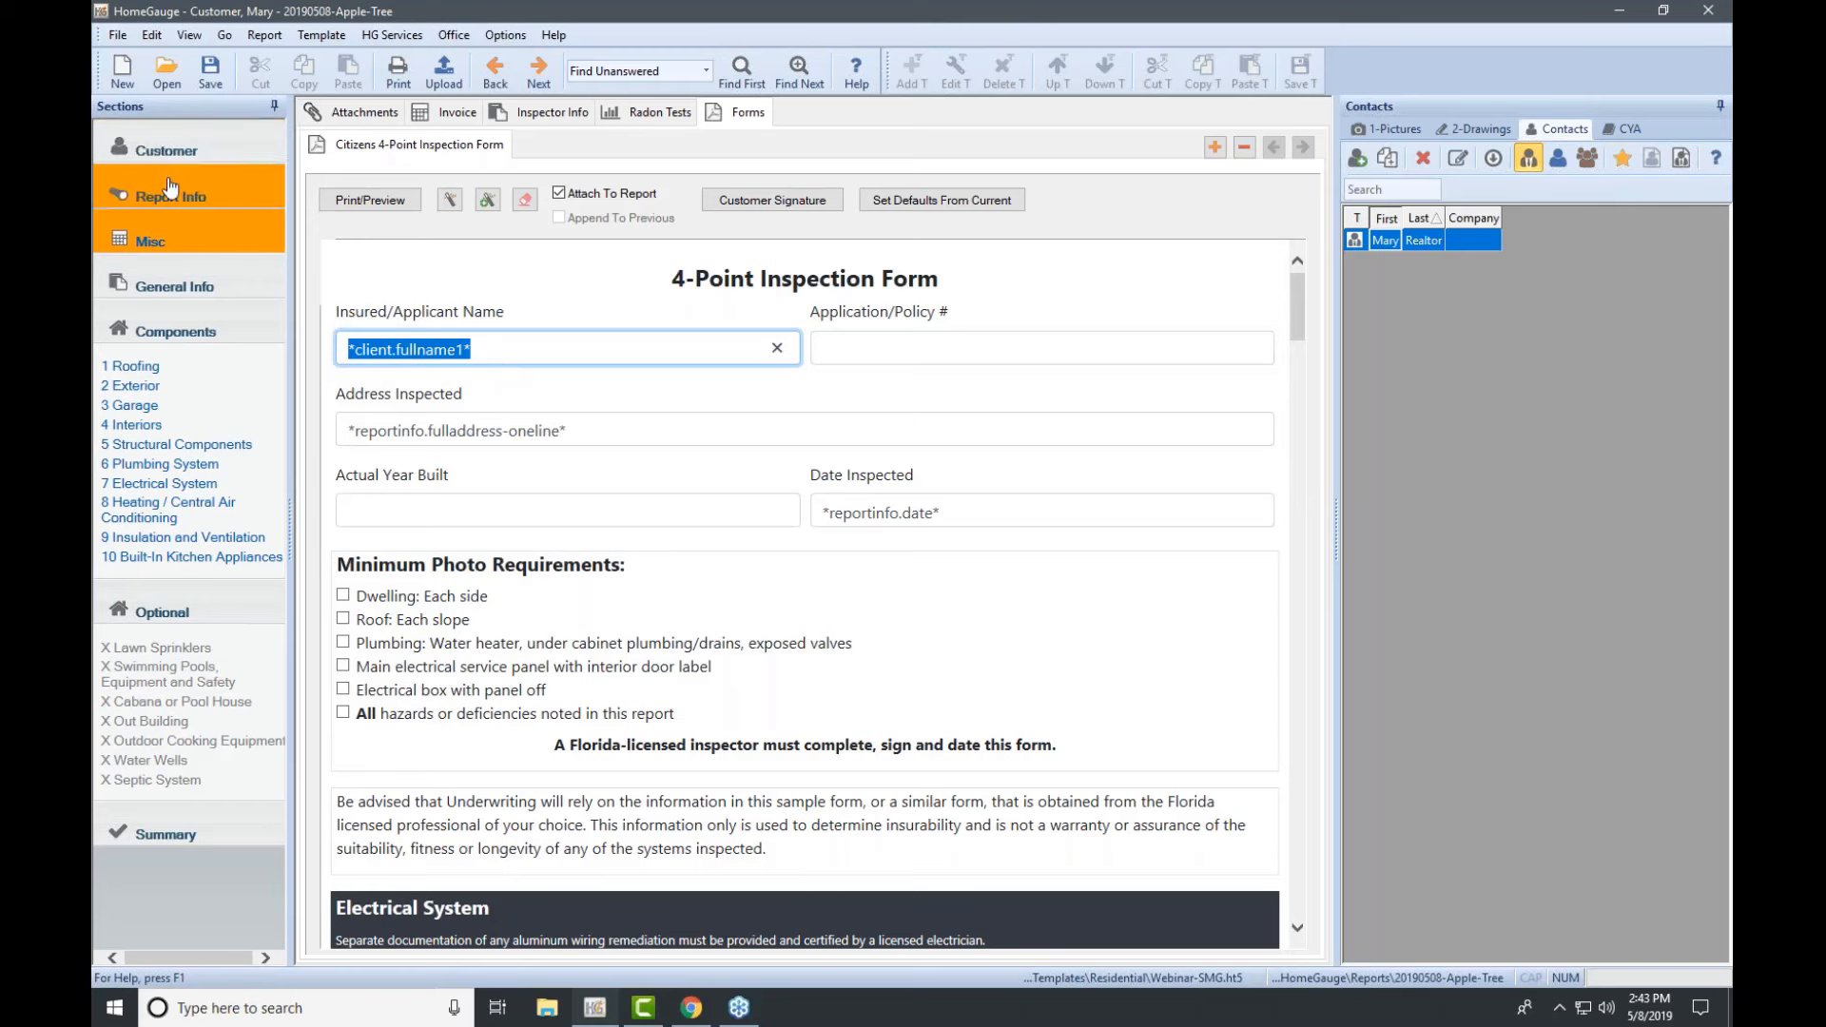
click(552, 318)
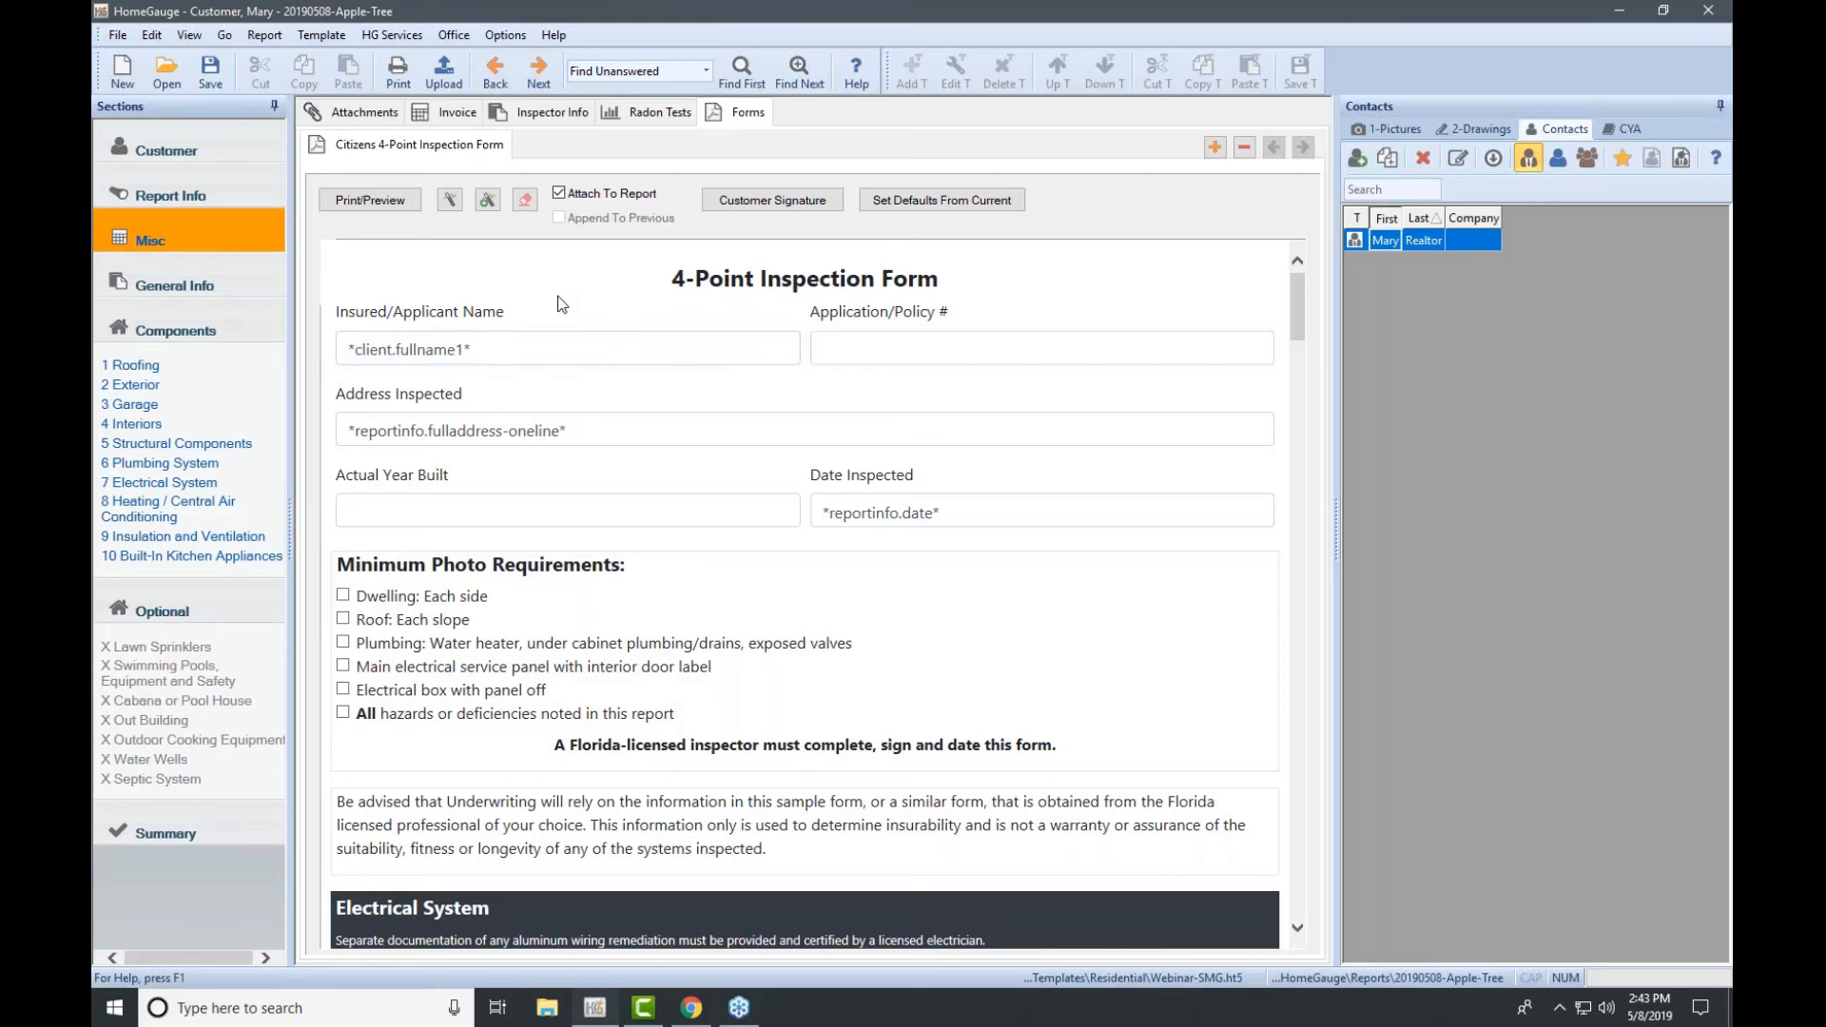
Step: Remove the Citizens 4-Point Inspection Form from the report, confirming the removal
scroll(733, 750, down, 5)
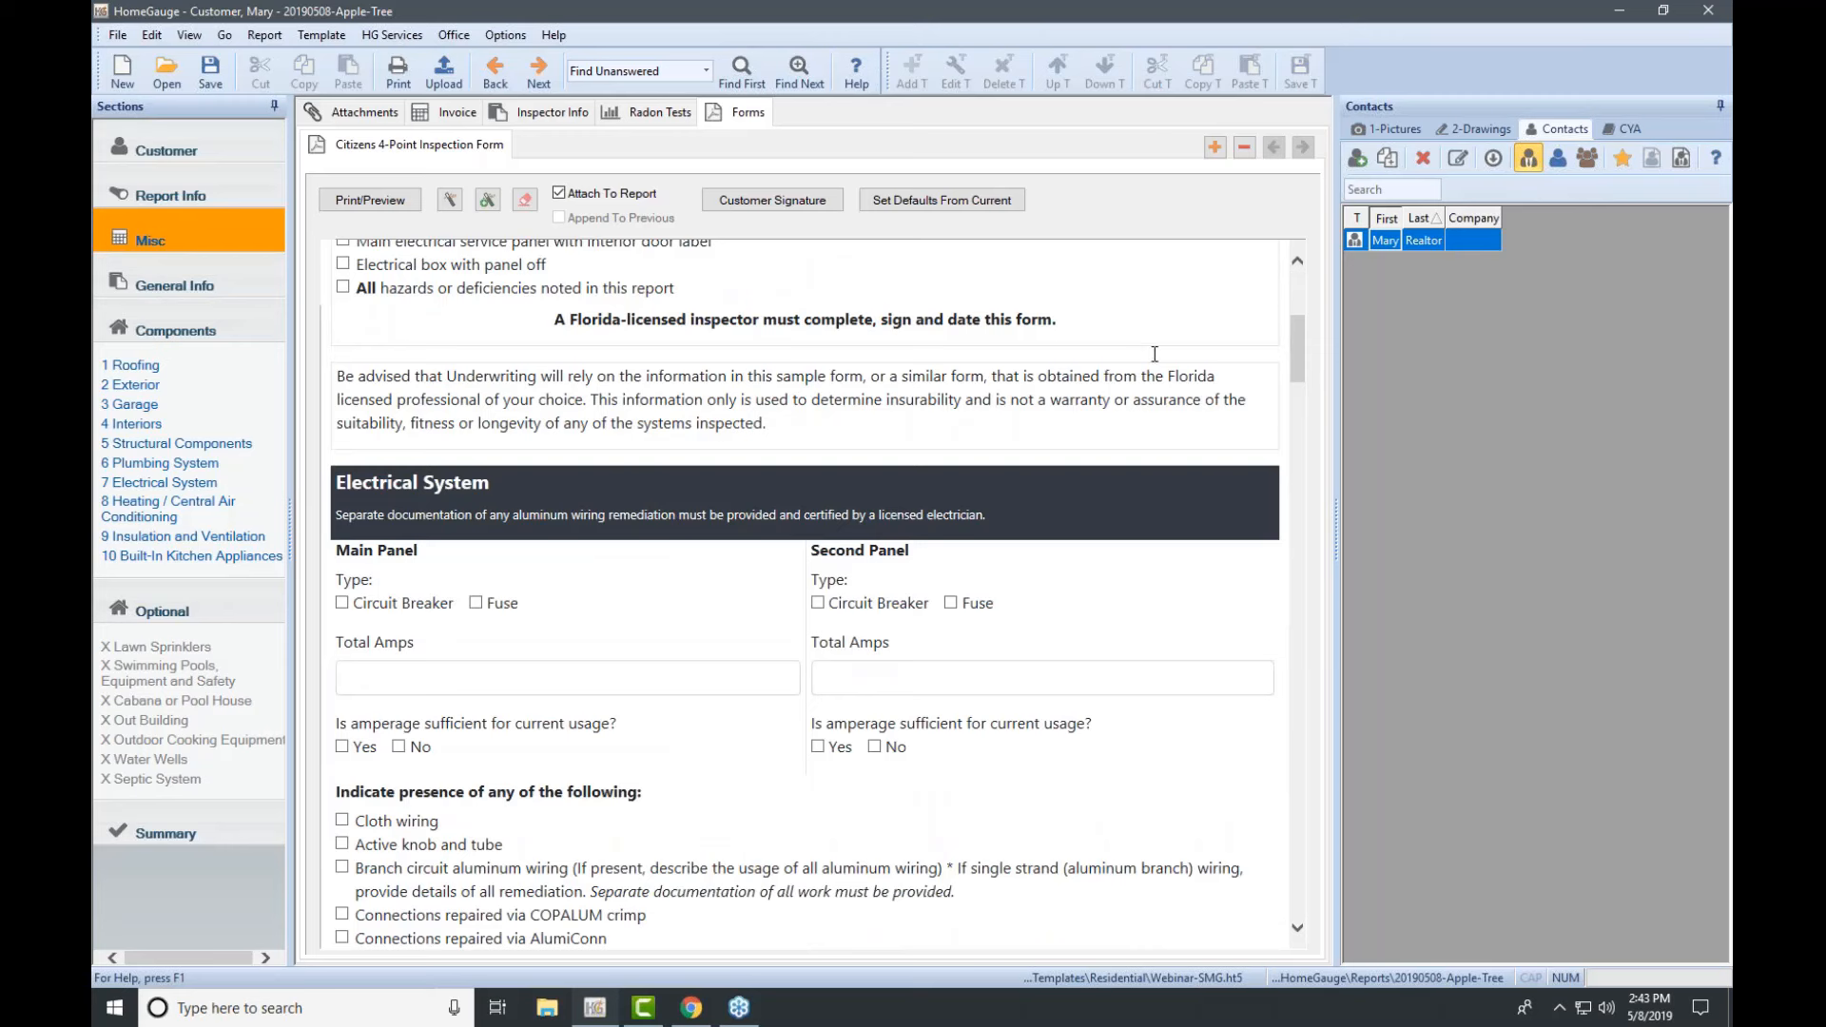
click(1244, 148)
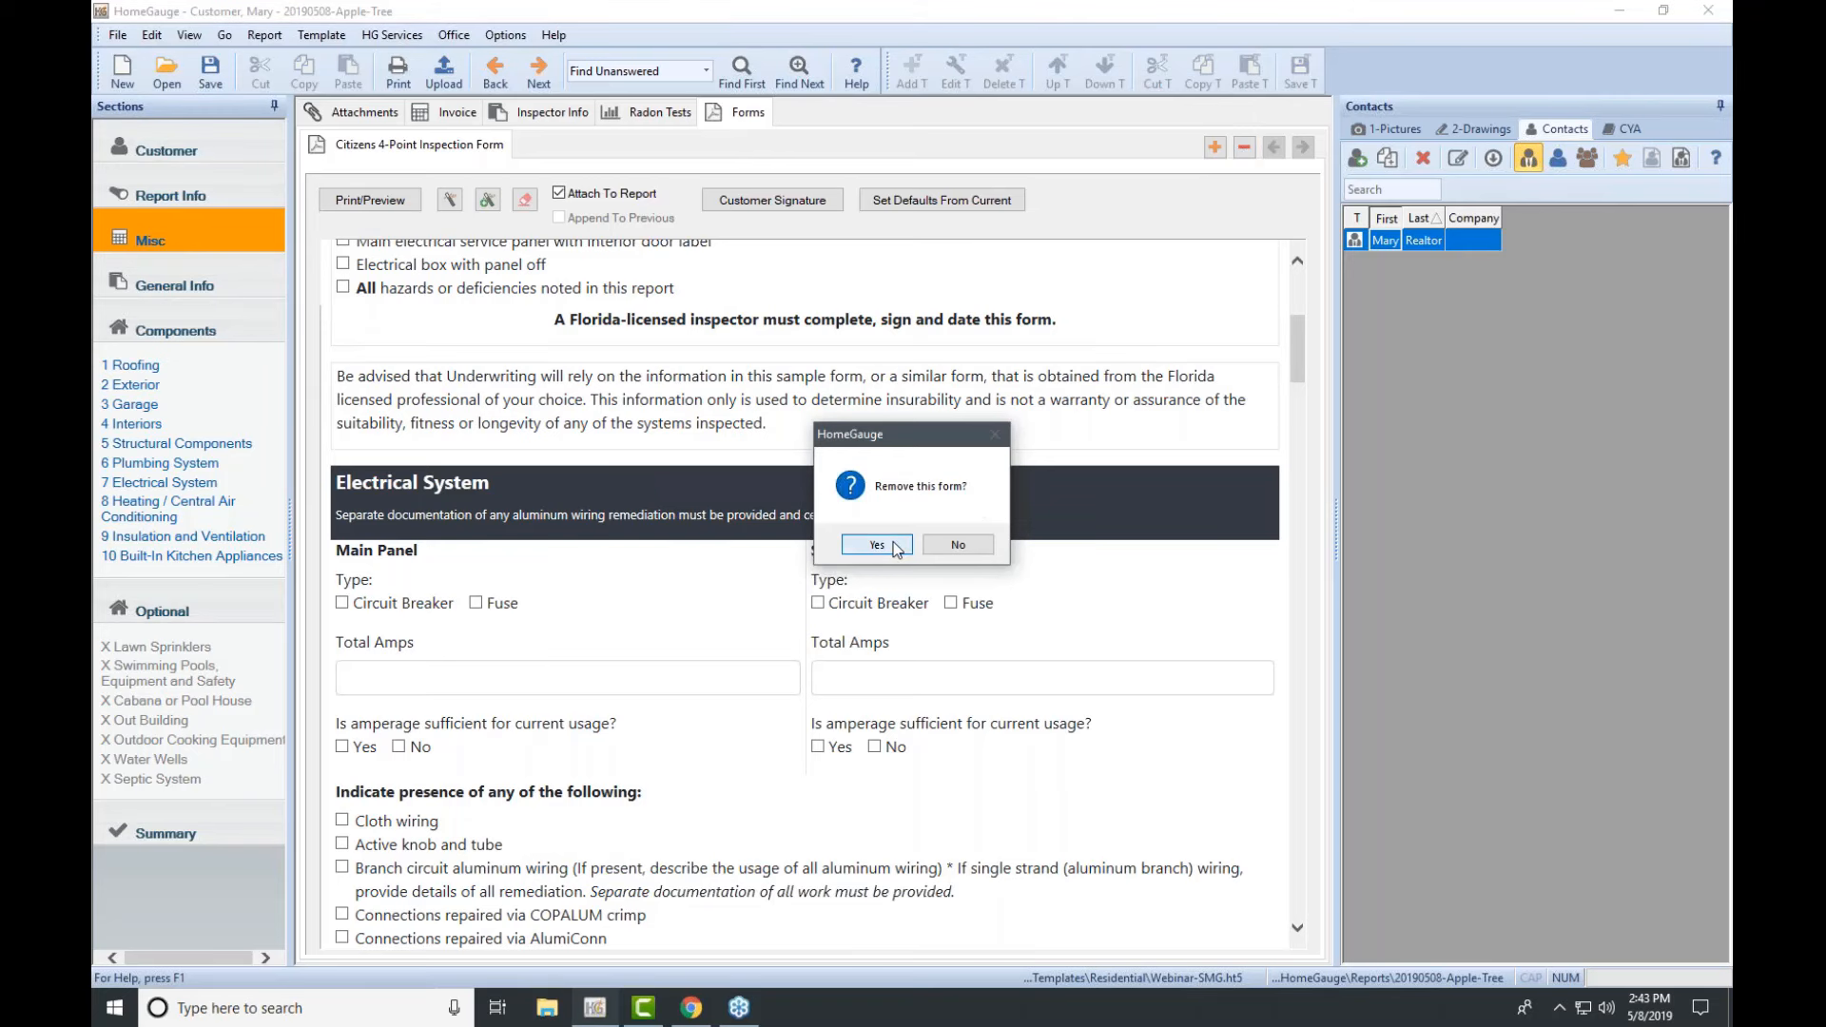
click(875, 545)
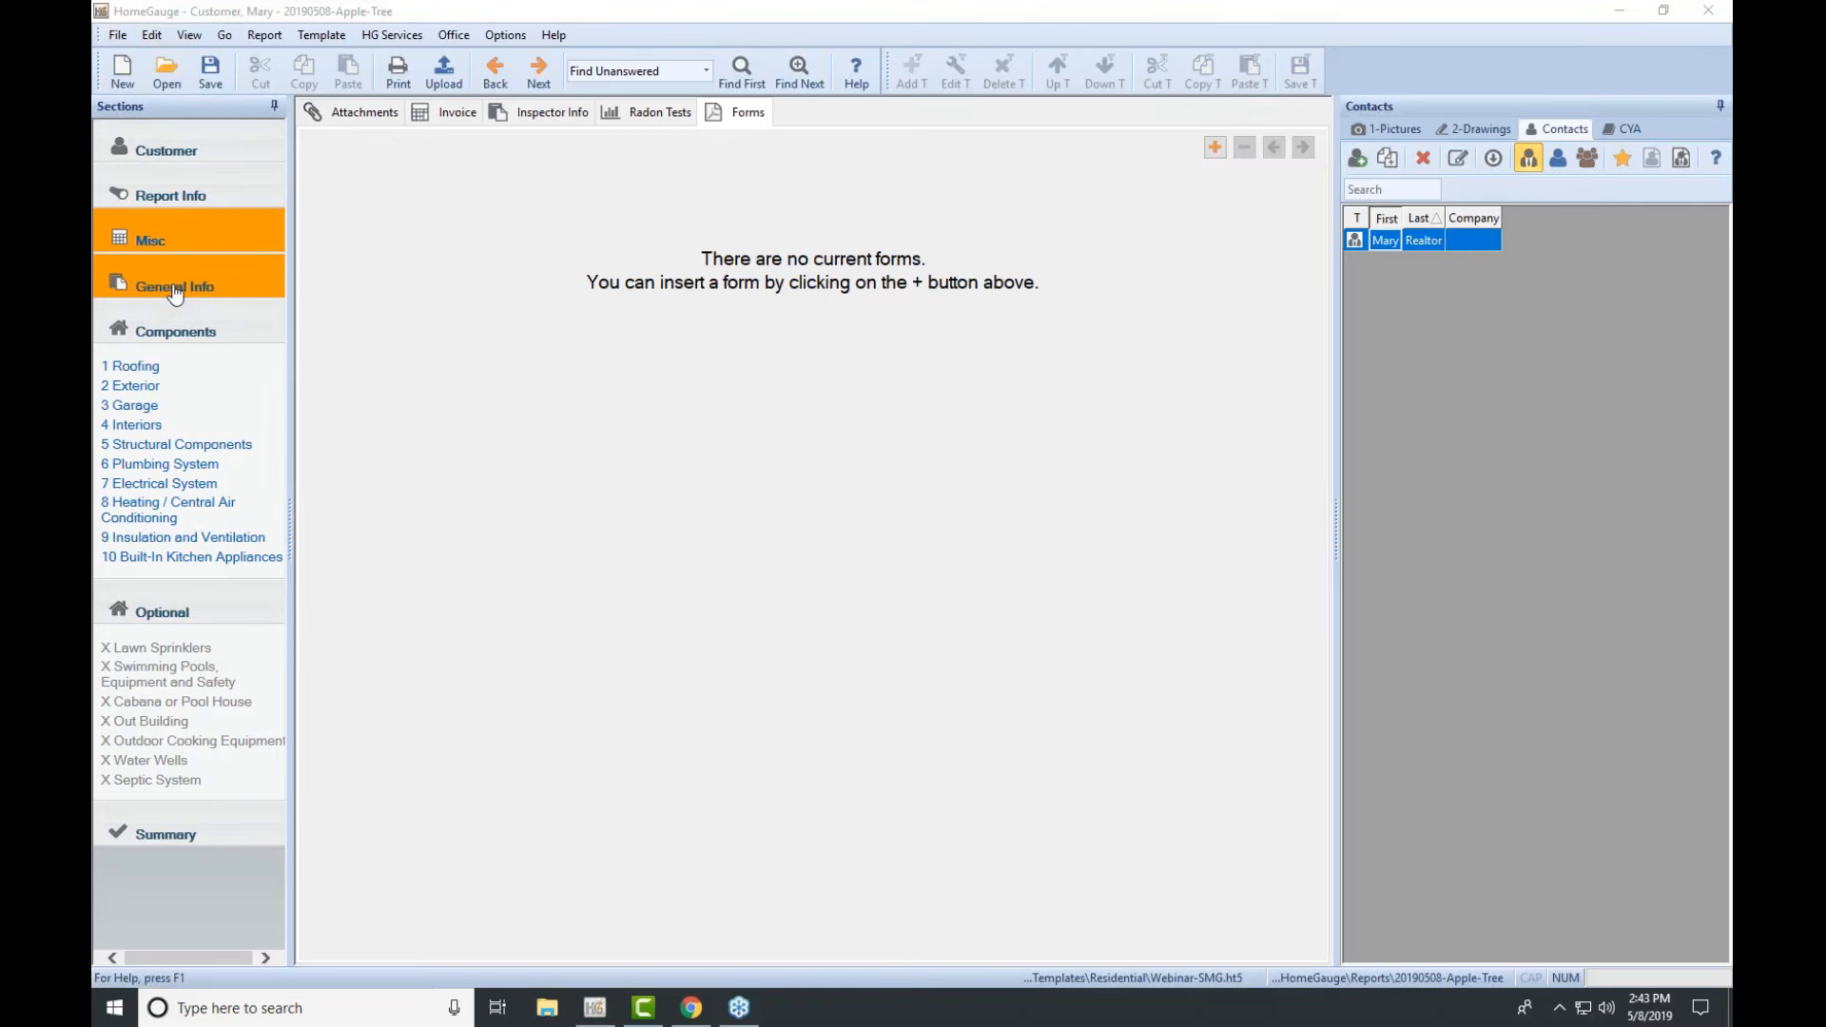
Step: Go to General Info and copy the Comment Key definitions from the report introduction
click(174, 287)
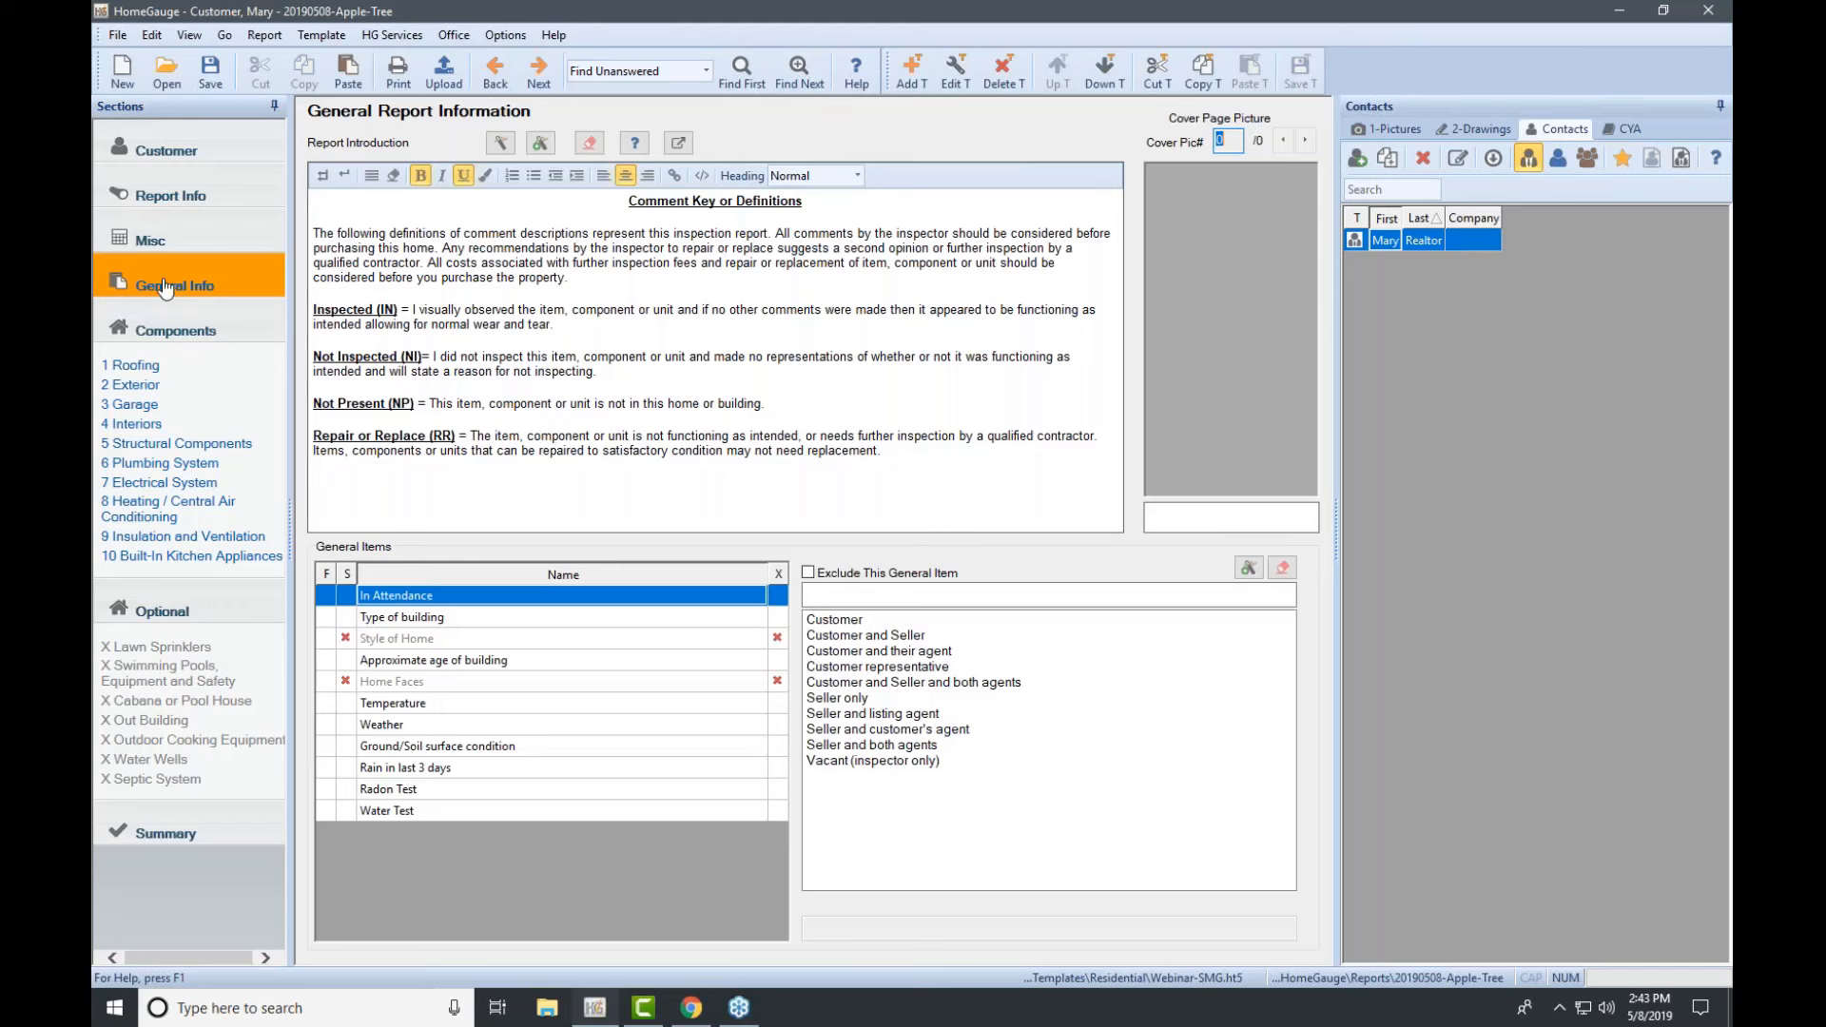
drag(629, 200, 943, 461)
key(ctrl+c)
click(928, 438)
click(390, 357)
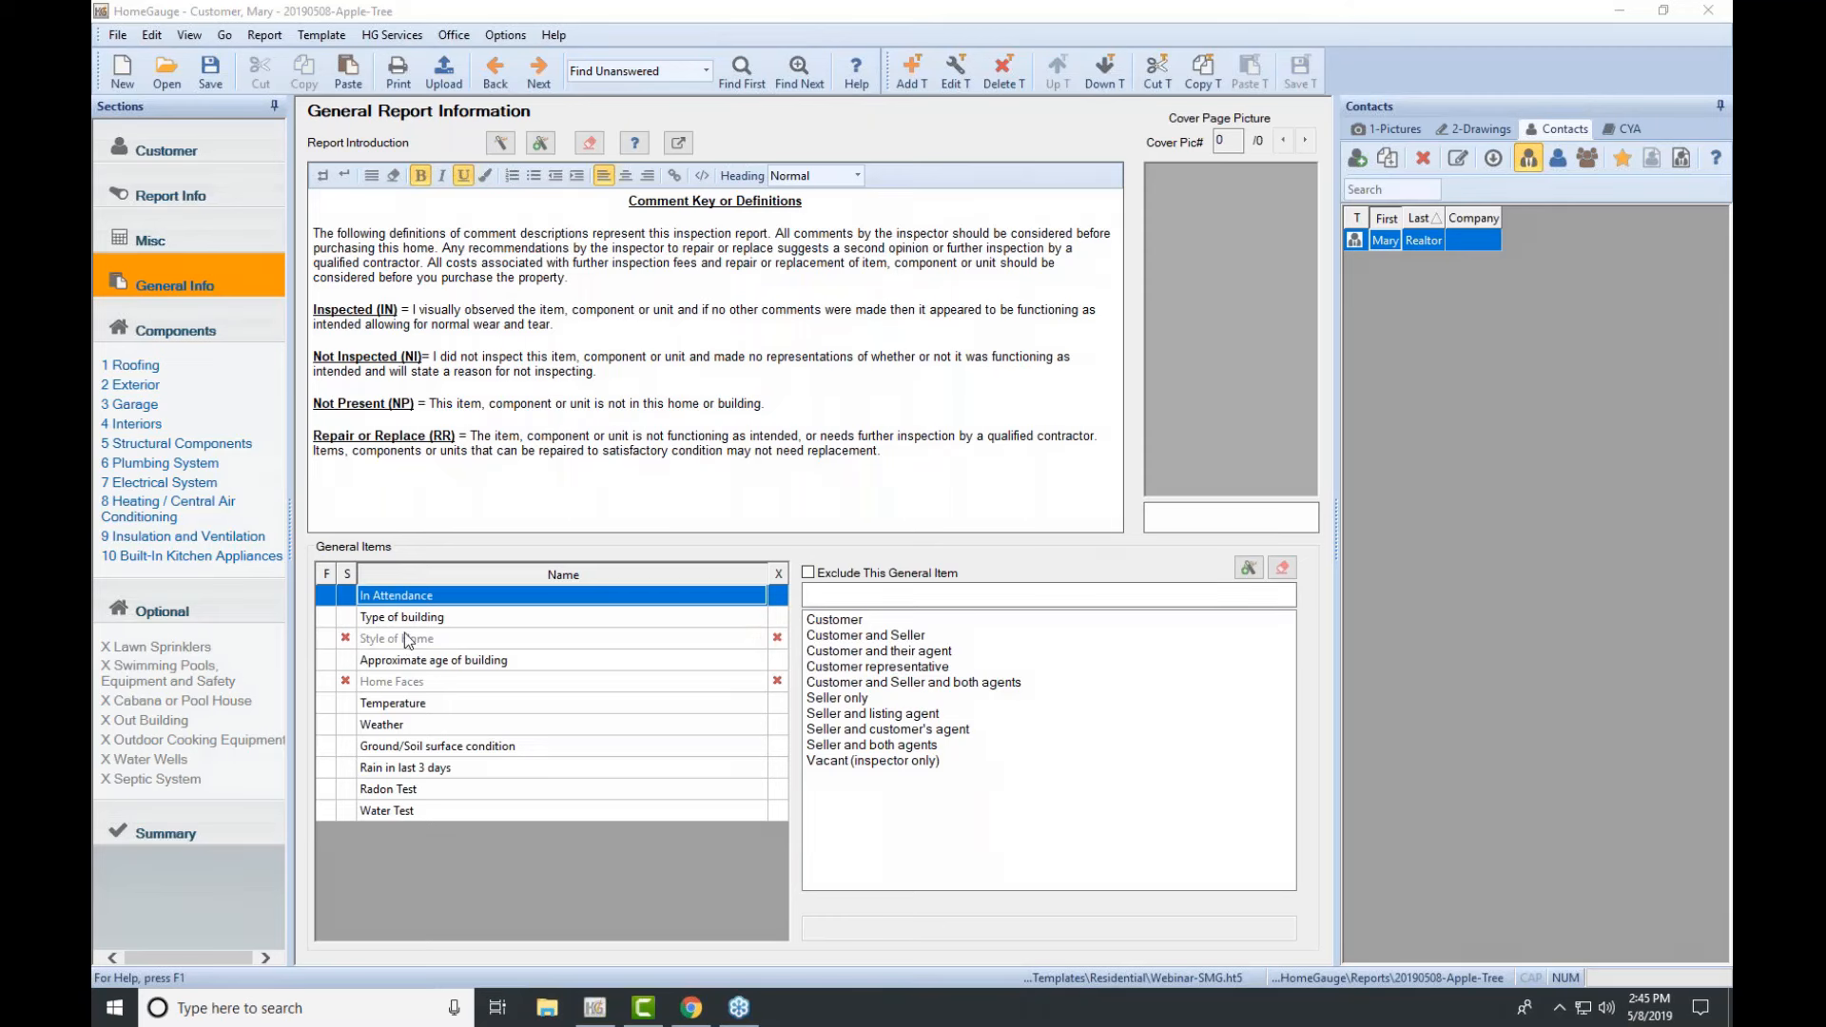
Step: Include Style of Home answered Ranch, and exclude the Radon Test and Water Test items
click(778, 643)
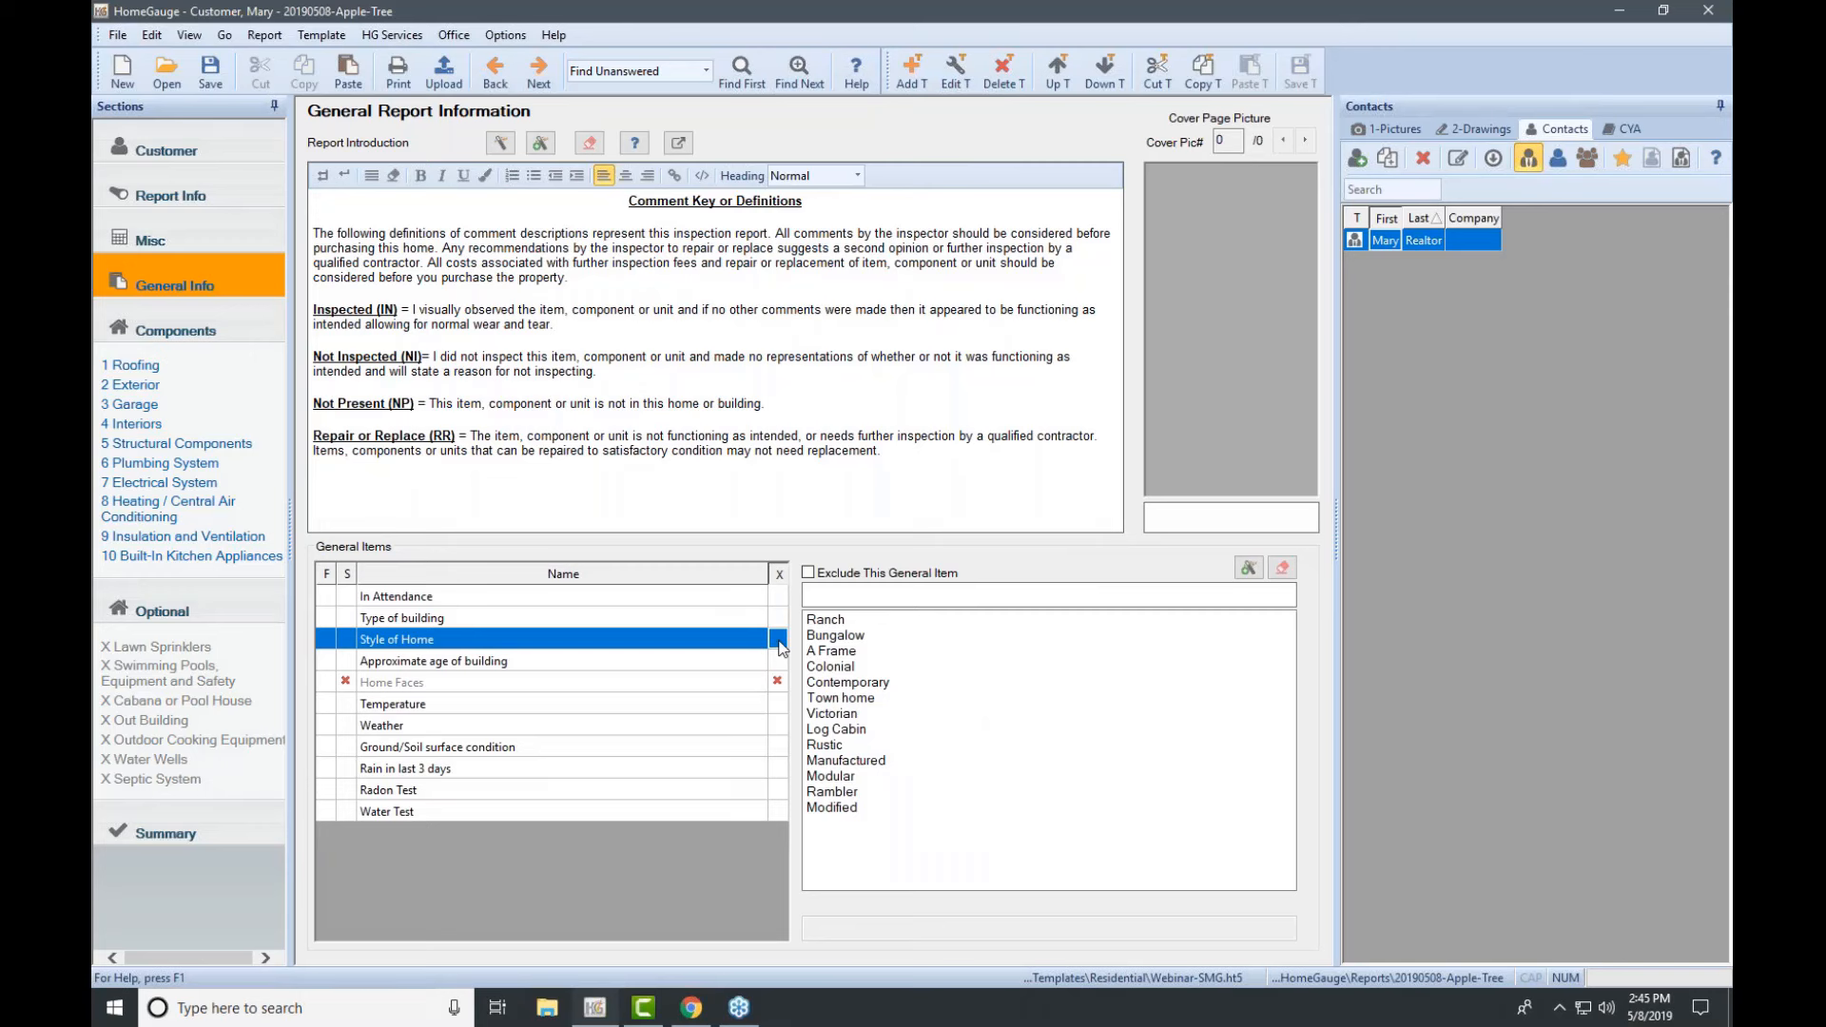
click(826, 620)
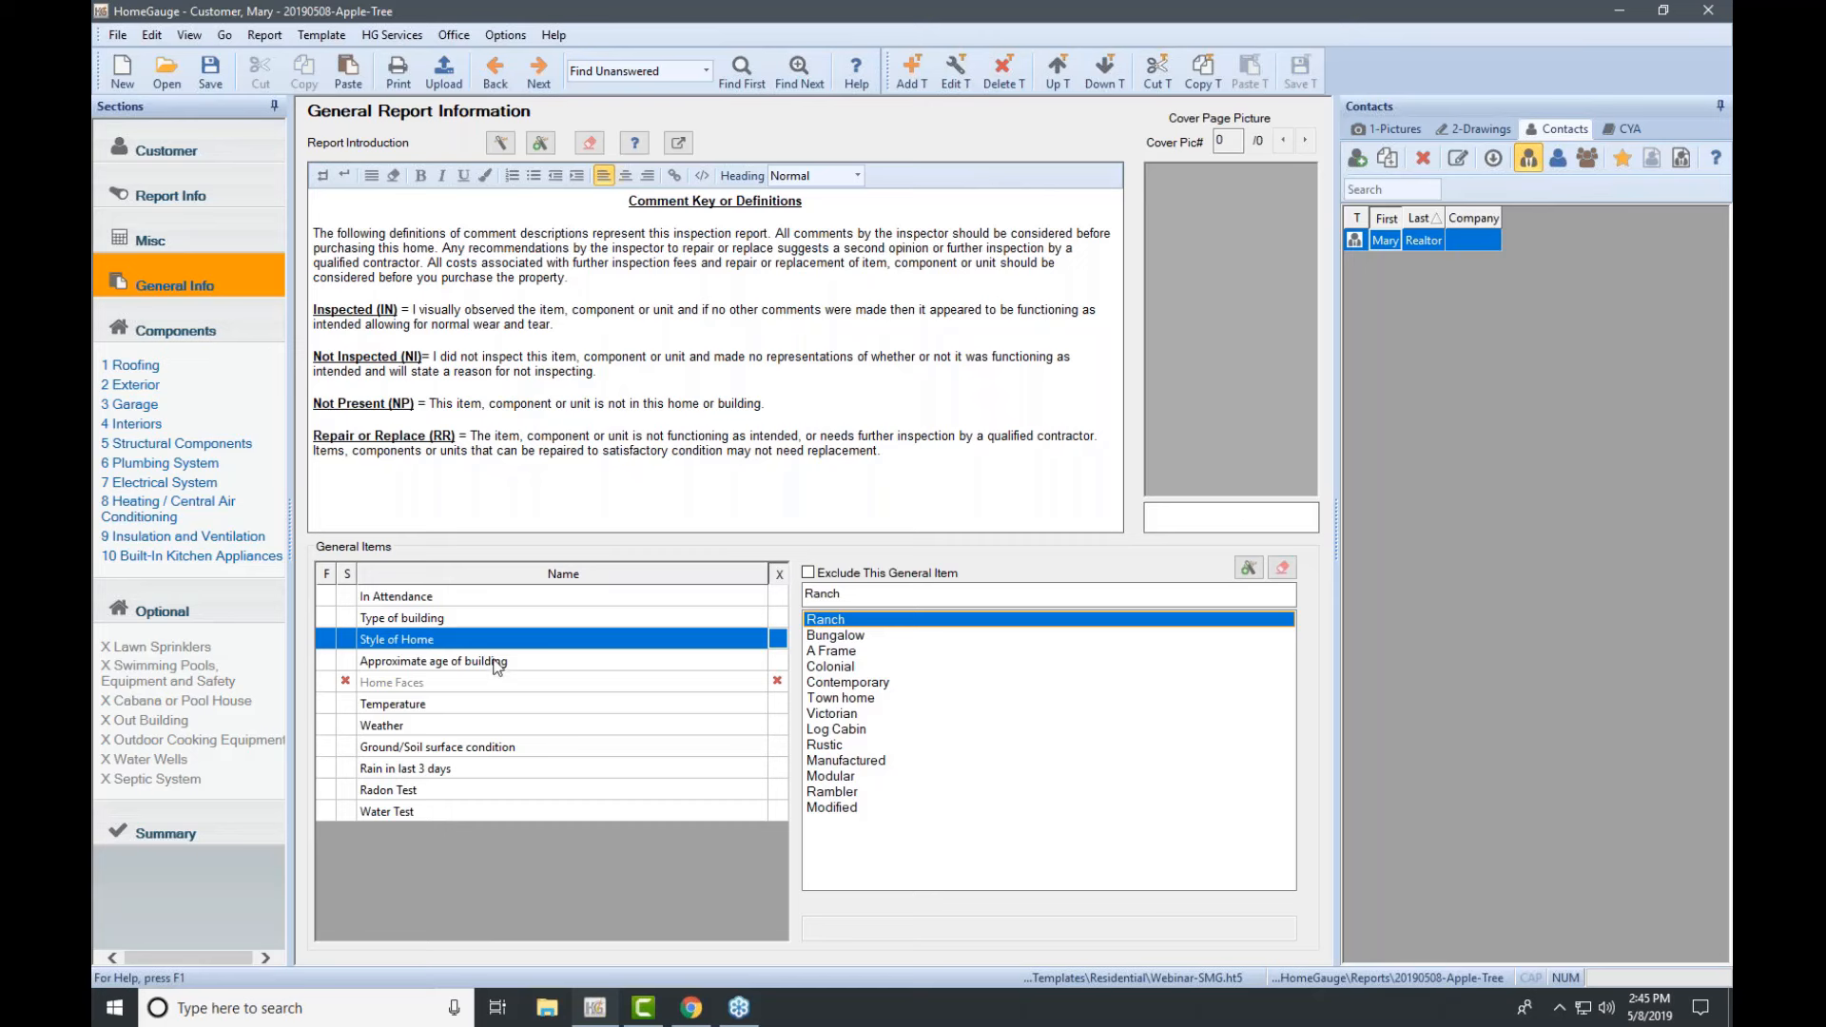
click(437, 789)
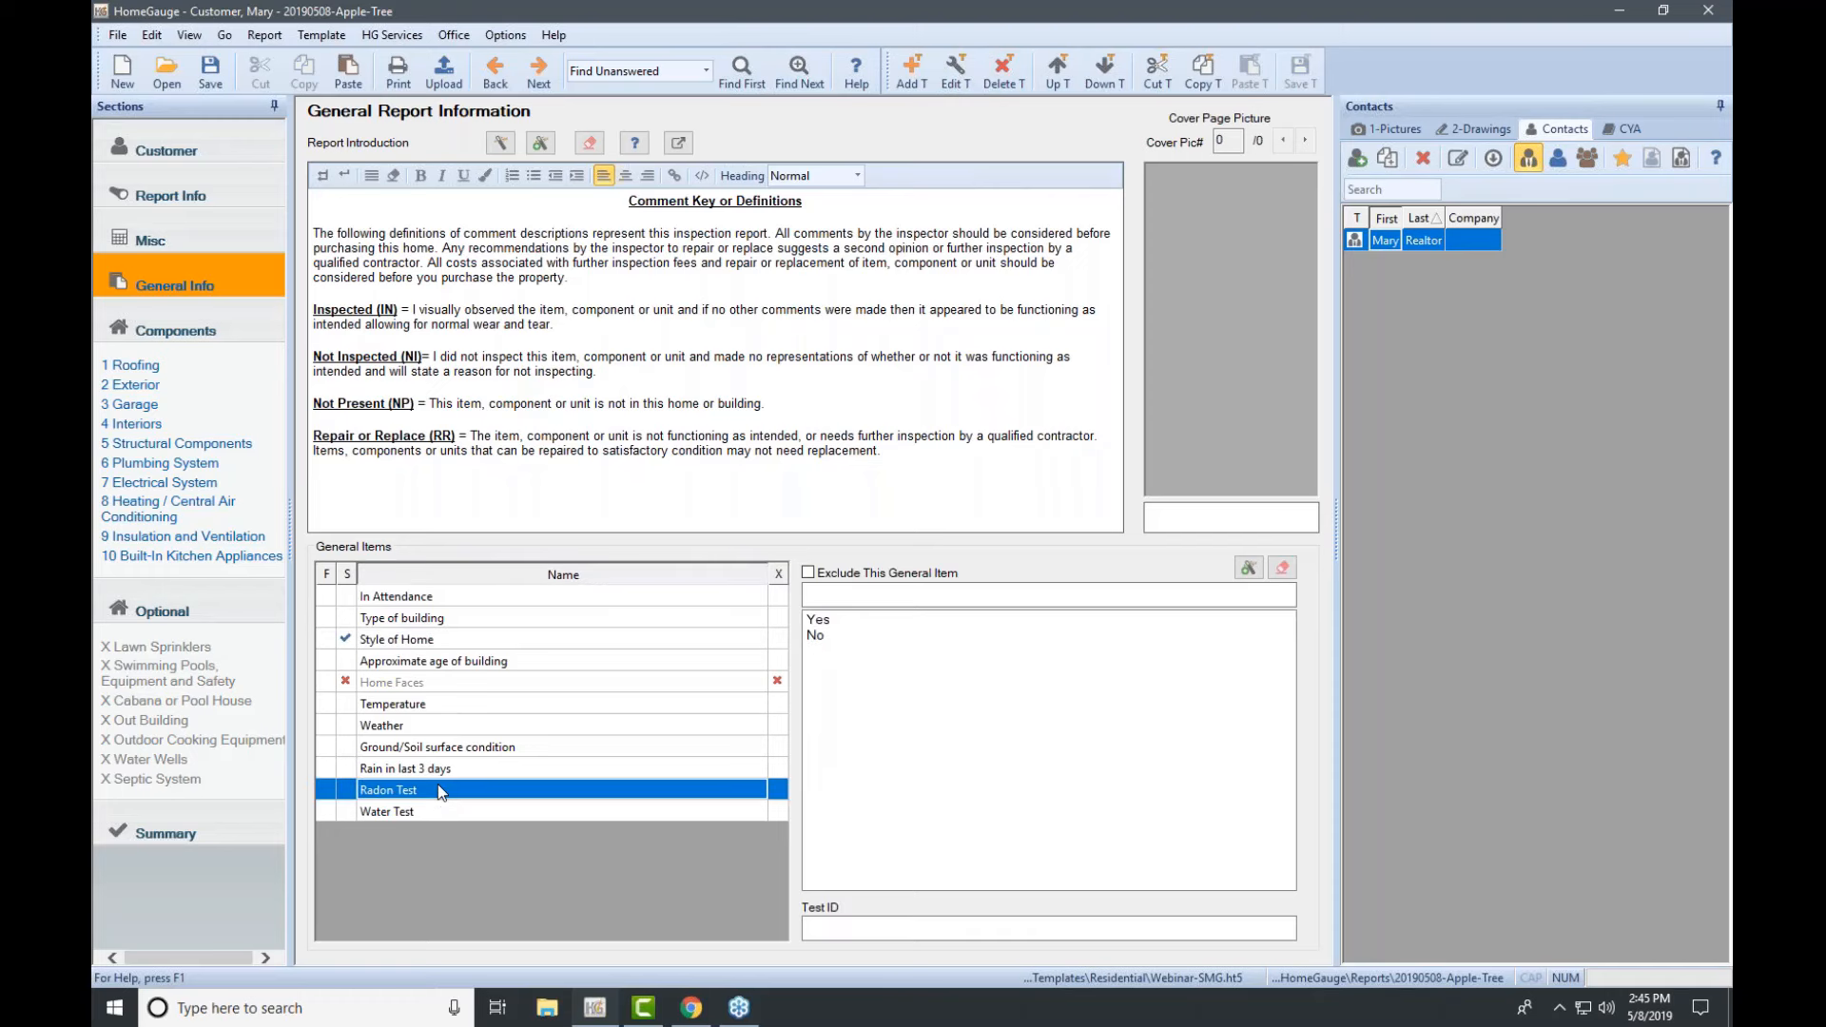
click(782, 791)
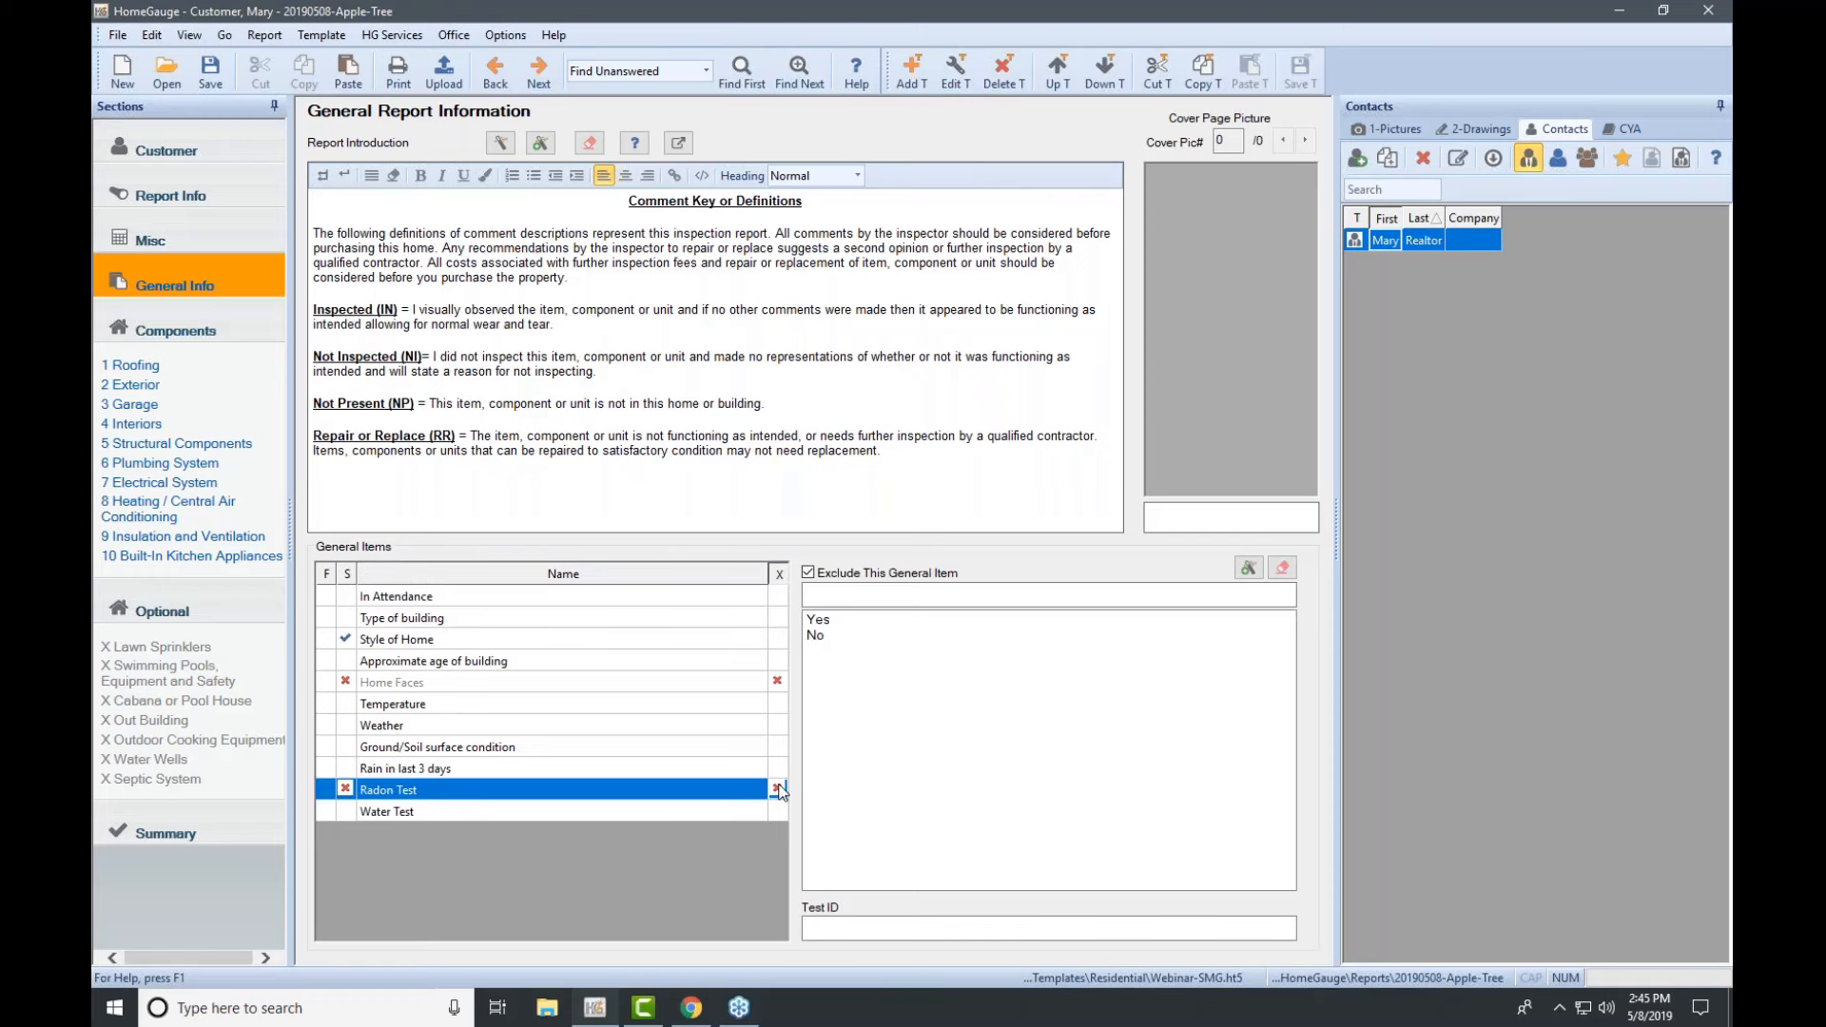
click(780, 811)
click(778, 814)
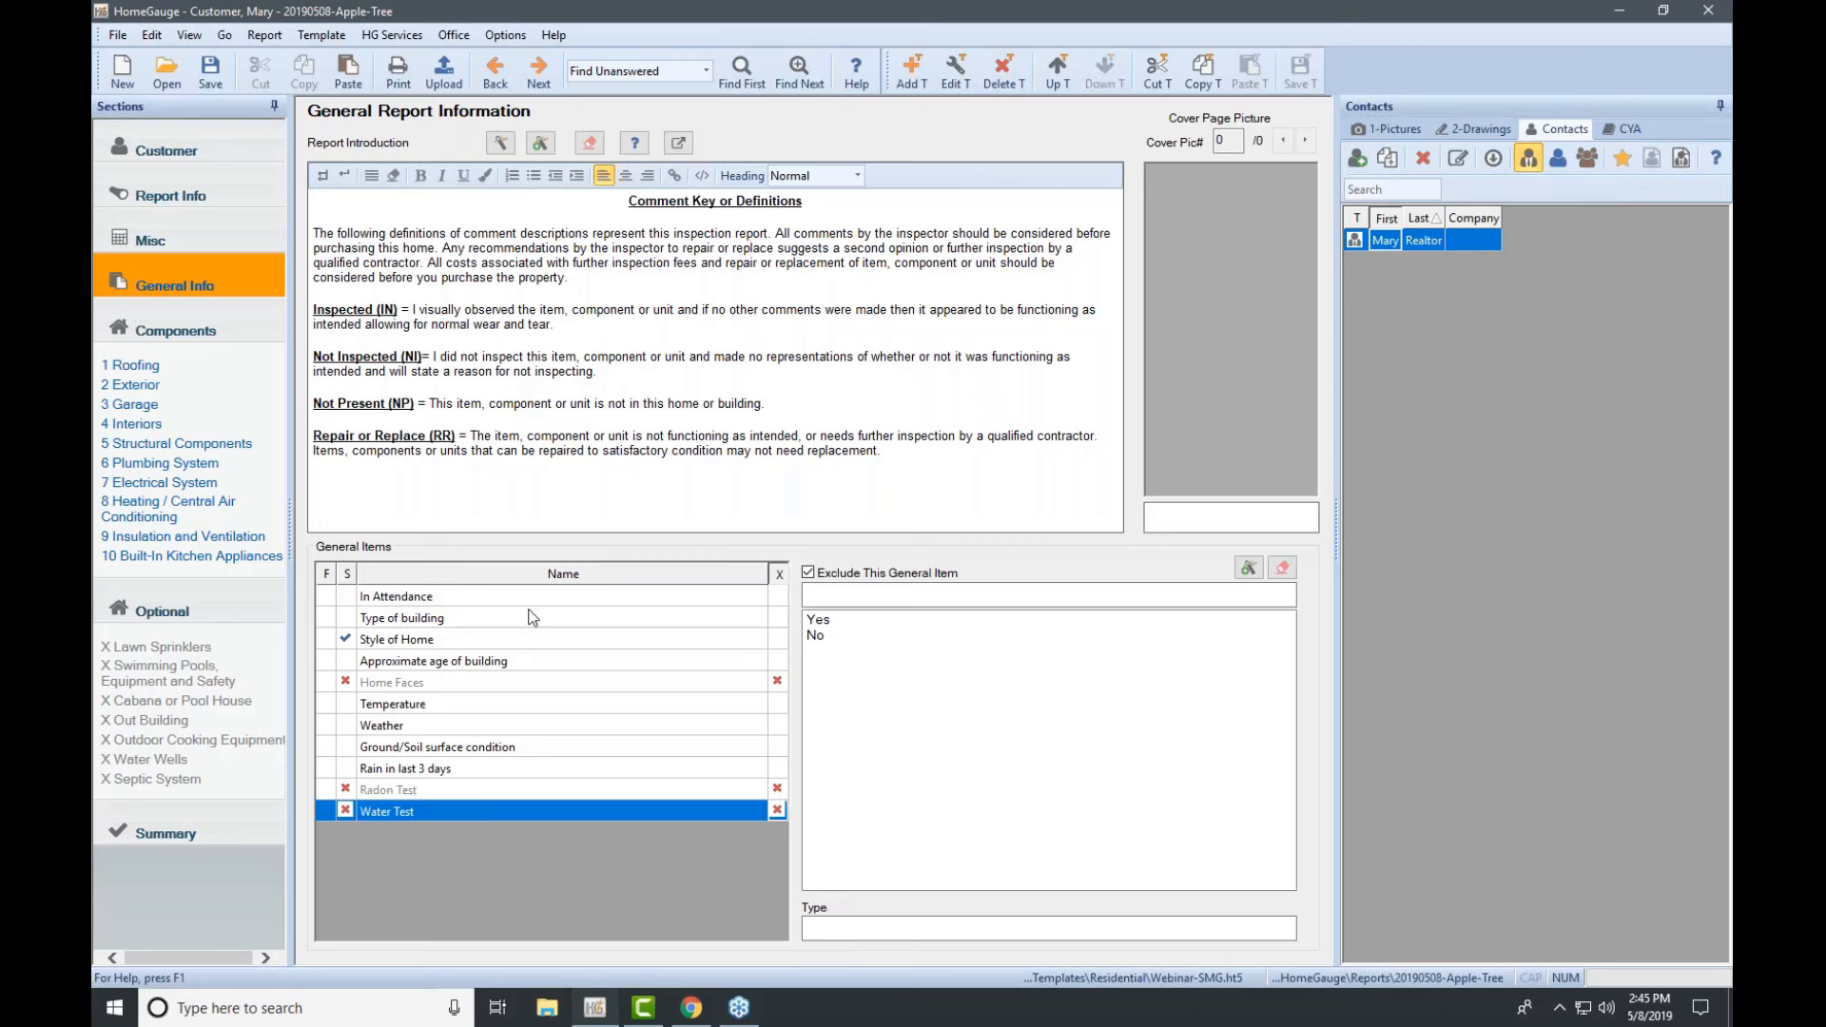
click(413, 599)
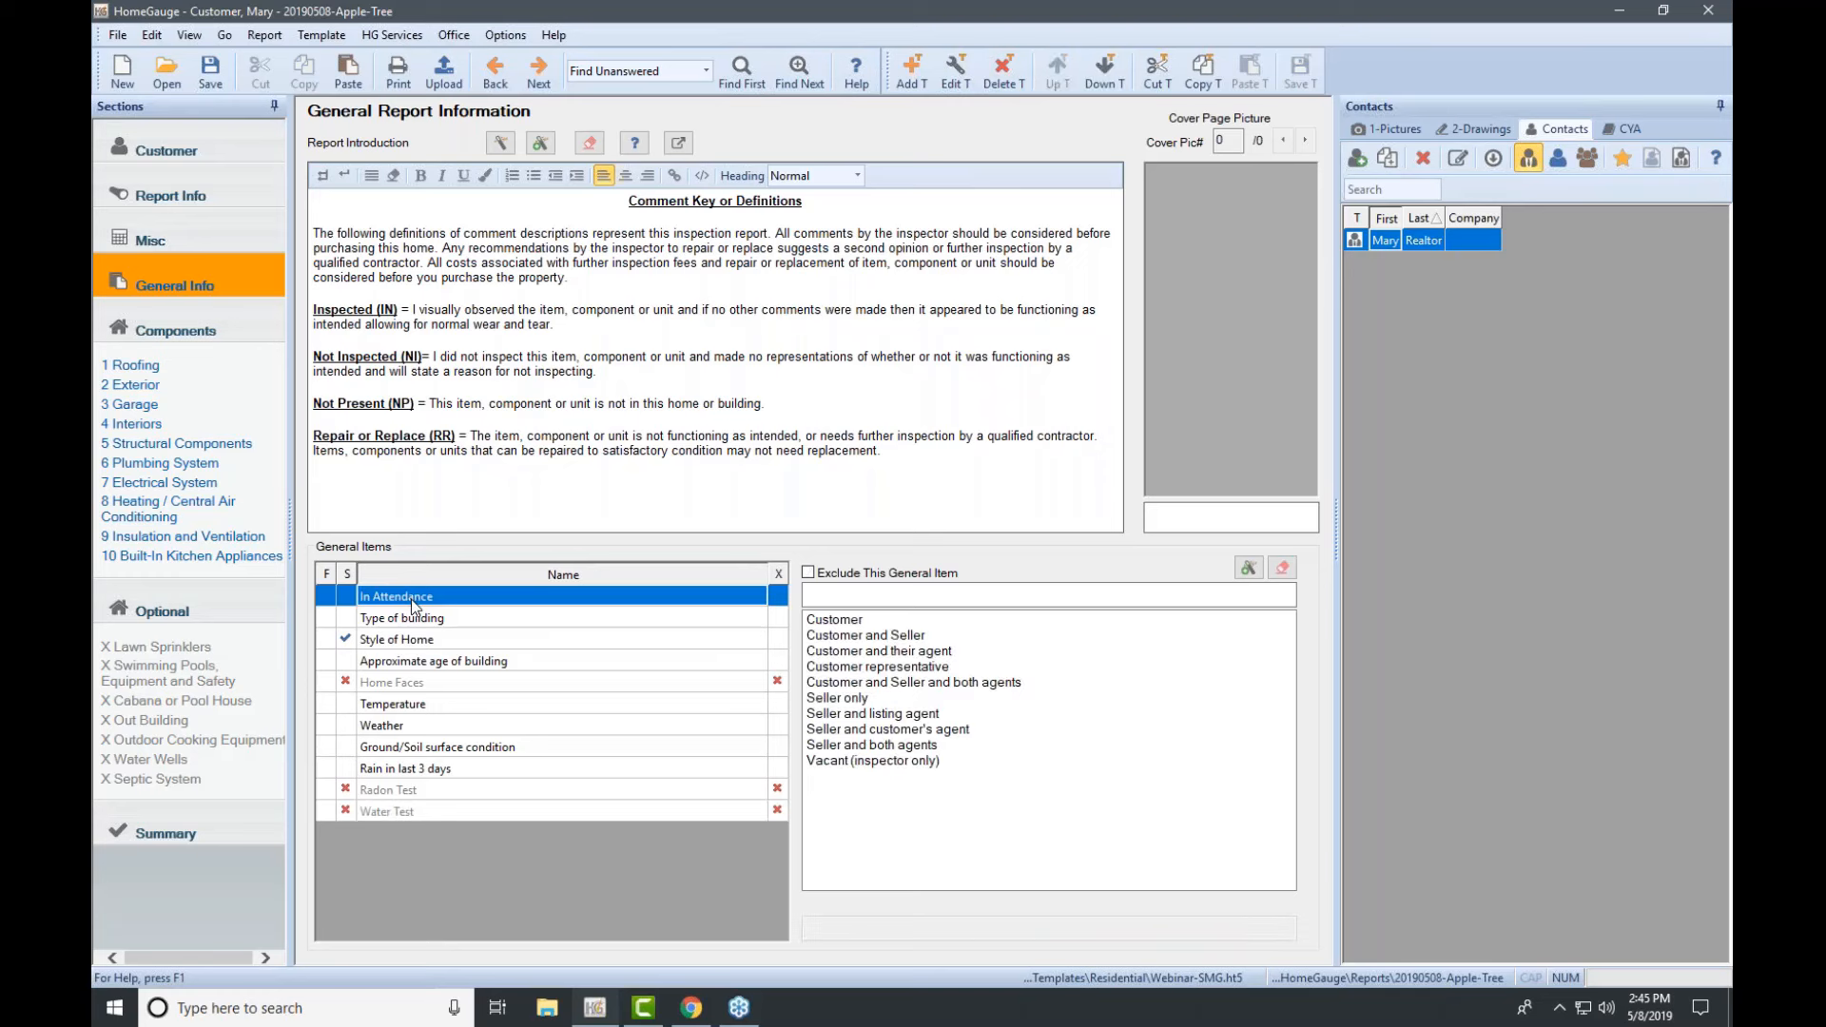
Step: Answer In Attendance 'Customer and their agent', building type Single Family (1 story), age Under 5 Years
click(856, 650)
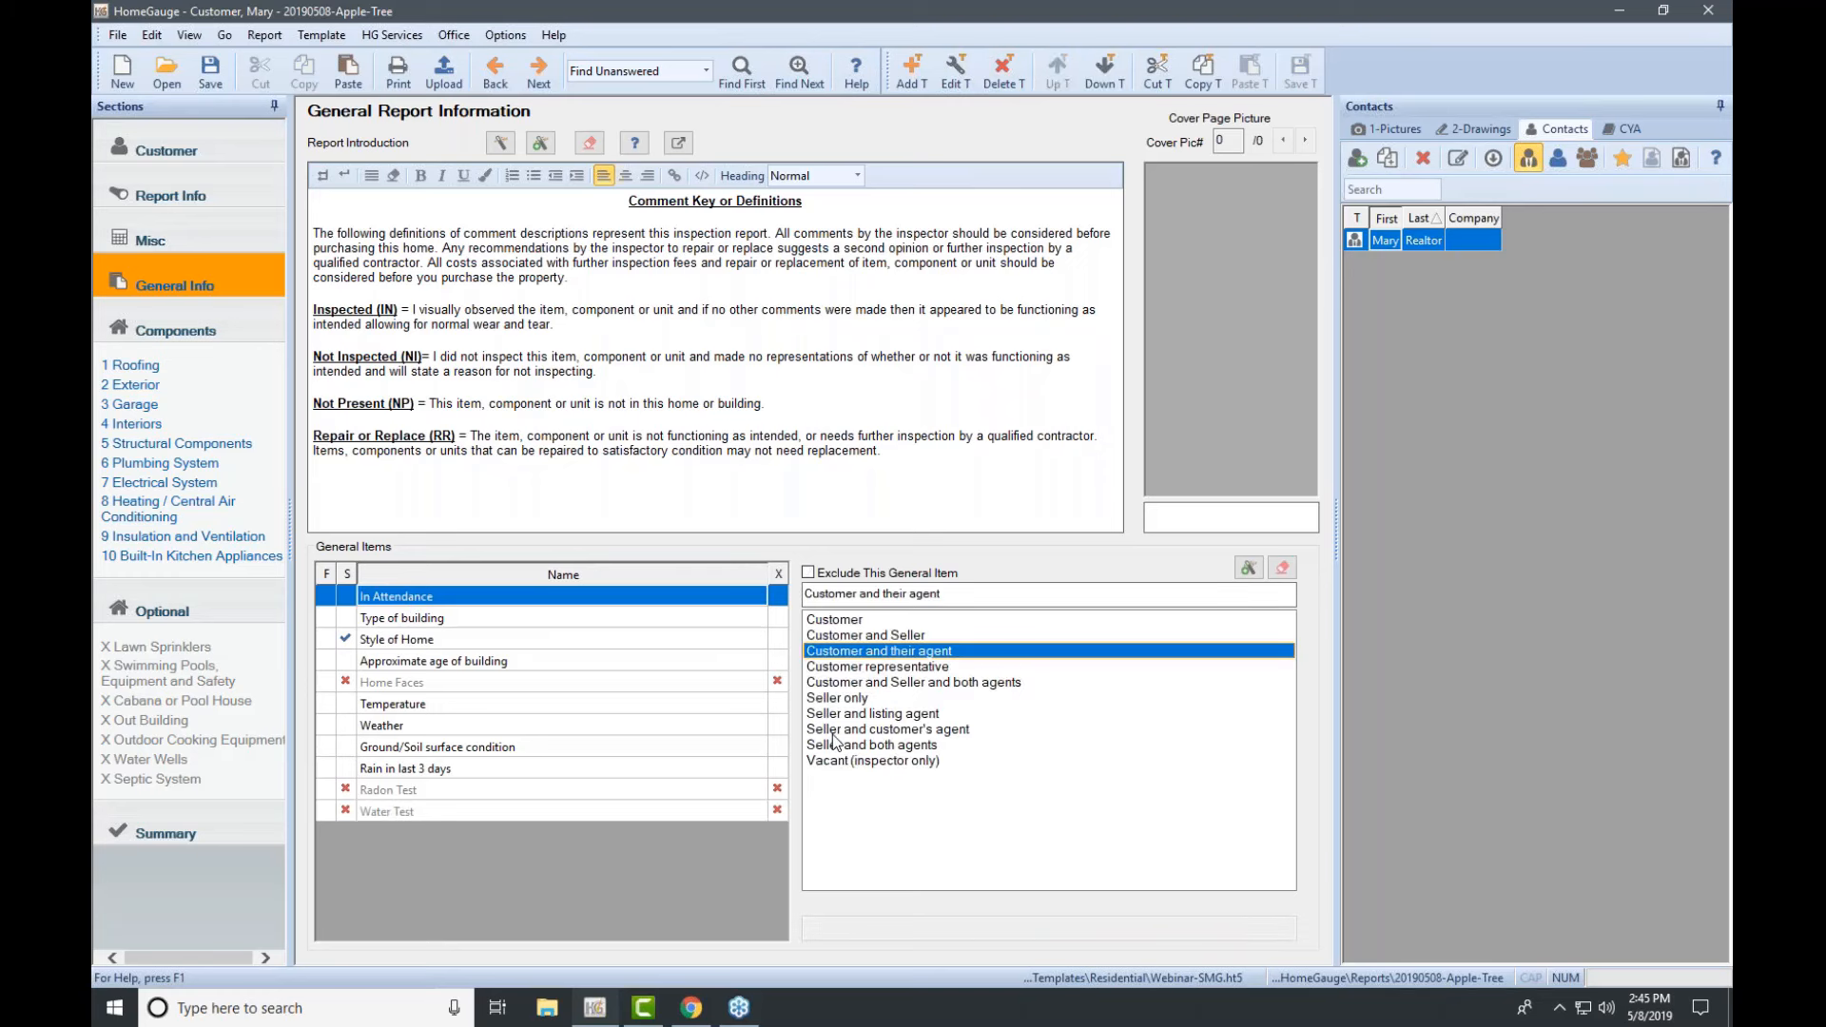
click(501, 620)
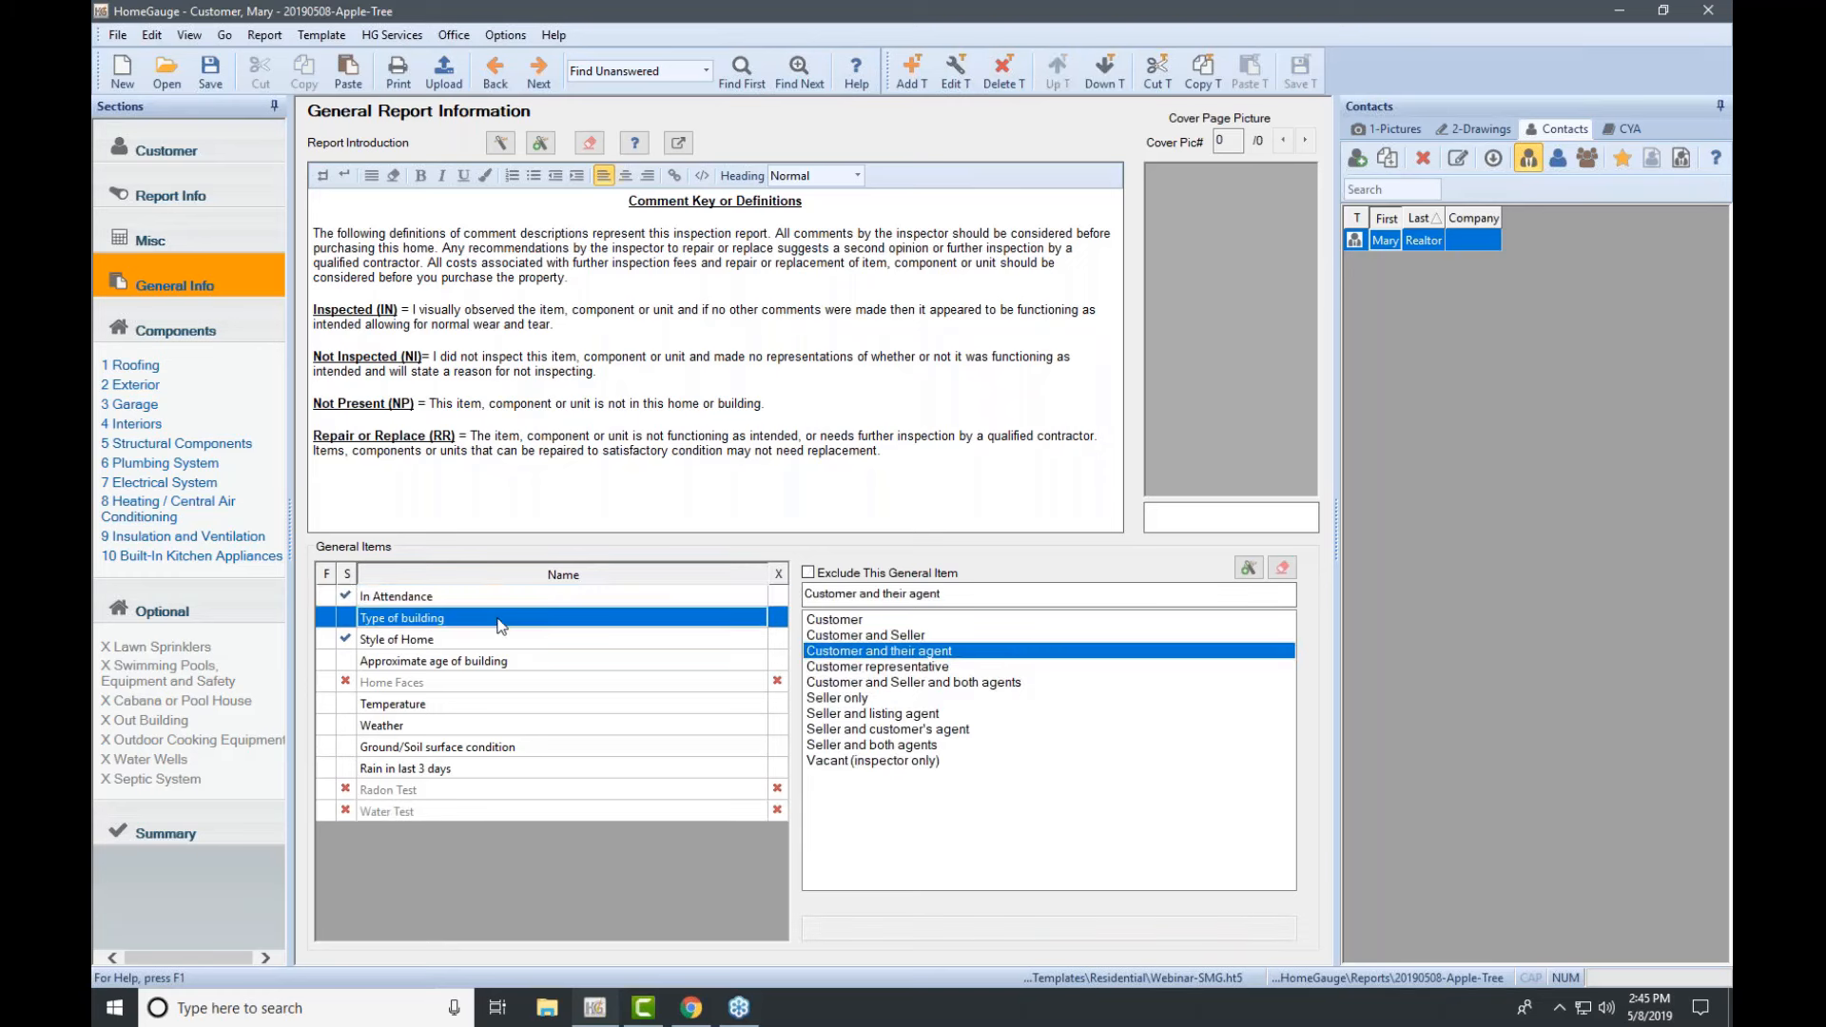
click(867, 620)
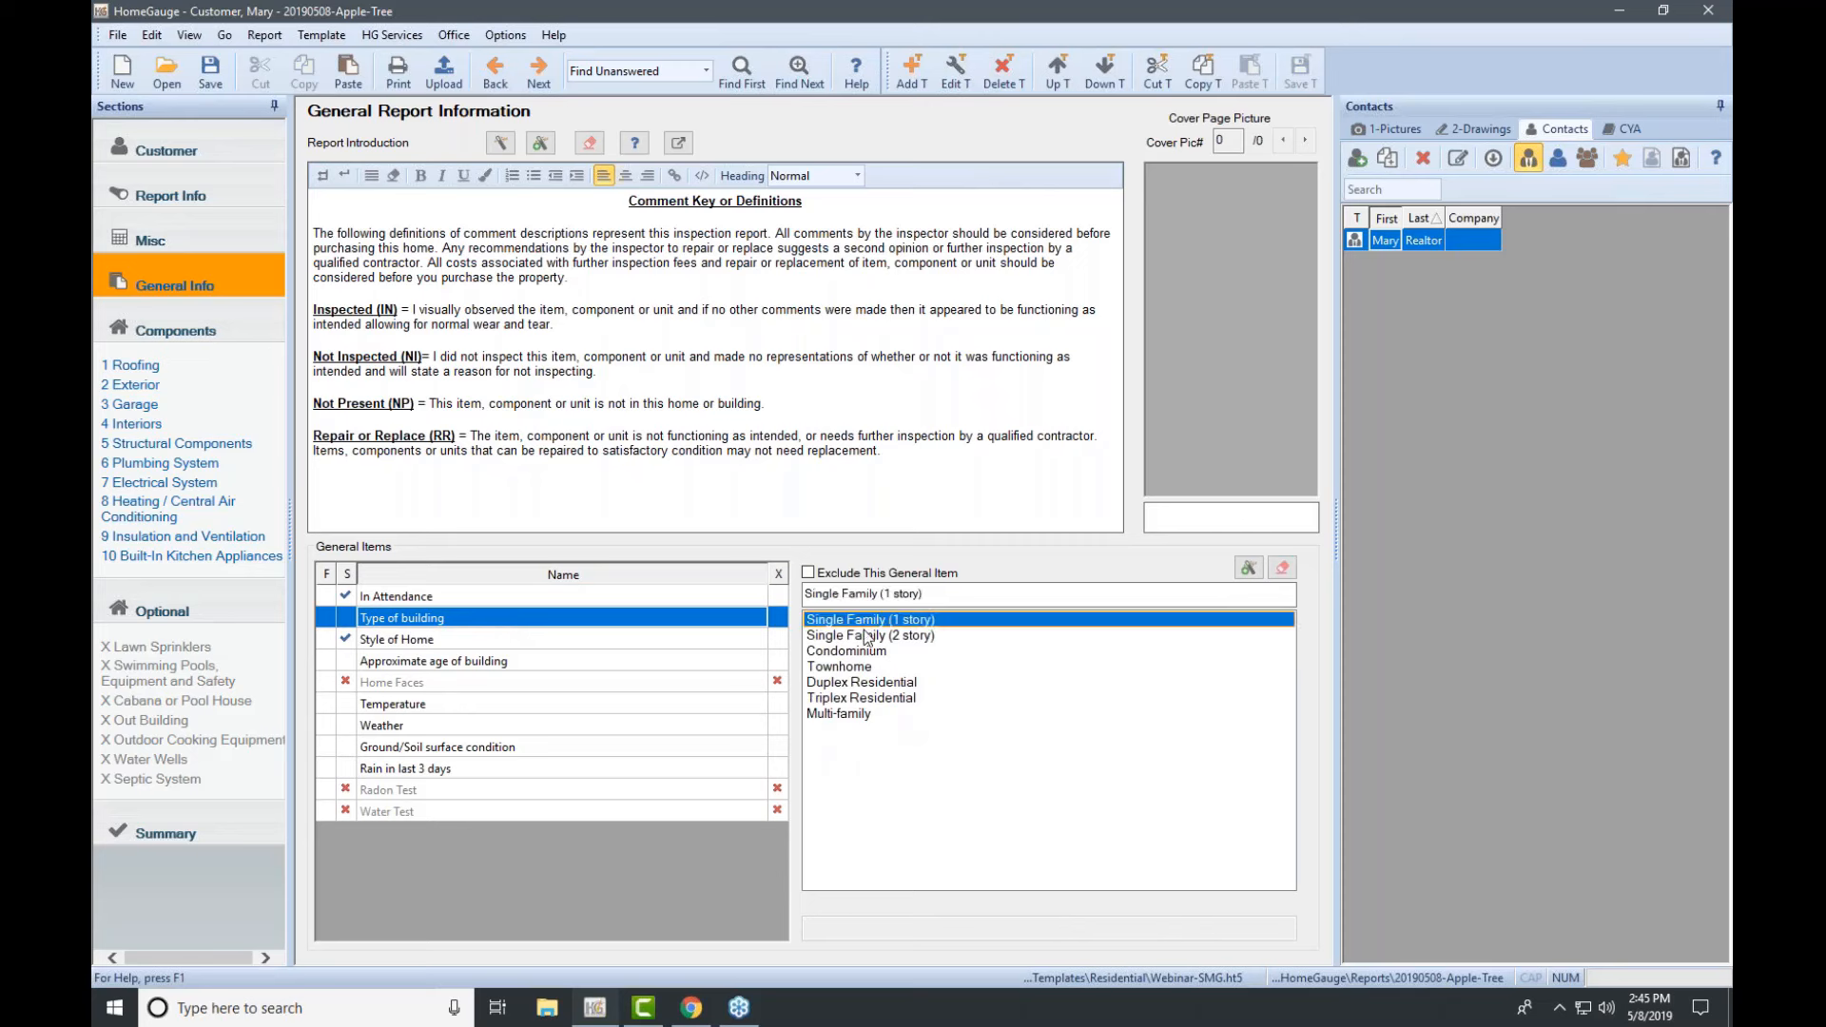
click(490, 663)
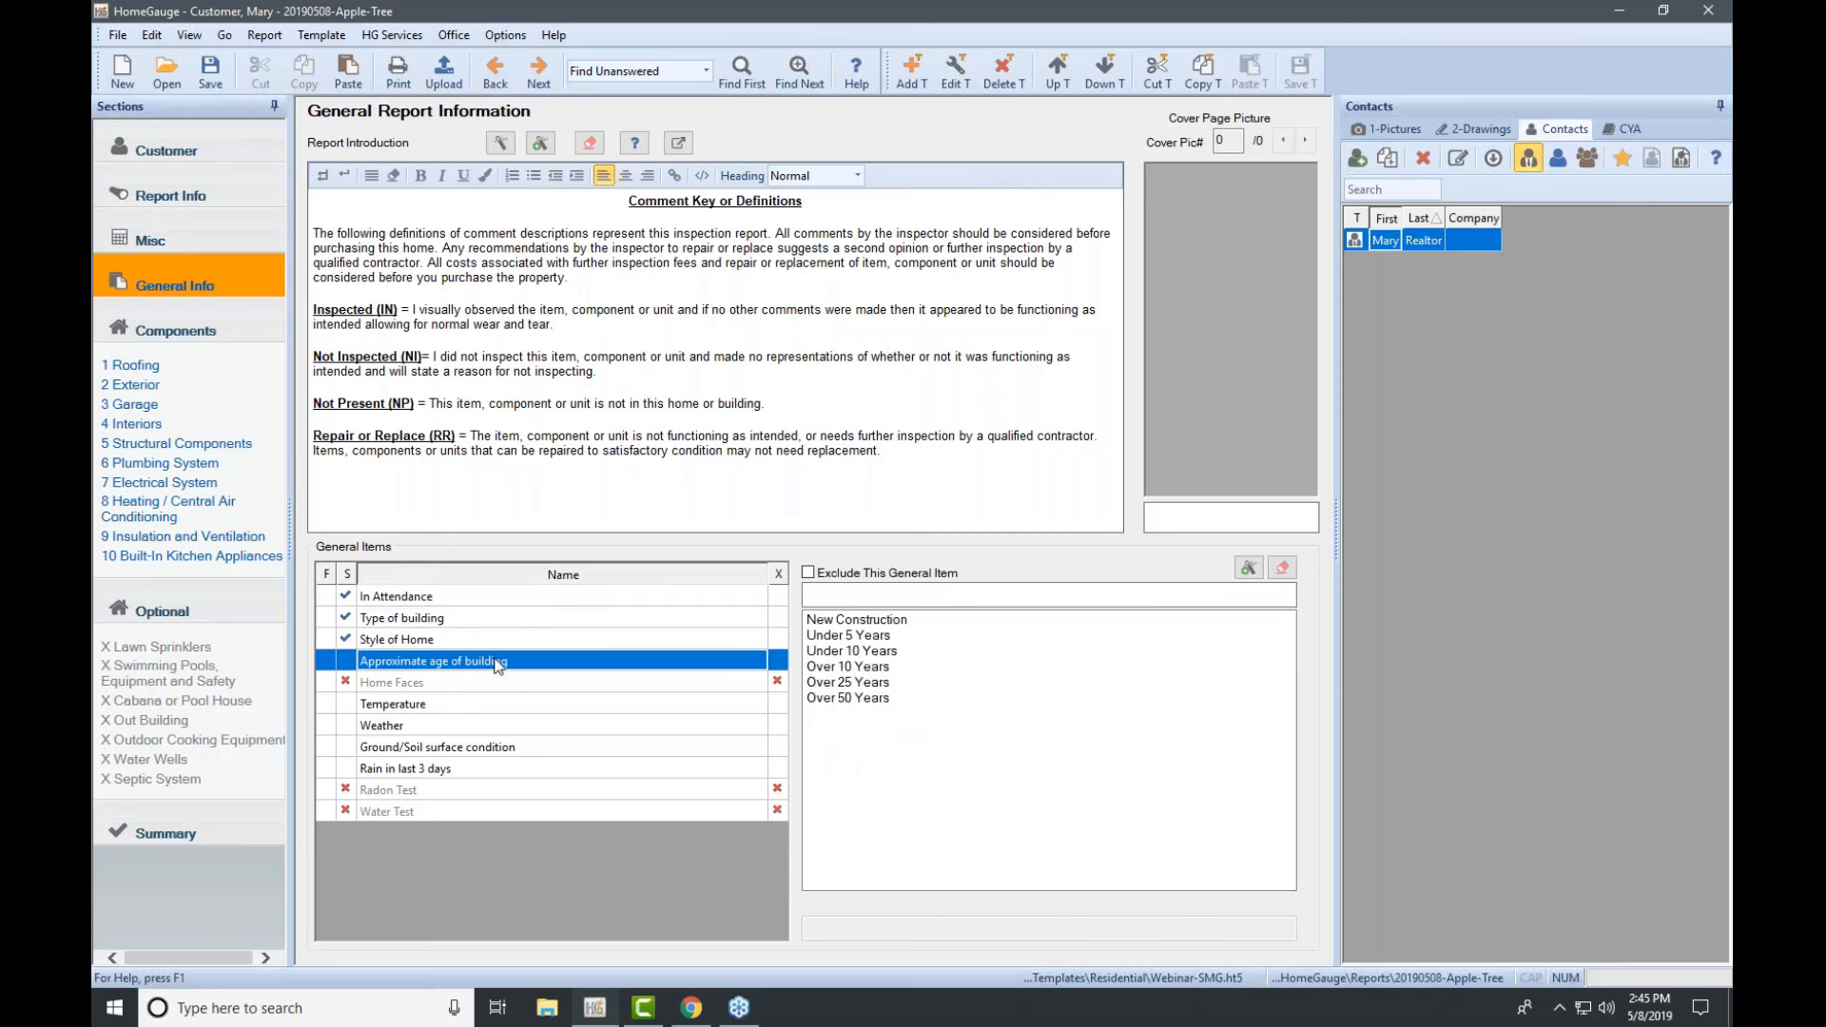
click(846, 637)
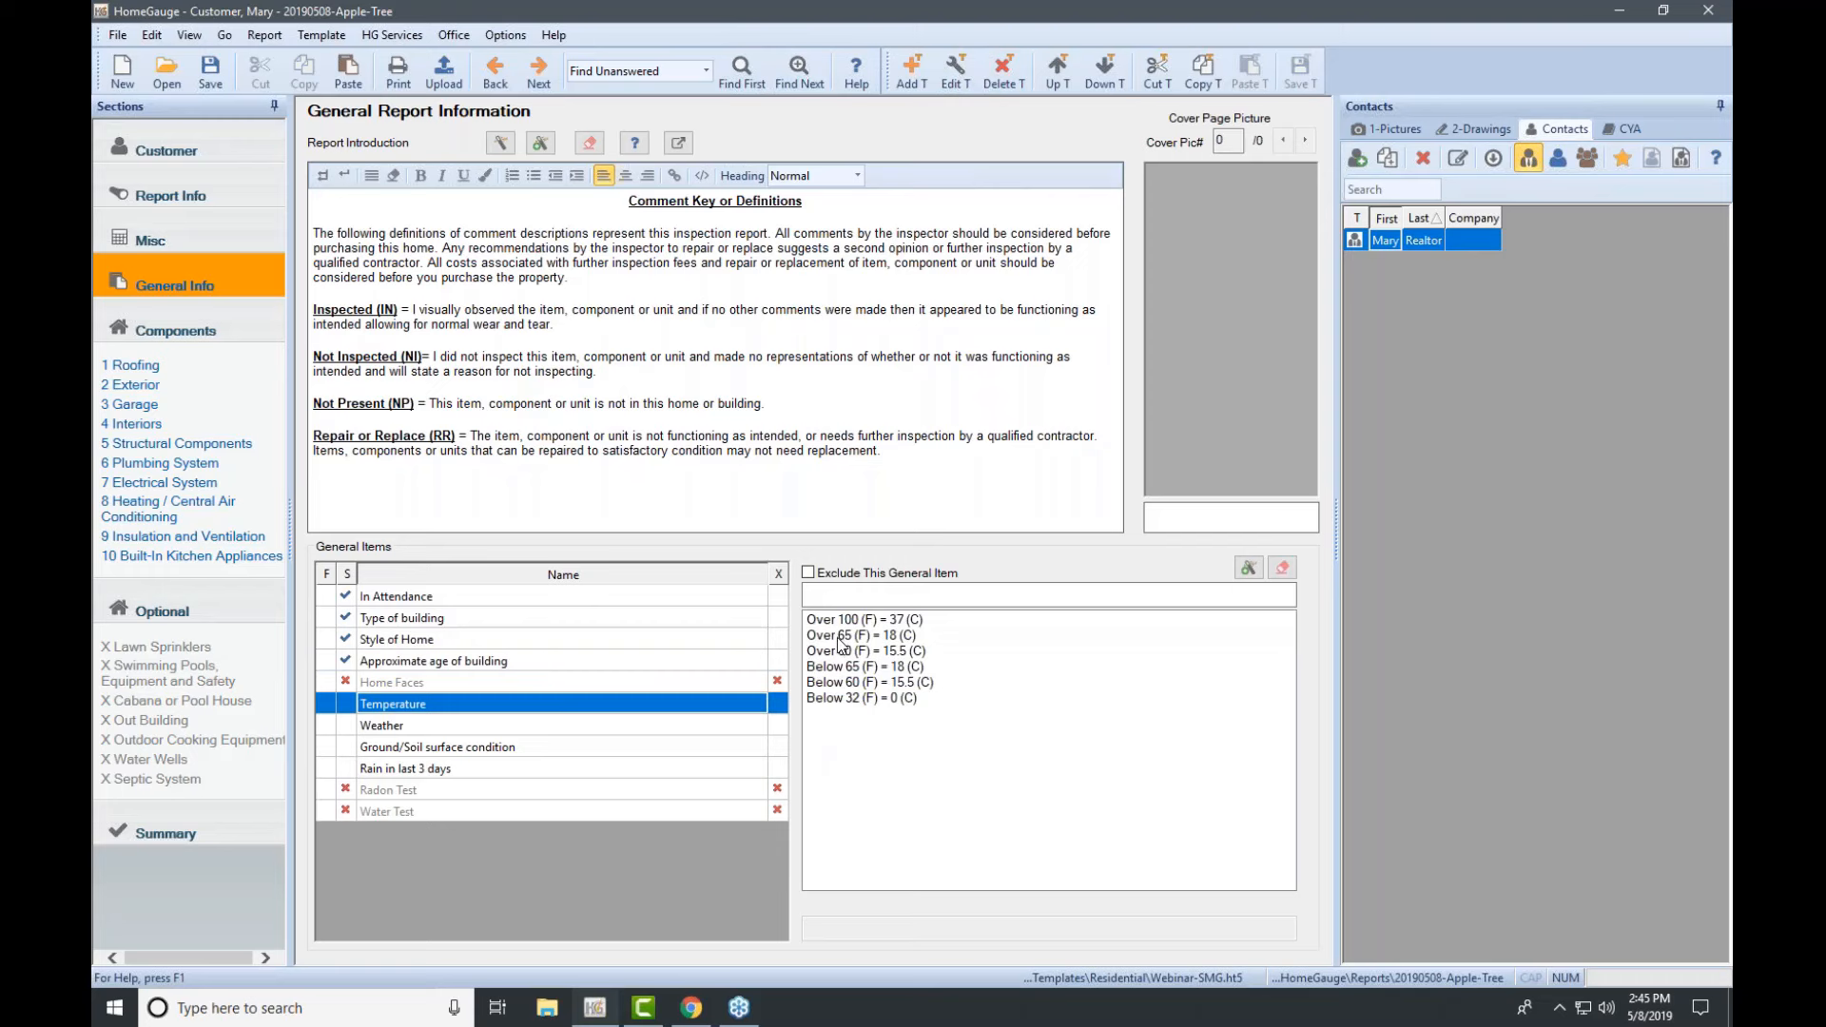
Step: Set Temperature Over 65 (F), Weather Cloudy, ground/soil Dry, and Rain in last 3 days No
click(840, 635)
click(833, 635)
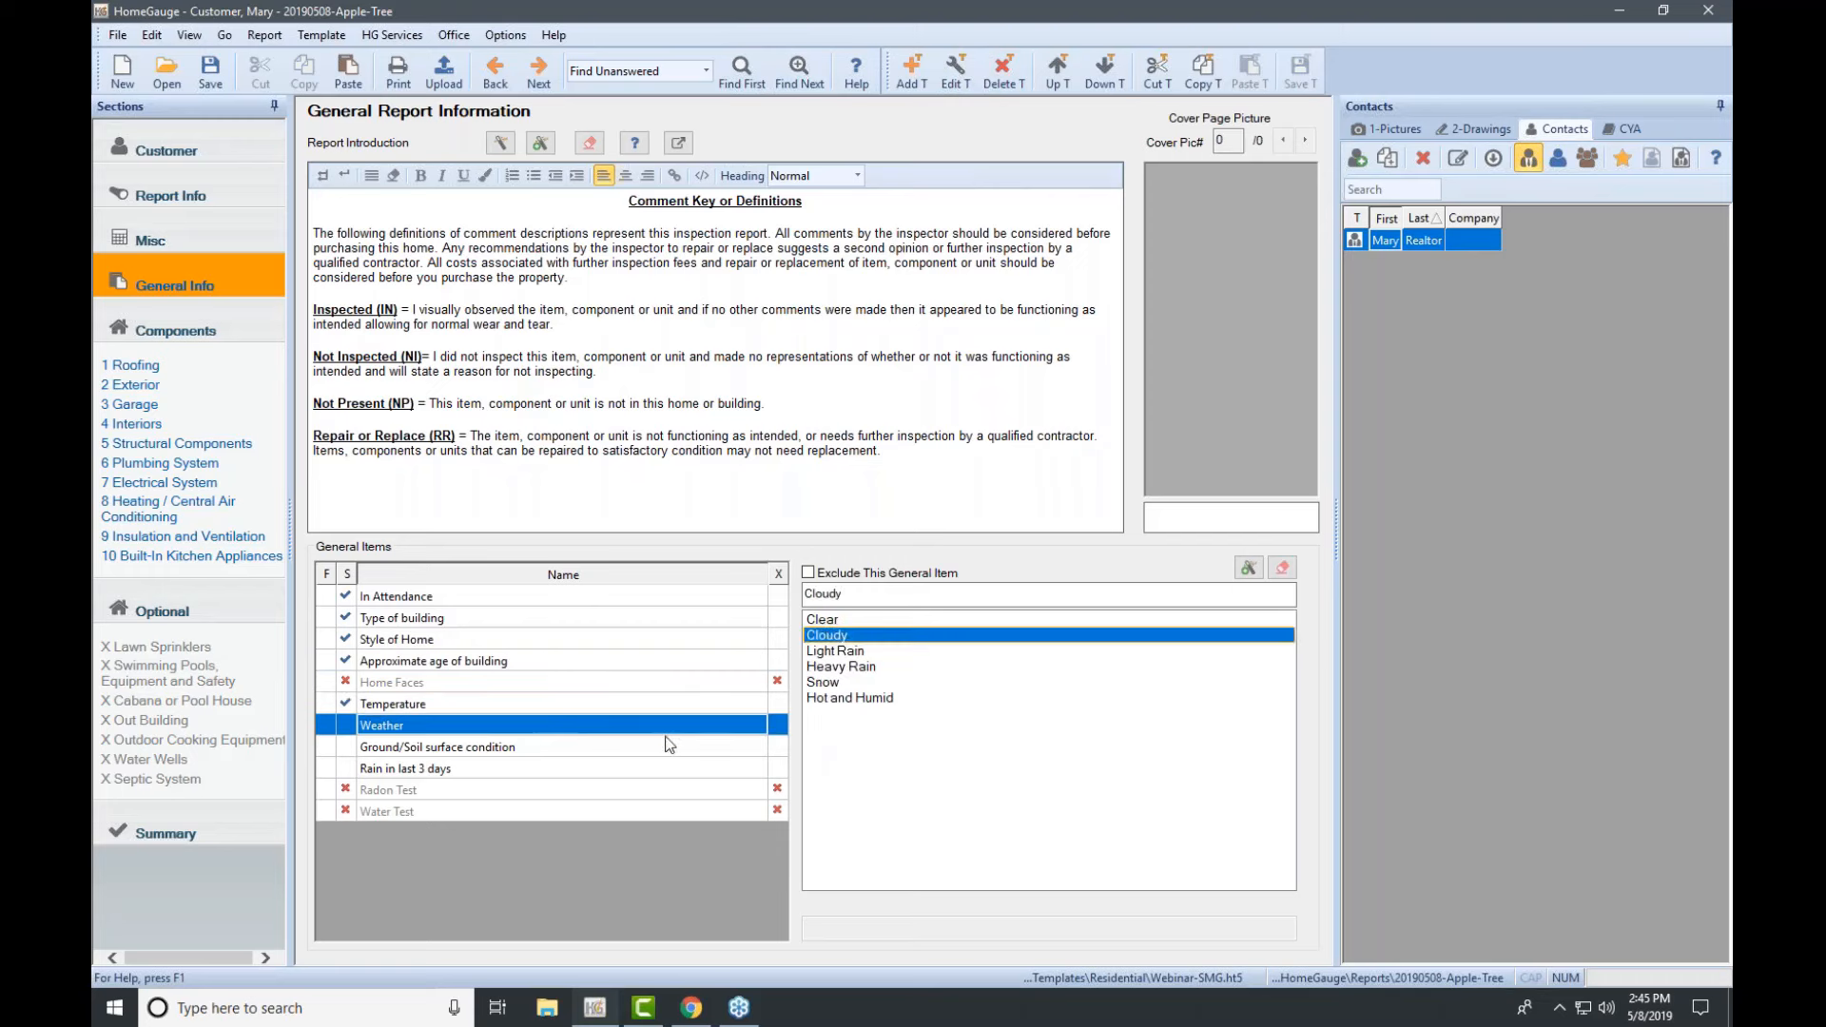
click(647, 746)
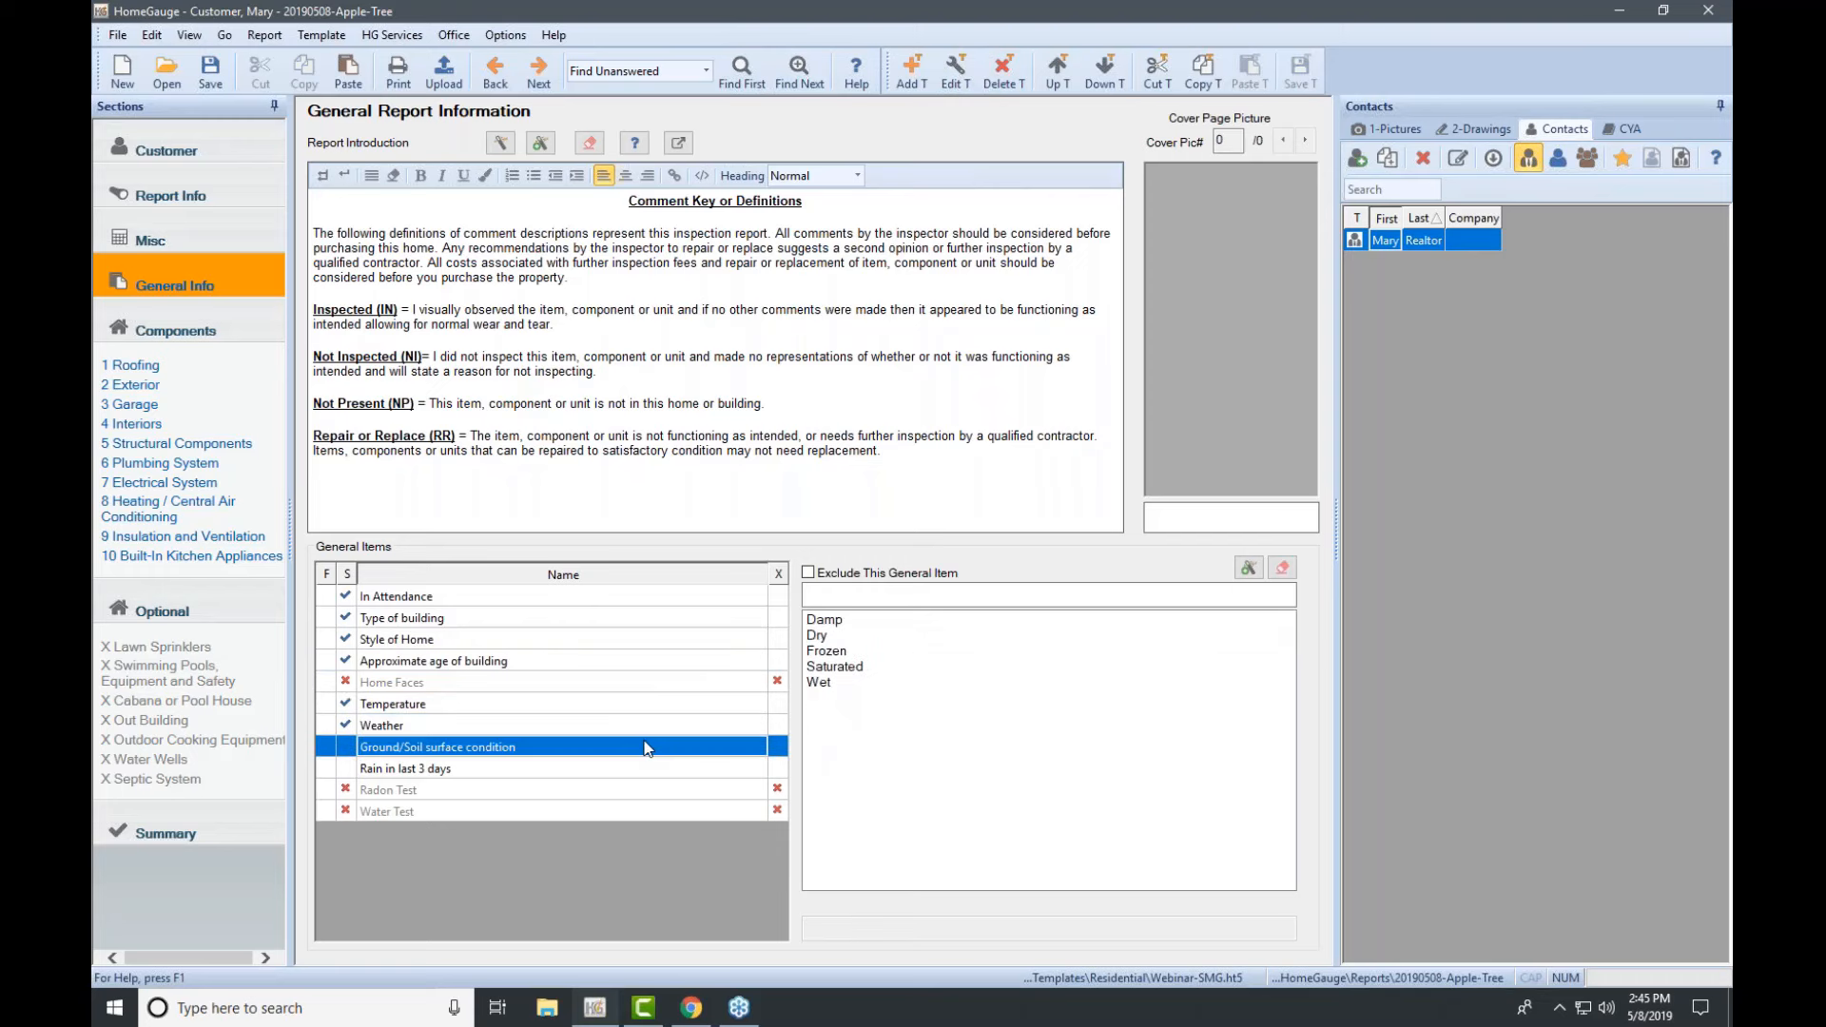
click(823, 636)
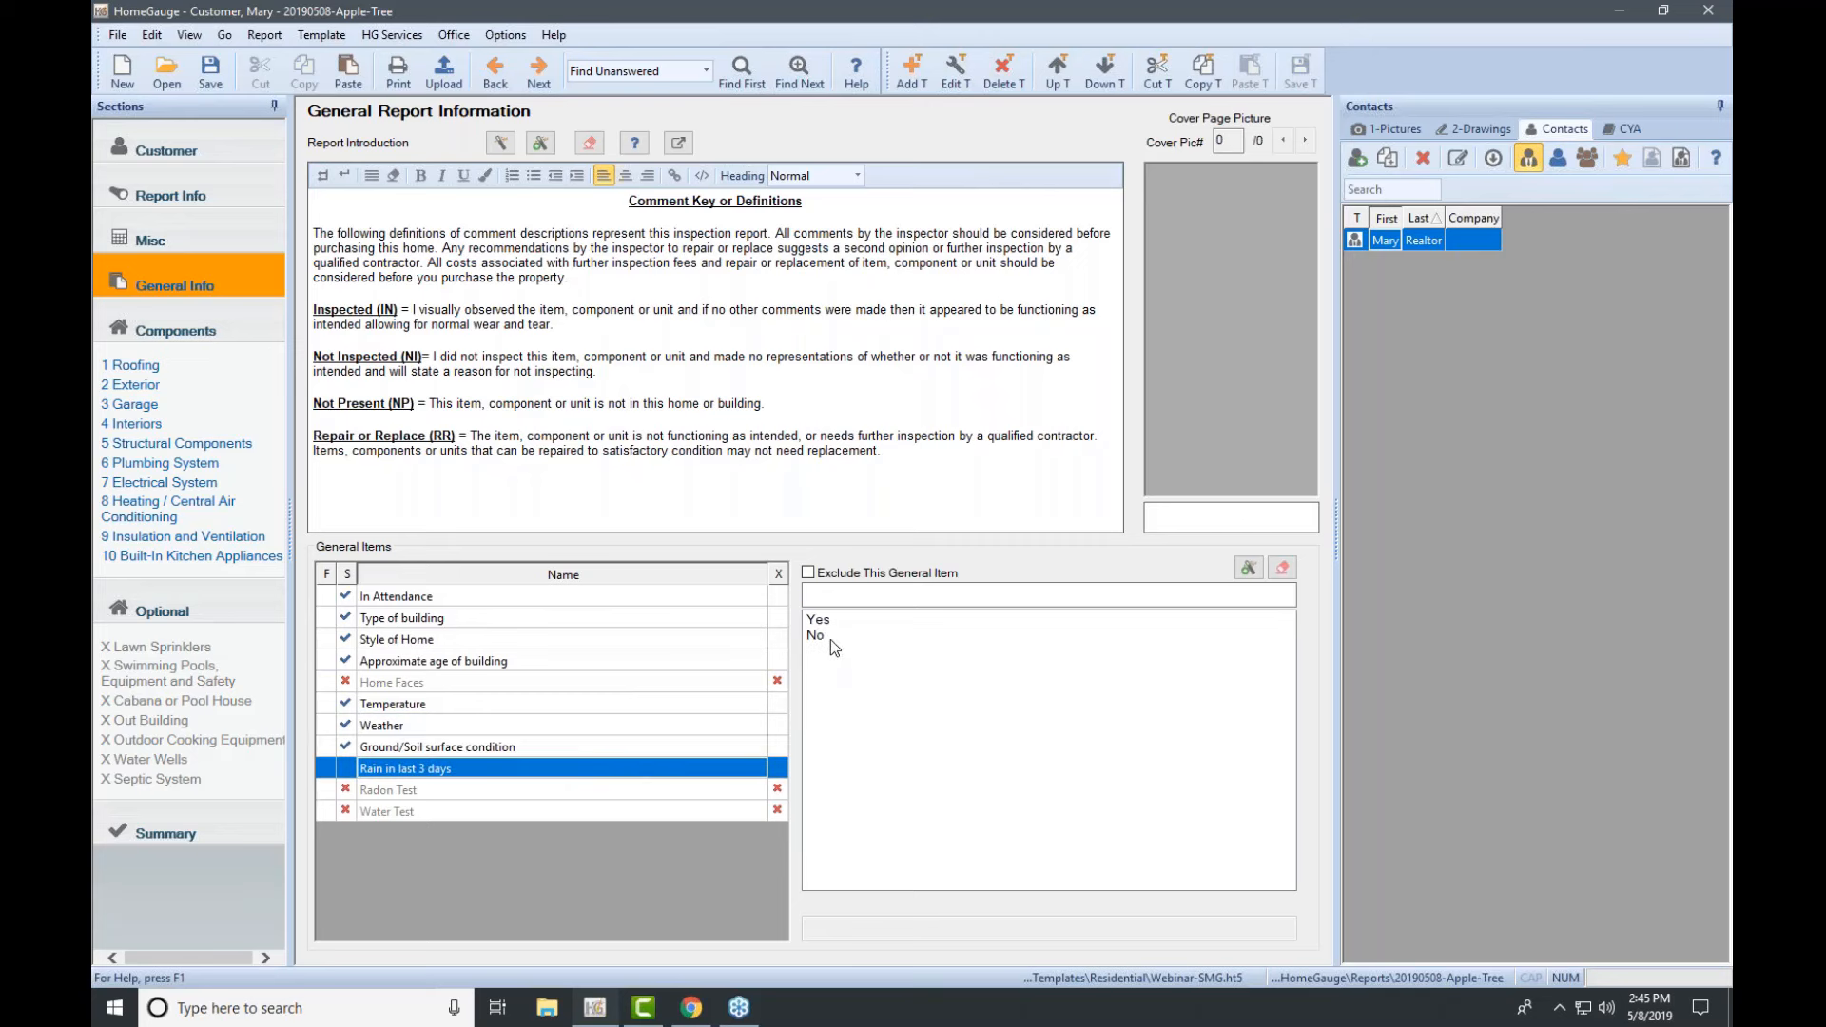
click(830, 639)
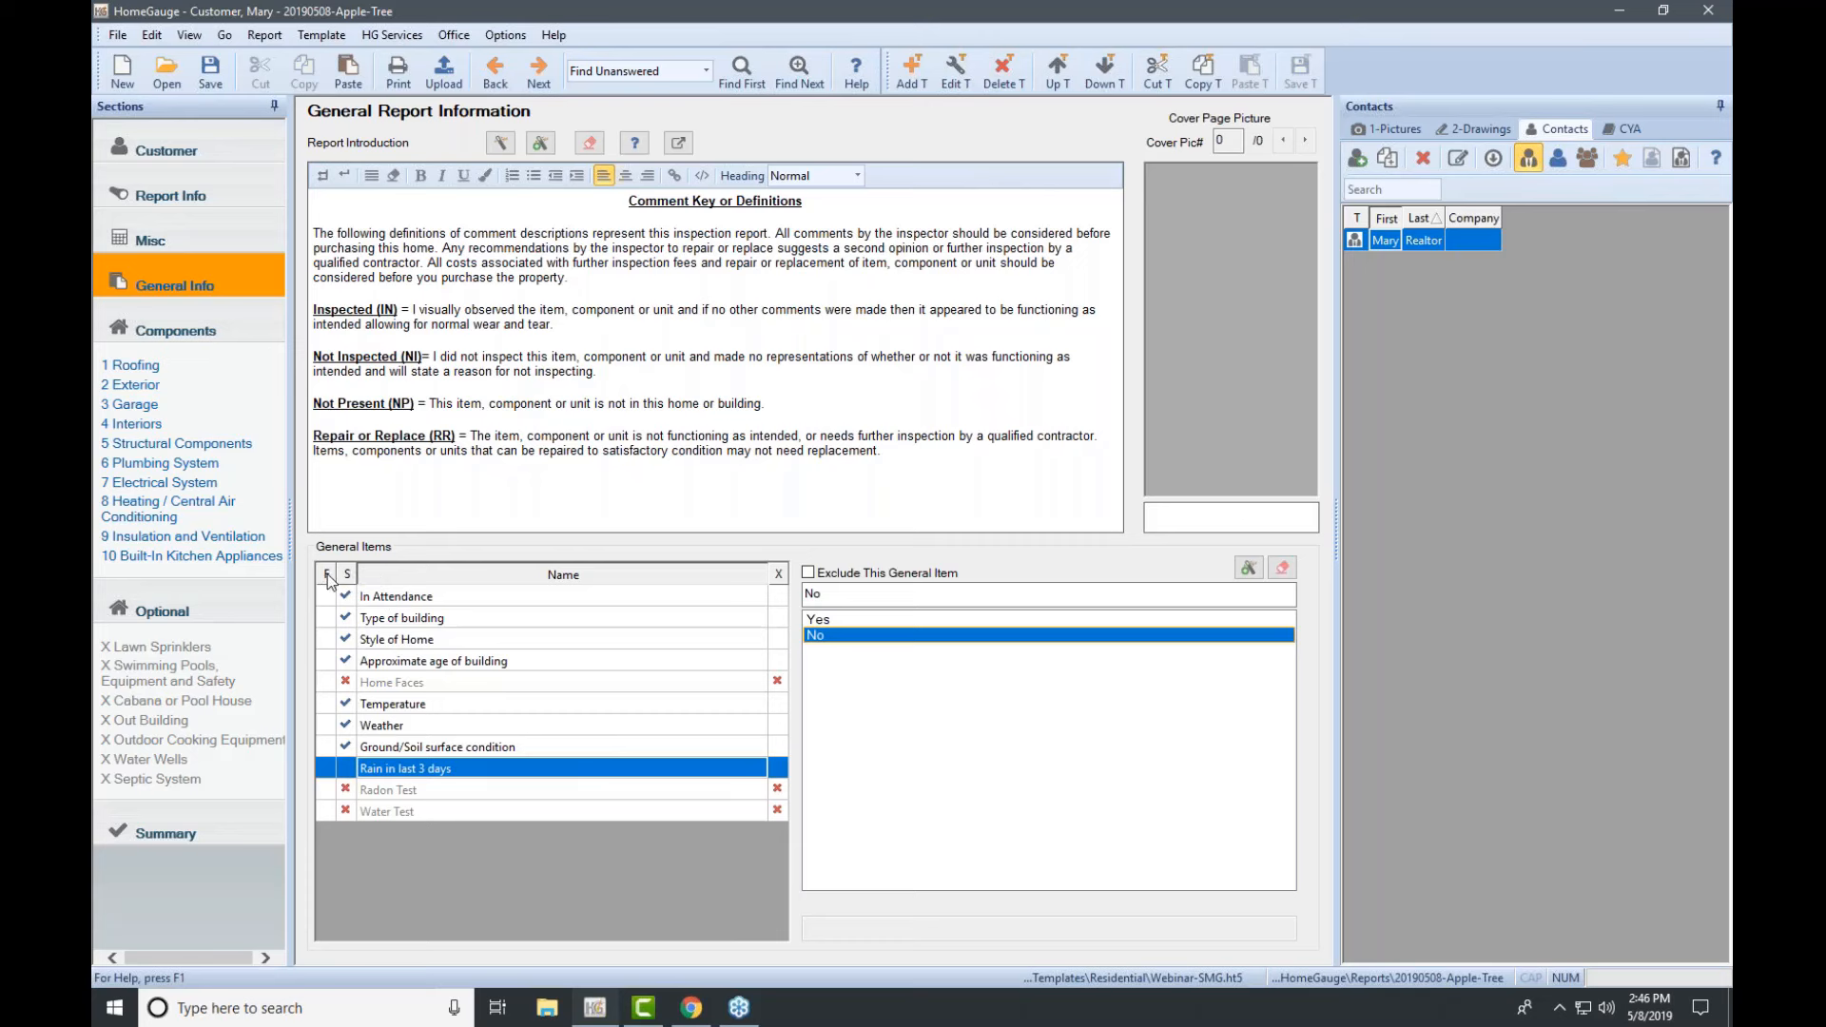
click(400, 669)
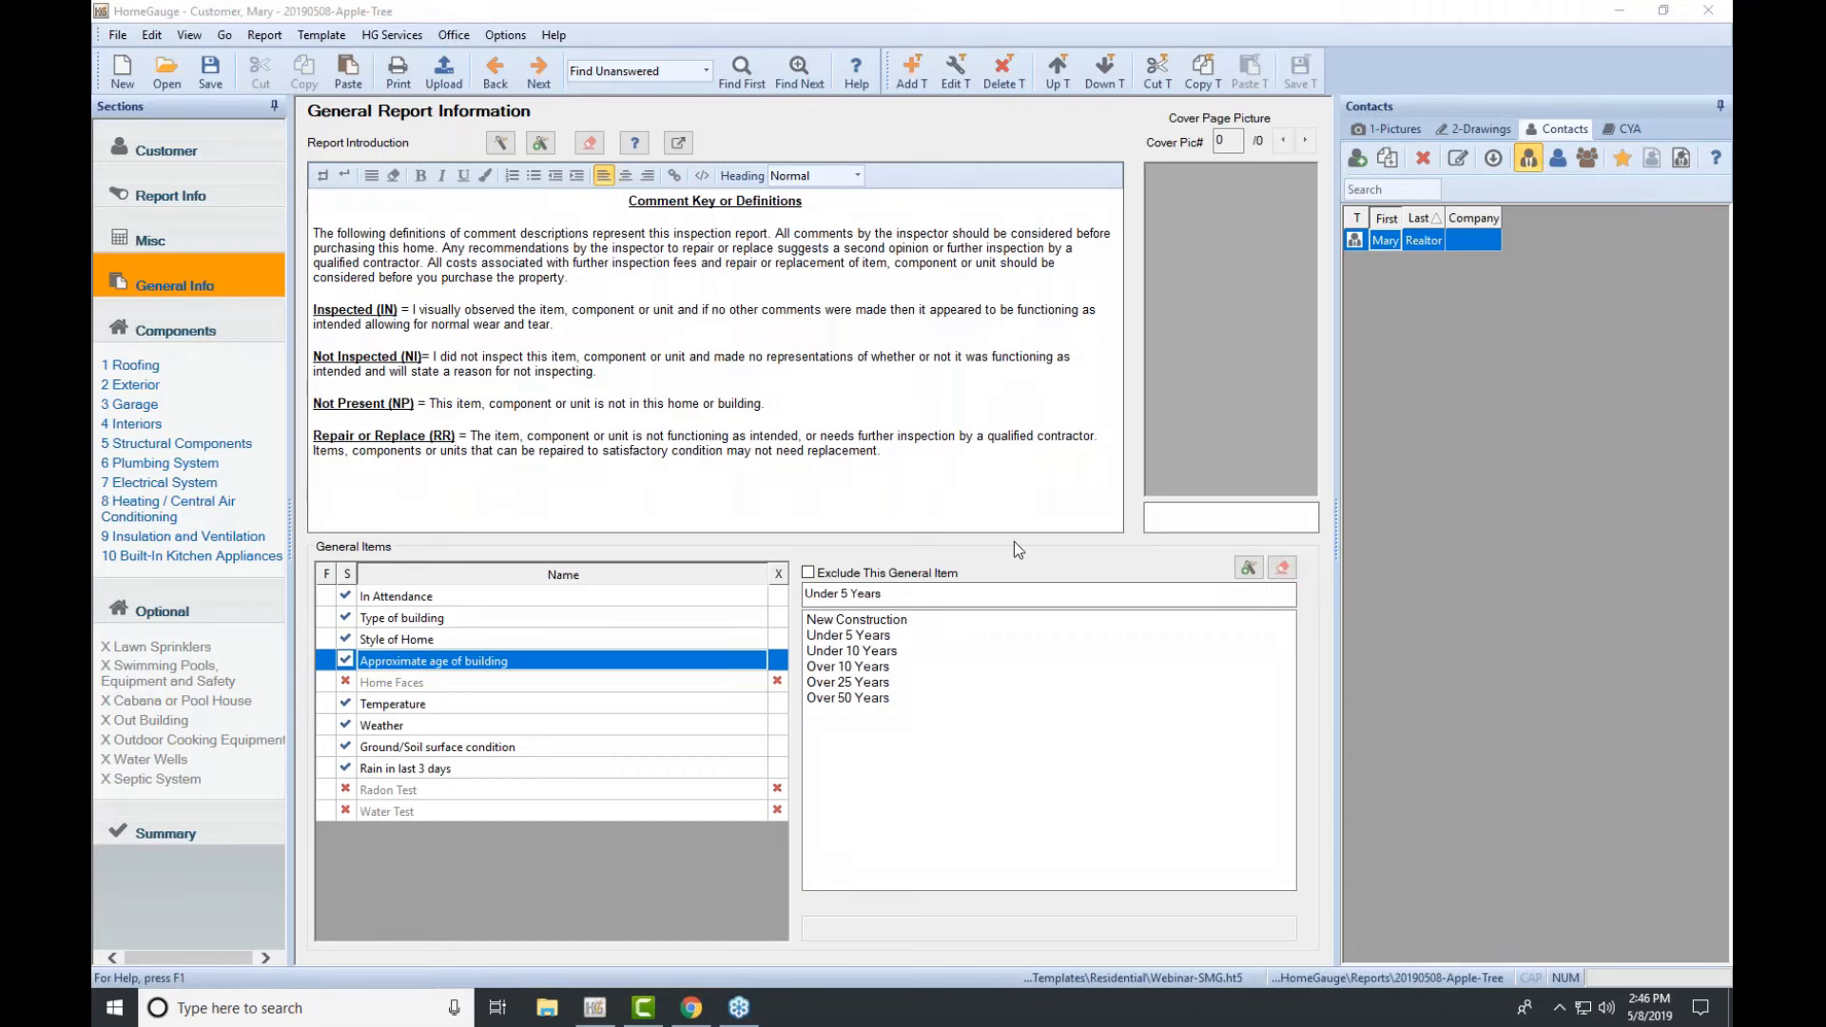
Step: Clear the Under 5 Years answer, flag the age item, and enter '150 years old' instead
click(1283, 568)
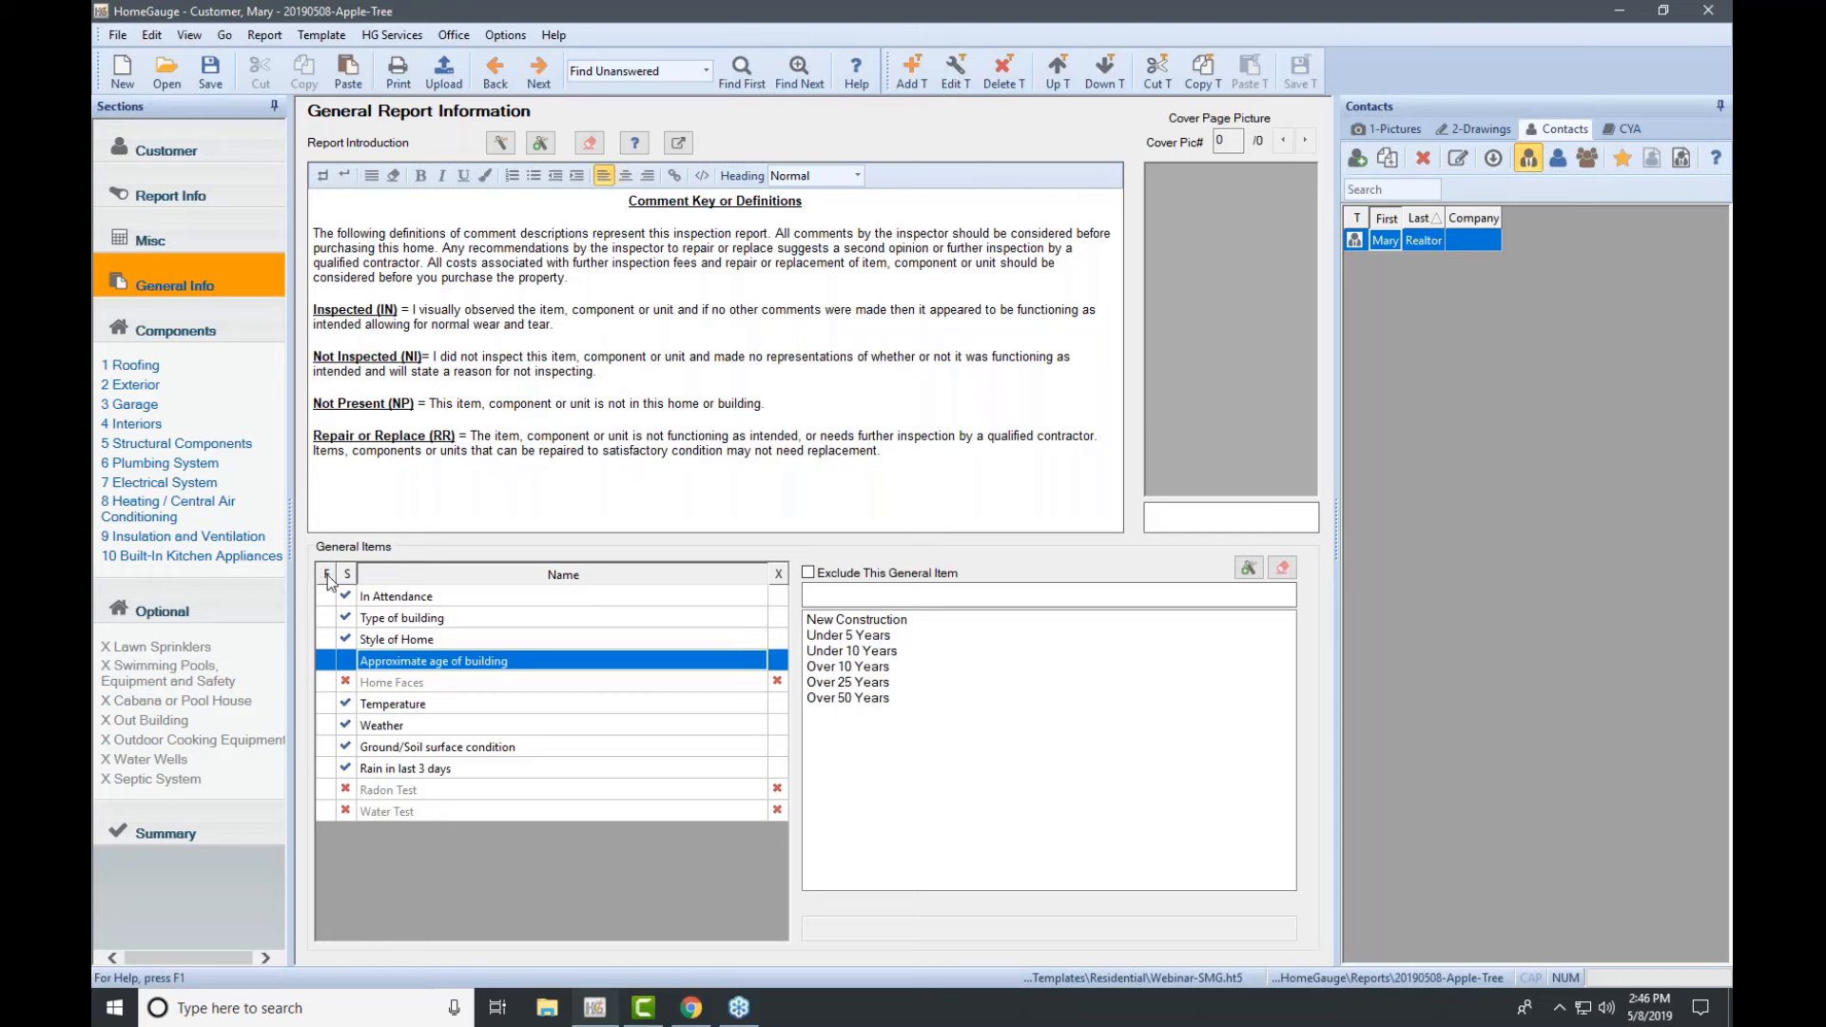
click(326, 660)
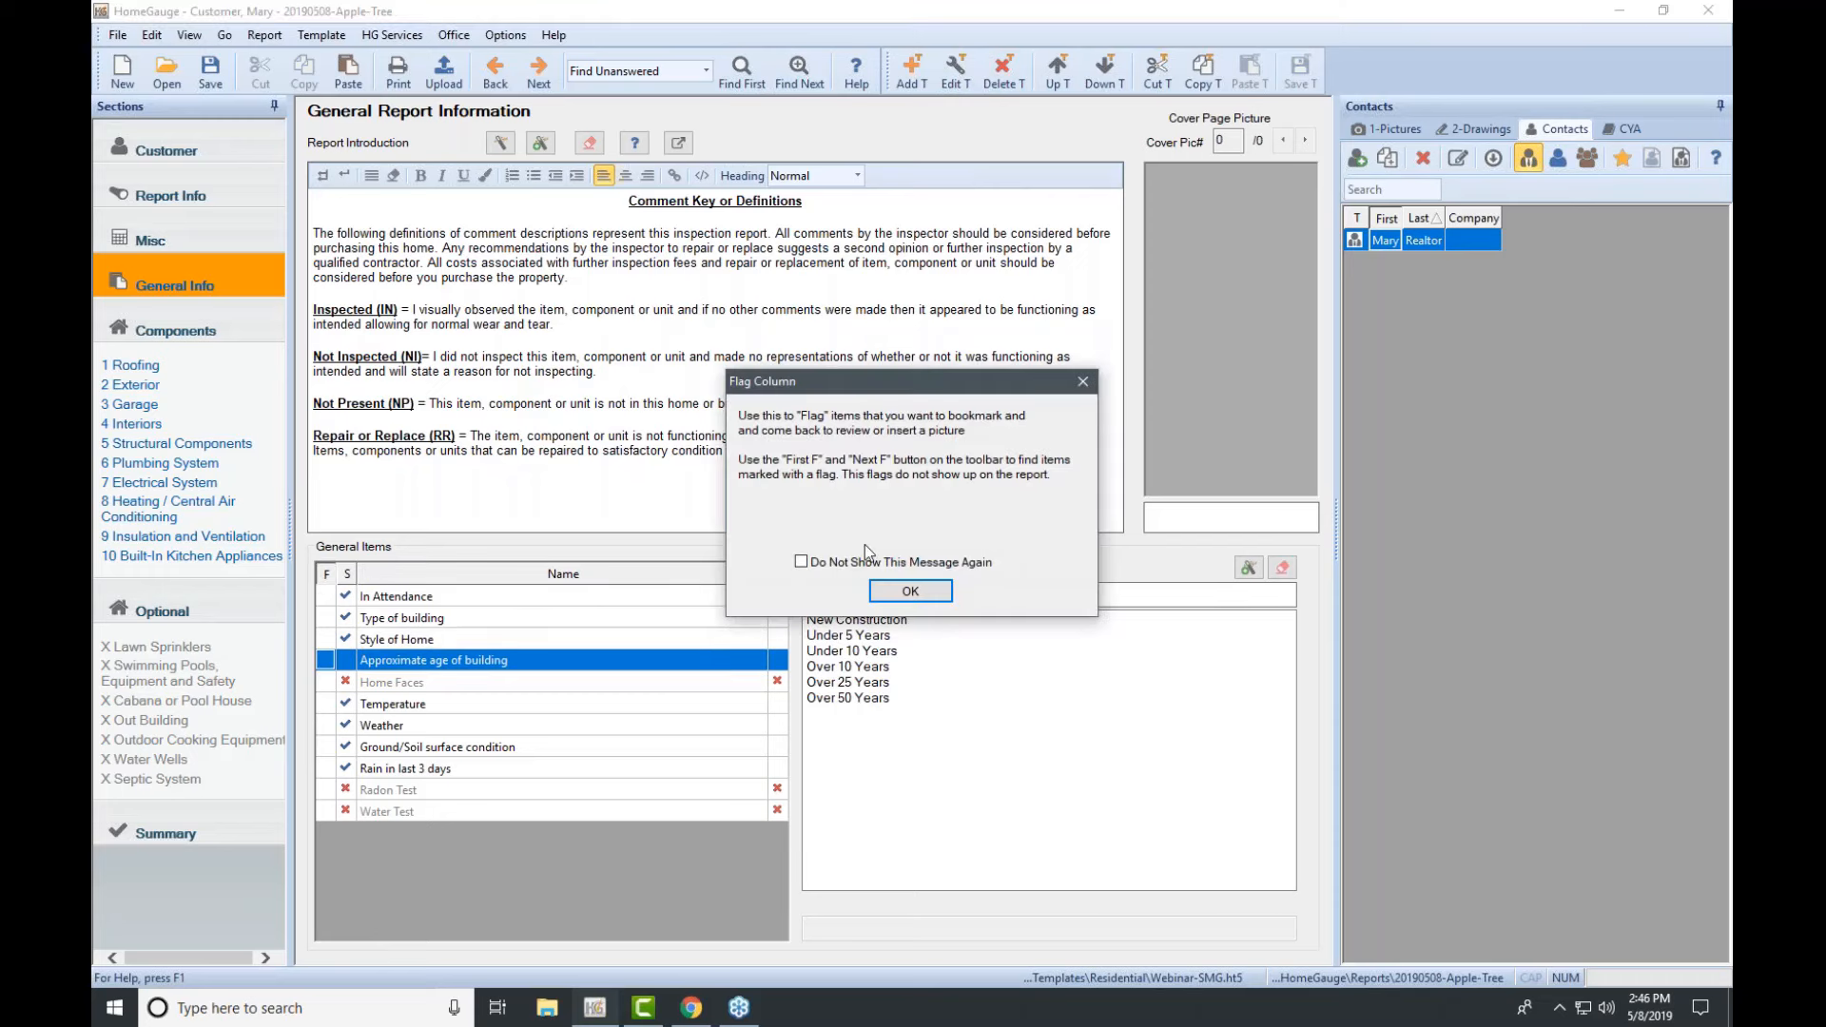
click(908, 592)
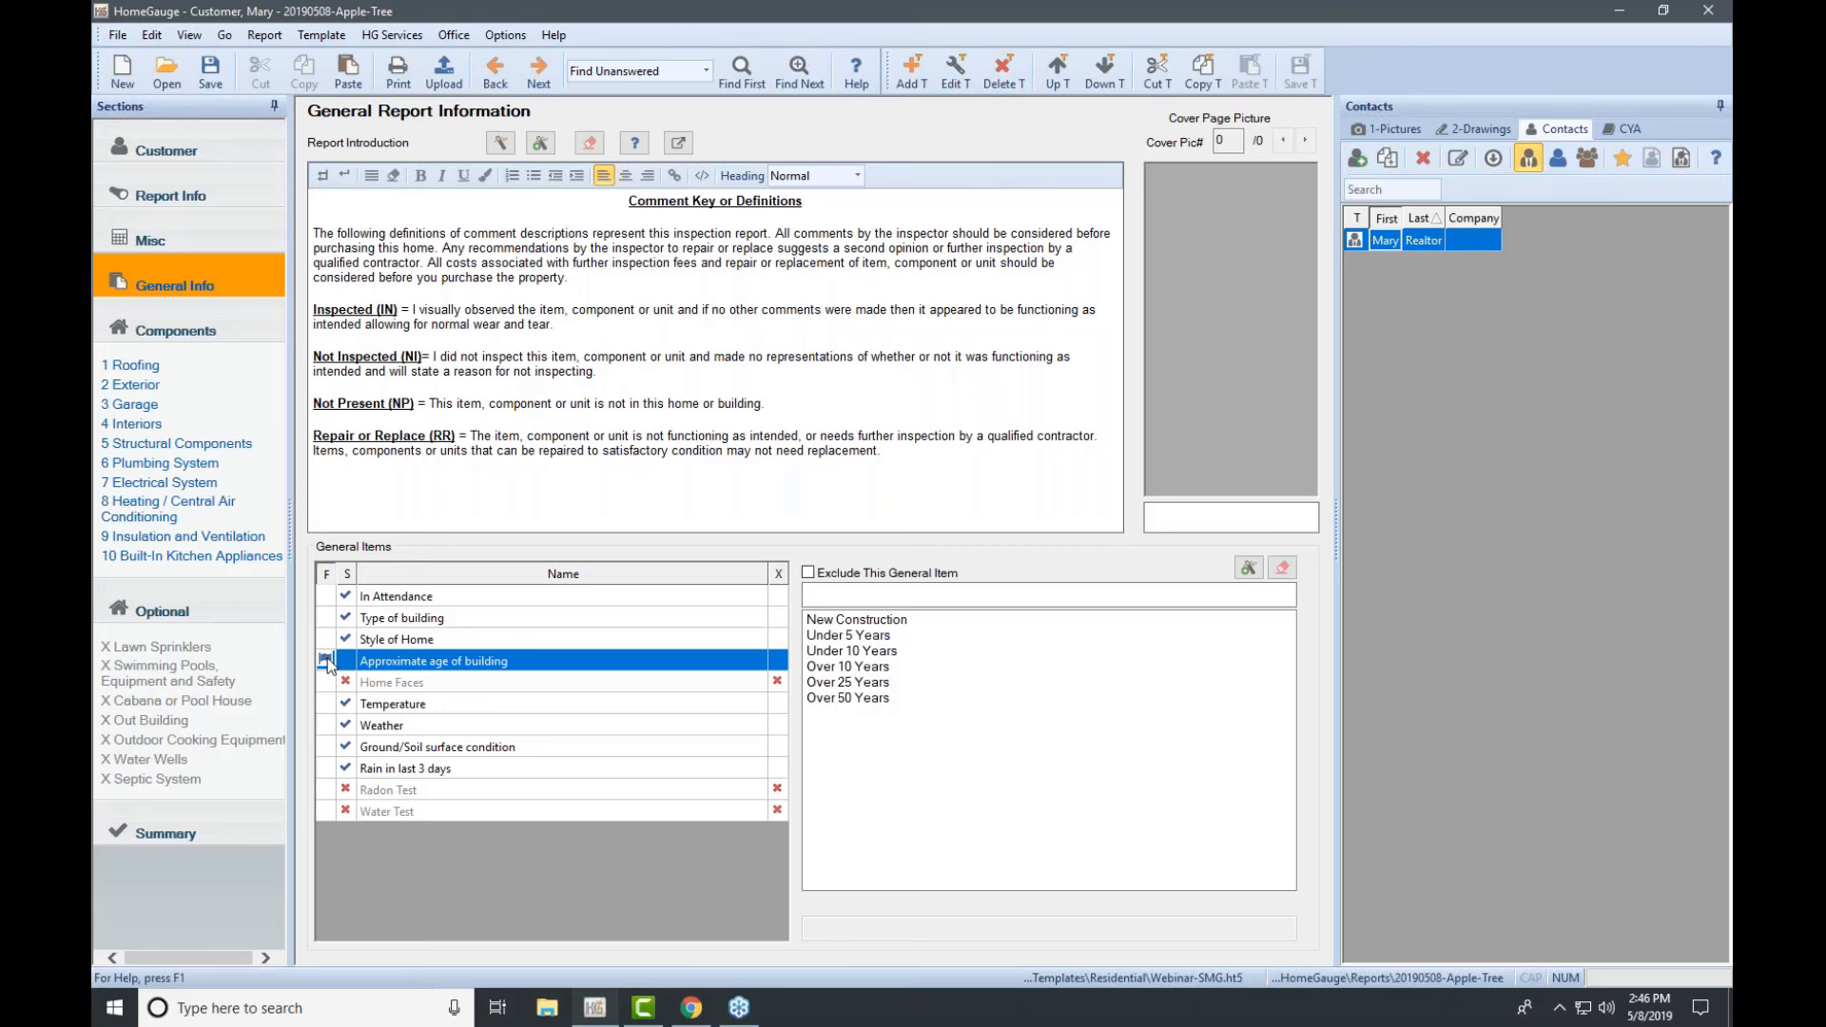
click(879, 596)
text(150 yeasr old)
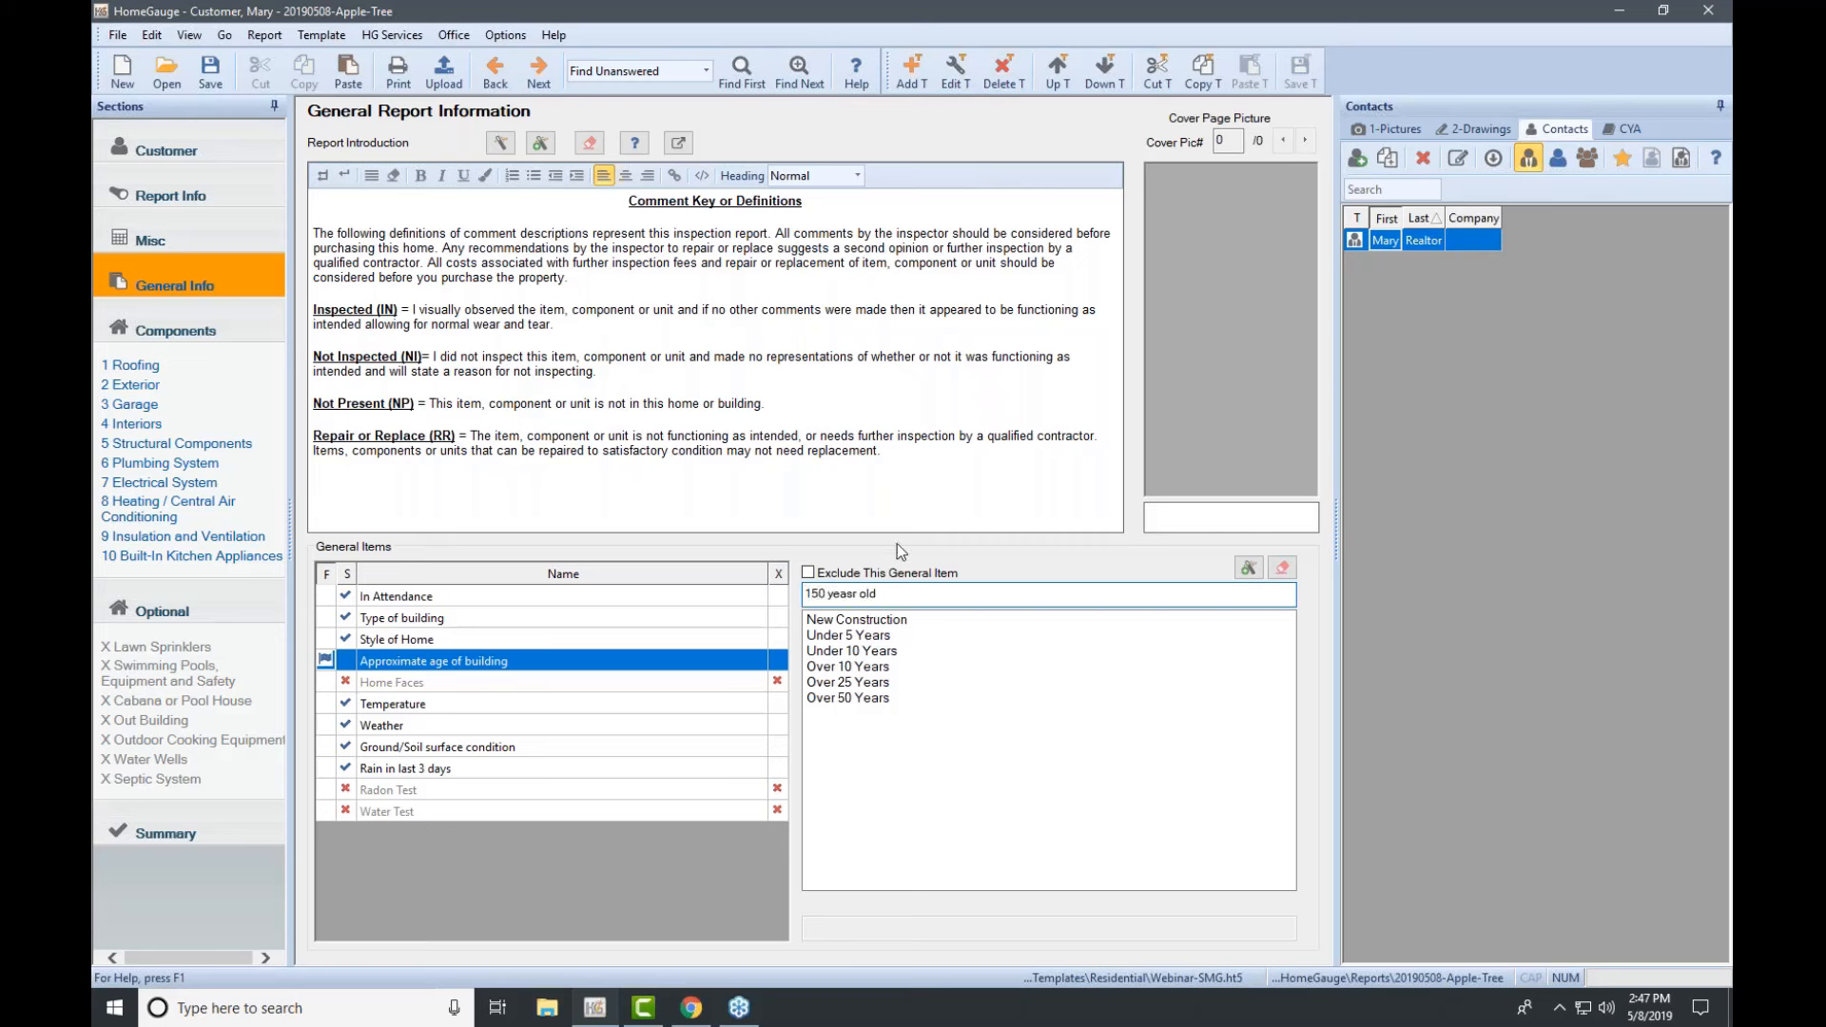
key(Left)
key(Left)
key(Left)
key(Left)
key(BackSpace)
key(BackSpace)
text(rs)
click(1713, 258)
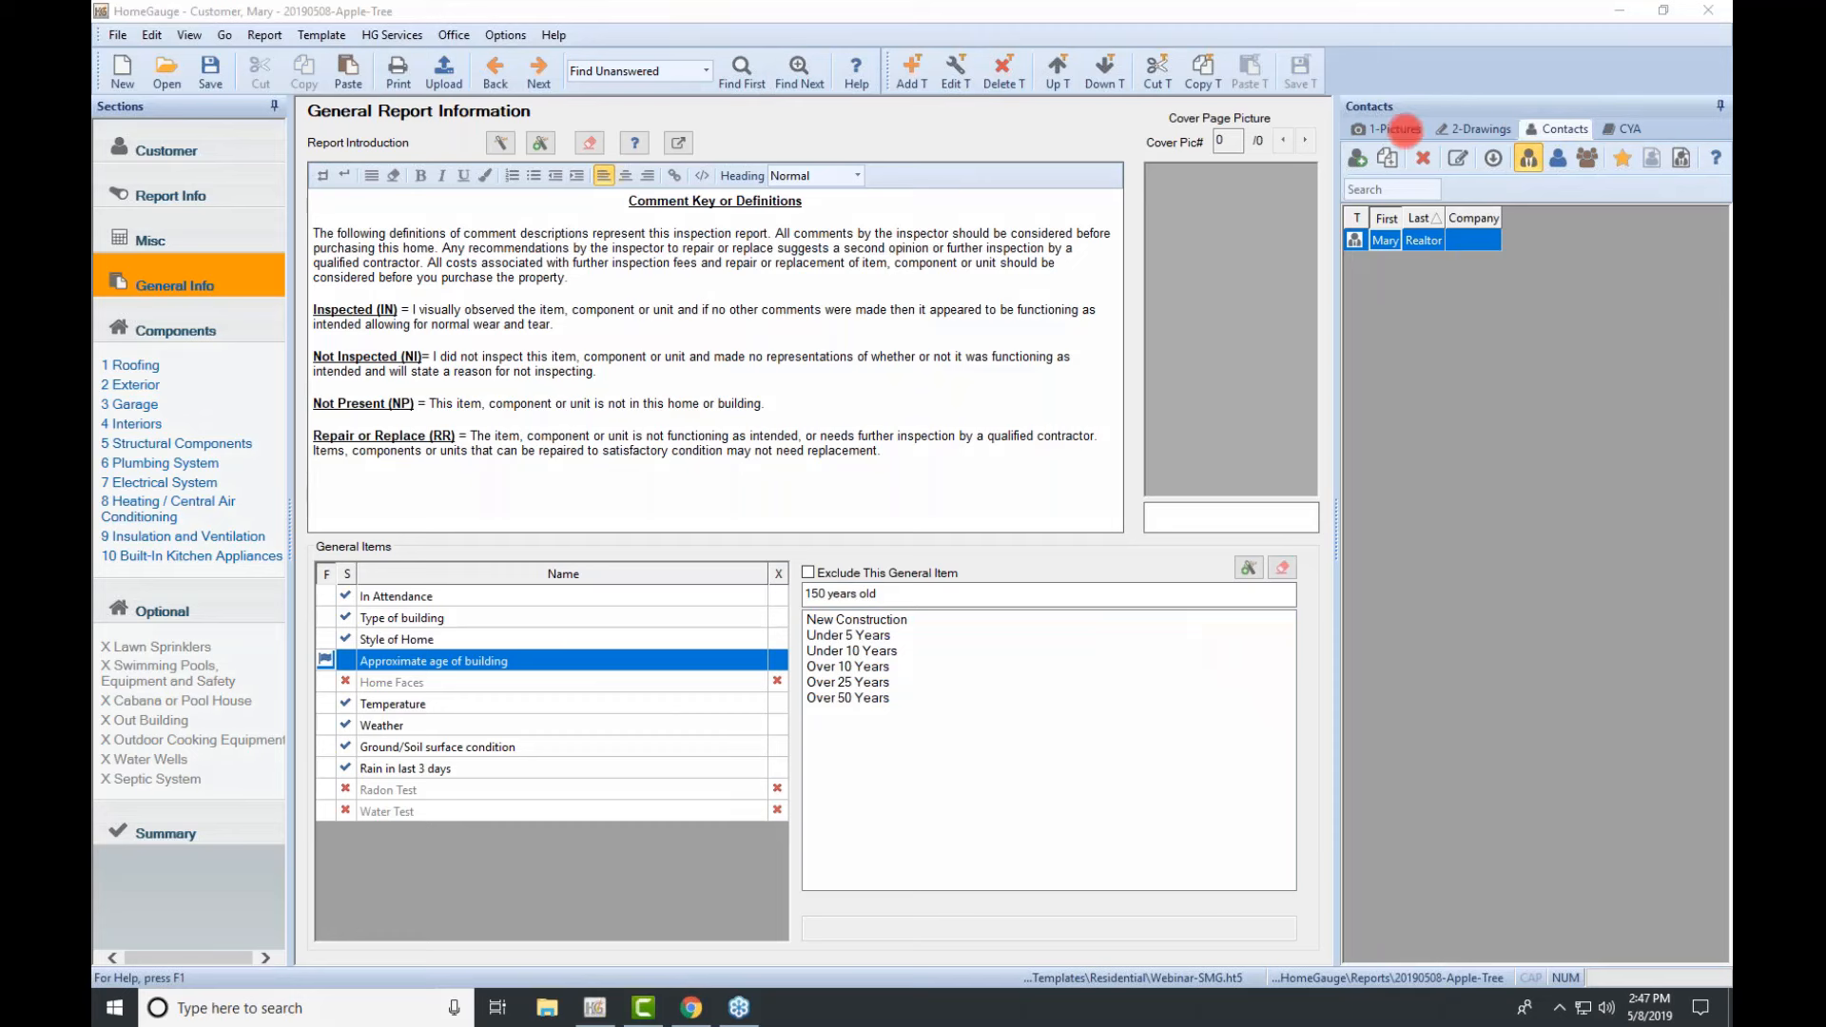
Step: Load the Desktop > Webinar Photos folder into the 1-Pictures panel
click(1406, 129)
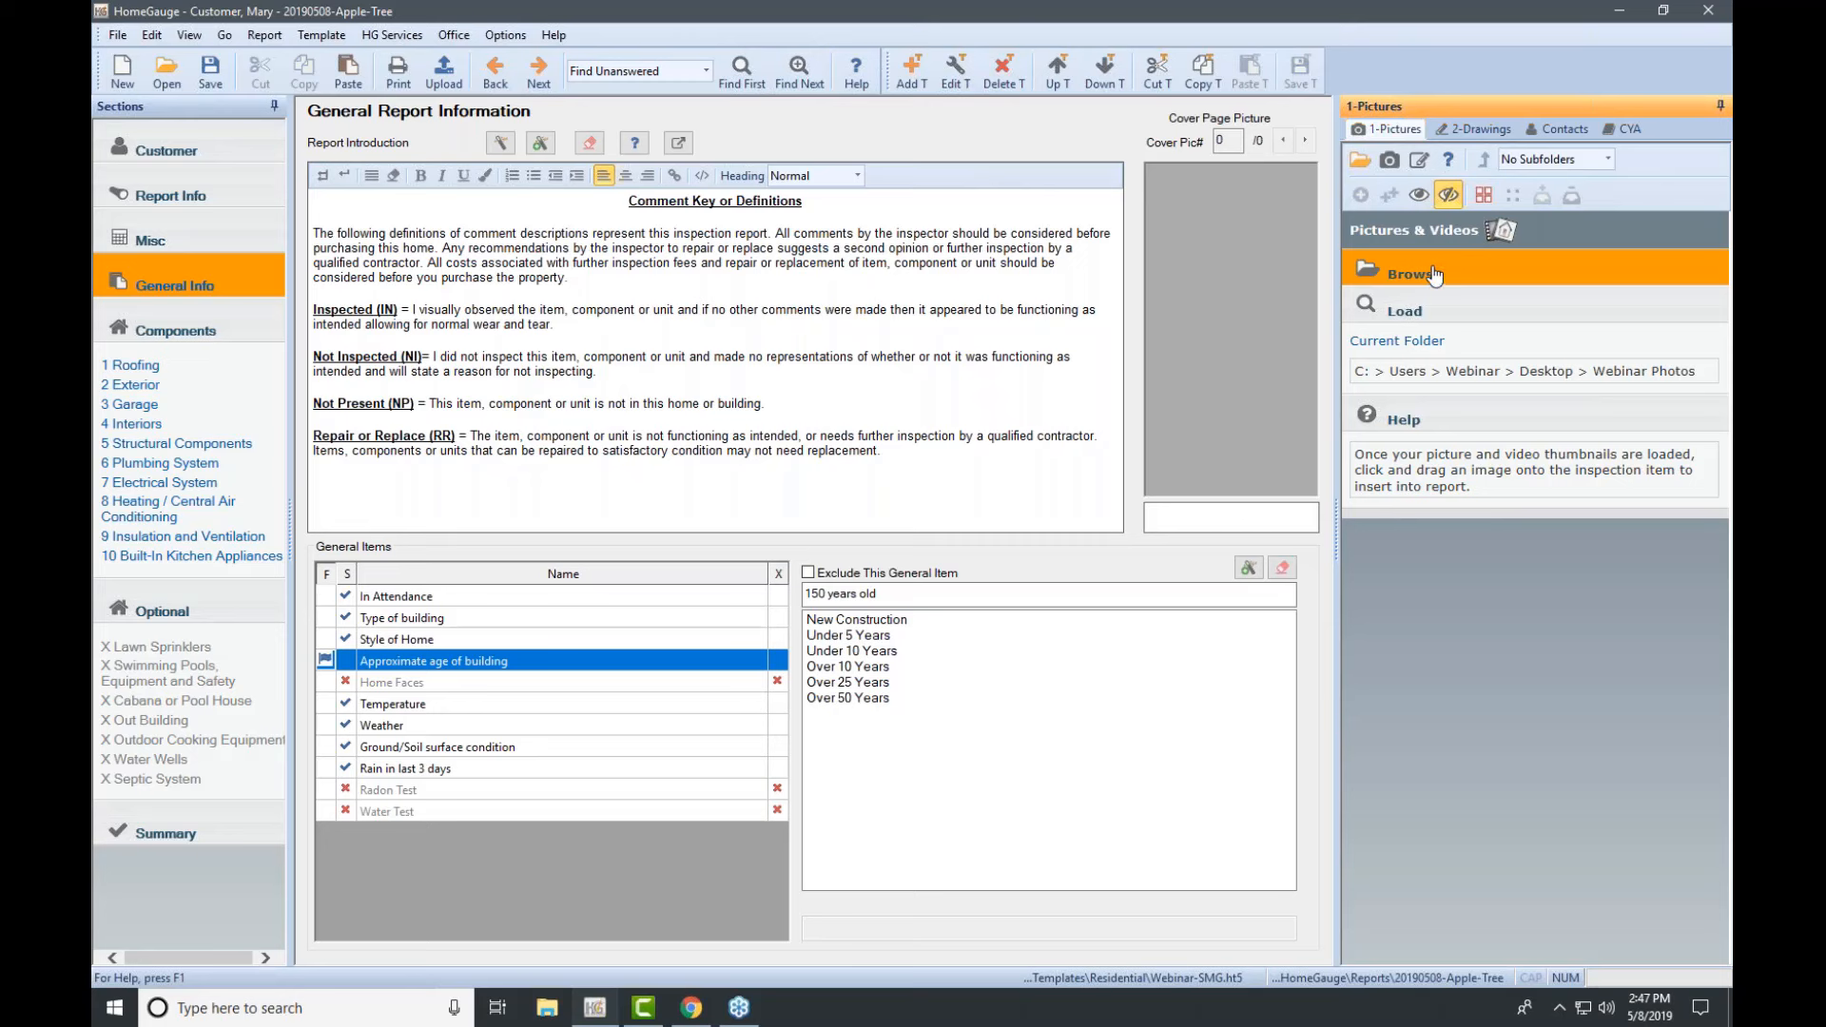
click(1435, 275)
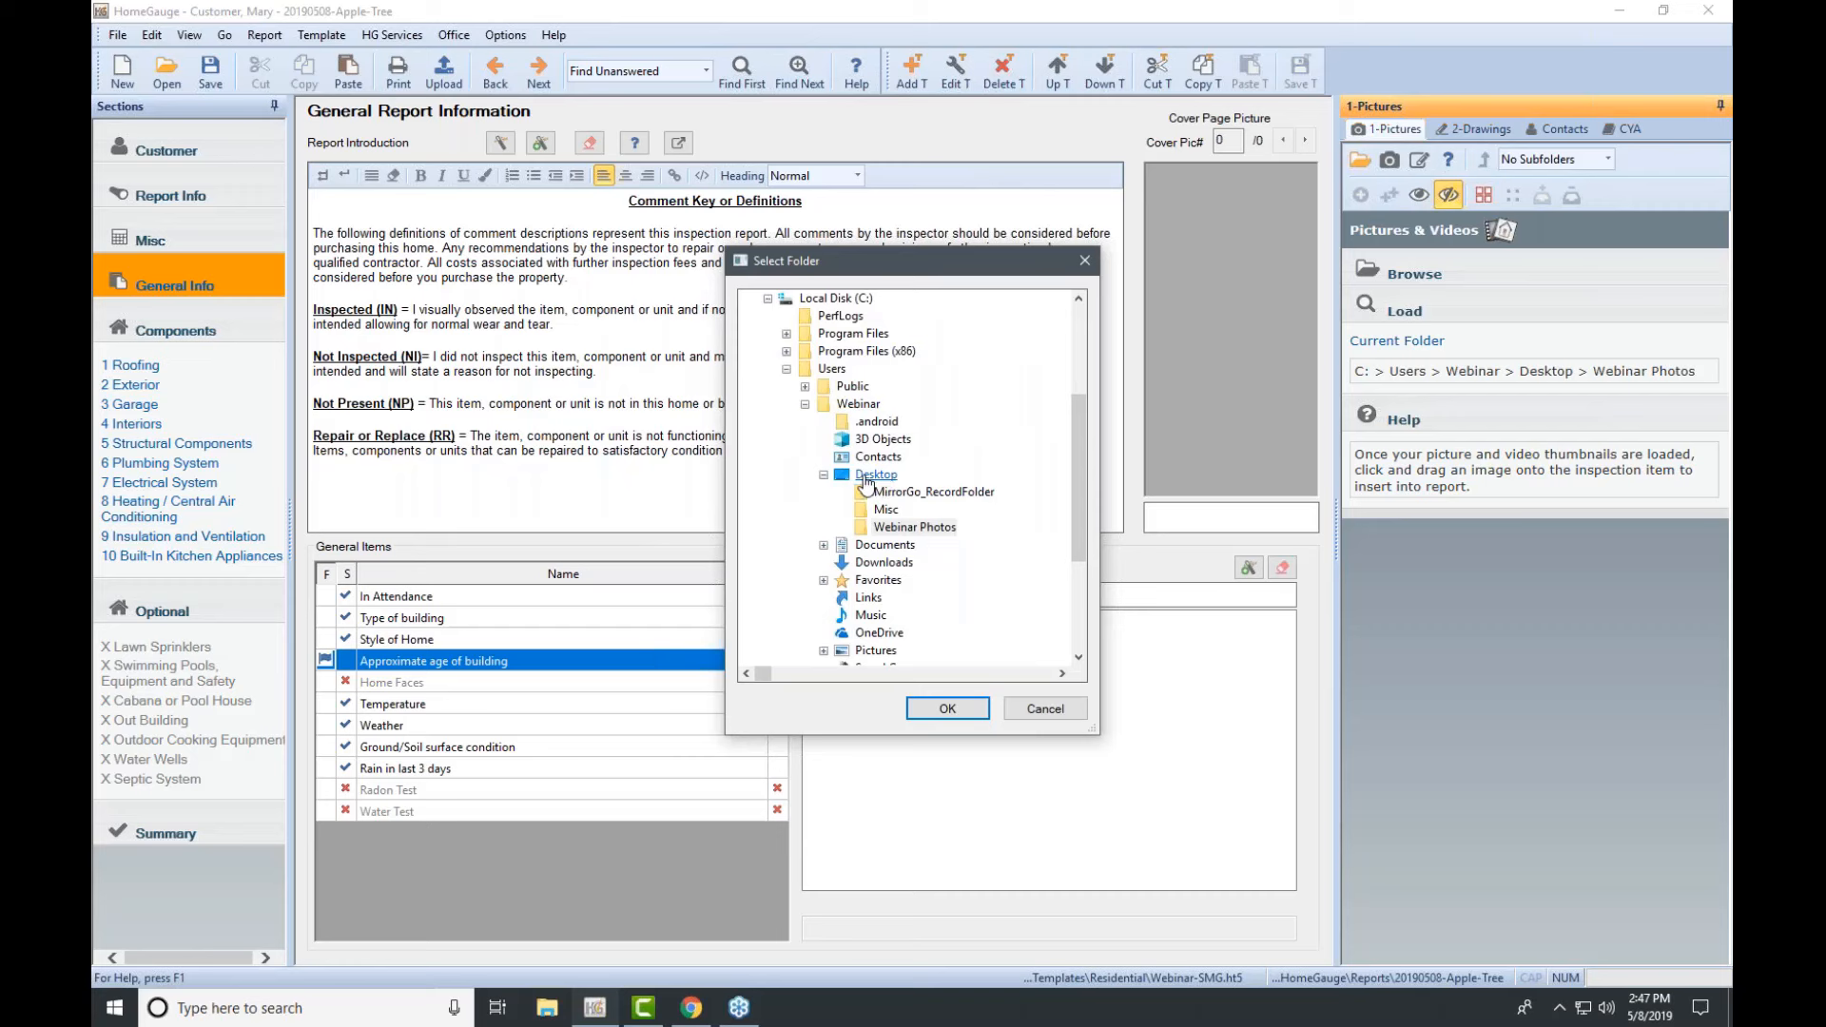
click(906, 528)
click(939, 711)
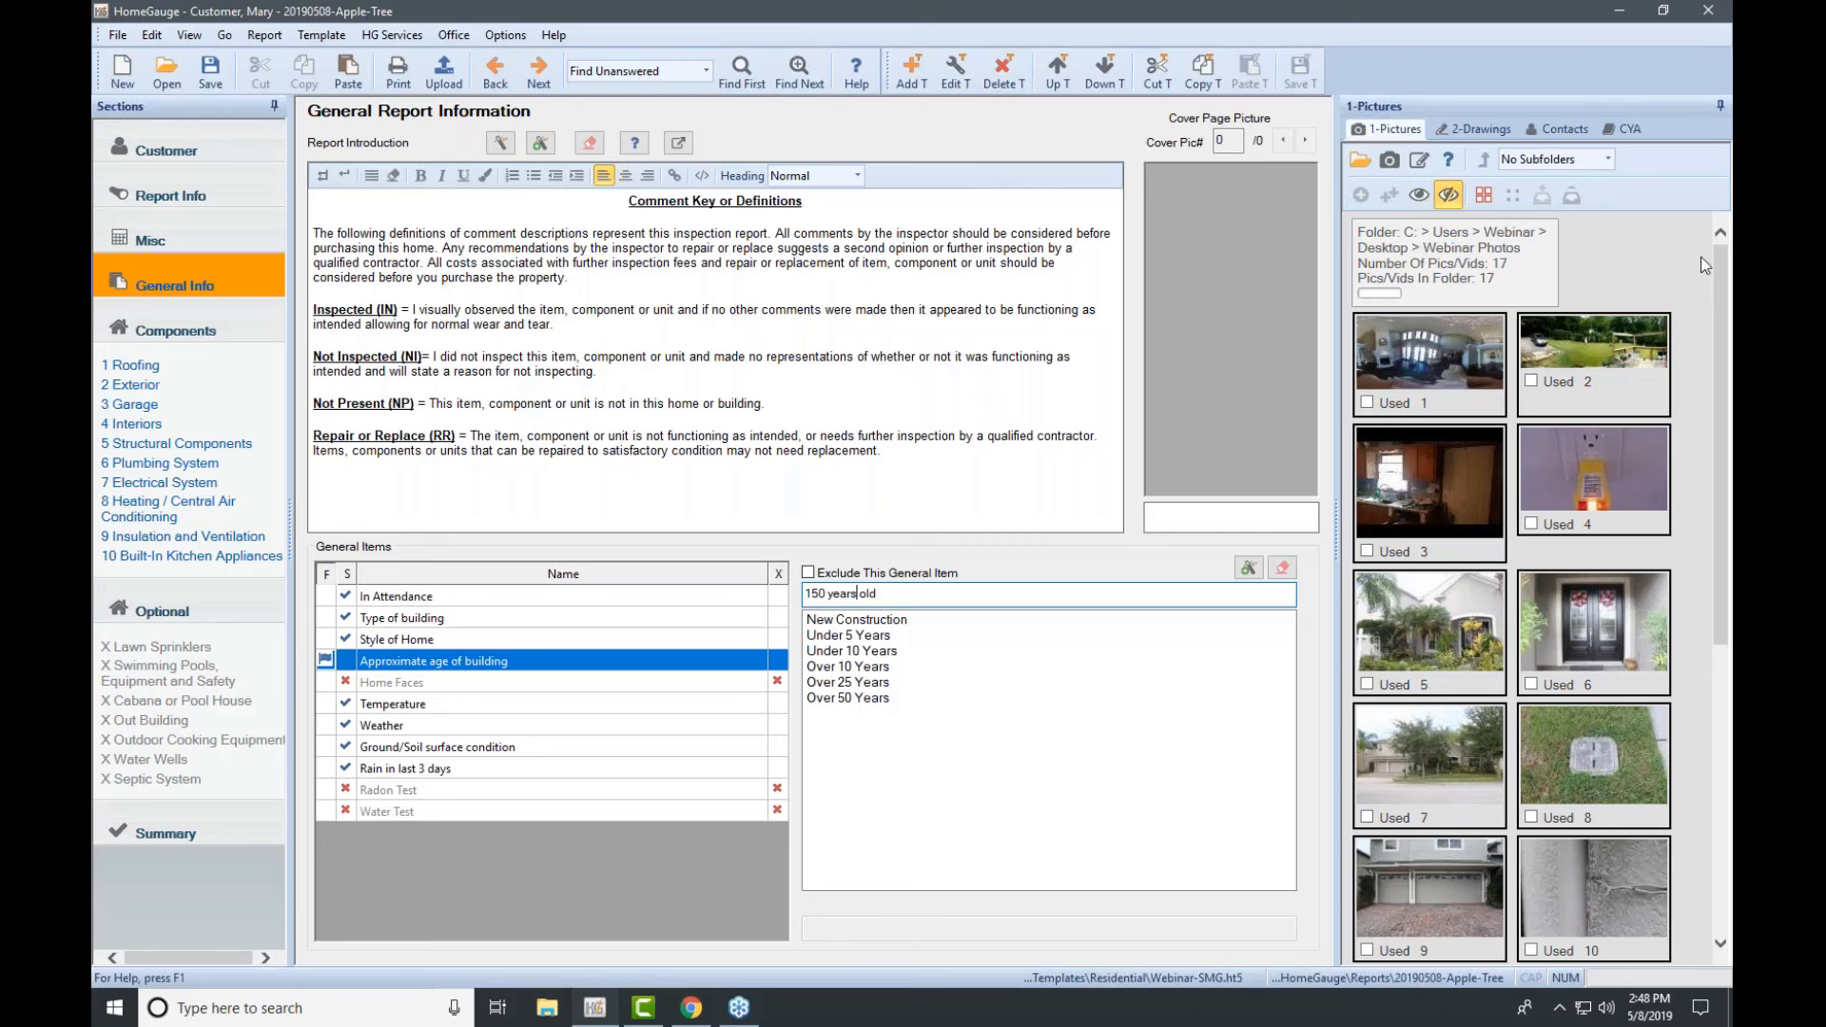
Step: Change the picture thumbnail width from 150 to 200 and widen the pictures panel
click(1729, 271)
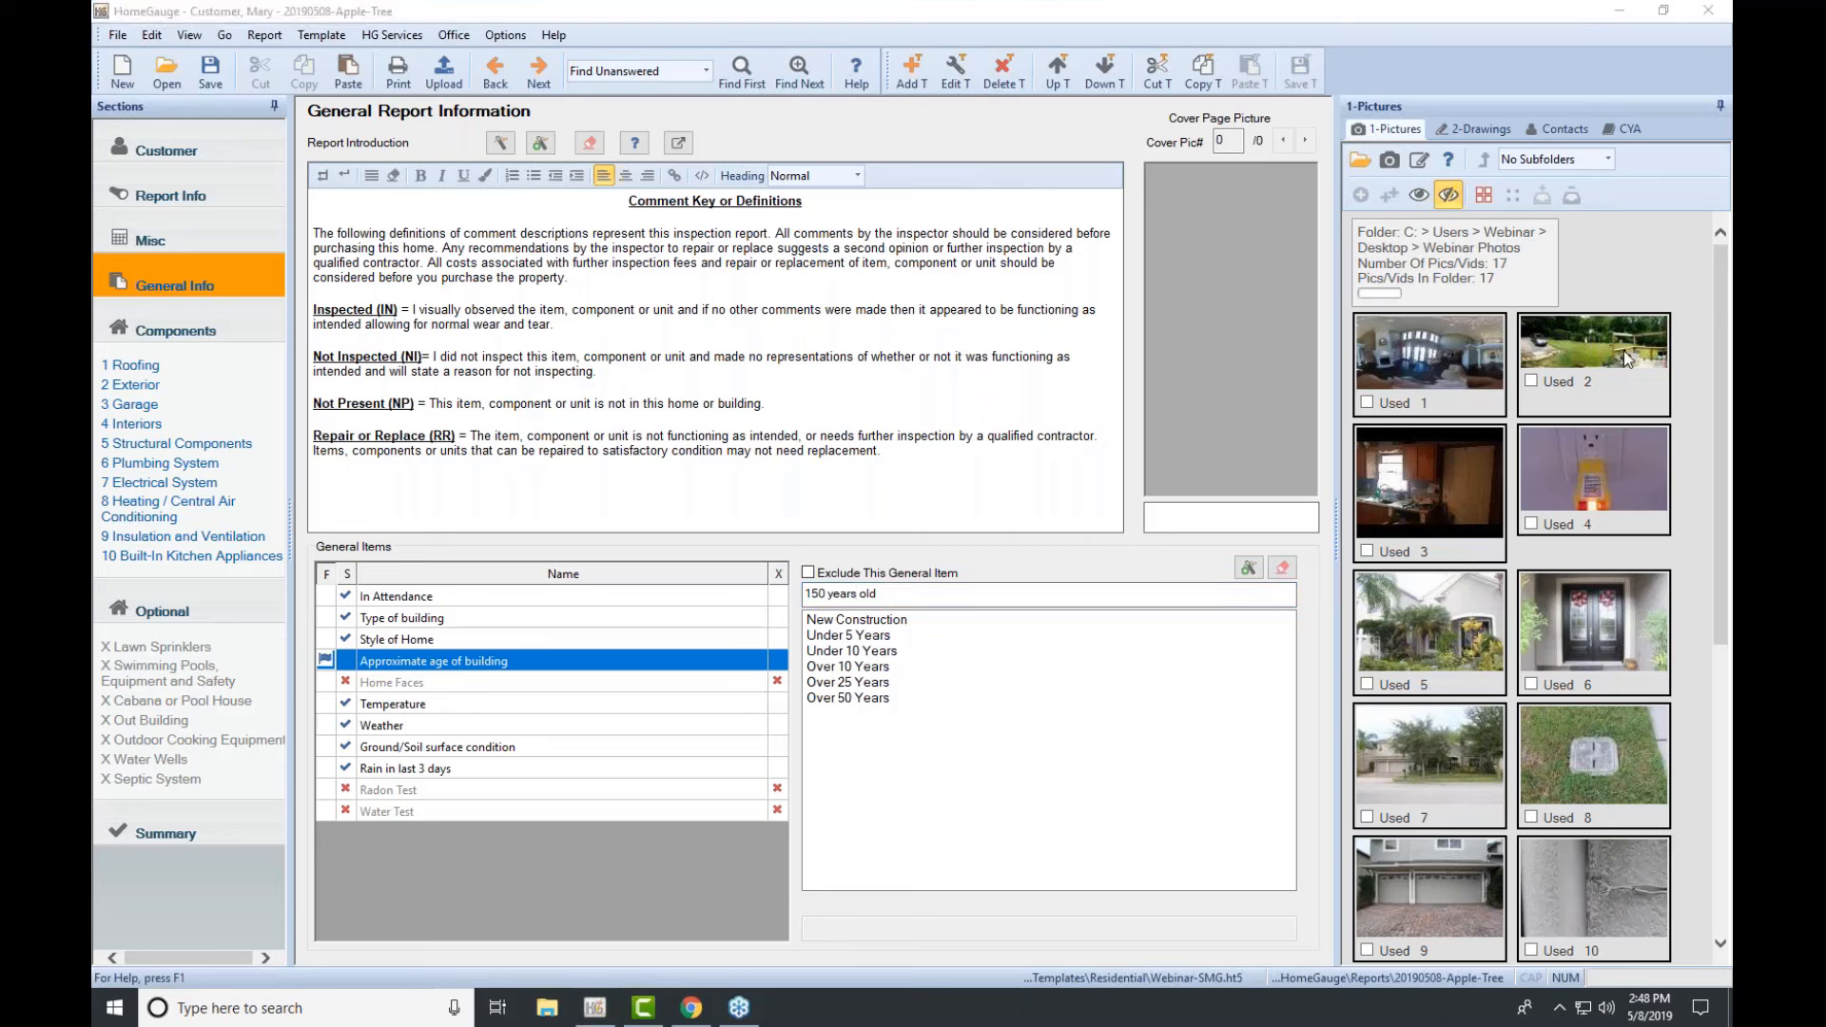
click(1420, 160)
click(1419, 159)
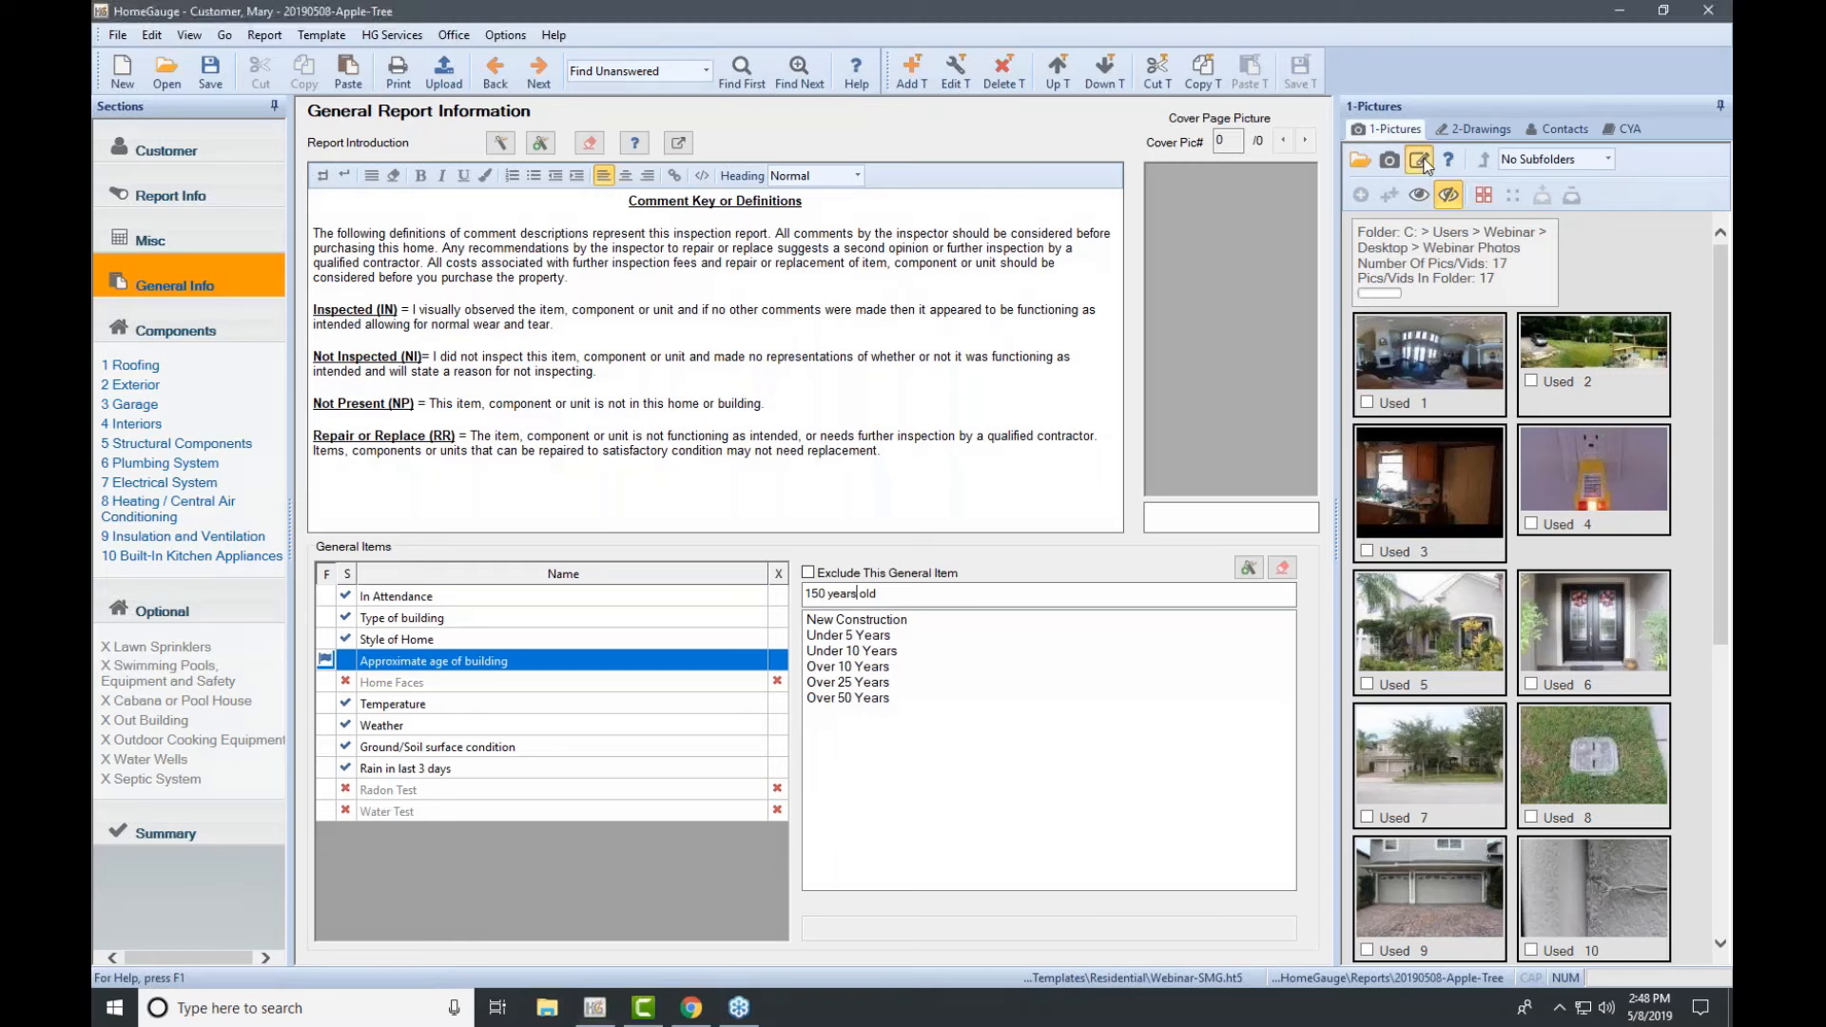
double_click(812, 423)
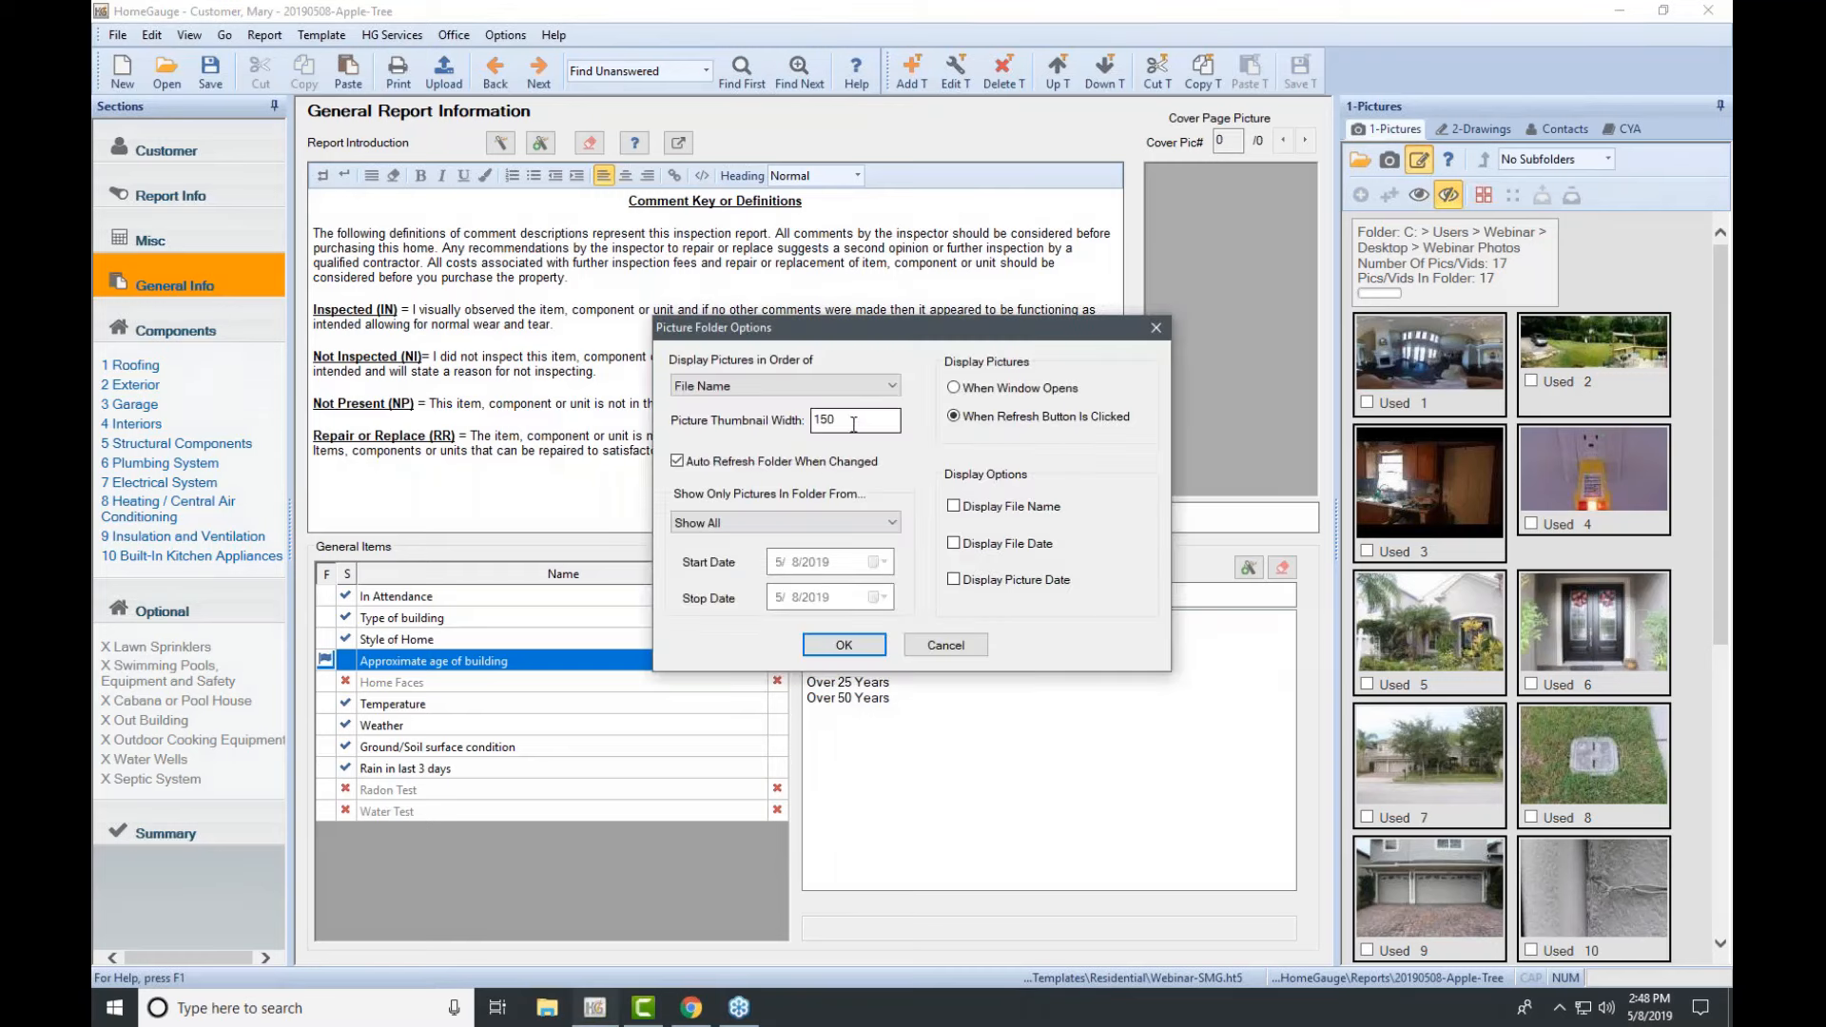
text(200)
click(842, 646)
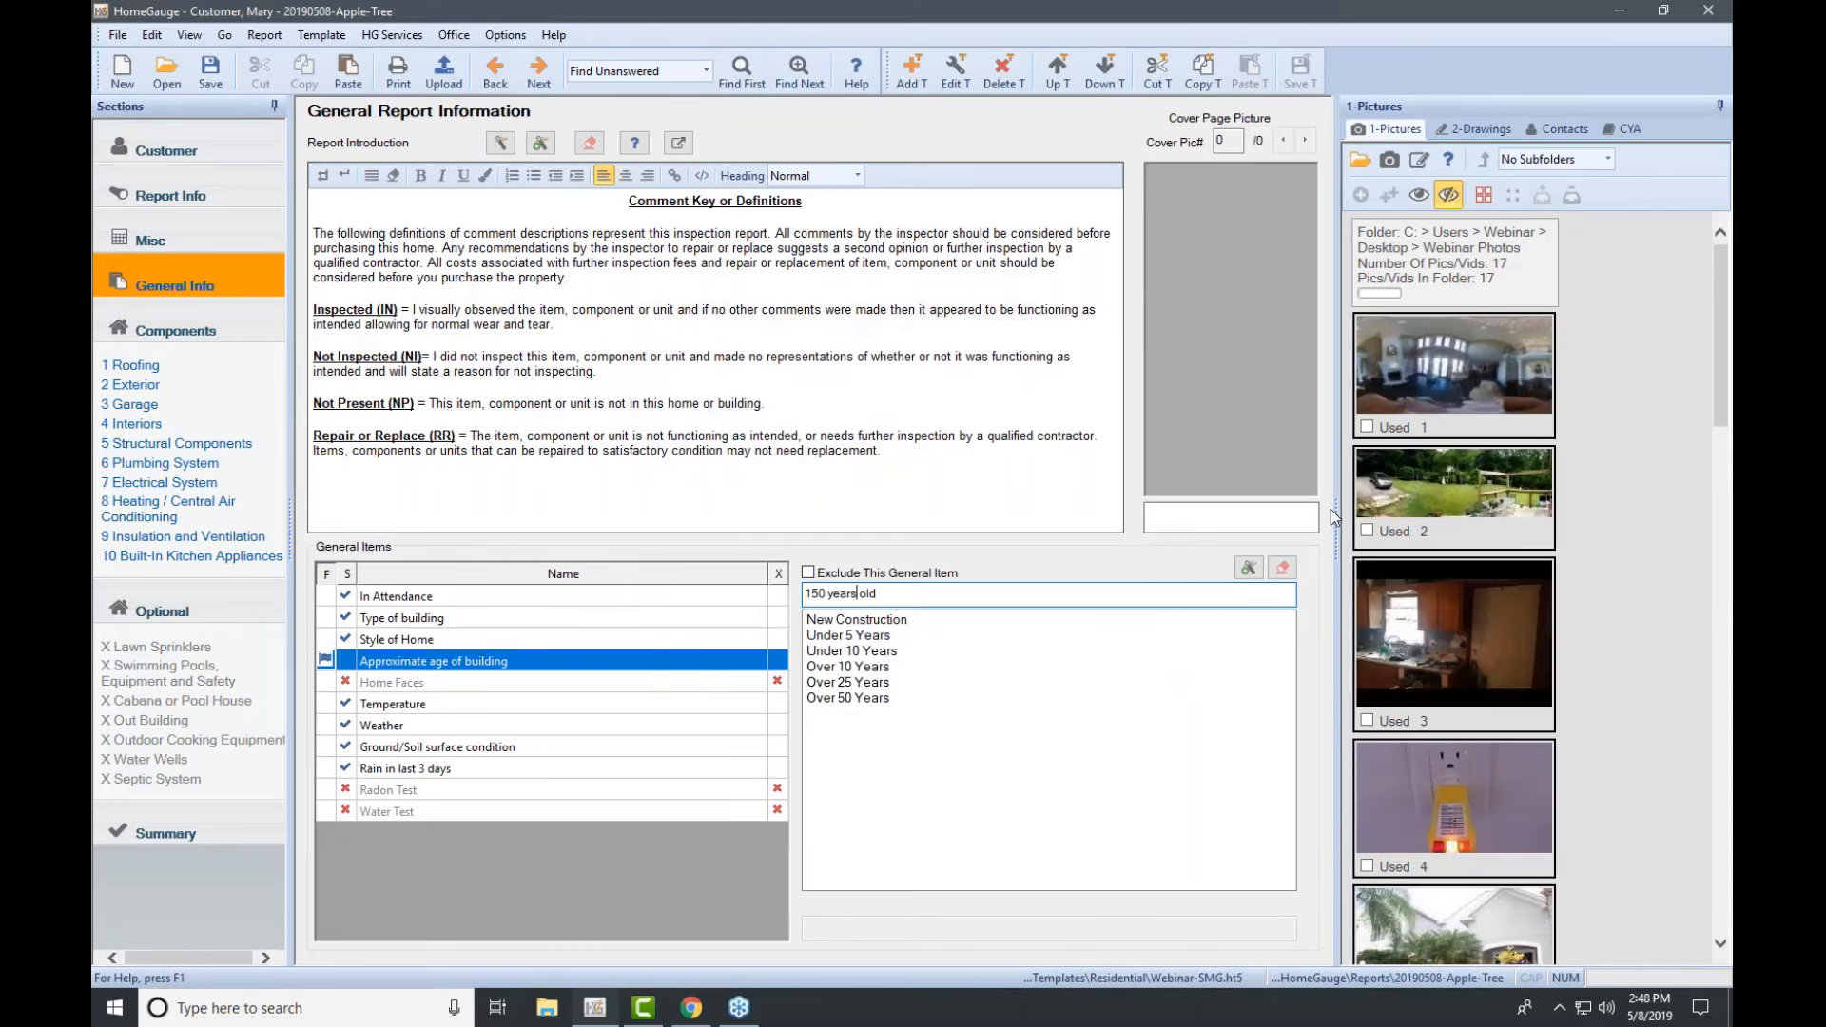
drag(1302, 517, 1220, 516)
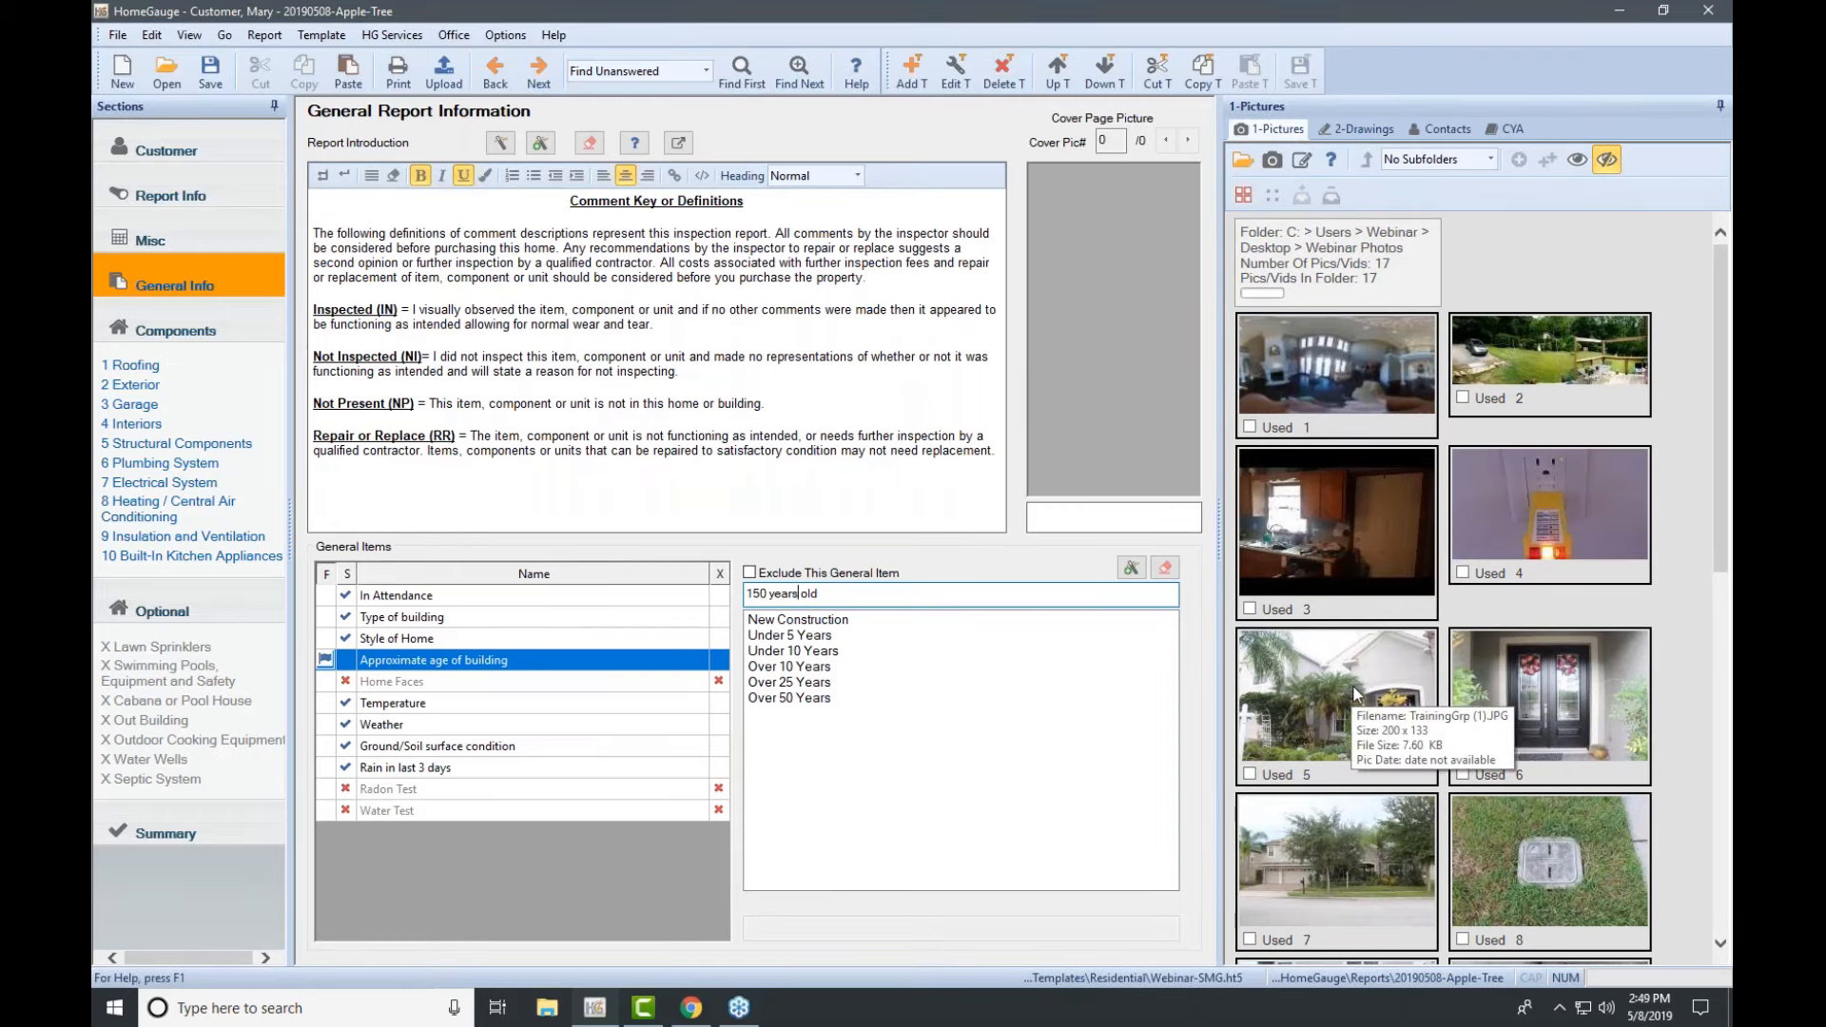
scroll(1417, 618, down, 5)
scroll(1445, 563, up, 5)
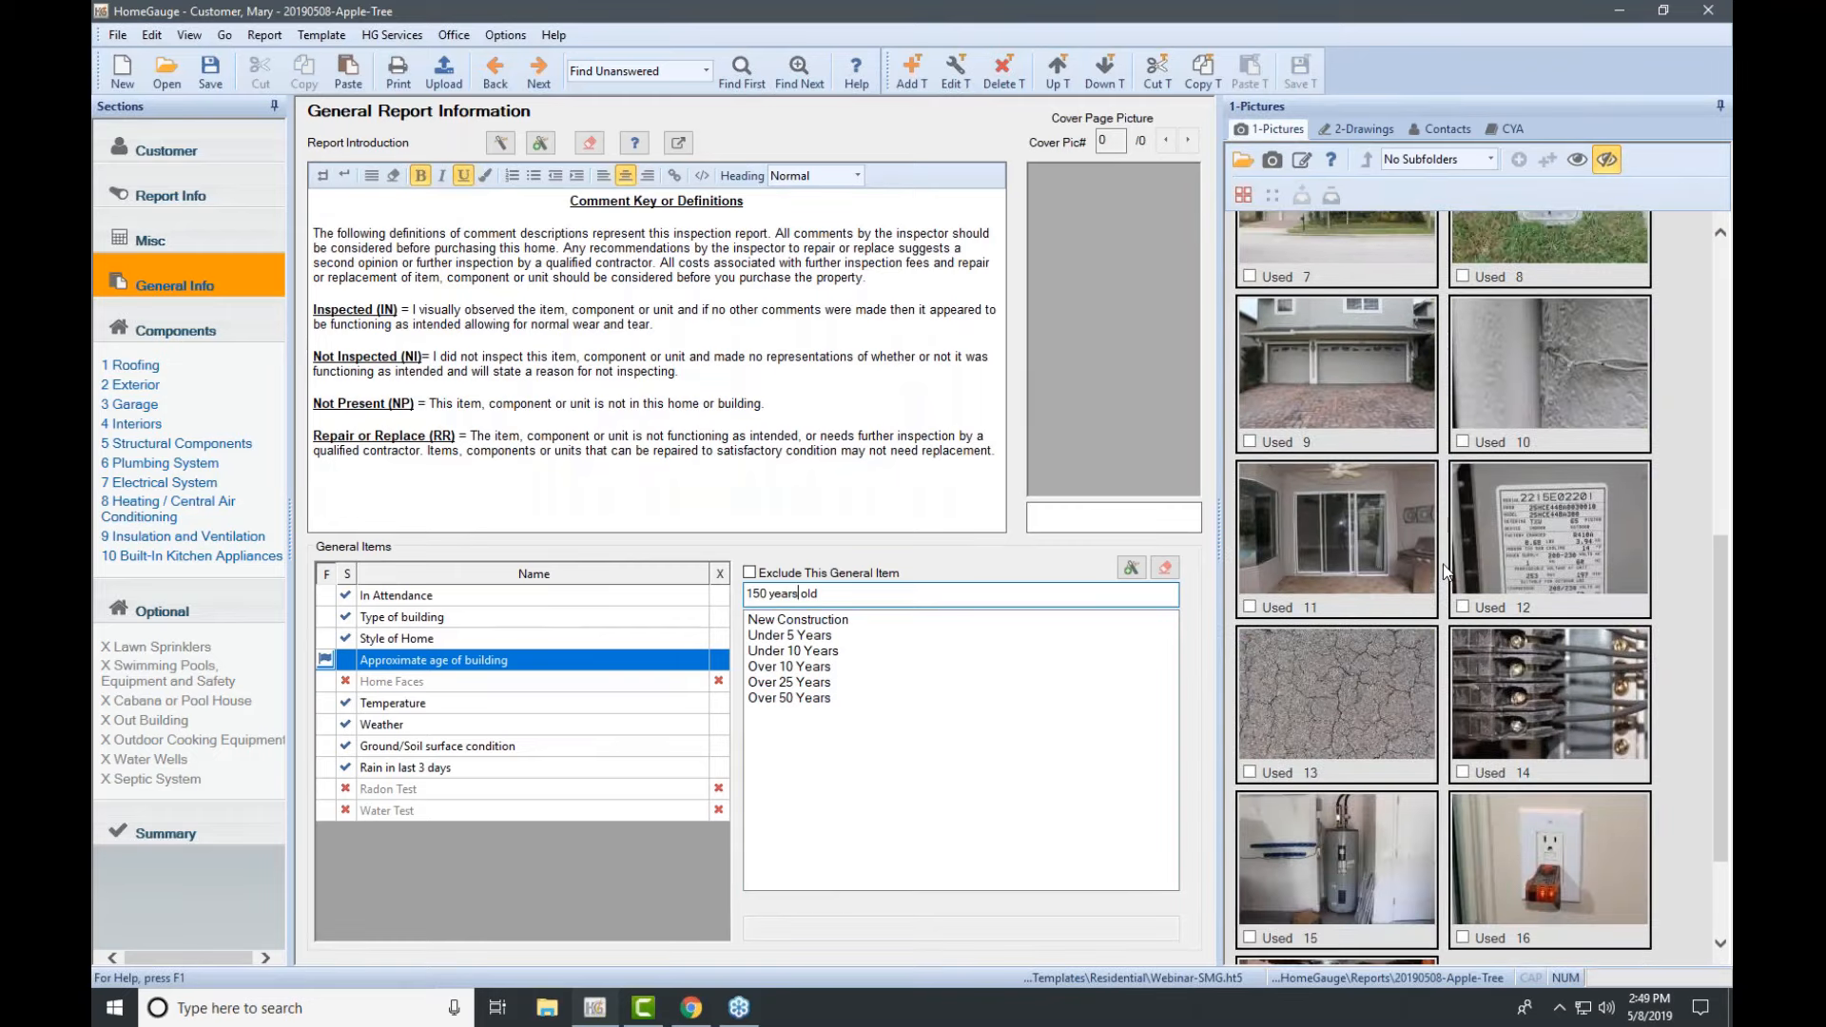
scroll(1442, 563, down, 2)
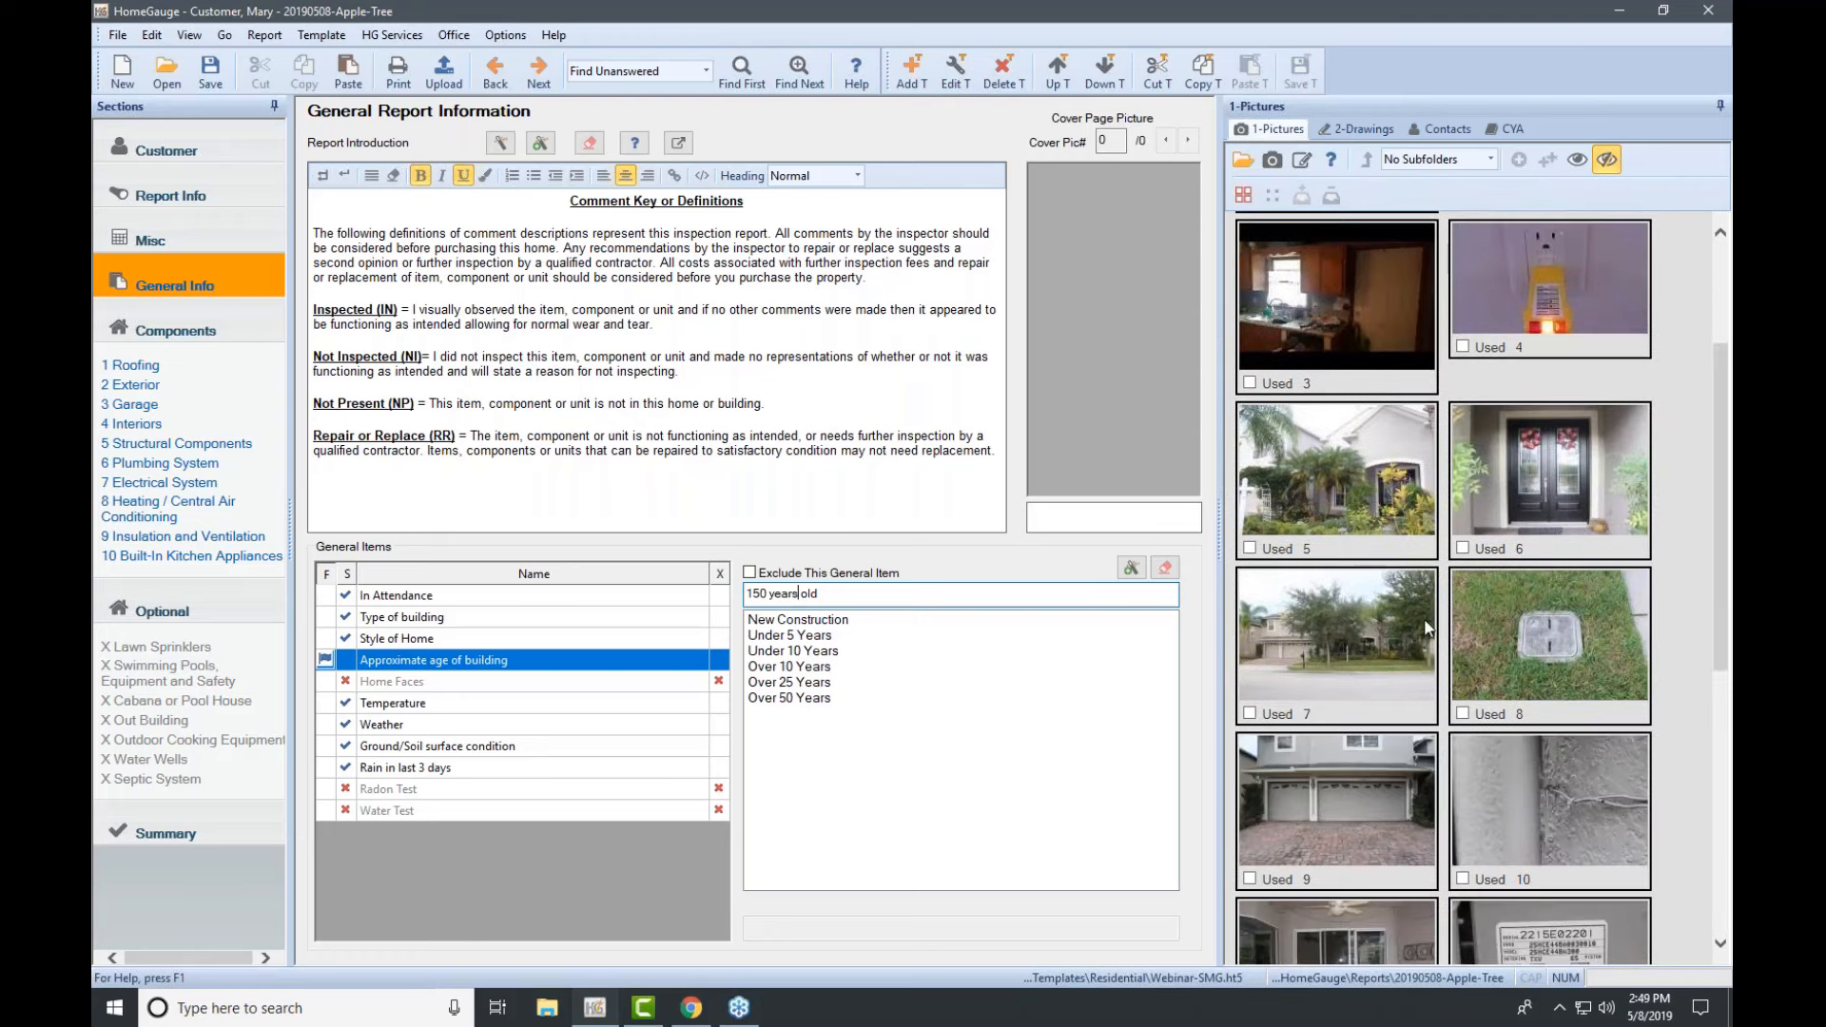
mouse_move(1378, 521)
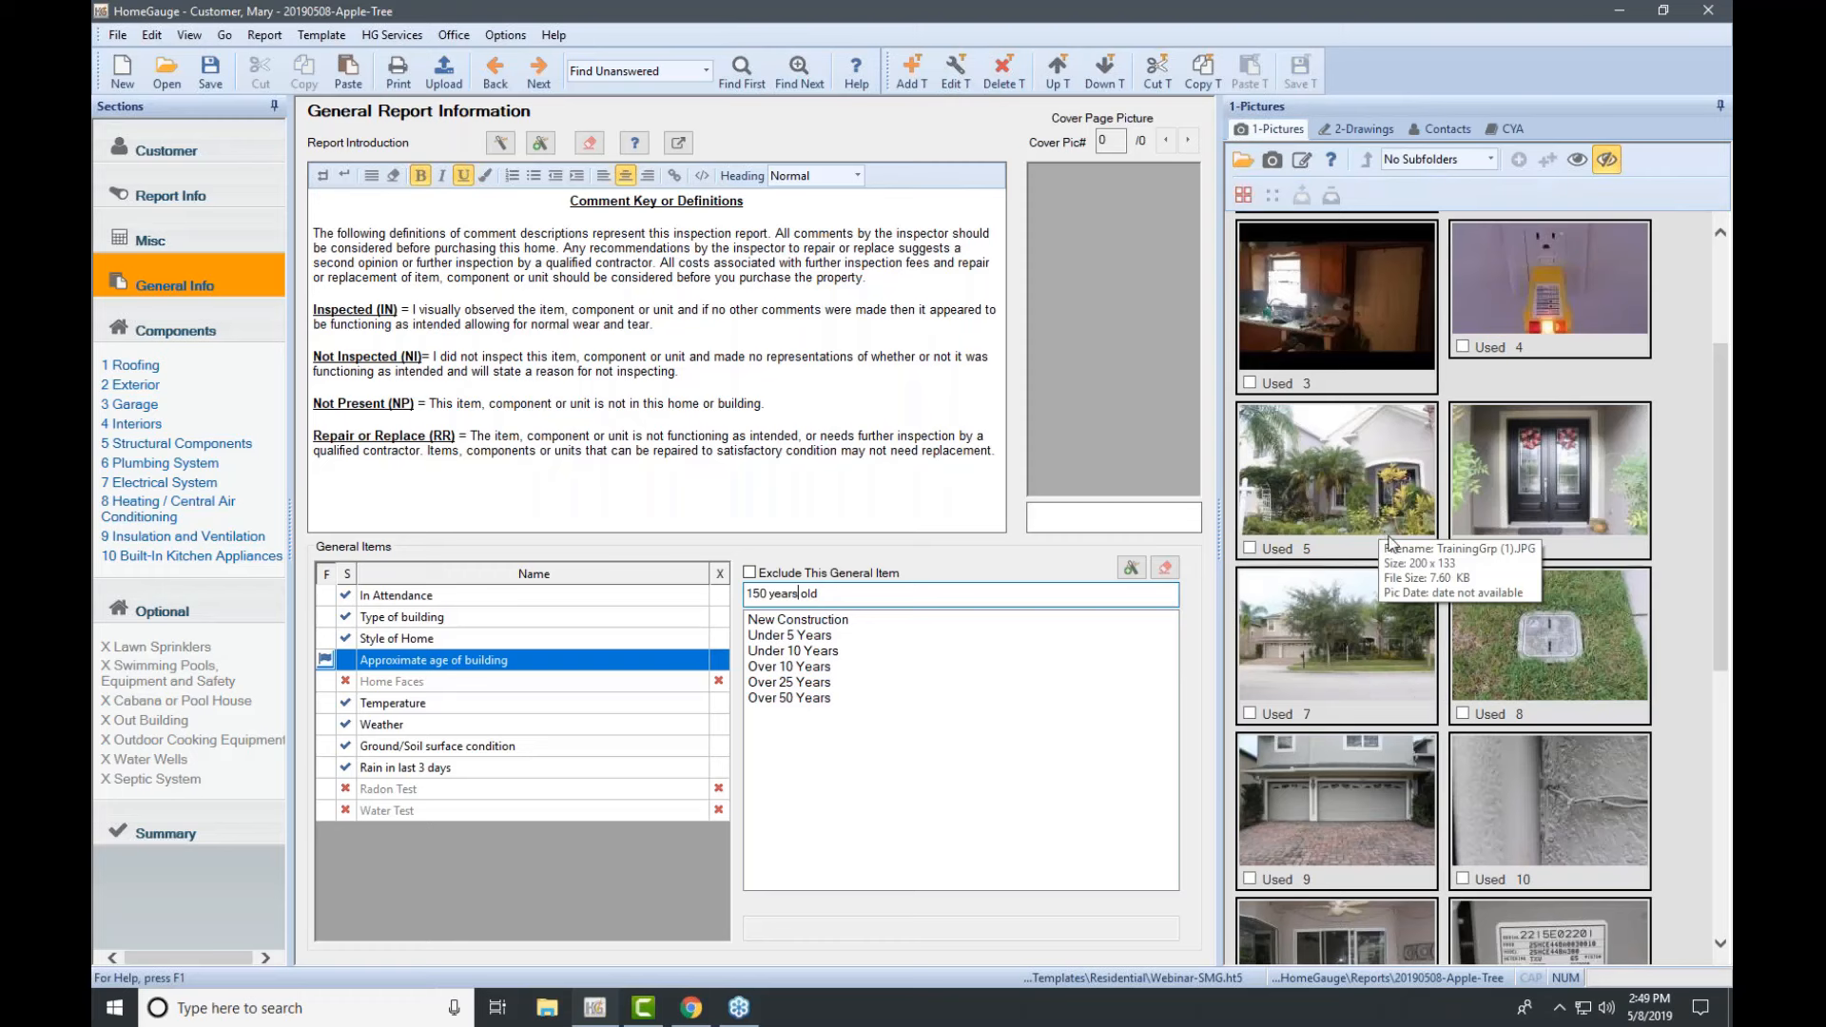
click(1329, 497)
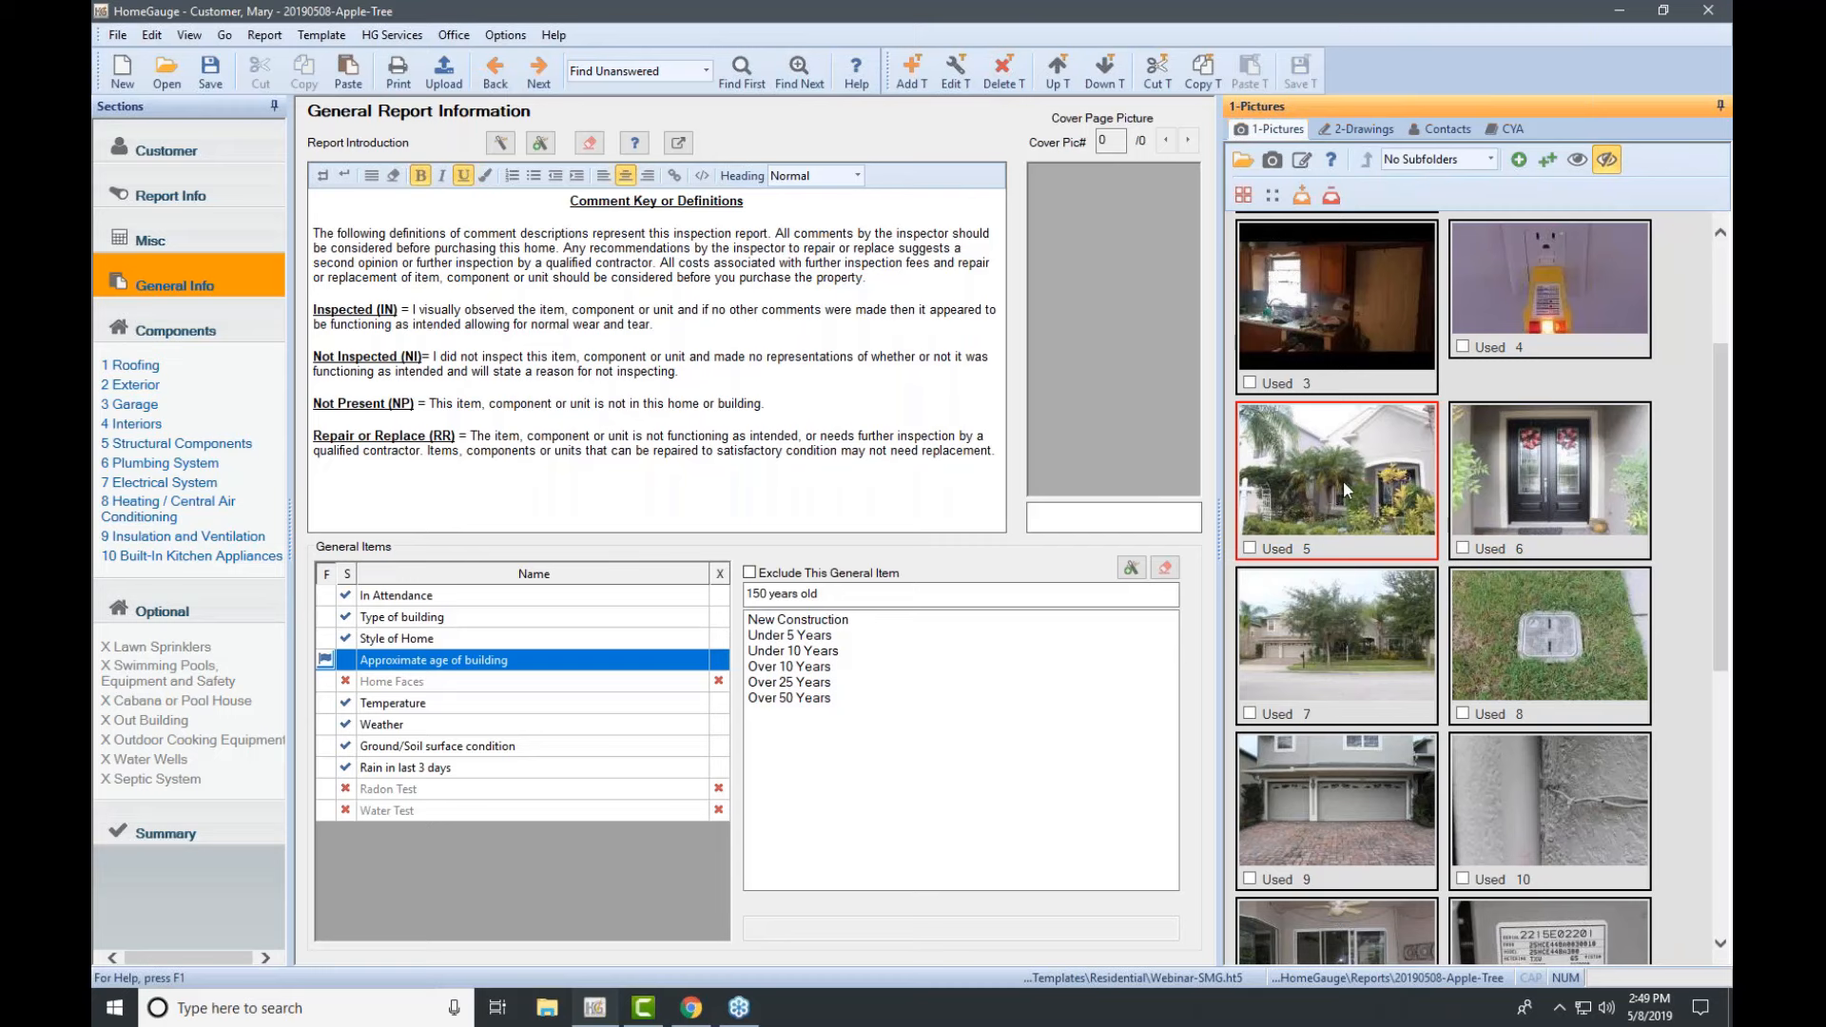
click(1344, 483)
Step: Place picture 5, the front-of-house photo, as the cover page picture at Large 400 x 266
double_click(1342, 481)
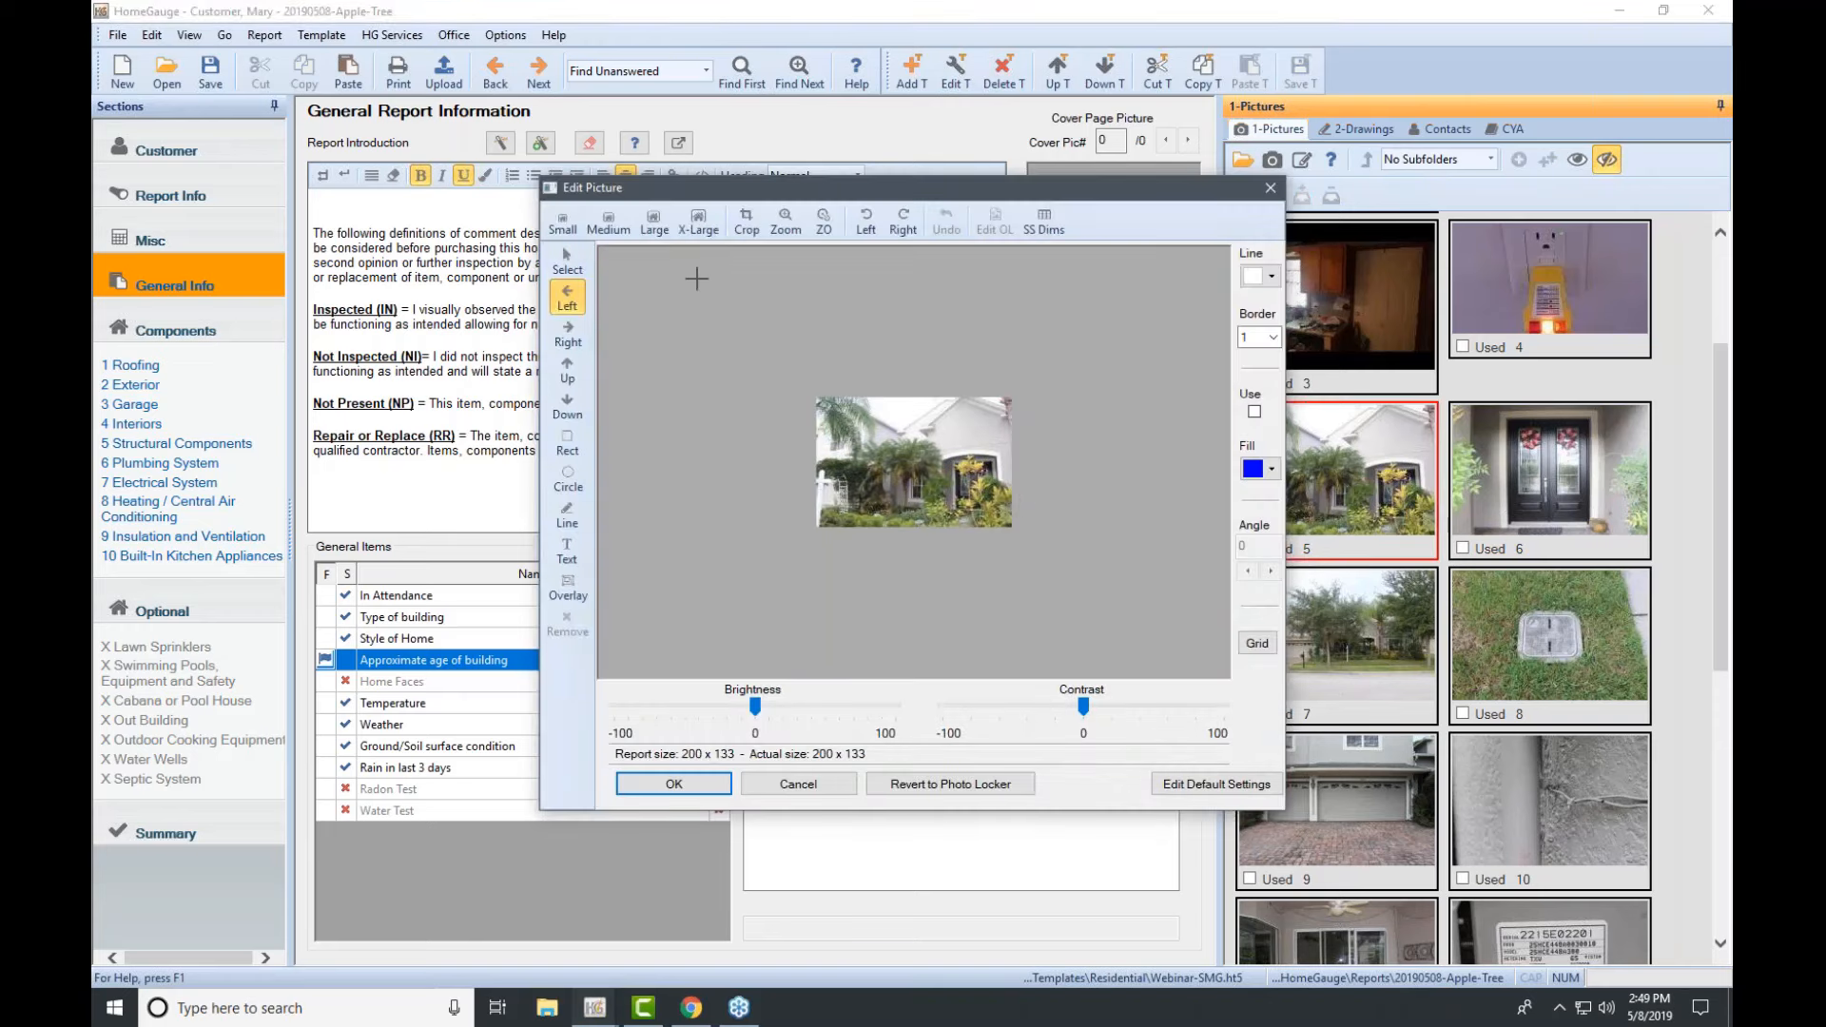
click(1722, 259)
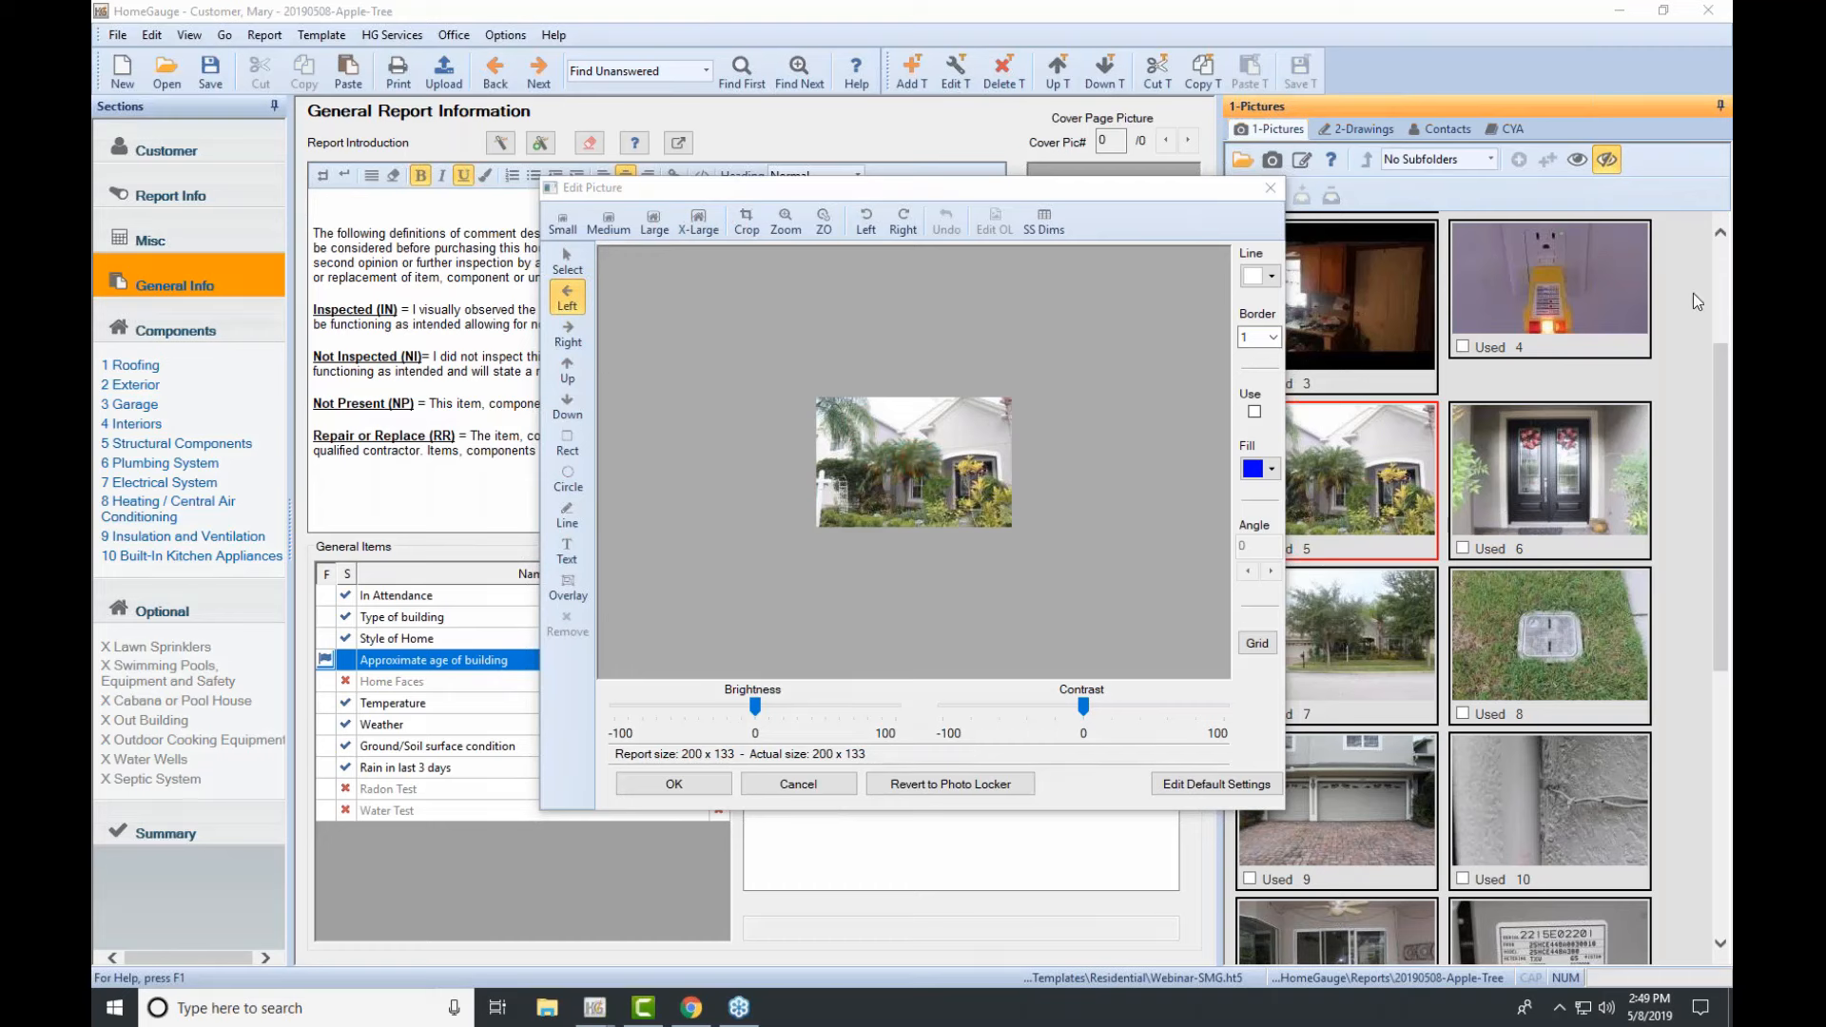
click(649, 217)
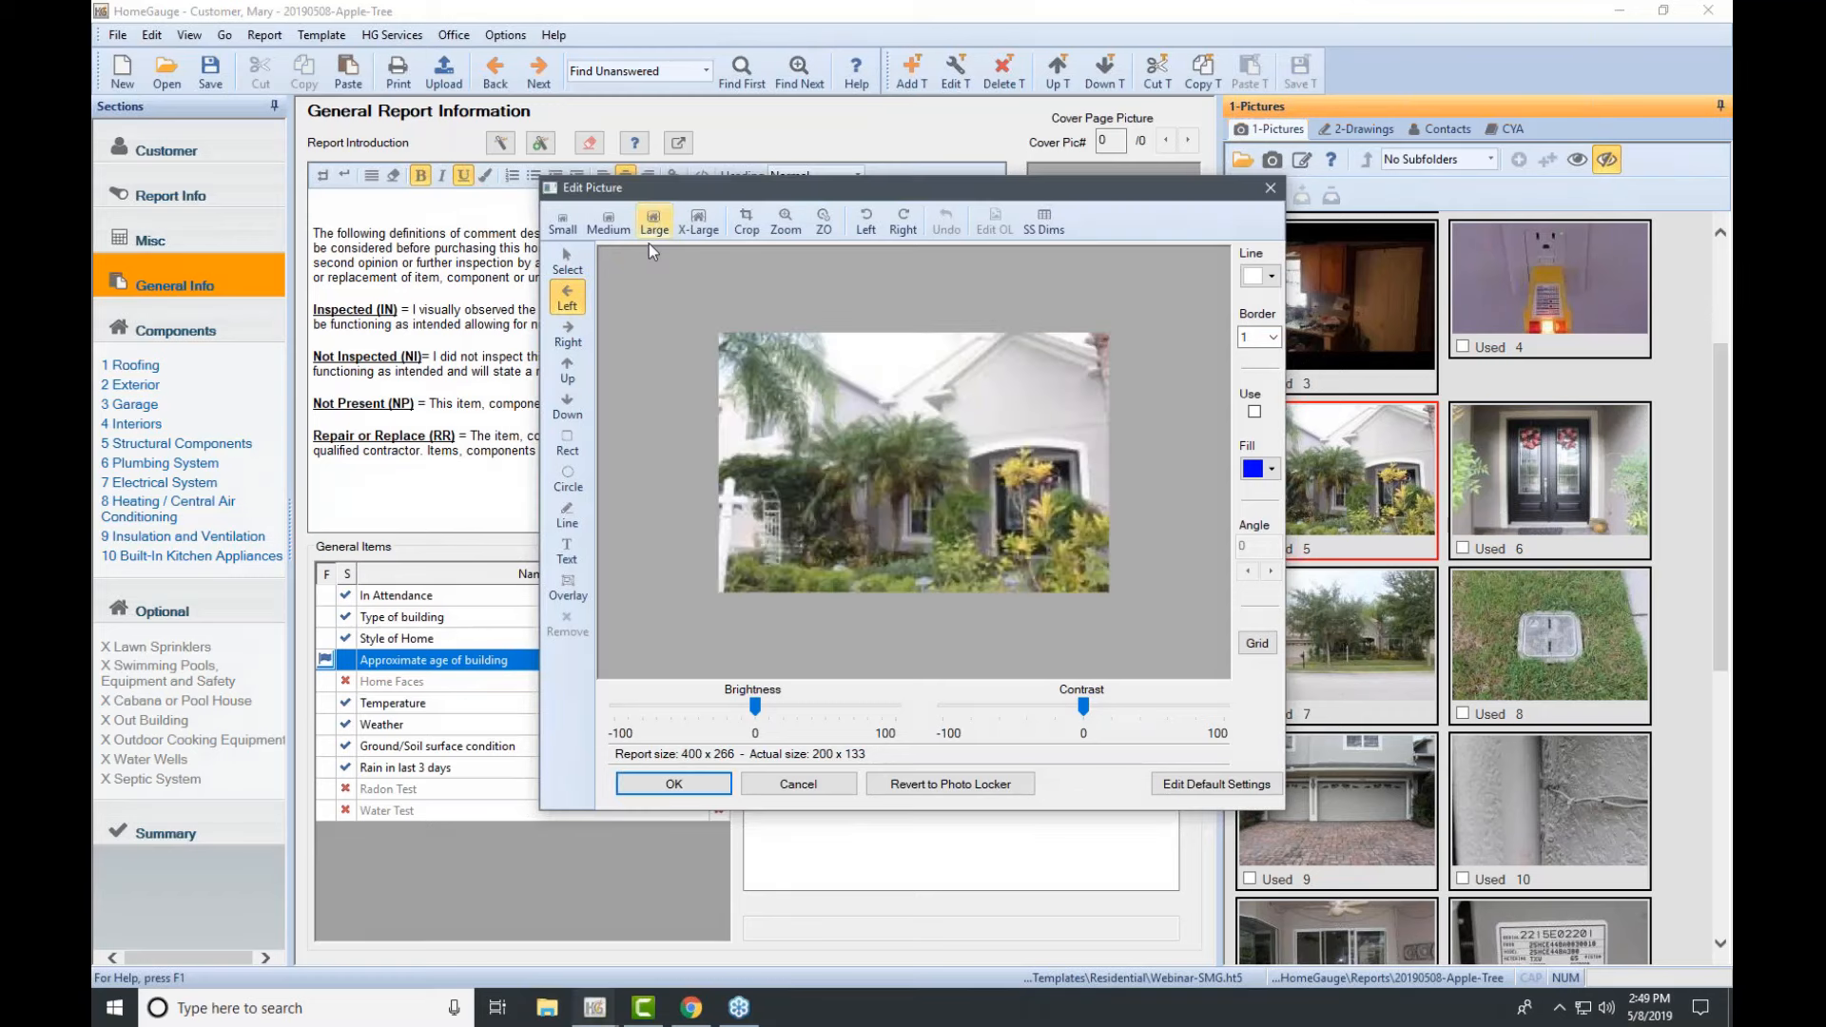
click(692, 783)
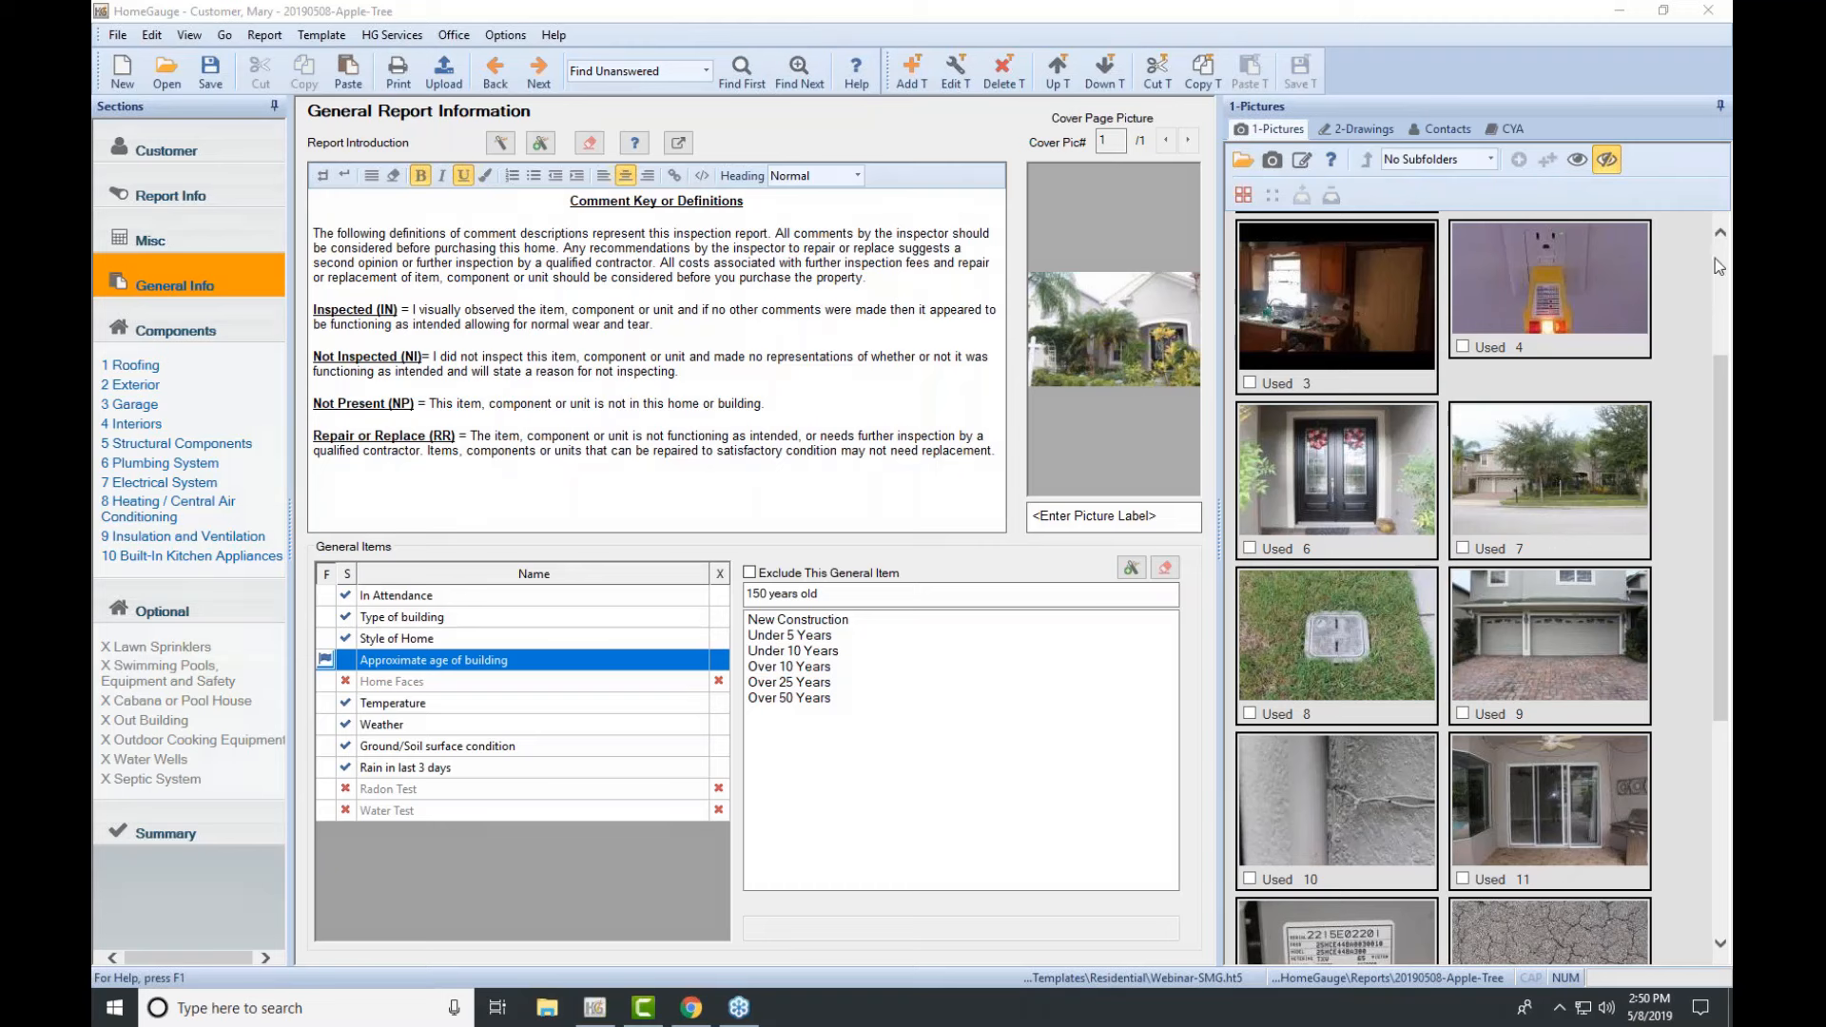
Step: Show then hide already-used pictures, and go to the Components section
mouse_move(1447, 457)
mouse_down()
mouse_move(1388, 525)
mouse_move(1129, 349)
mouse_move(1396, 500)
mouse_move(1464, 655)
mouse_move(1528, 641)
mouse_move(1509, 597)
mouse_move(1122, 333)
mouse_move(1135, 348)
mouse_up()
click(1577, 159)
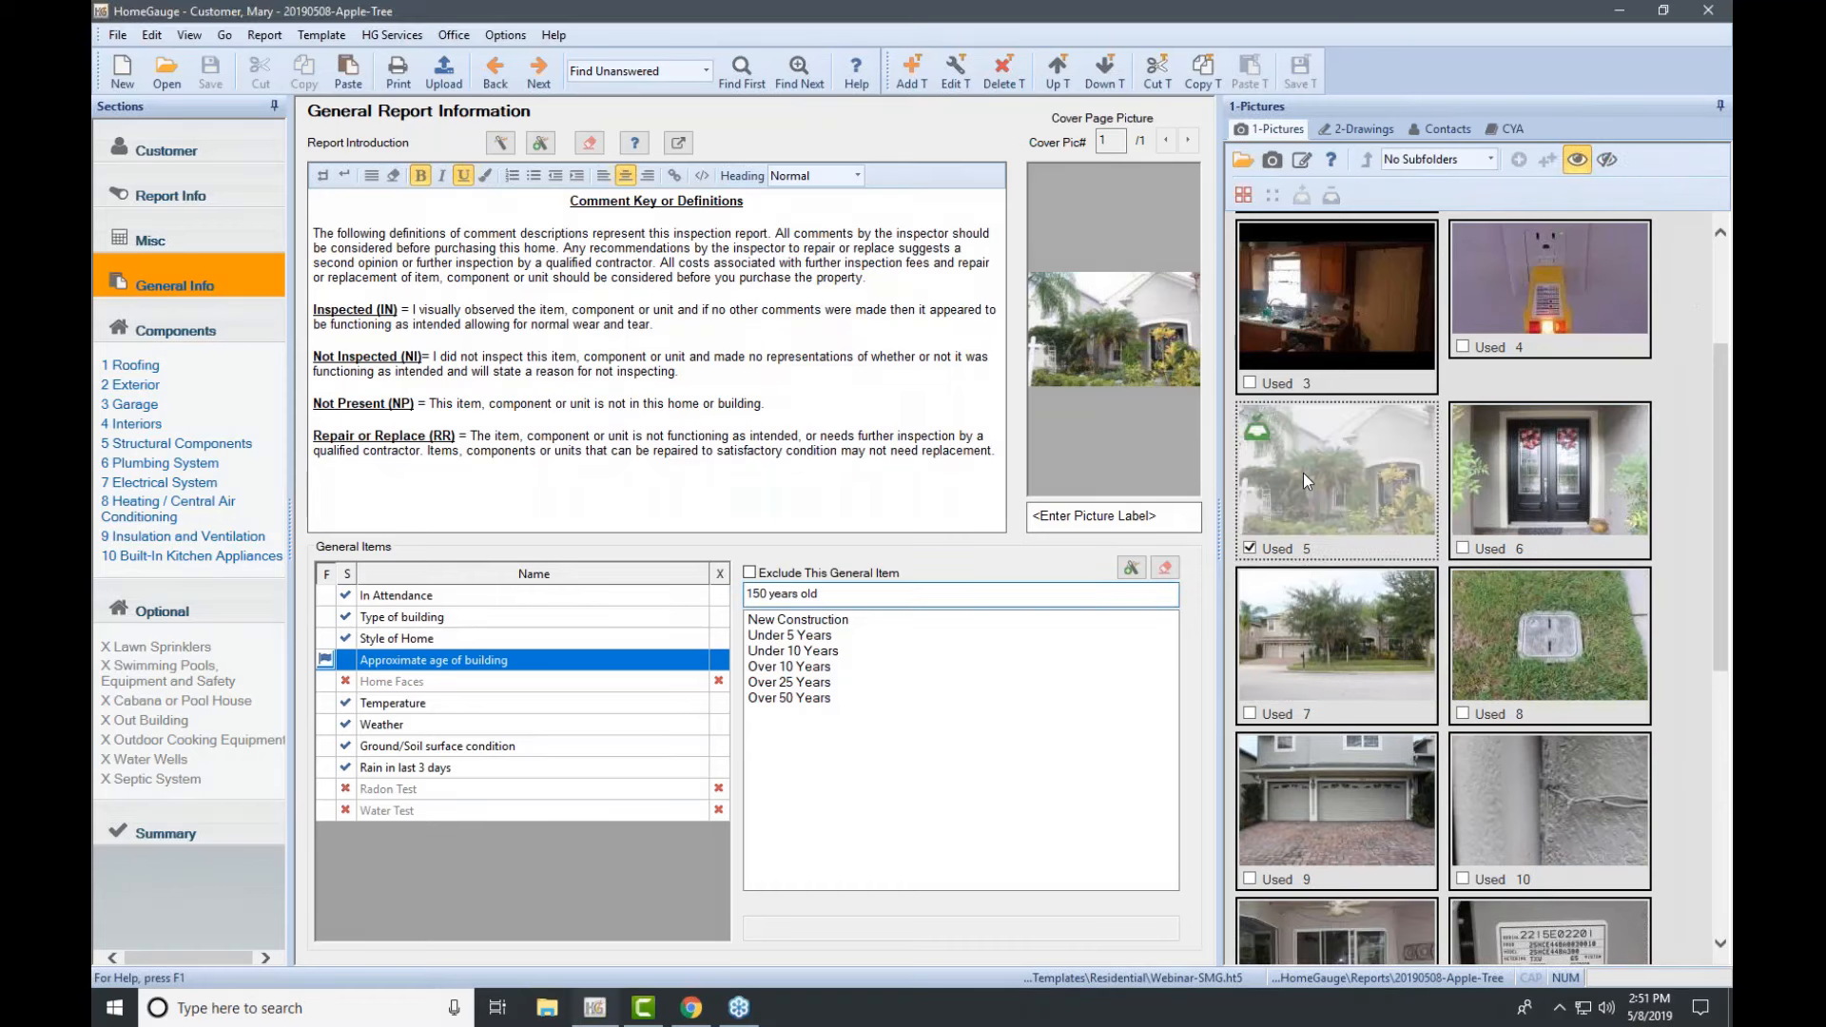
click(1716, 256)
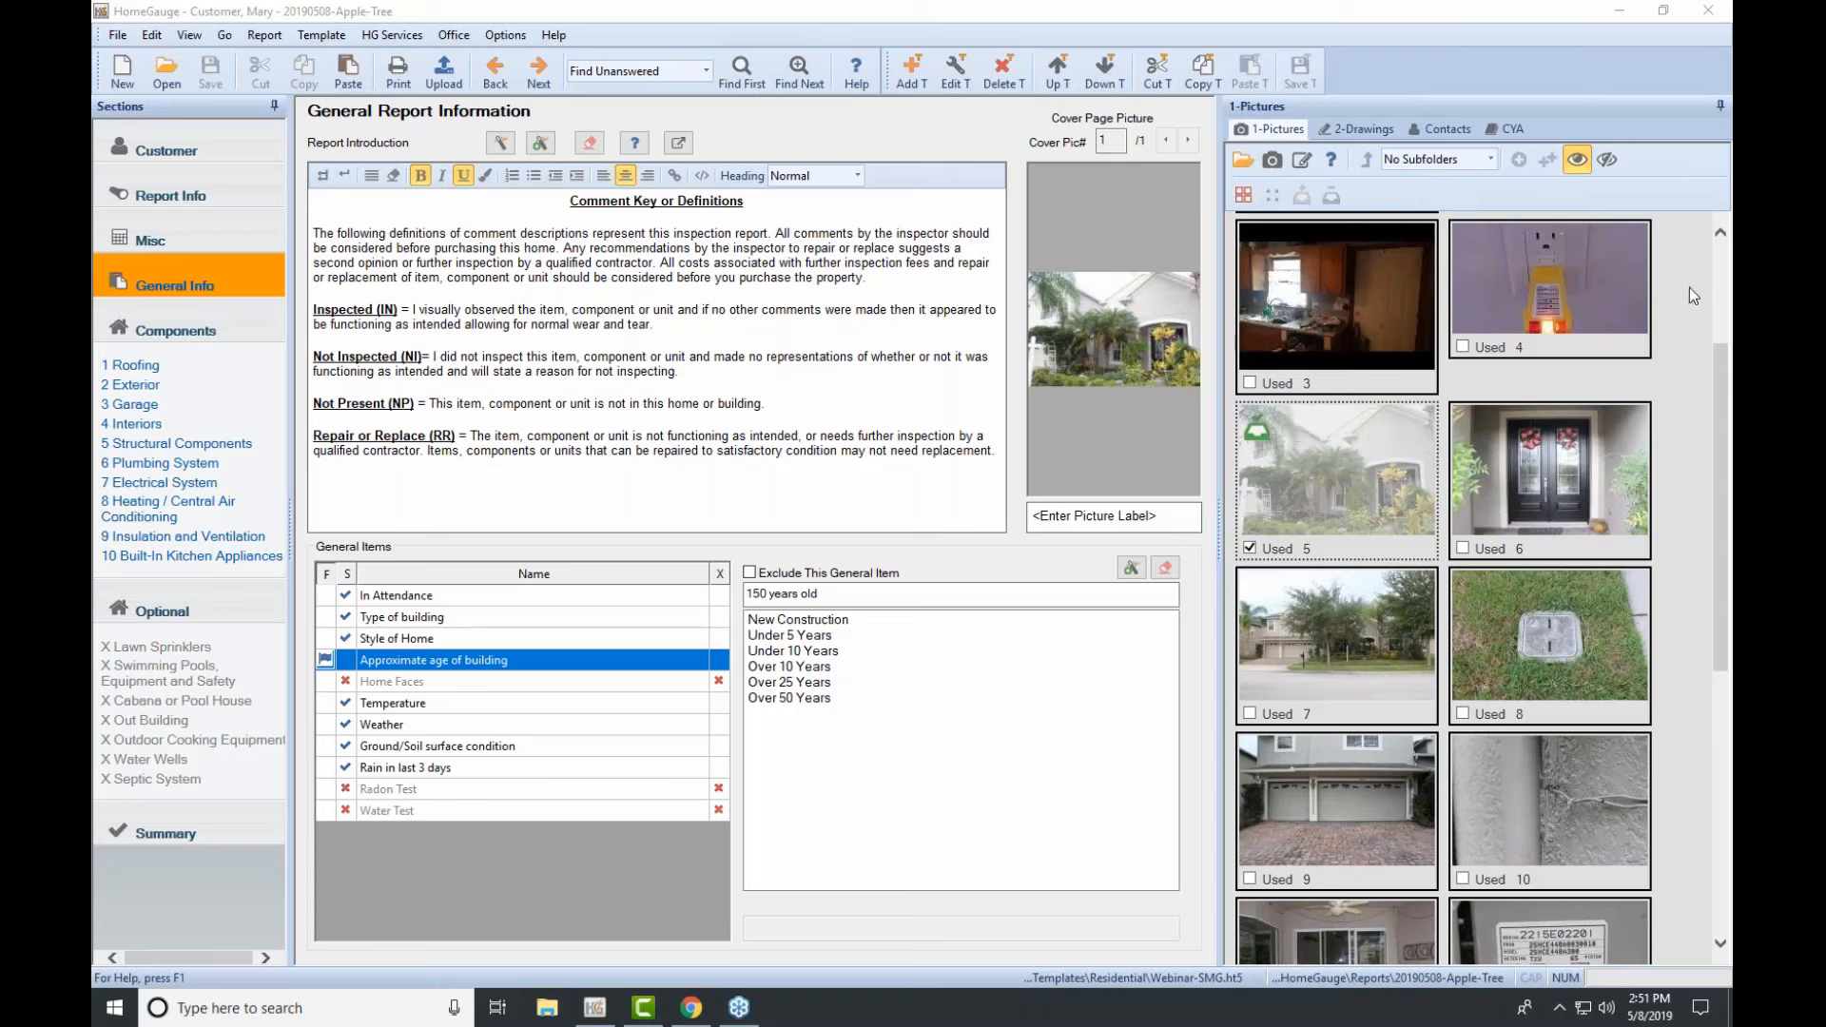
click(1609, 161)
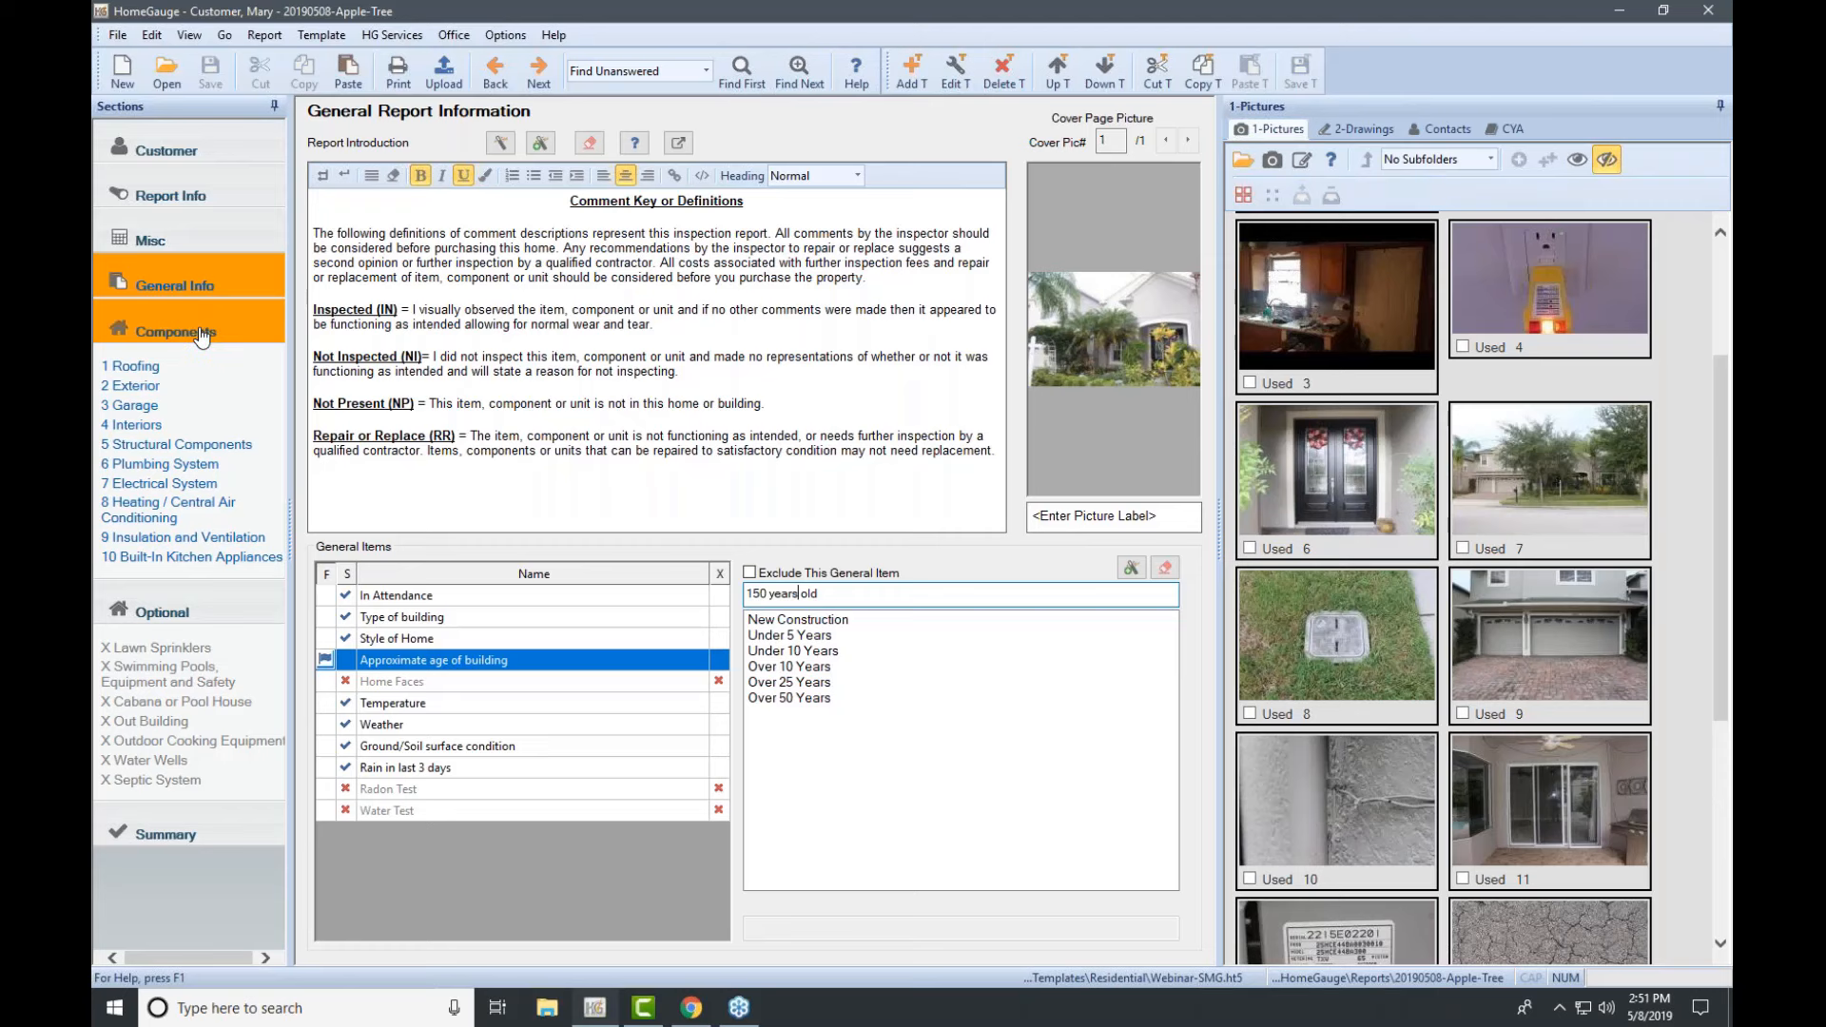
click(150, 333)
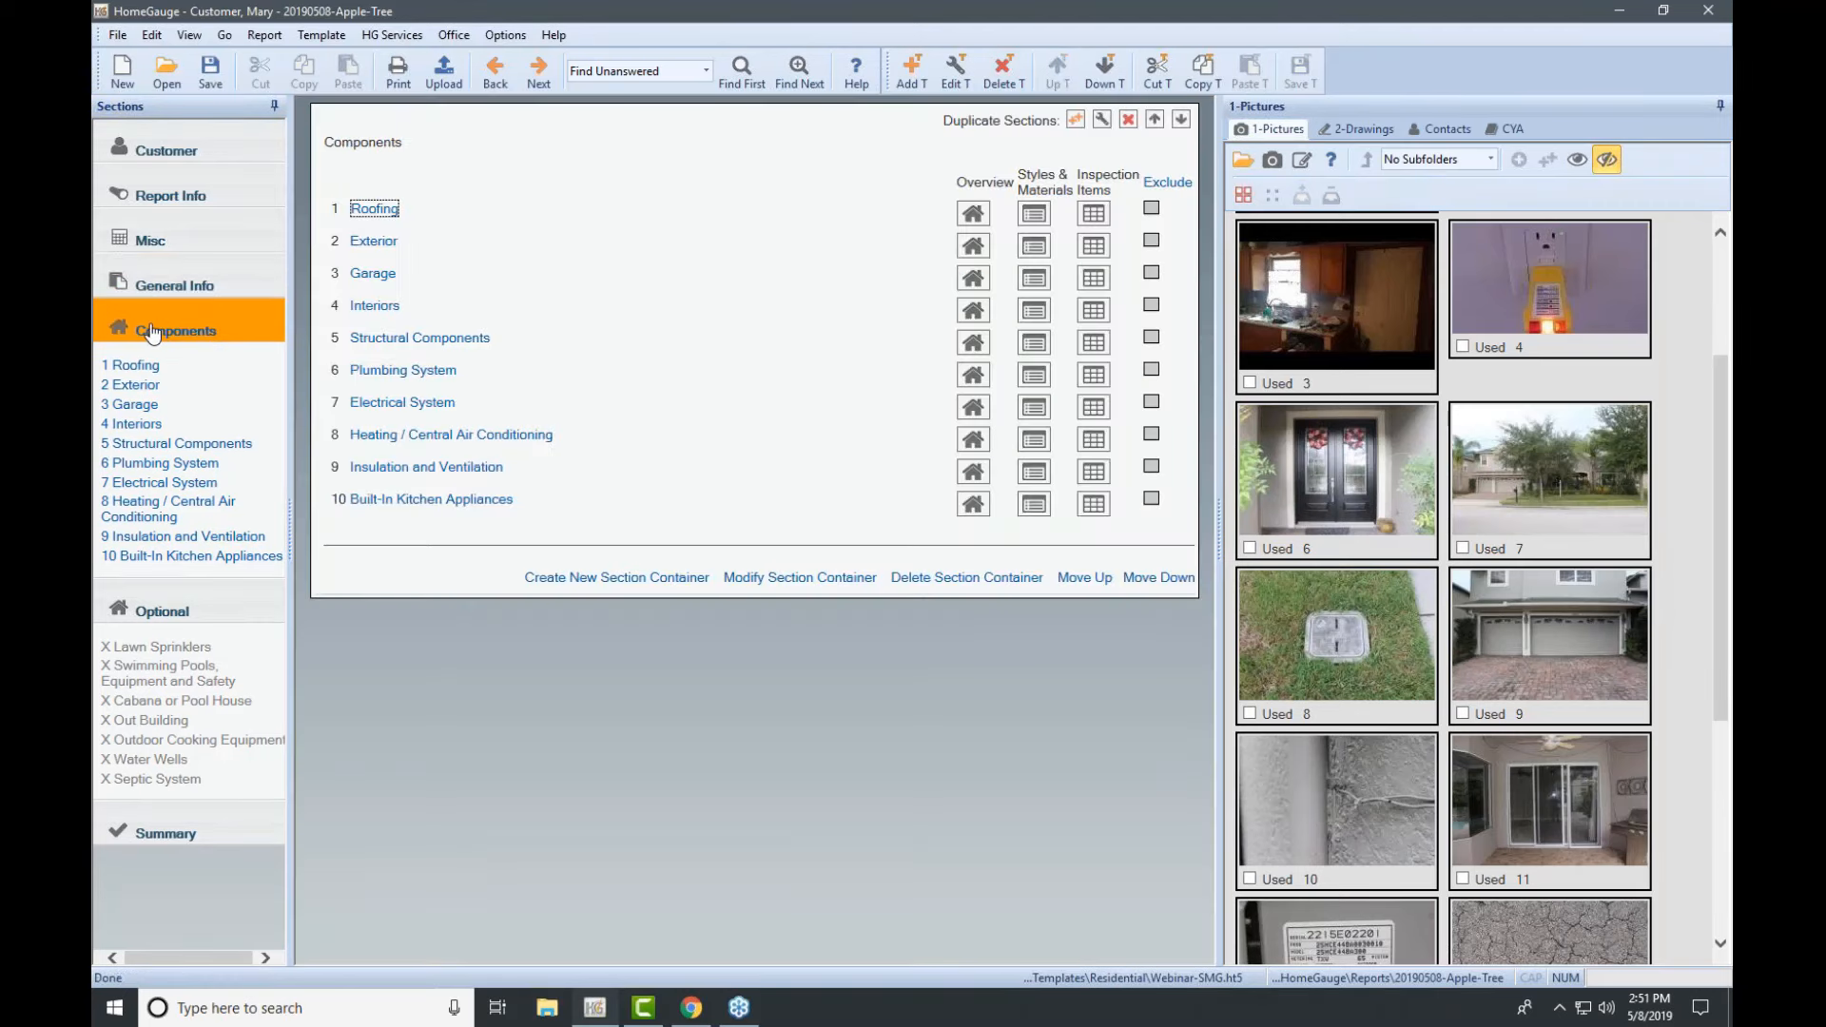
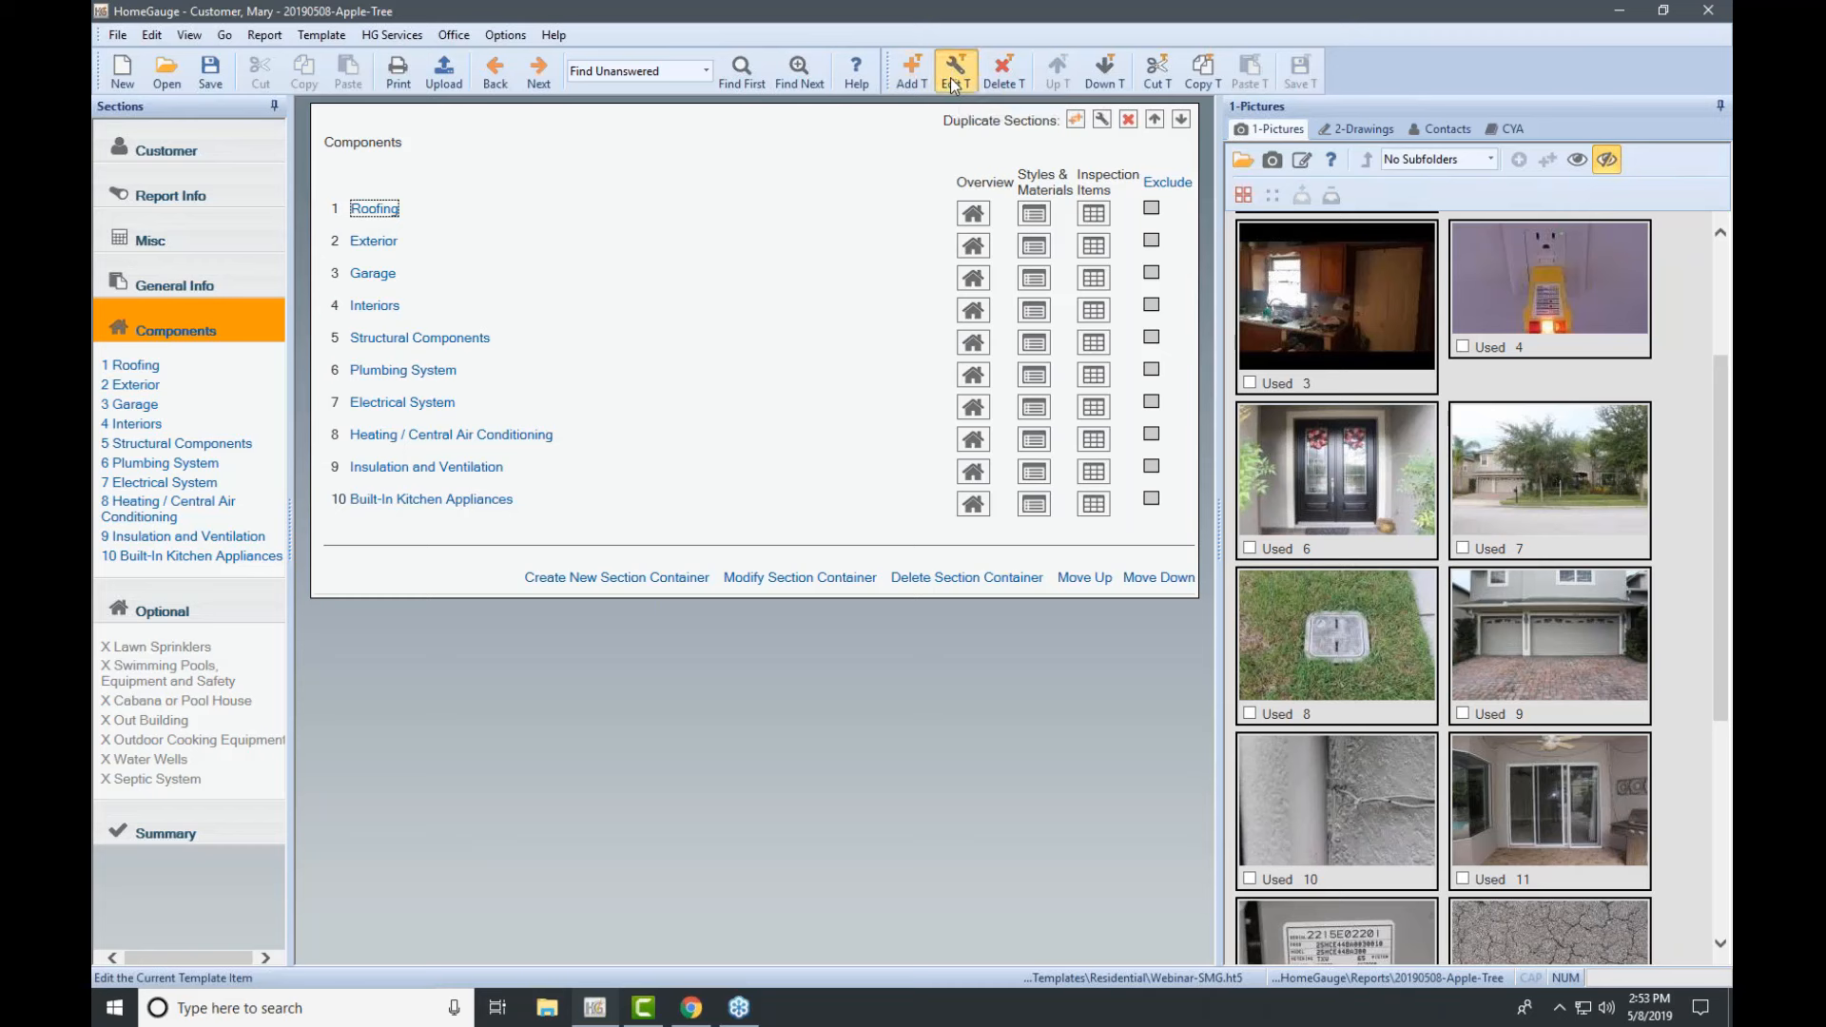
Step: Rename the Roofing section to 'Roof System' in its section settings
click(953, 78)
click(923, 301)
key(BackSpace)
key(BackSpace)
text(Sy)
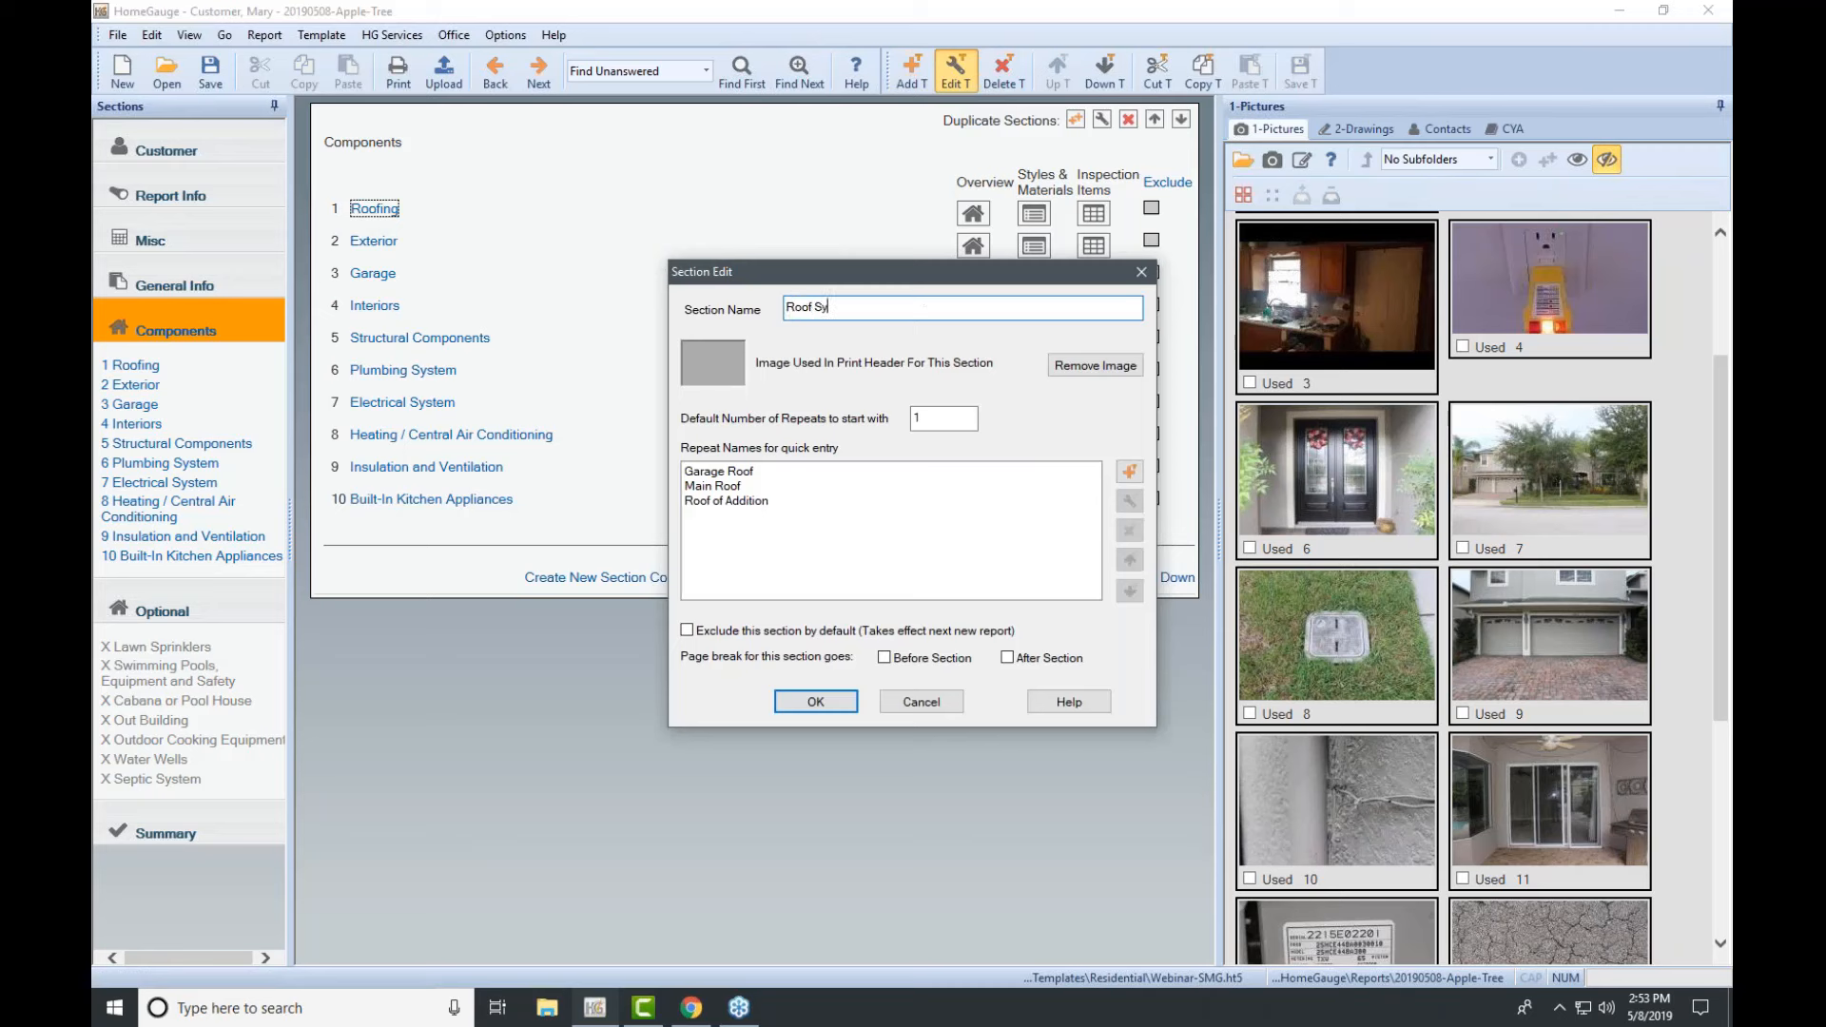
text(stems)
click(1716, 272)
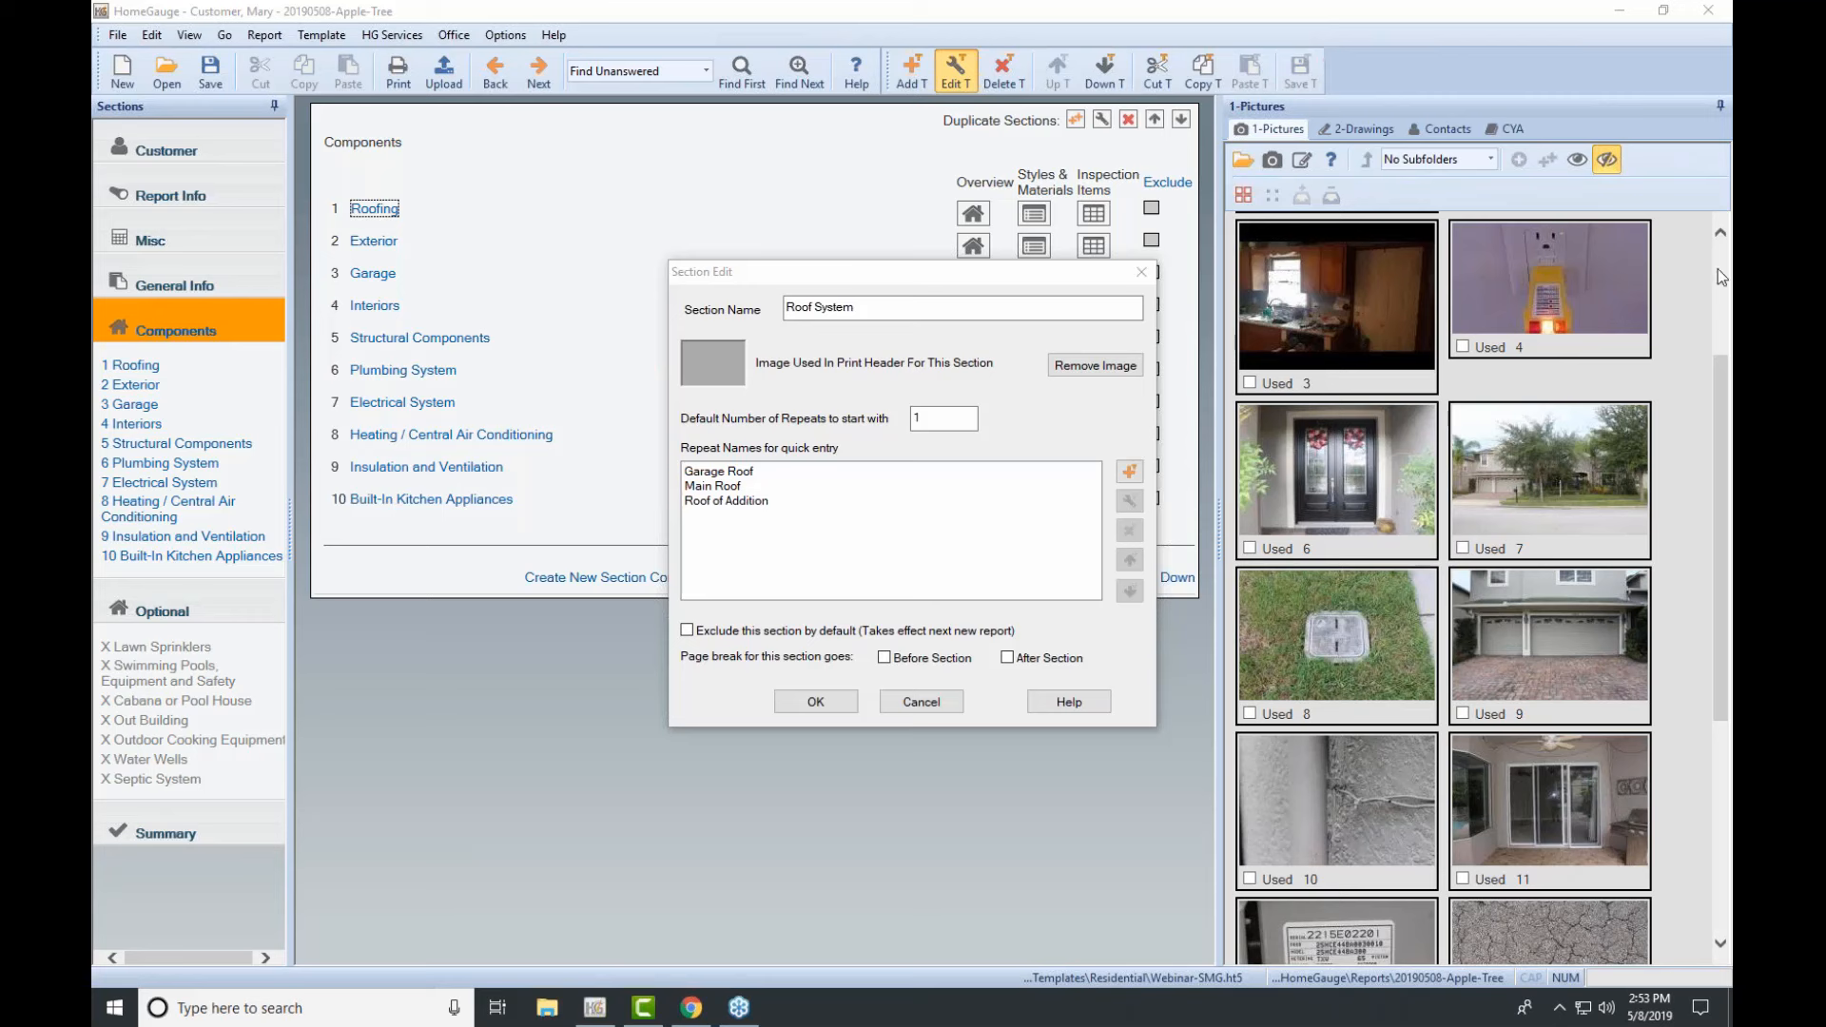
click(830, 701)
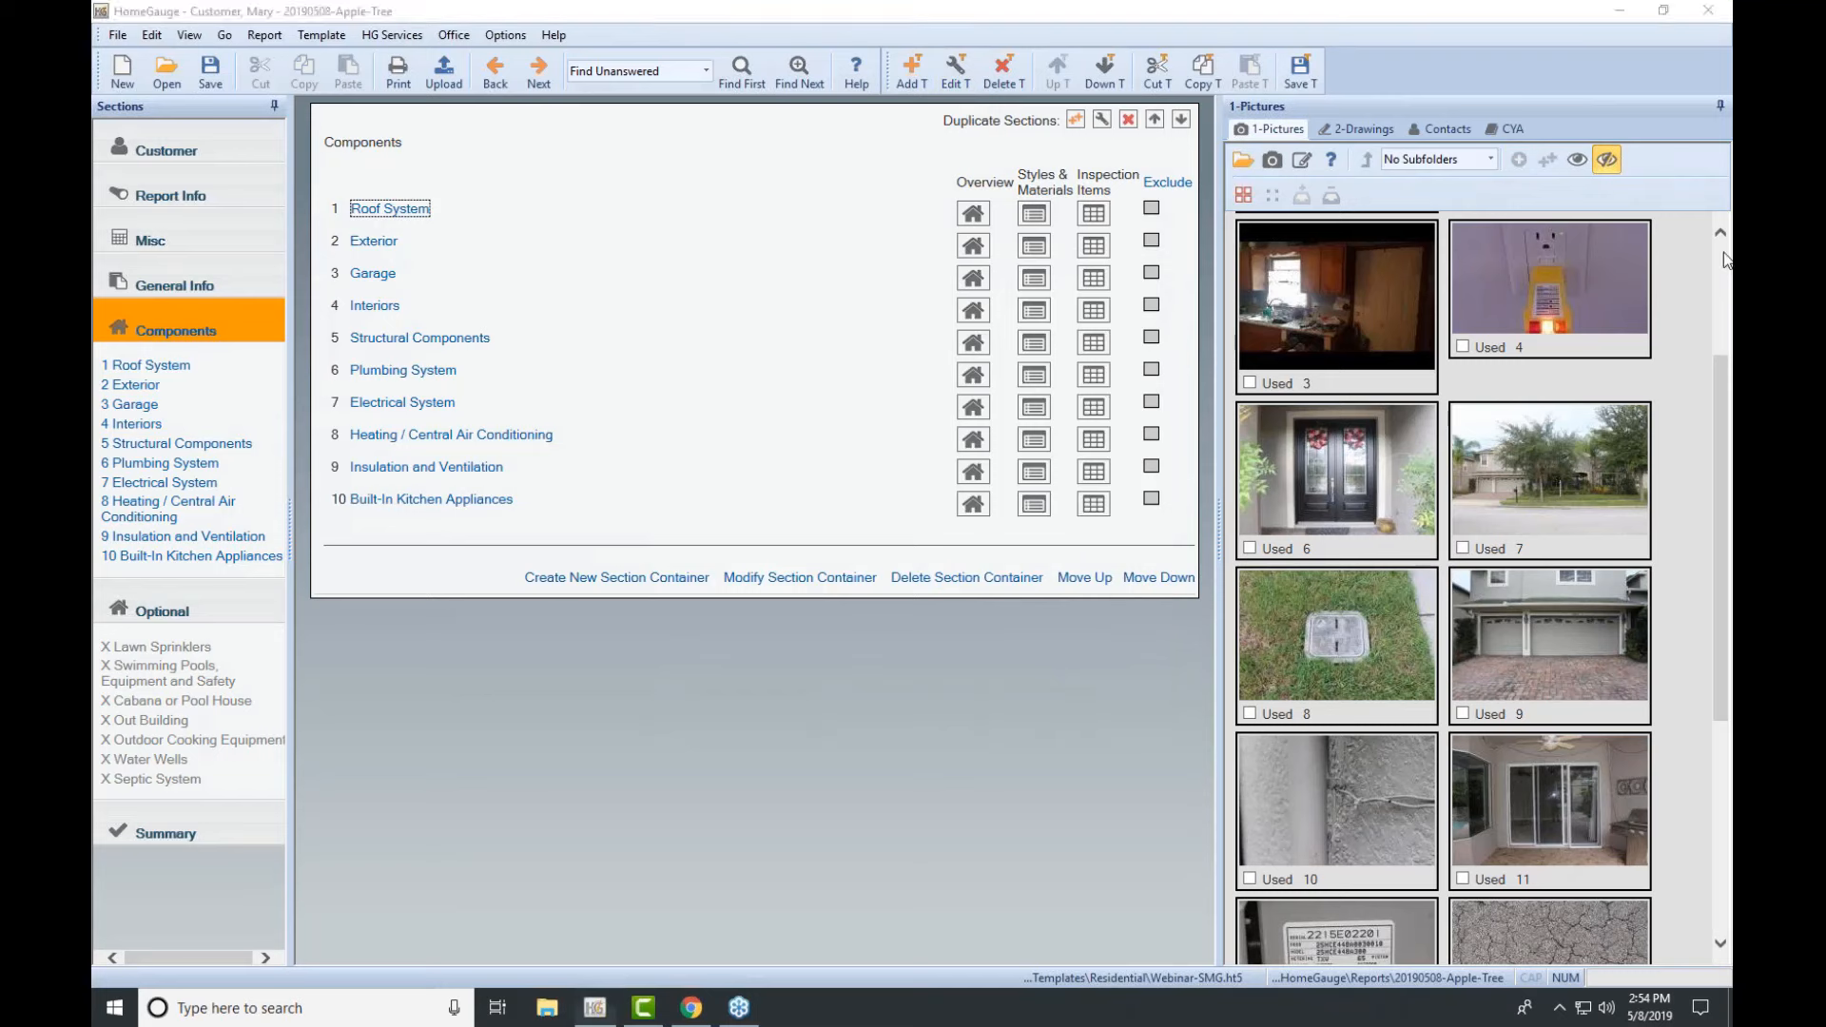
Step: Save the template with the renamed section and select Roof System
click(1299, 90)
click(1304, 64)
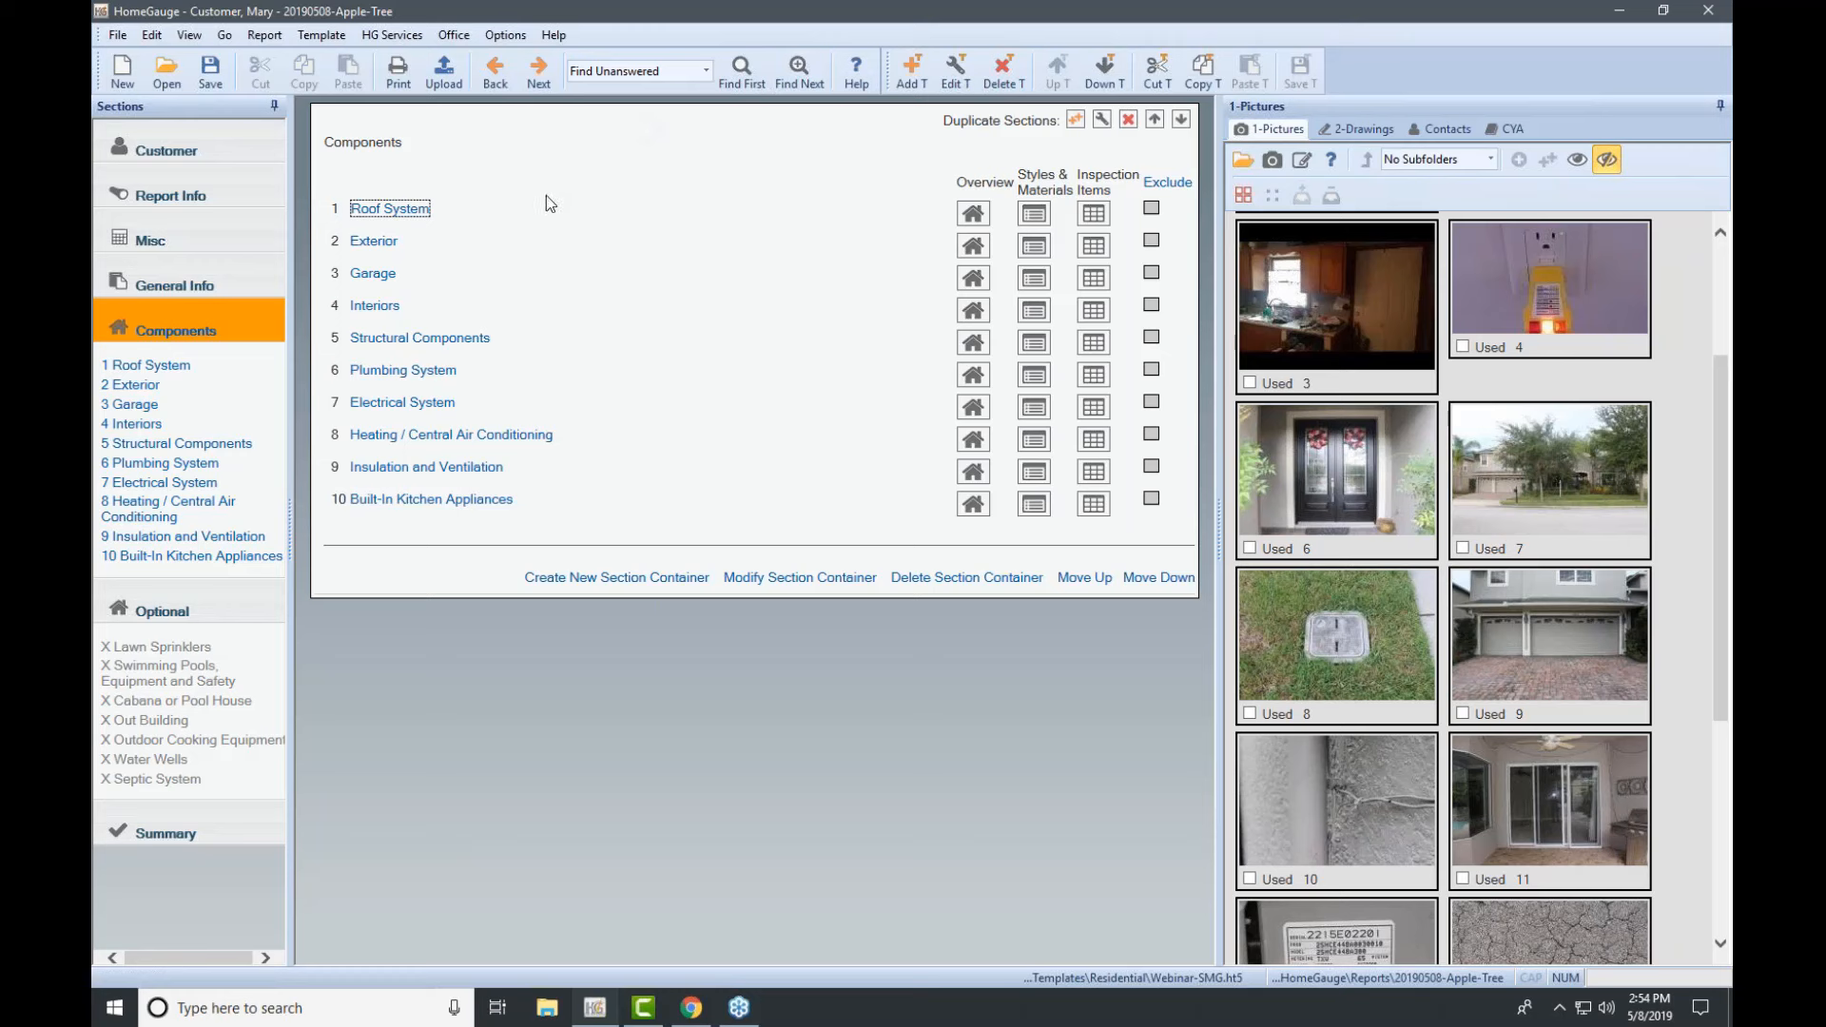
click(390, 211)
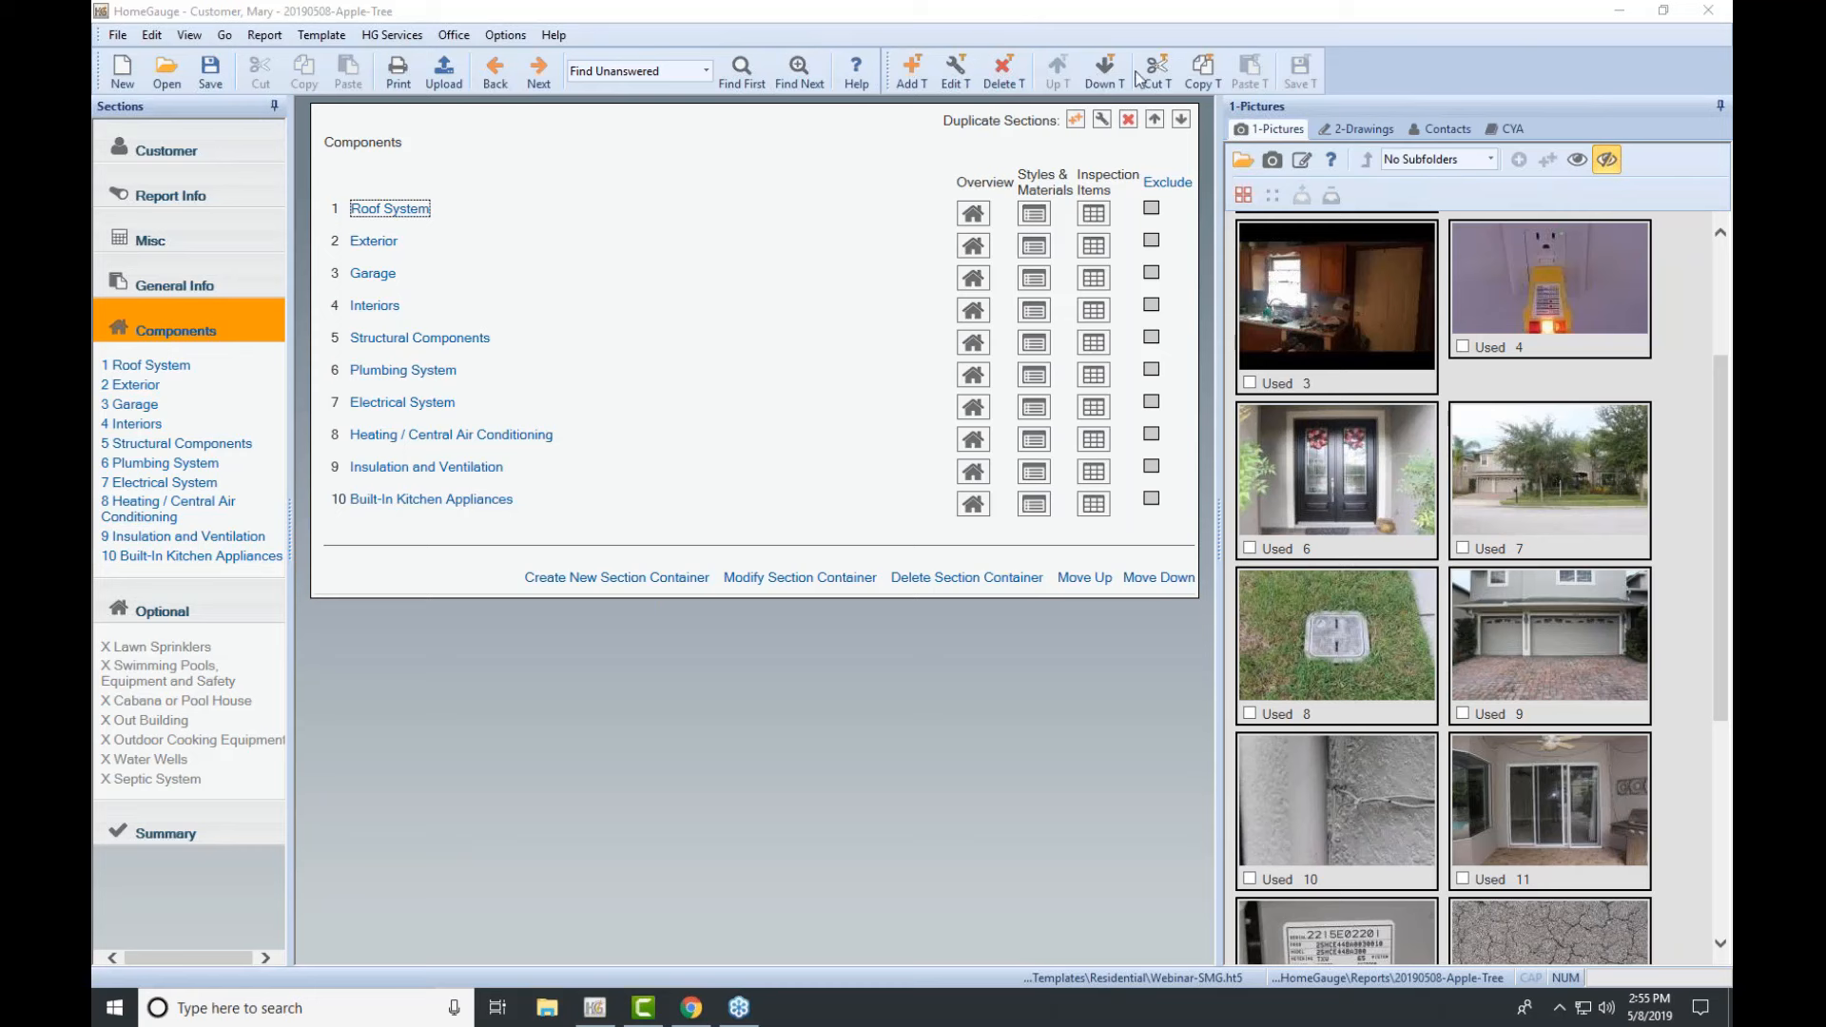
click(409, 213)
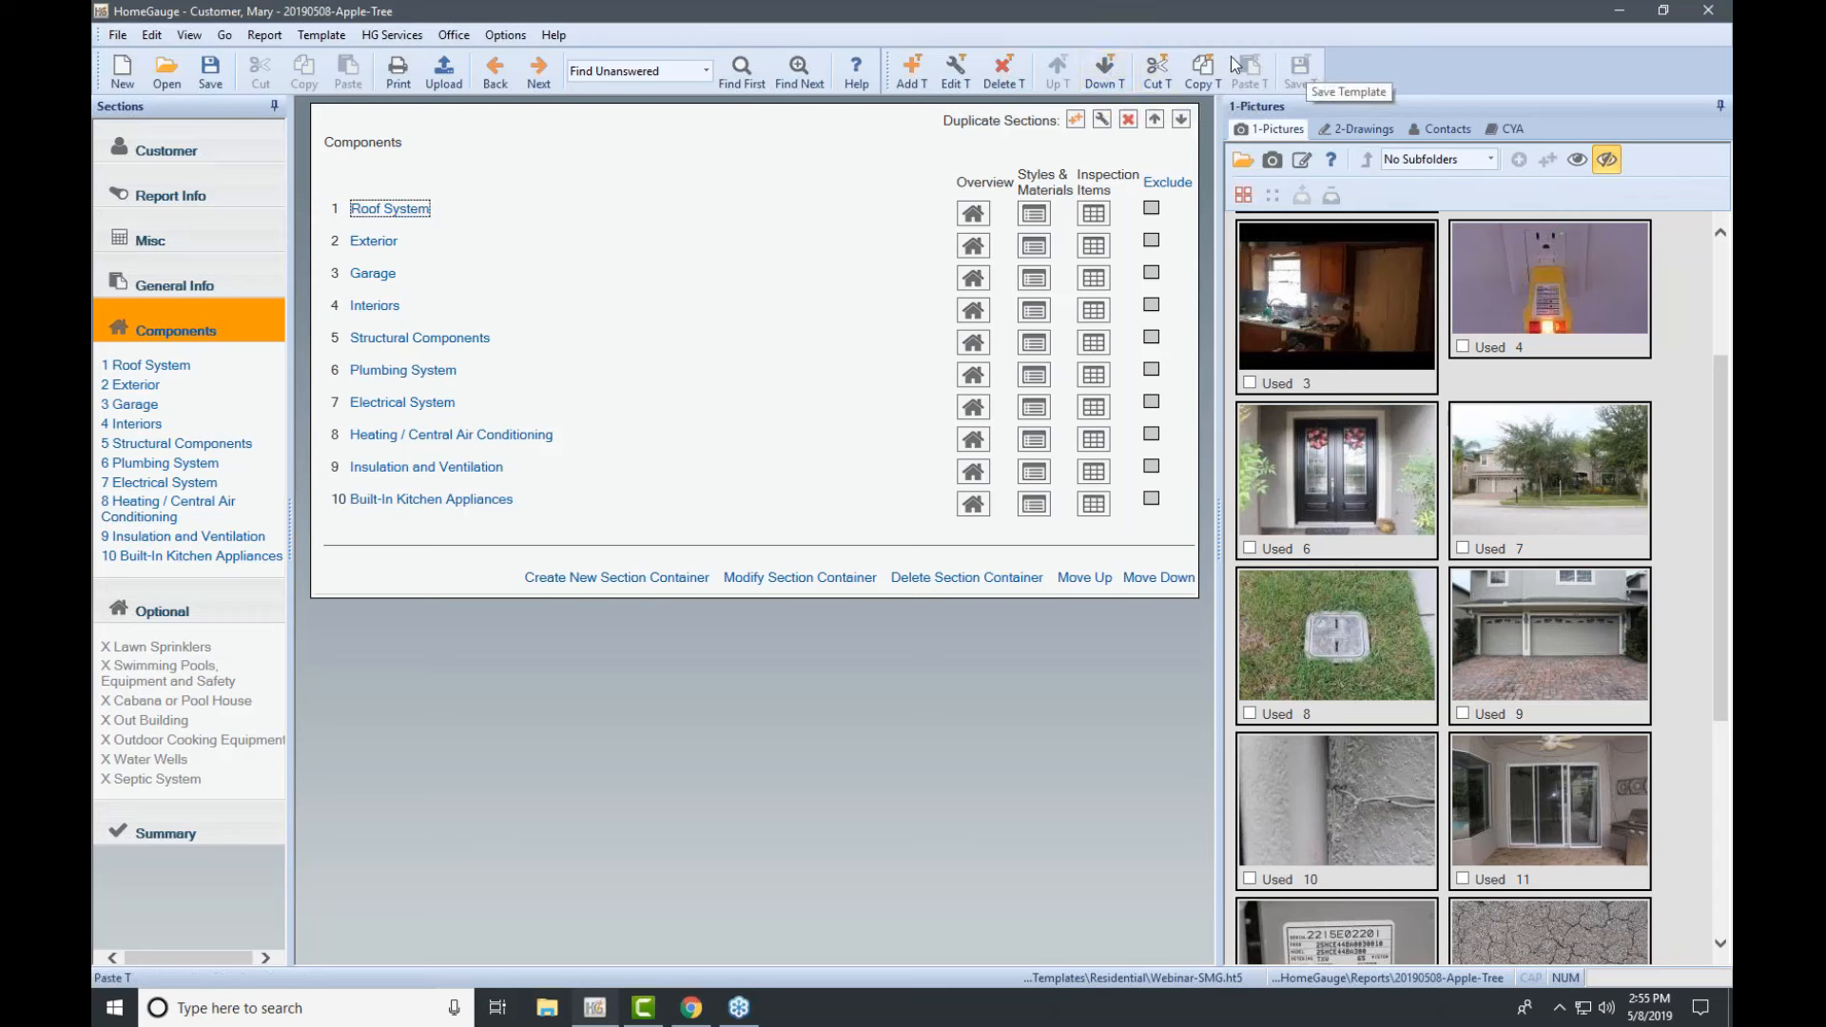
Step: Move Roof System below Exterior, save, then move it back to the top
click(1106, 70)
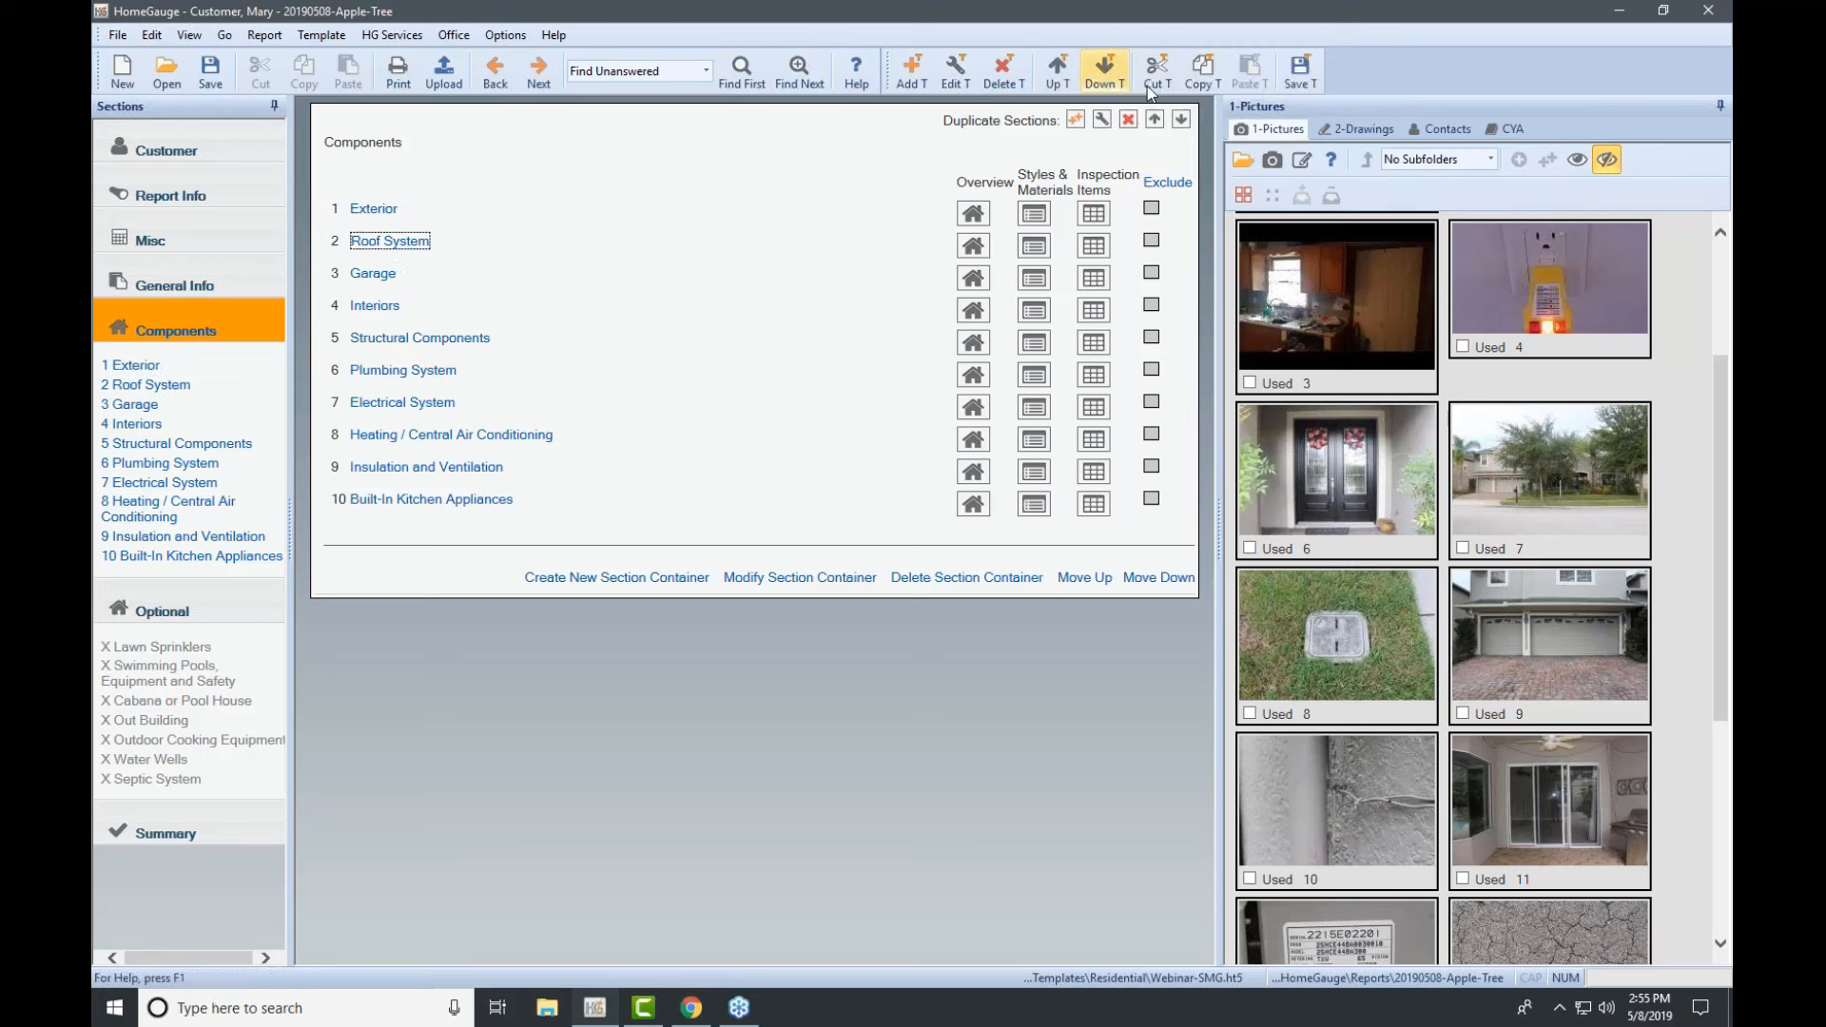
click(1300, 70)
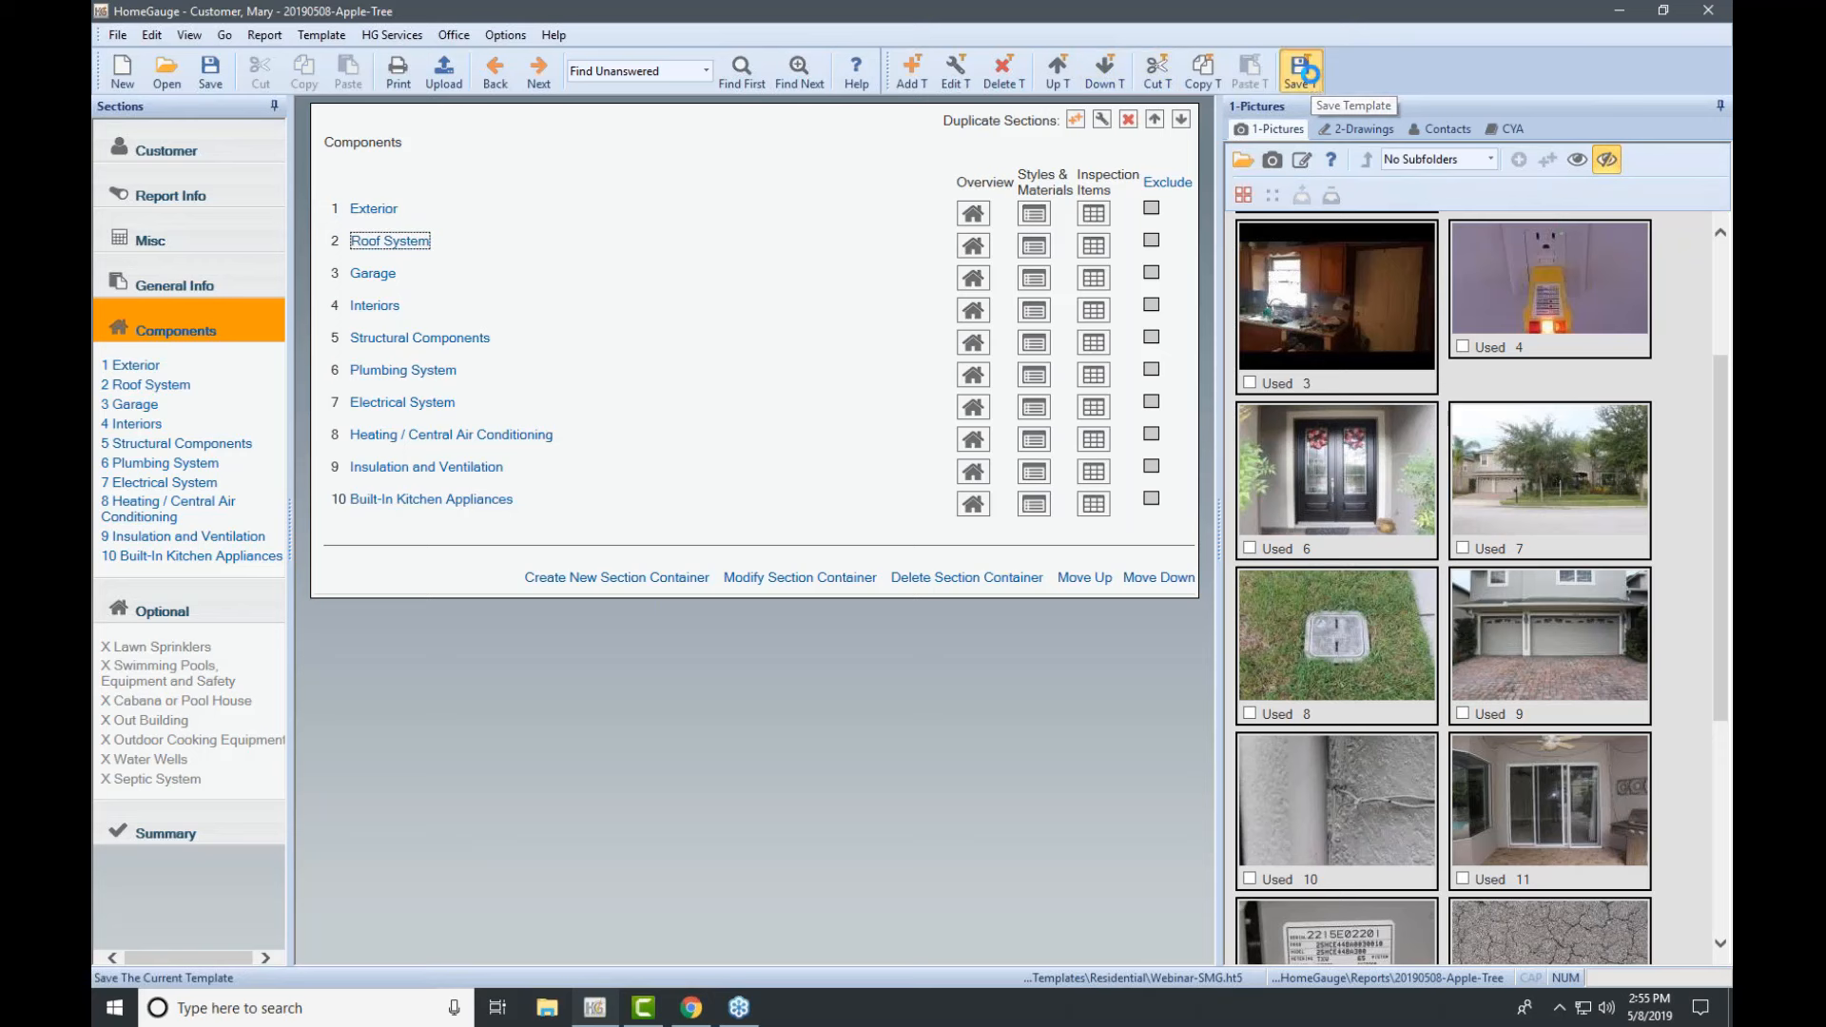
click(1058, 71)
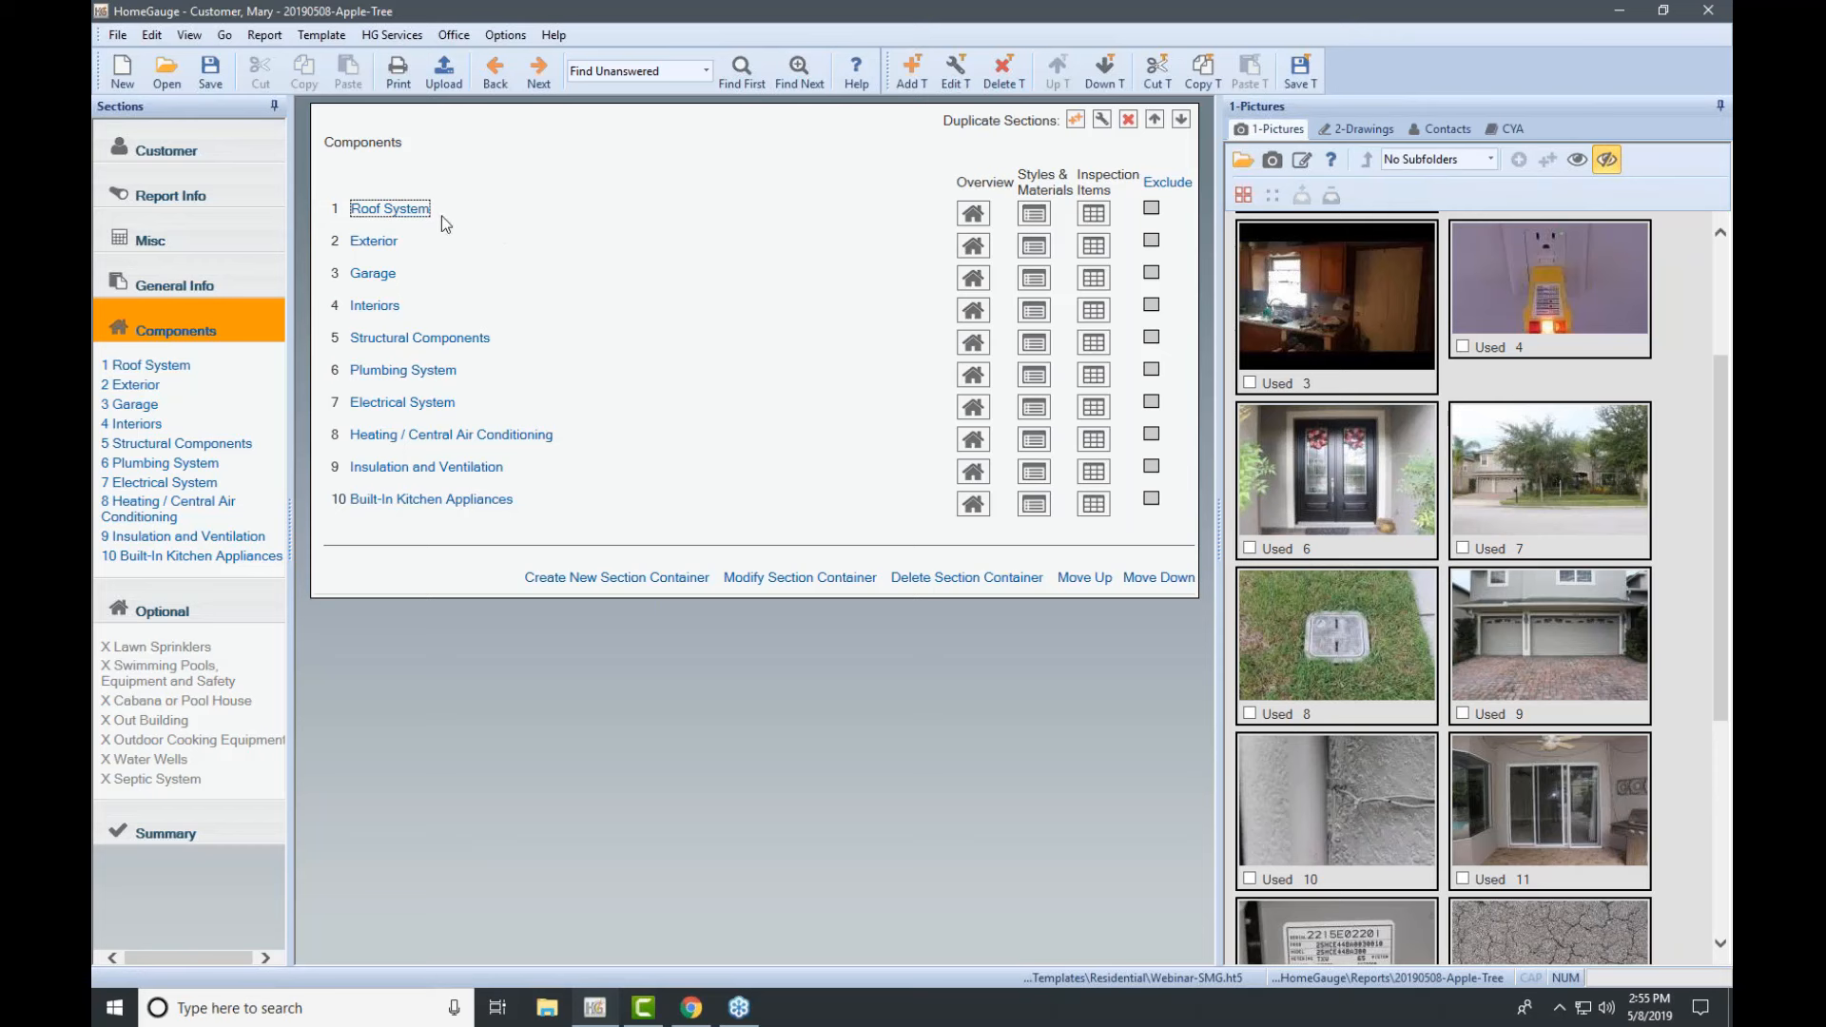
Step: Save the template, toggle Garage's Exclude box on then off, and select Garage
click(1300, 72)
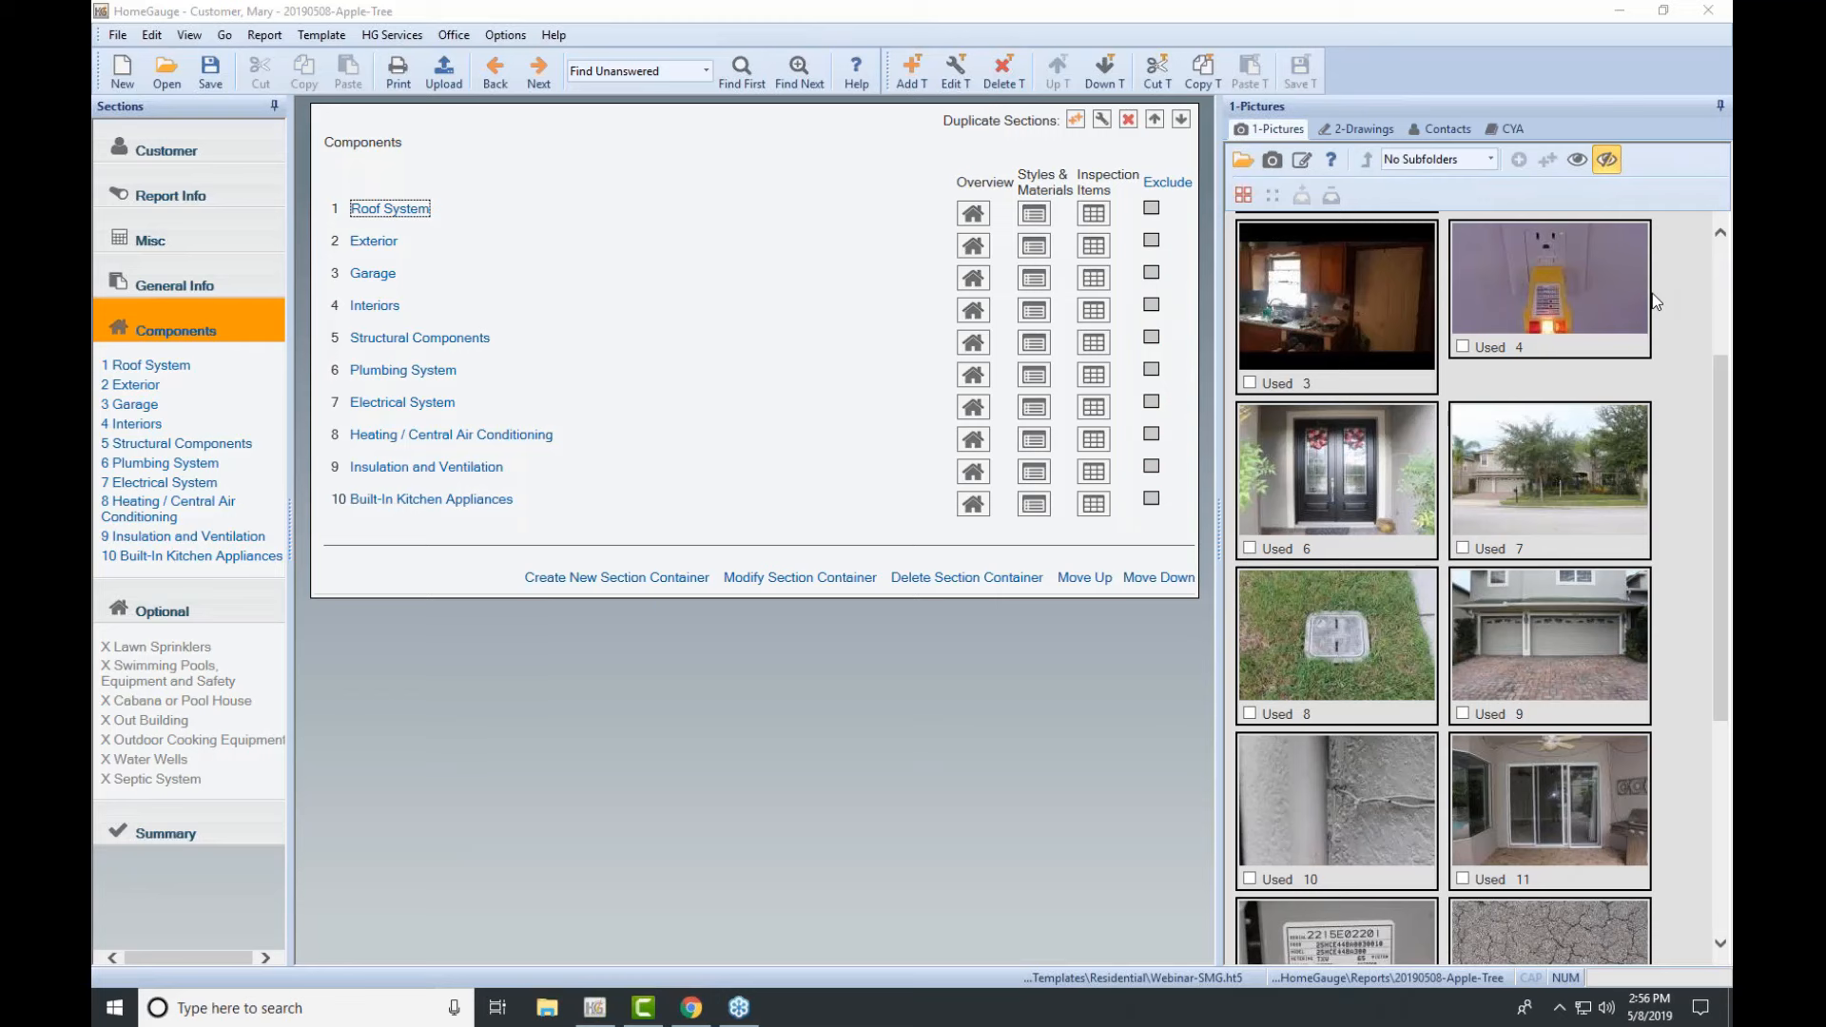
click(1152, 274)
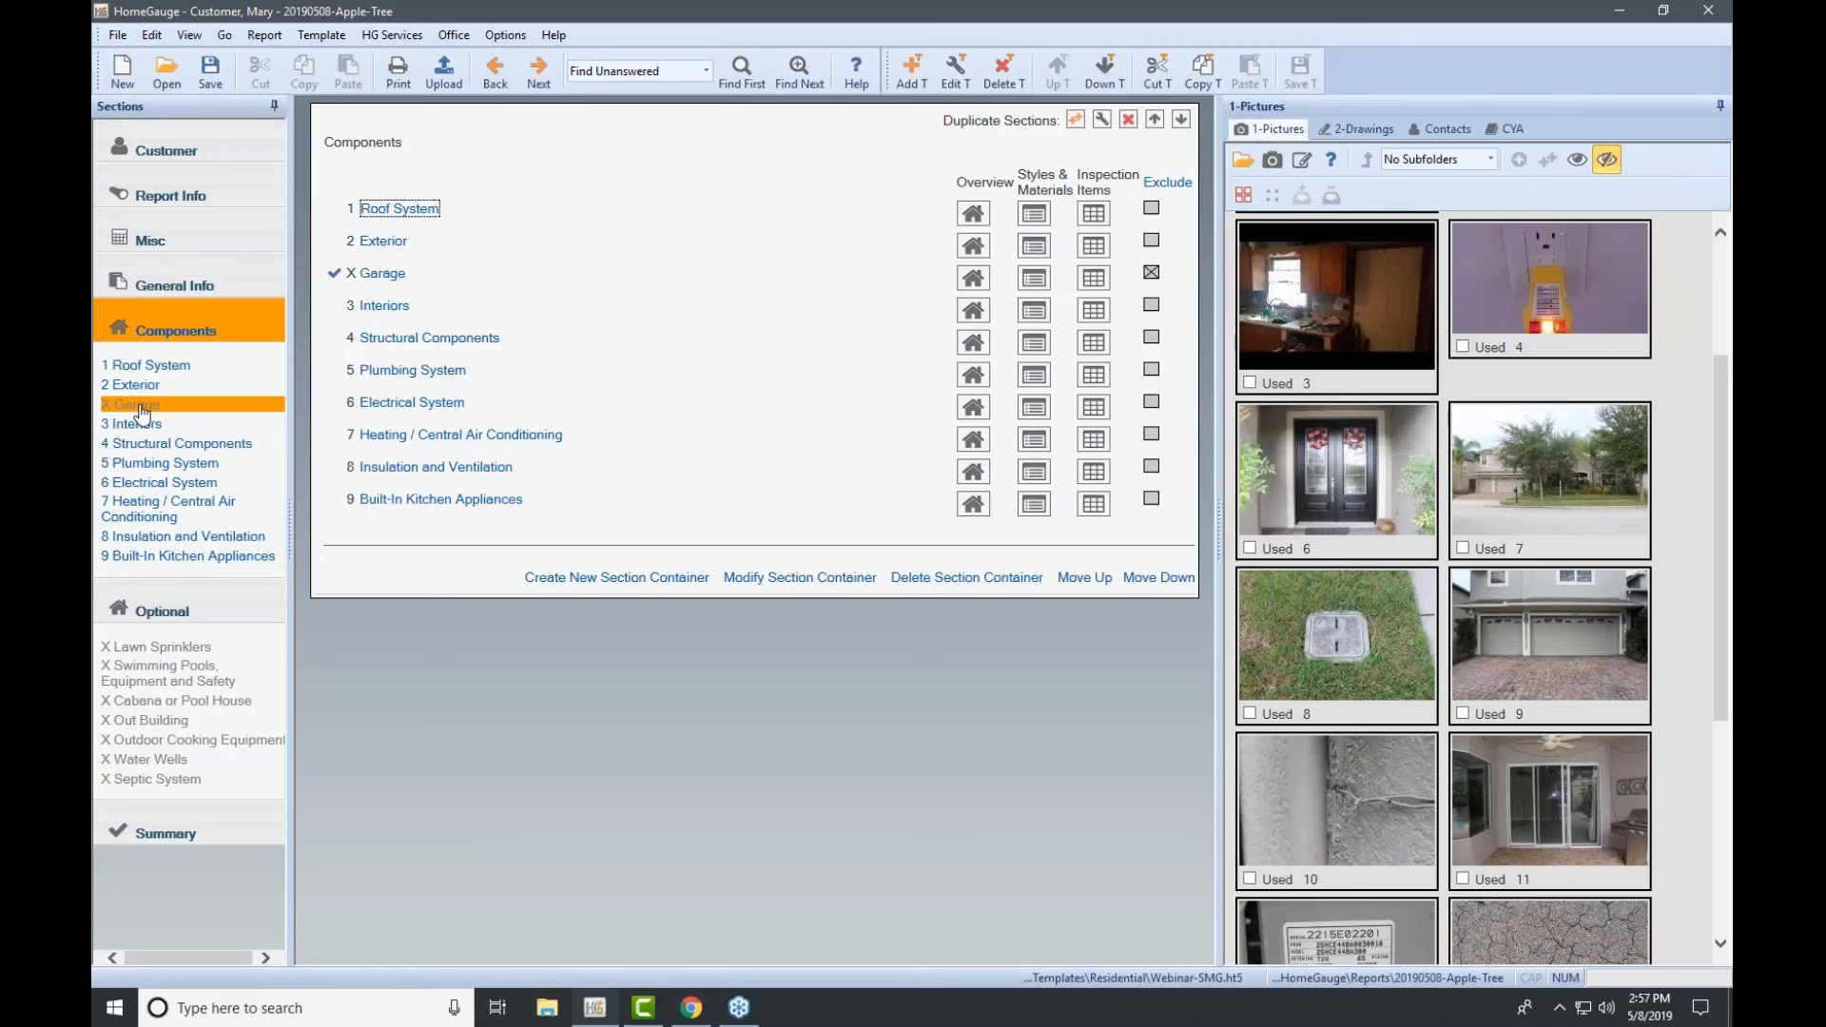
click(1151, 276)
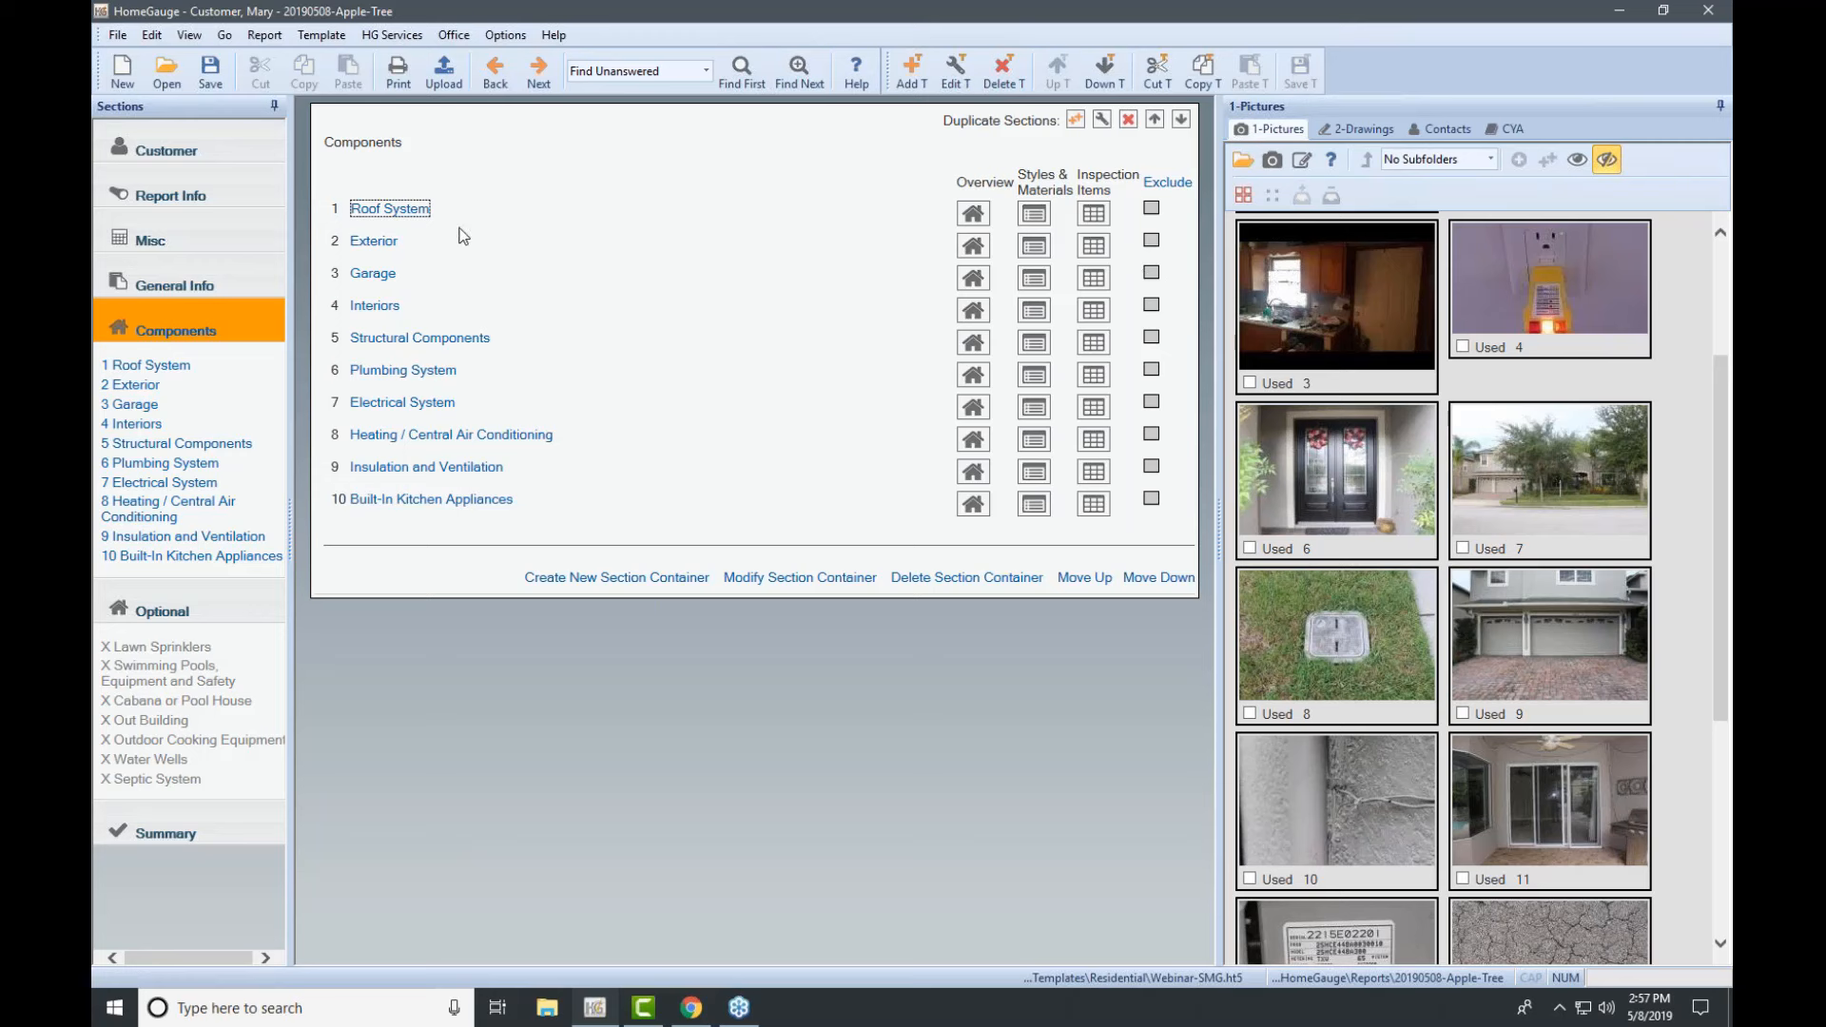
click(387, 278)
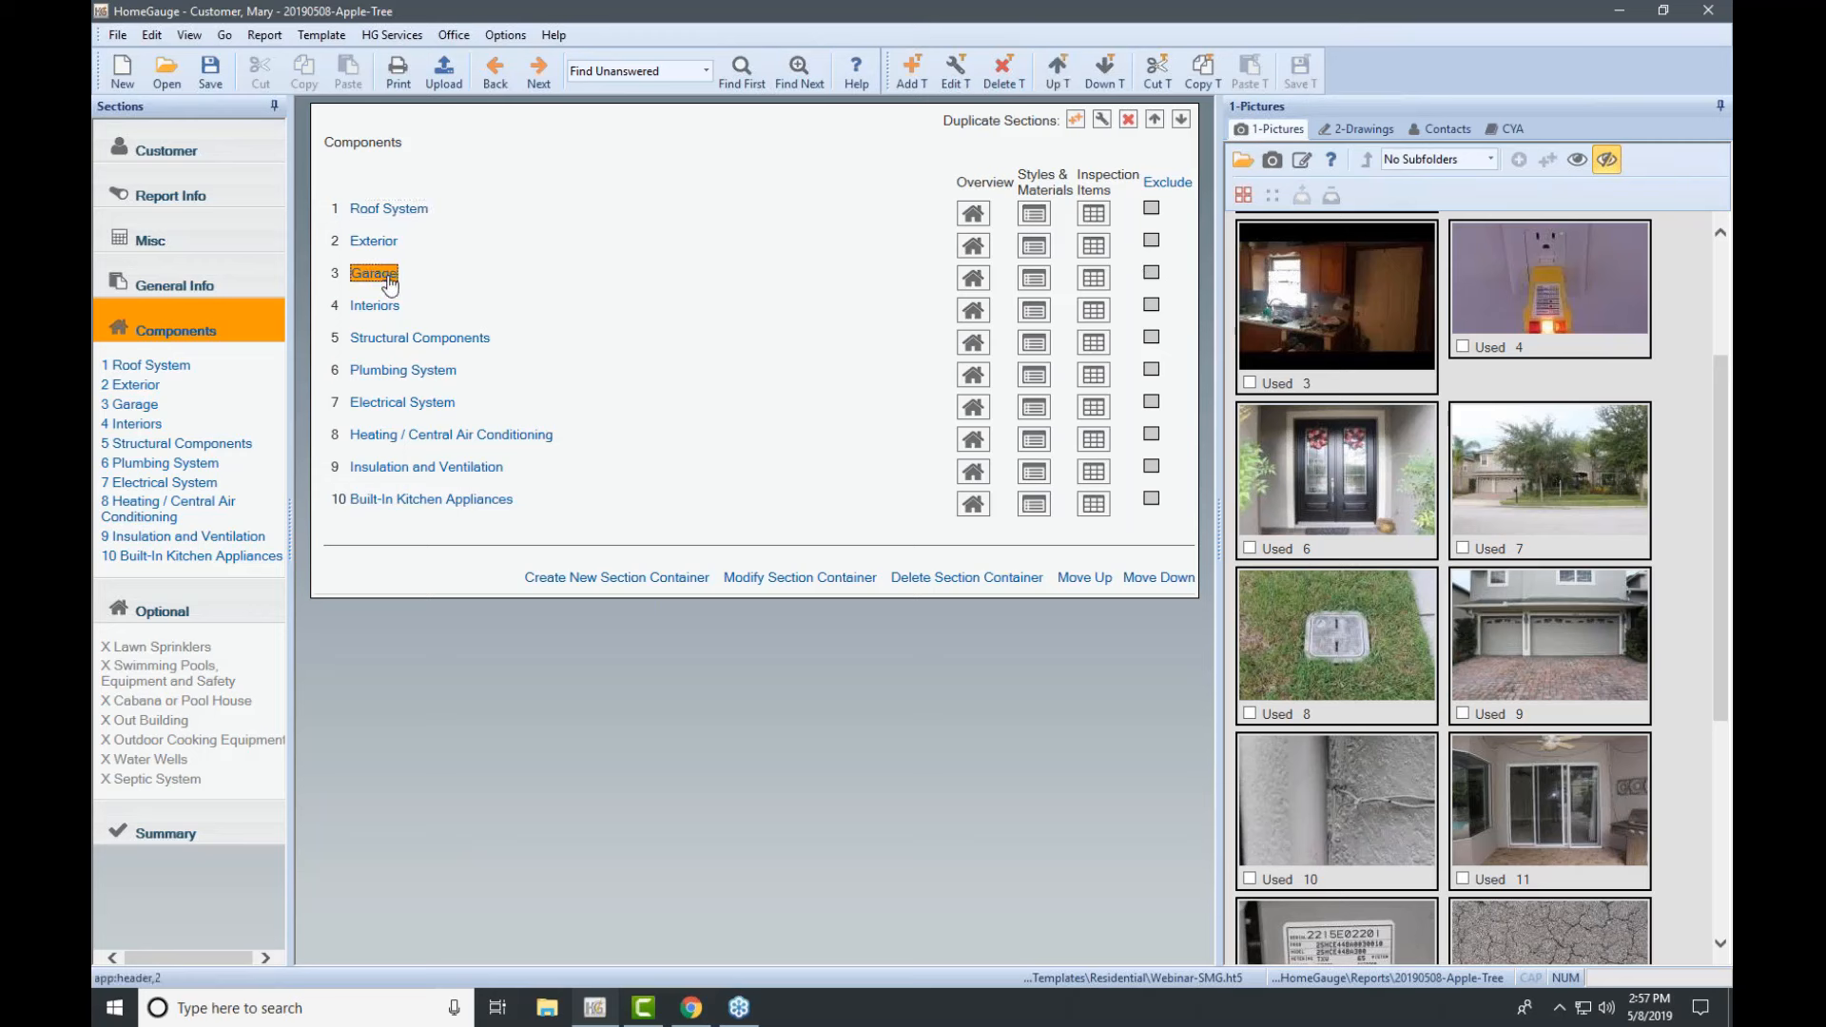
Step: Tick 'Exclude this section by default' in the Garage section settings
click(957, 71)
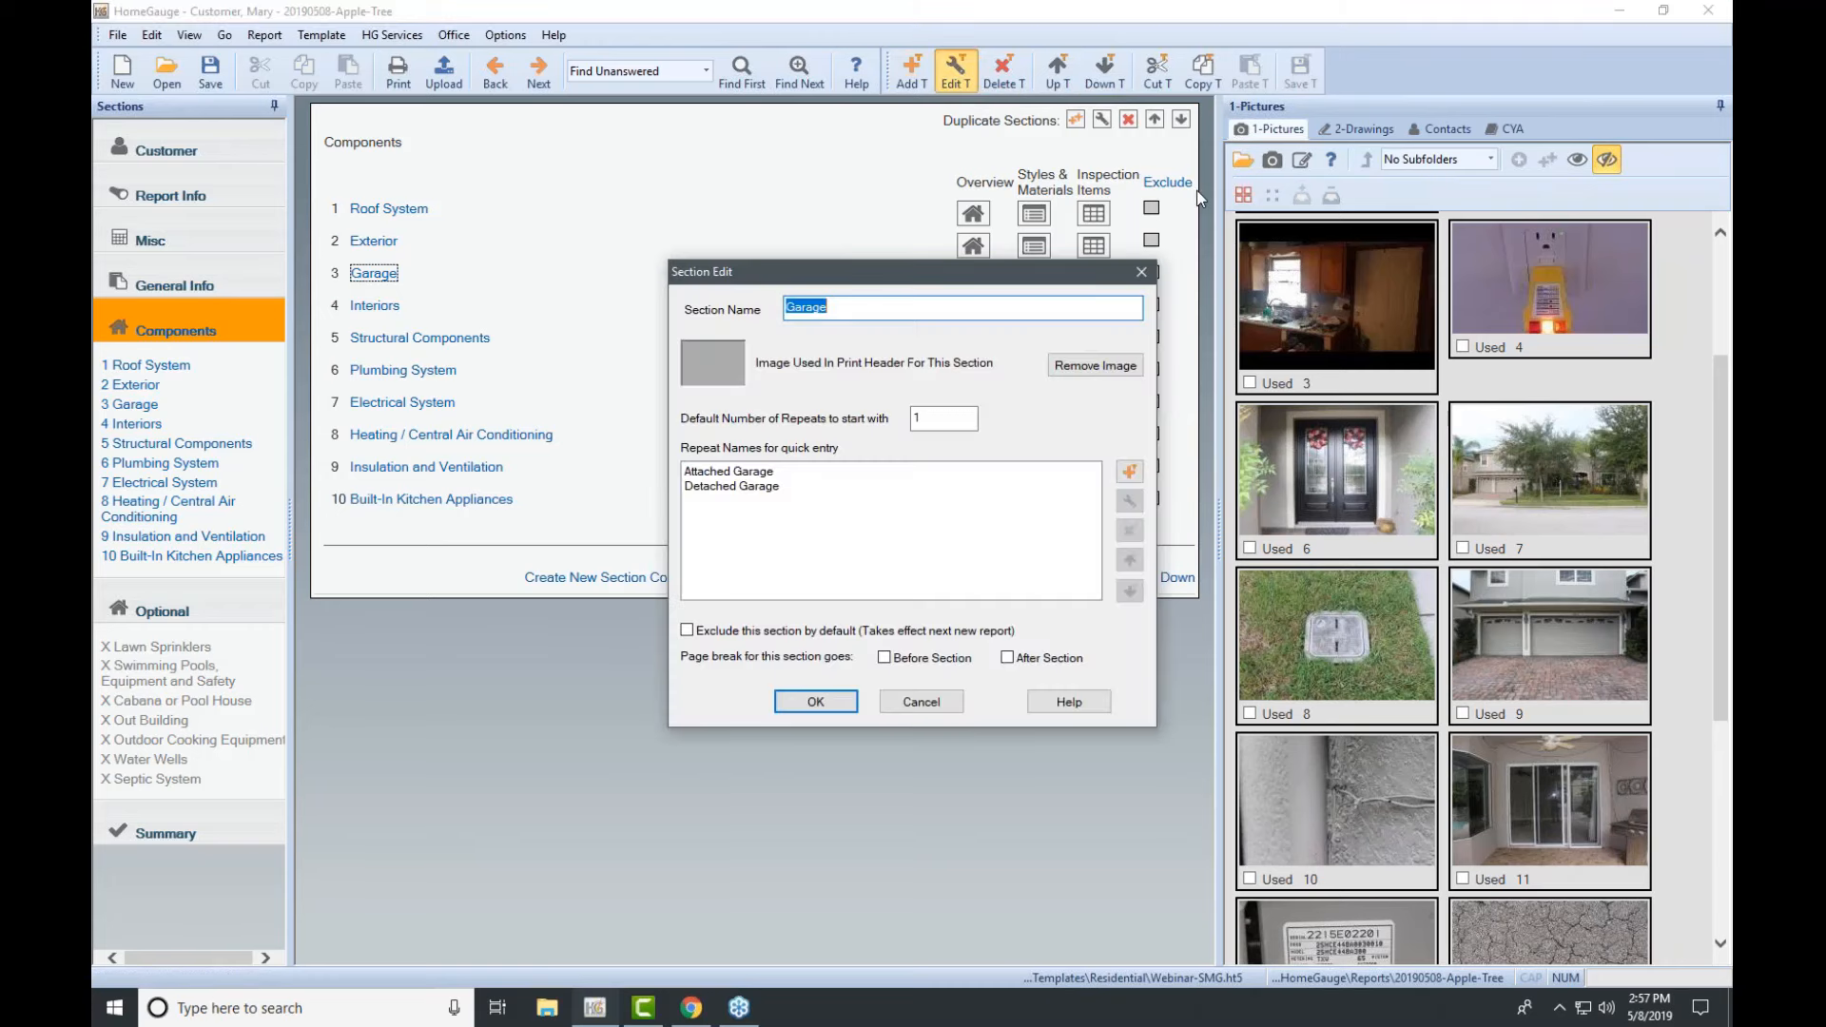
click(1715, 257)
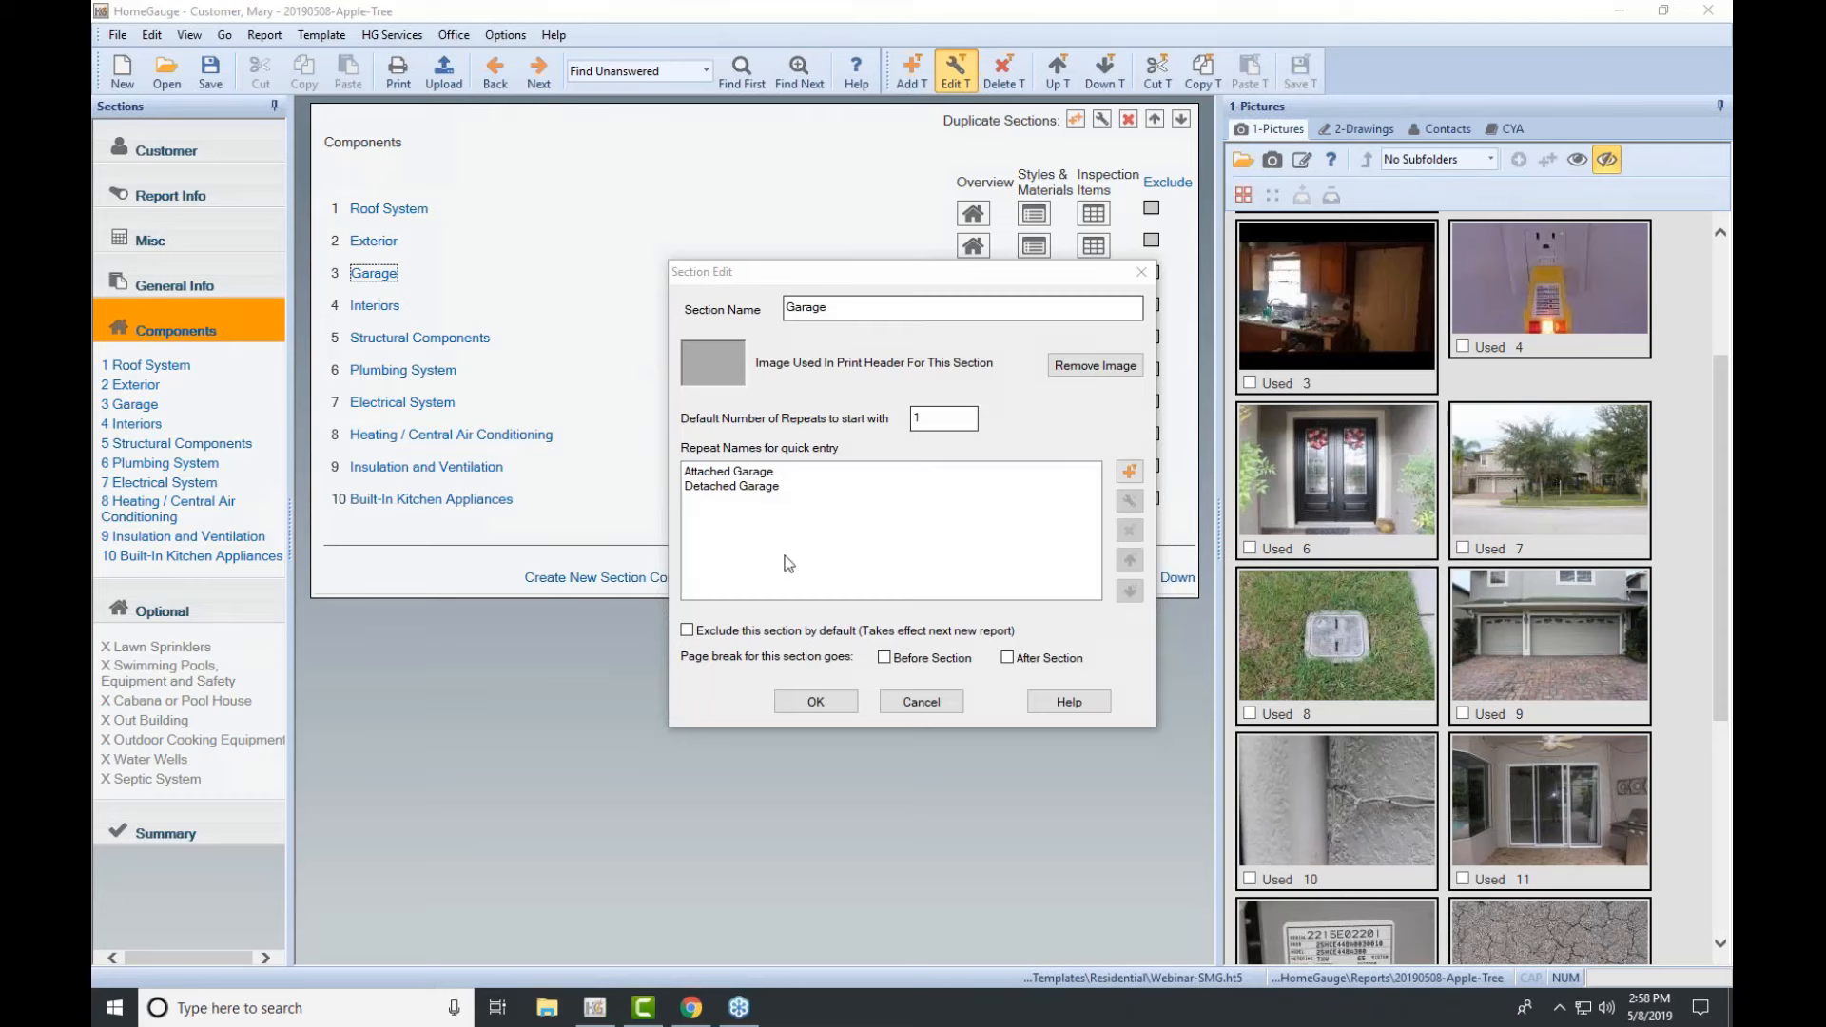
click(688, 630)
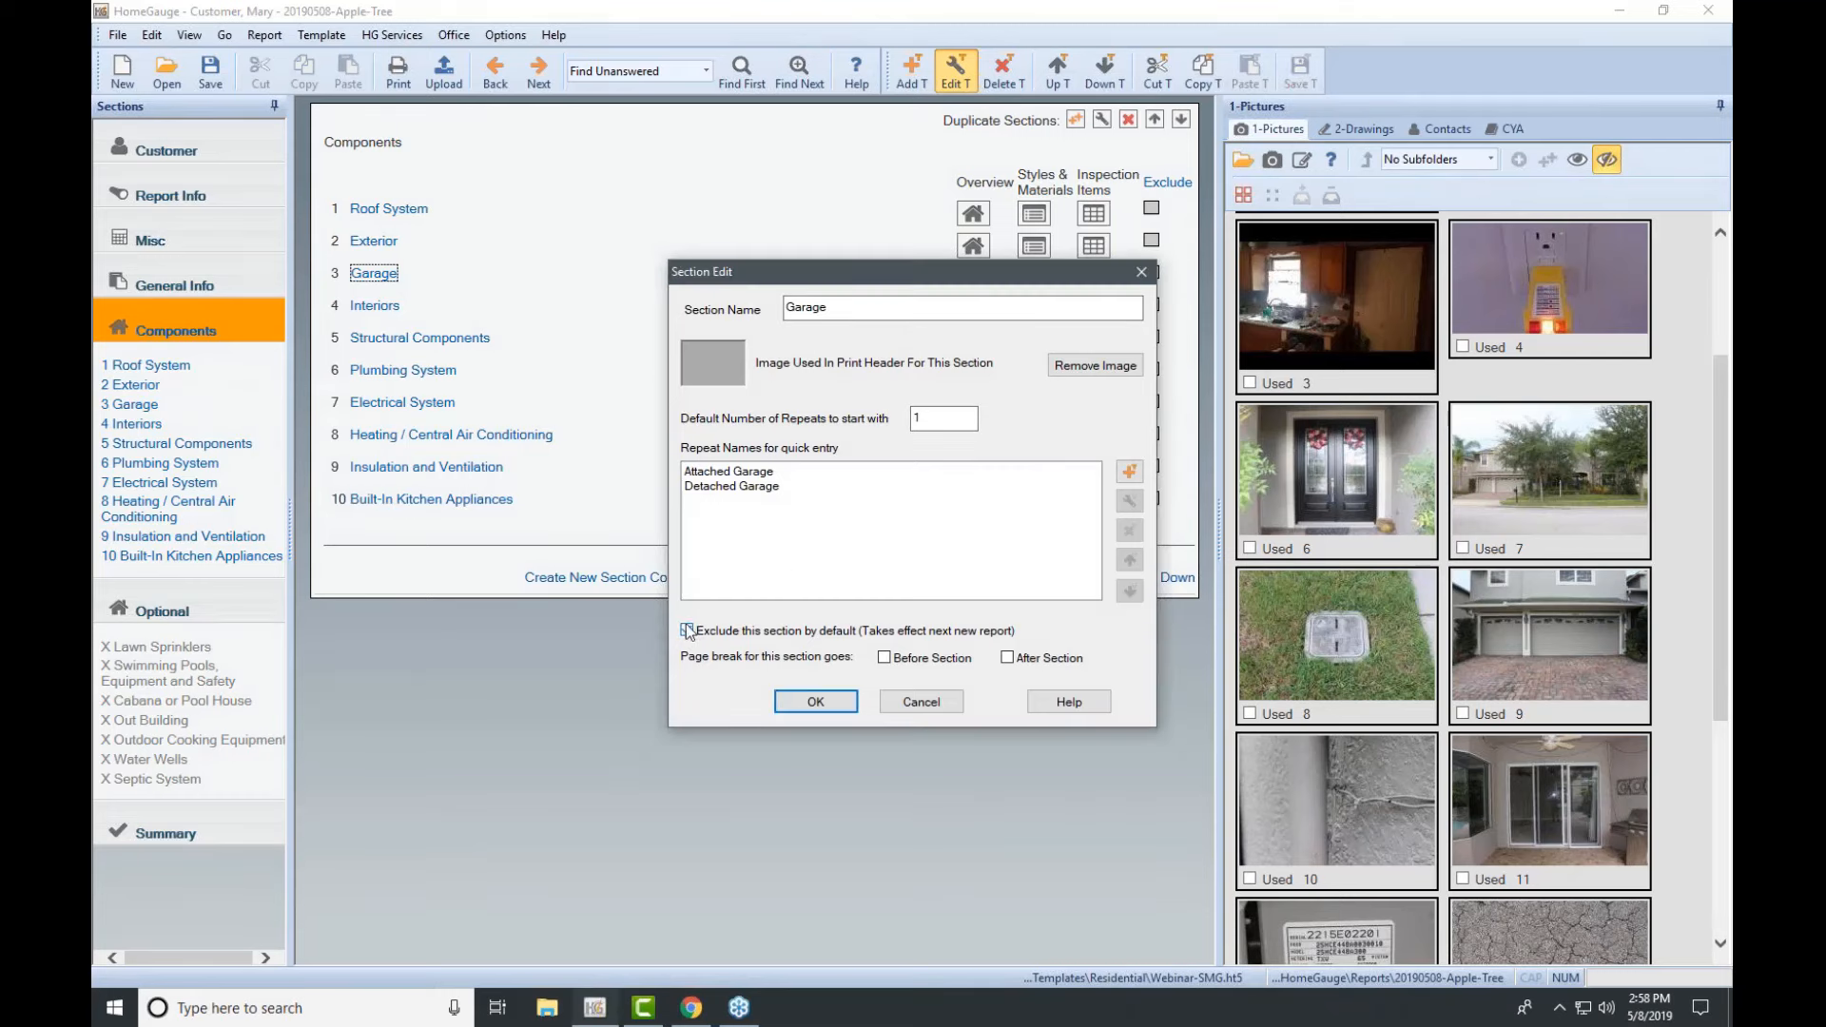
click(815, 707)
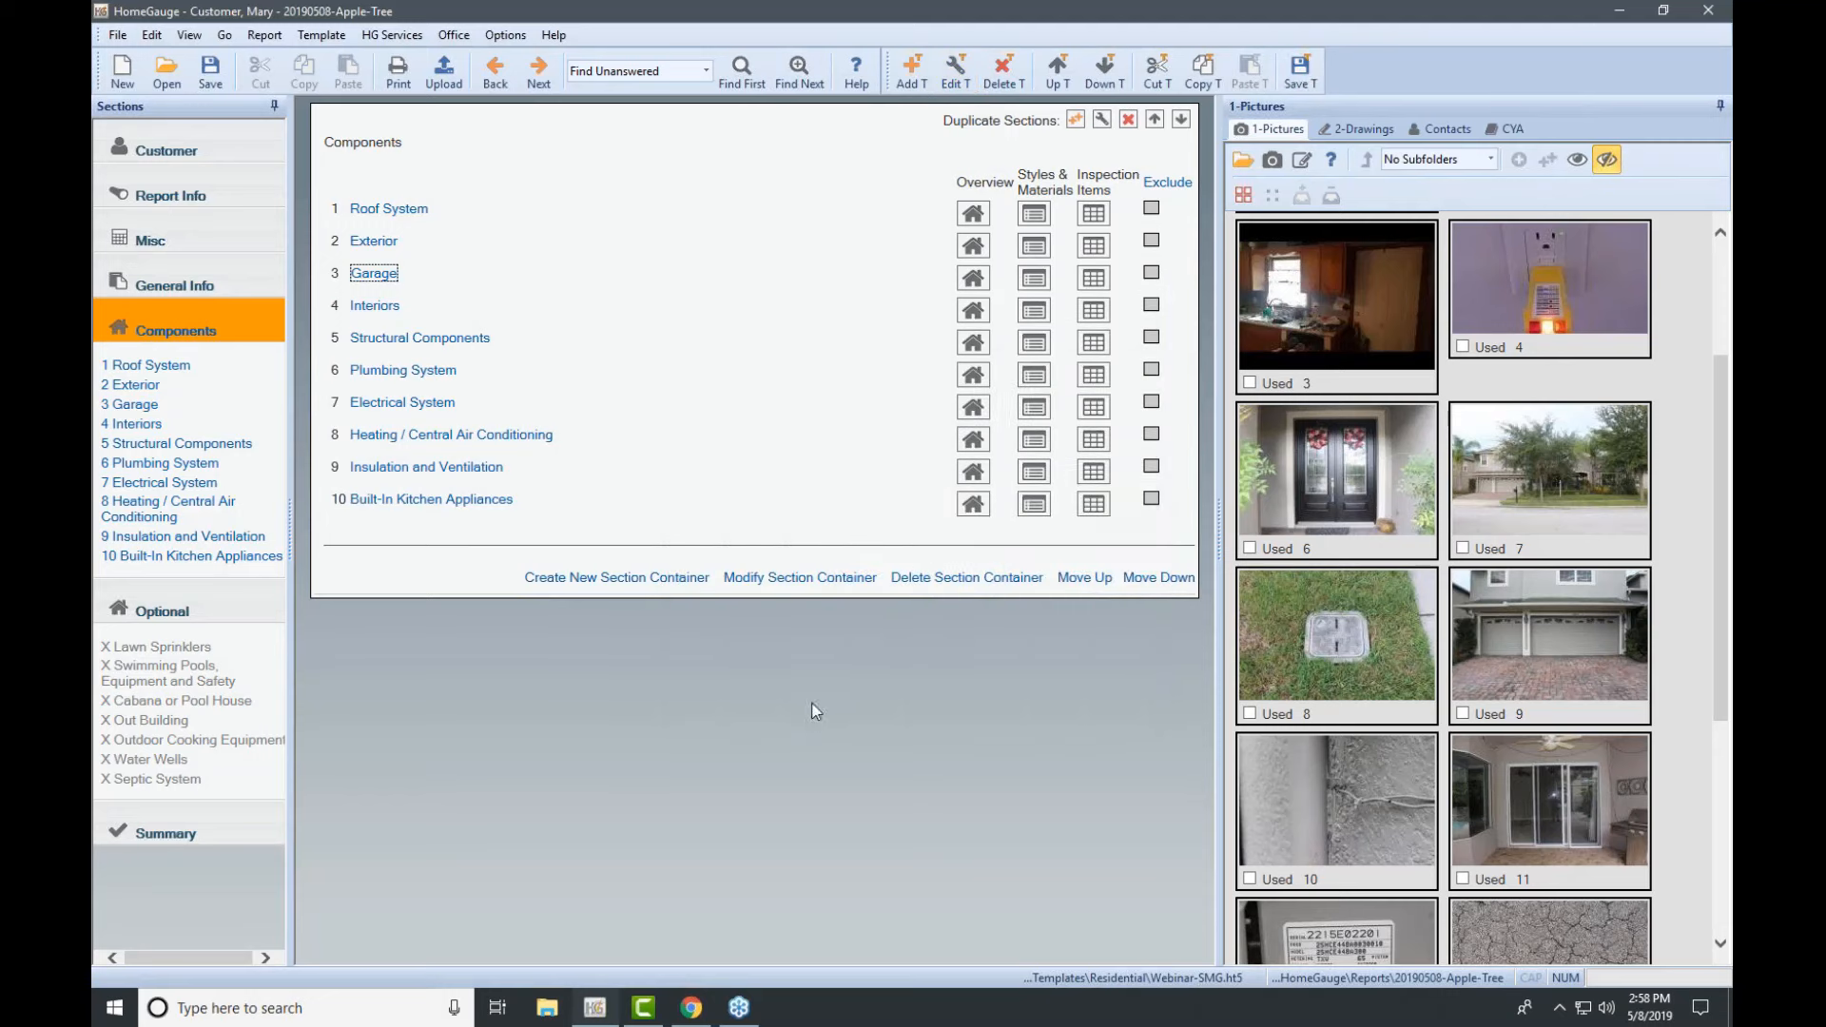
Step: Save the template and toggle Garage's Exclude checkbox on and back off
click(1300, 72)
click(1152, 274)
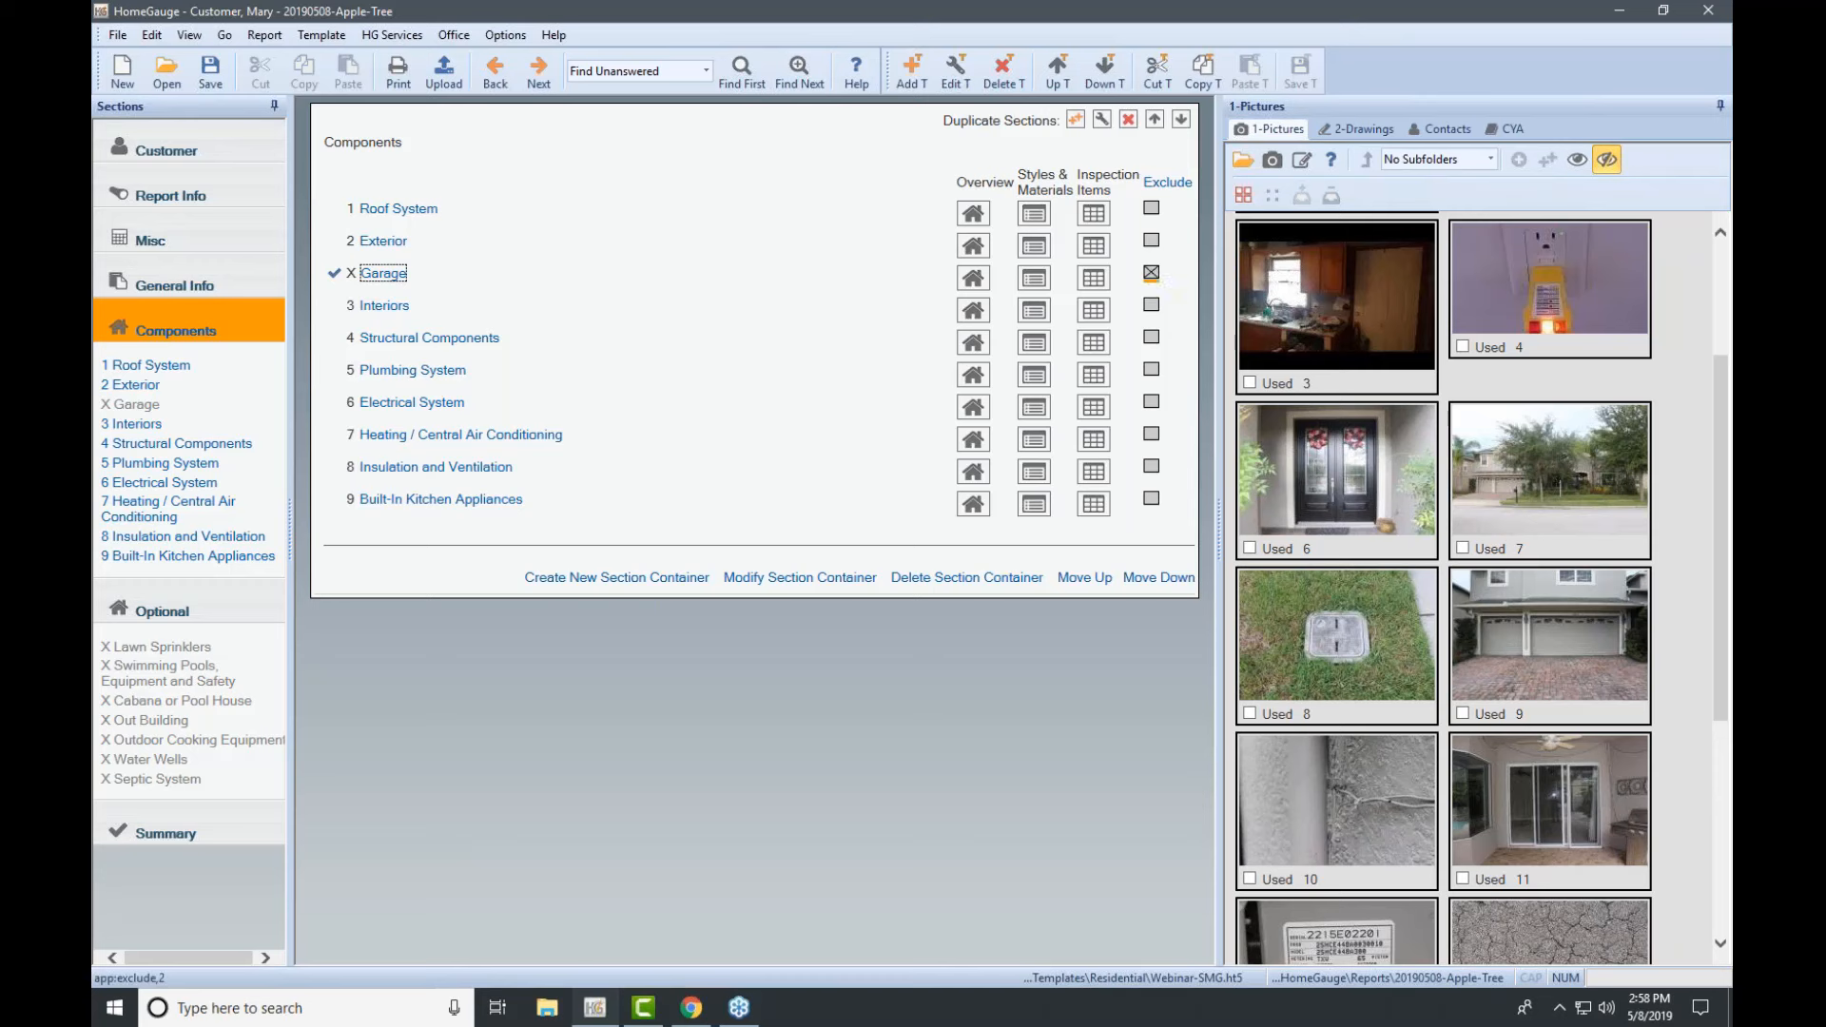
click(1152, 278)
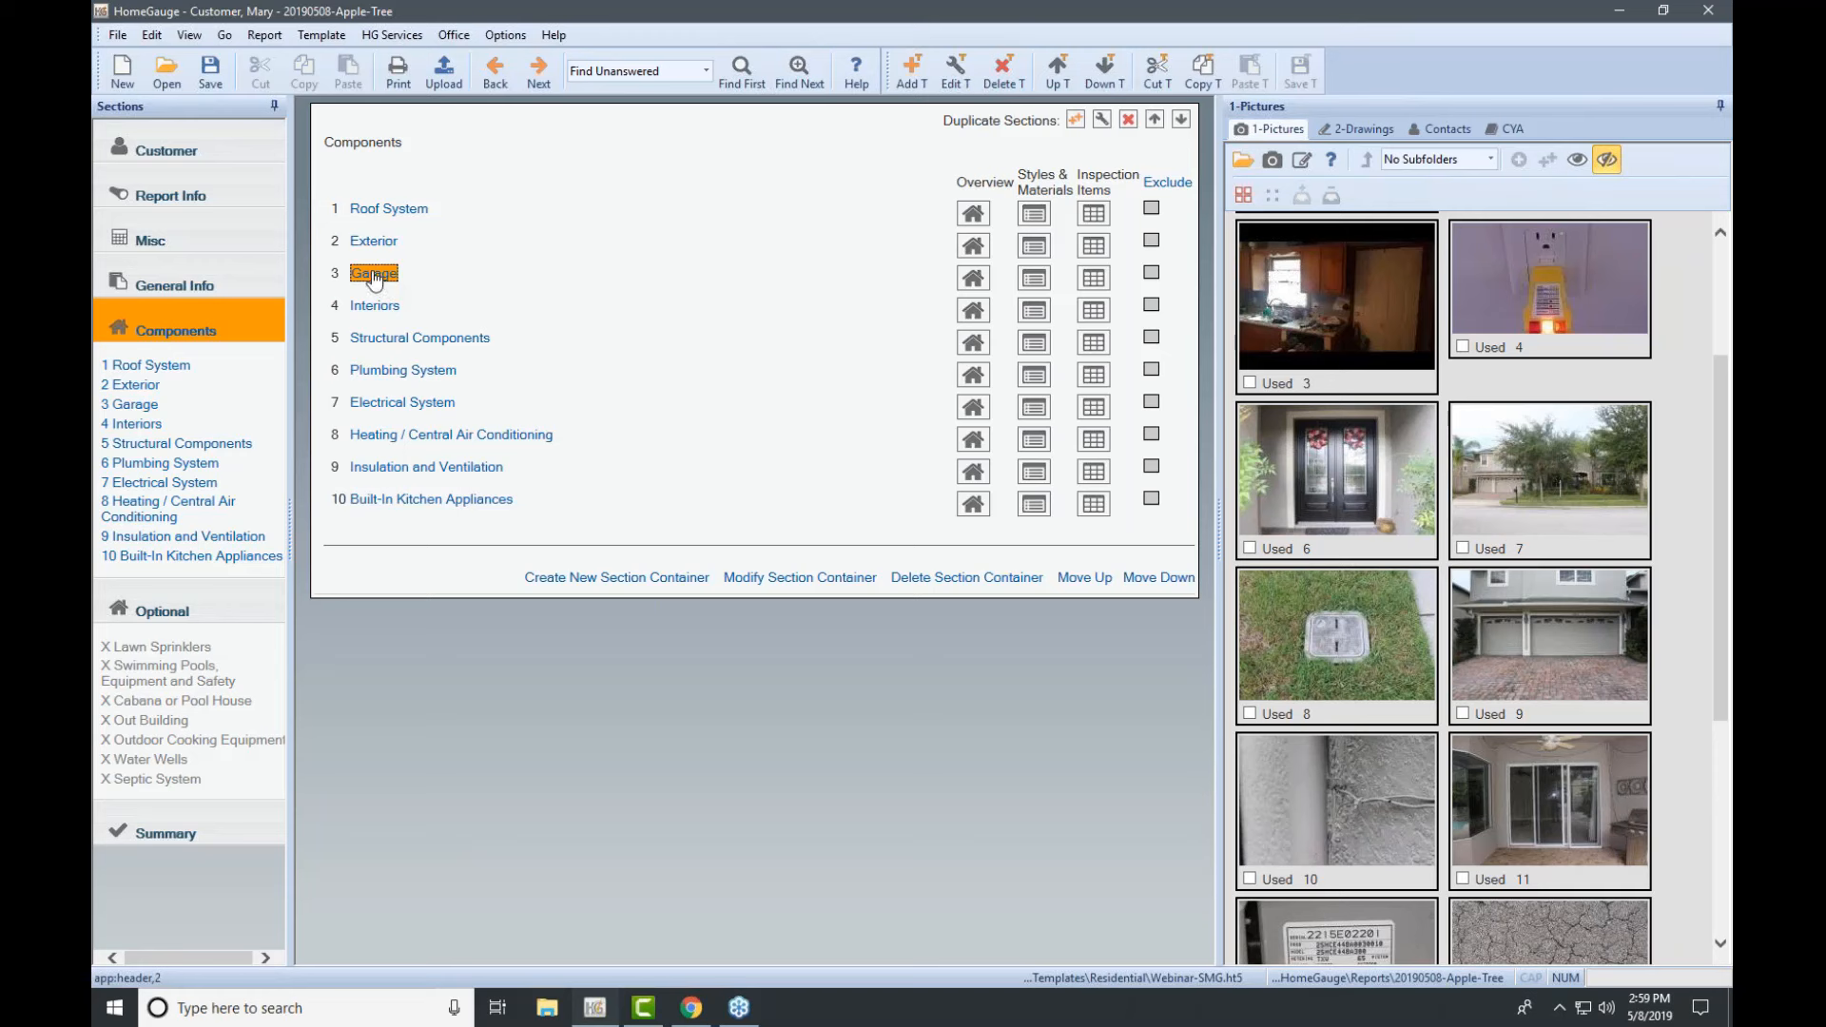
click(1710, 258)
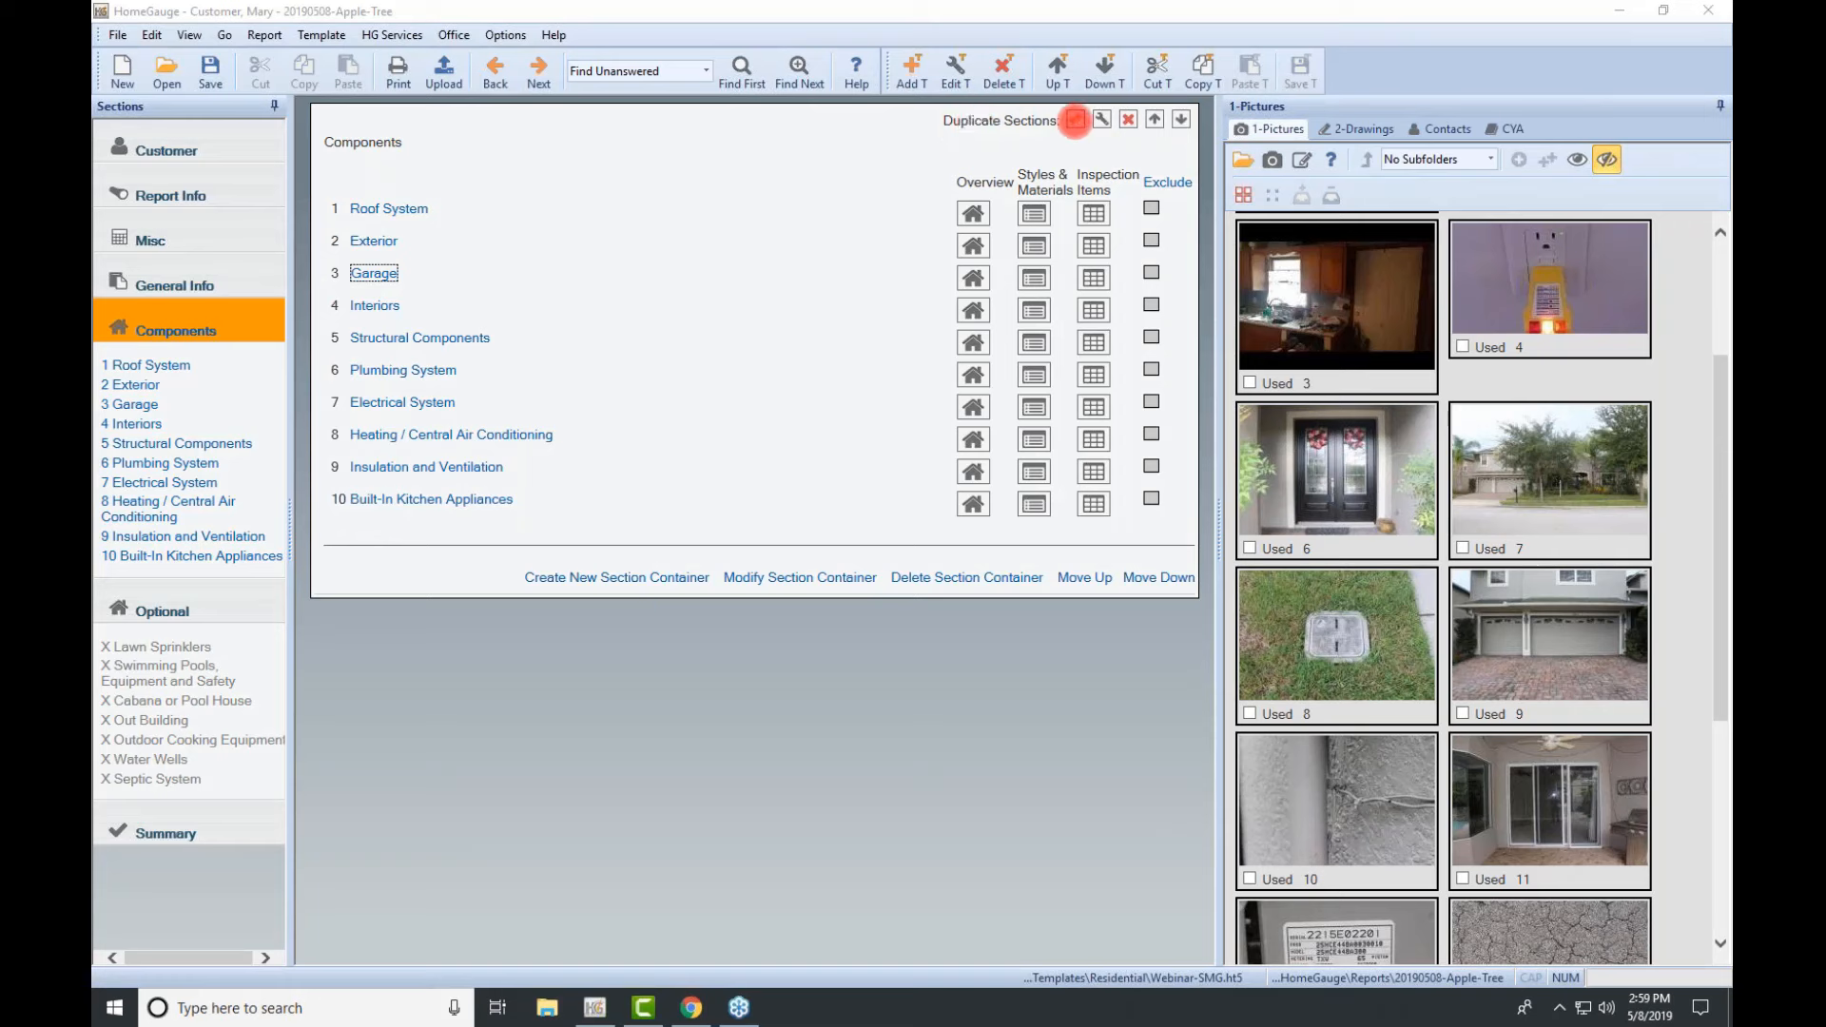
Step: Duplicate Garage, keeping the original as Attached Garage and naming the copy Detached Garage
click(1076, 123)
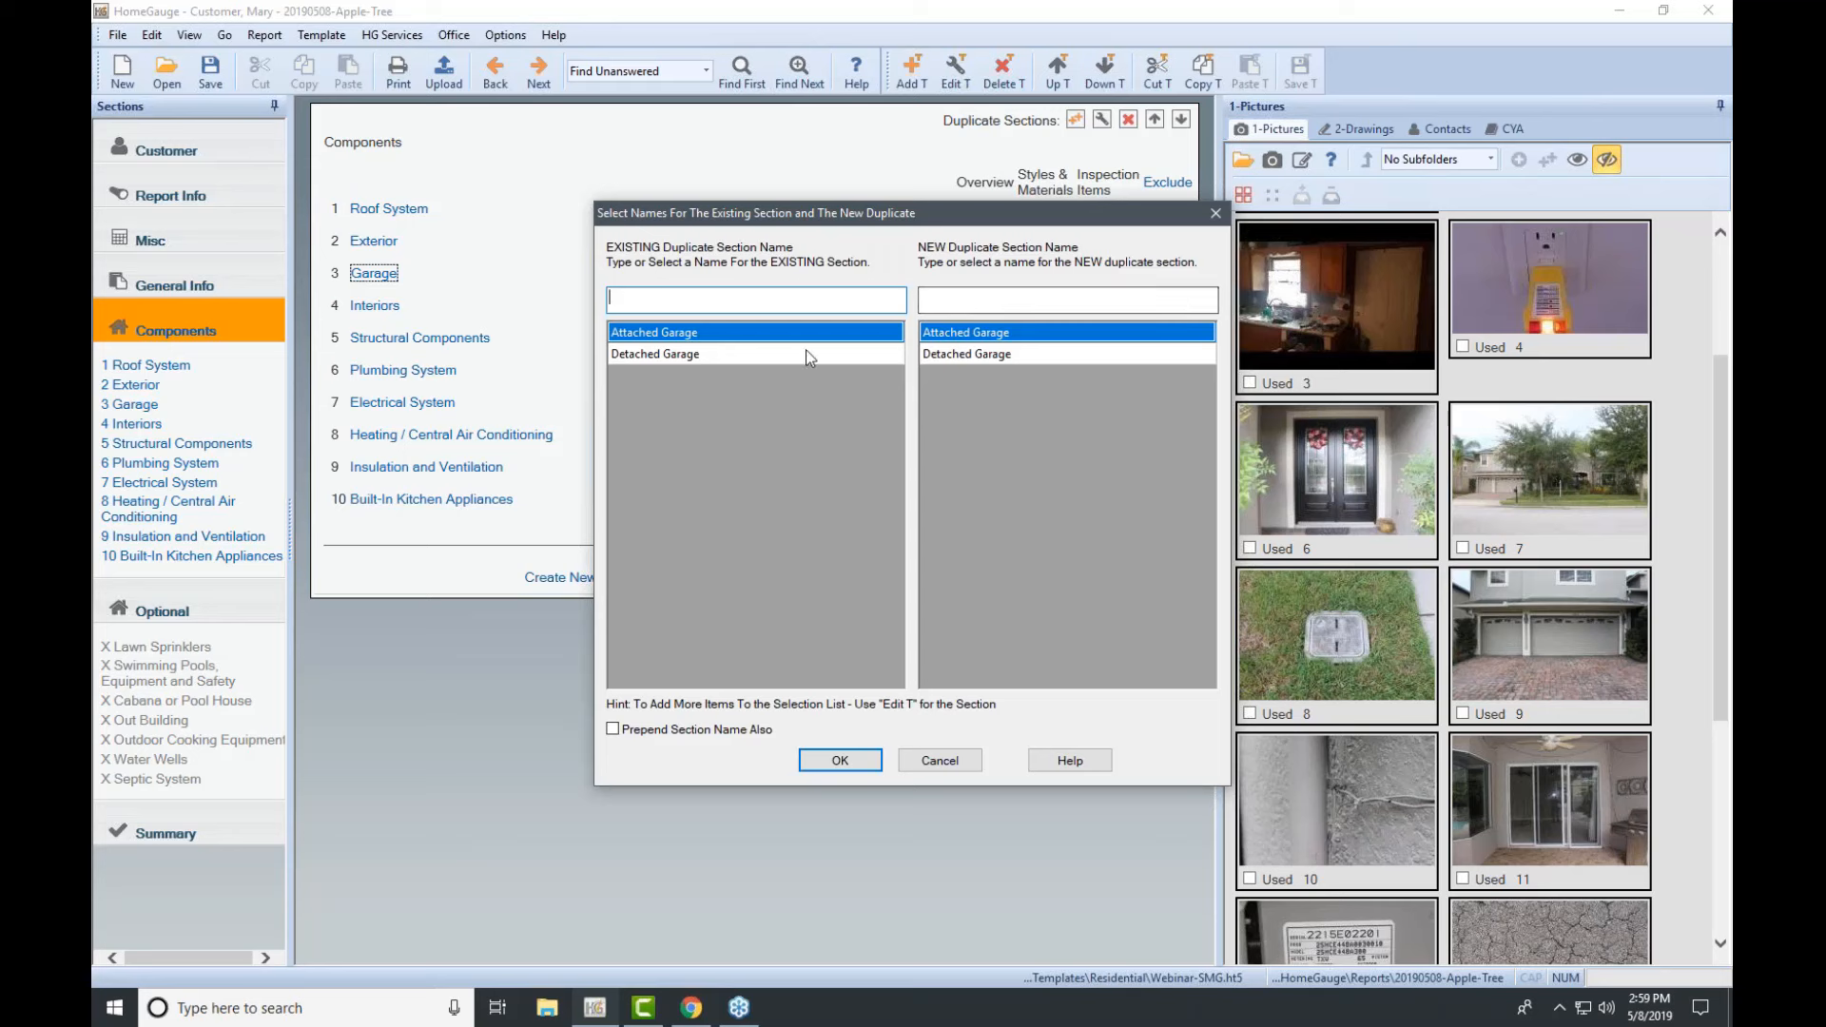
click(632, 335)
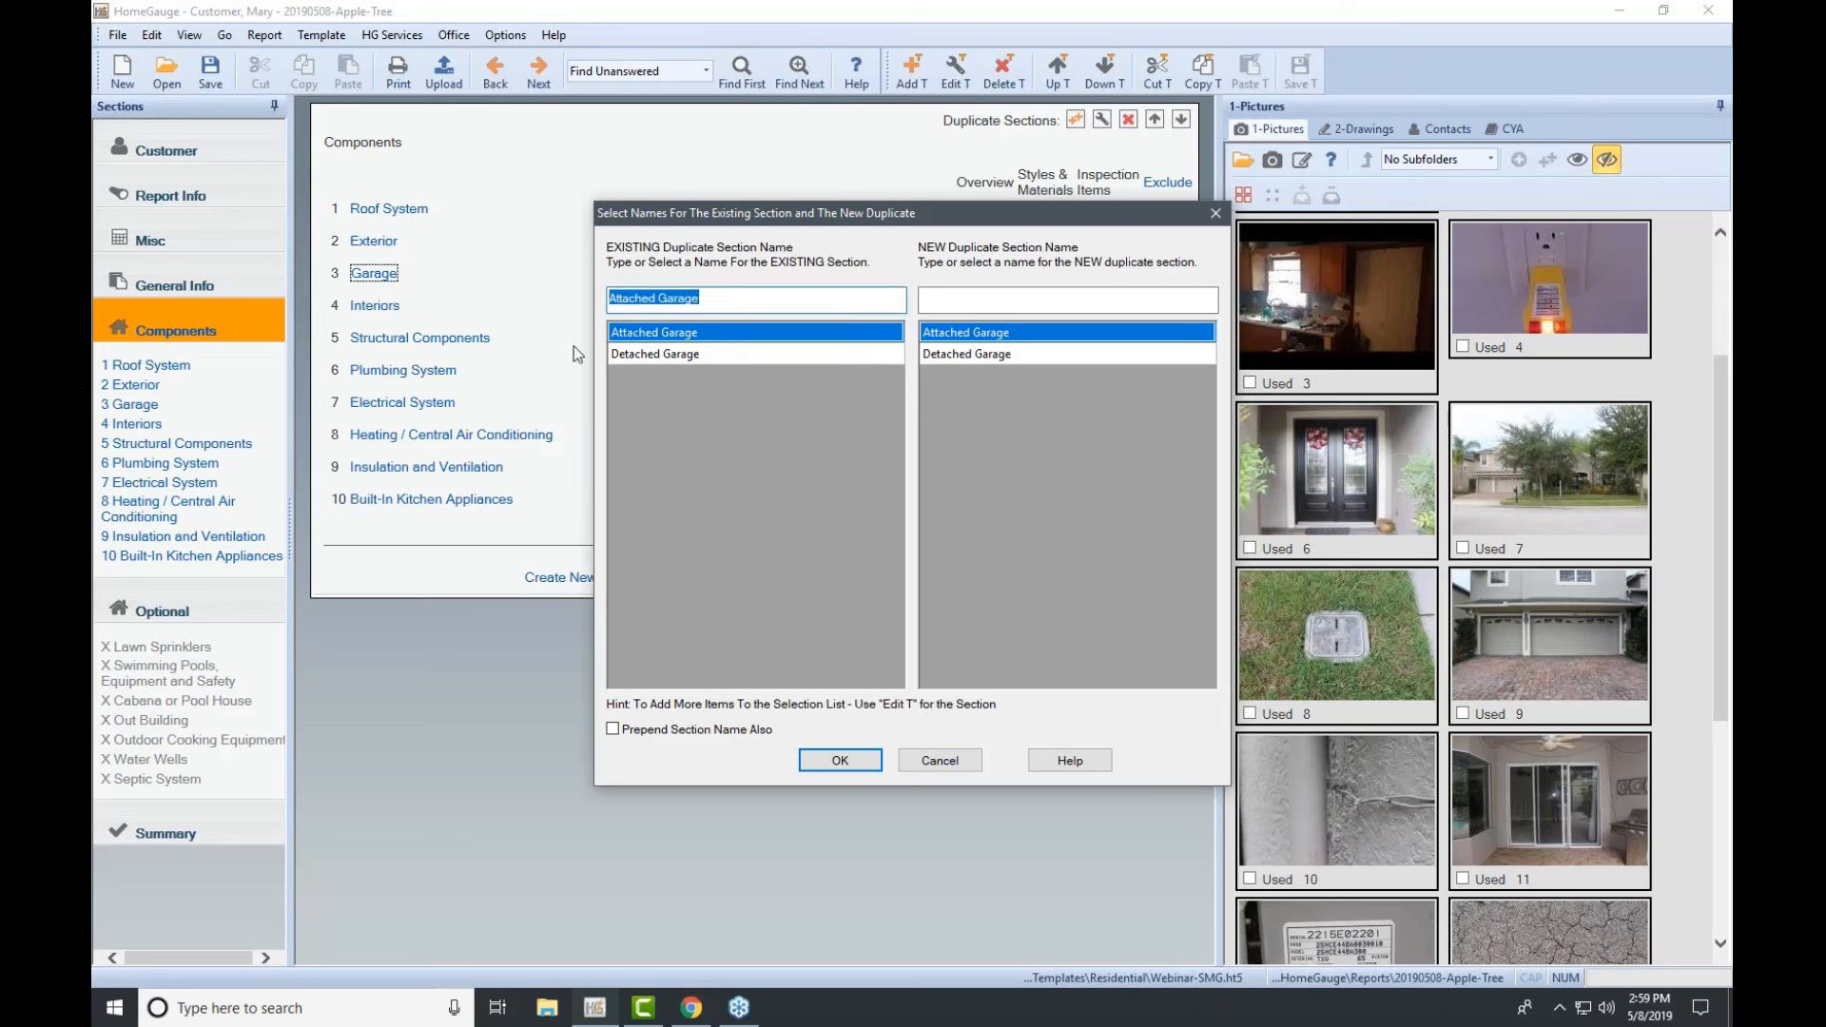
click(939, 355)
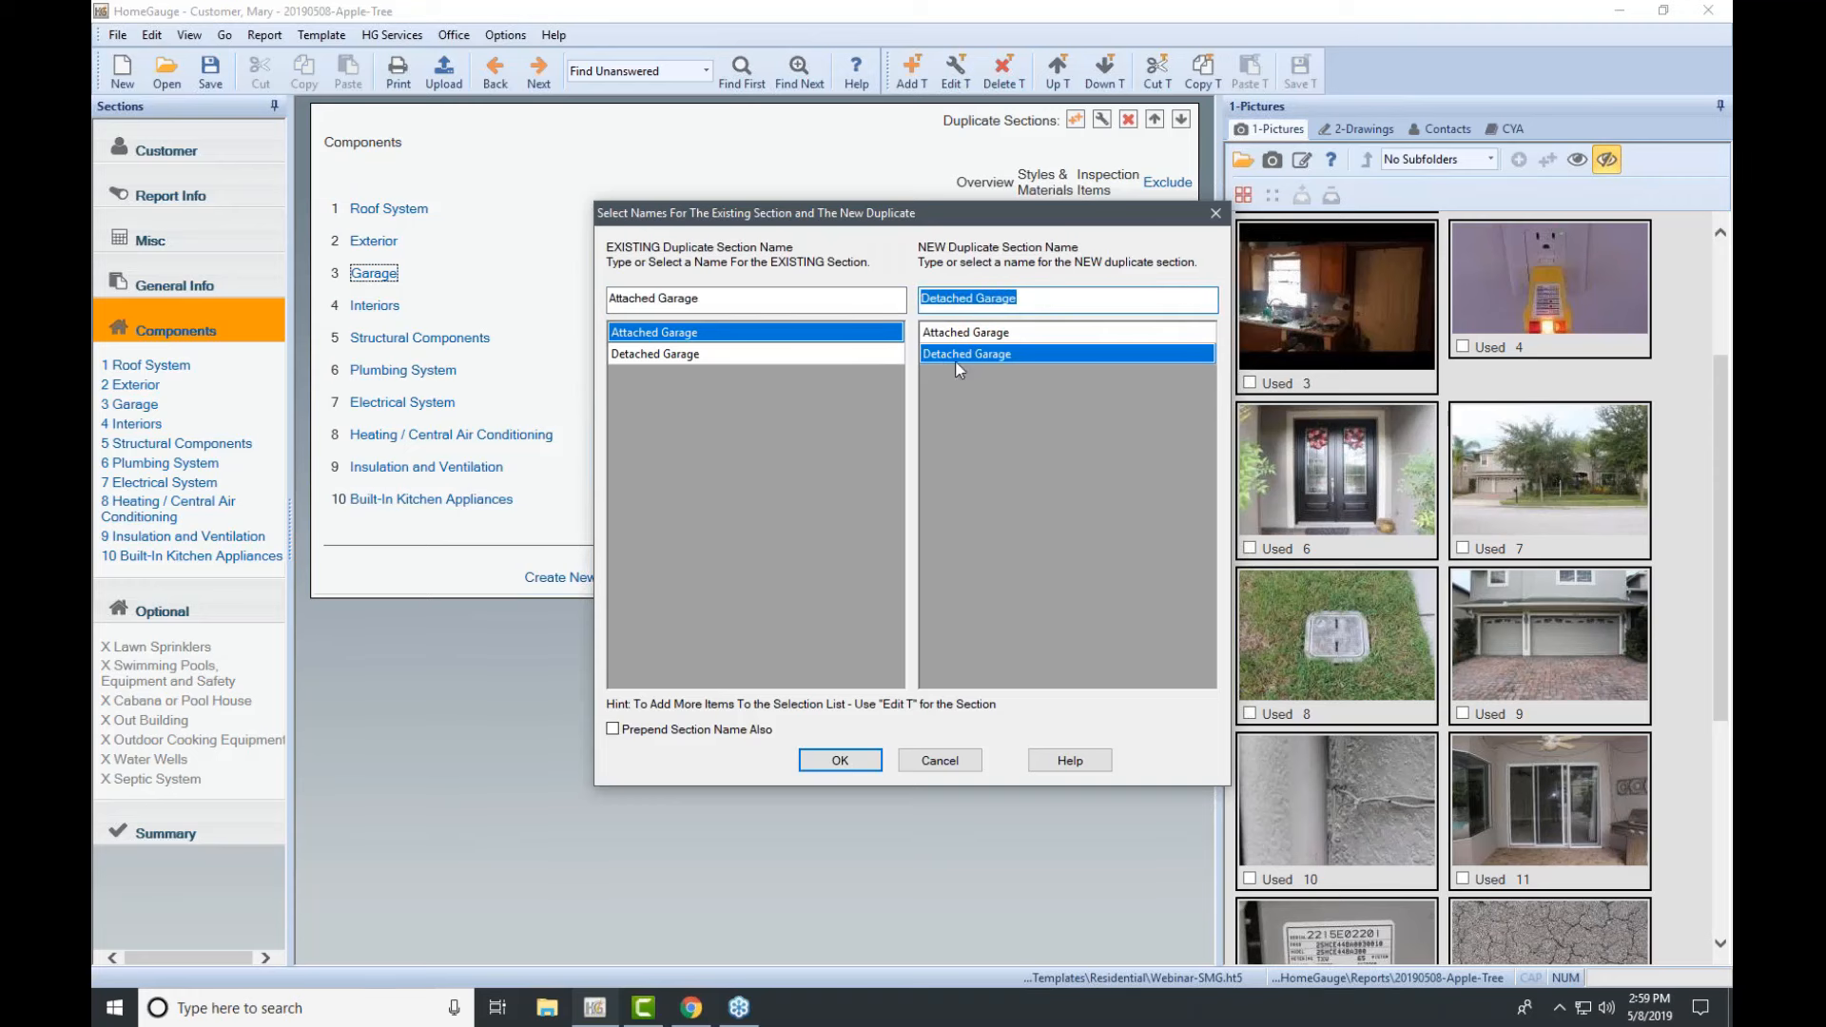
click(835, 762)
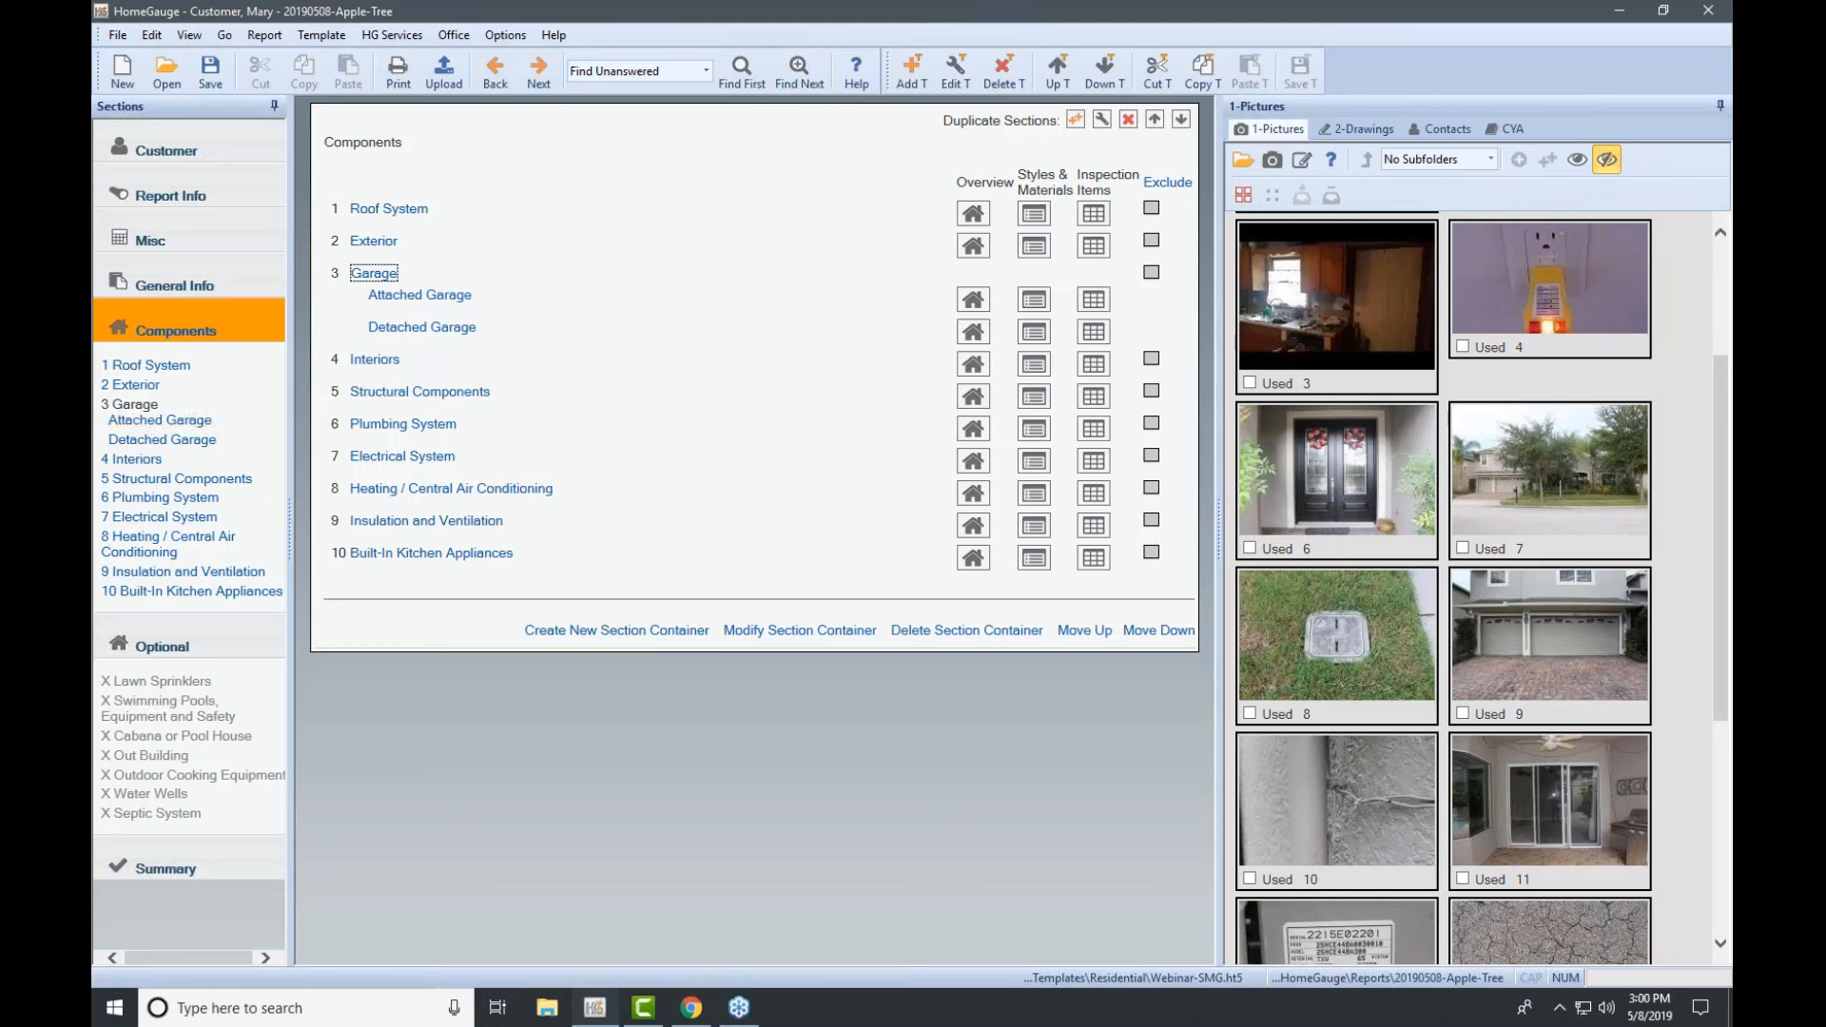
Step: Open the Attached Garage subsection's inspection items grid
click(150, 421)
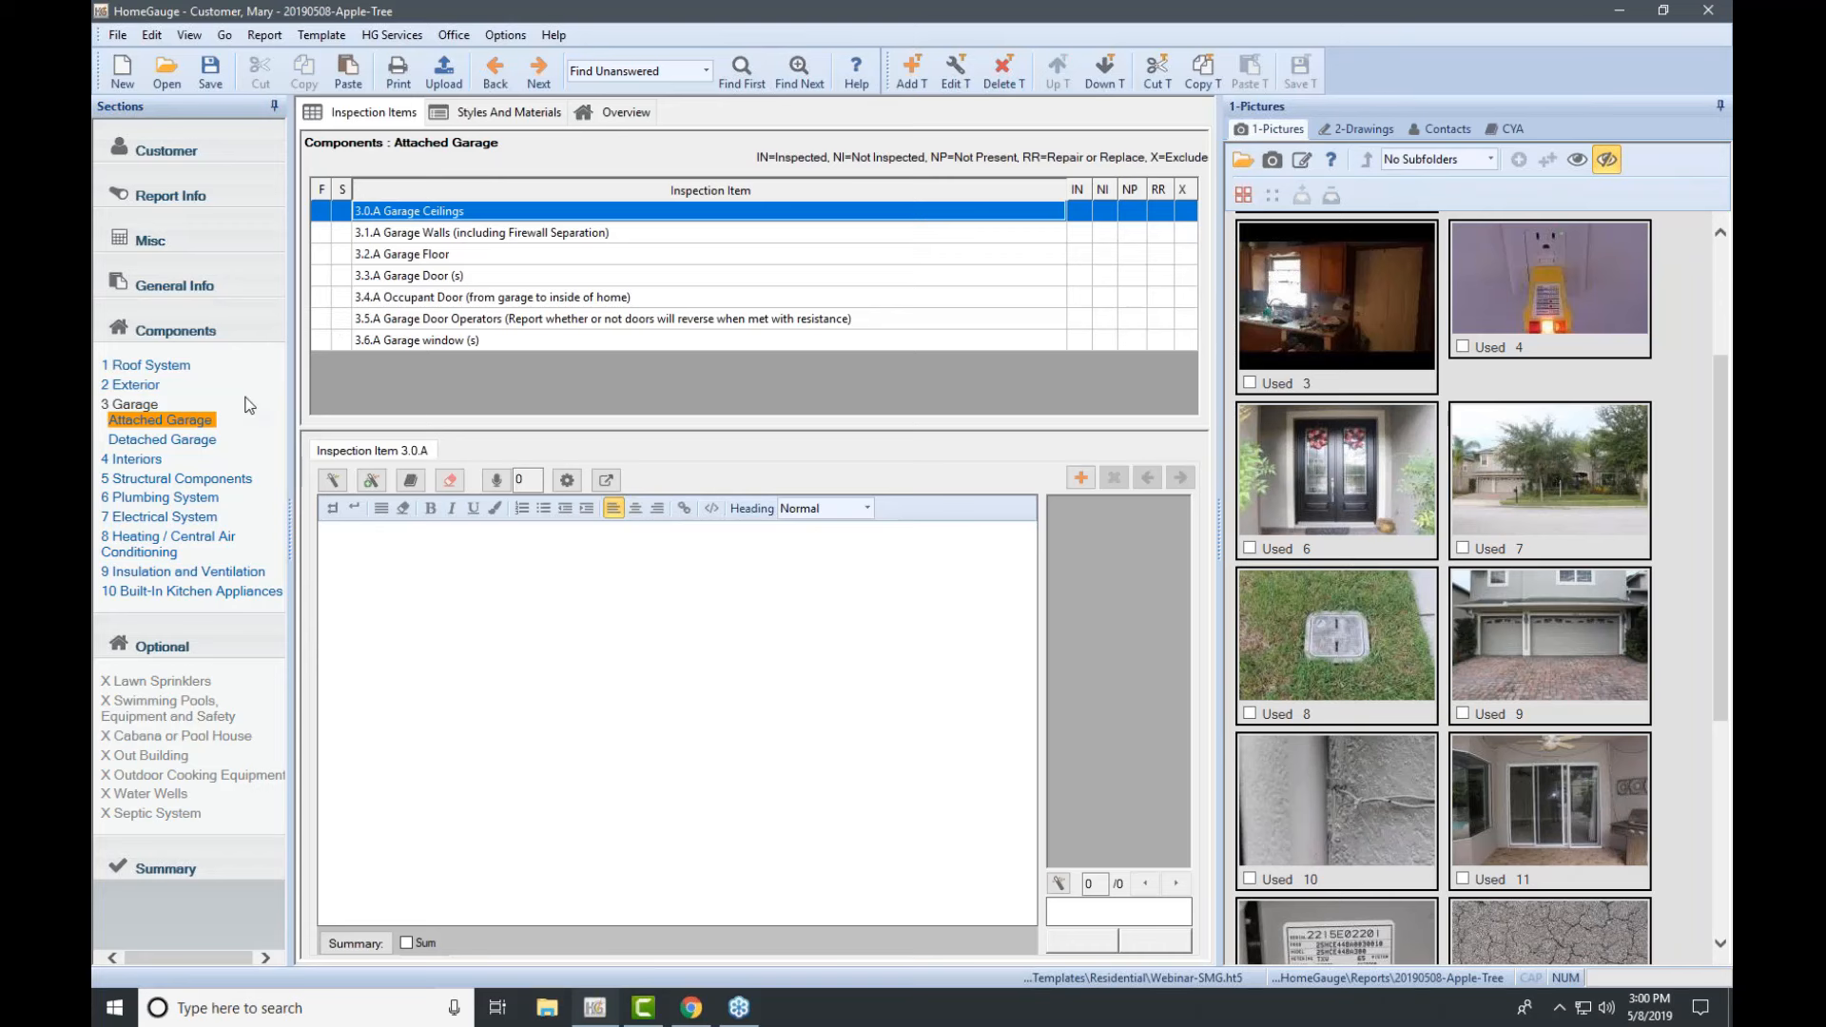
Step: Go back to the Components section list from the Sections sidebar
click(202, 327)
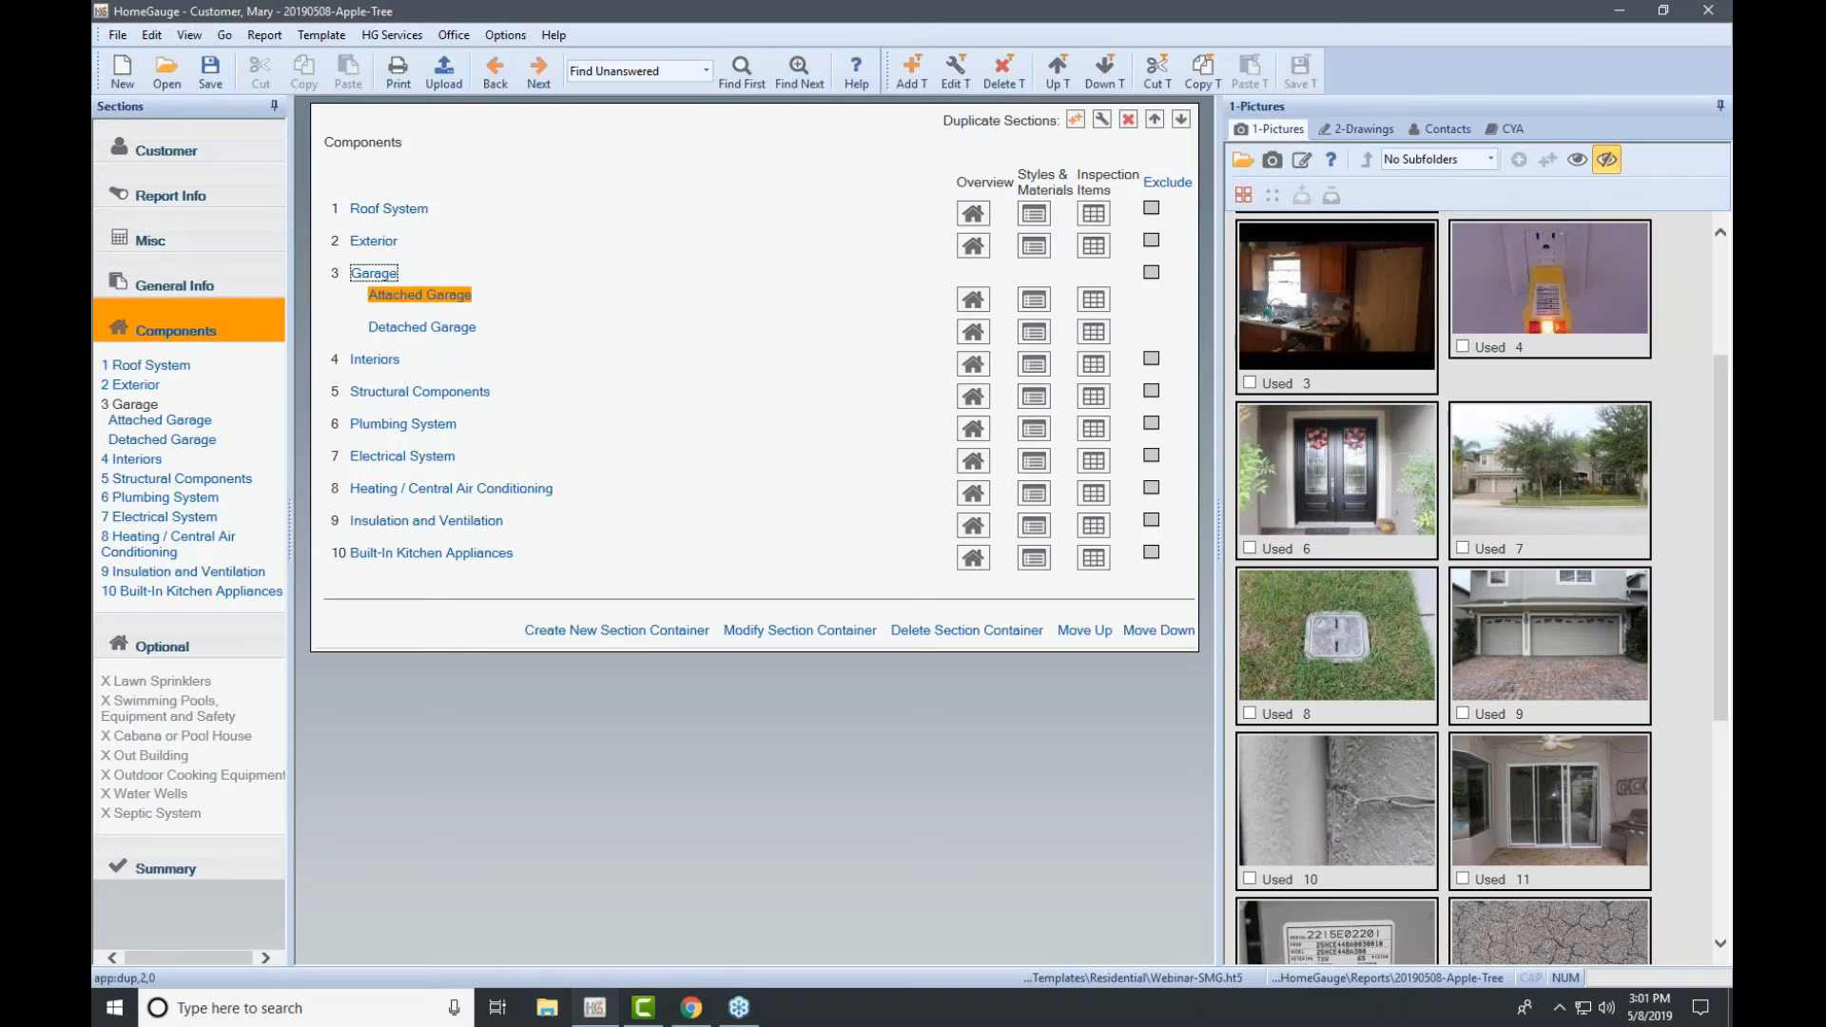
Step: Delete the Attached and Detached Garage subsections, then start adding a new section
click(396, 304)
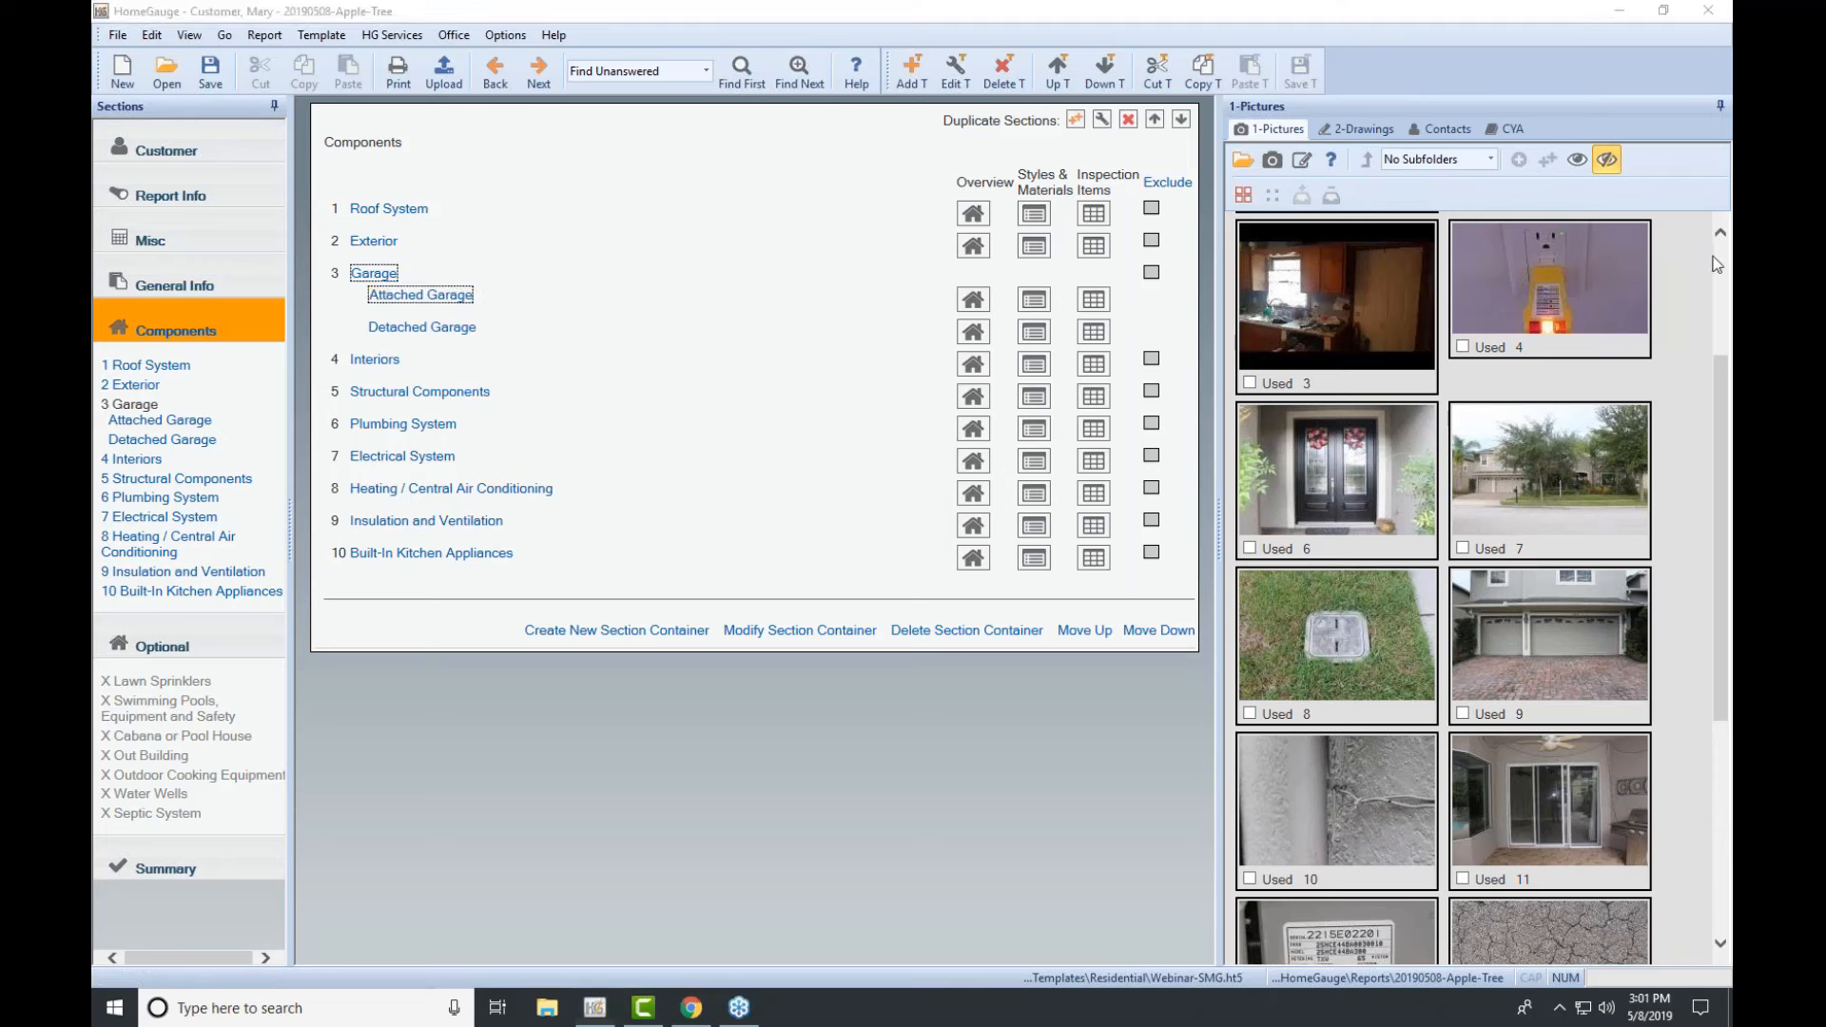
click(1127, 119)
click(1128, 119)
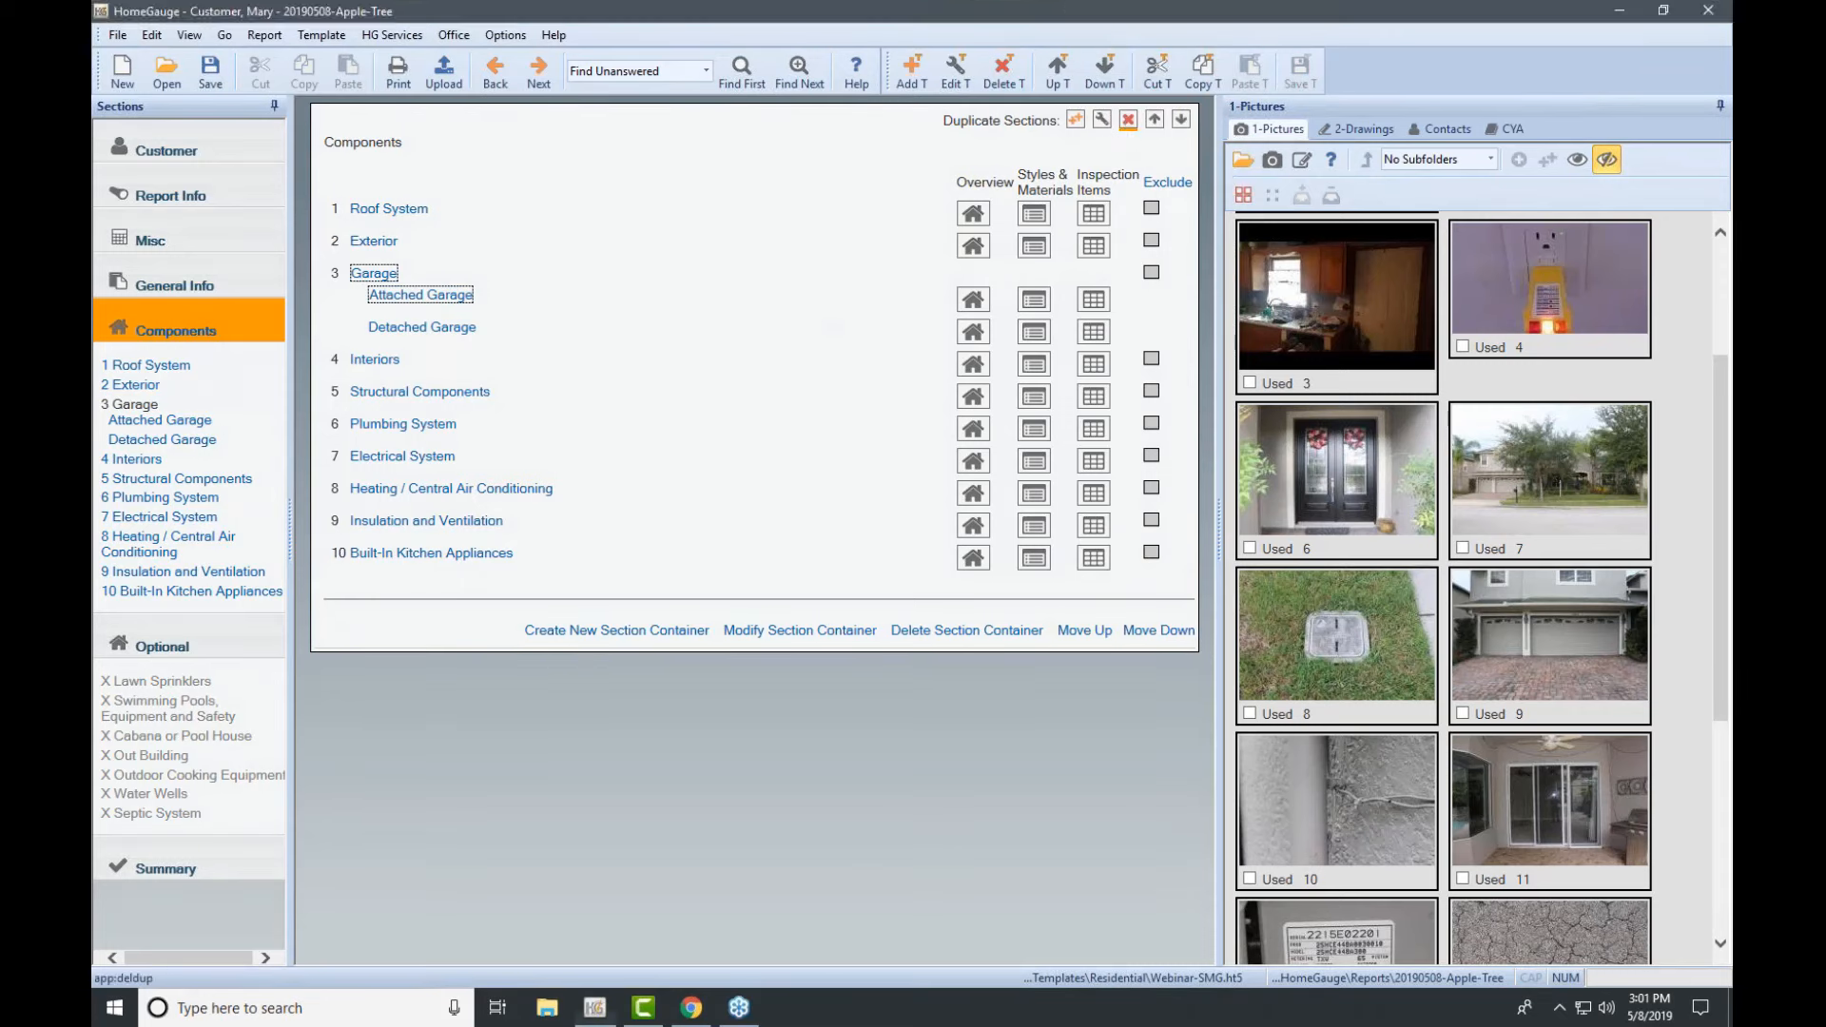
click(934, 547)
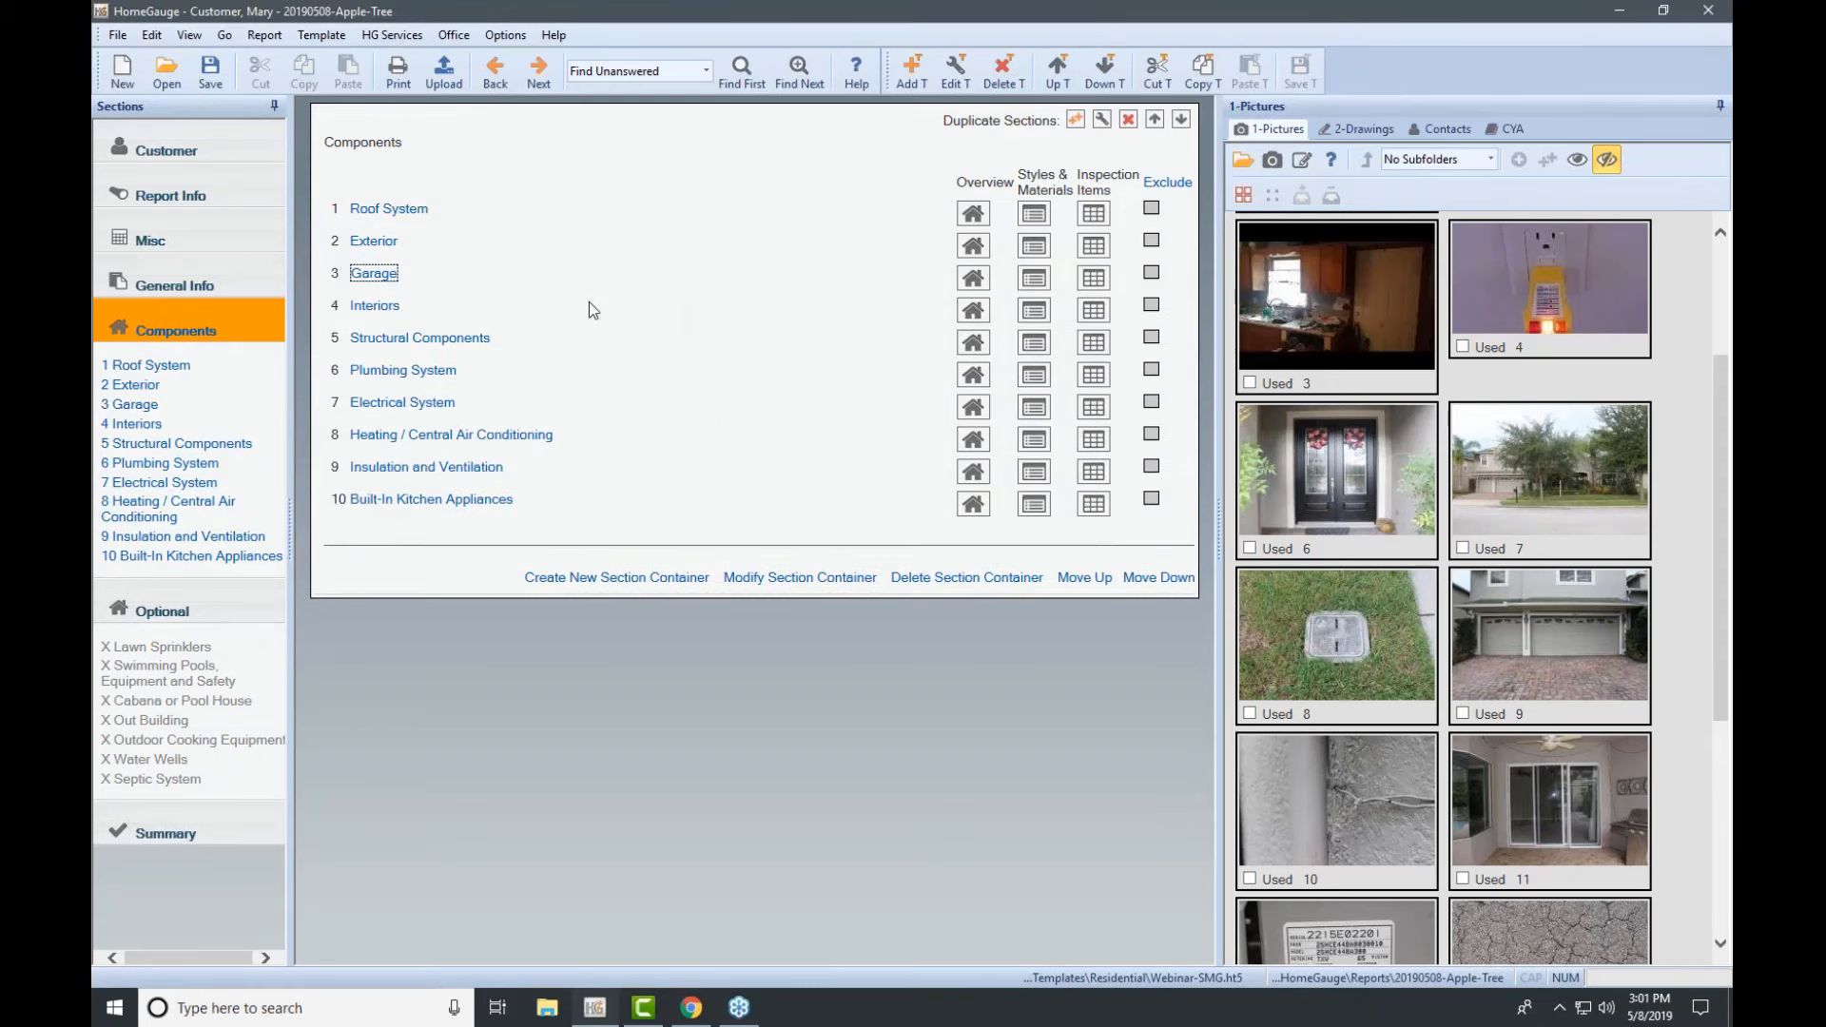
click(1726, 266)
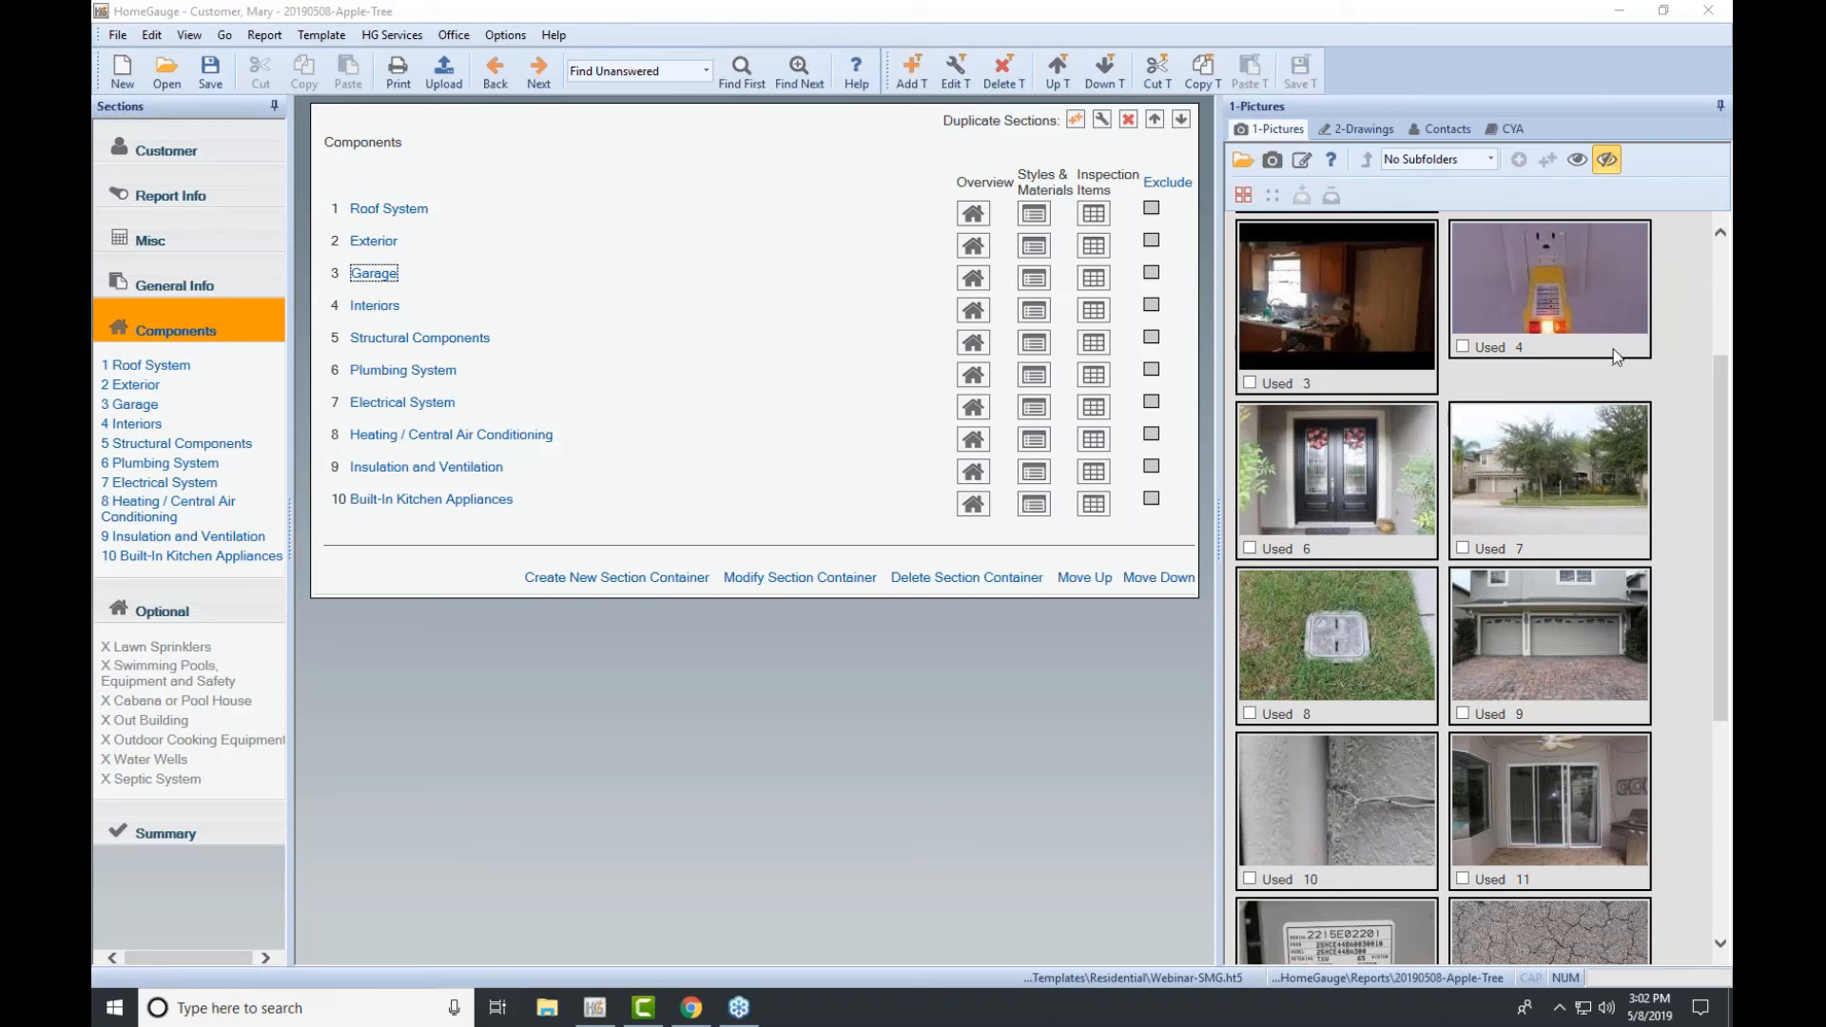
click(911, 71)
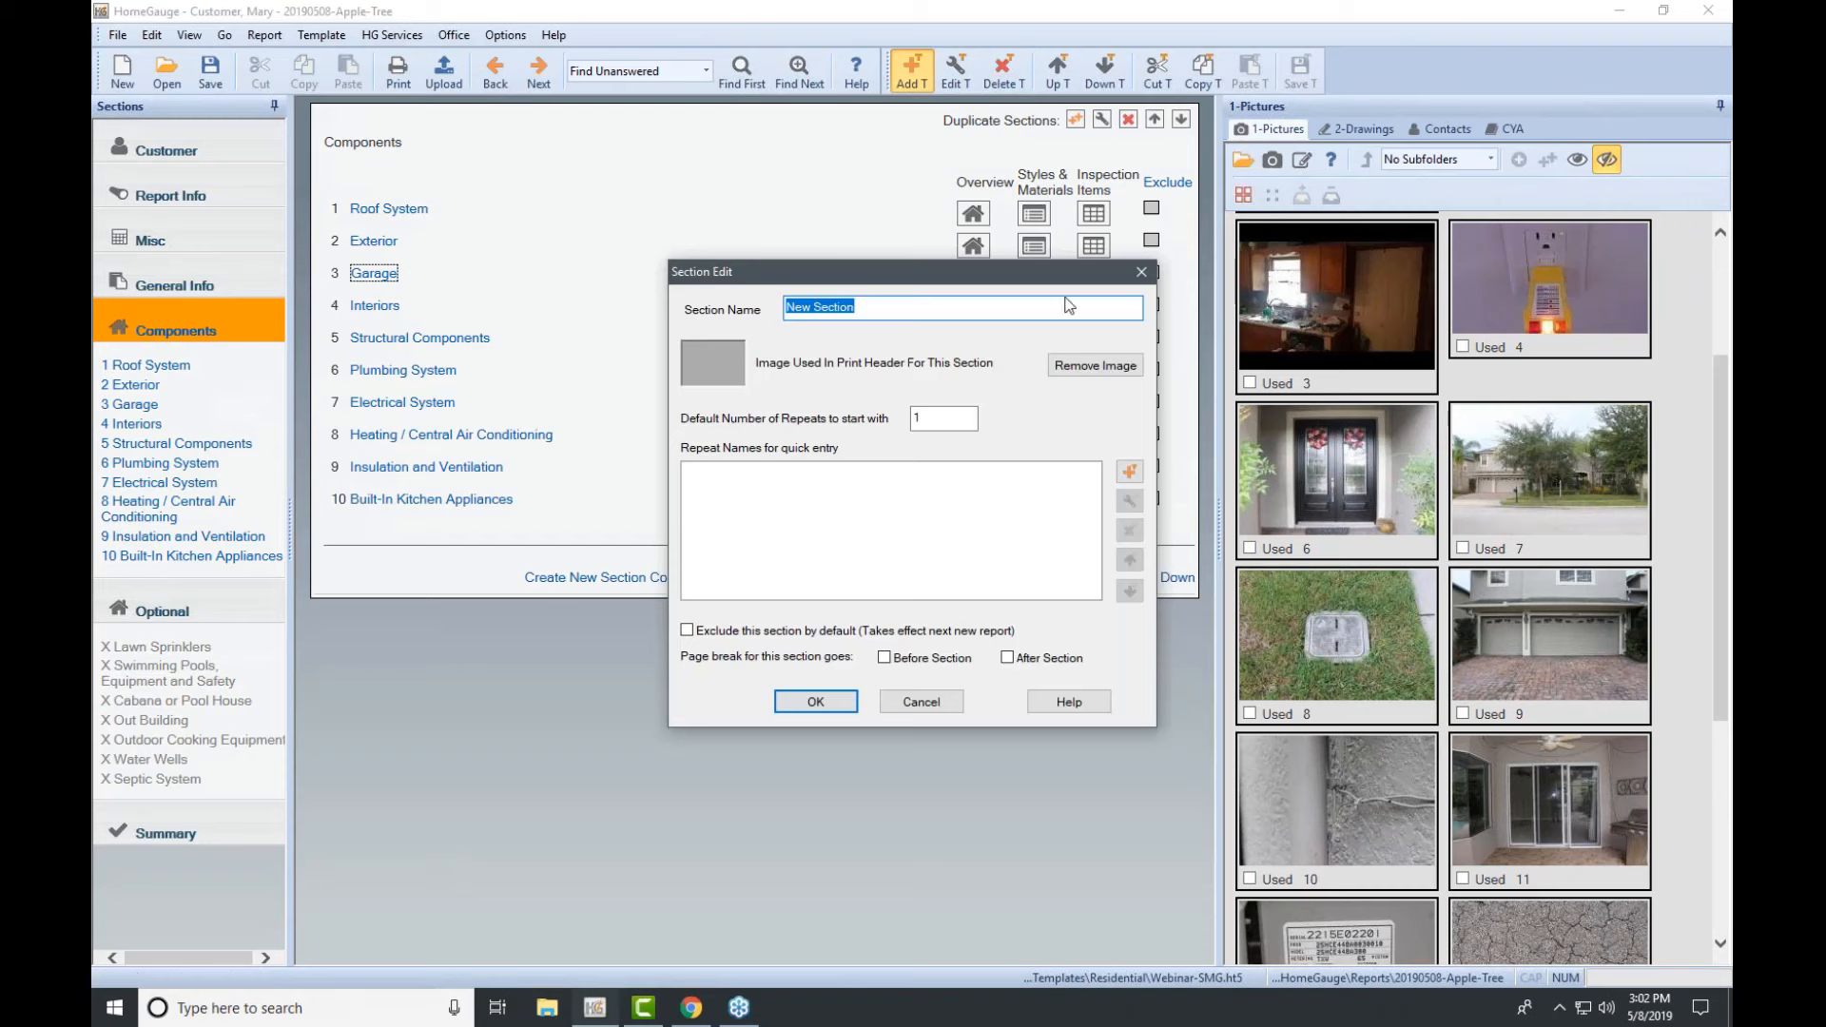
Step: Name the new section 'Home Tour' and save the template
text(Home Tour)
click(818, 703)
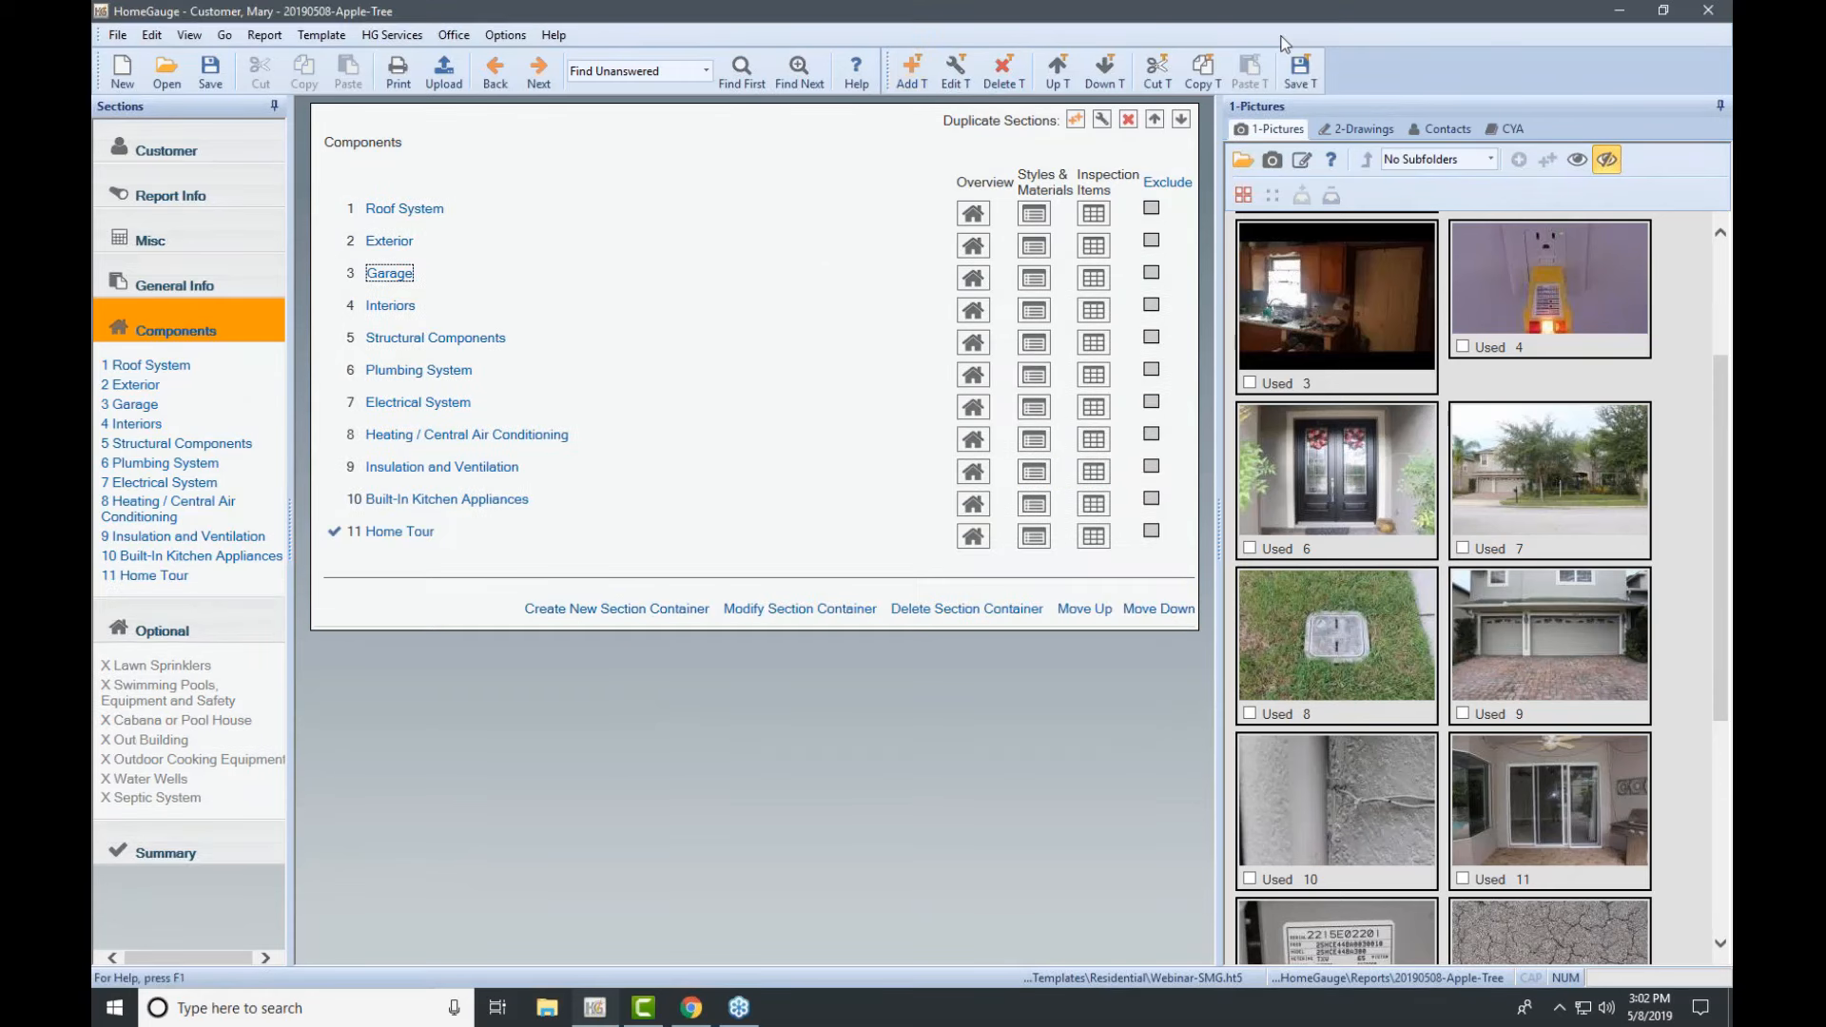
click(1716, 258)
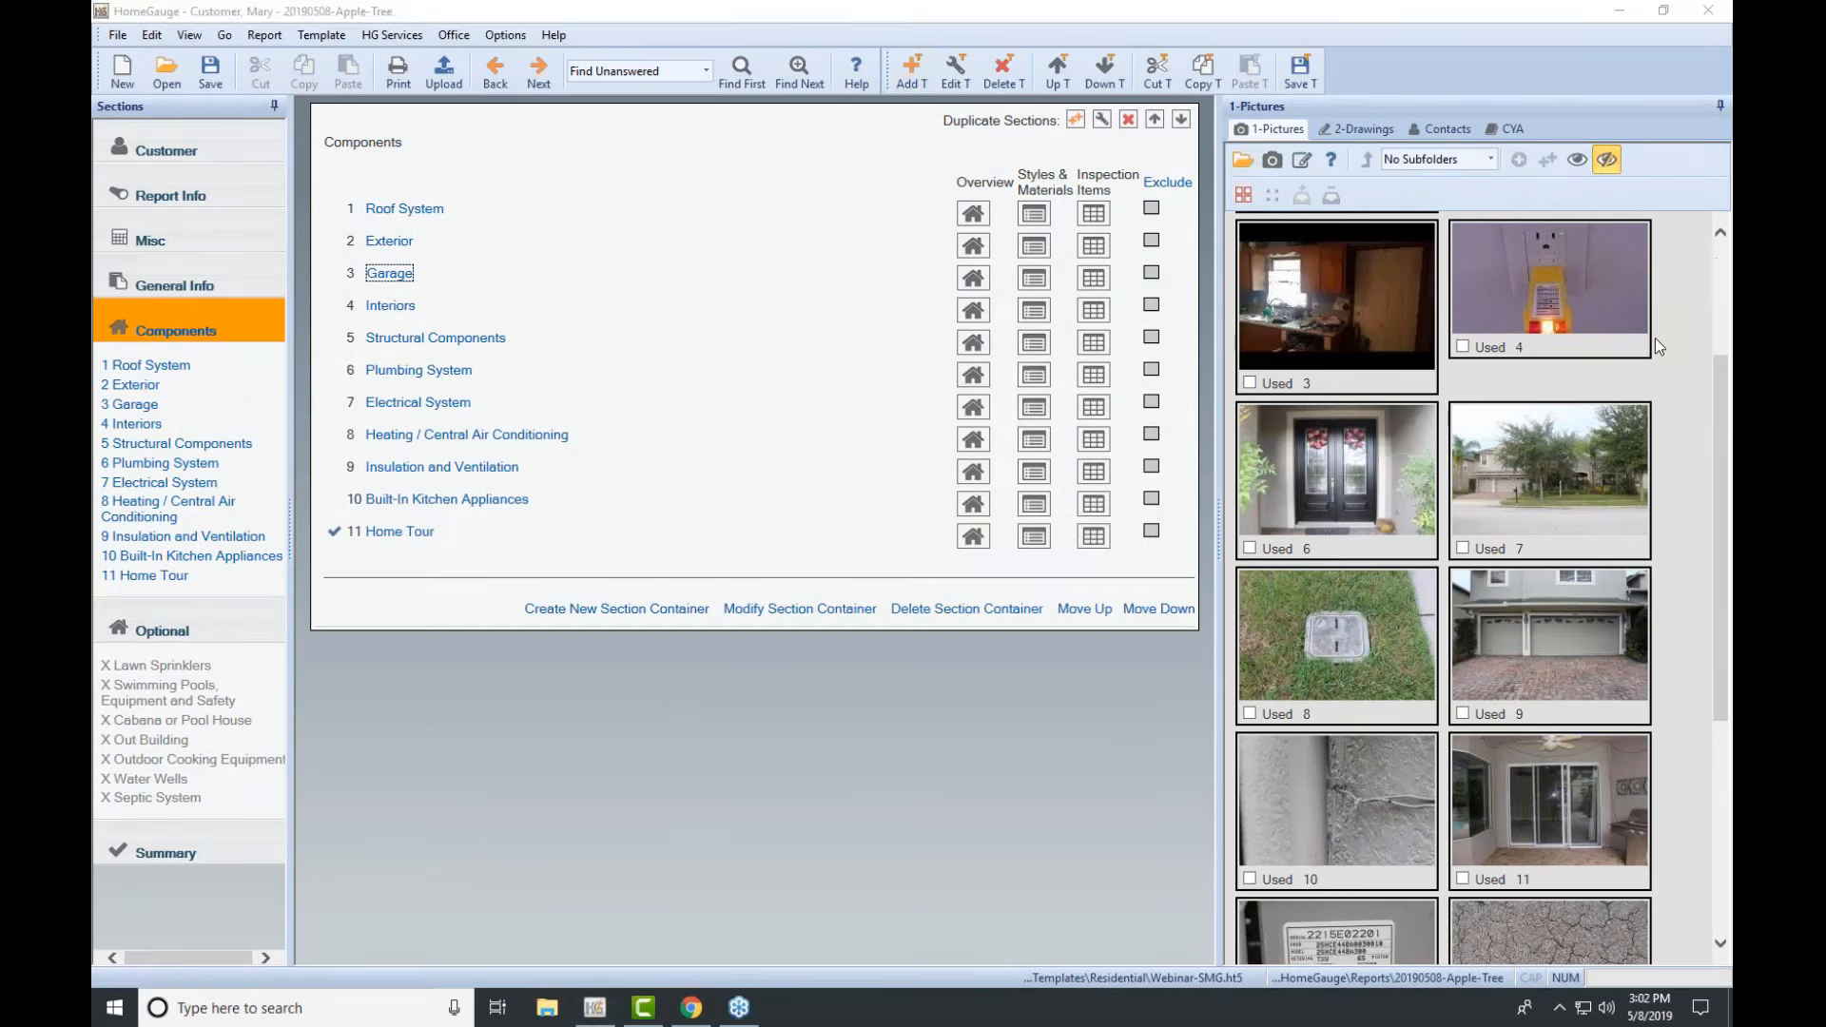
click(1300, 71)
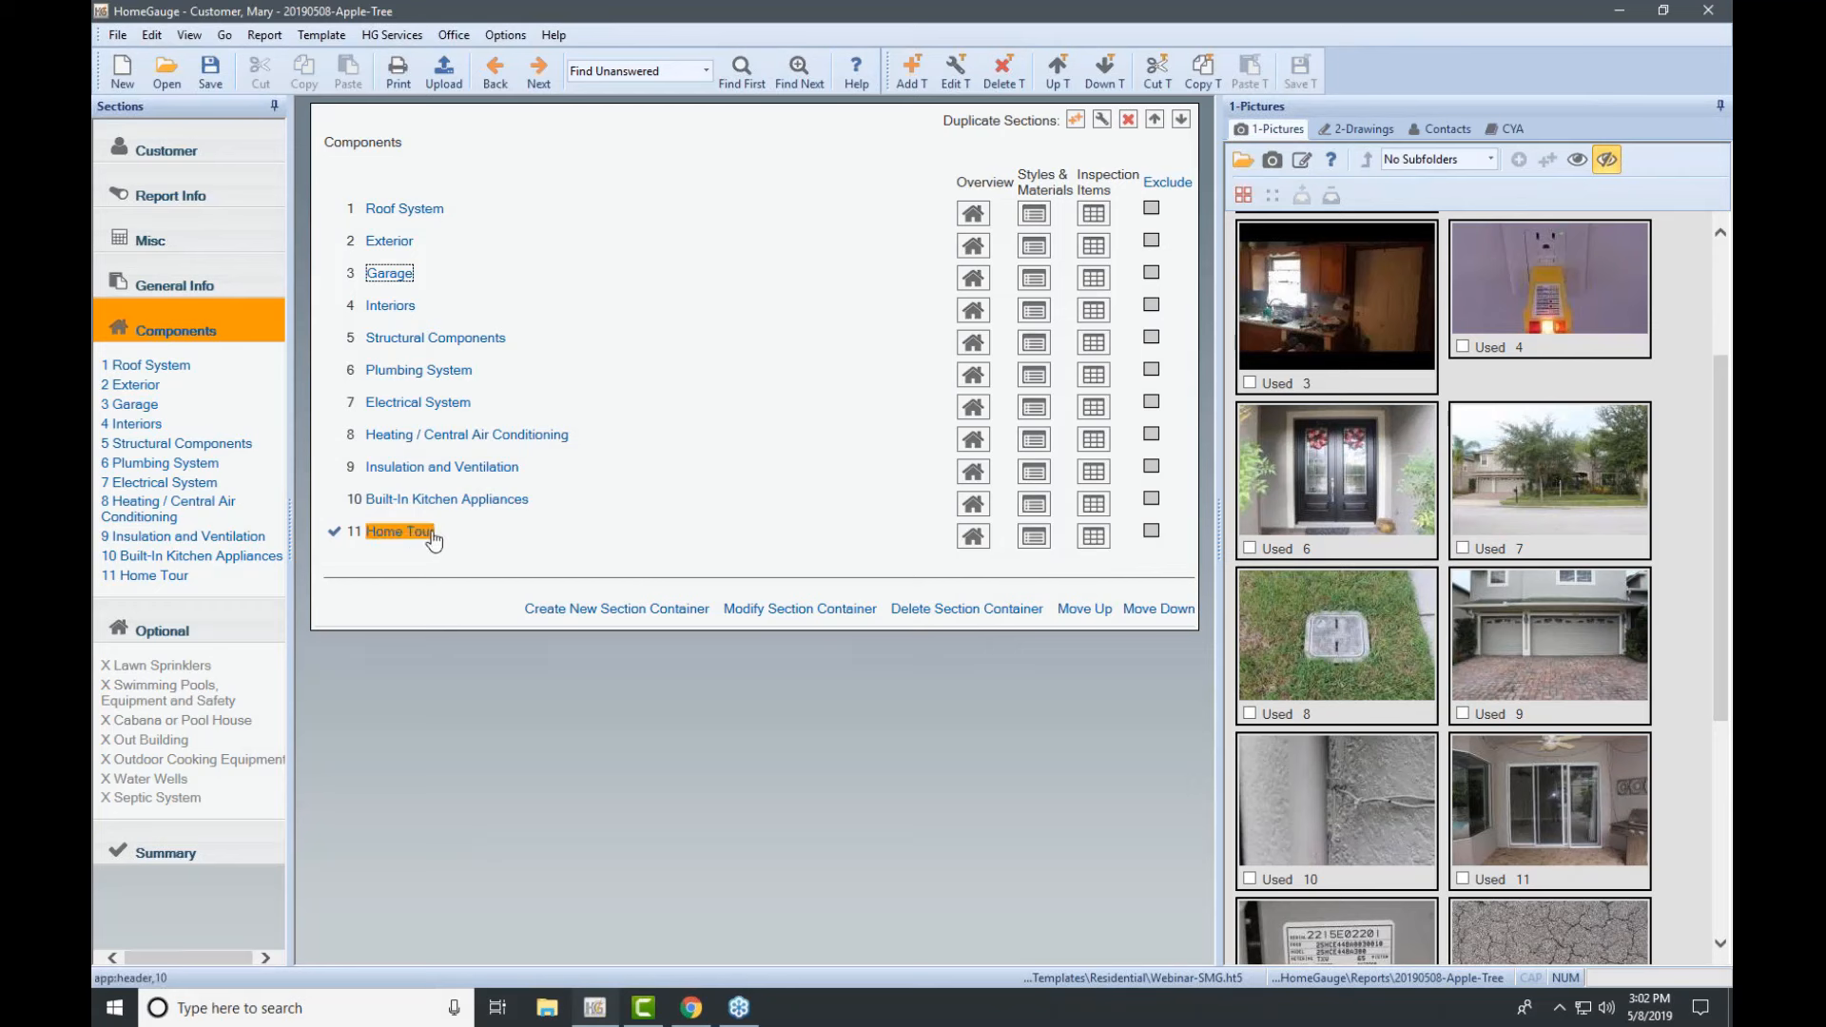
Step: Add a 'Photos' inspection item to the Home Tour section and save the template
click(143, 576)
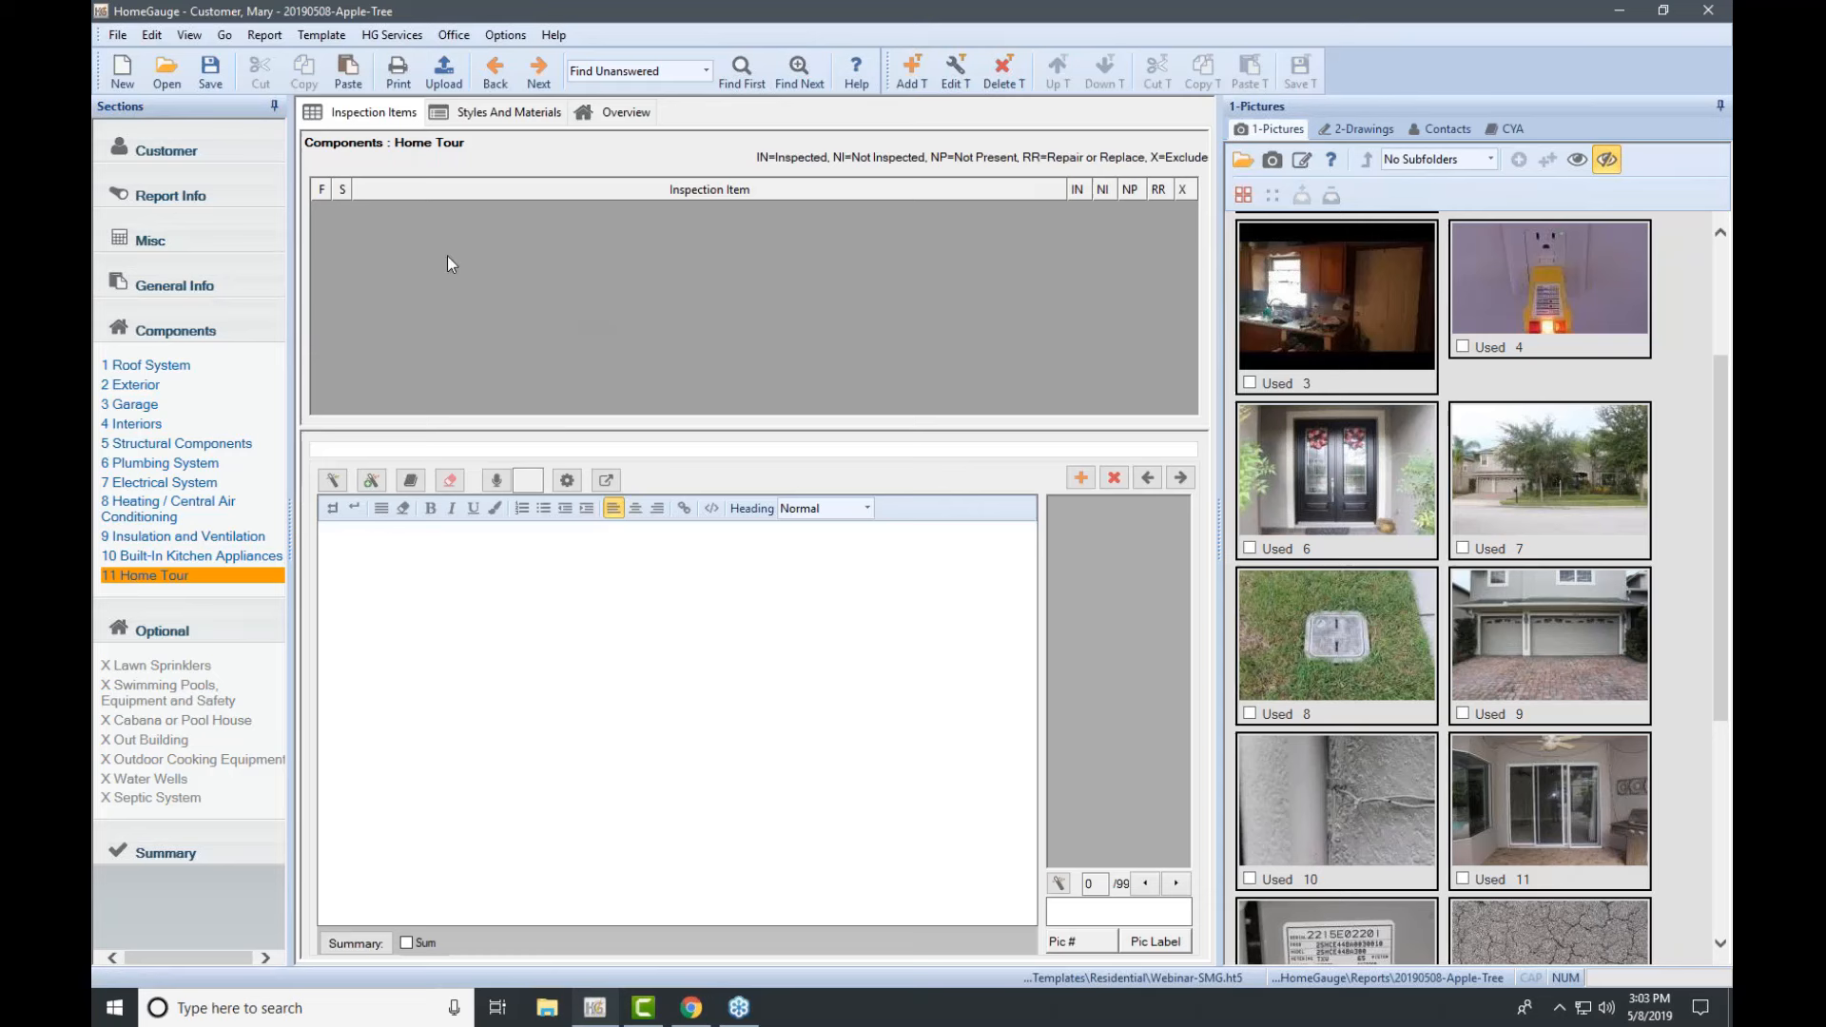
click(909, 75)
text(Photos)
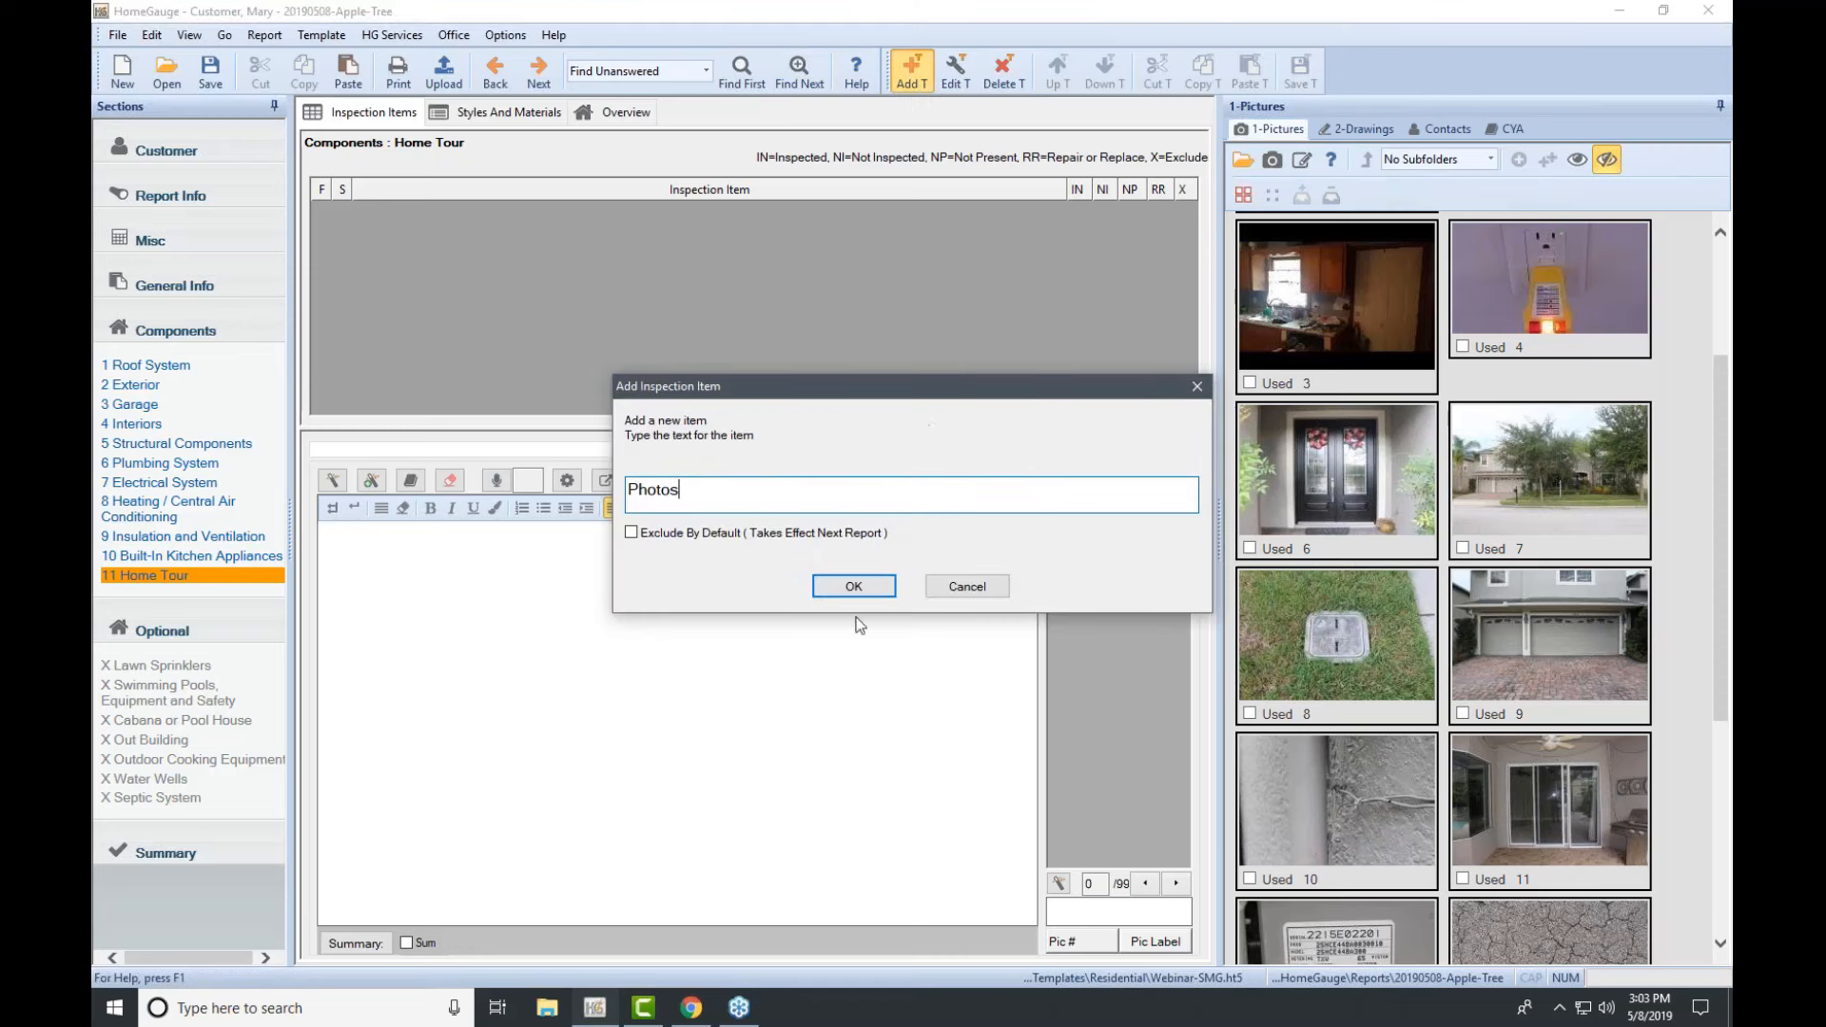
click(862, 588)
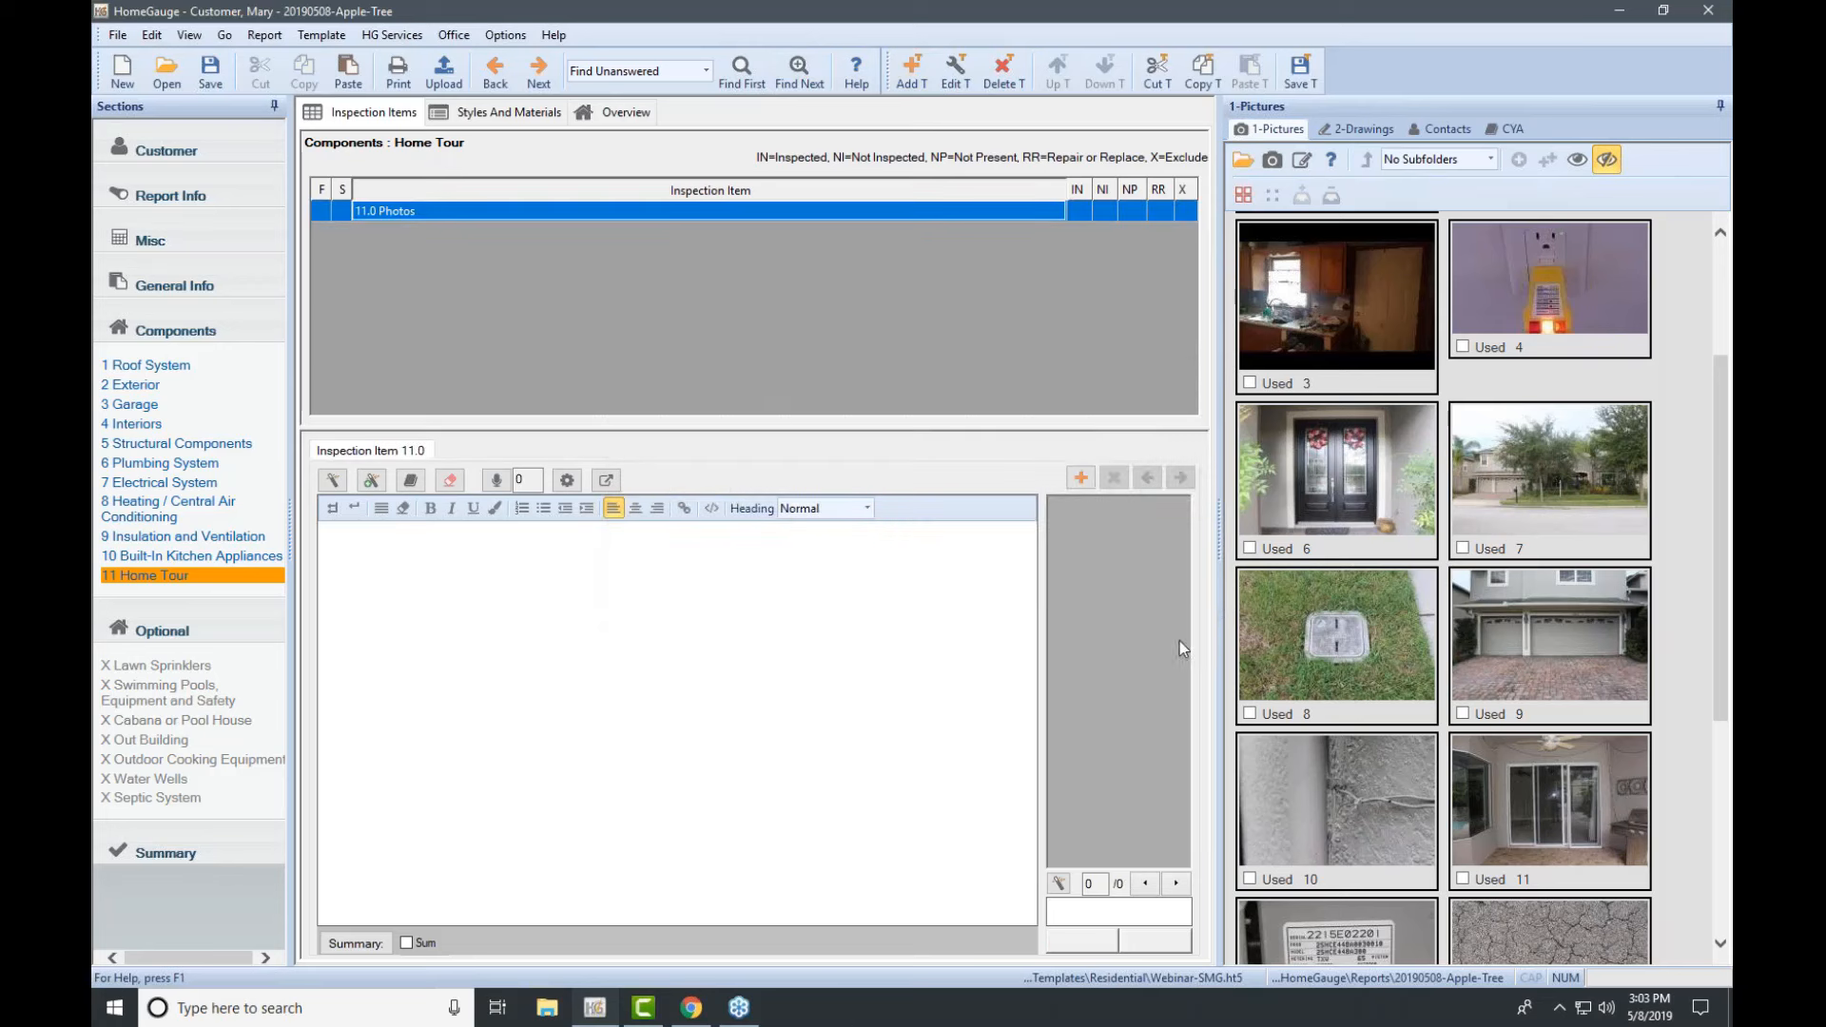
click(1299, 67)
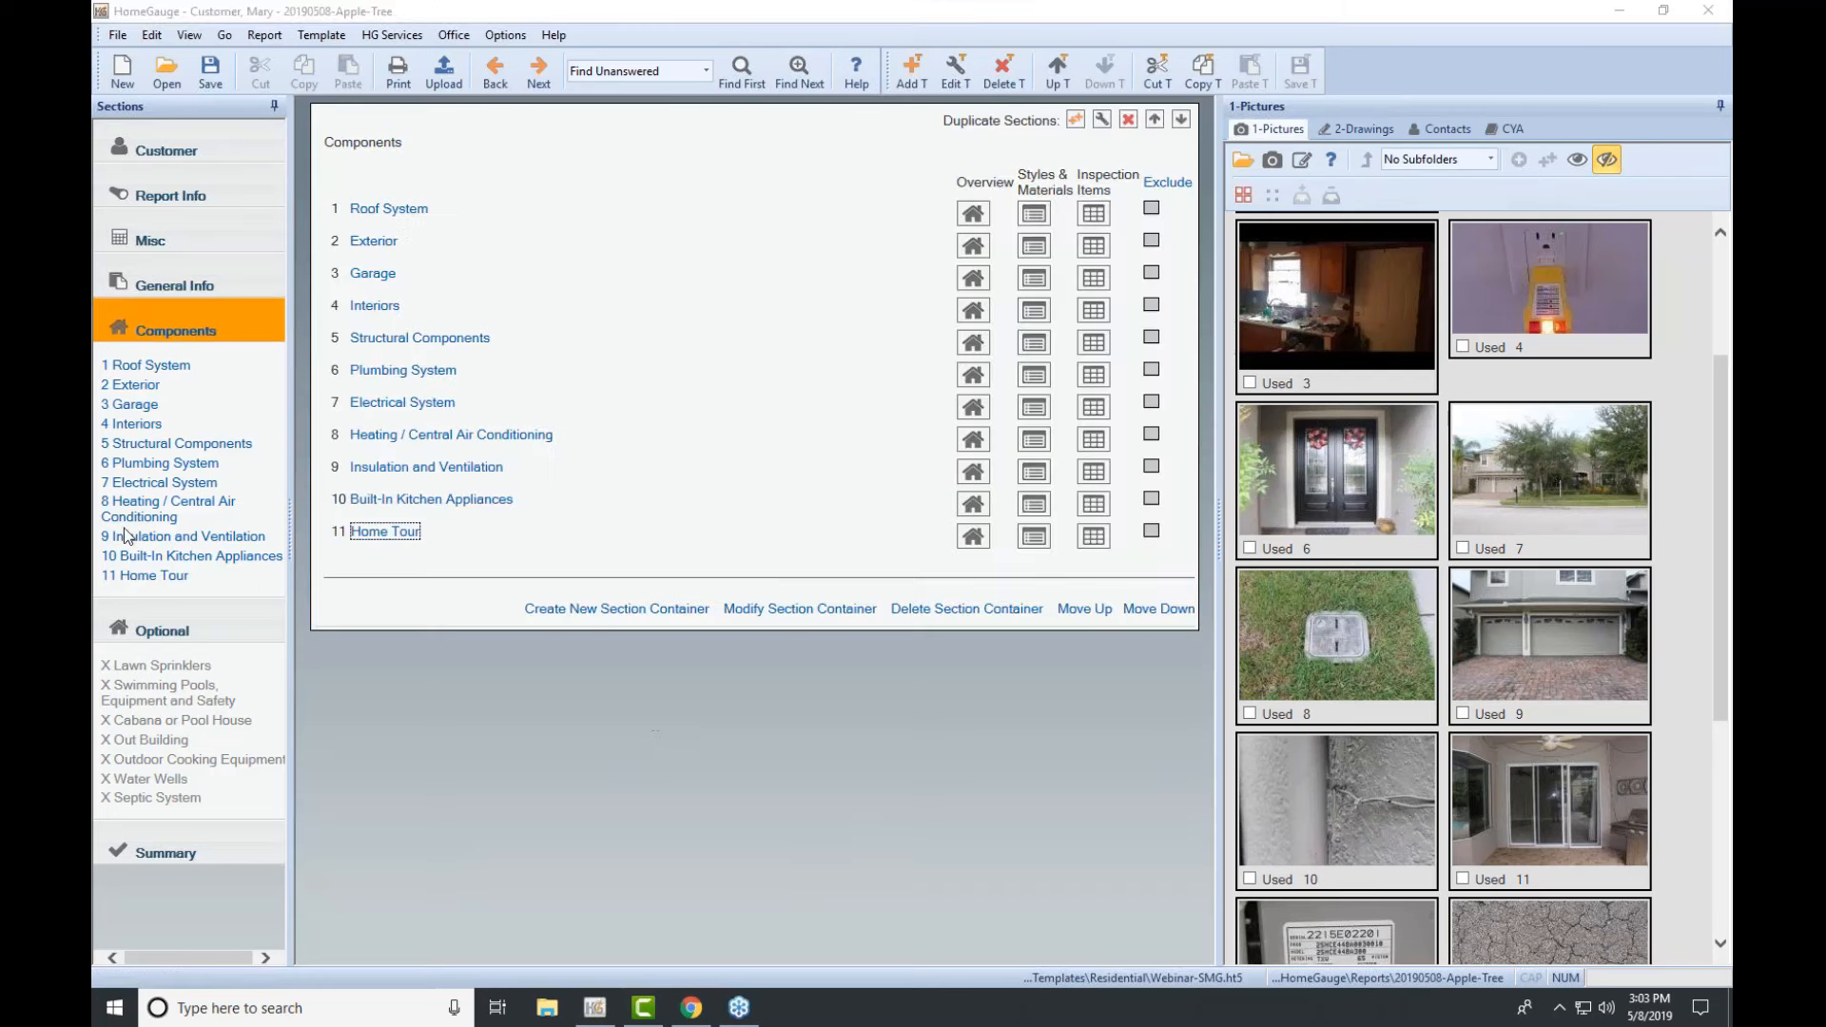
Step: Open Roof System from the Components sidebar to show its Styles and Materials with Roof Covering options
click(164, 366)
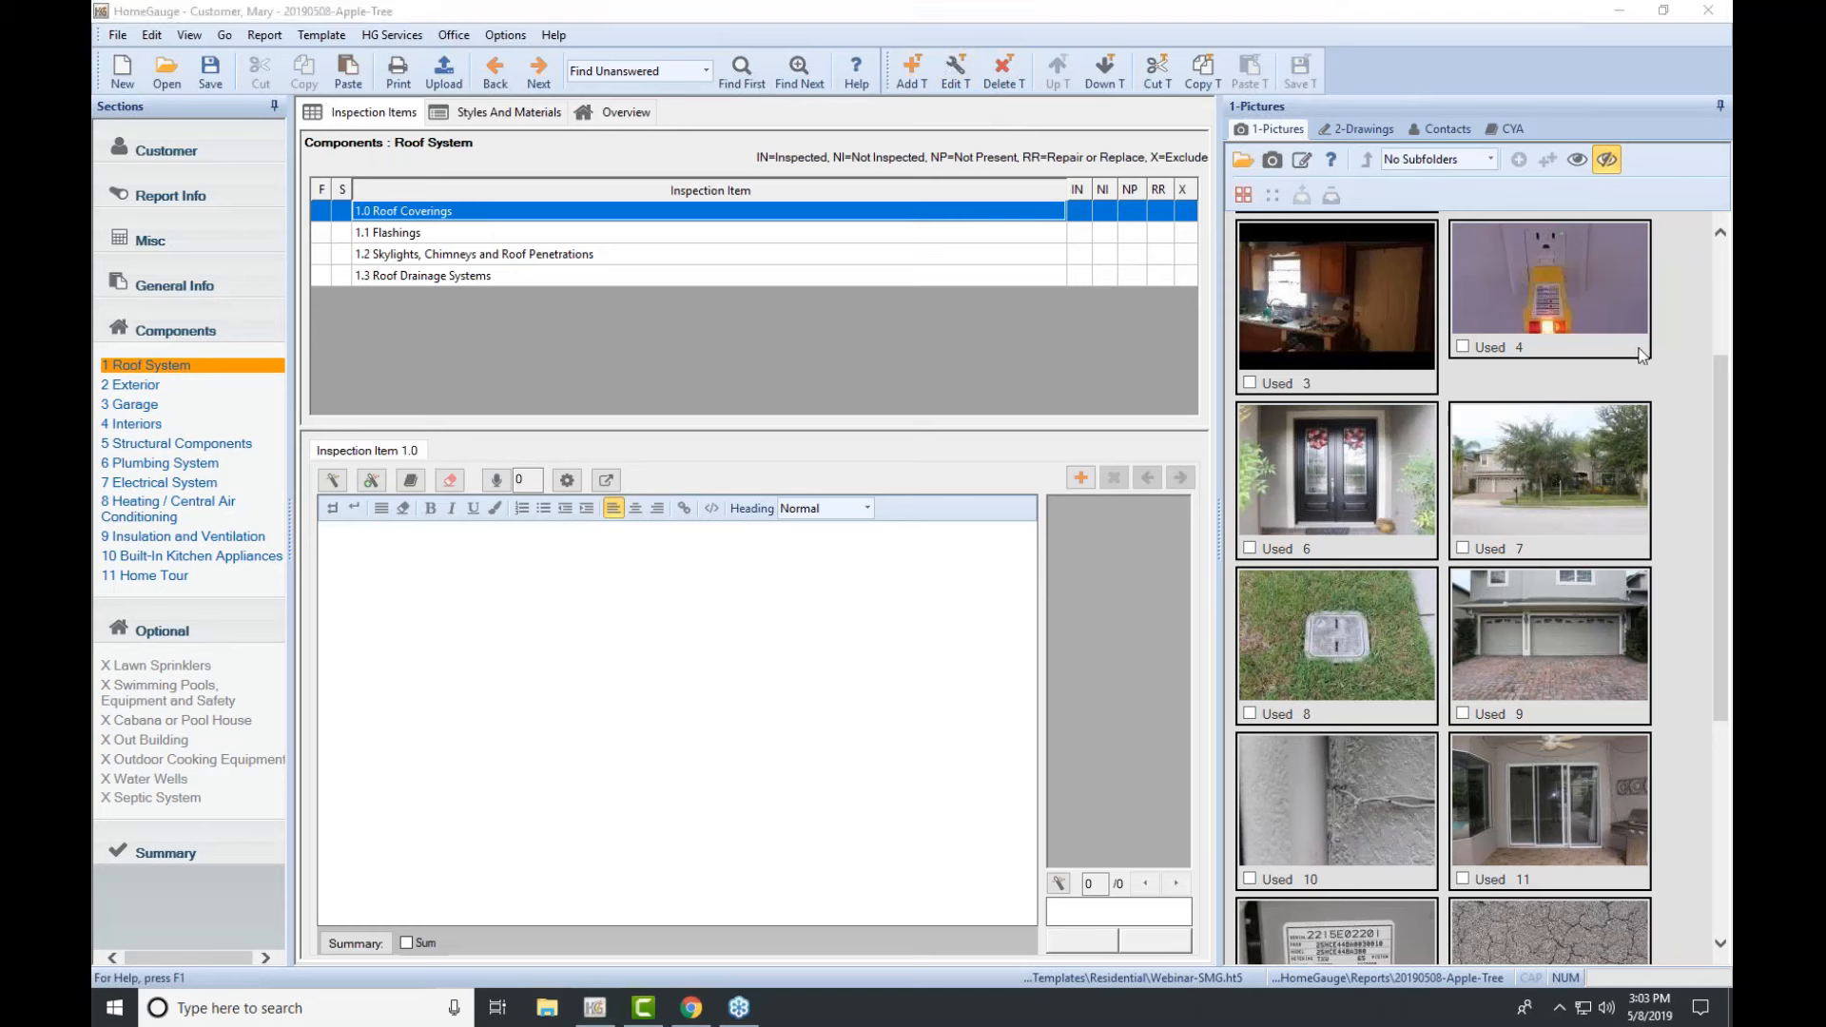
click(957, 66)
click(512, 112)
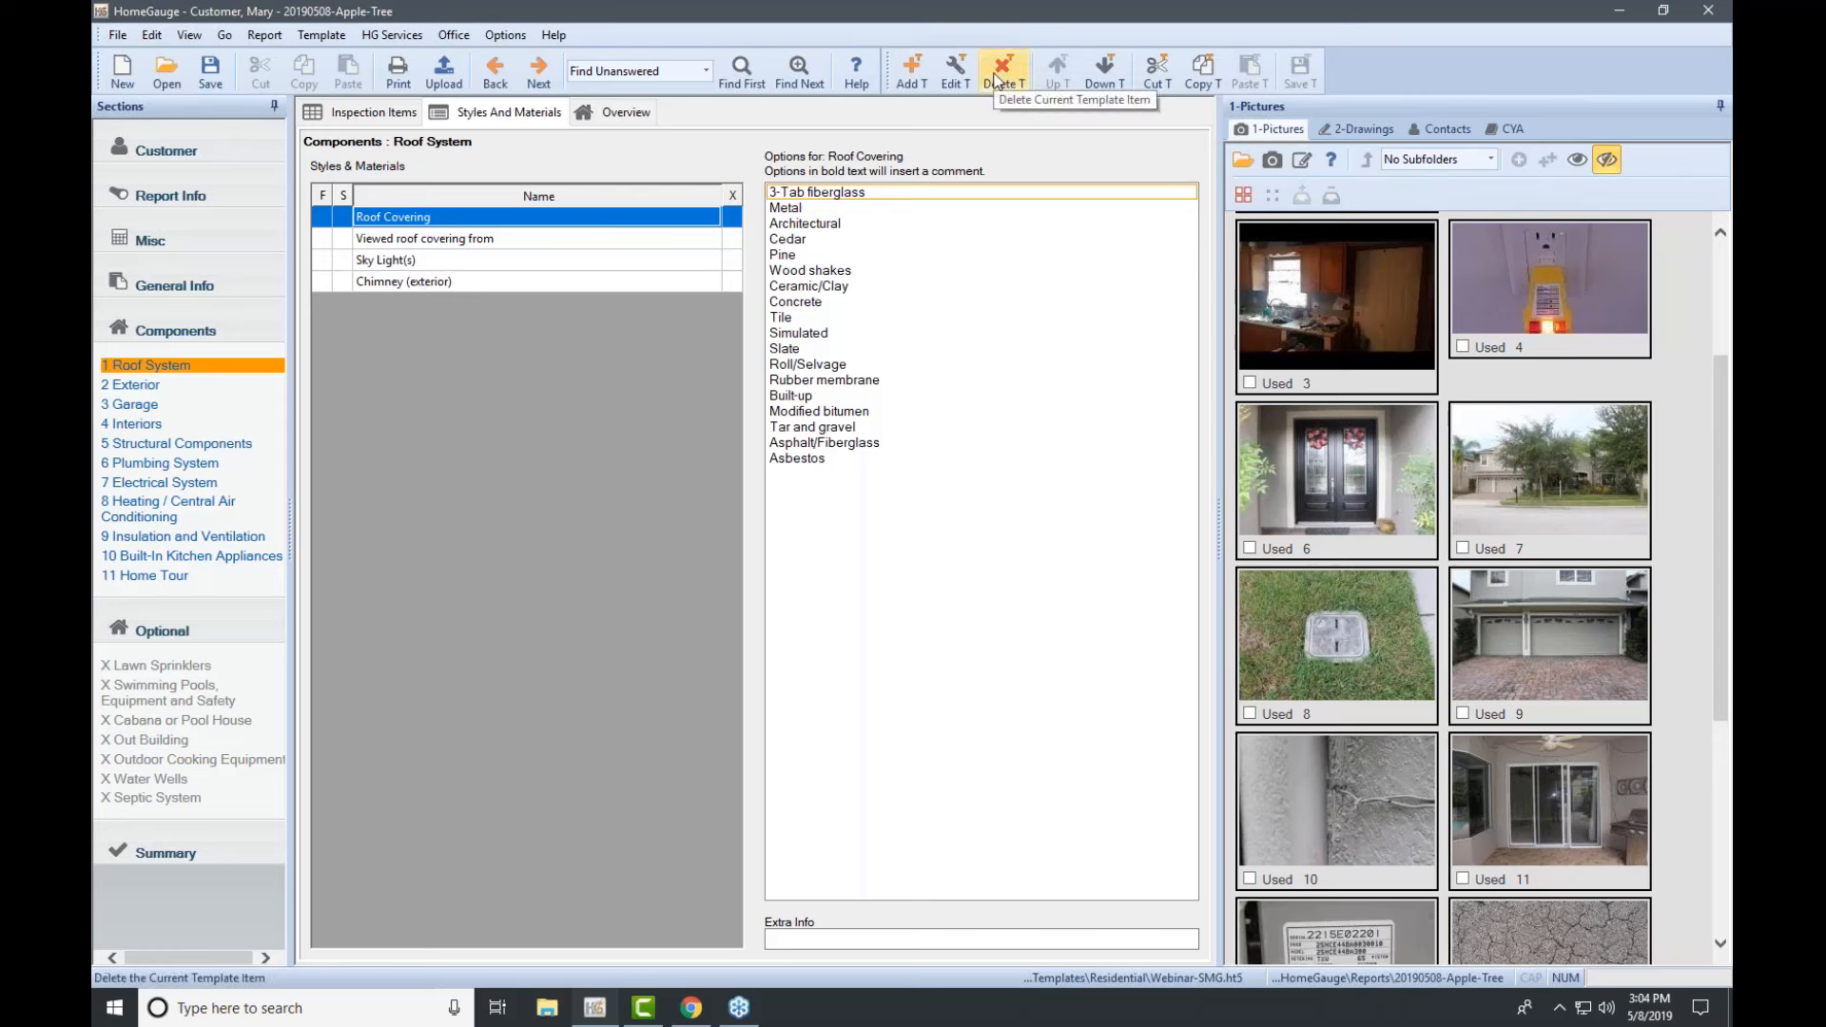
click(620, 112)
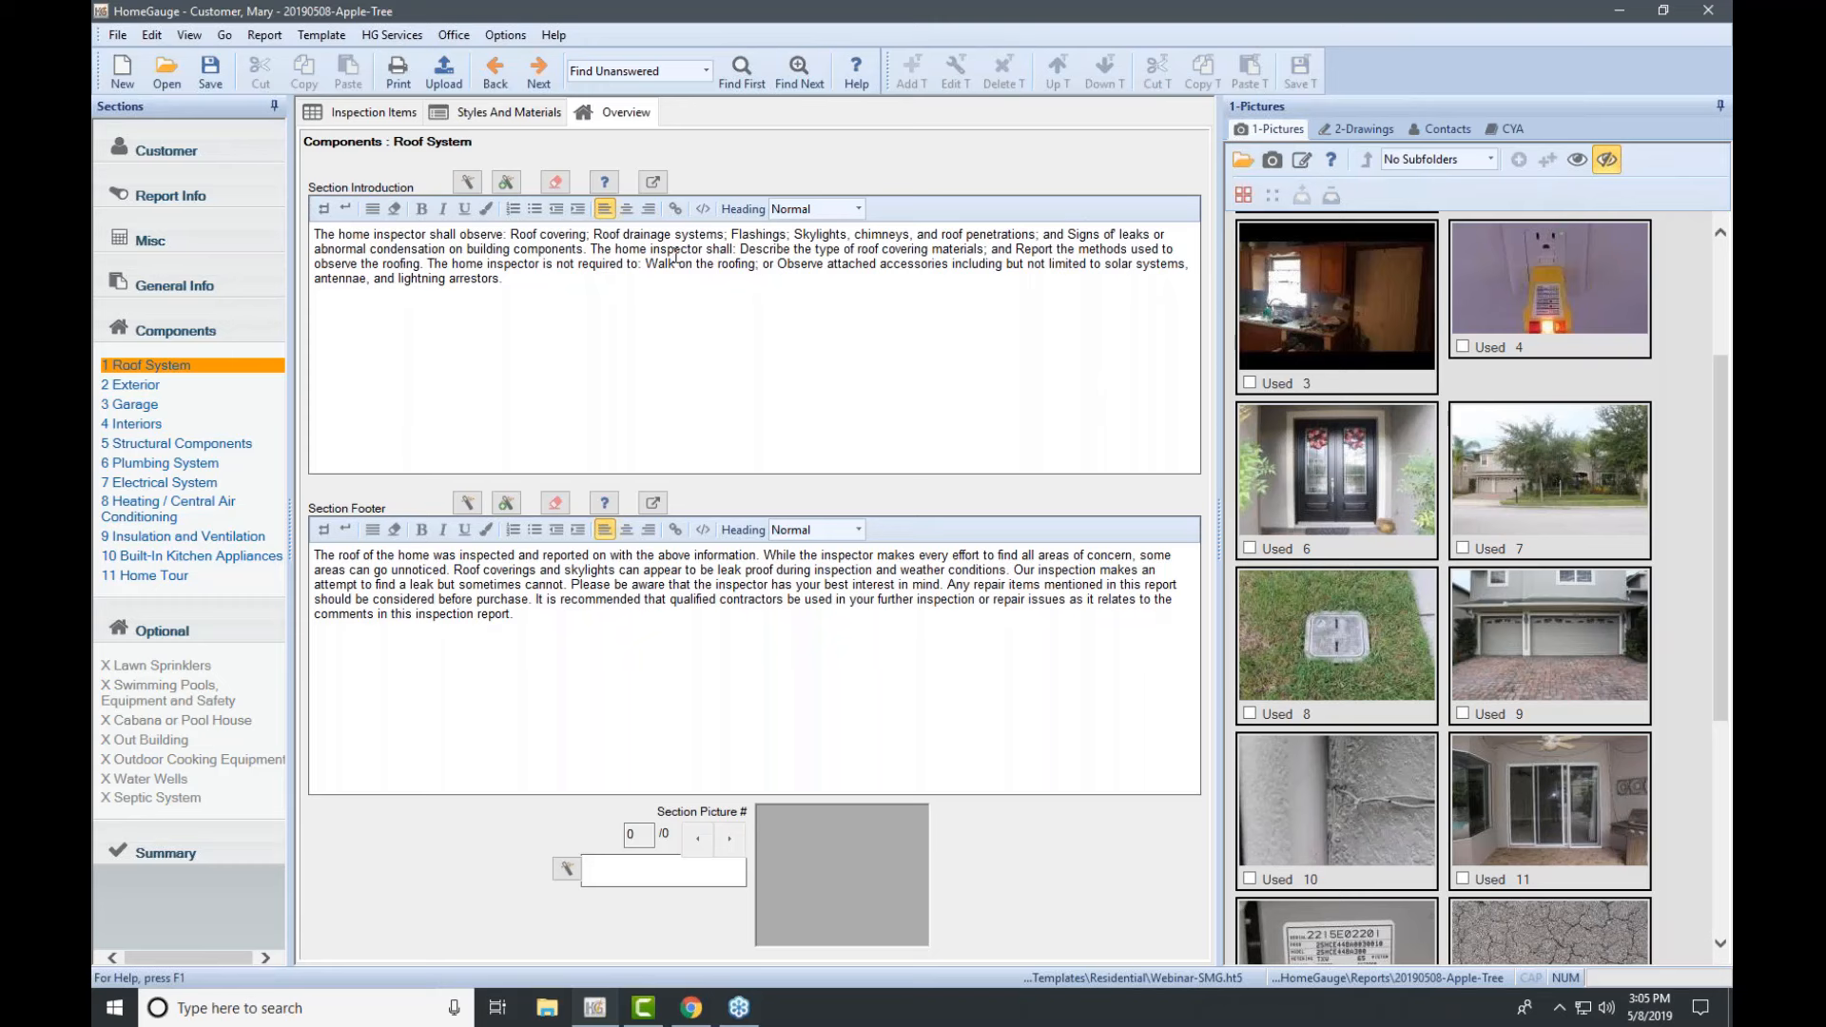
click(374, 112)
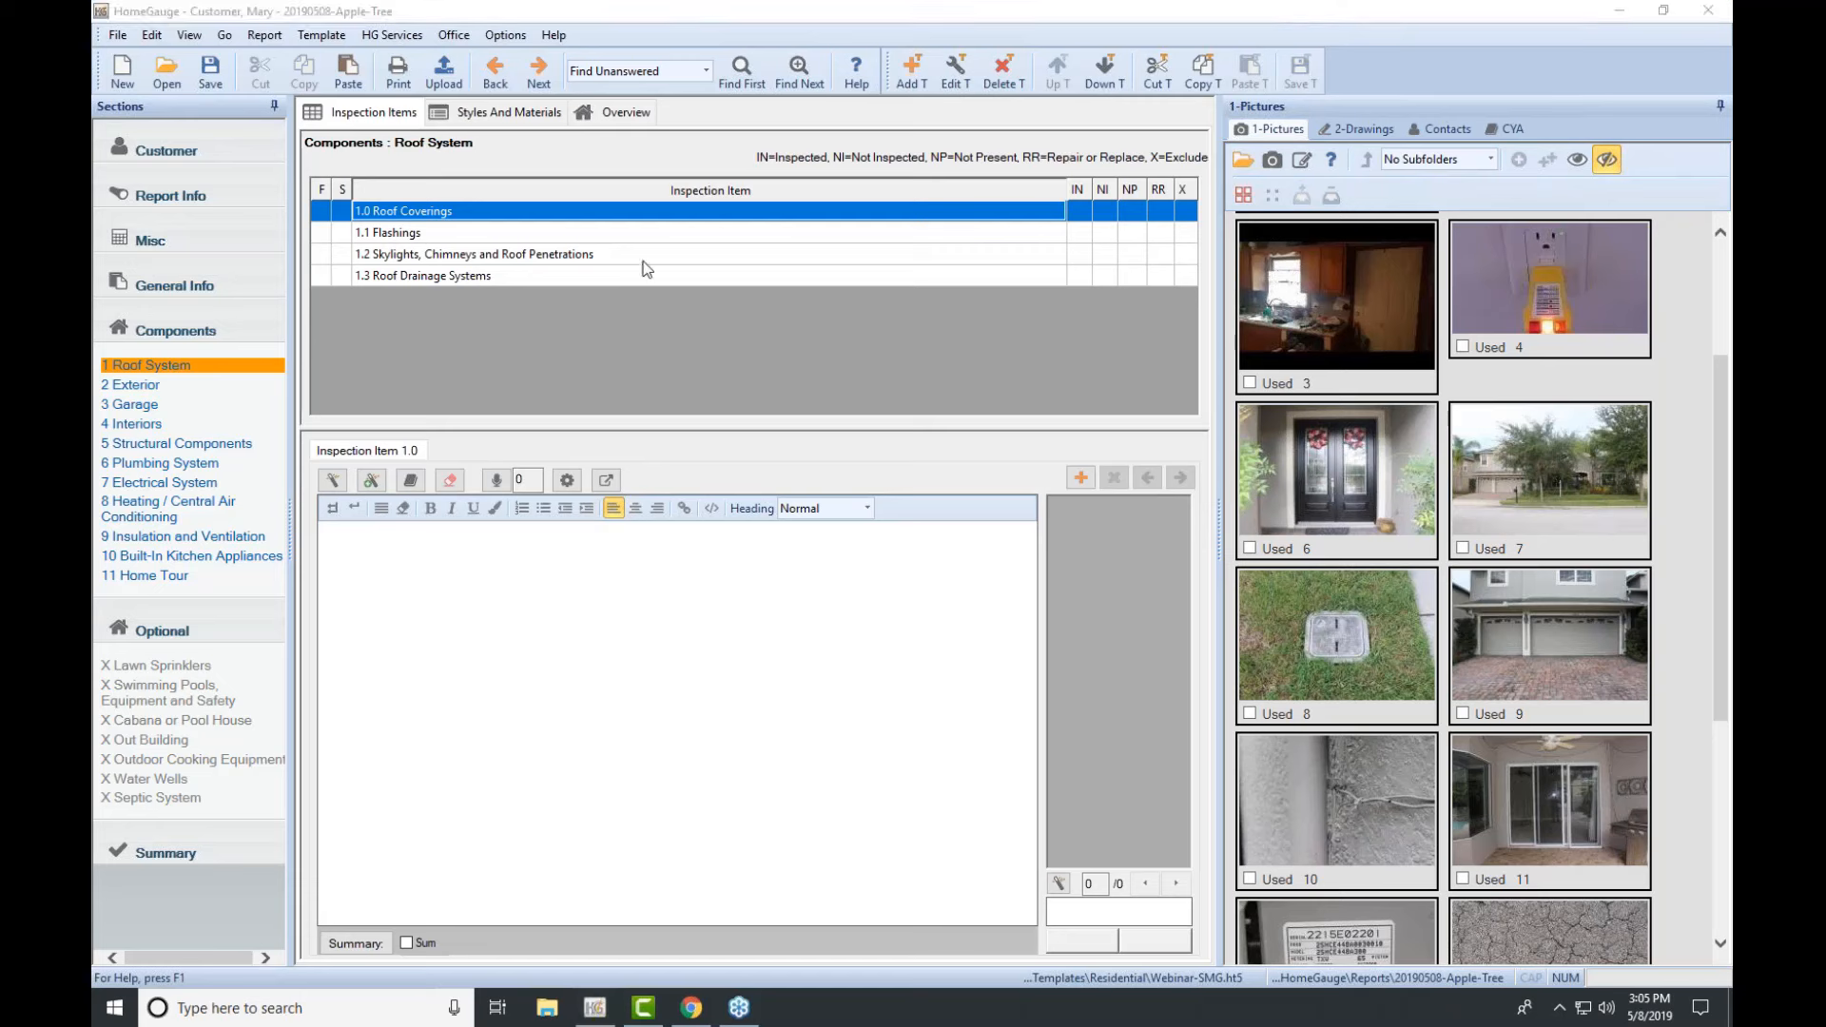
Step: Comment 'This roof has too many layers.' on 1.0 Roof Coverings, save, and flag it Repair or Replace
click(454, 216)
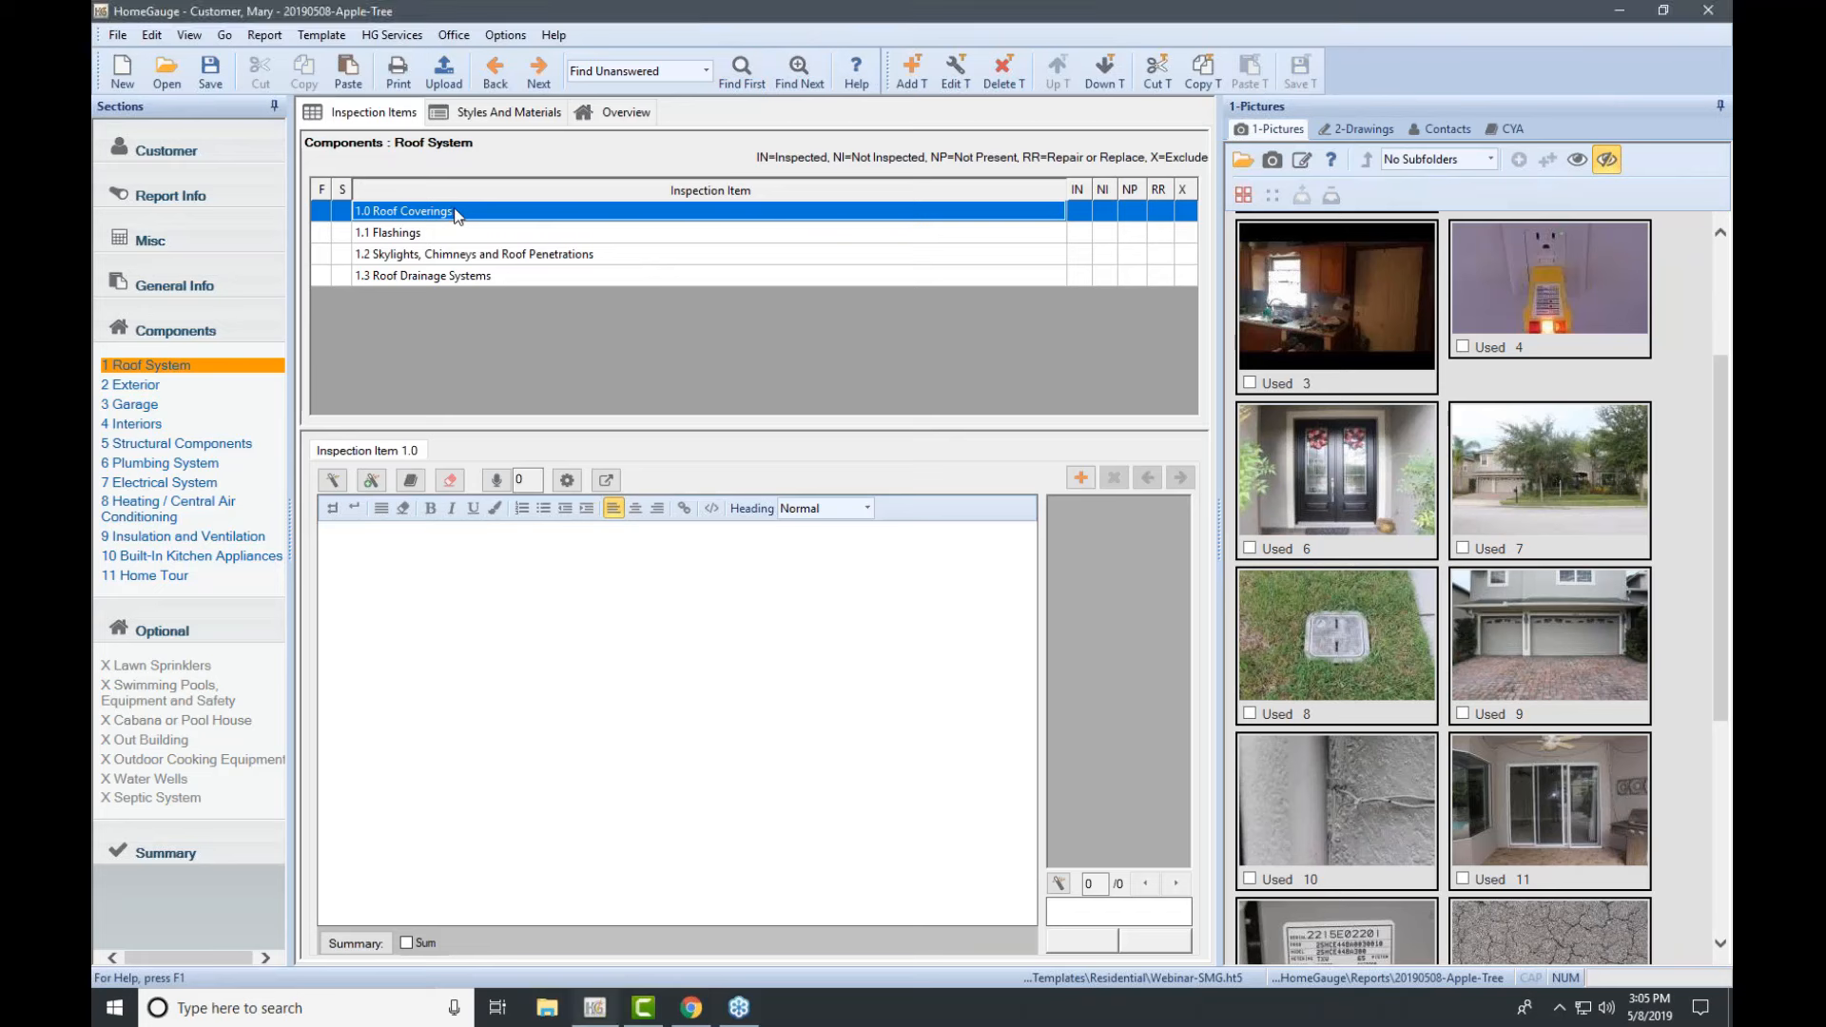
click(547, 563)
text(This roof has too many layers.)
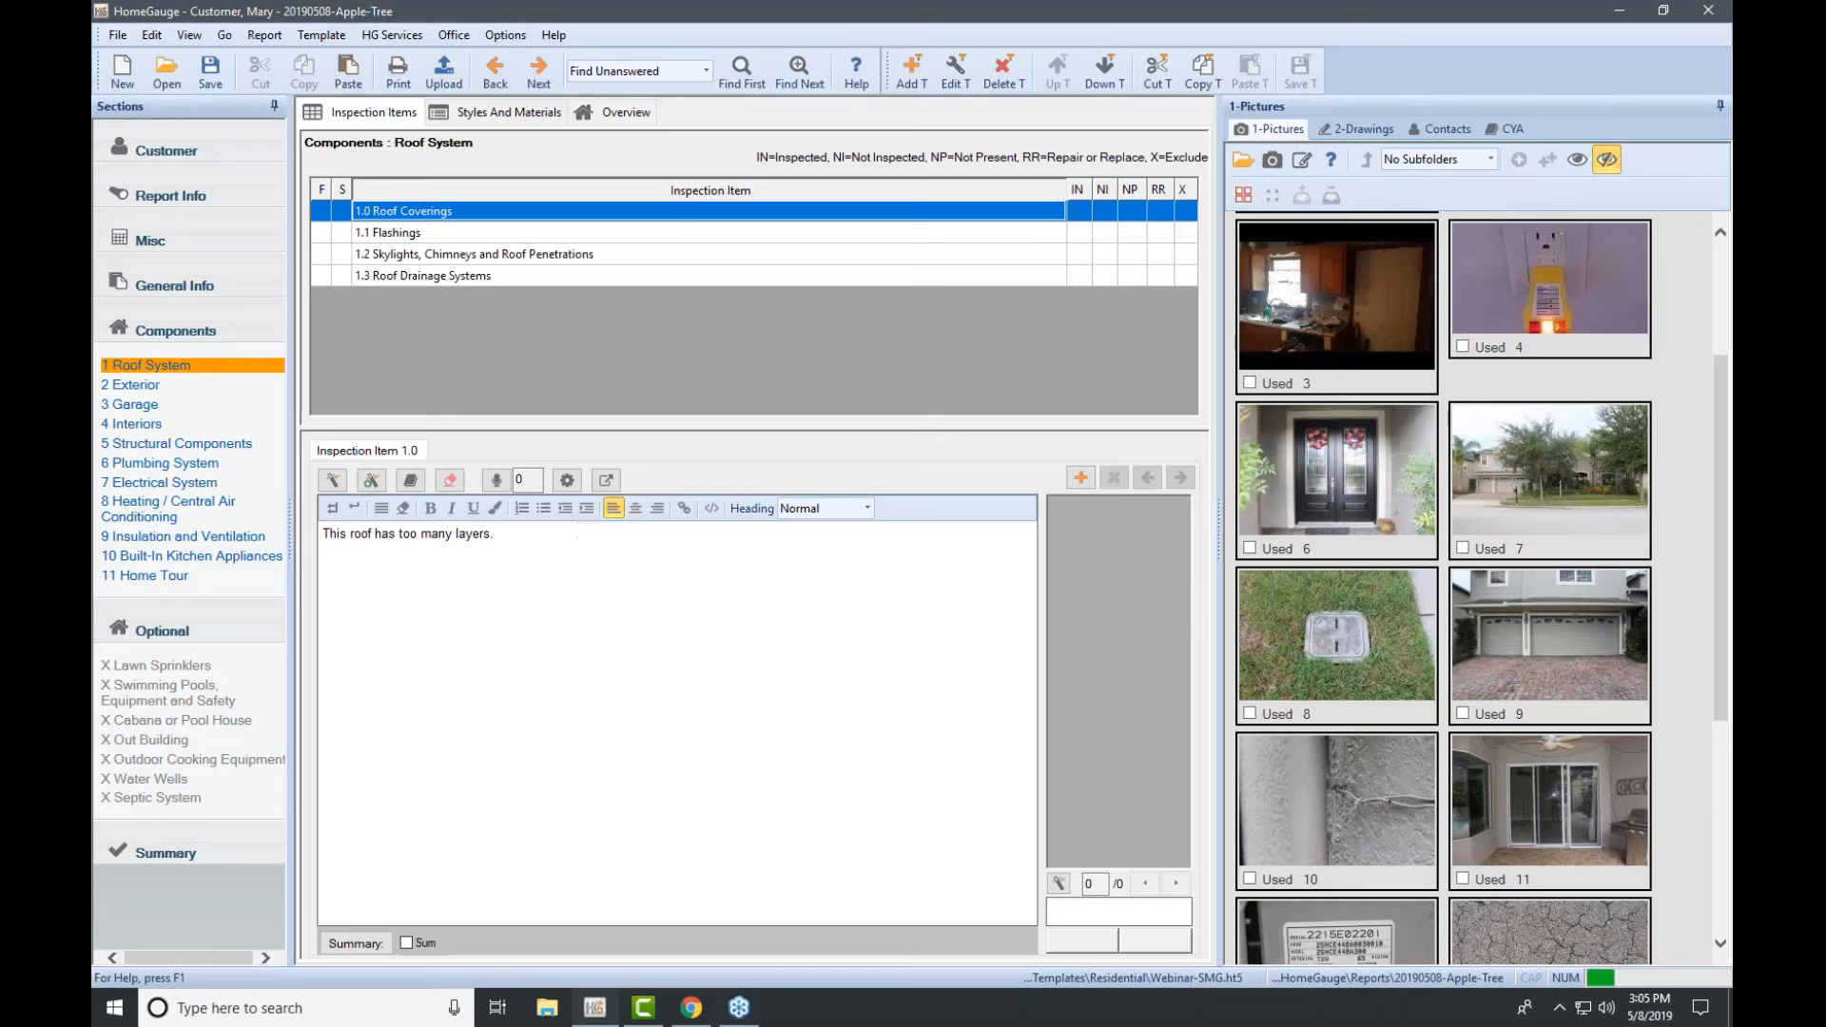
key(ctrl+s)
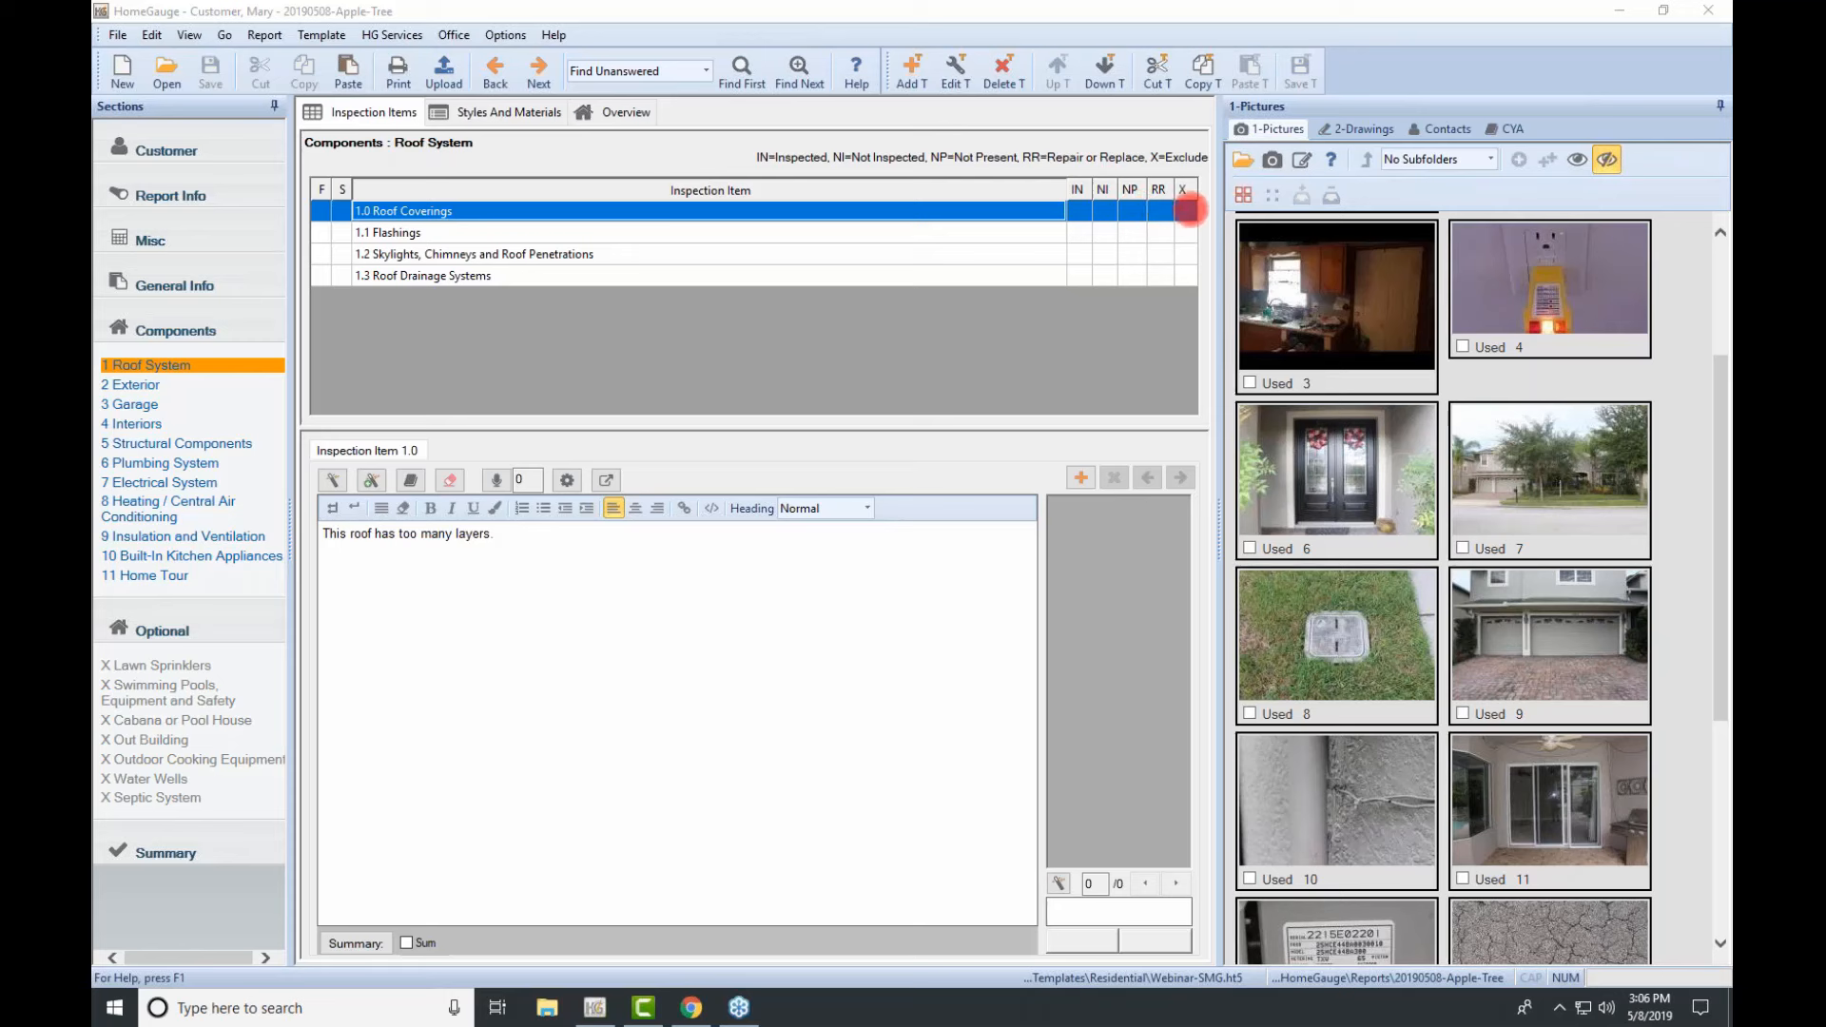
click(1161, 210)
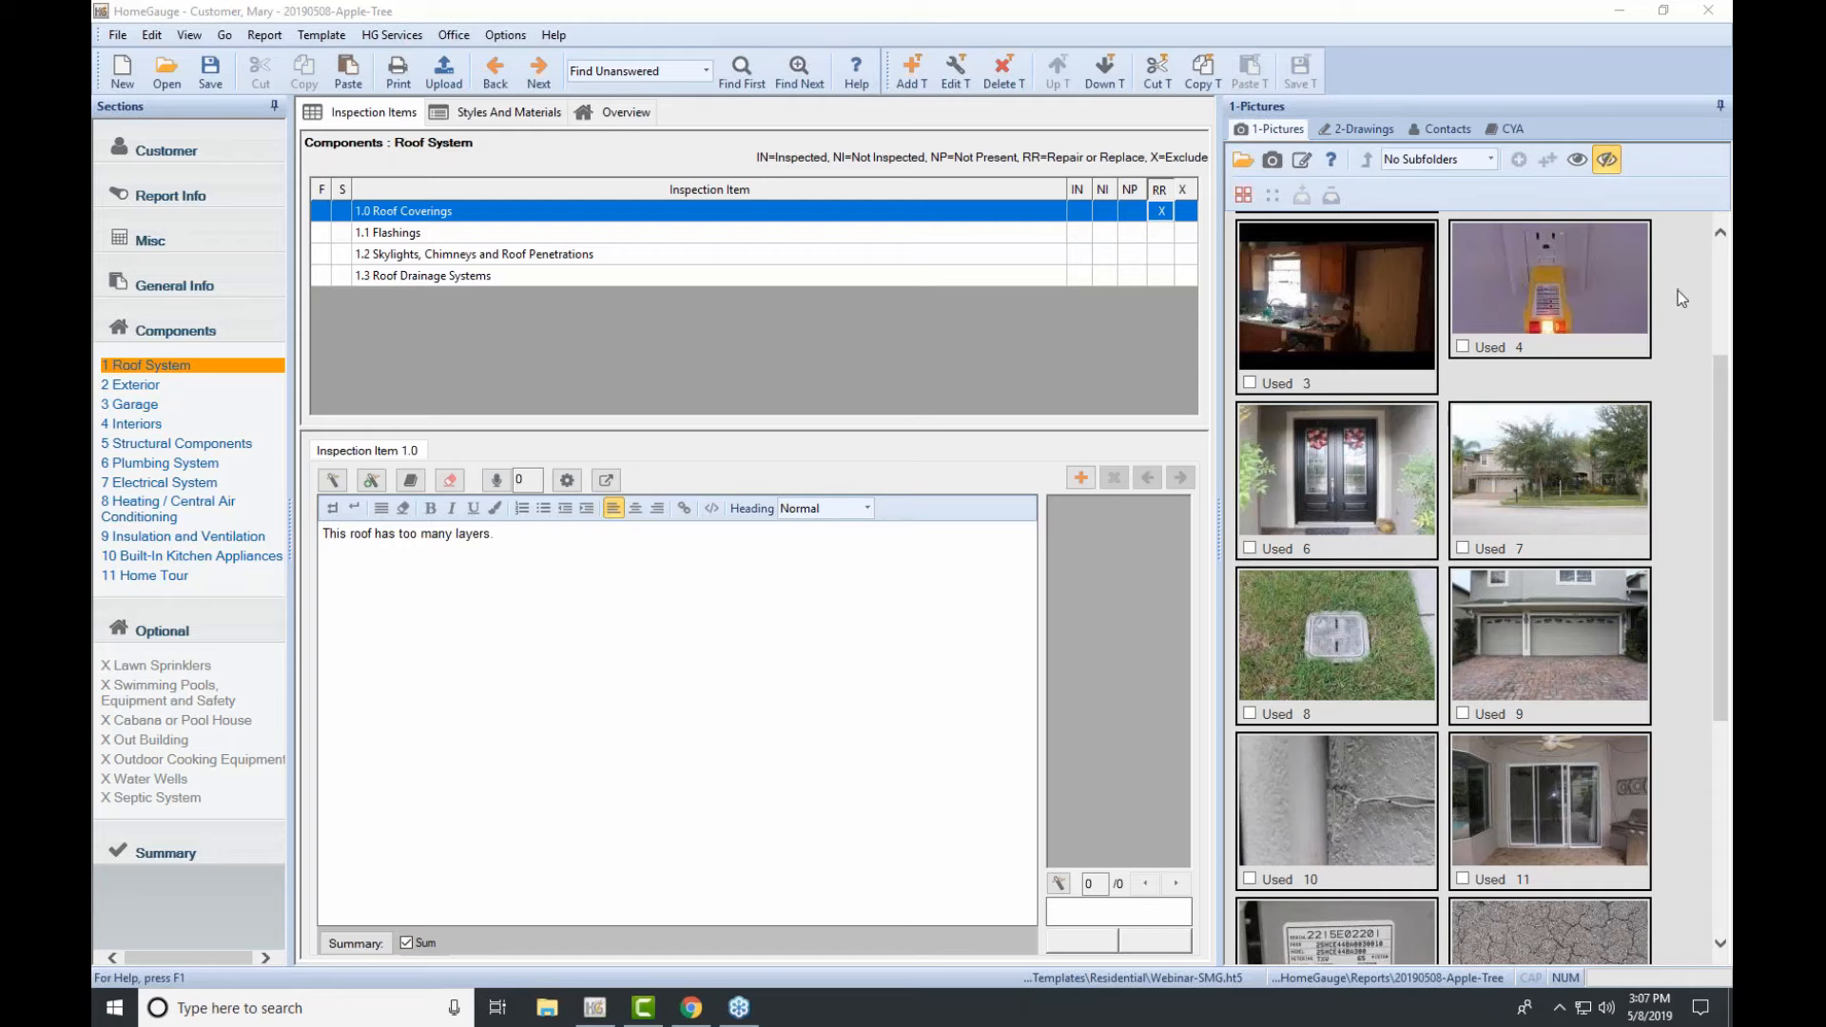
Step: Attach garage photo 9 to 1.0 Roof Coverings, marked up with two red left-pointing arrows
scroll(1487, 458, down, 3)
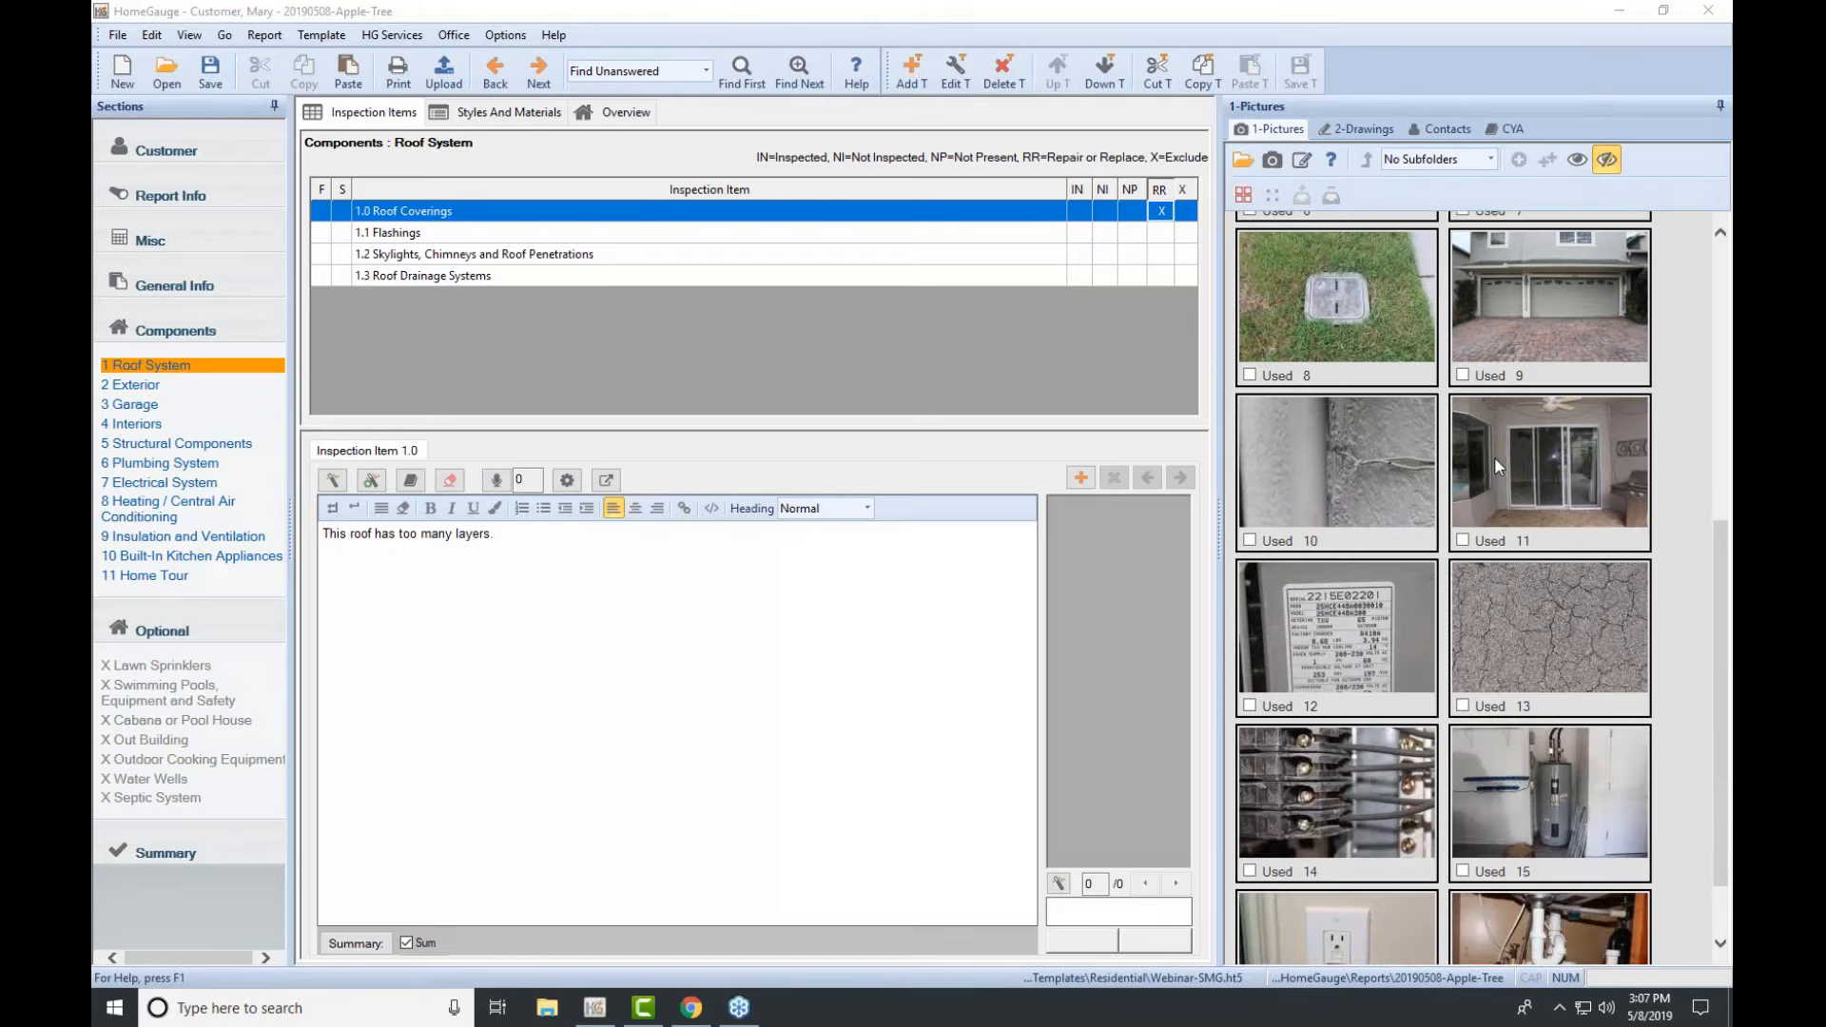
scroll(1494, 456, up, 3)
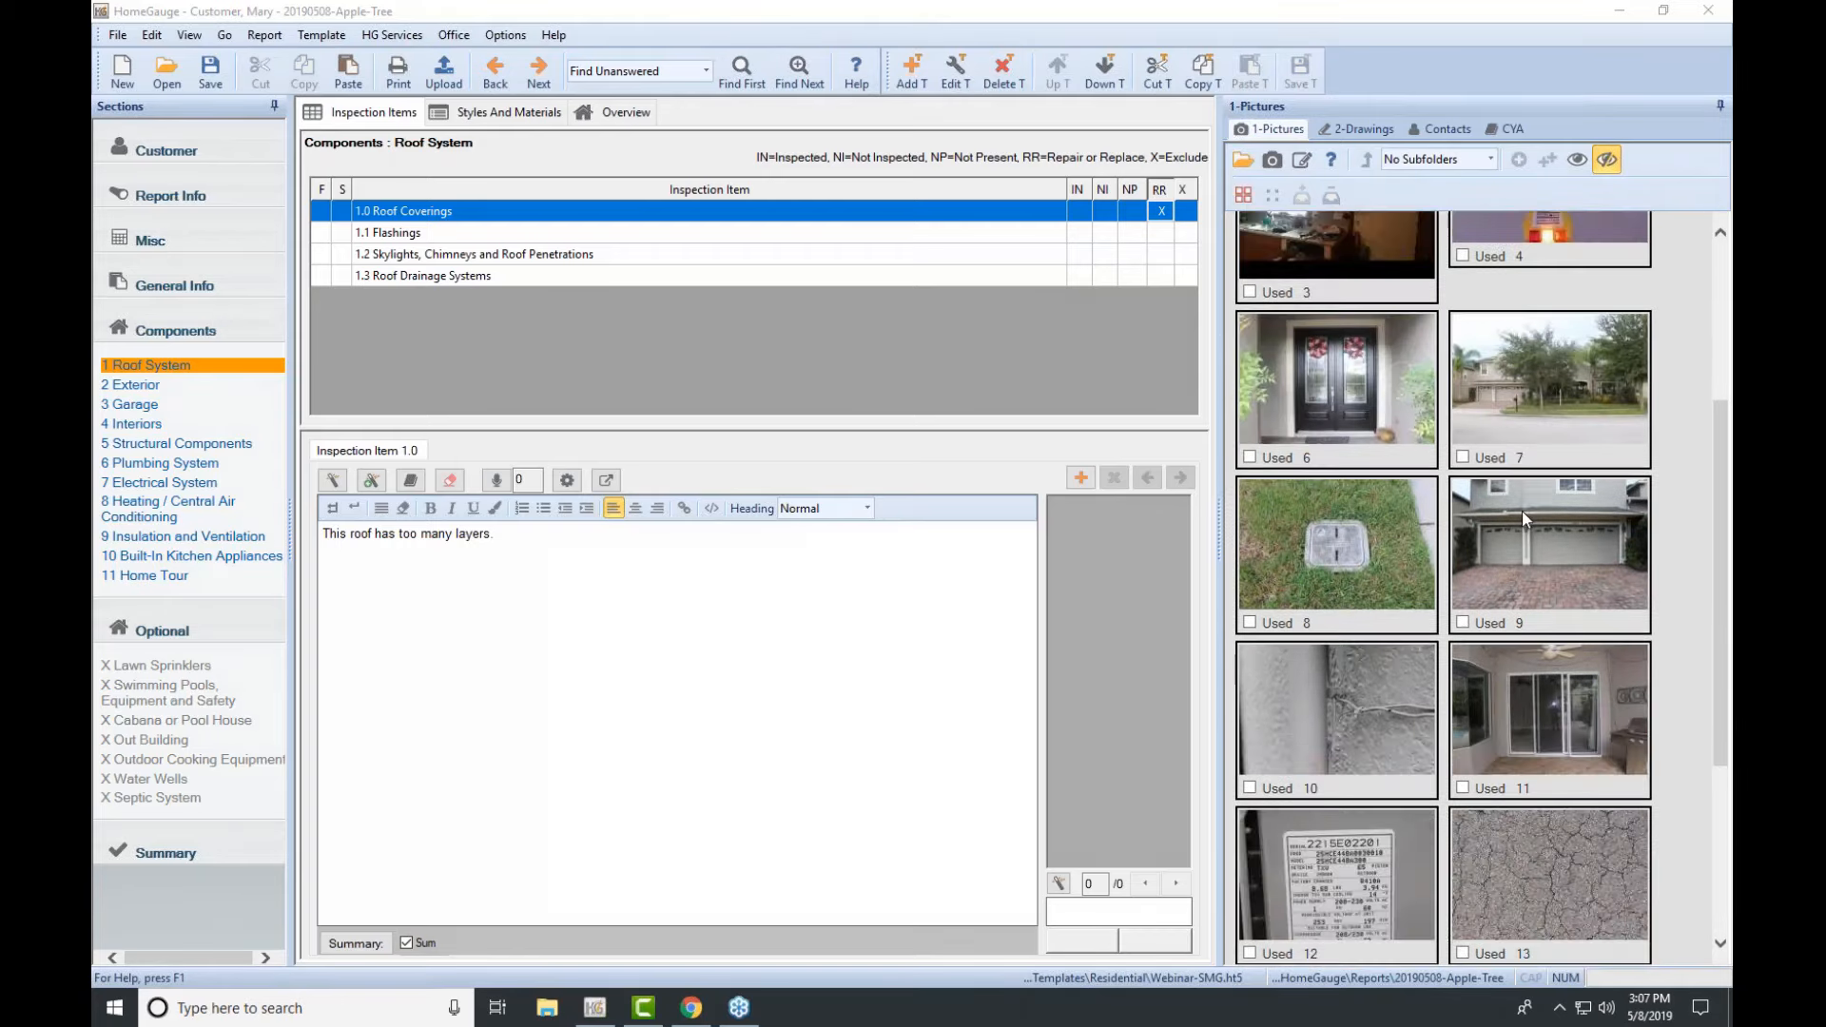
click(1536, 547)
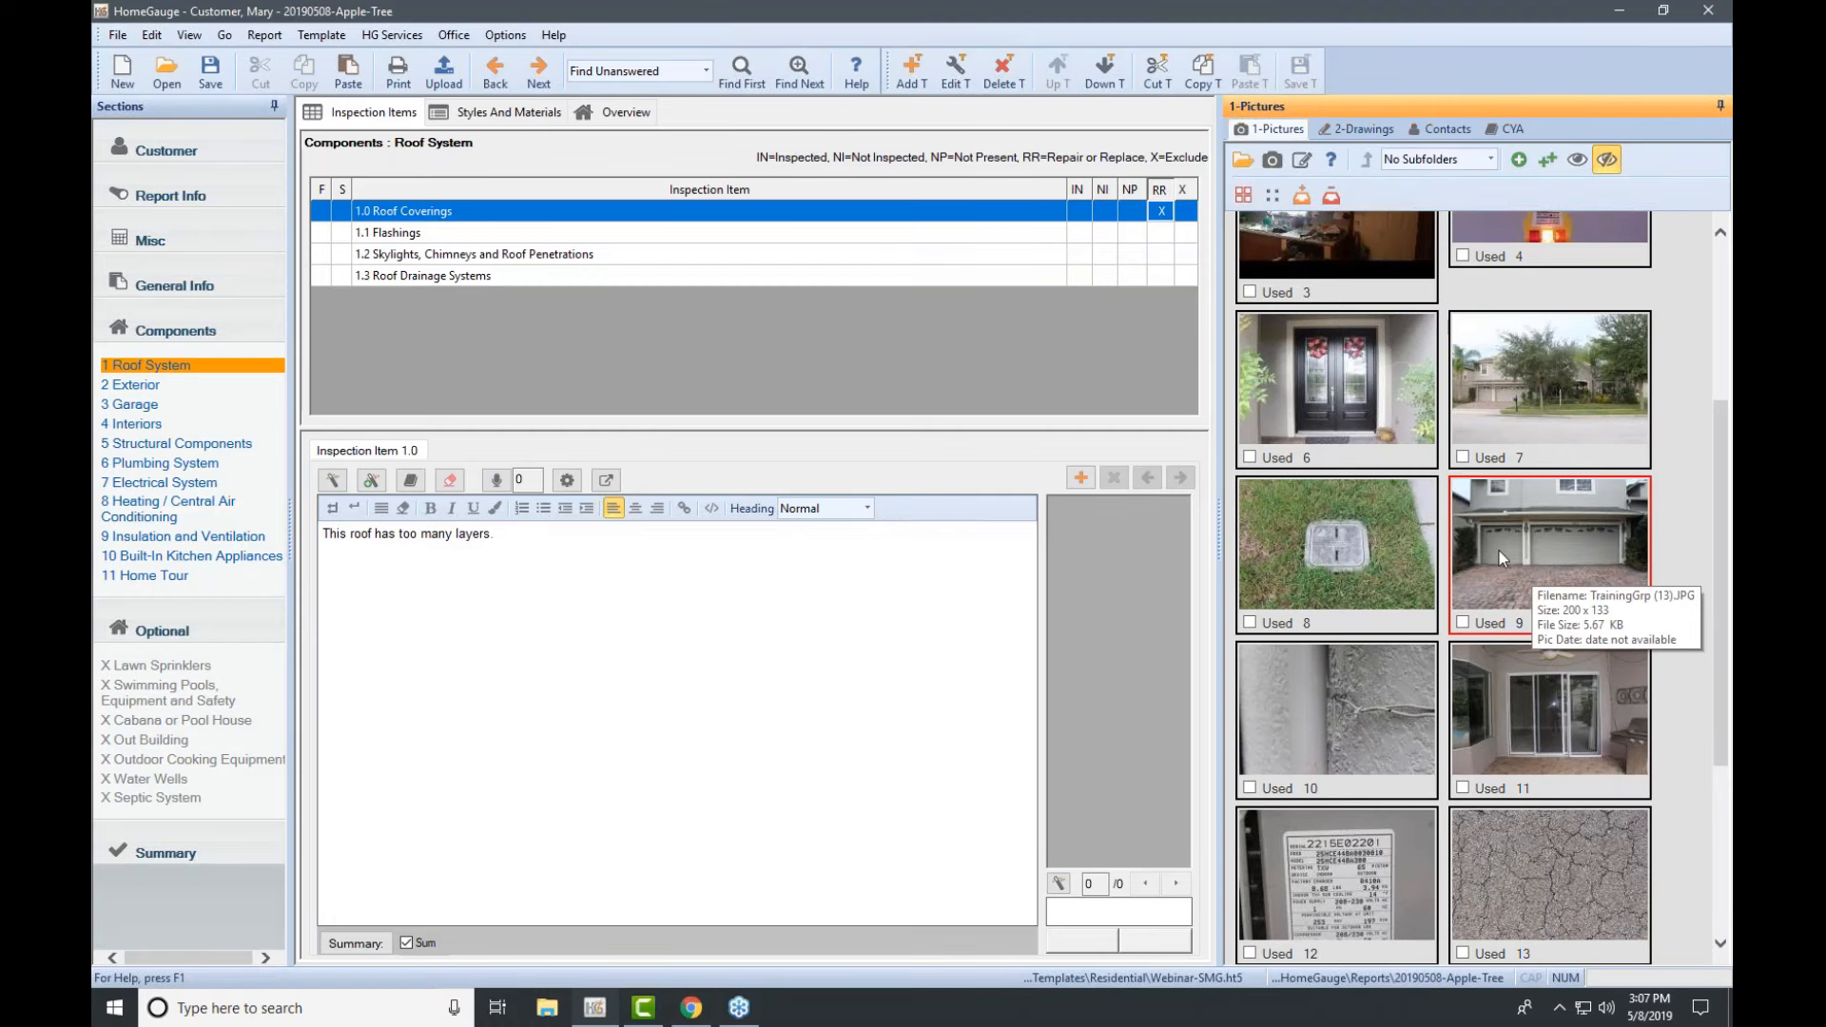
double_click(1499, 551)
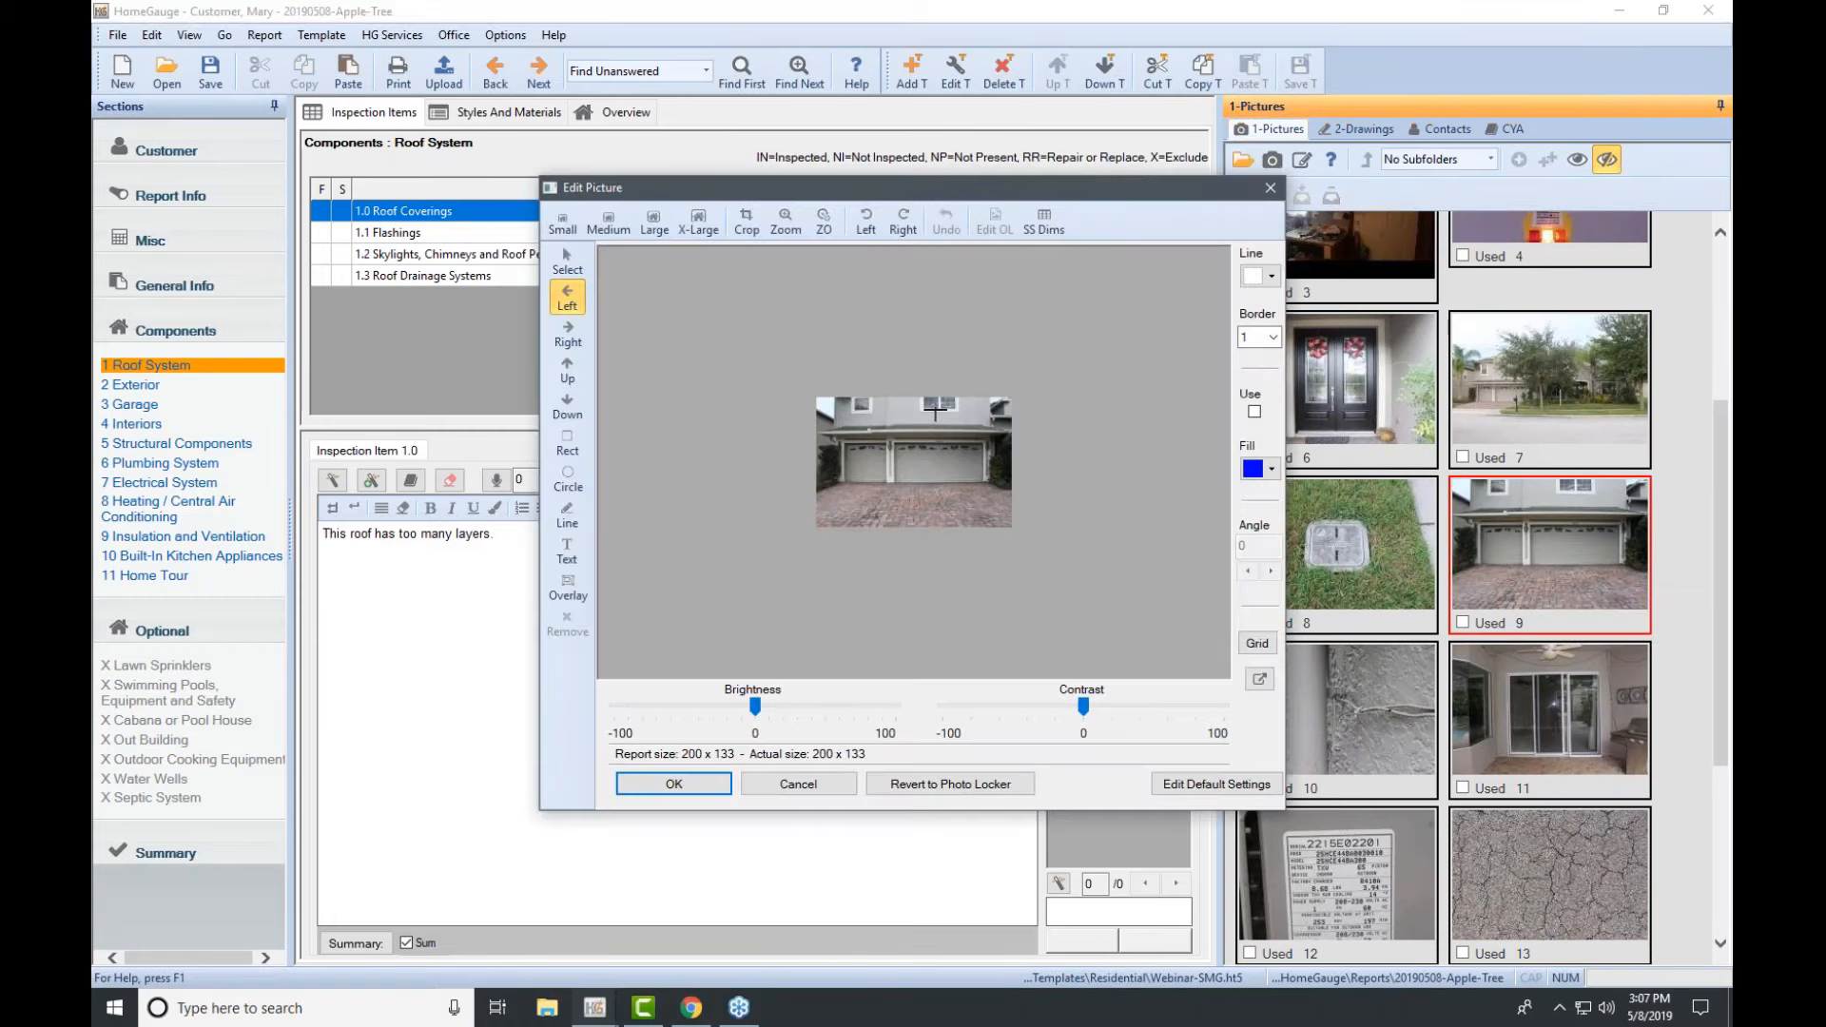
click(574, 303)
click(940, 423)
click(887, 424)
click(673, 785)
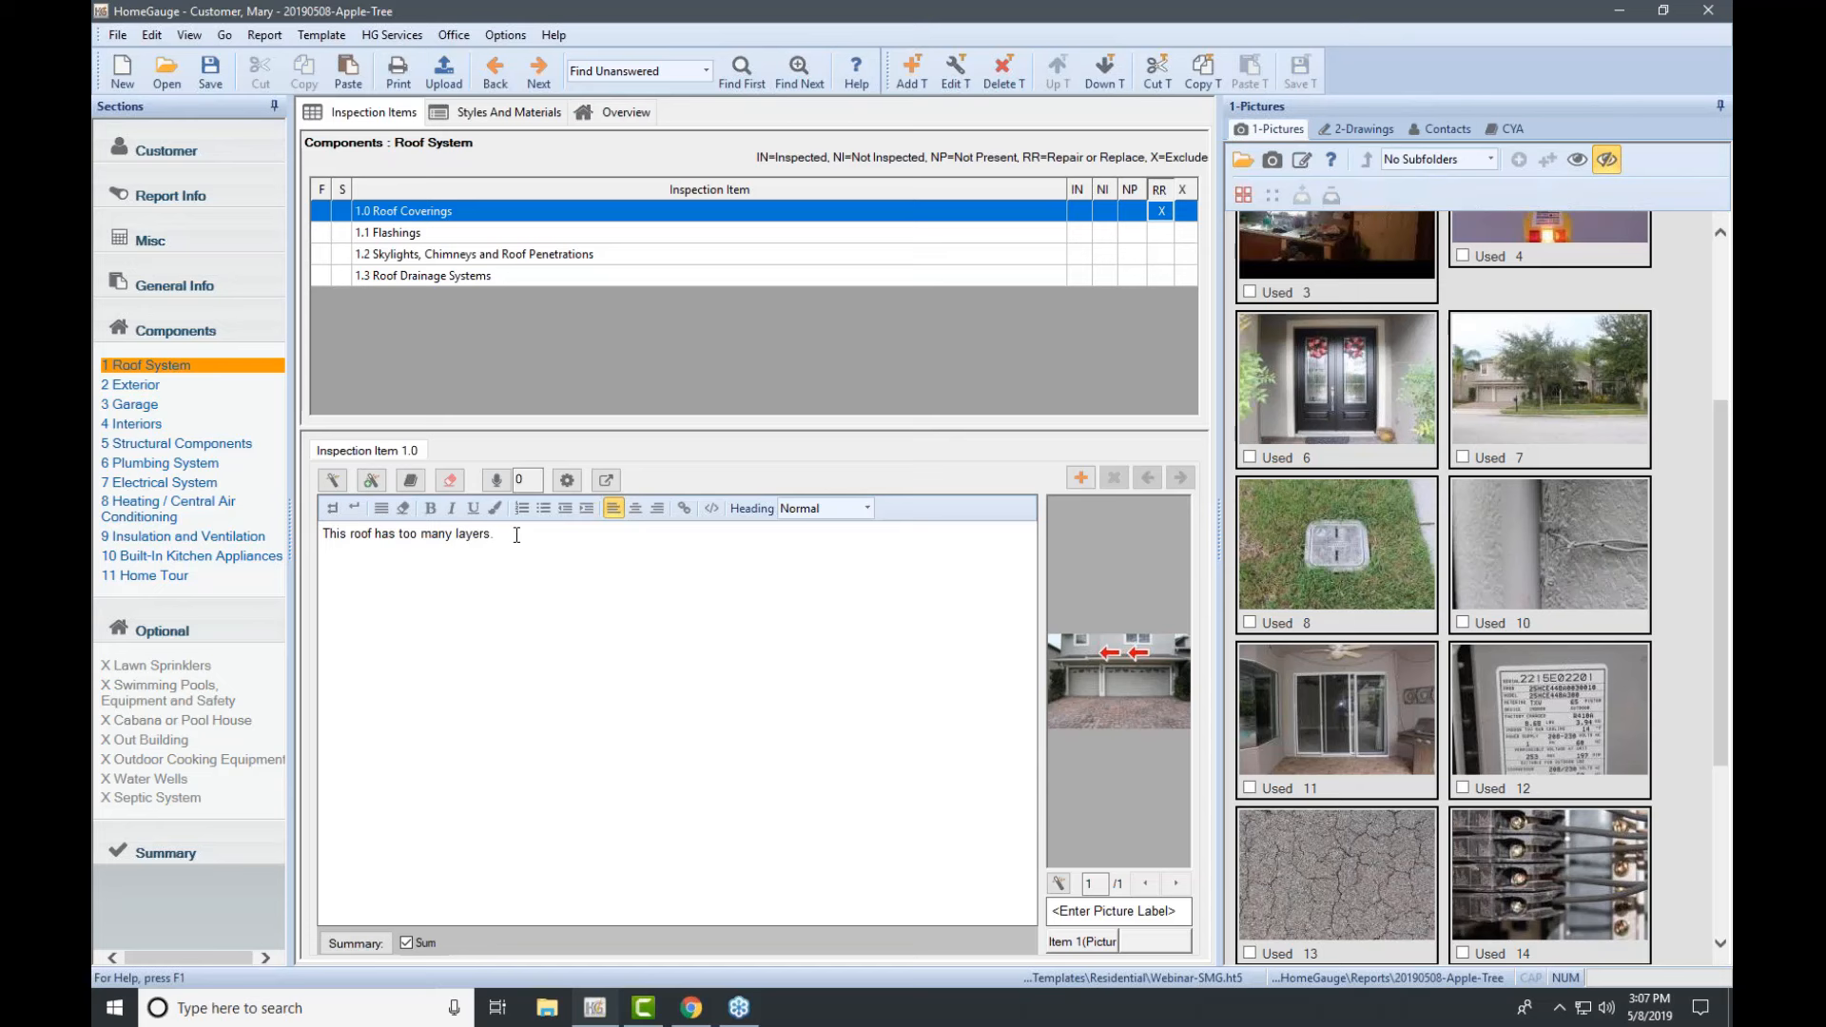
Step: Erase the 'This roof has too many layers.' text from 1.0 Roof Coverings, keeping the photo
drag(497, 534, 322, 539)
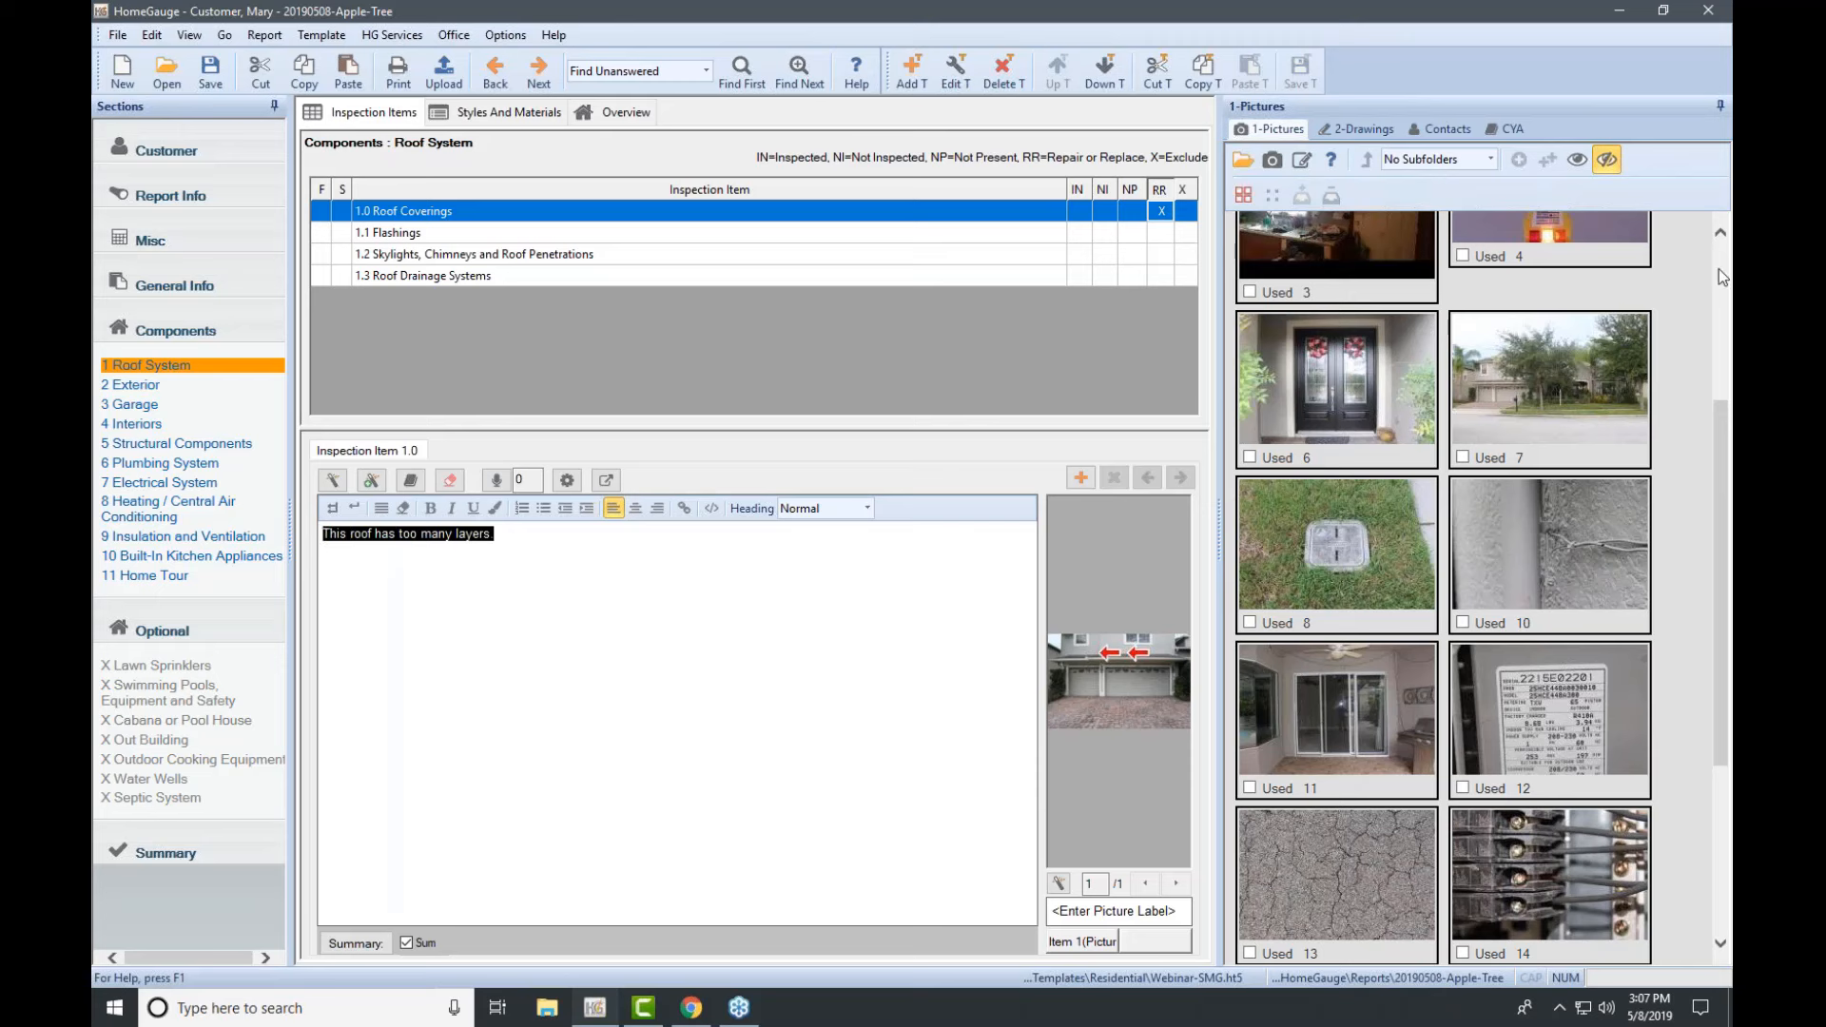
click(448, 479)
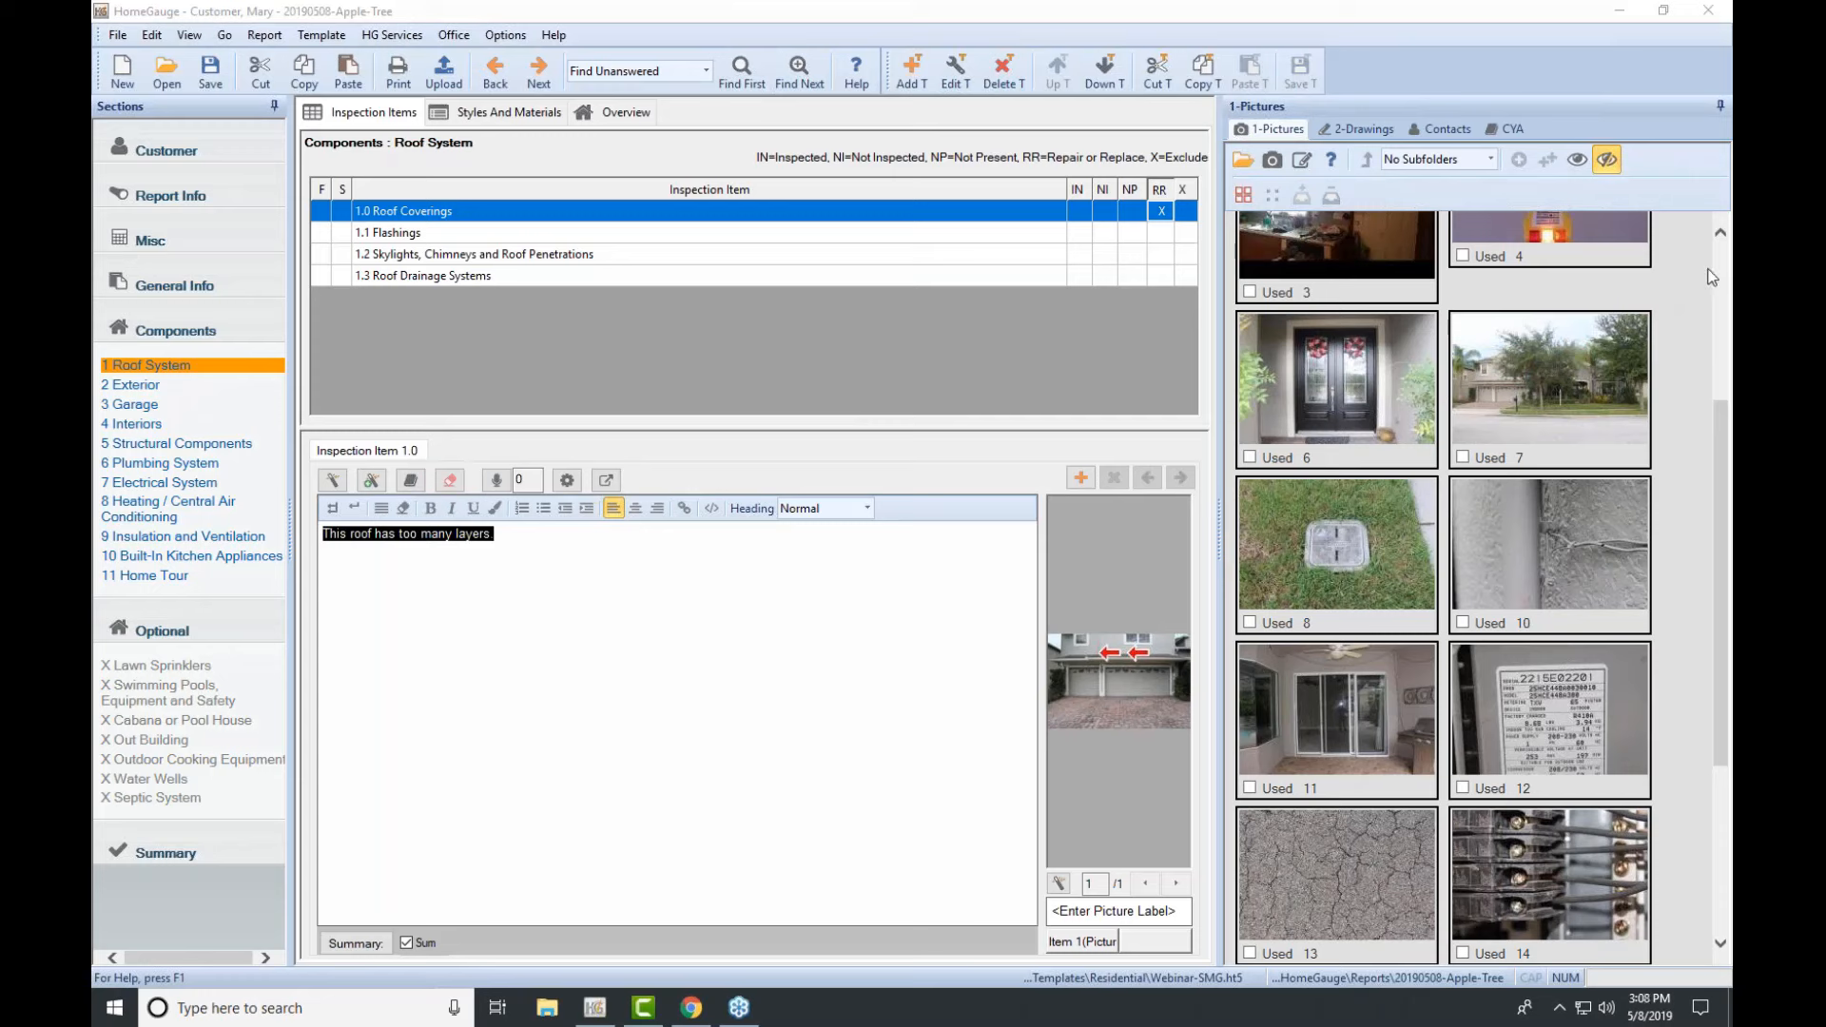
click(449, 480)
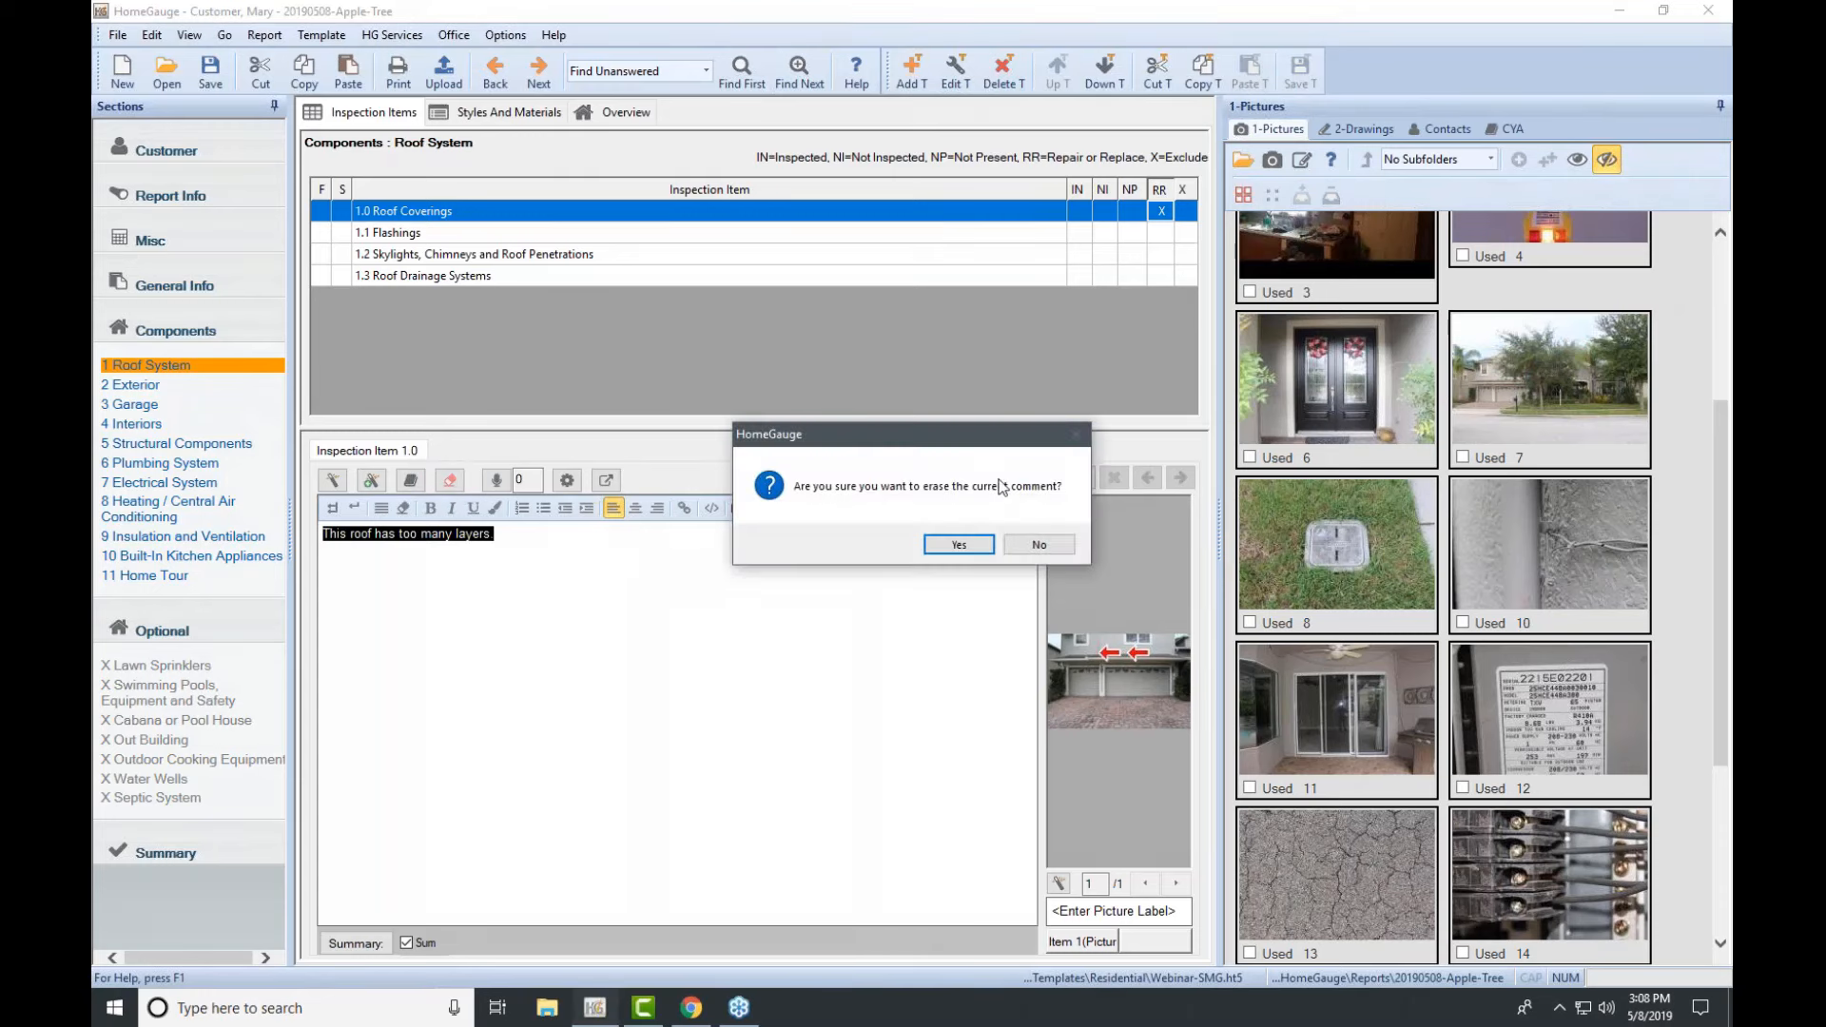
click(970, 548)
click(440, 211)
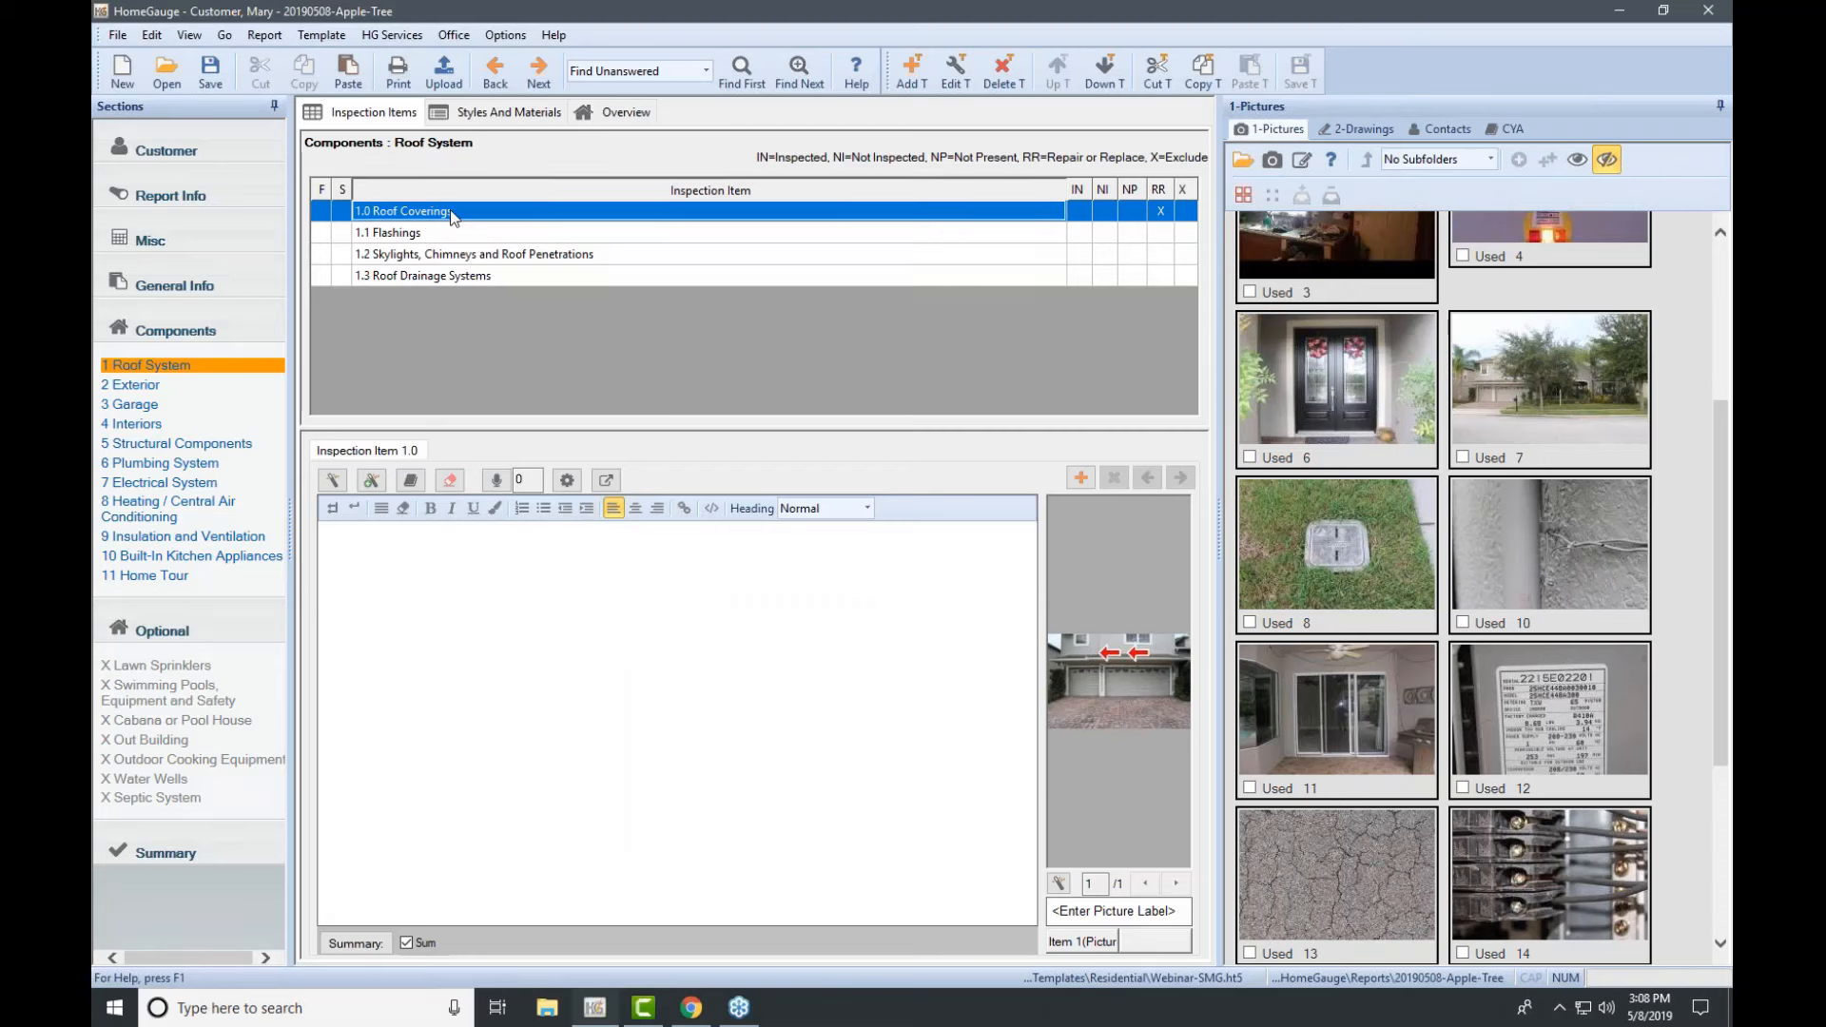
Step: Insert the saved 'roof life gone 1-2 yrs' comment into 1.0 Roof Coverings as one comment
double_click(452, 211)
scroll(766, 409, down, 2)
scroll(765, 409, up, 2)
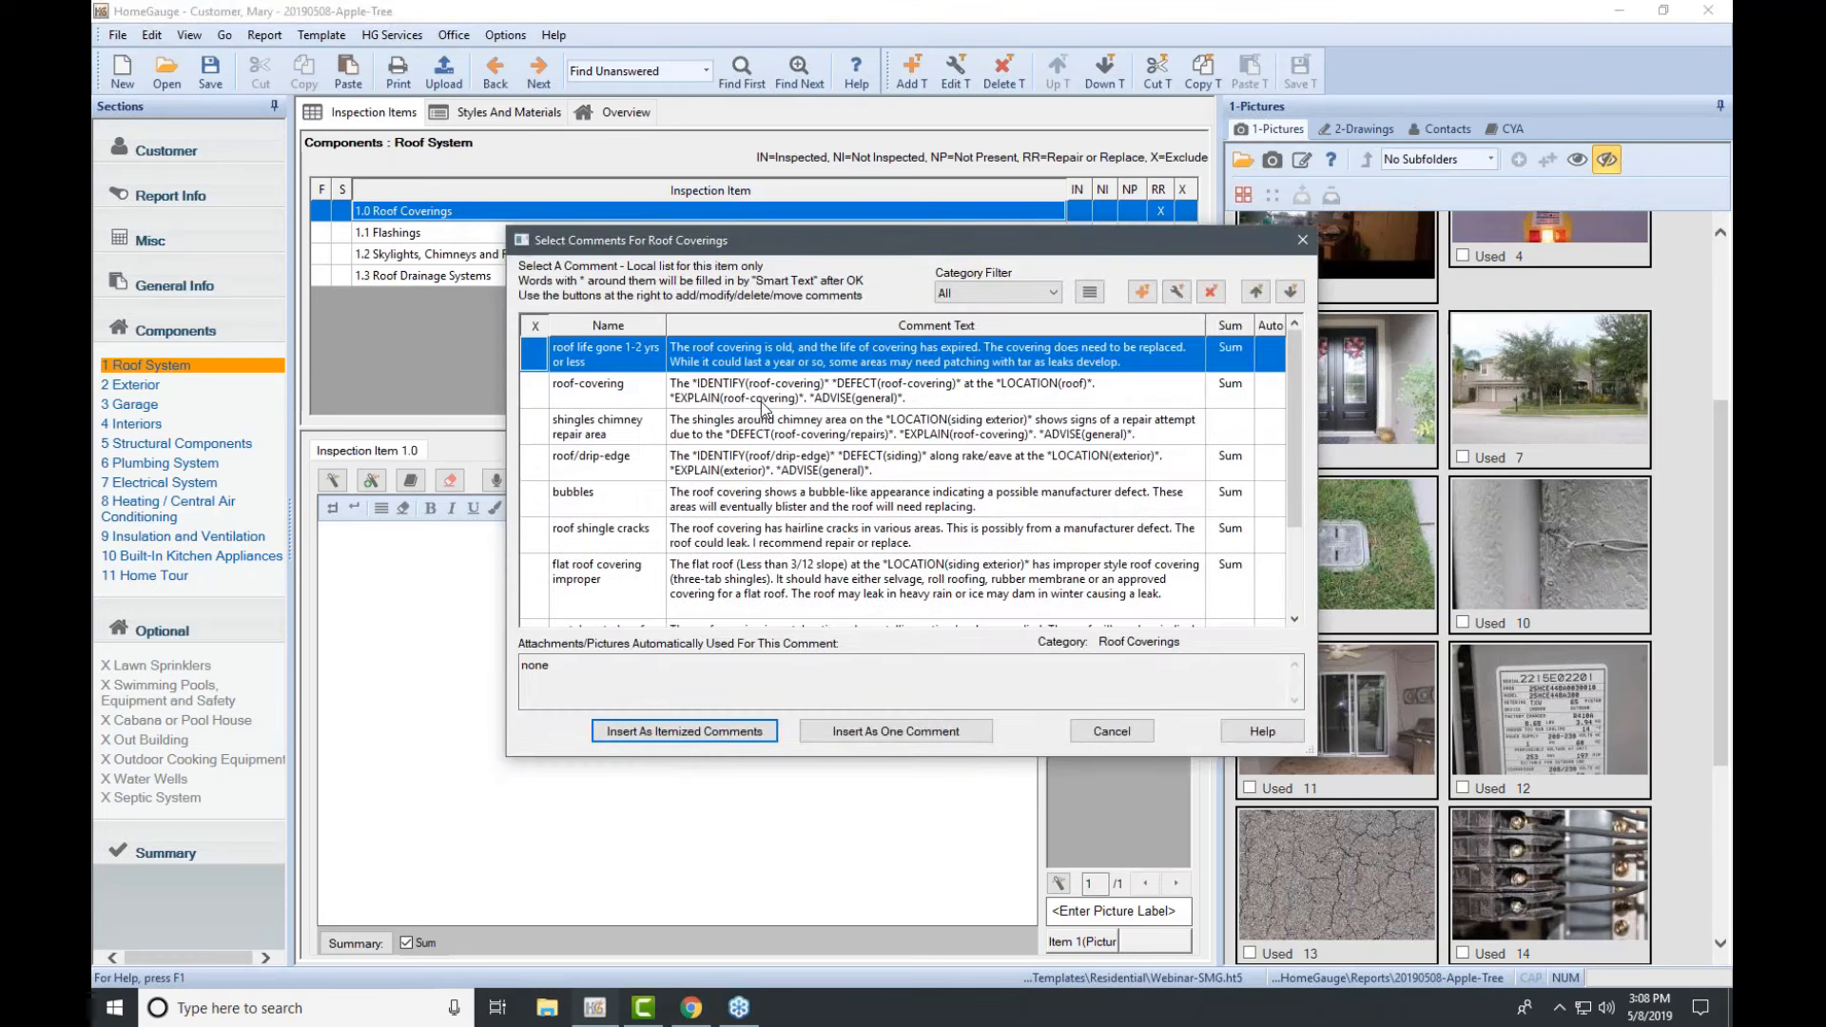
click(1103, 729)
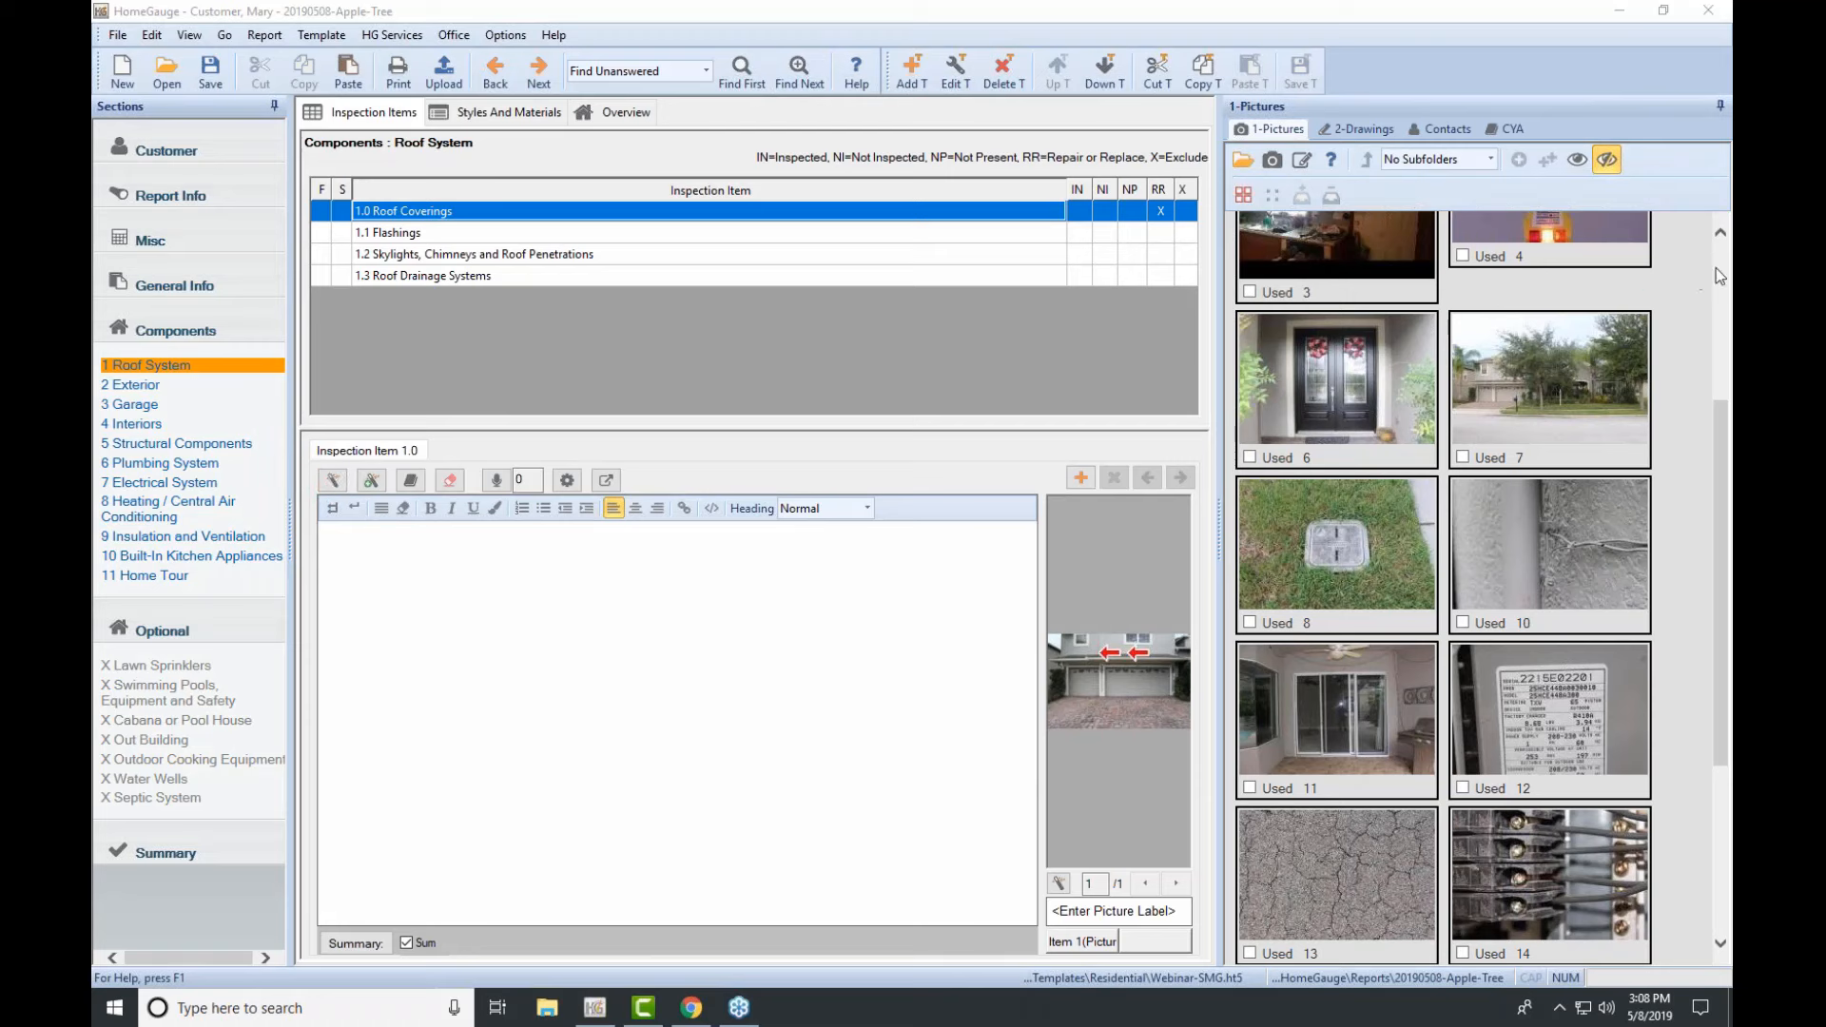
double_click(632, 215)
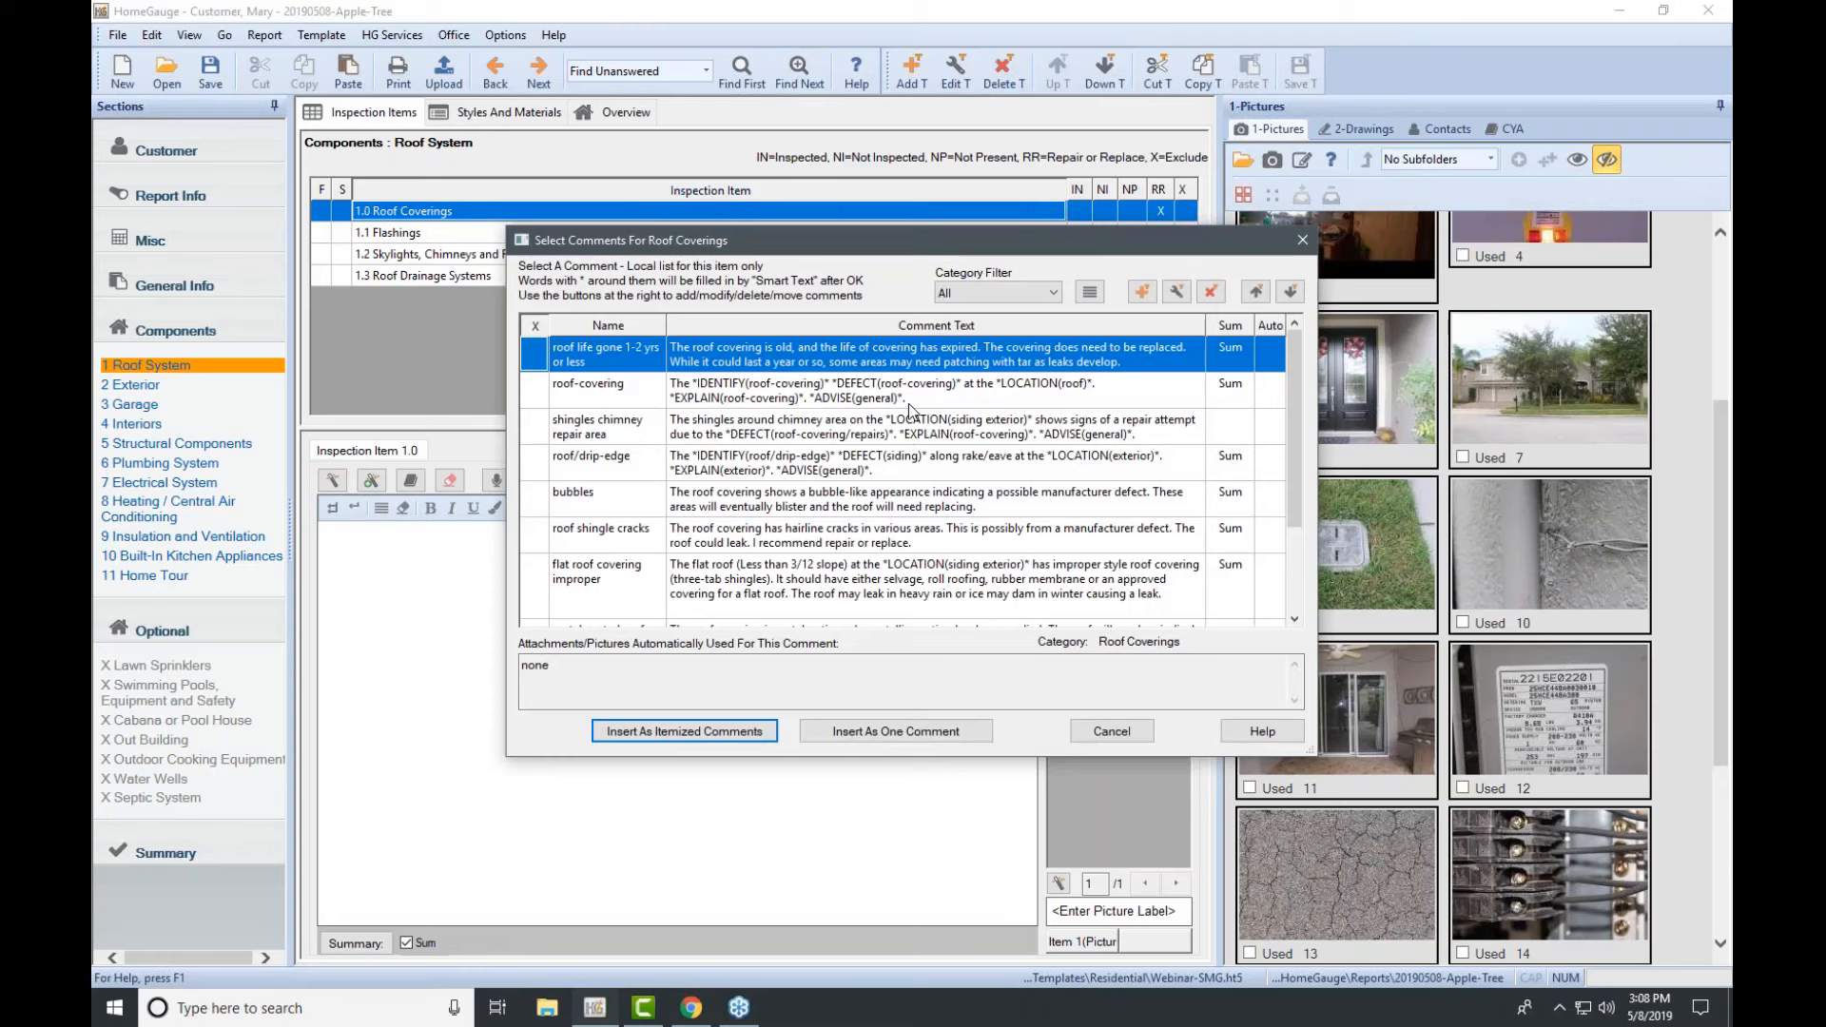
click(911, 395)
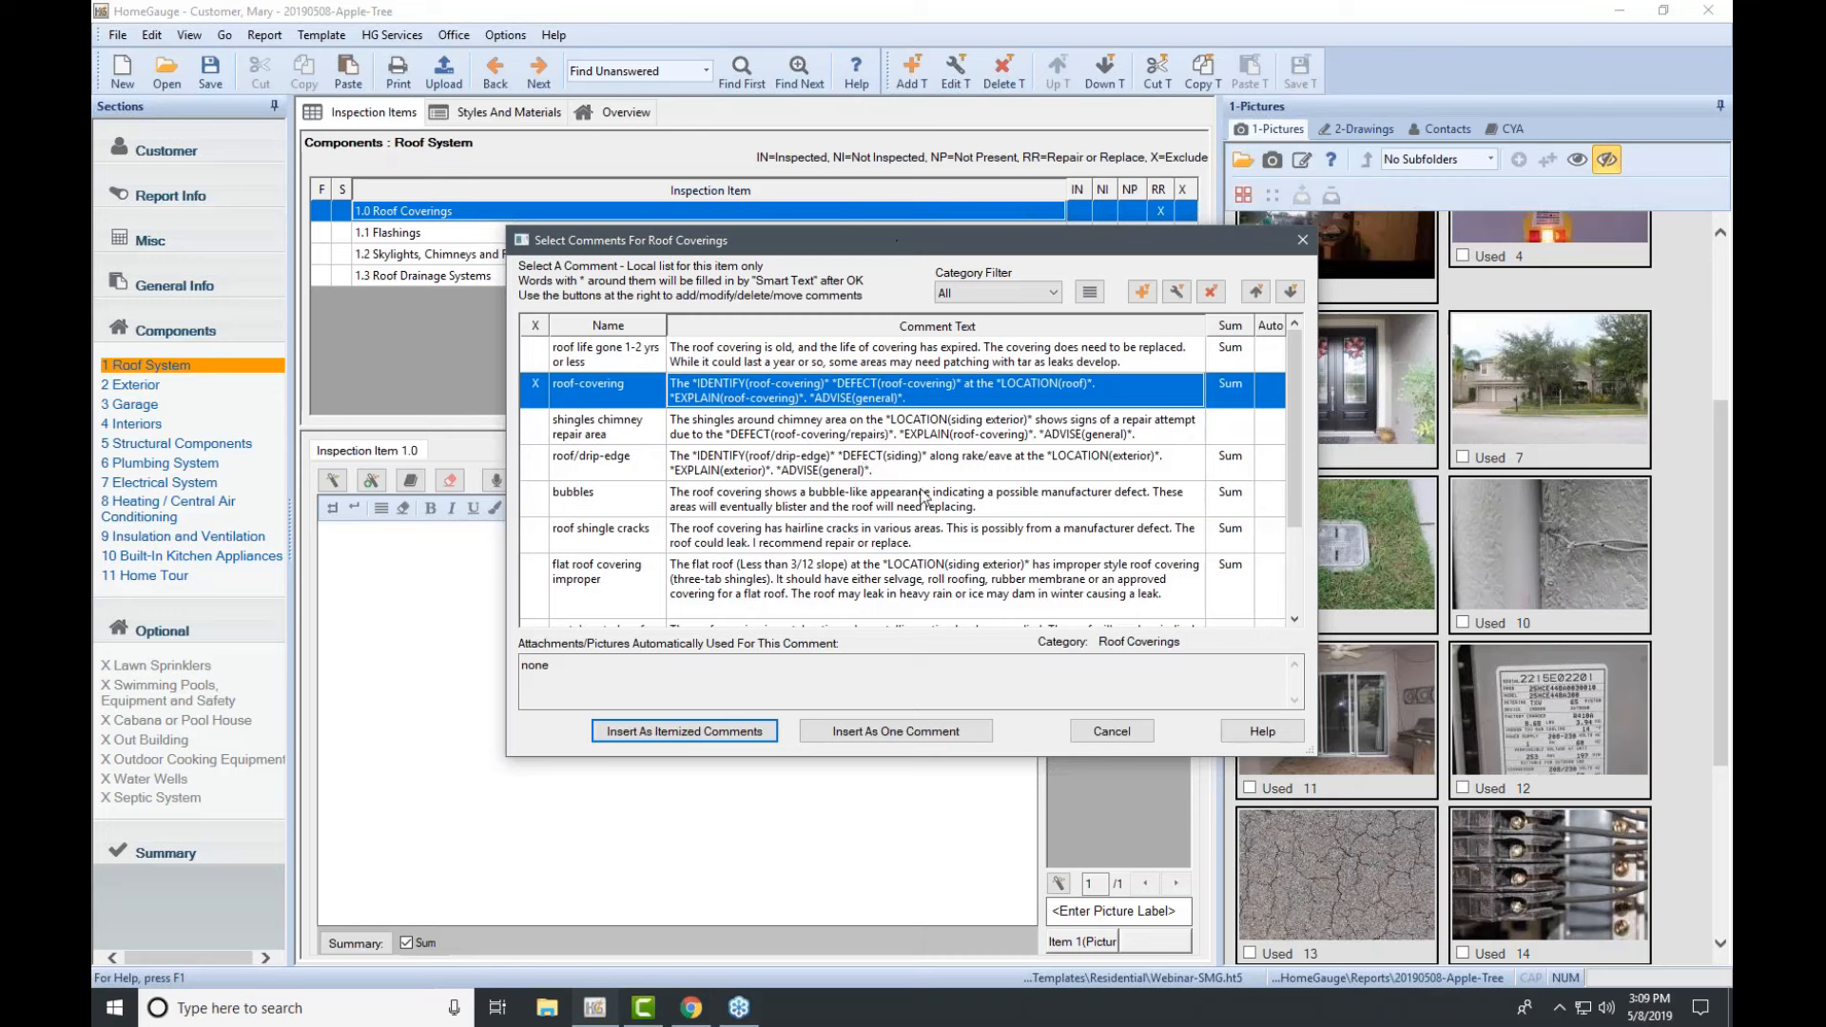
click(820, 354)
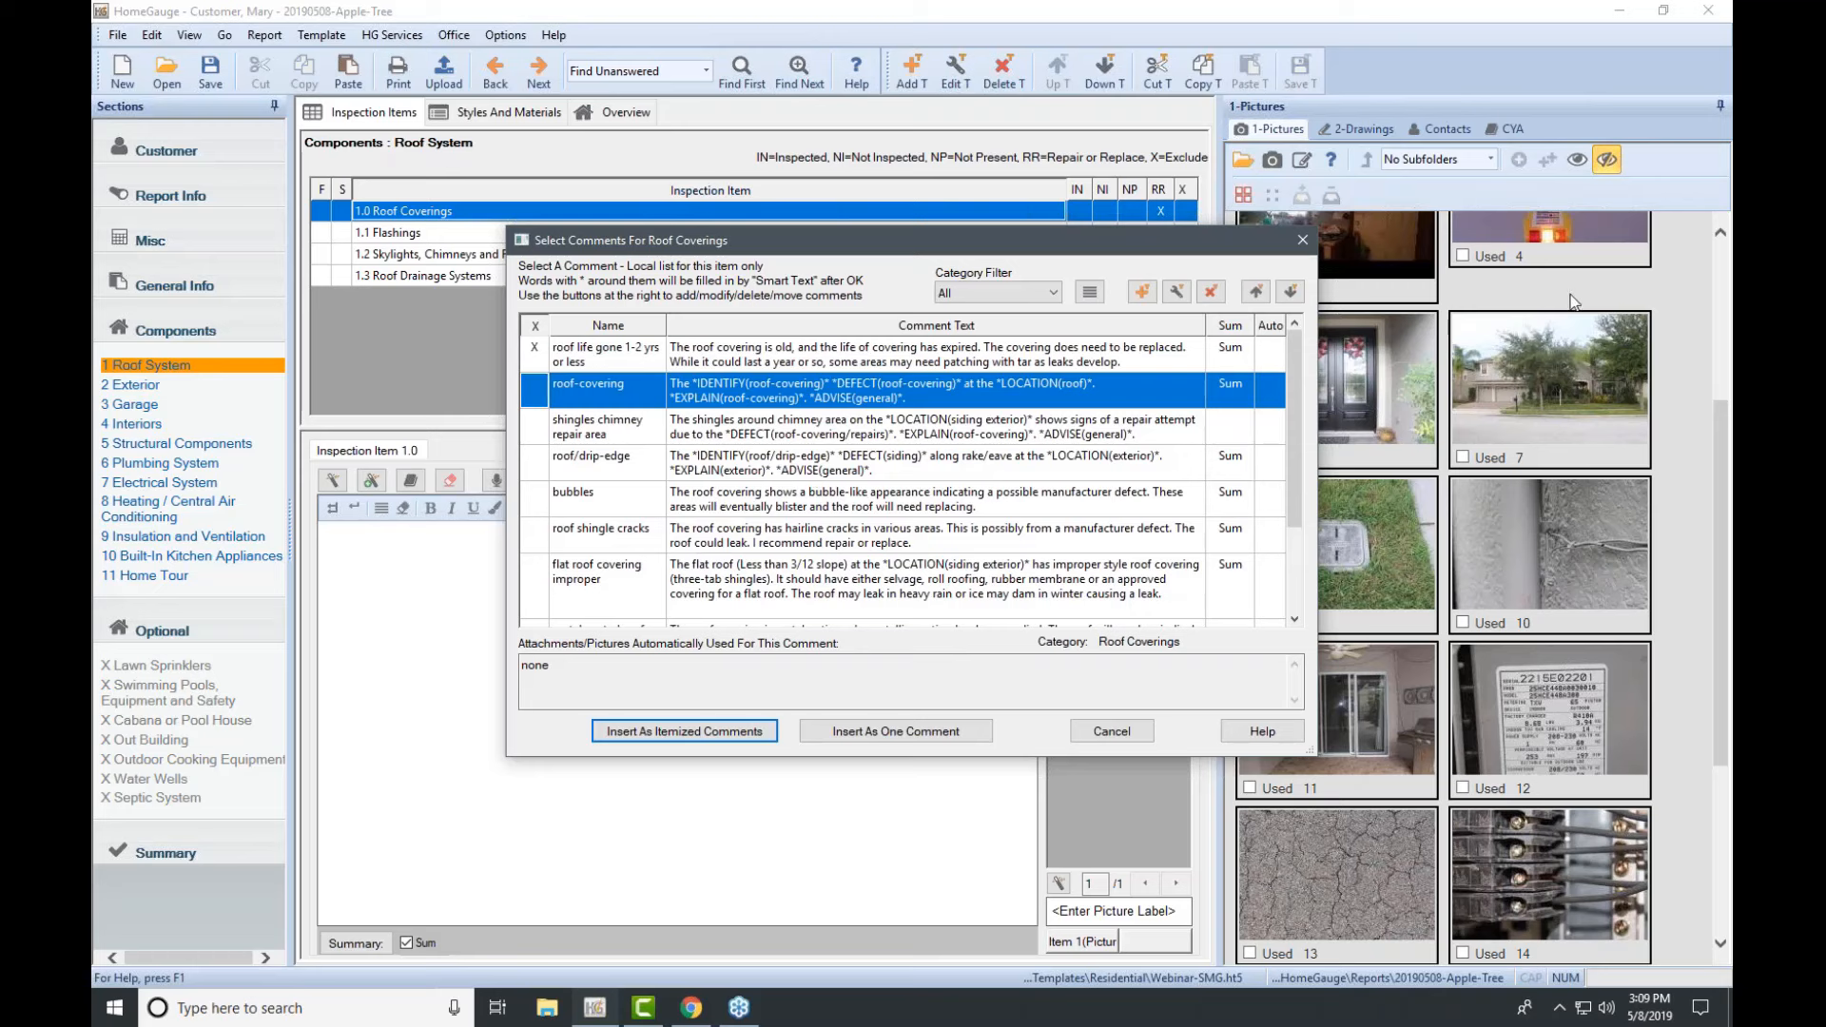
click(1731, 276)
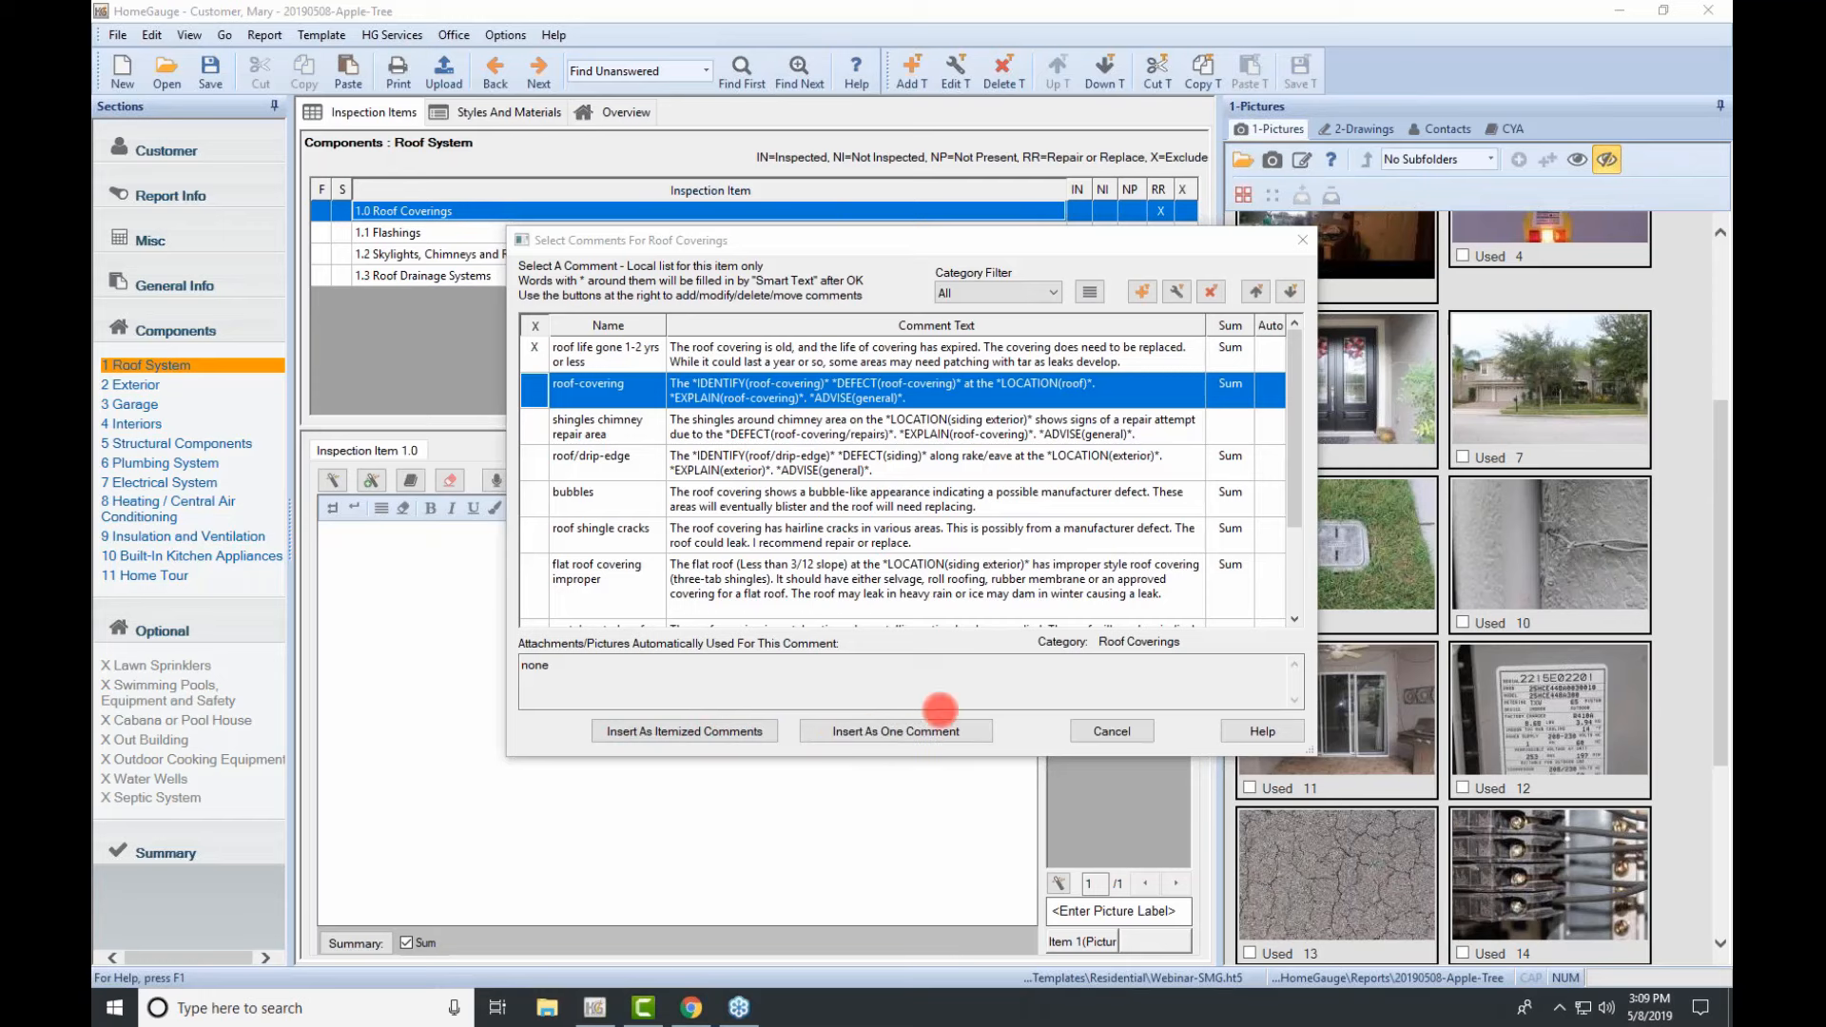
click(889, 732)
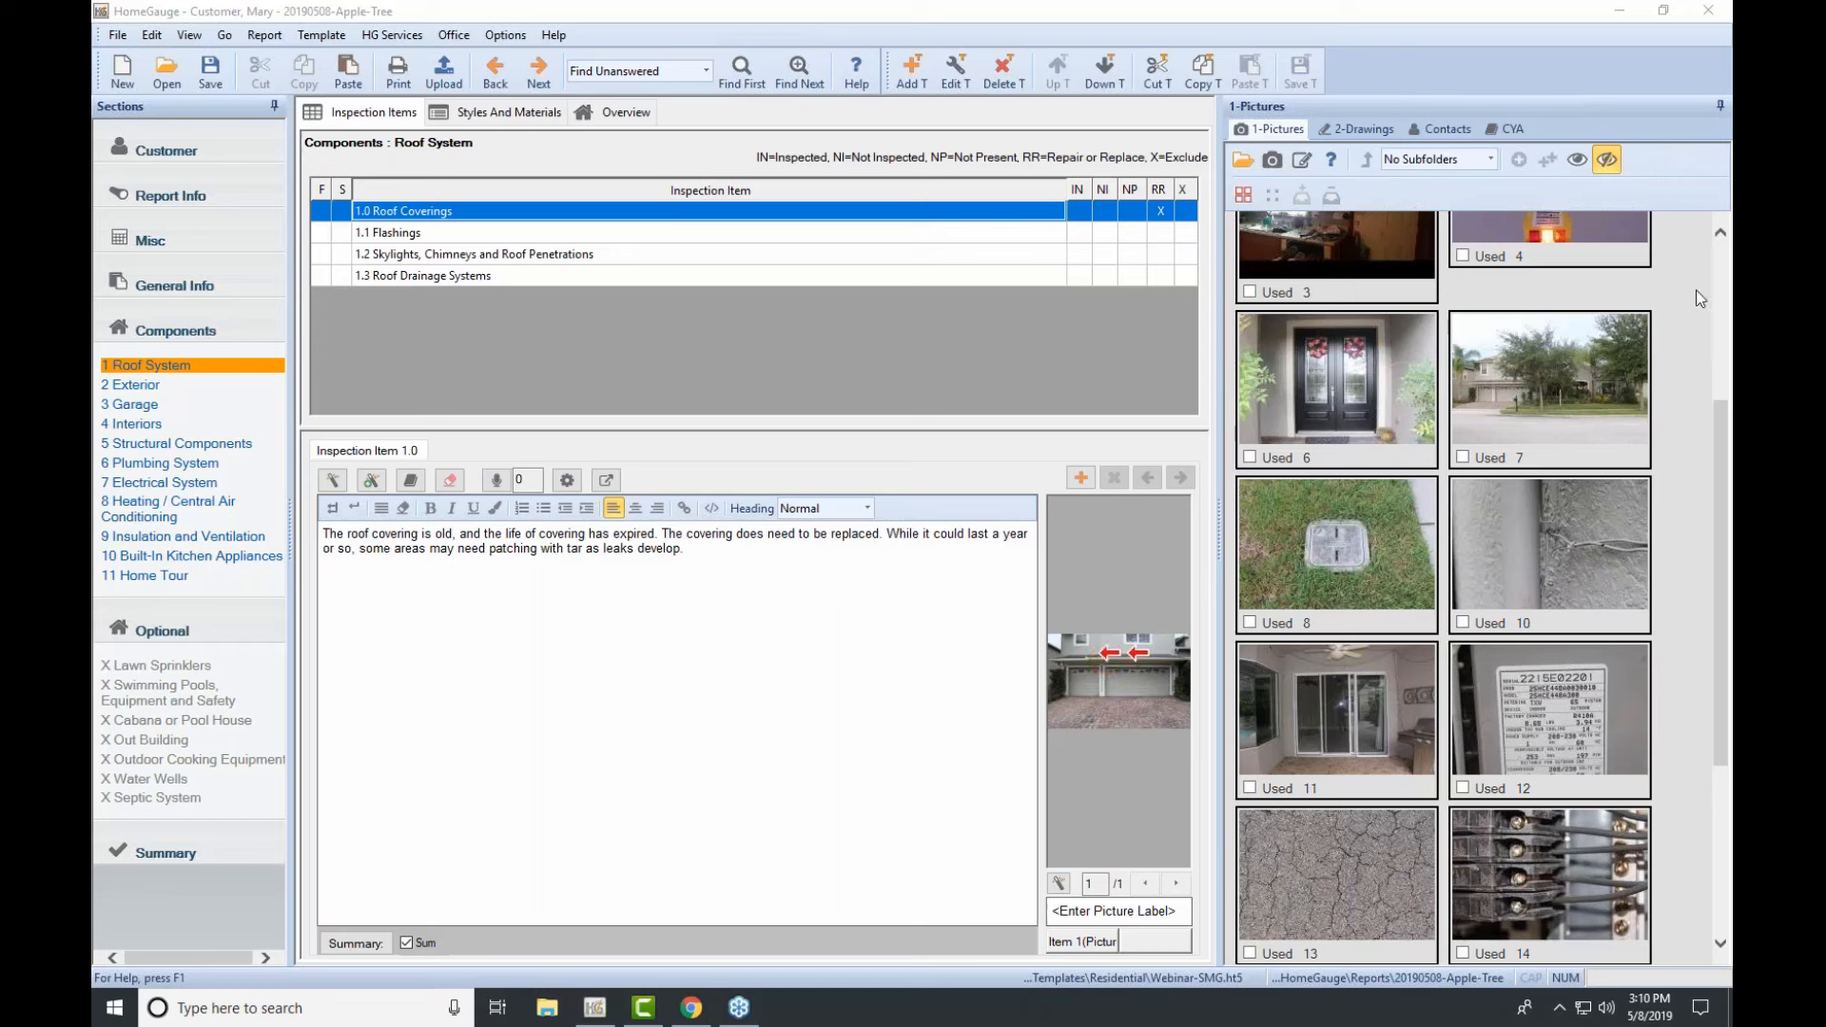
click(420, 234)
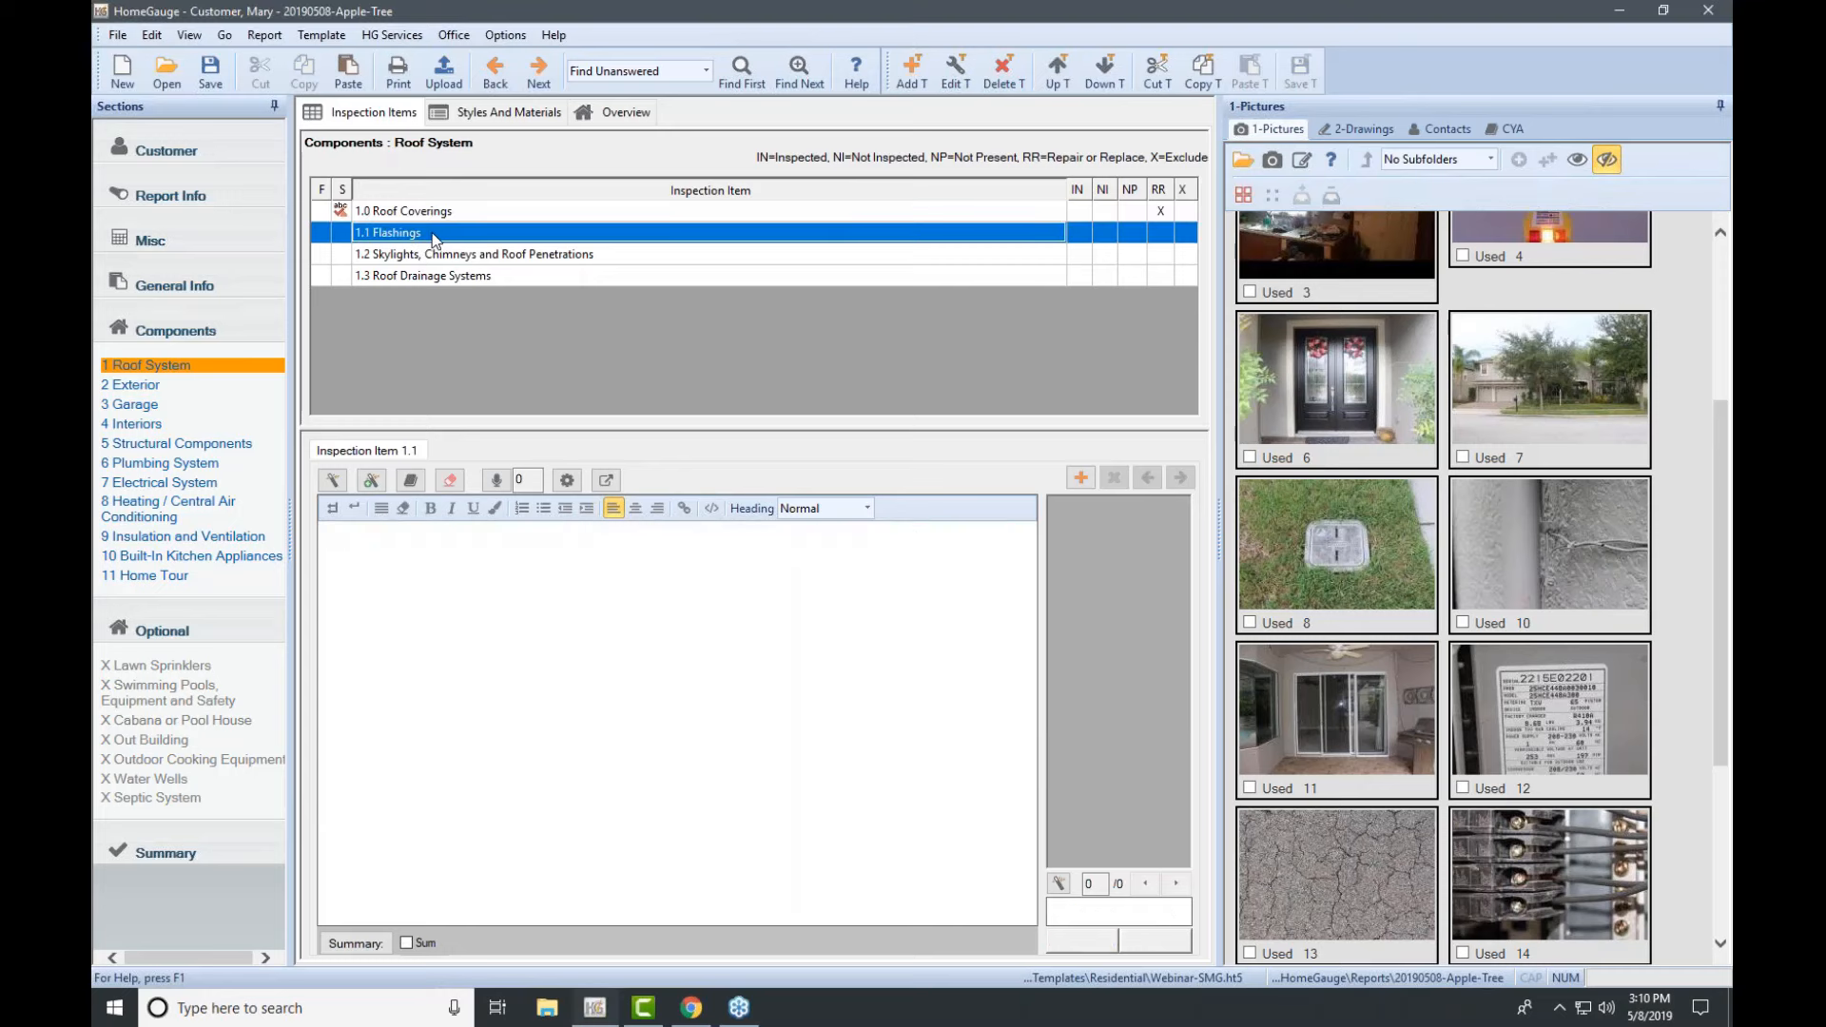
Step: Type 'The flashing is loose at the eastern corner of the home.' as the 1.1 Flashings comment
double_click(432, 237)
scroll(968, 457, down, 1)
scroll(968, 456, up, 1)
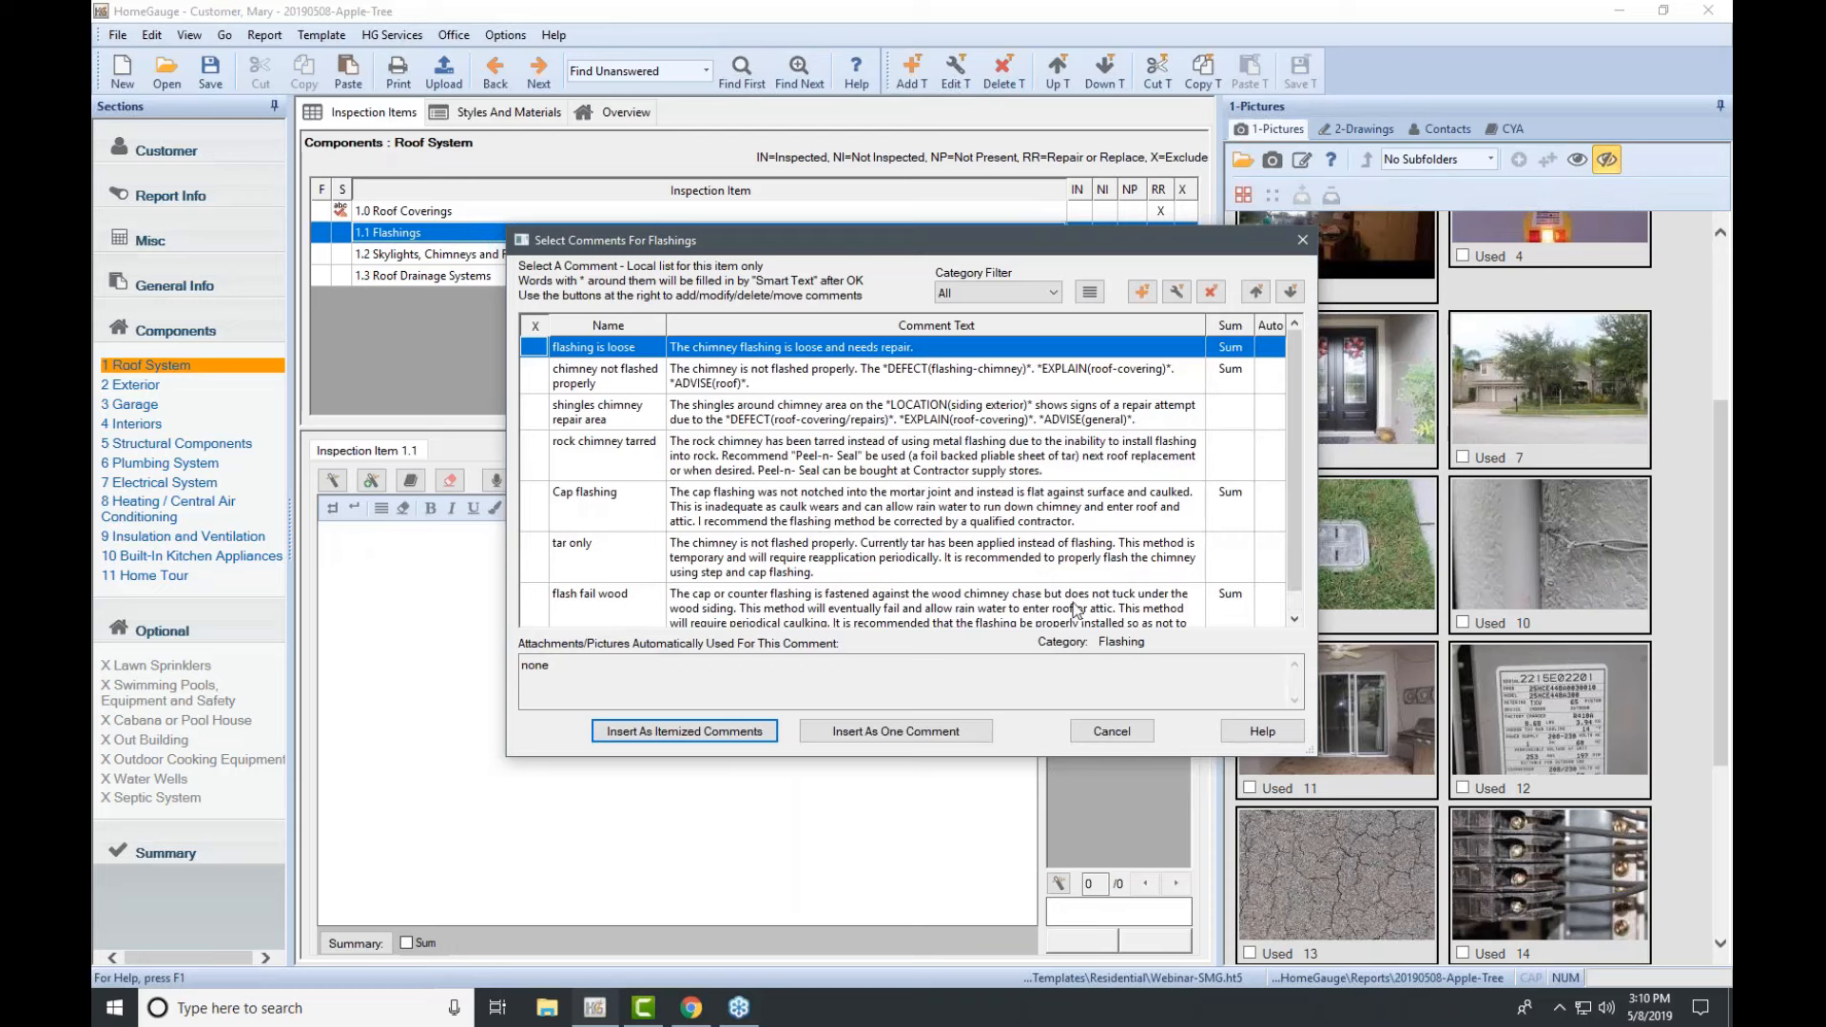
click(1113, 731)
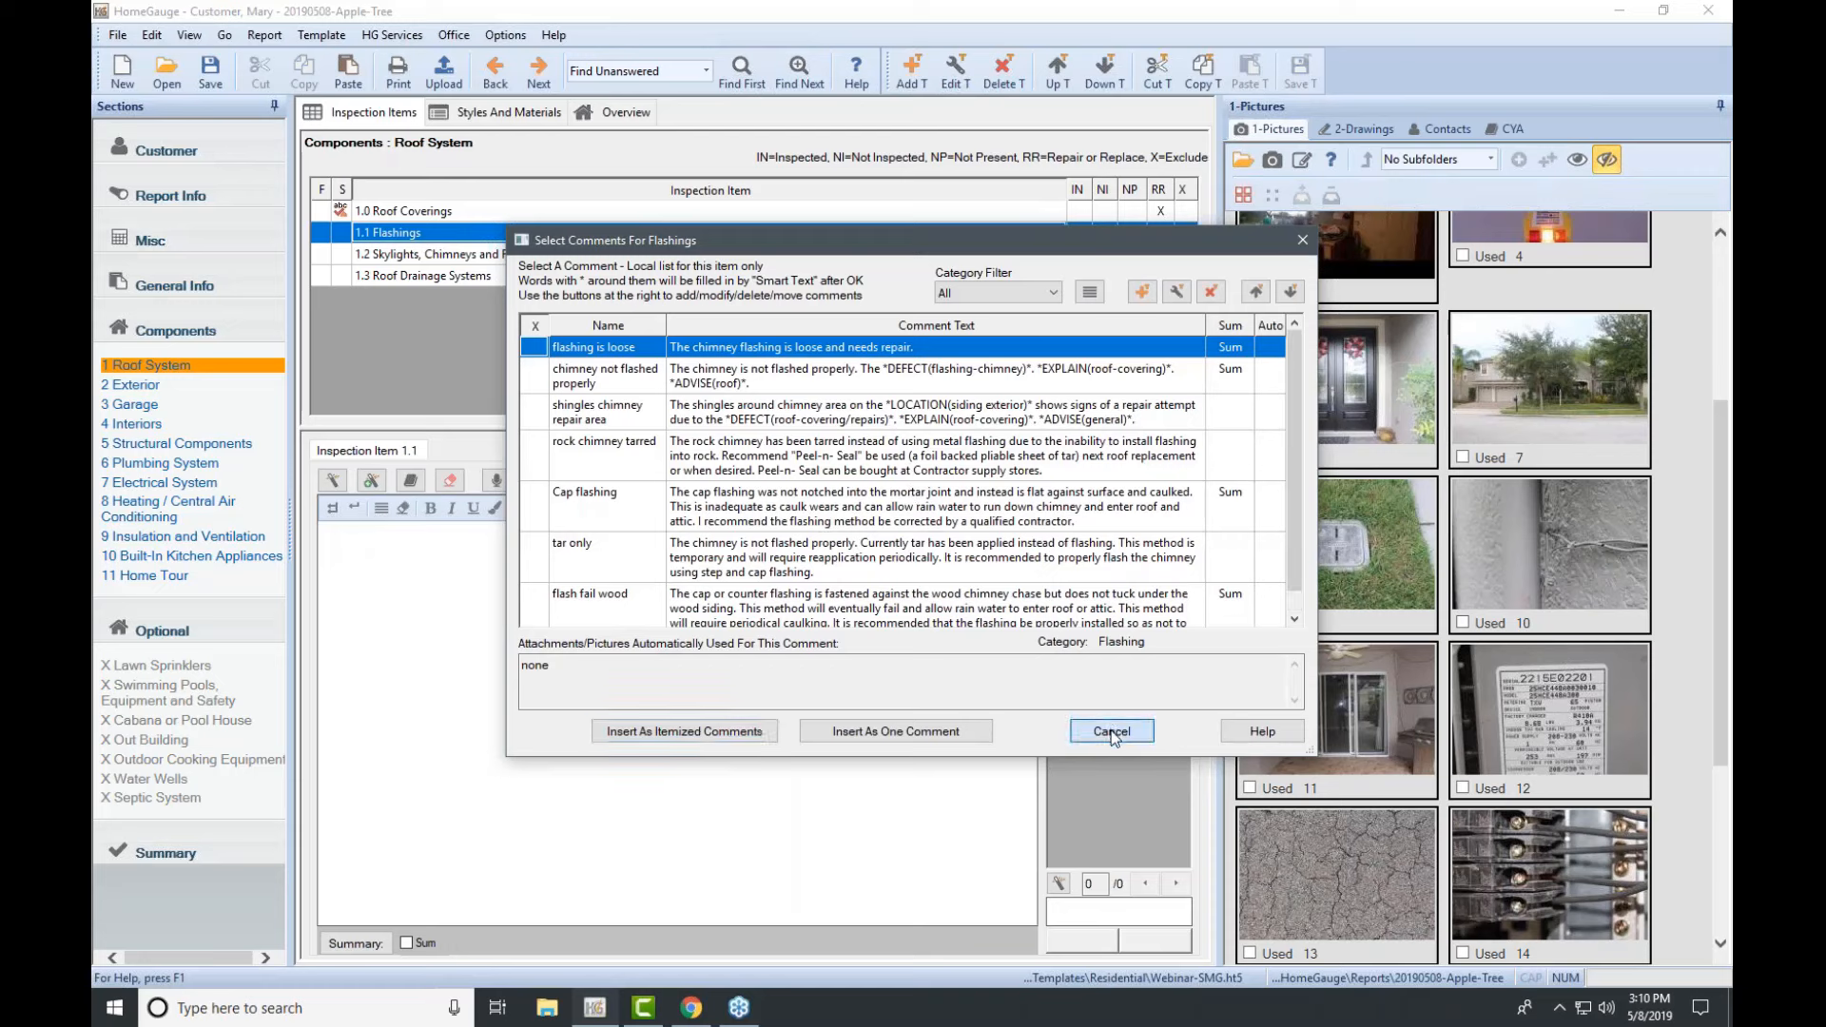
scroll(1505, 599, down, 3)
scroll(1505, 609, up, 5)
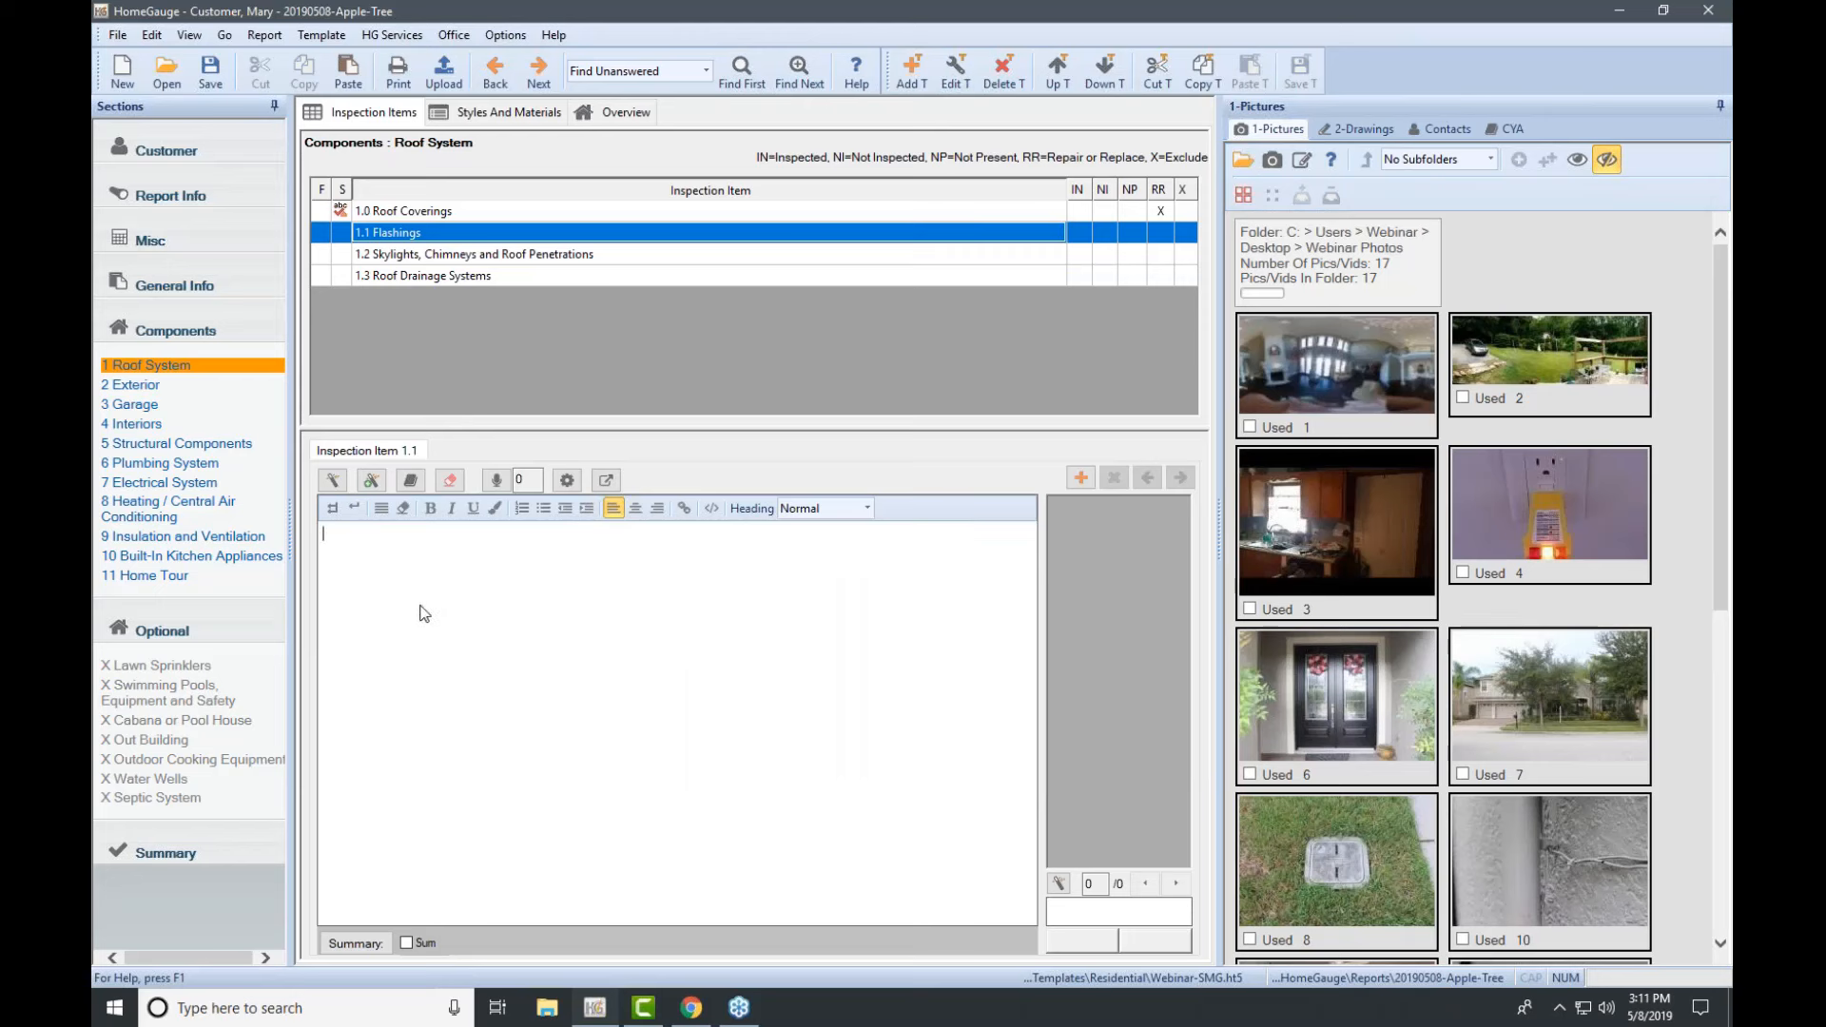
text(The flashing is loose at the eastern corner of the home)
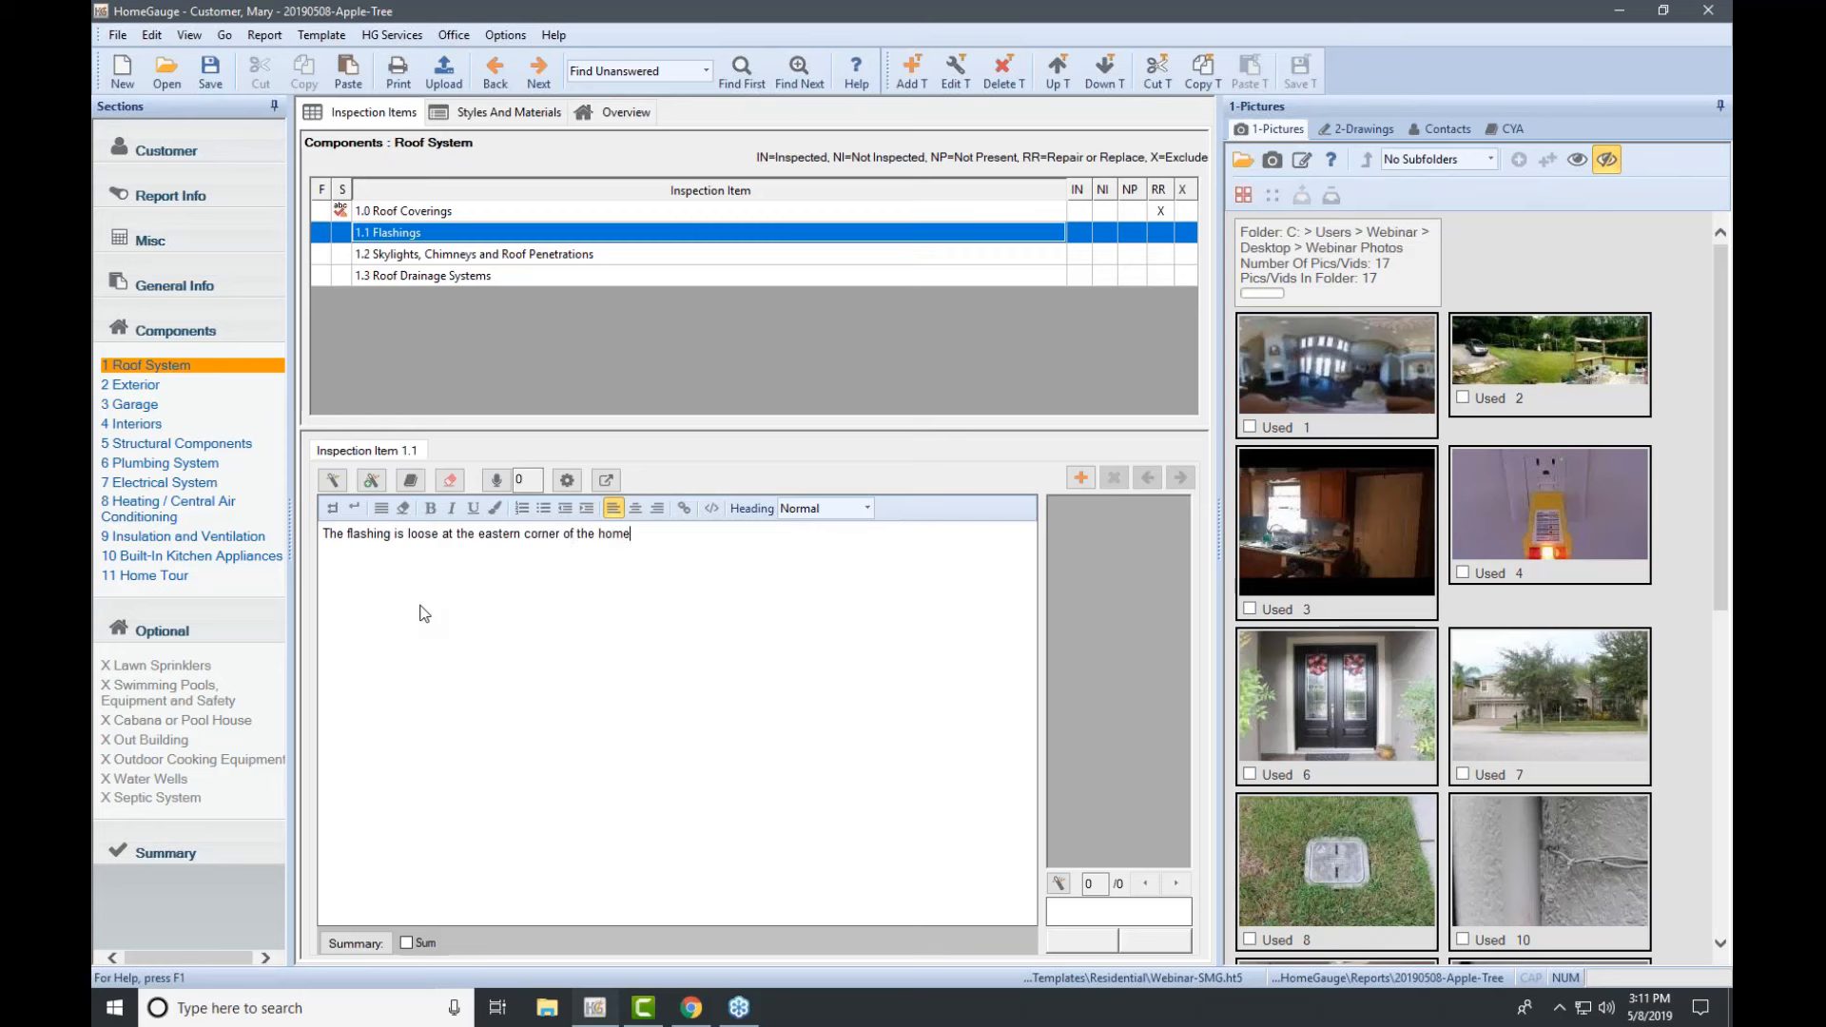
text(.)
click(1698, 266)
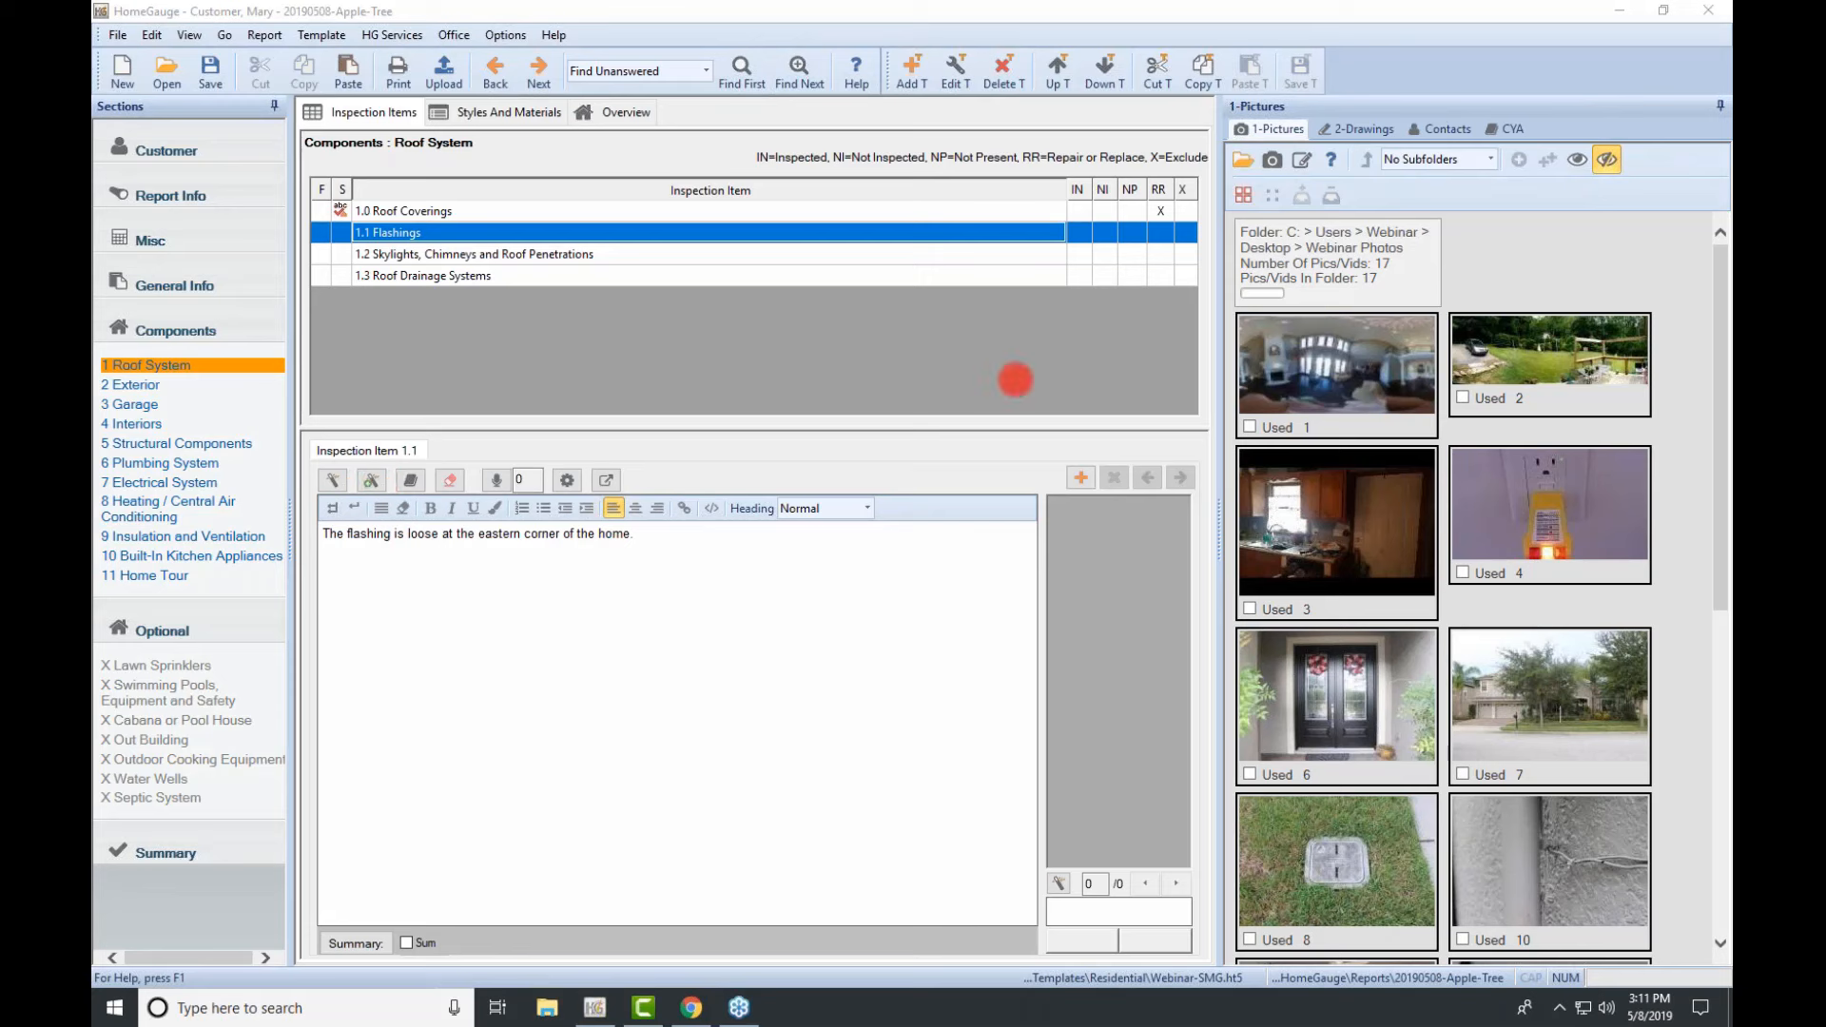
Step: Quick-add the flashing comment to the library as 'Loose Flashing' feeding the Summary (Sum) summary
click(374, 483)
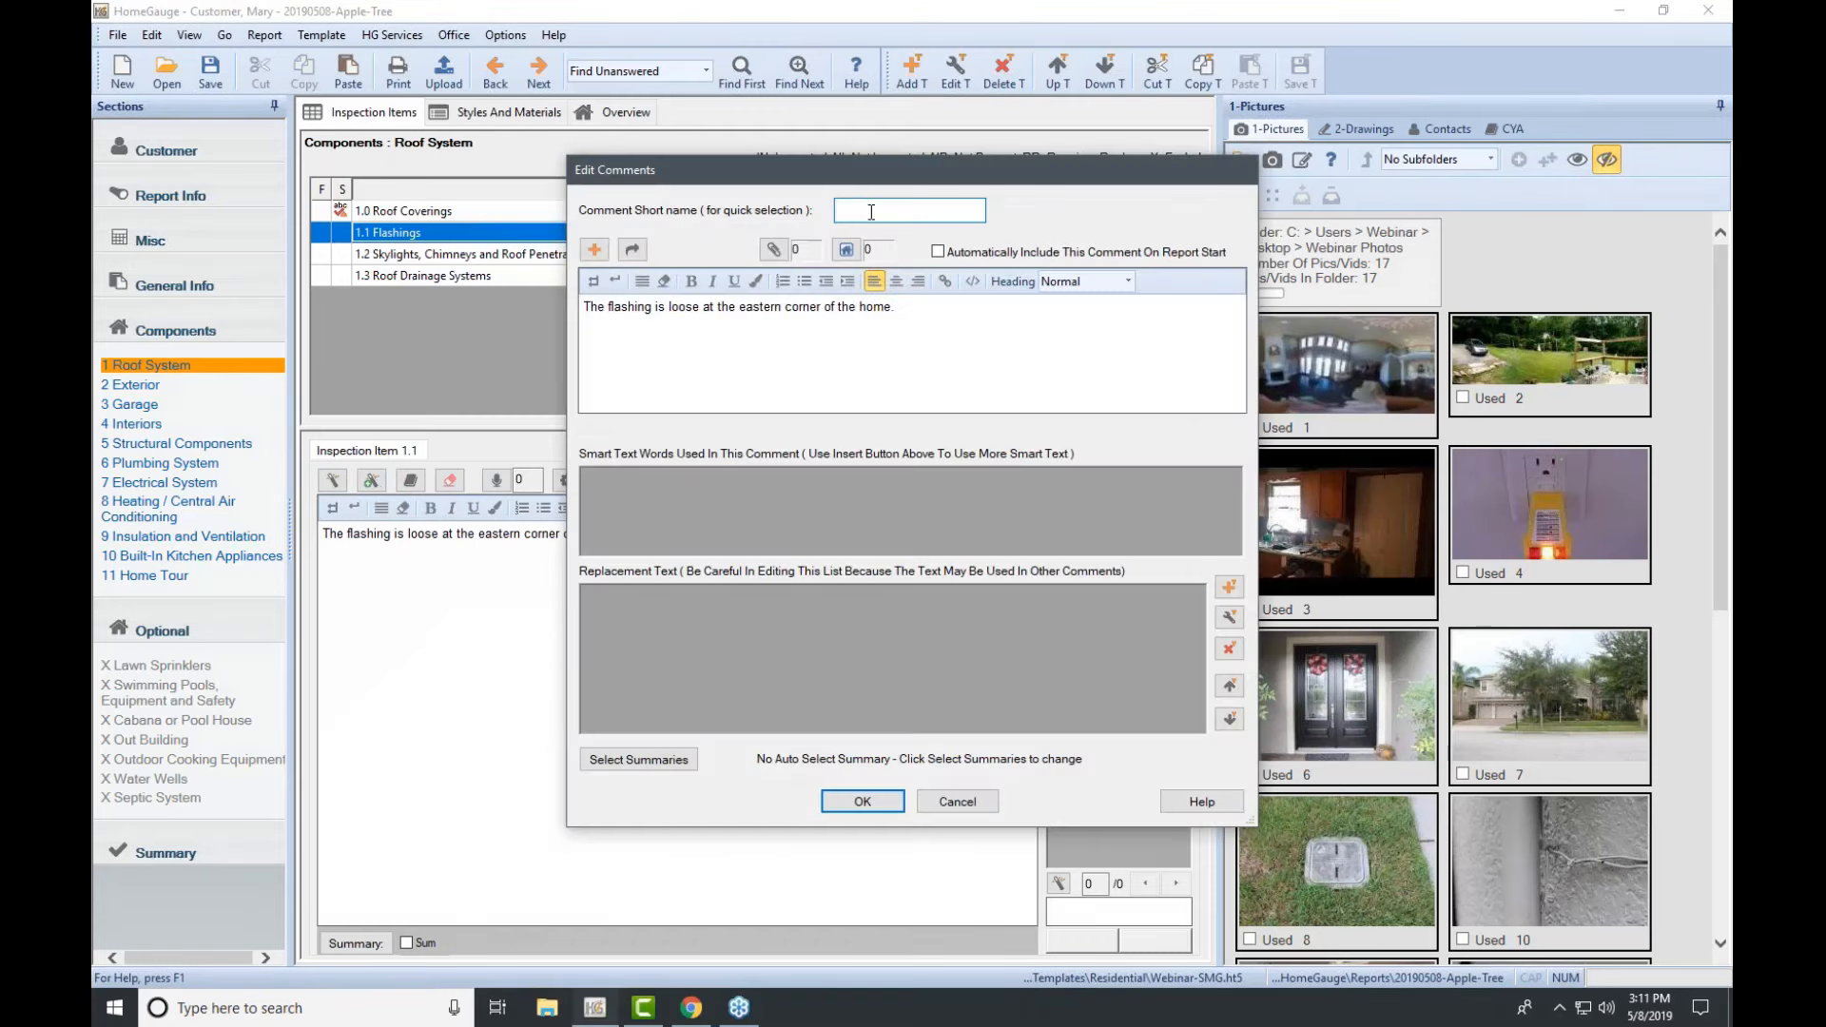
click(868, 213)
text(Loose Flashing)
click(654, 766)
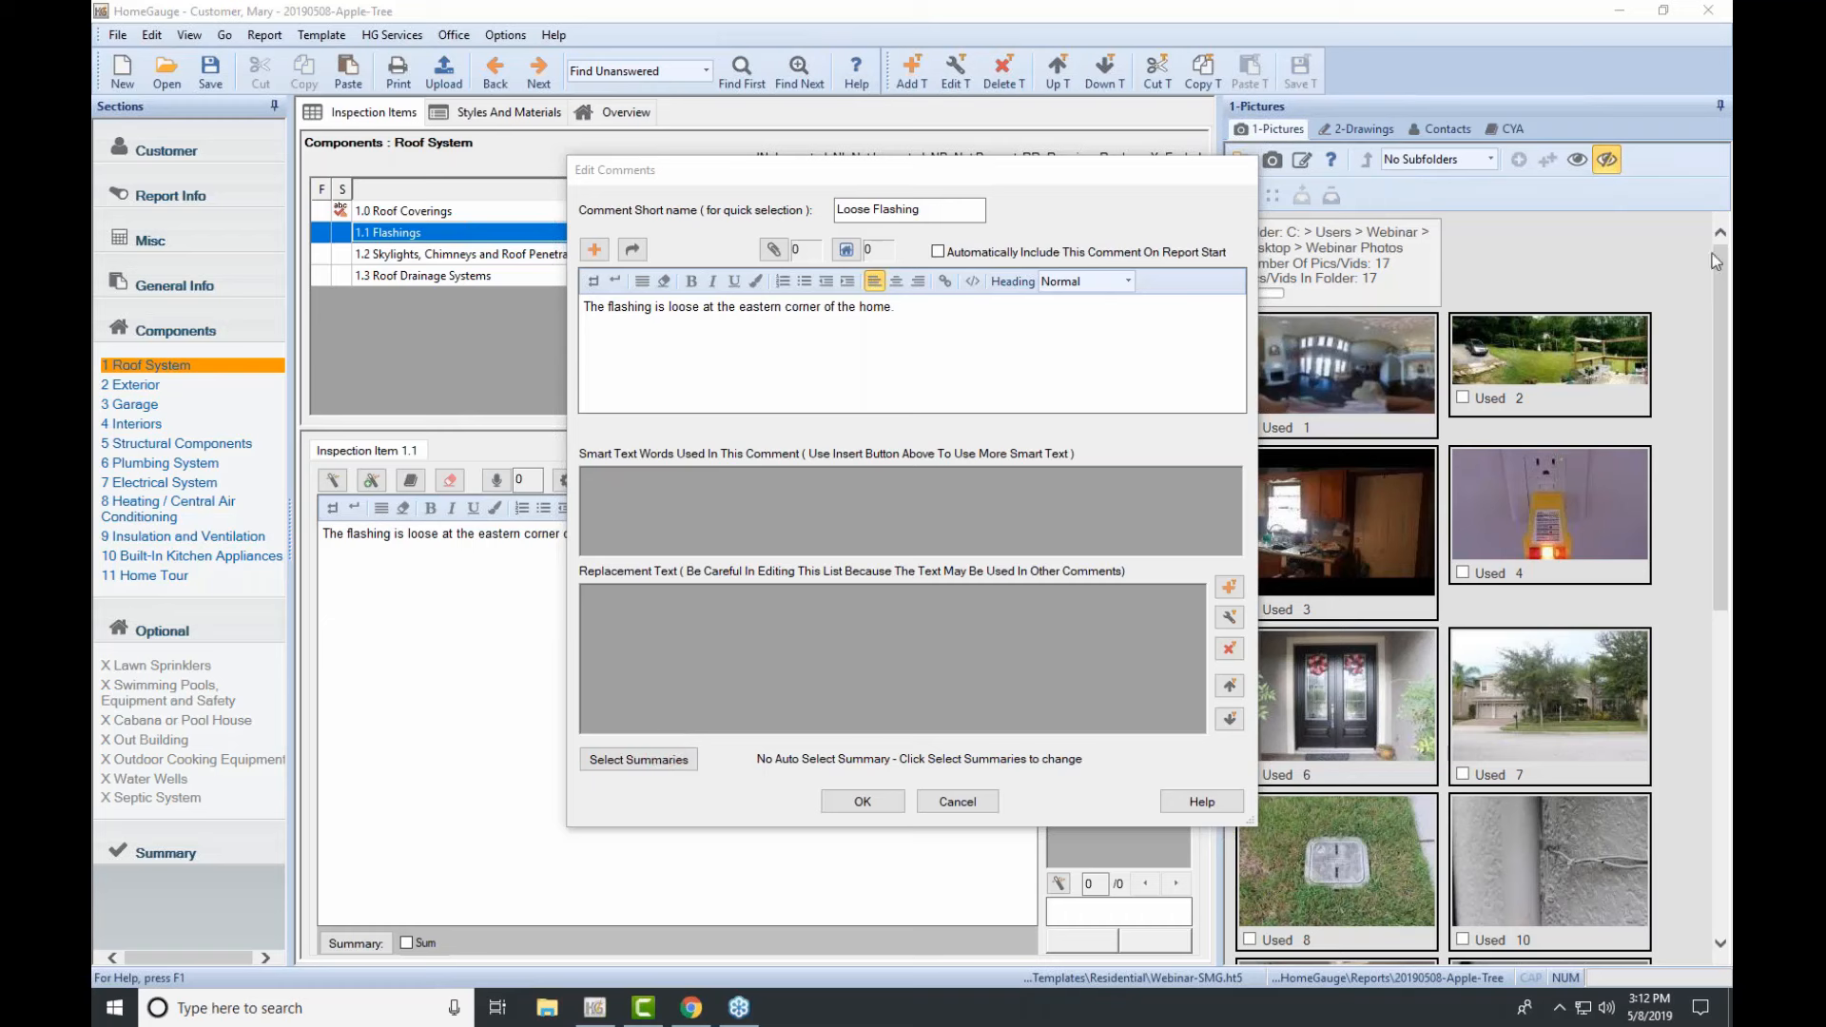
click(679, 761)
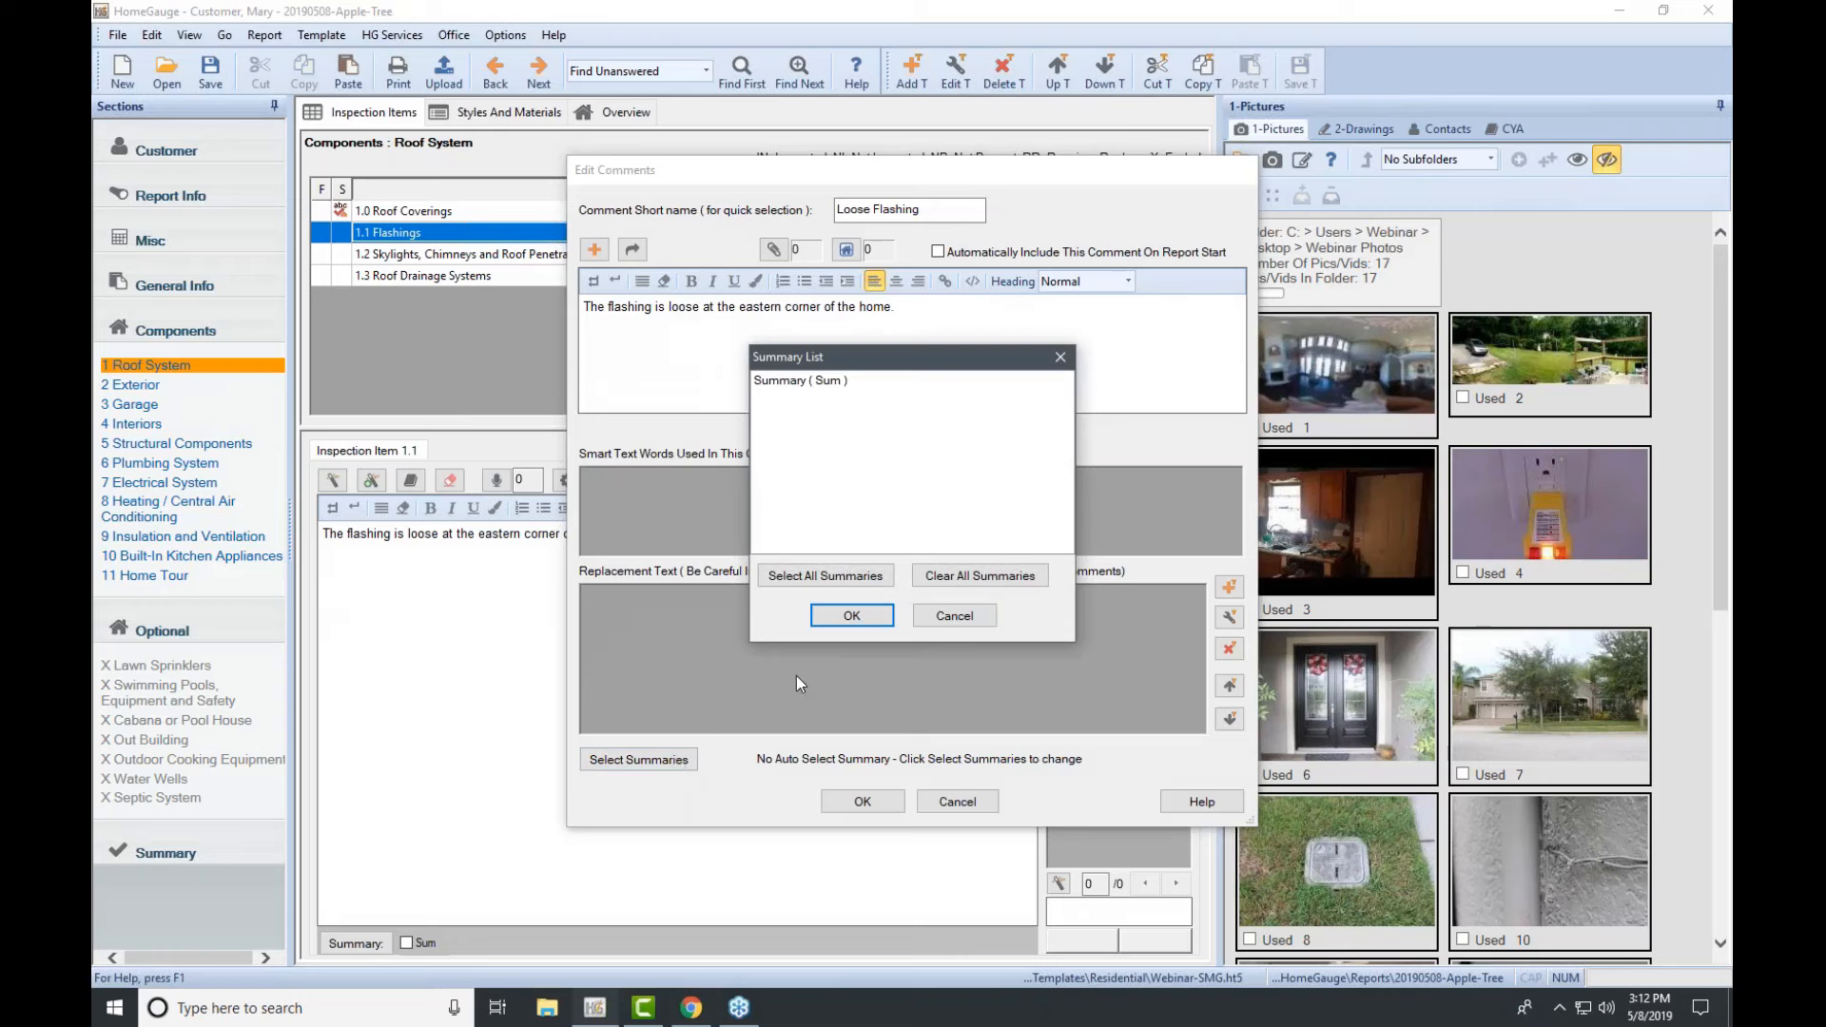
click(805, 386)
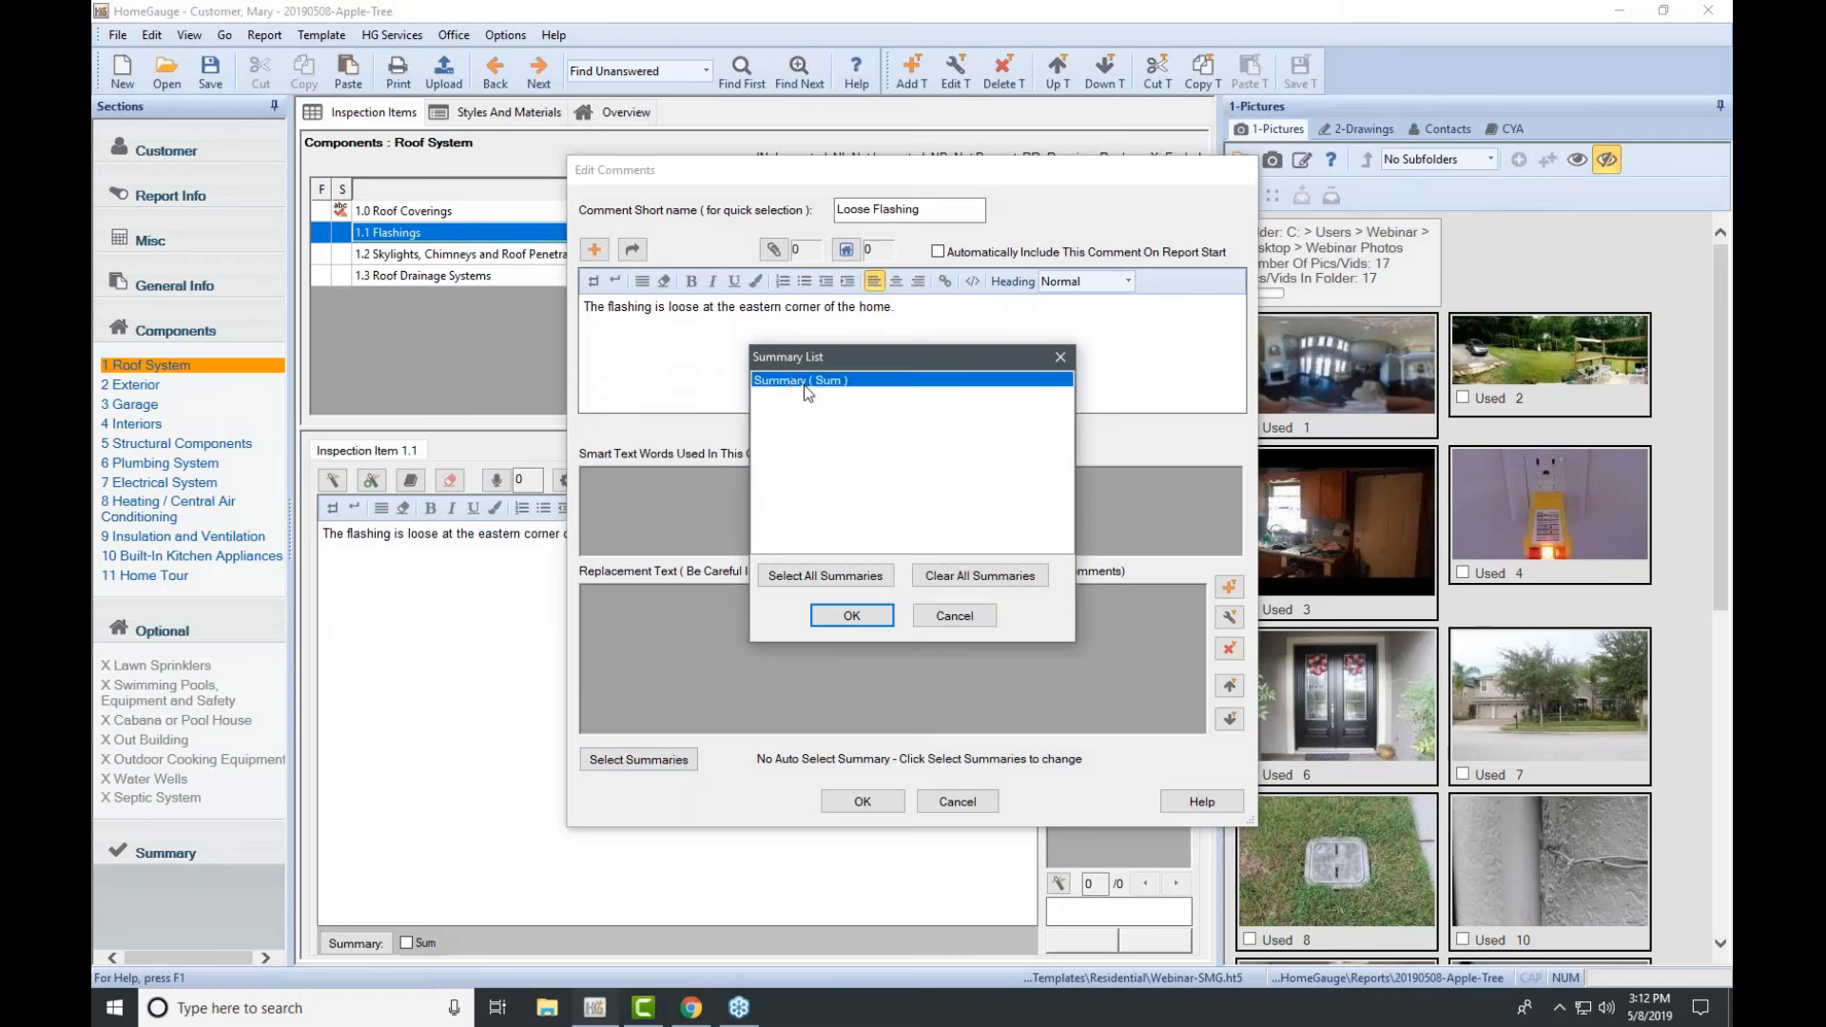
click(851, 614)
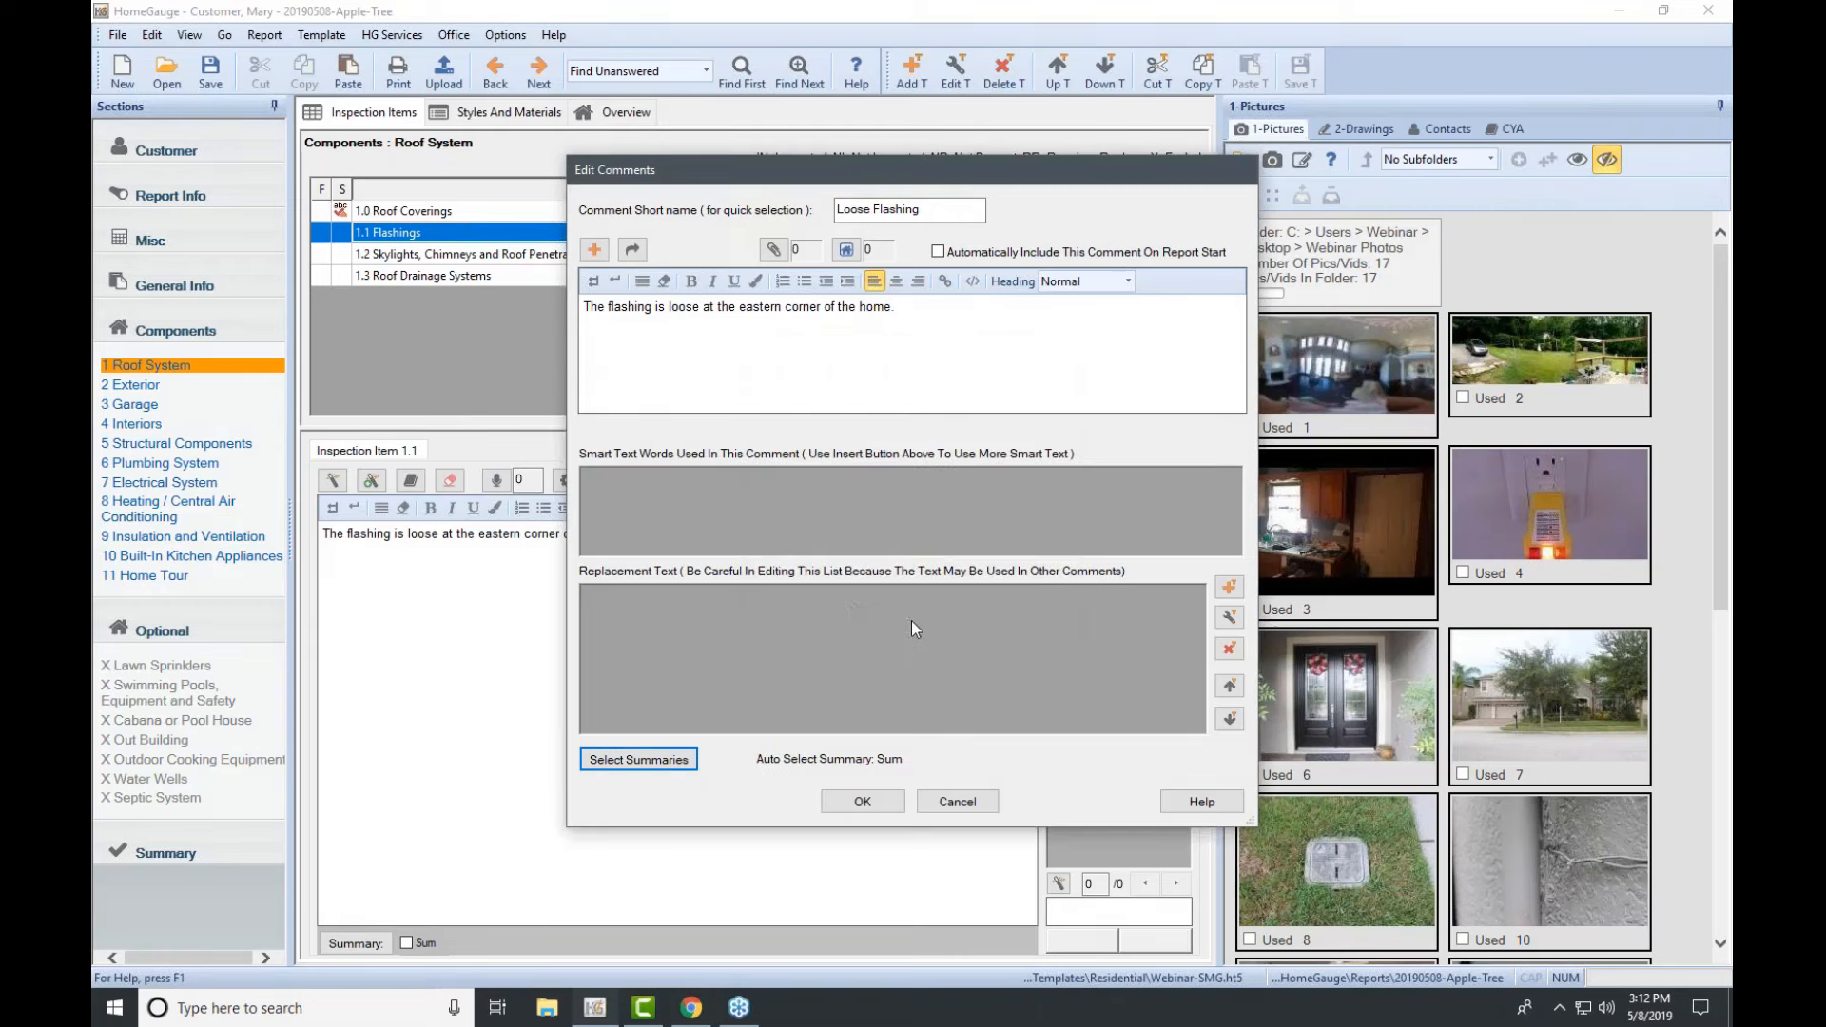
click(873, 800)
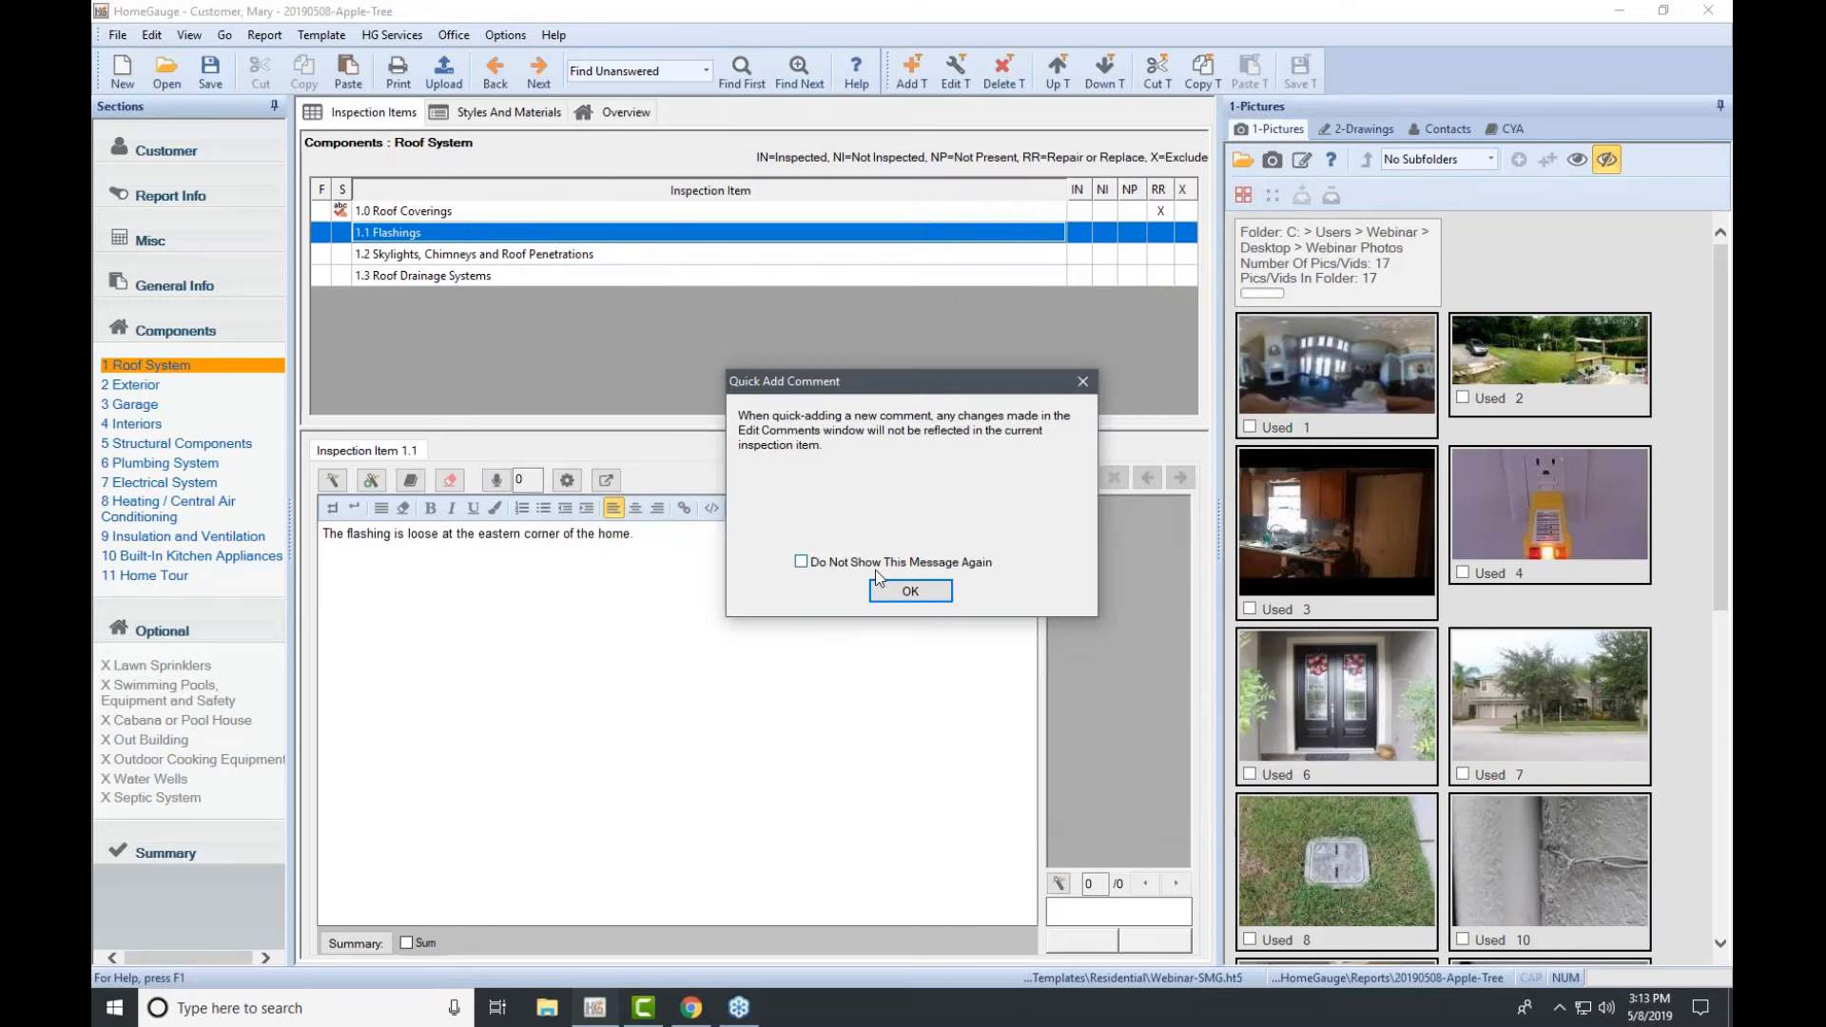
Step: Dismiss the quick-add notice and file Loose Flashing under the Roofing › Flashing comment category
click(901, 595)
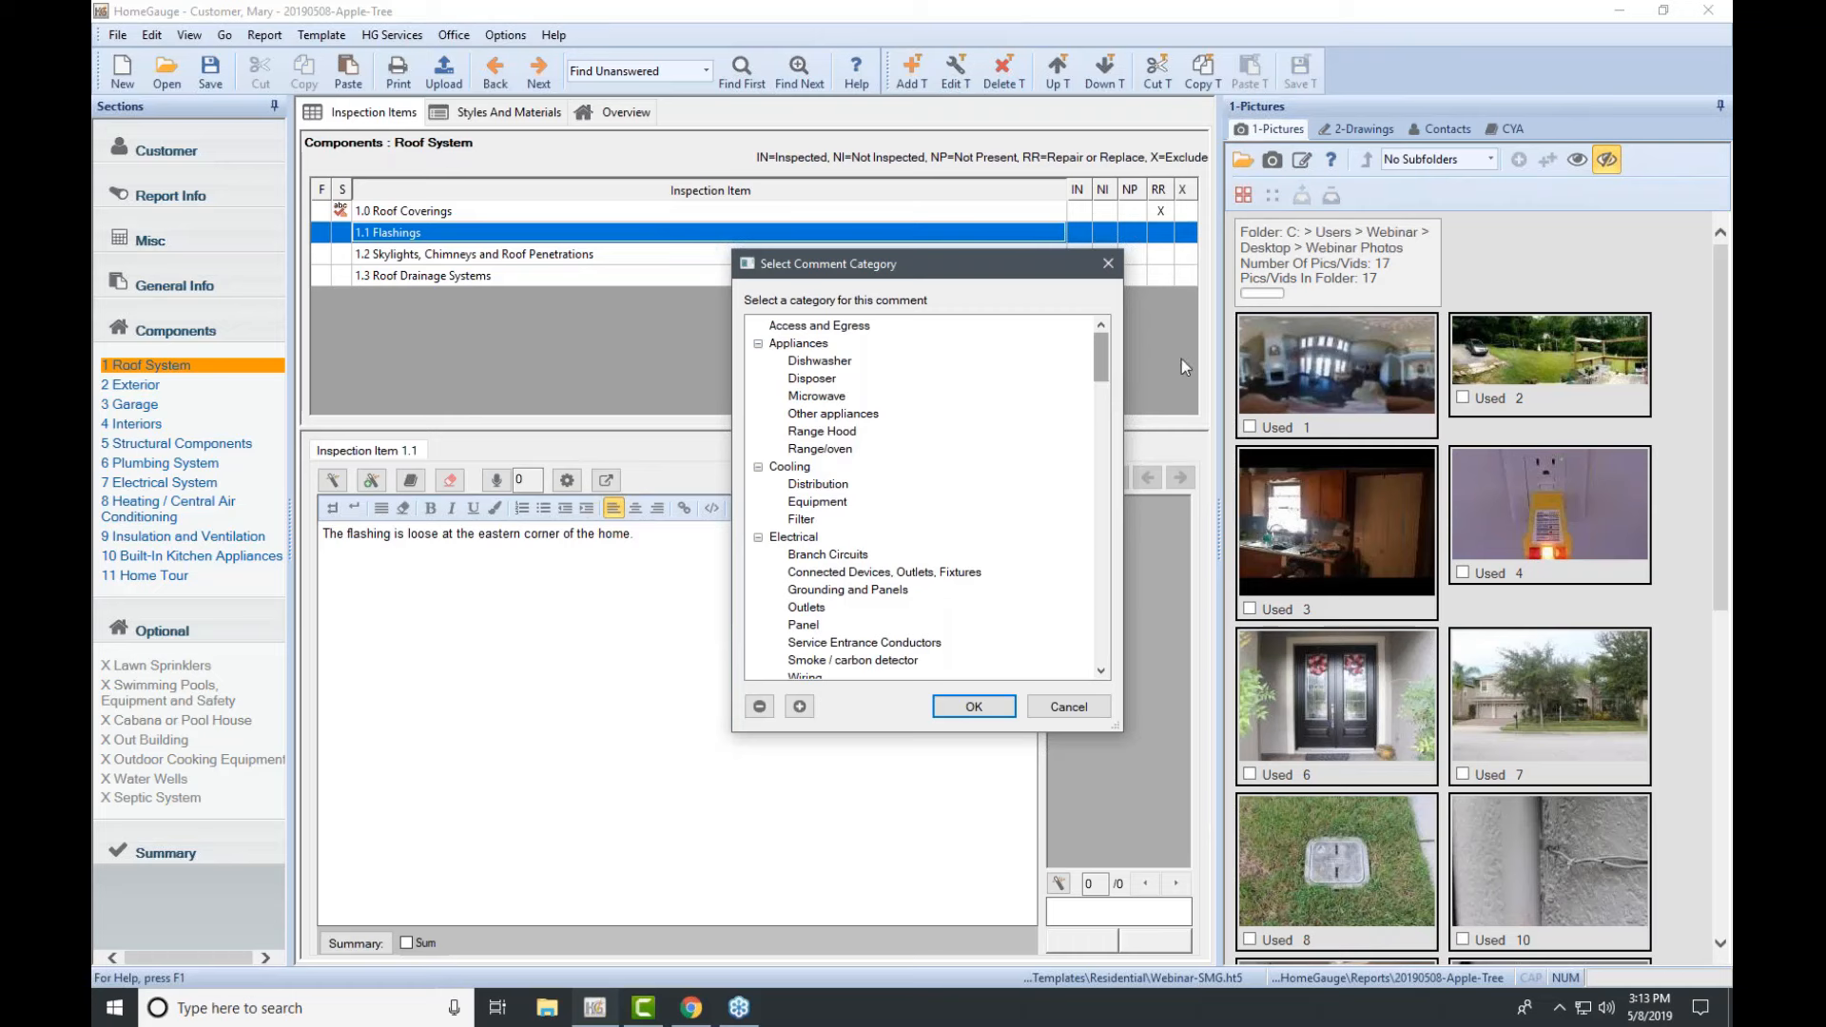
click(1715, 264)
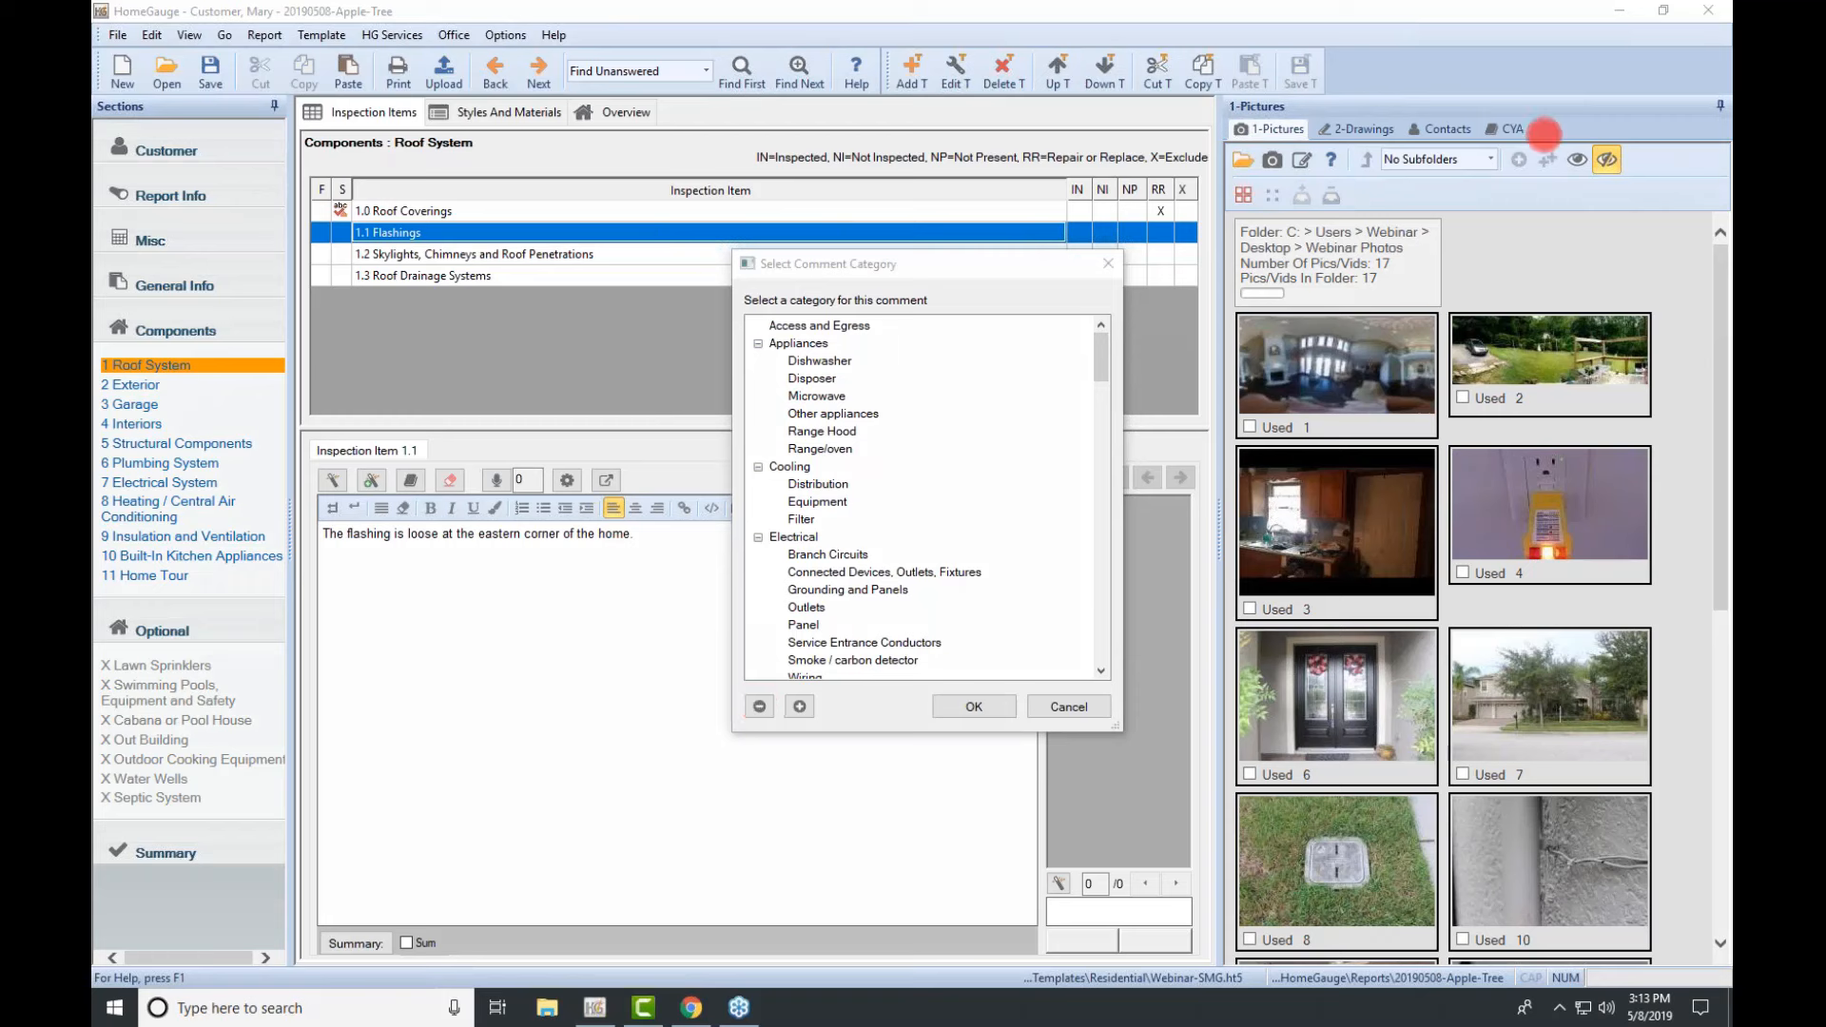
click(759, 706)
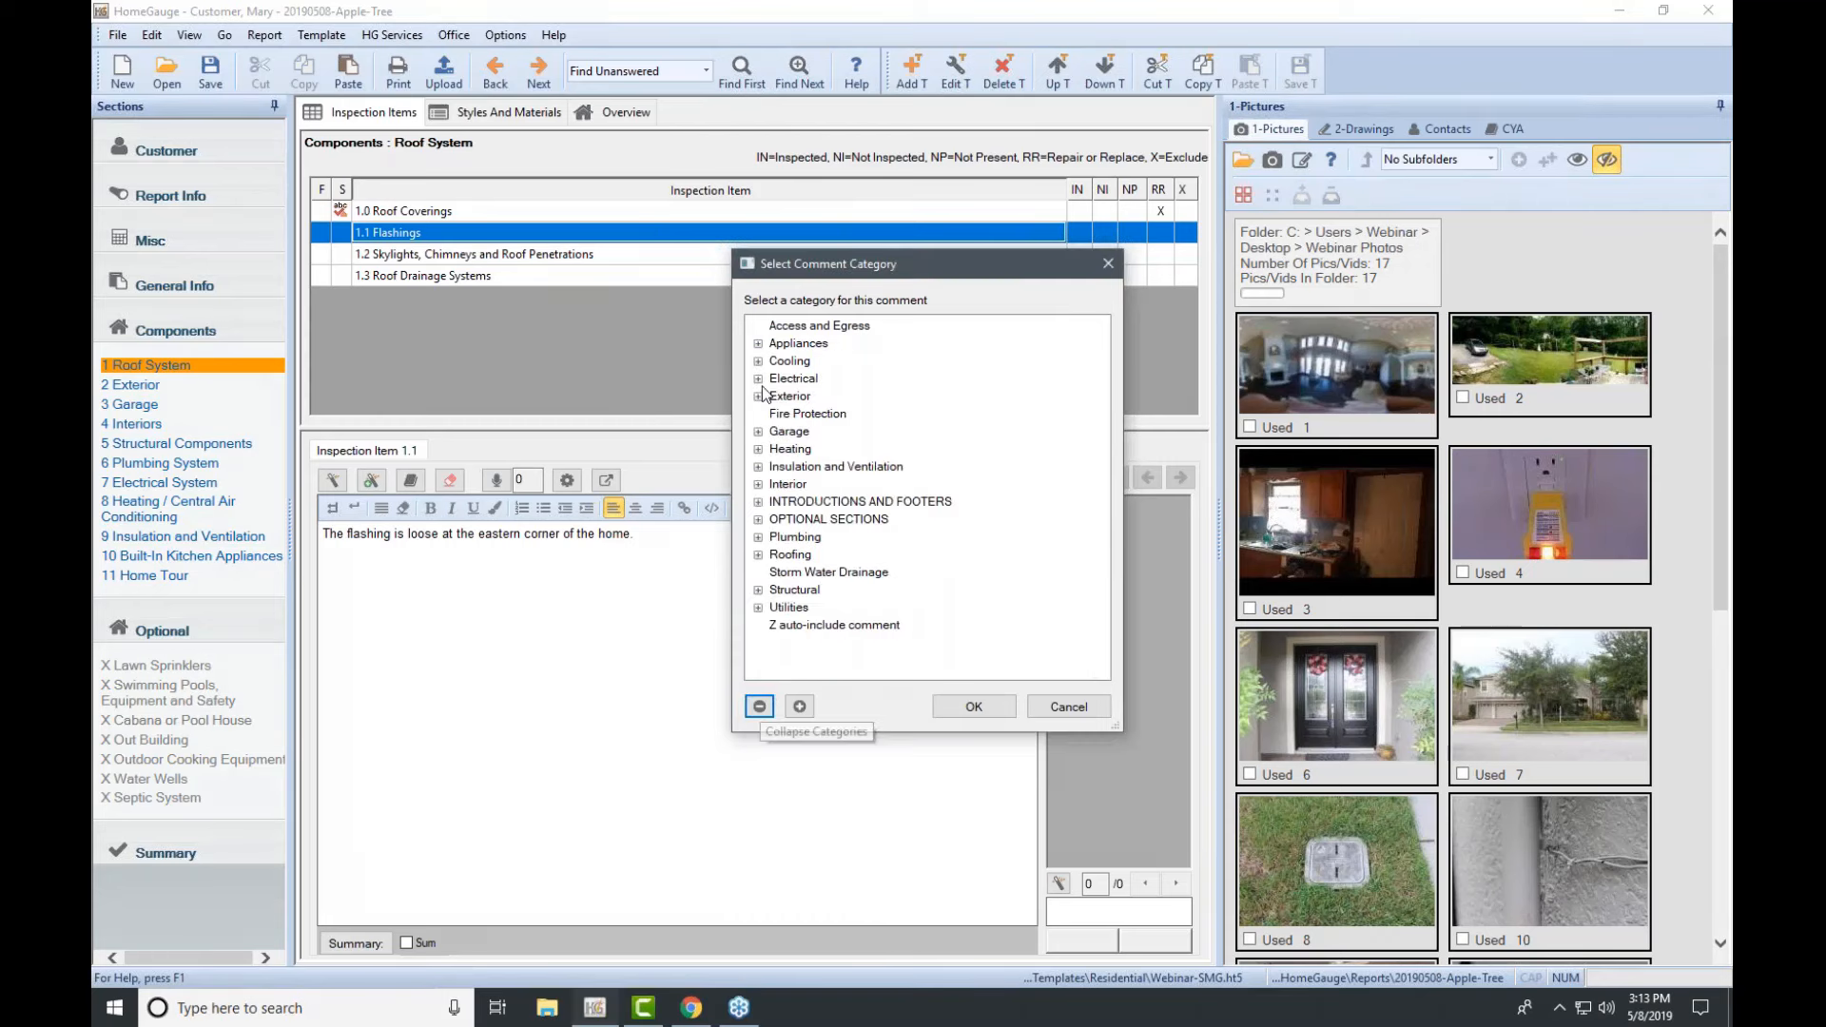
click(758, 556)
scroll(856, 487, down, 3)
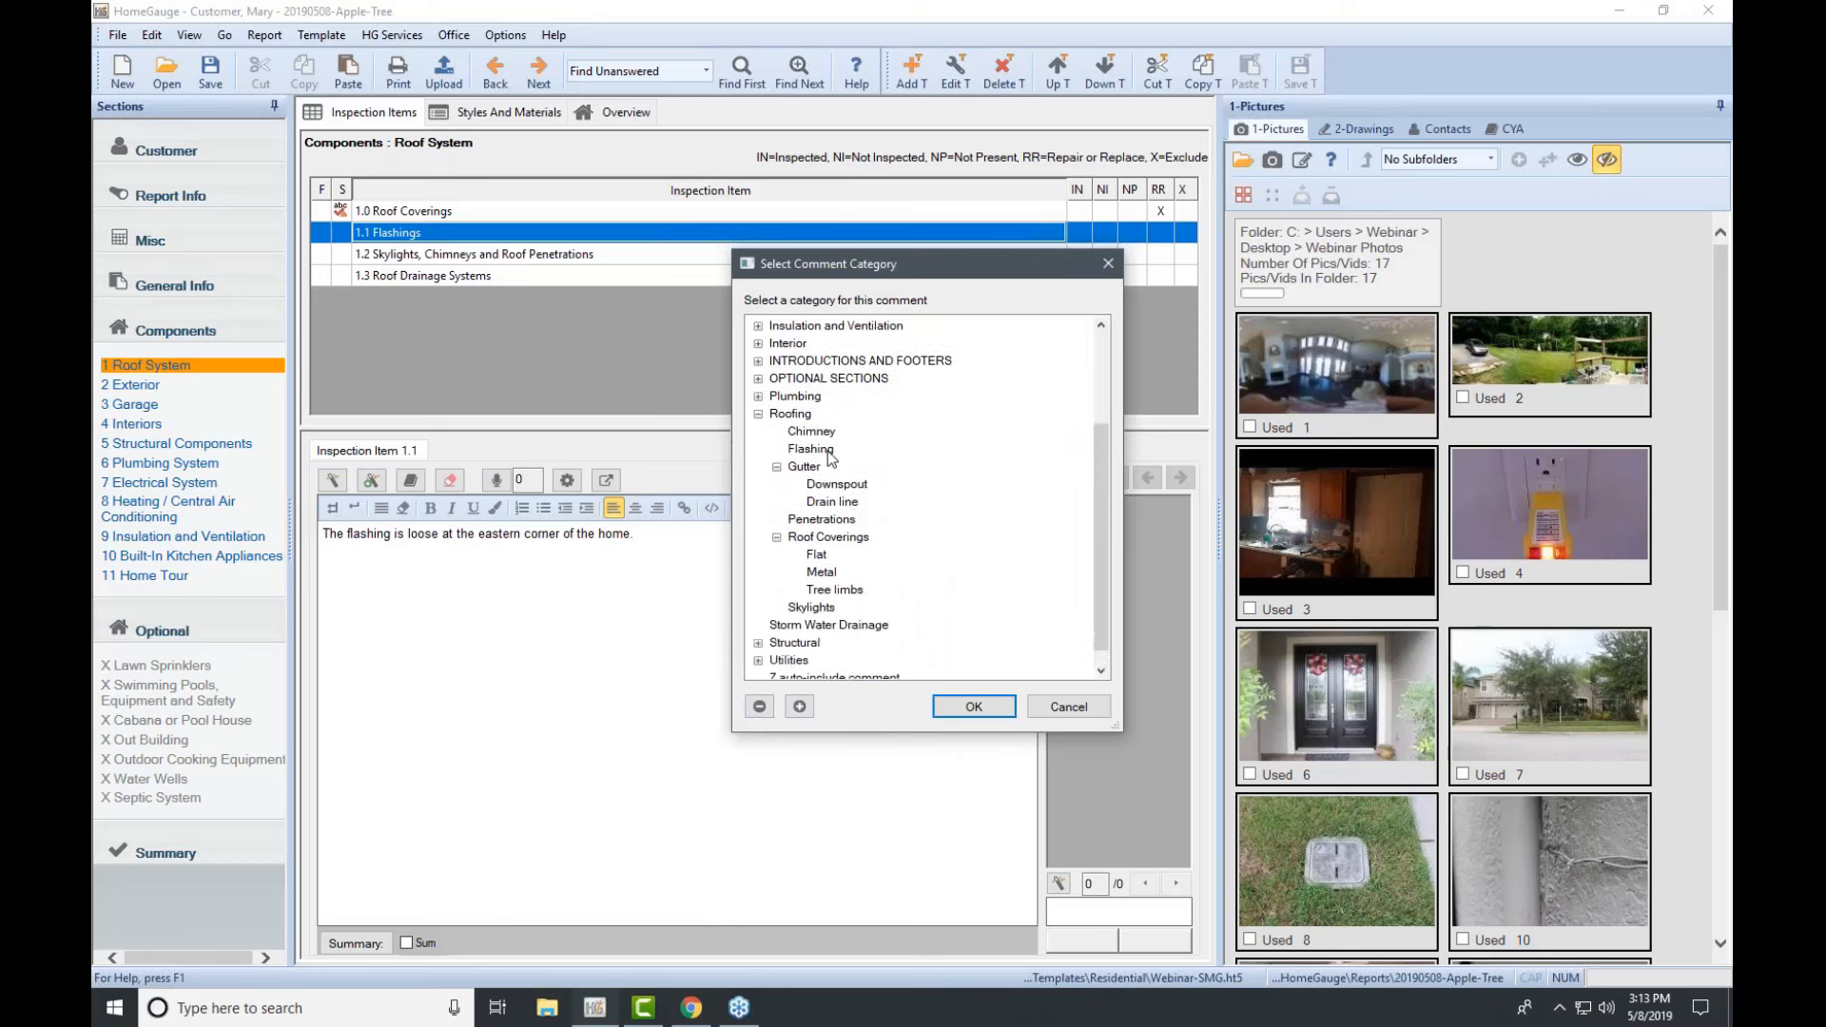
click(829, 458)
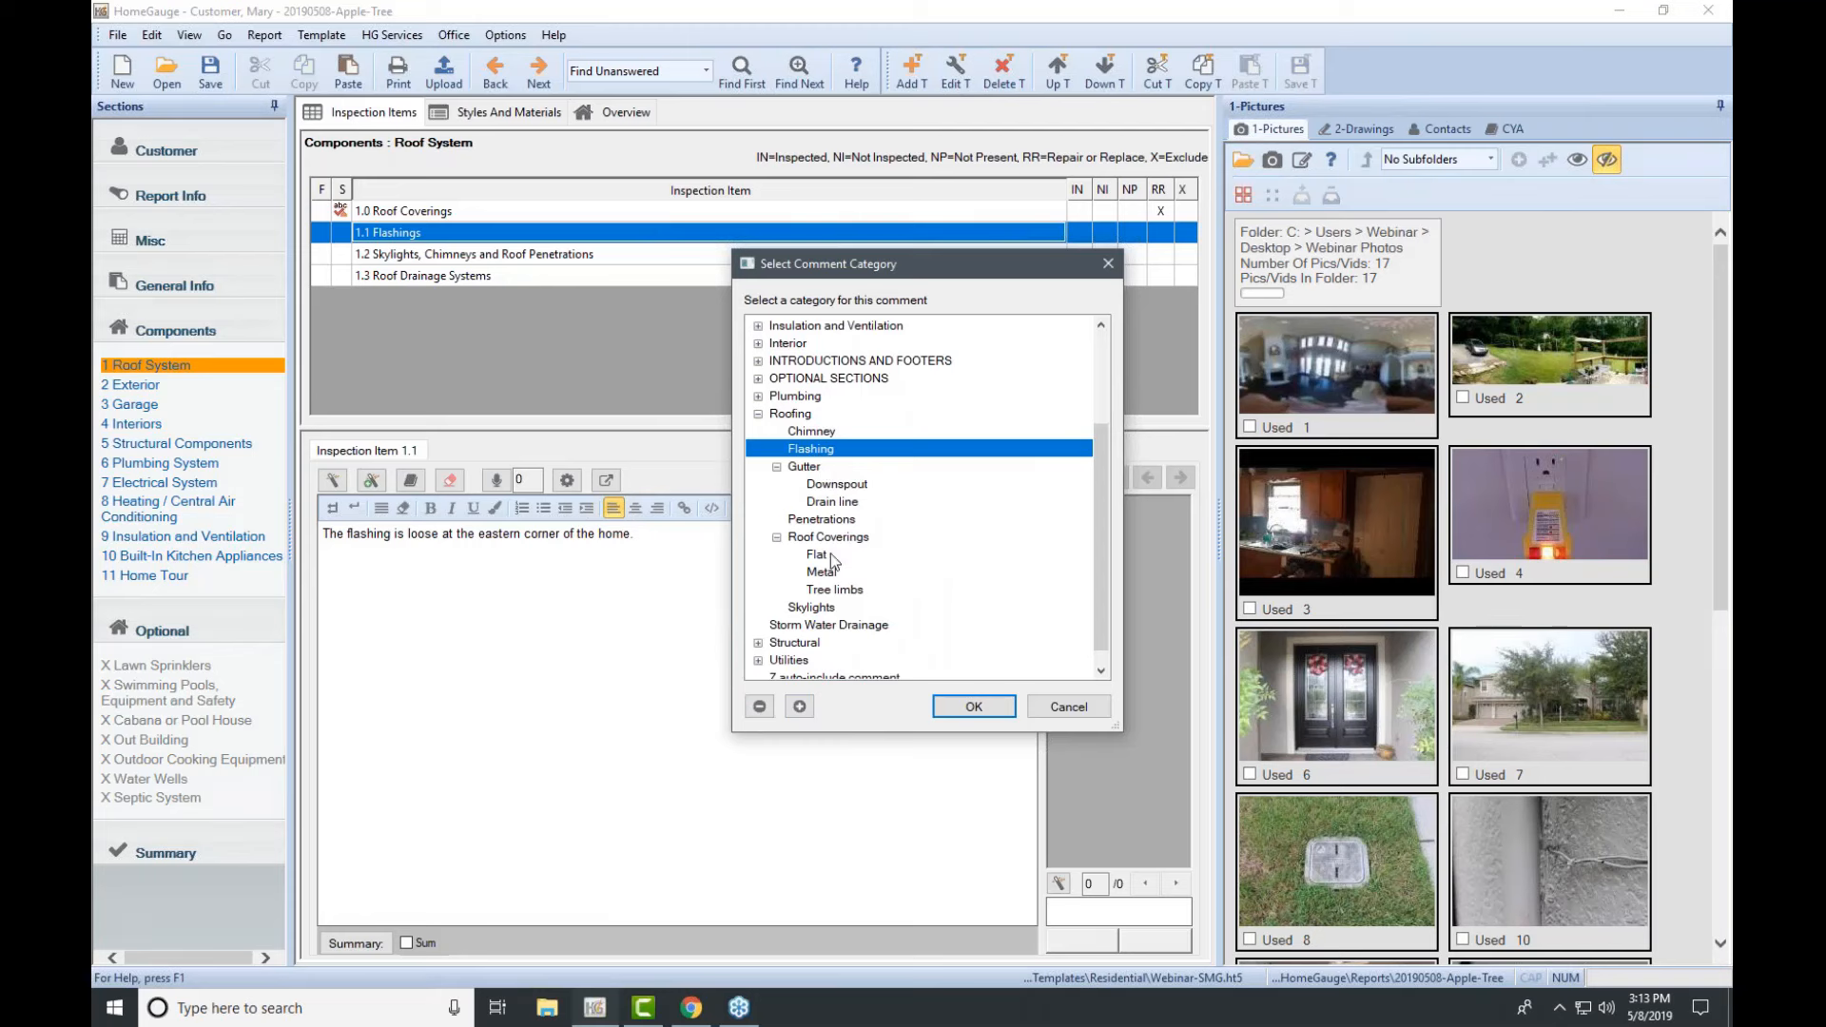
click(978, 711)
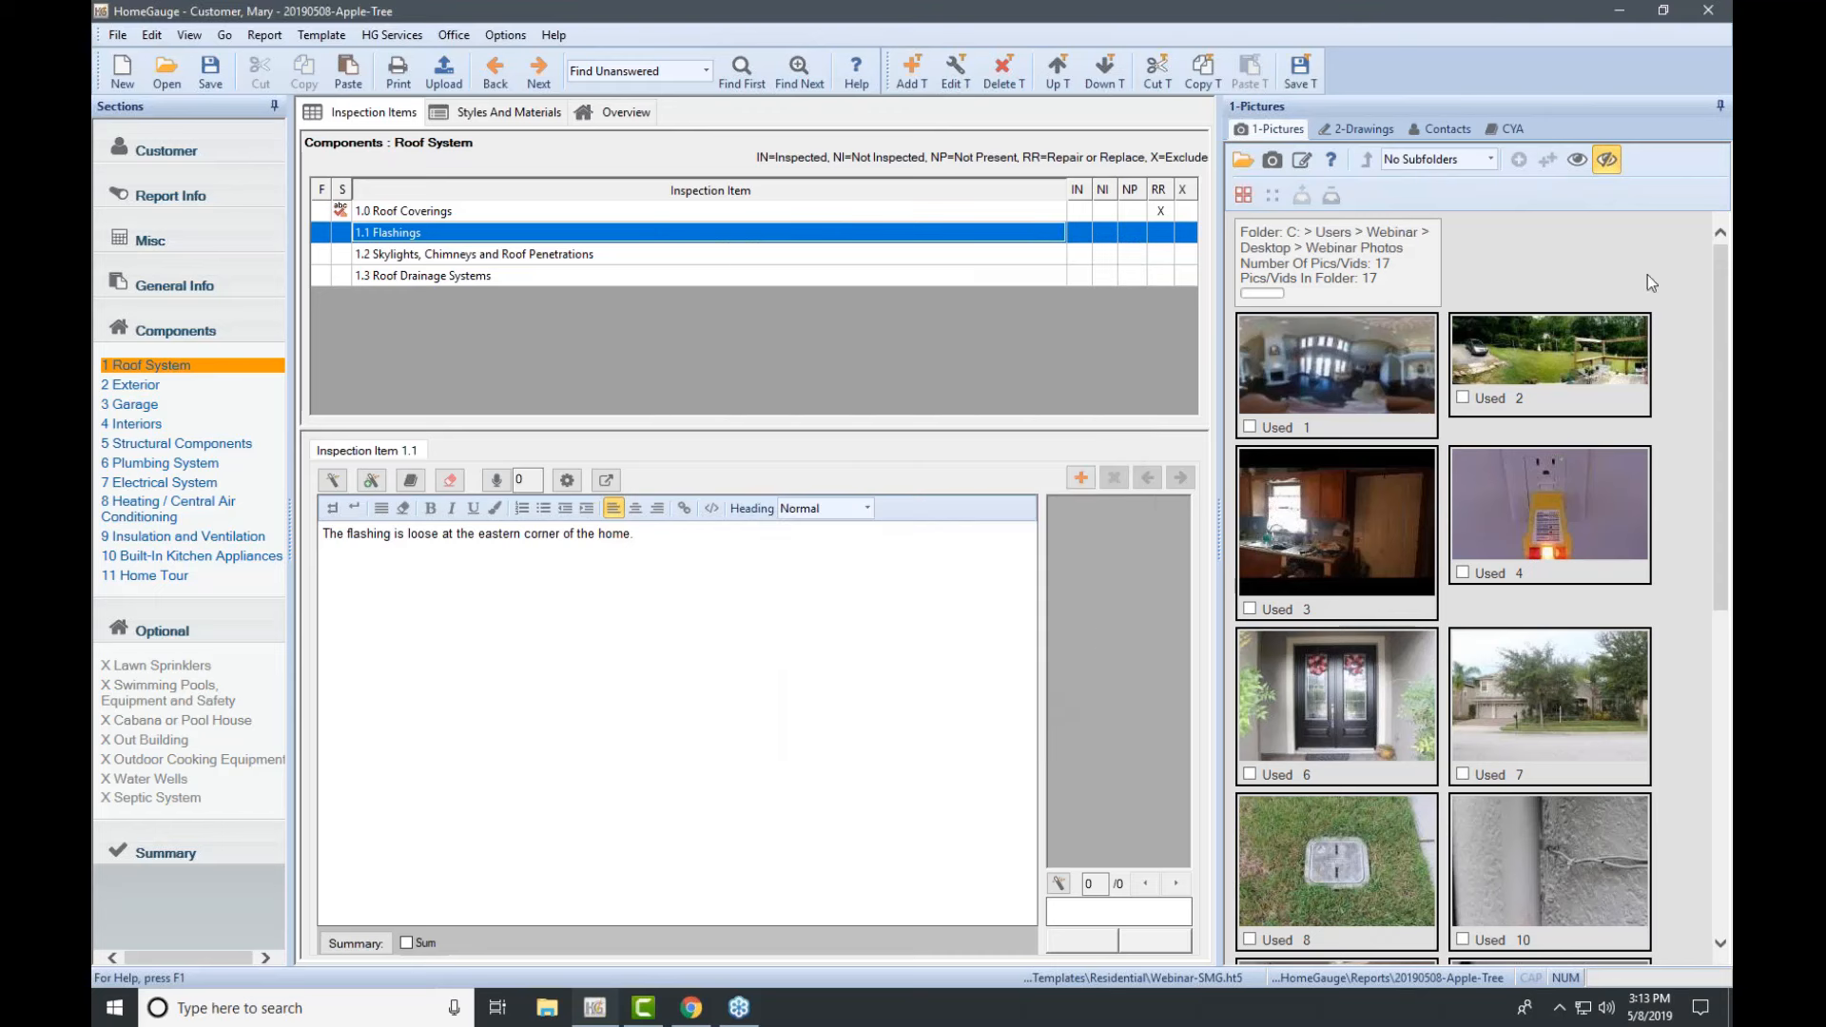
Step: Save the comment to the template, then replace the Flashings text with the saved Loose Flashing comment
click(1692, 298)
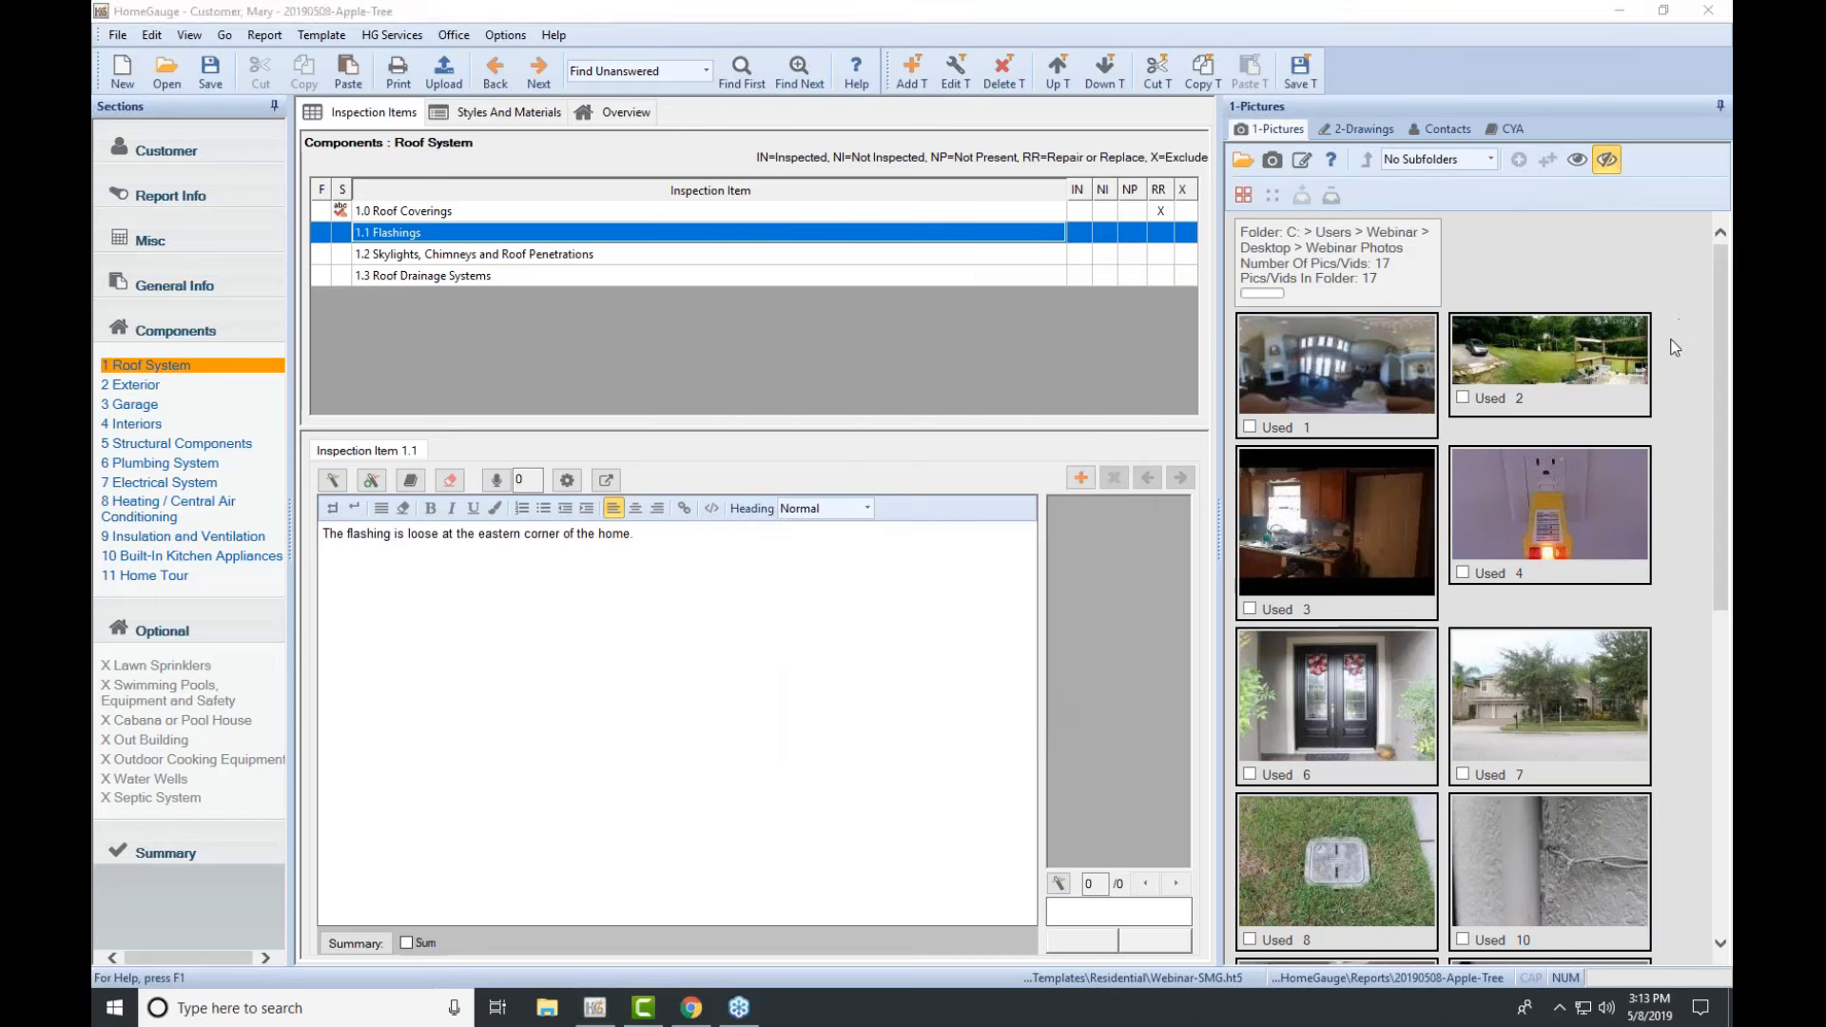
click(1299, 69)
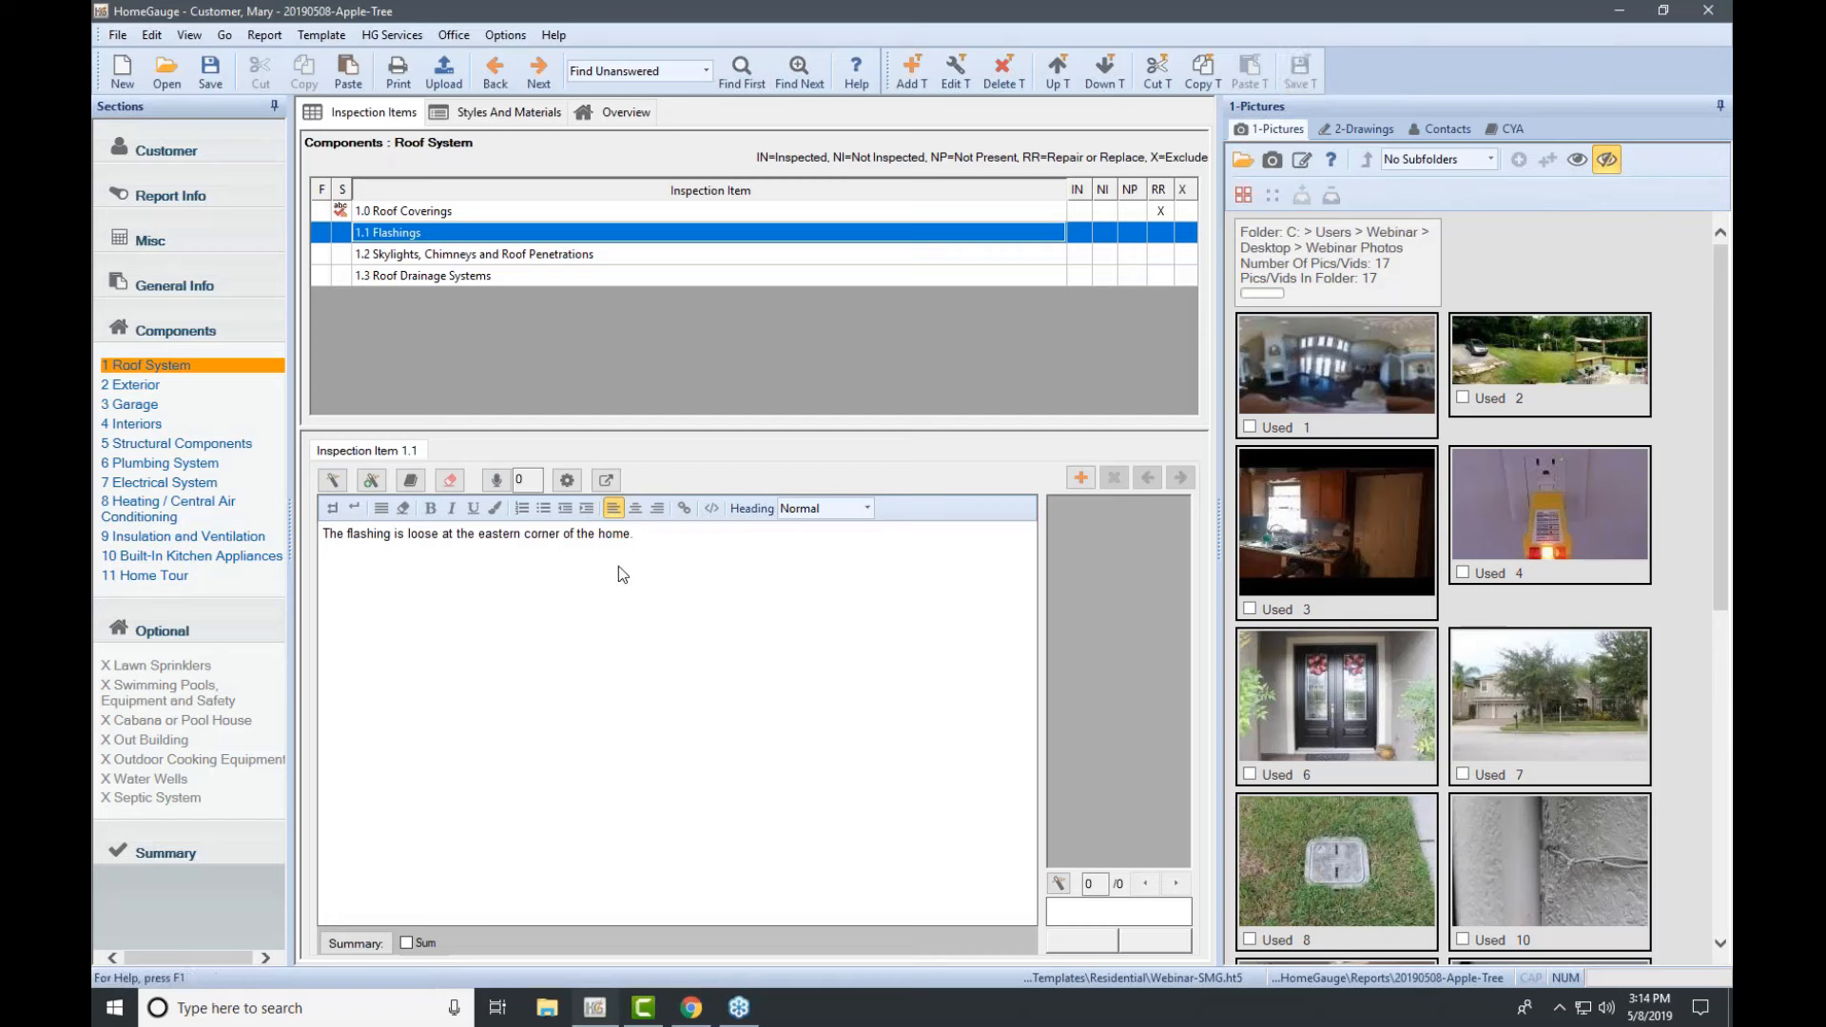
click(453, 481)
click(955, 545)
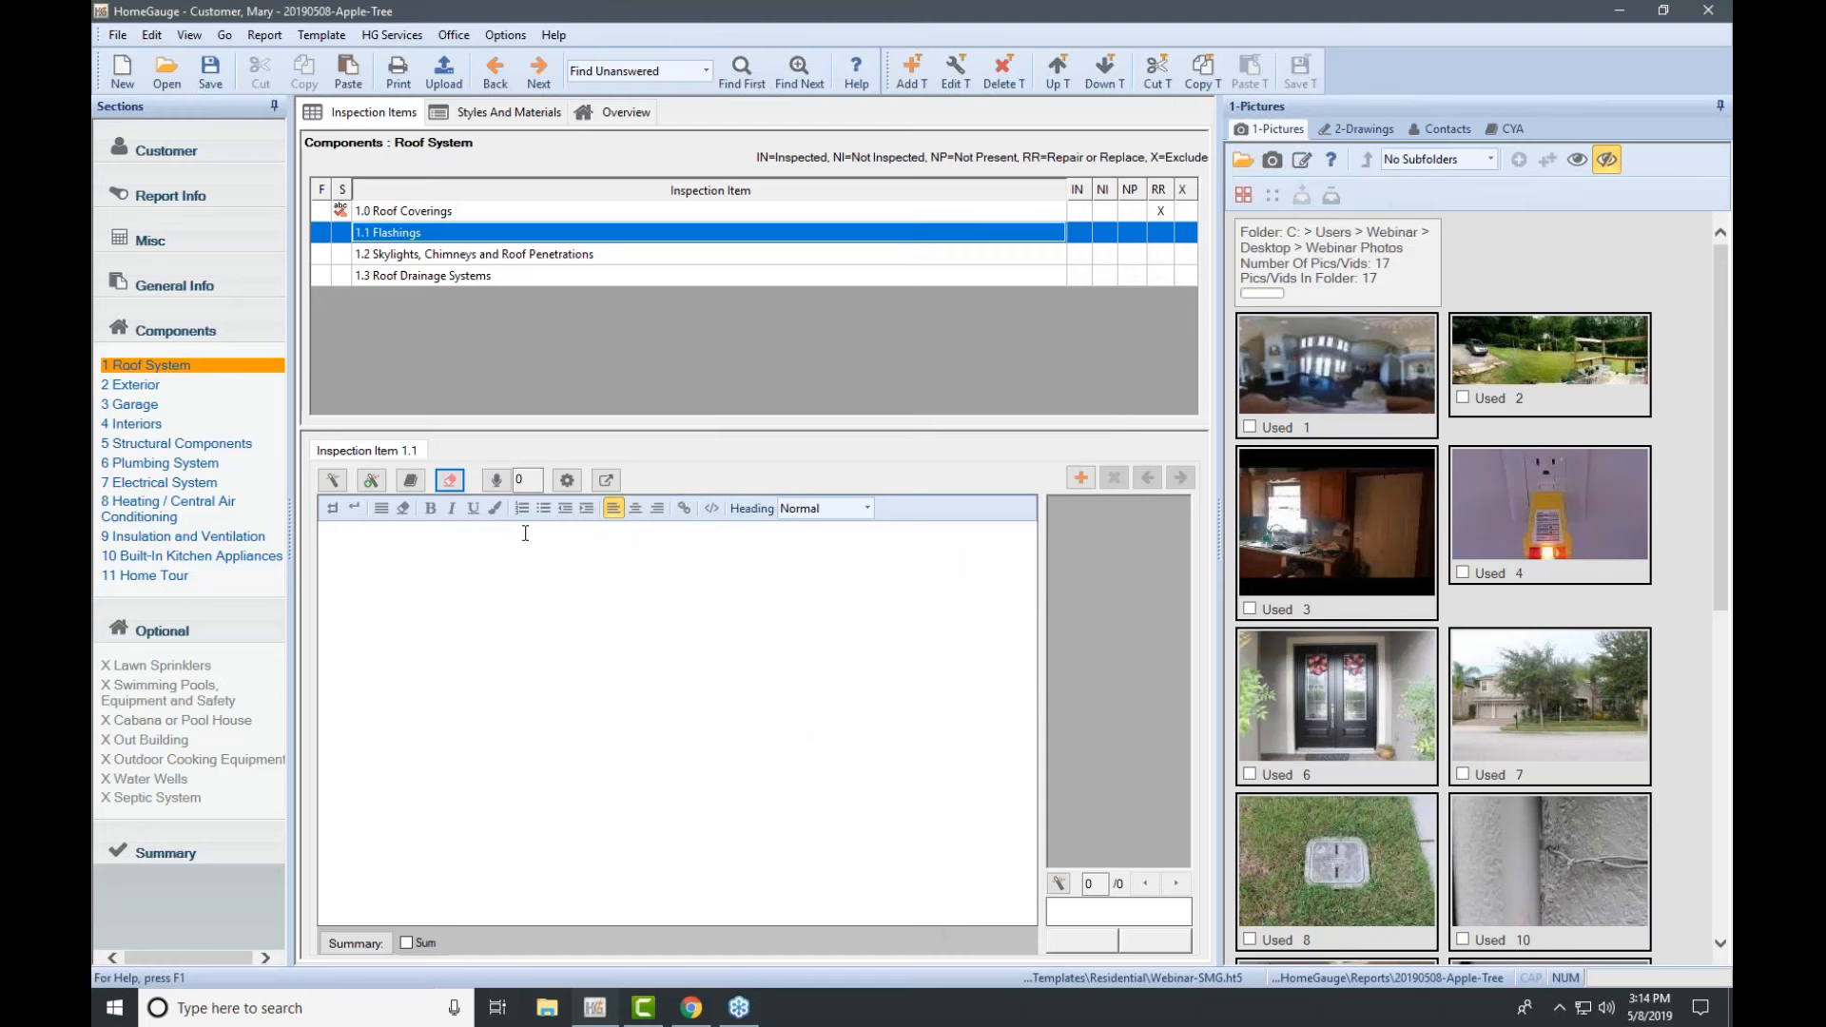
double_click(512, 233)
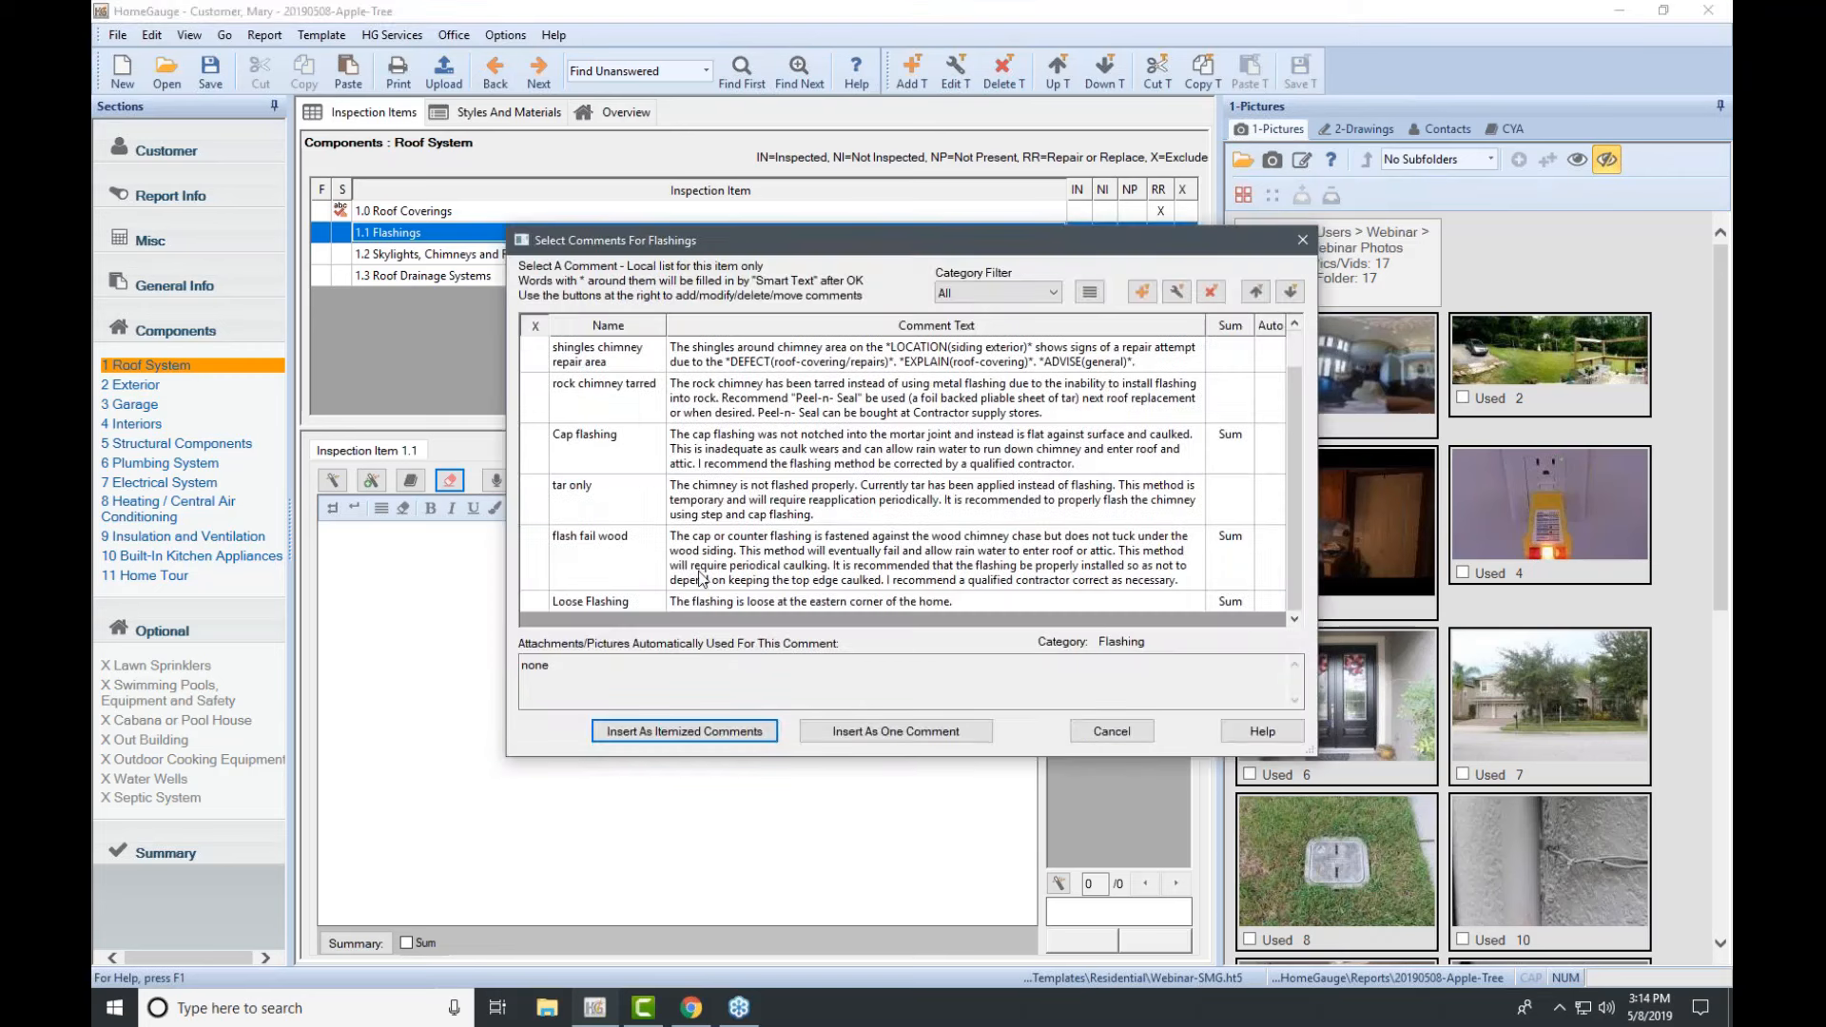
click(719, 604)
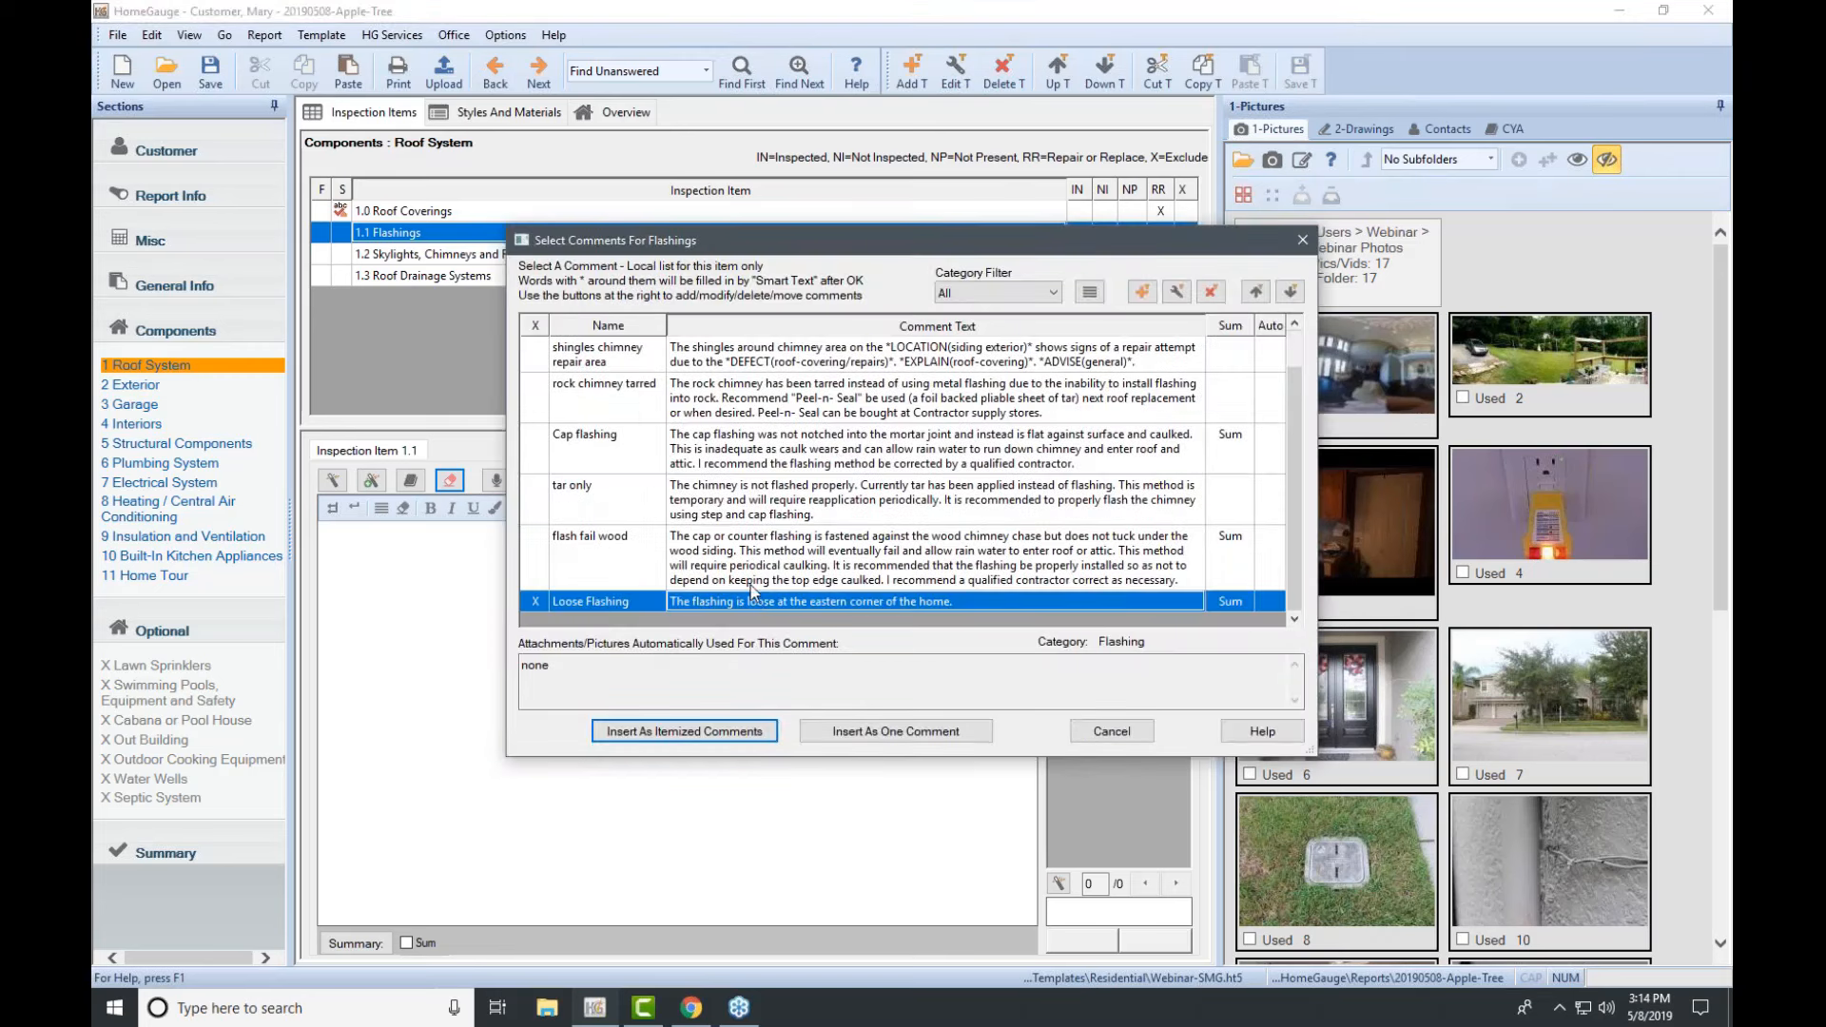
click(896, 730)
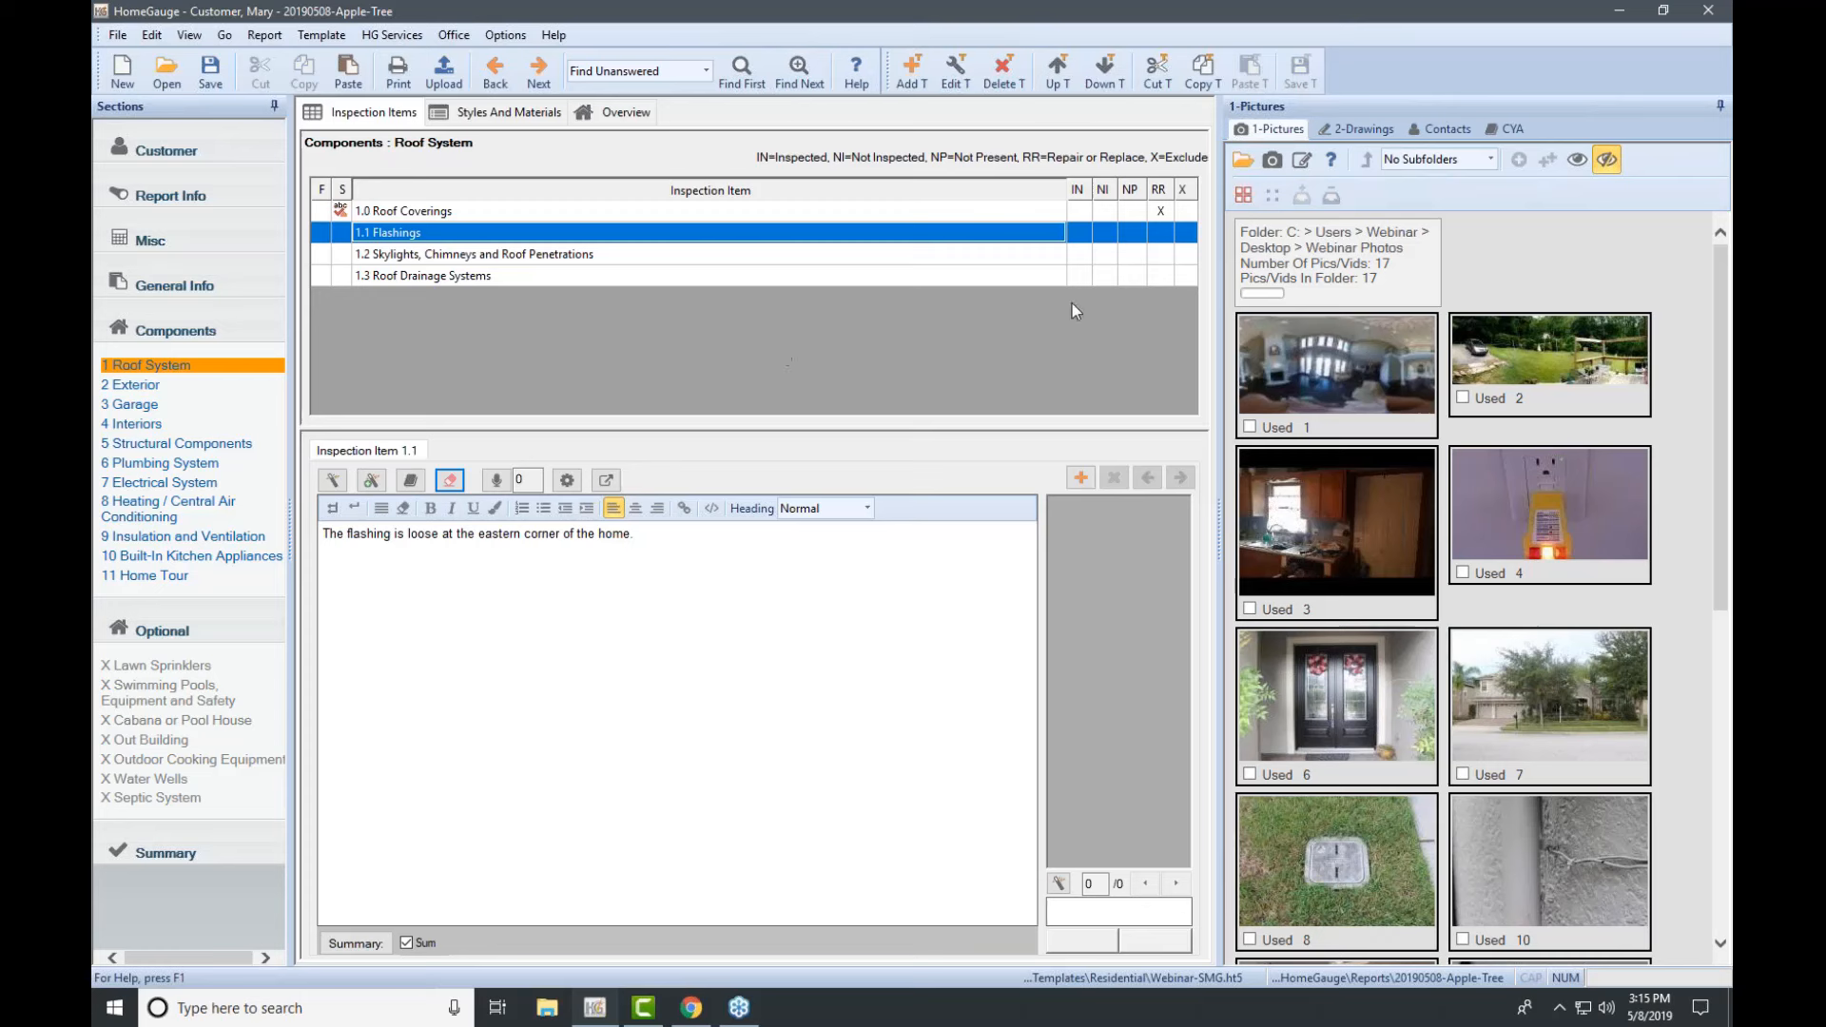
Step: Mark 1.0 Roof Coverings and 1.1 Flashings as RR, and 1.2 Skylights and 1.3 Roof Drainage as IN
click(1161, 233)
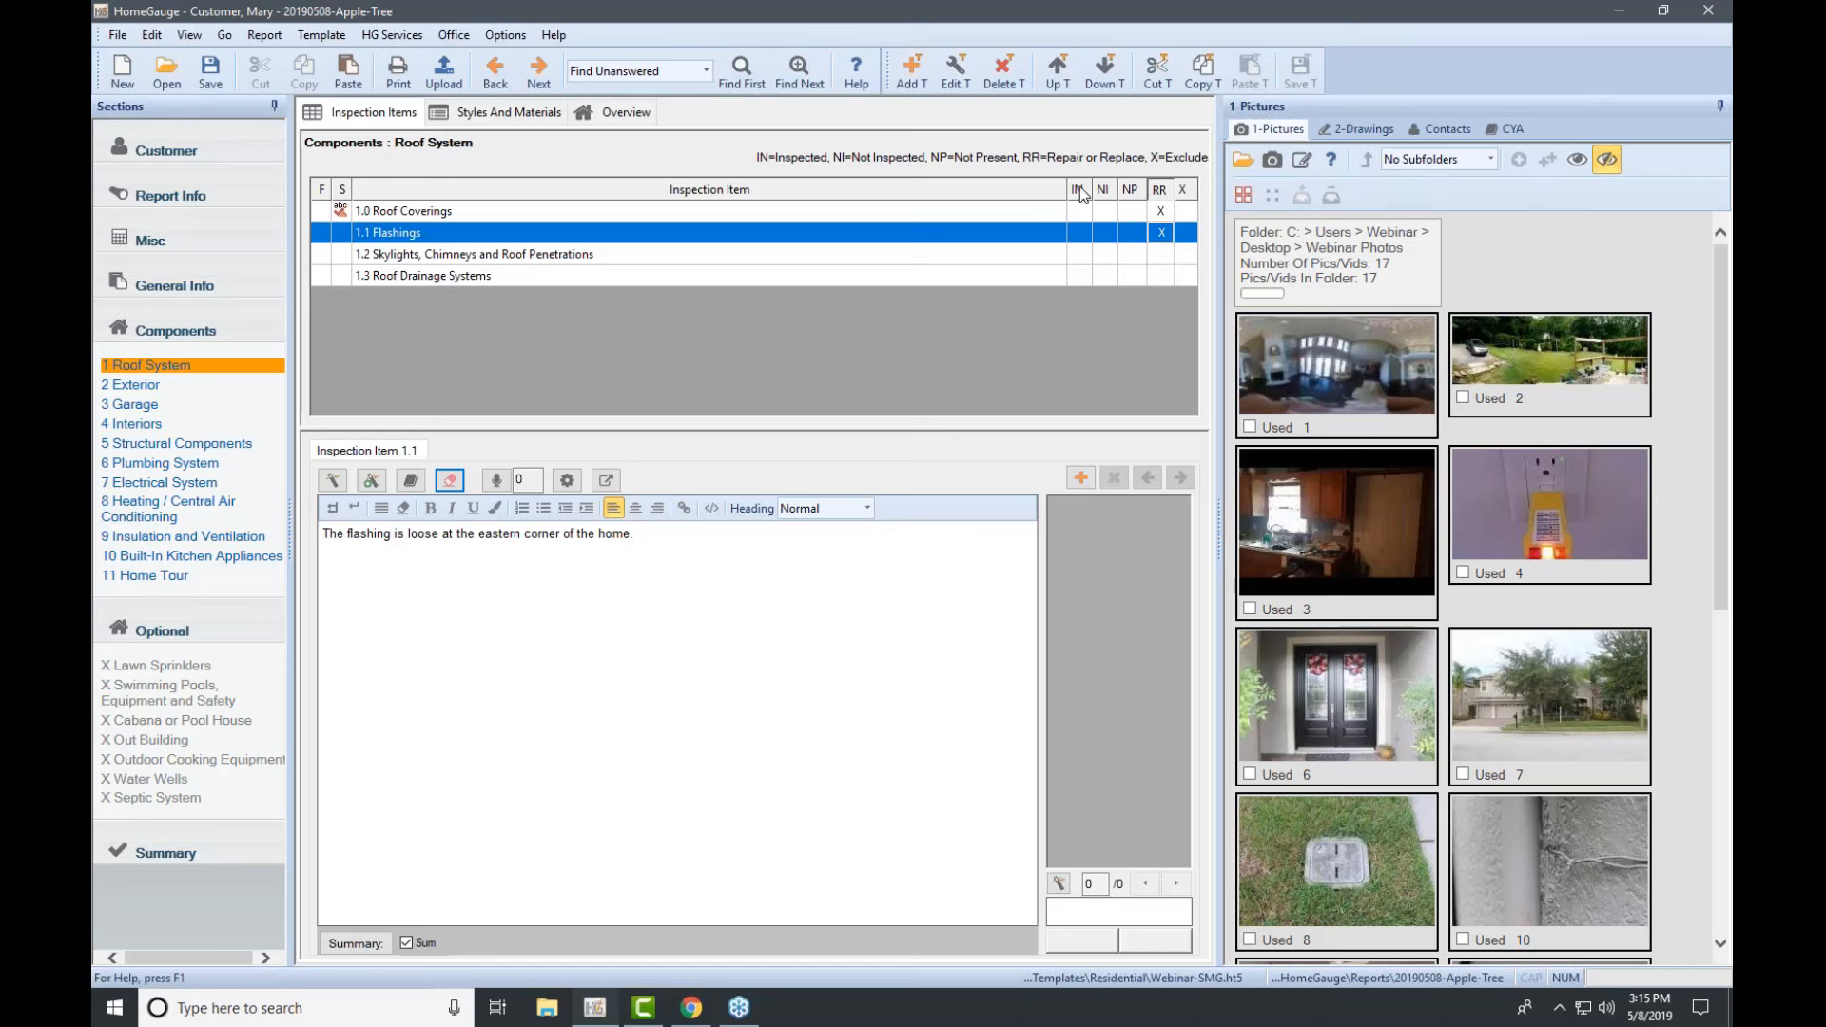
click(1700, 292)
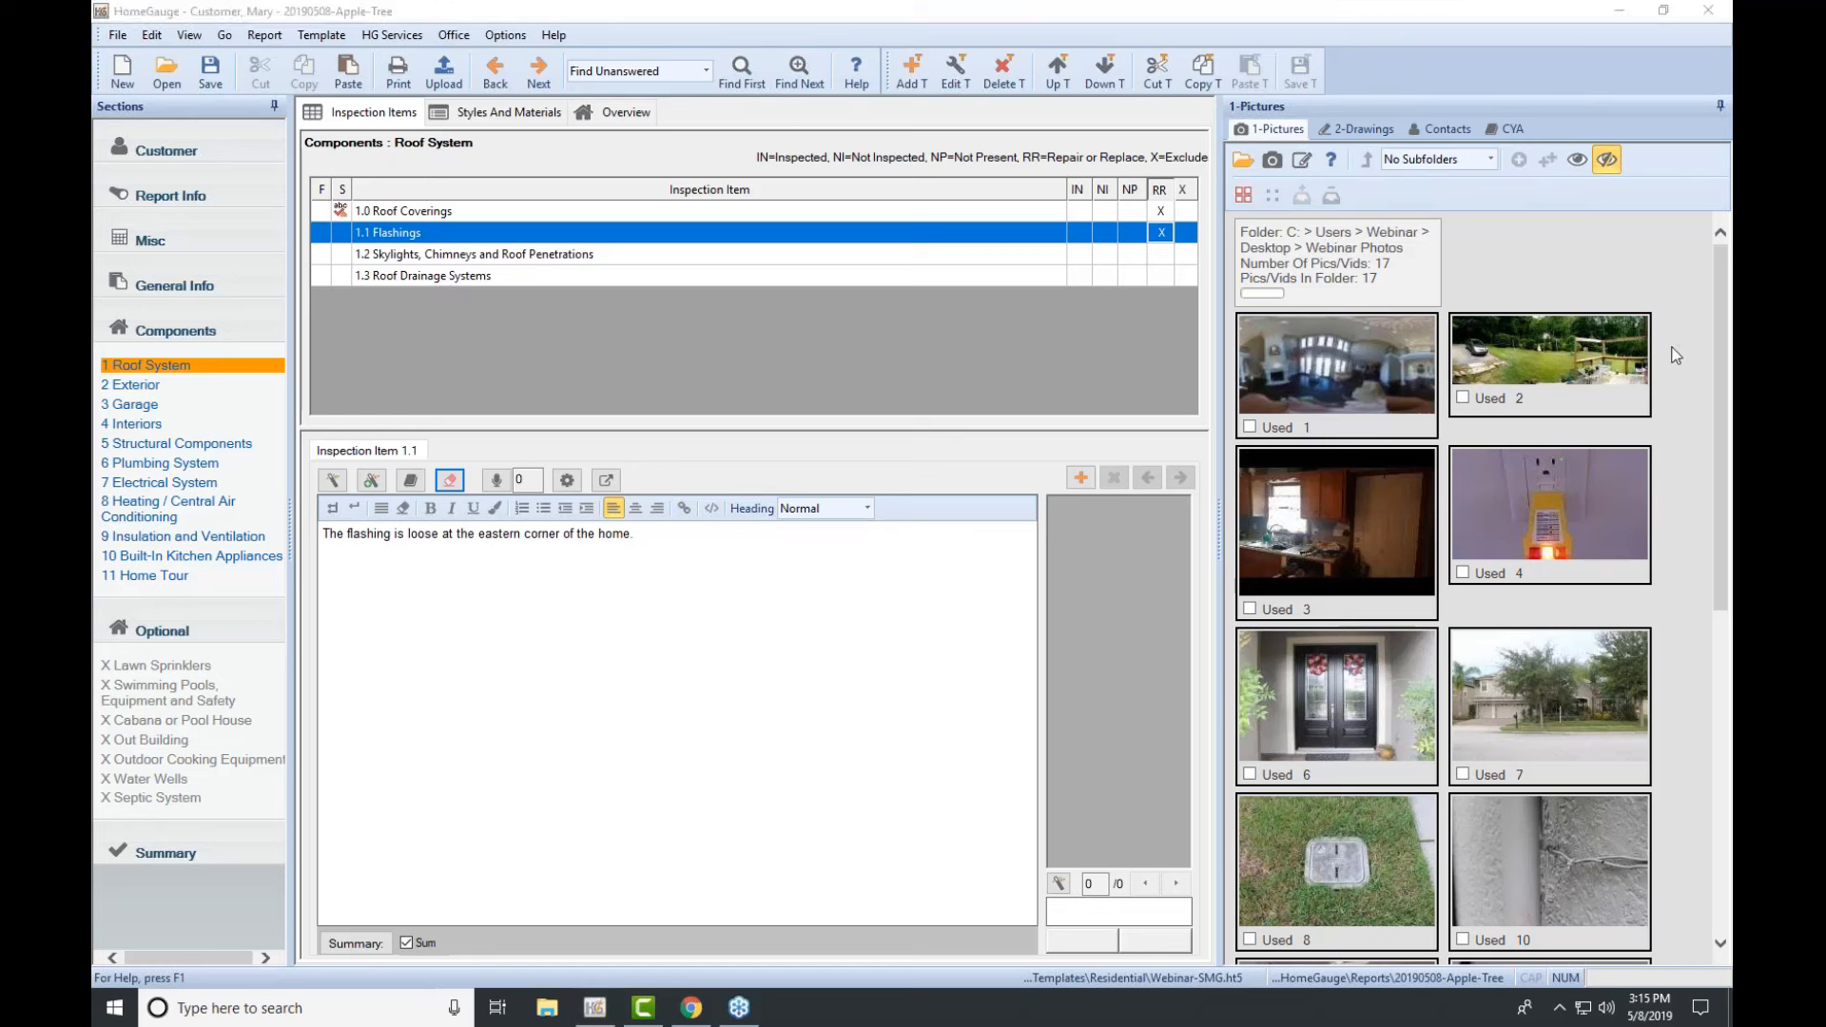
click(1078, 189)
click(1077, 188)
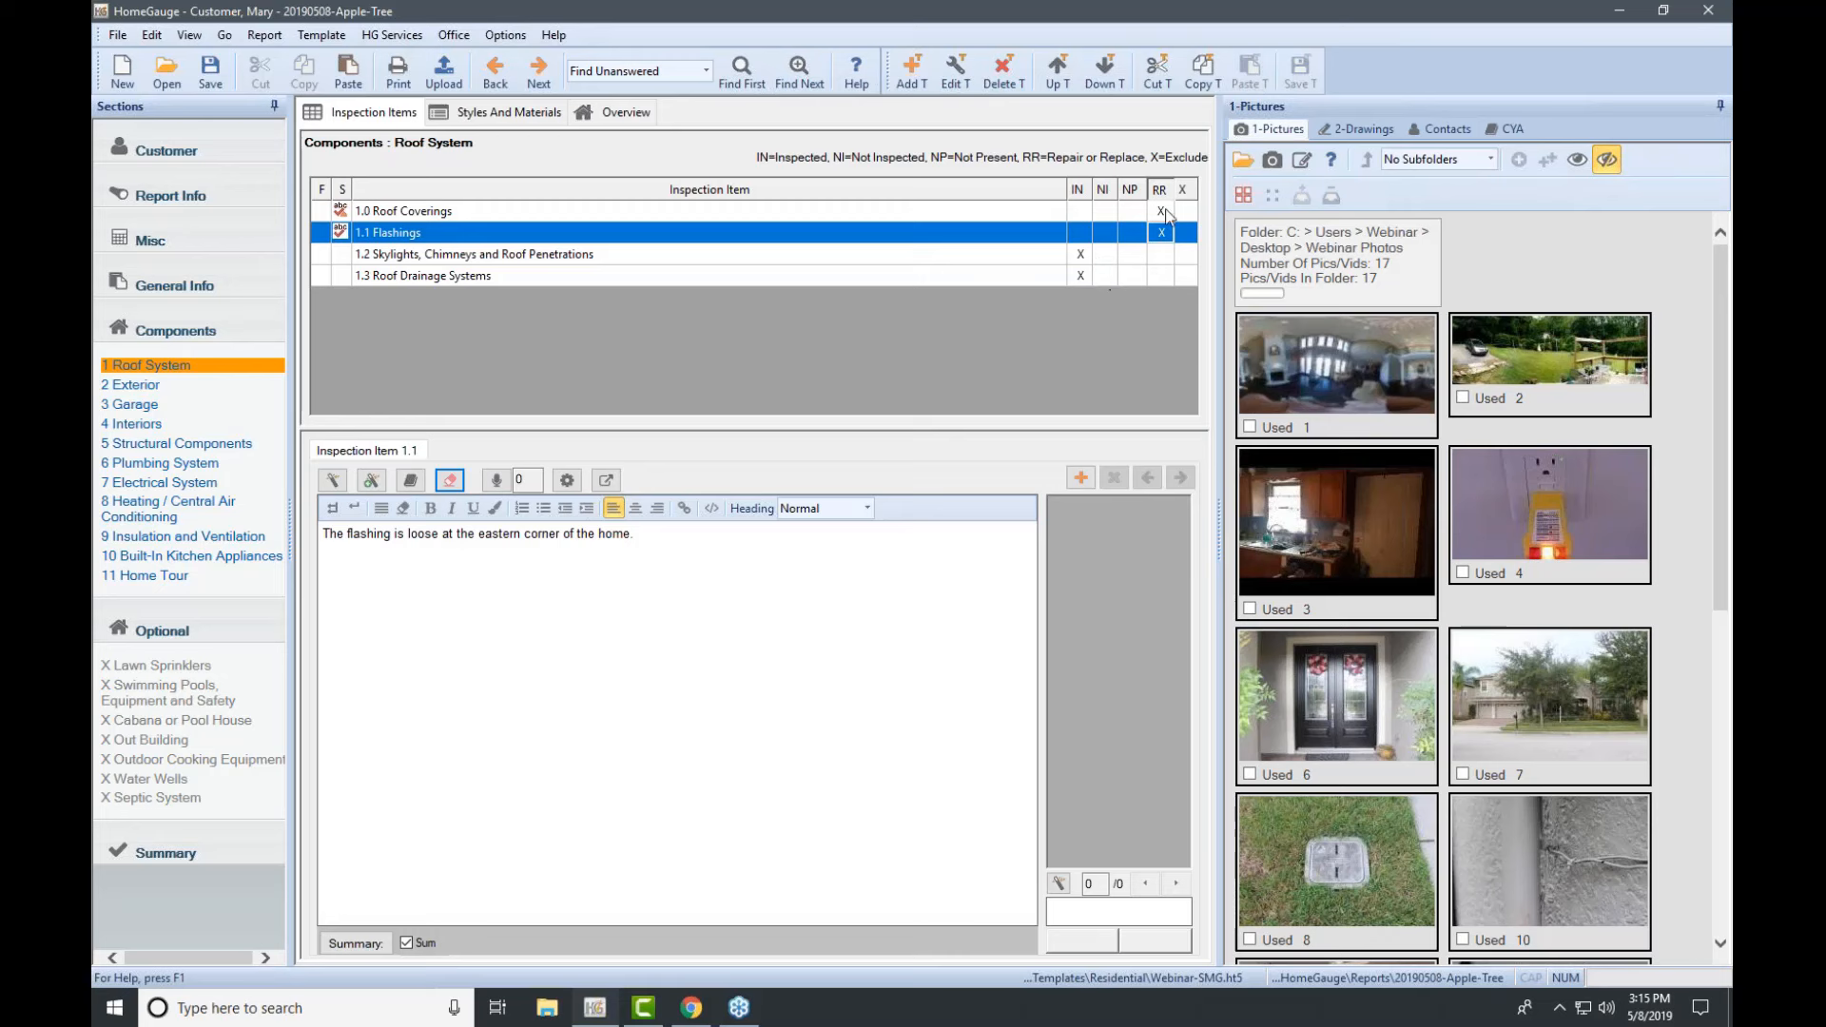
click(1161, 210)
click(1162, 233)
click(518, 112)
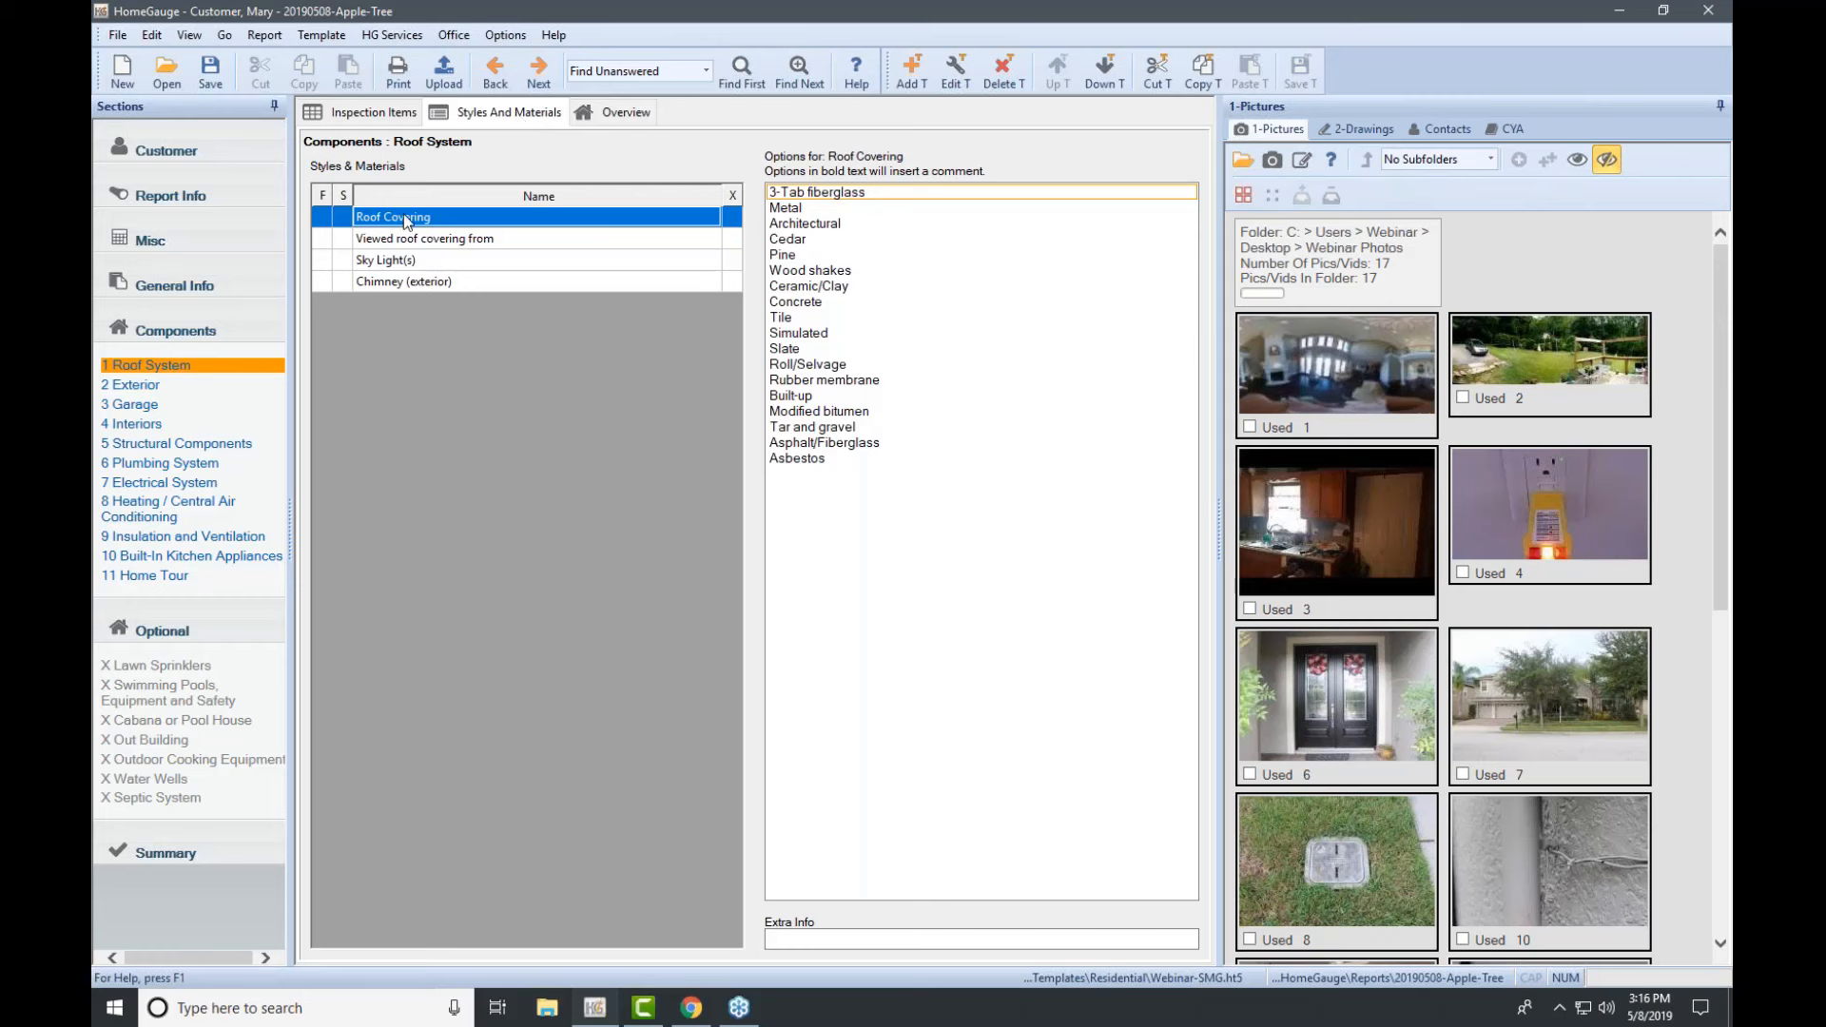
Step: Mark the roof covering as 3-Tab fiberglass and Metal, then review the viewing-method and skylight options
click(801, 195)
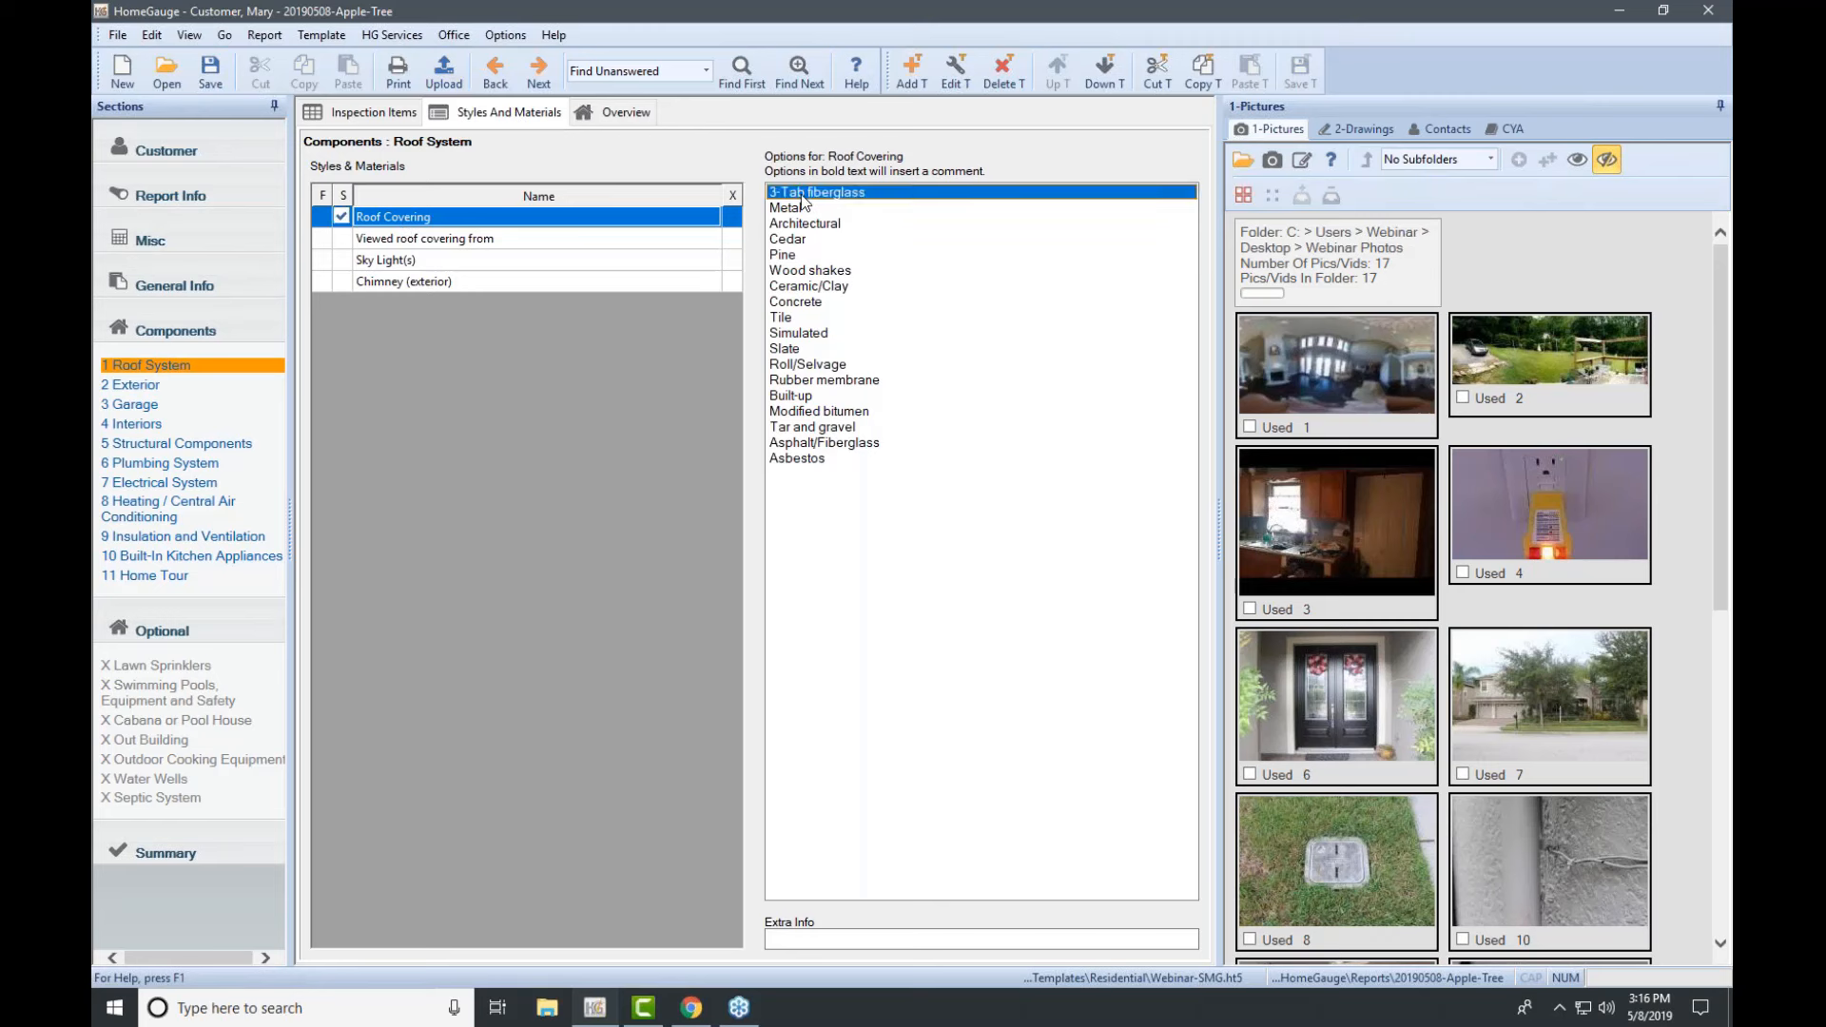
click(801, 209)
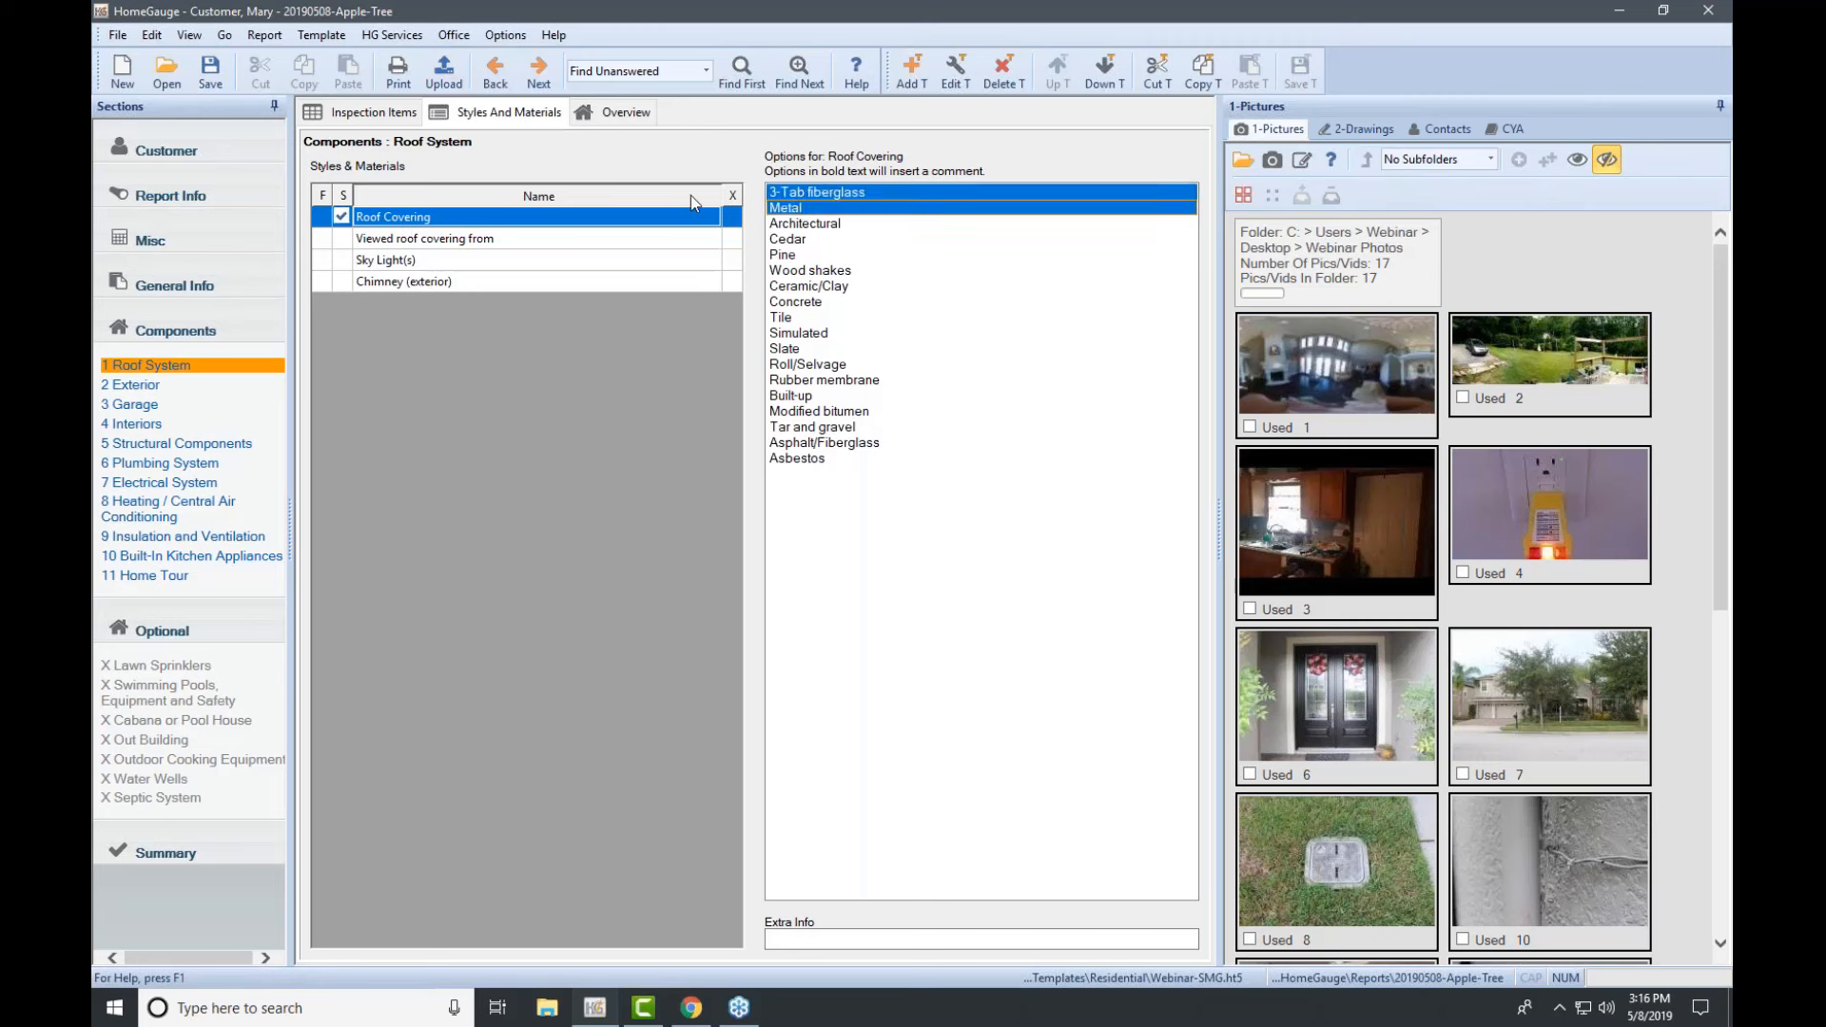
click(438, 239)
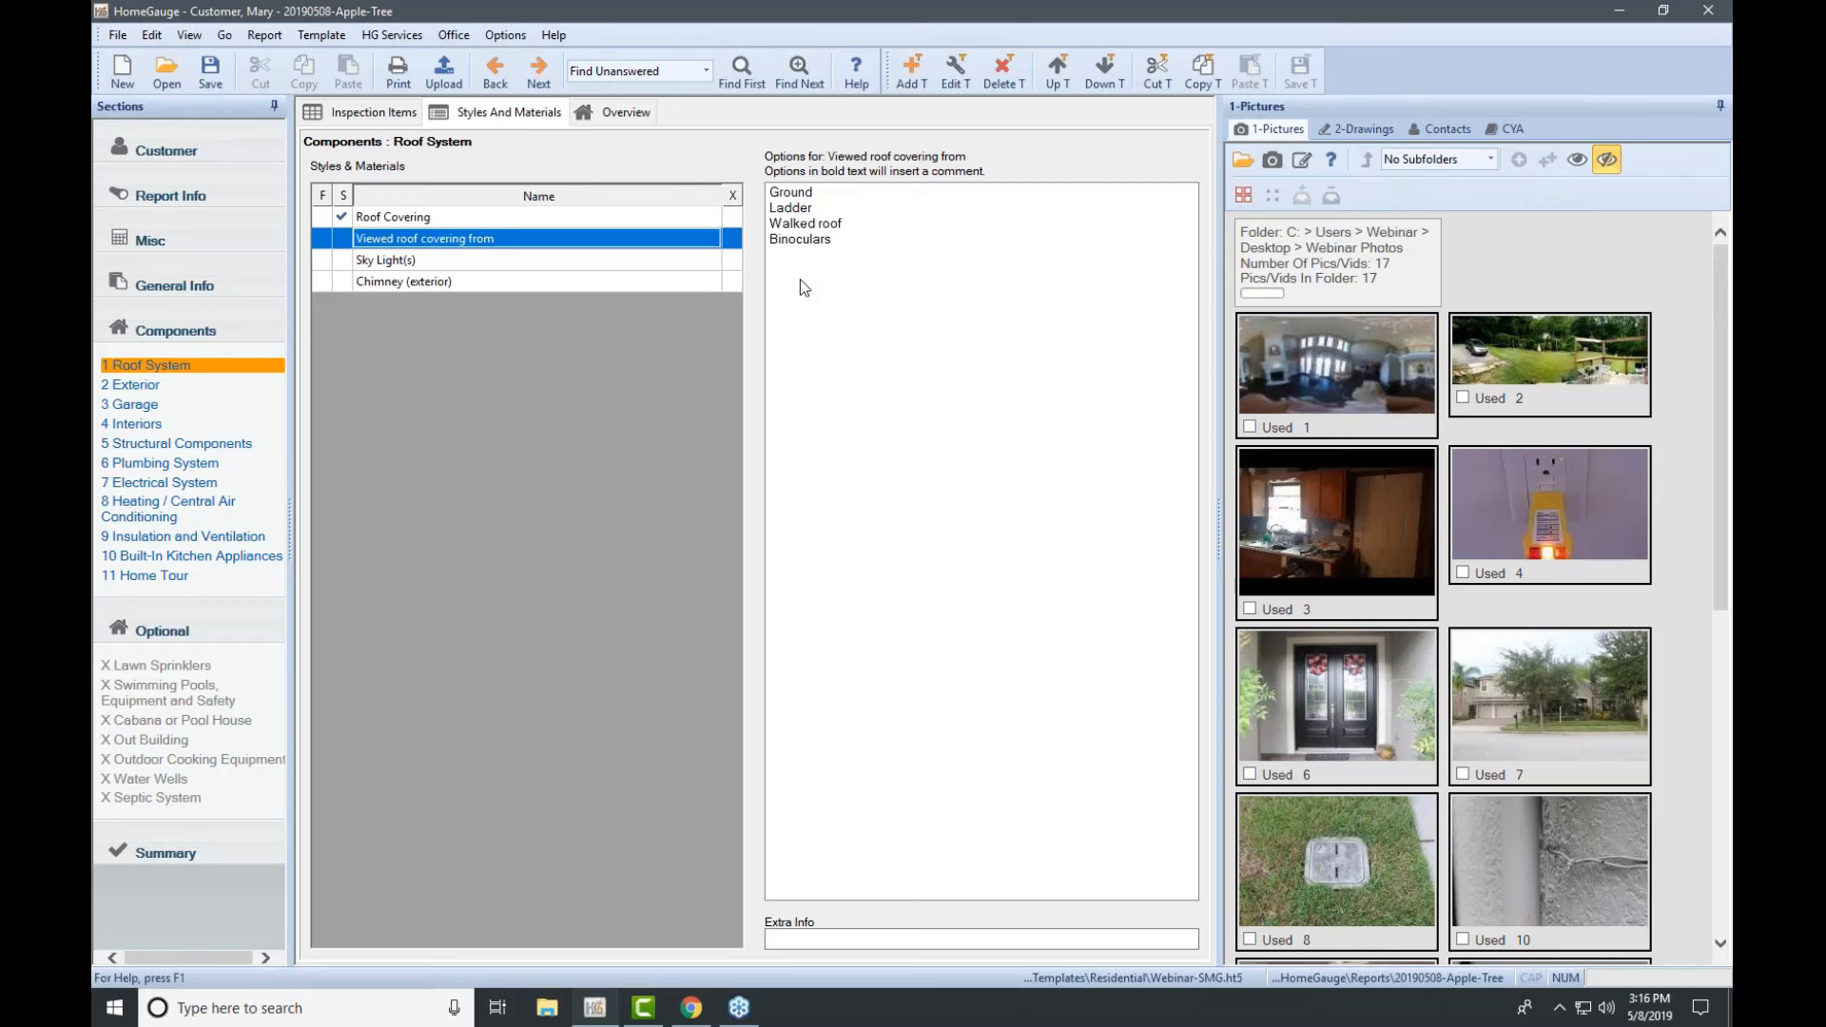
click(413, 262)
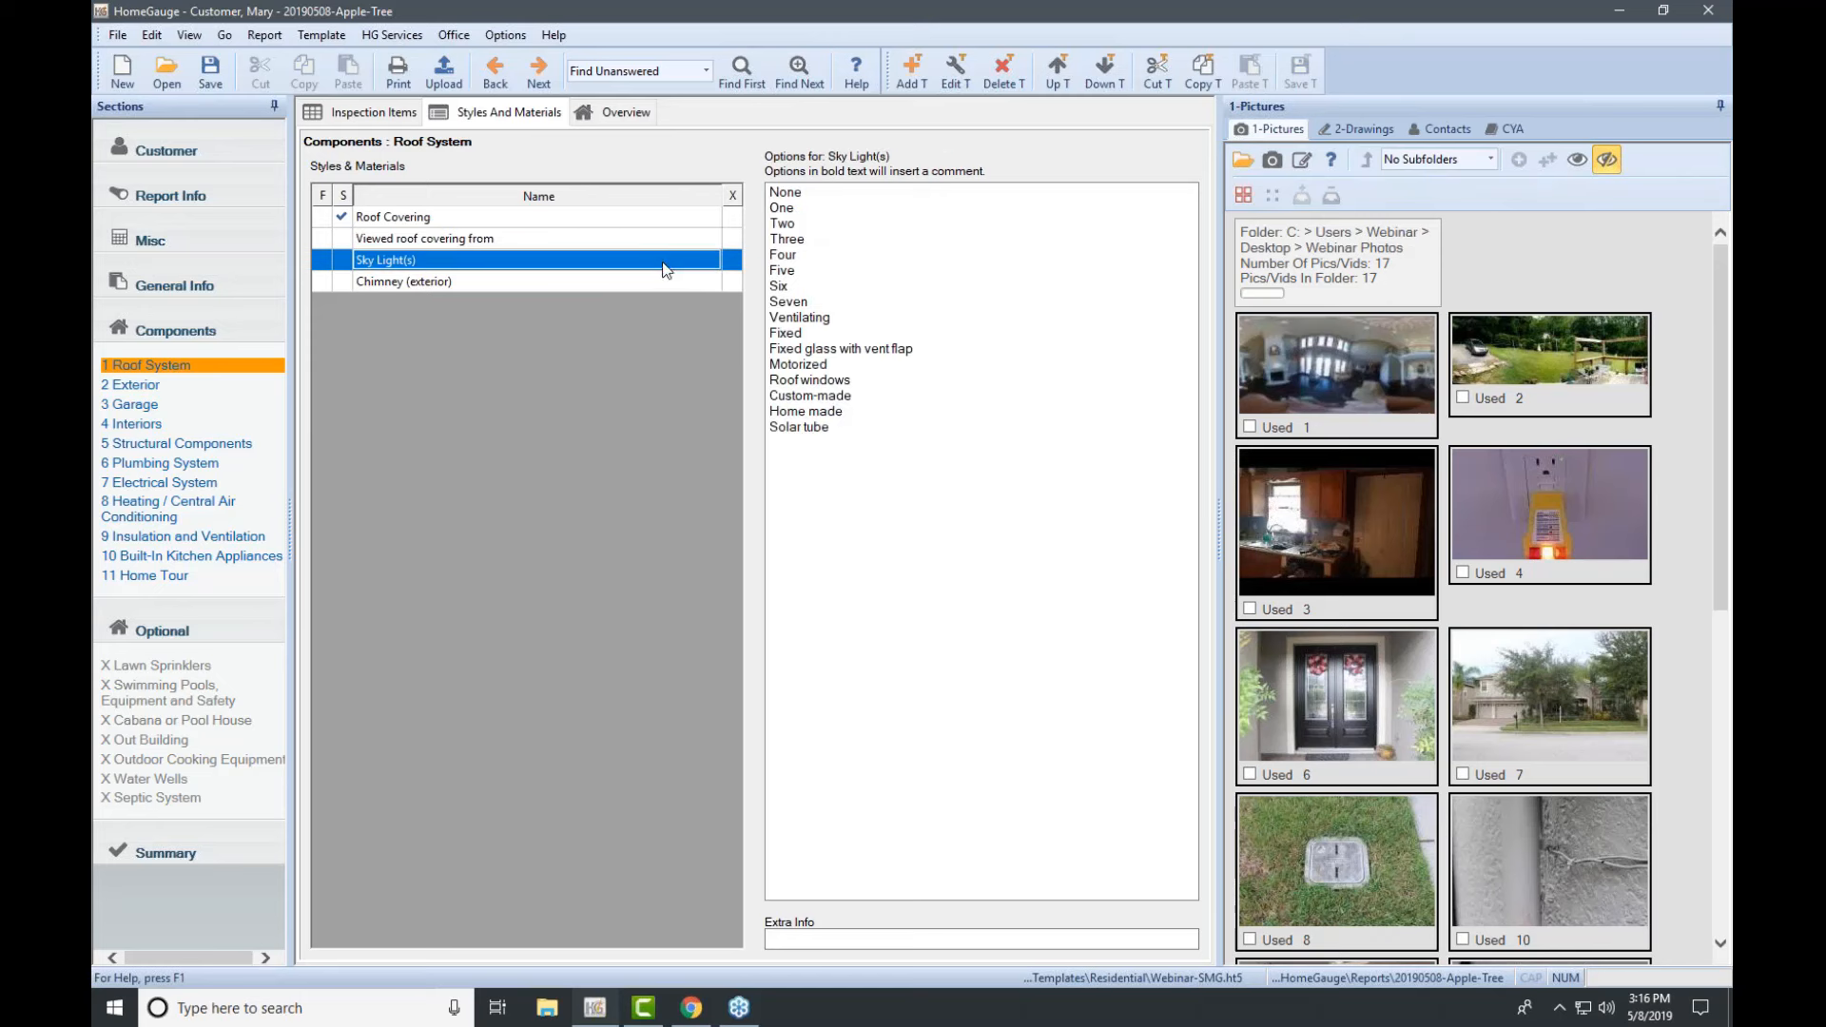
click(508, 240)
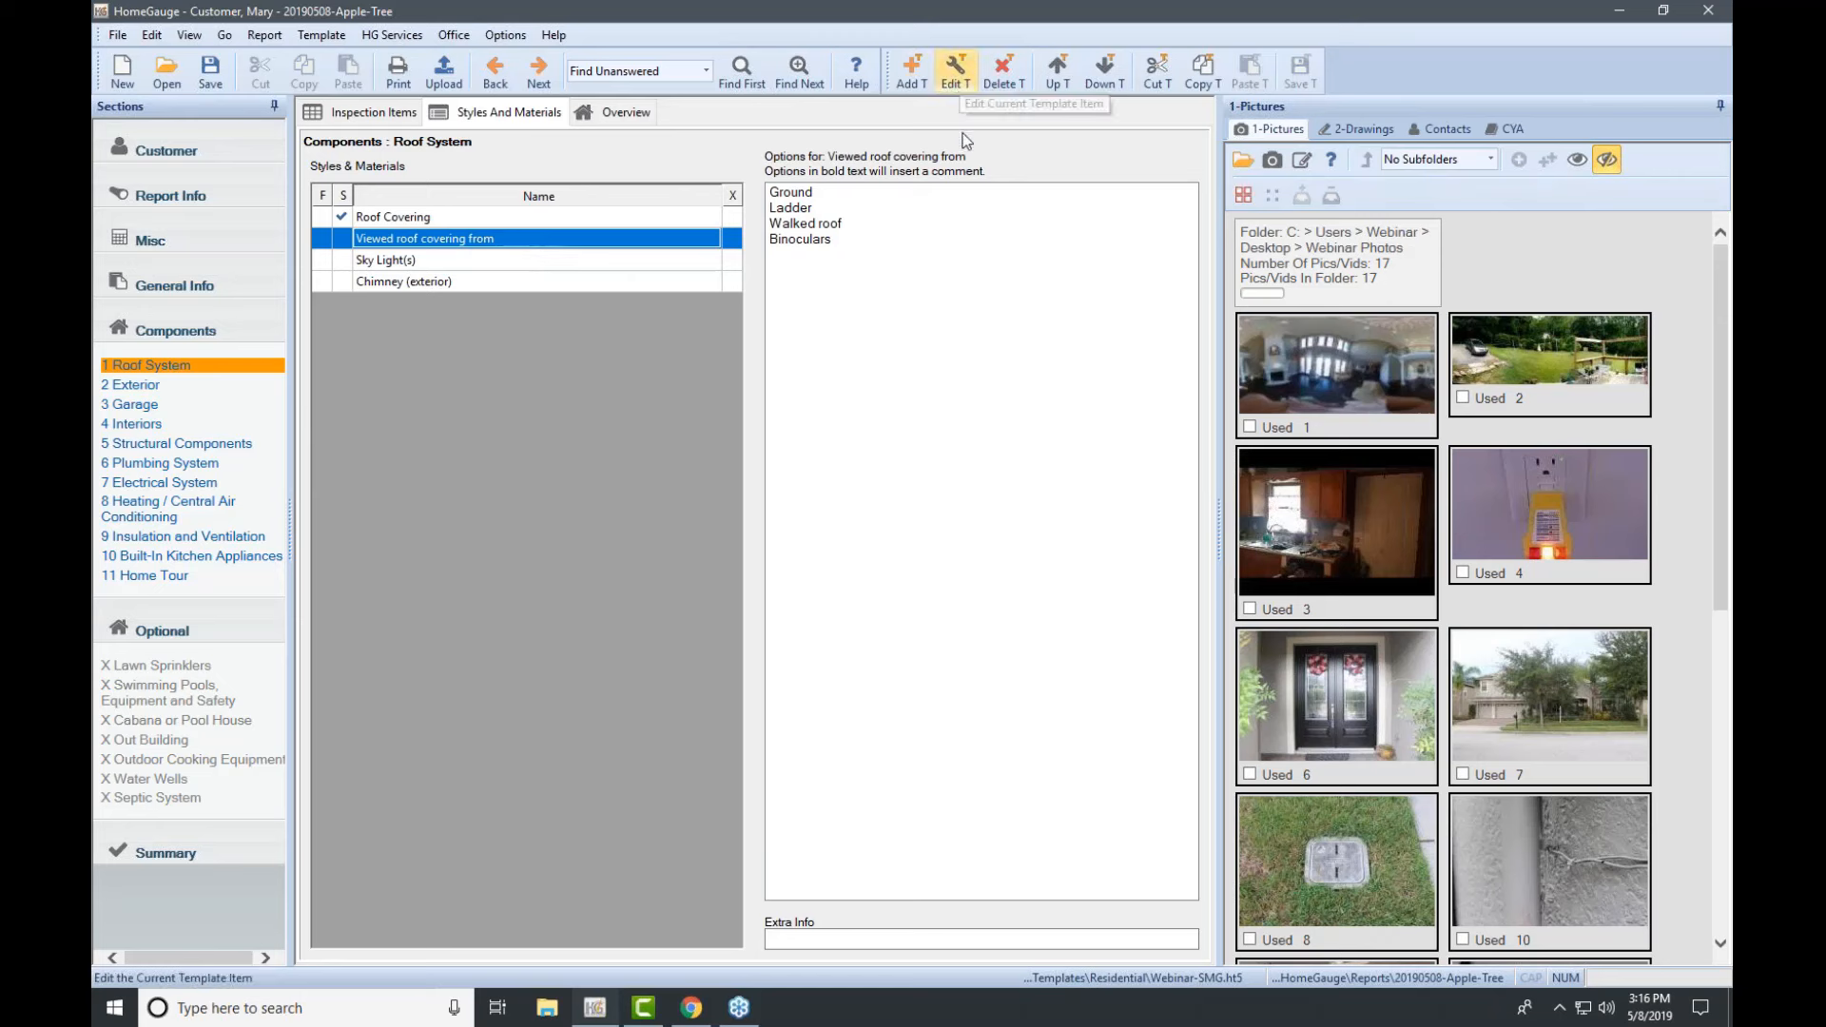
click(953, 76)
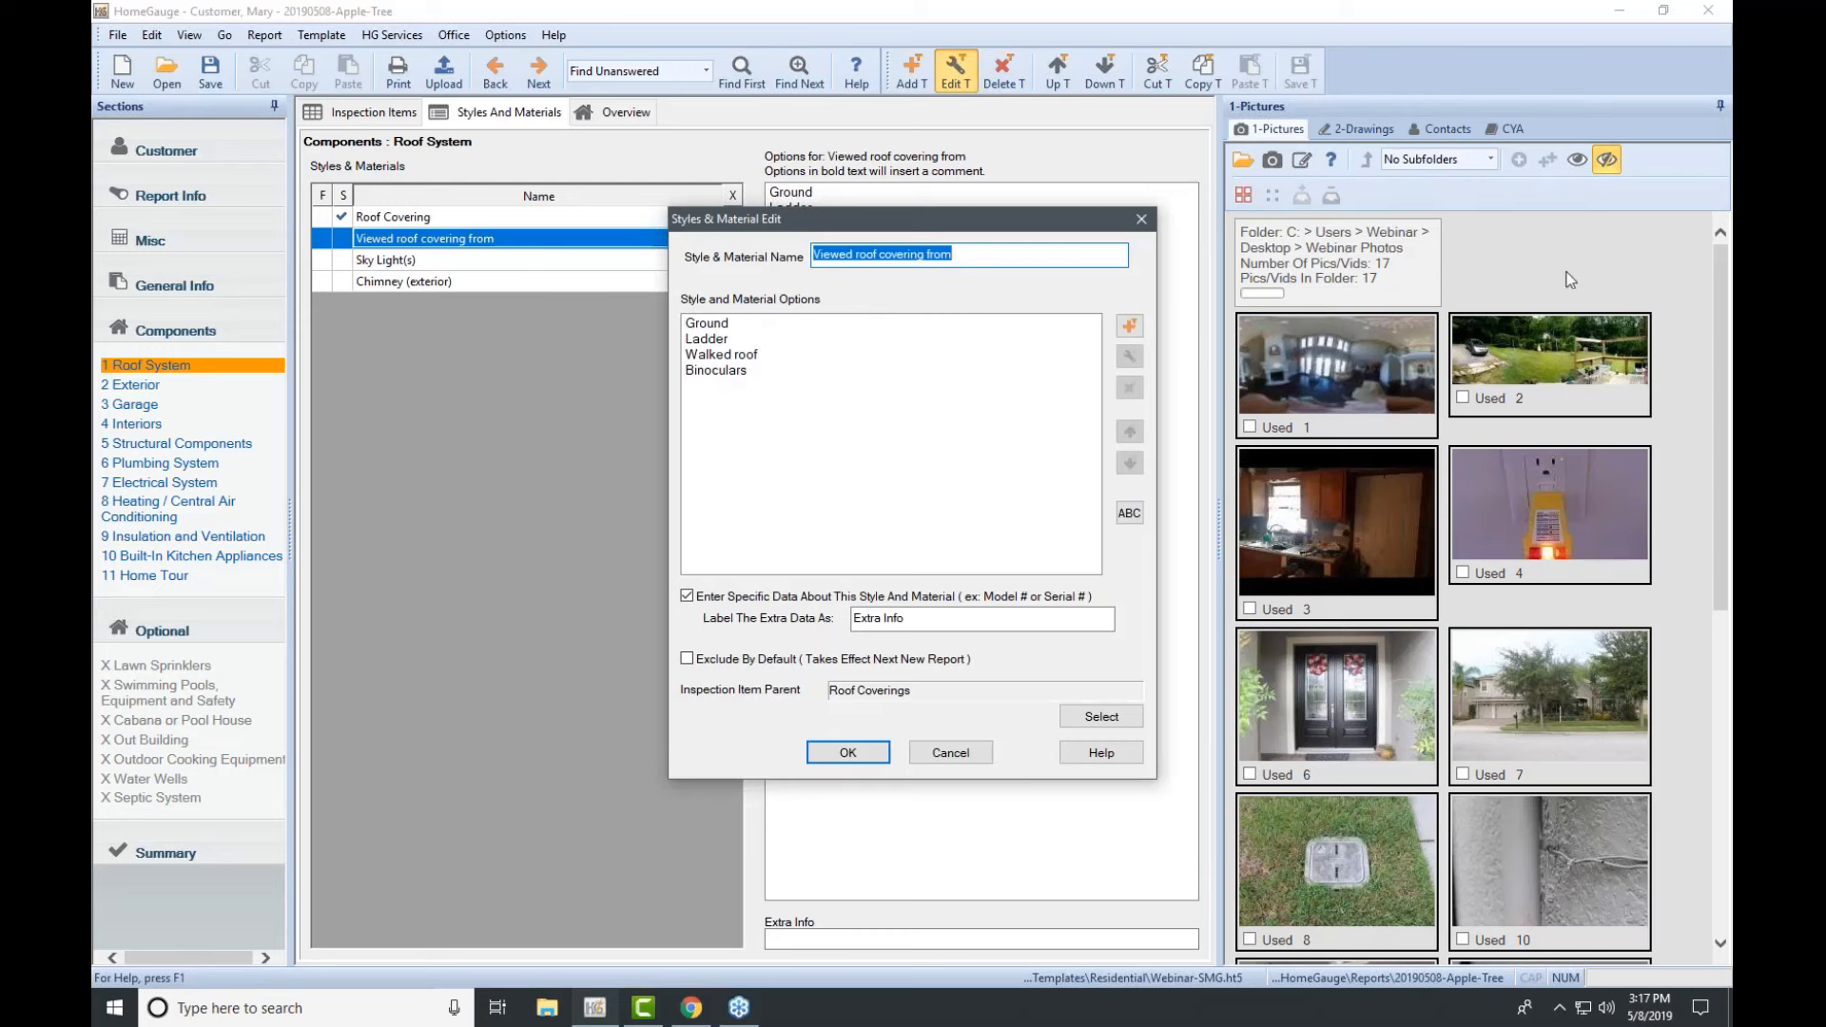
Step: Add a 'Drone' entry to the Viewed roof covering from list, save the template, and choose Drone
click(1716, 265)
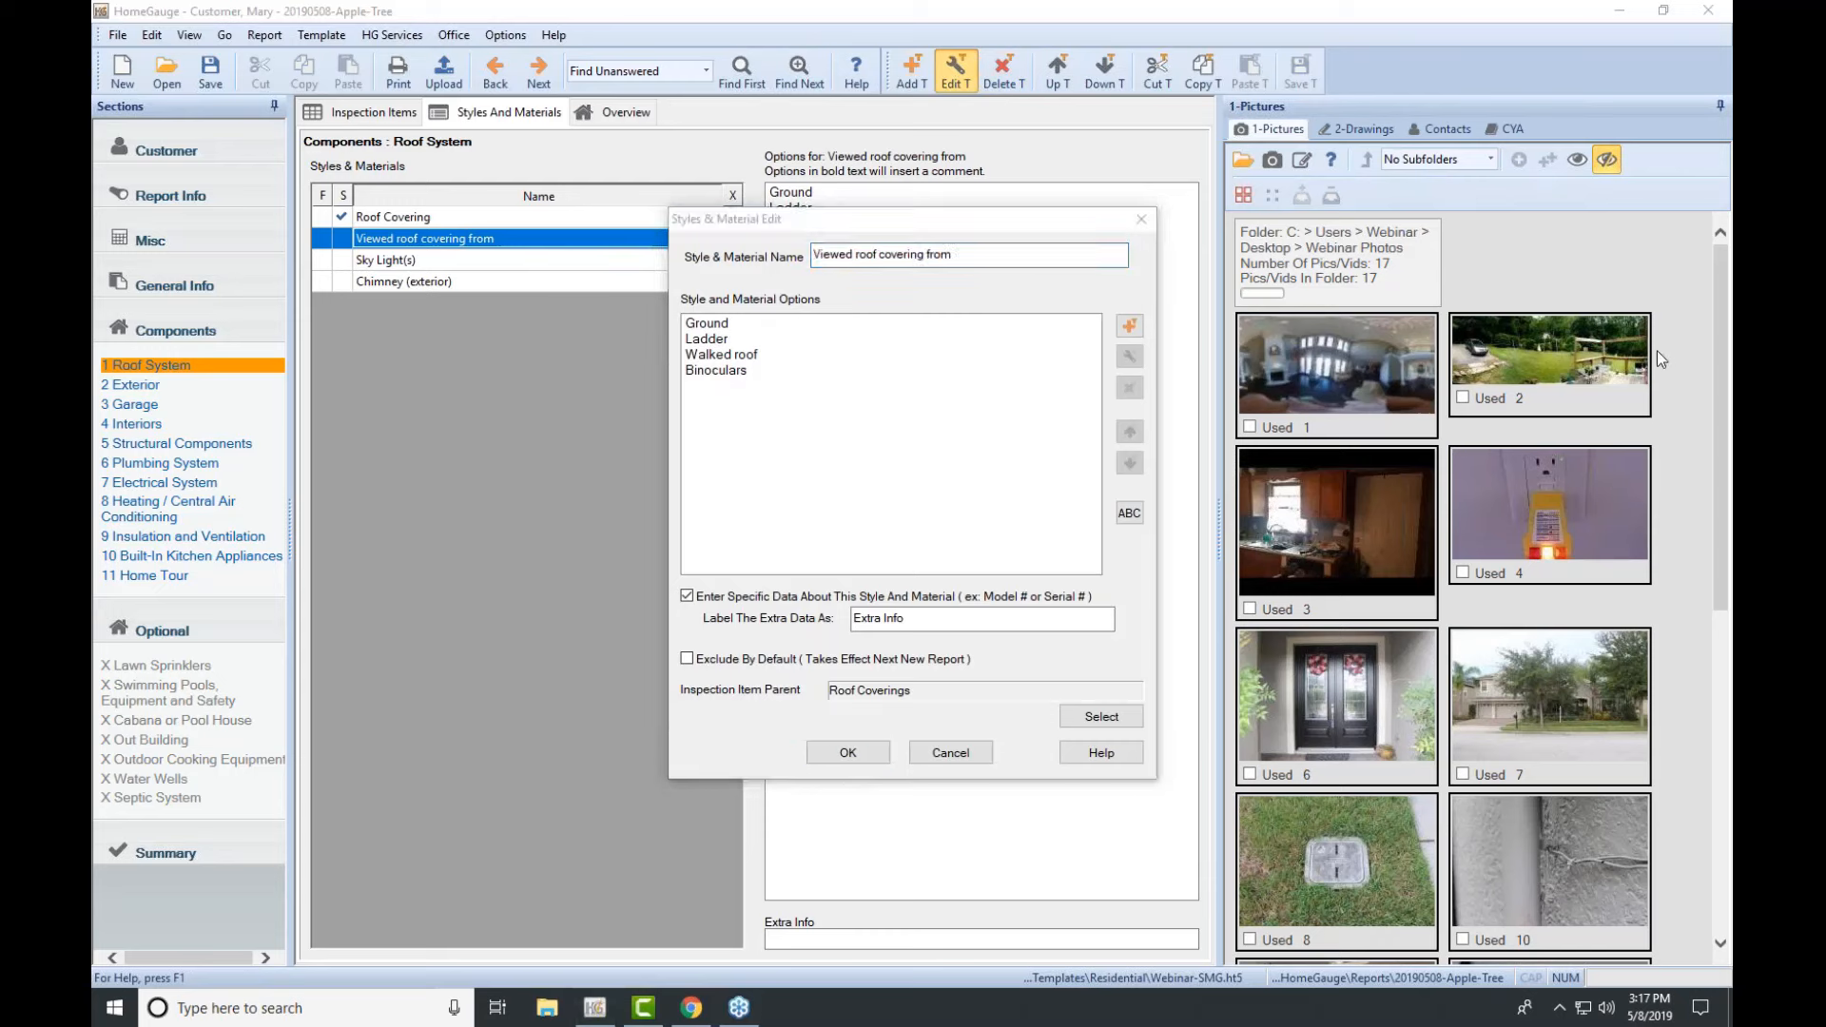
click(1128, 328)
click(1129, 327)
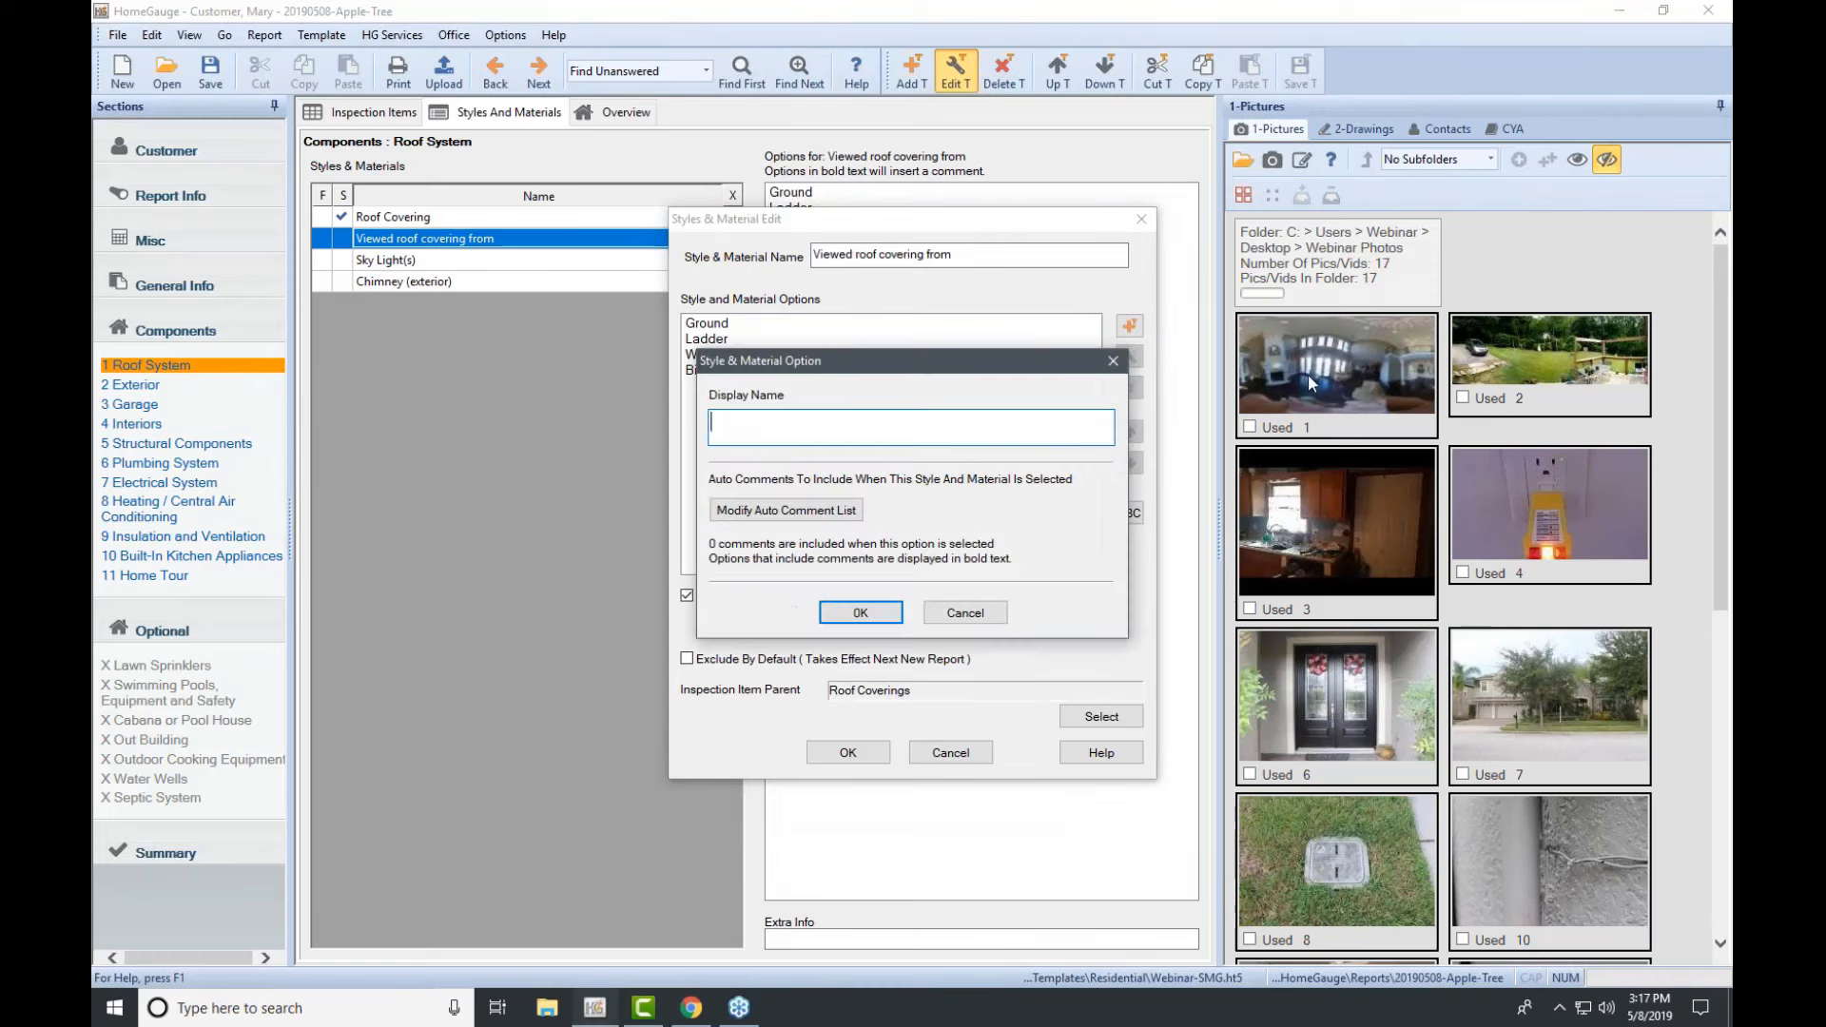
text(Drone)
click(860, 612)
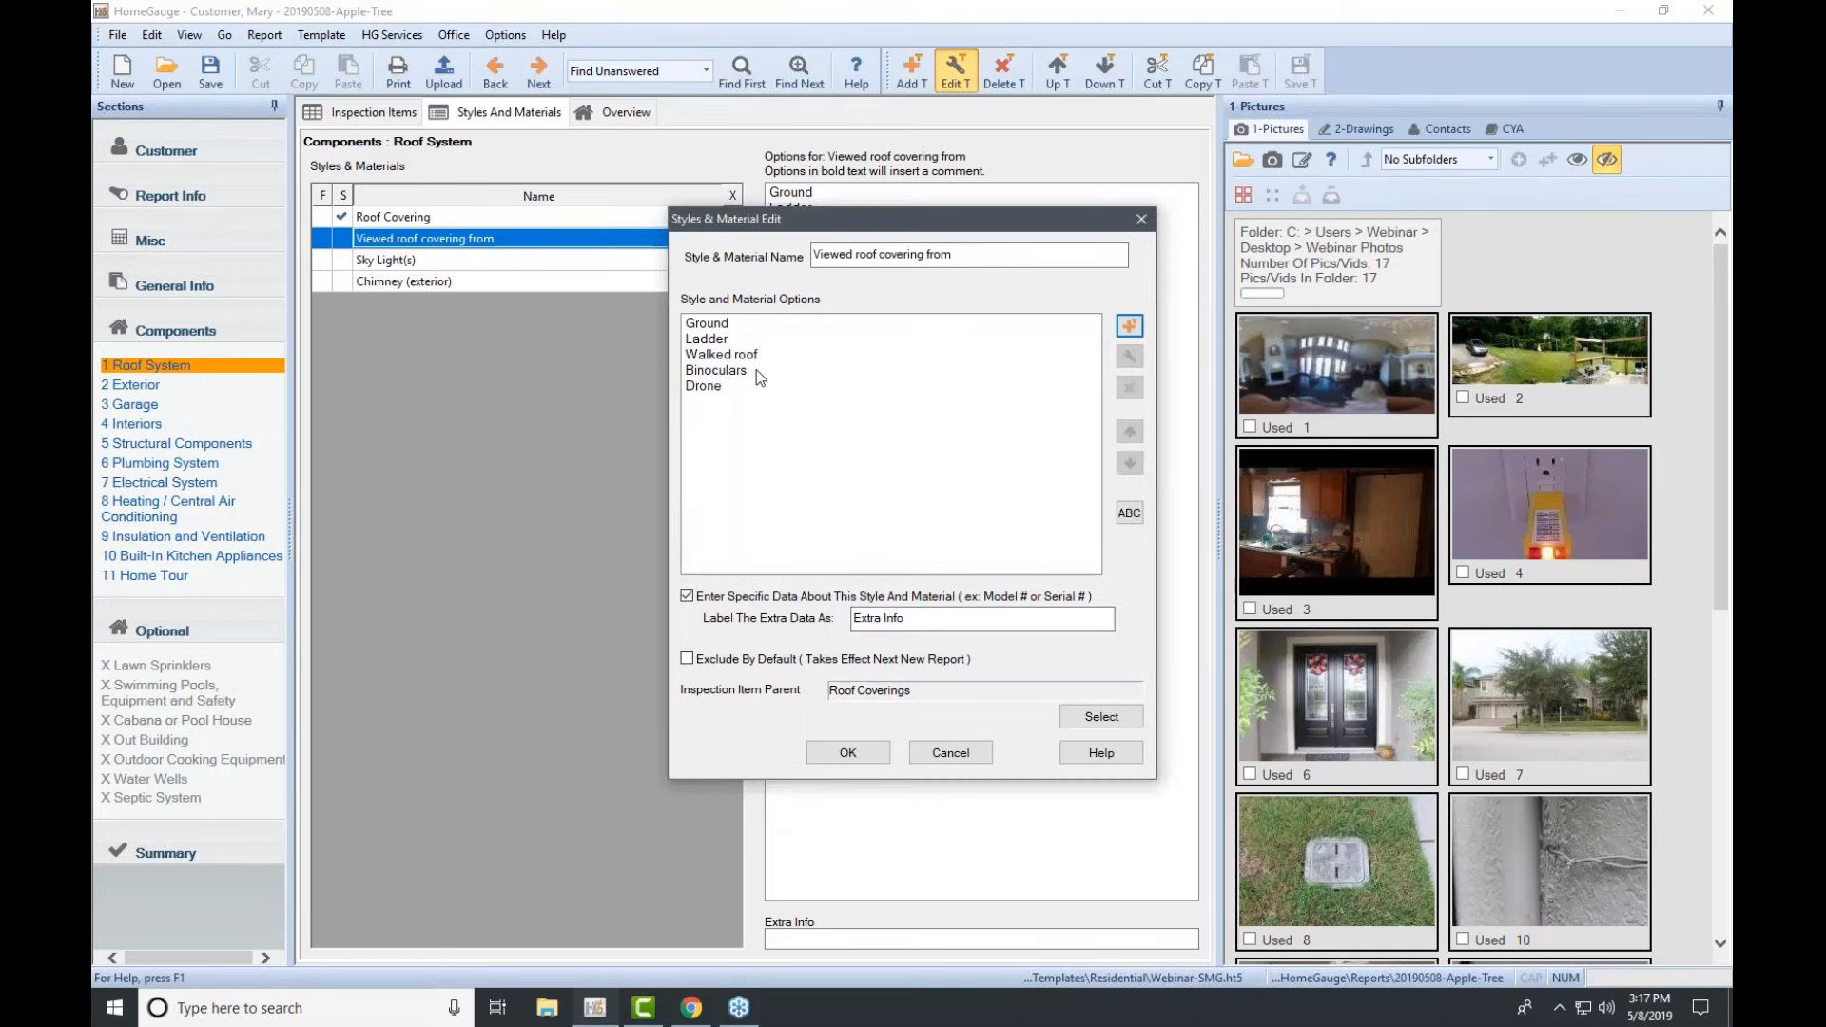
click(870, 752)
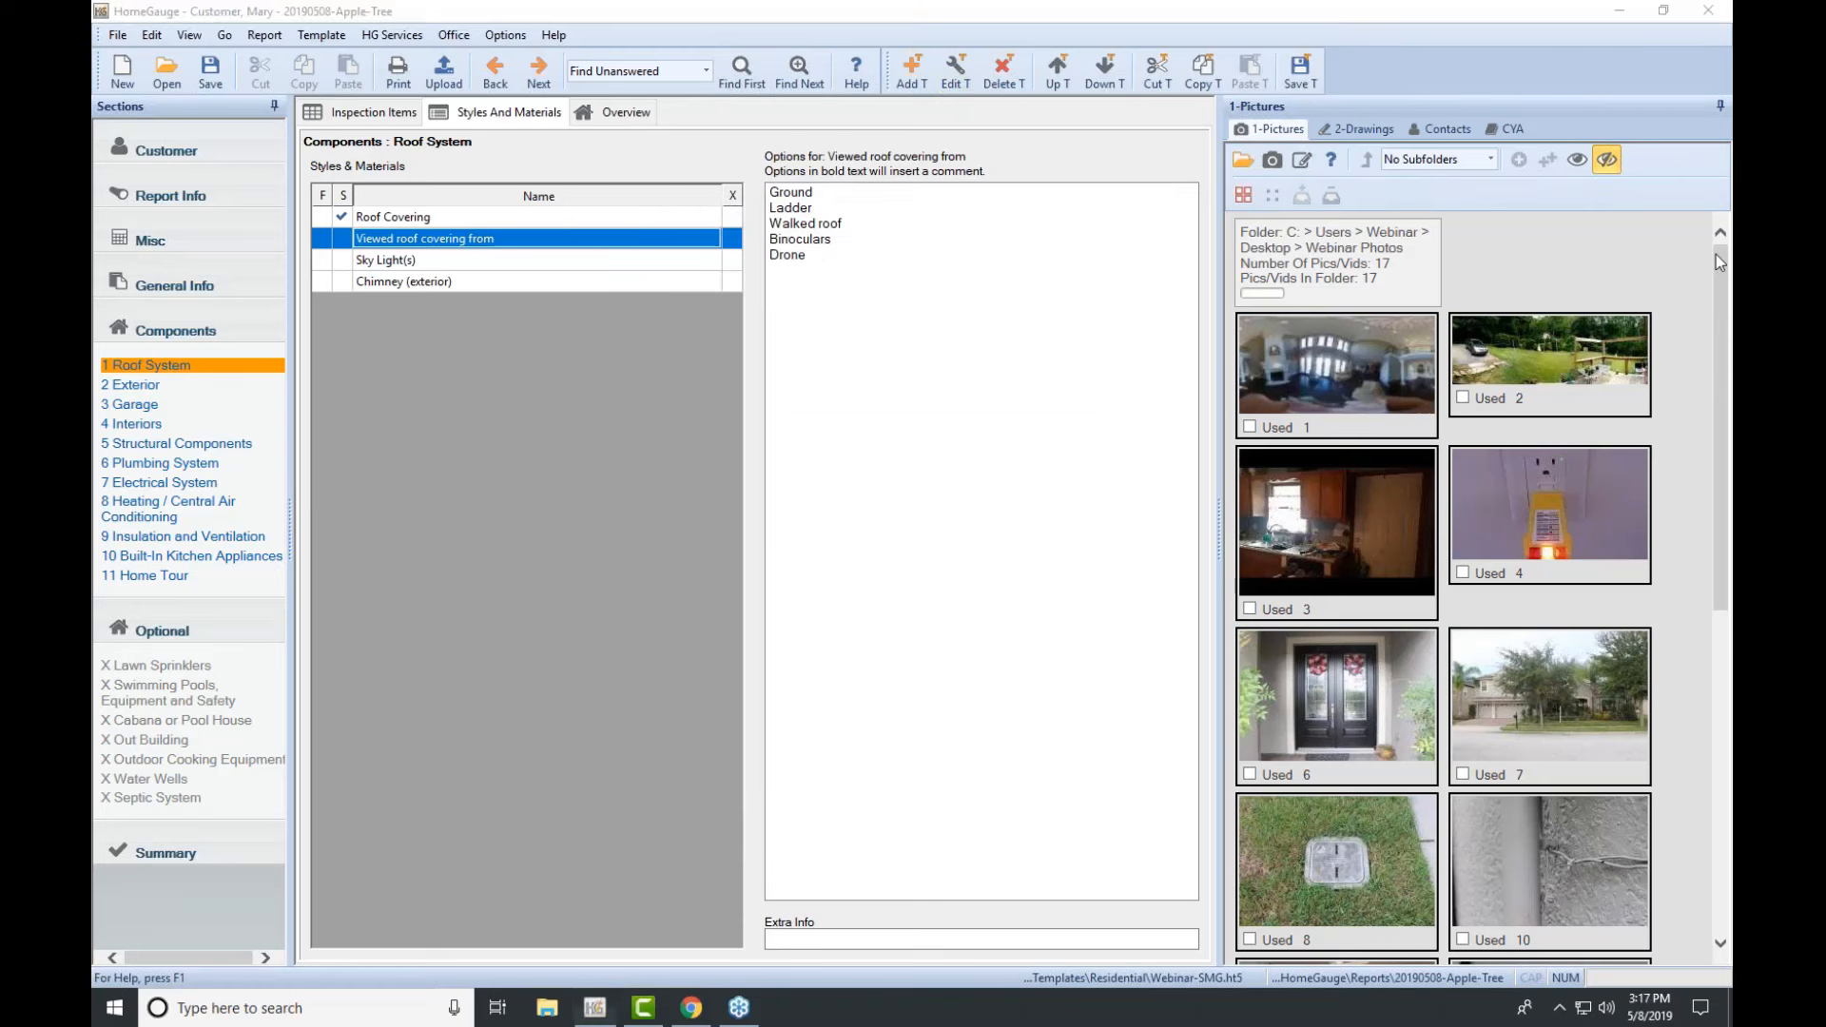
click(1299, 67)
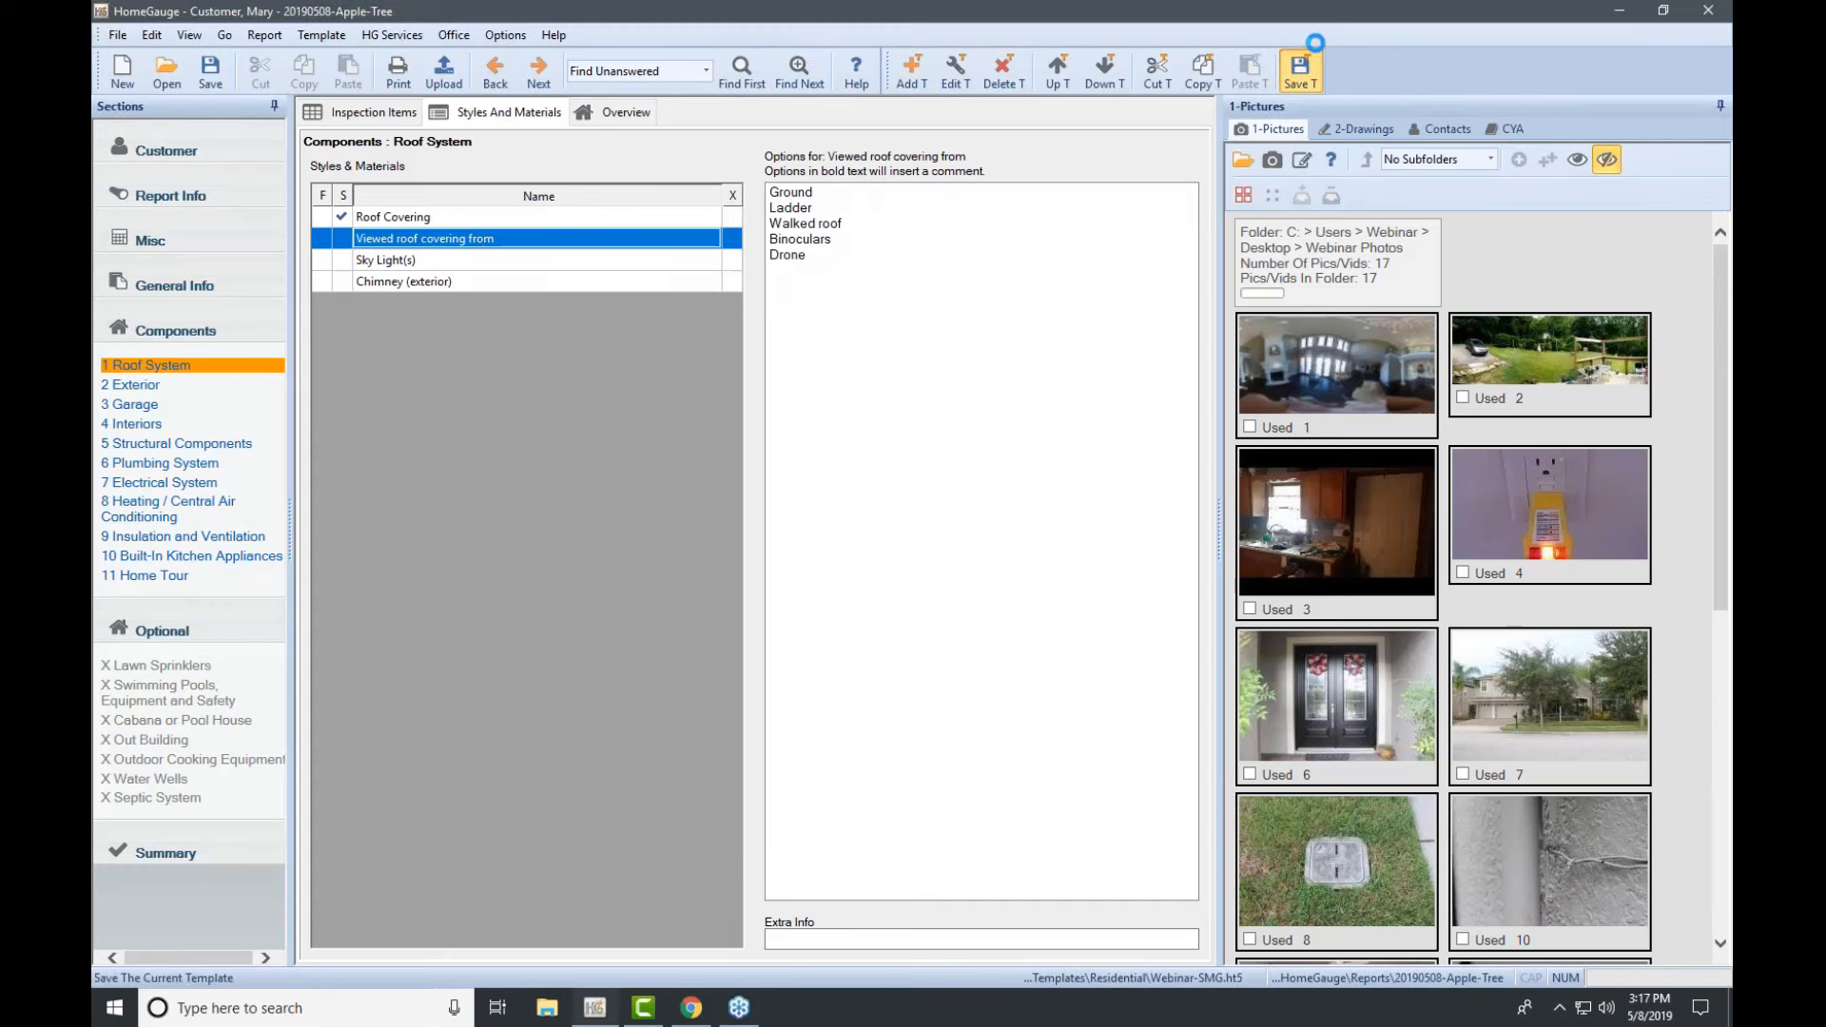
click(816, 256)
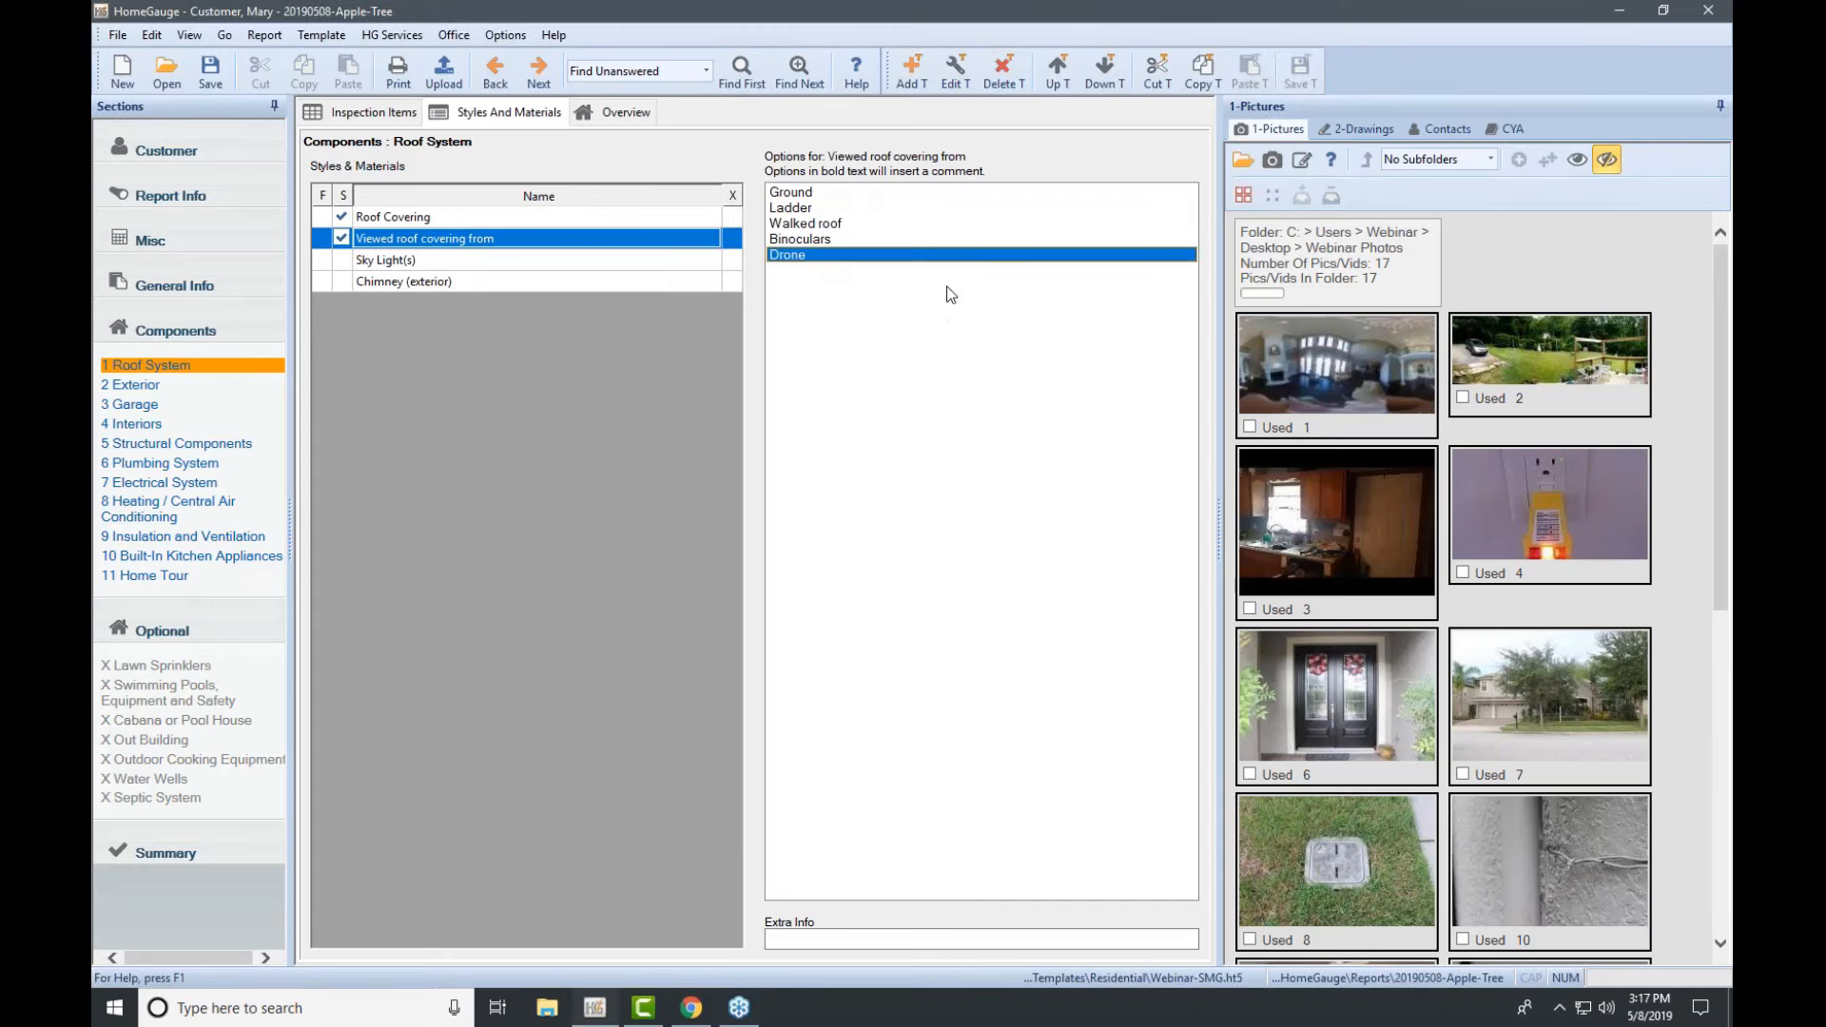
Step: Exclude Sky Light(s), set Chimney (exterior) to Rock, and show the Electrical System inspection items
click(694, 261)
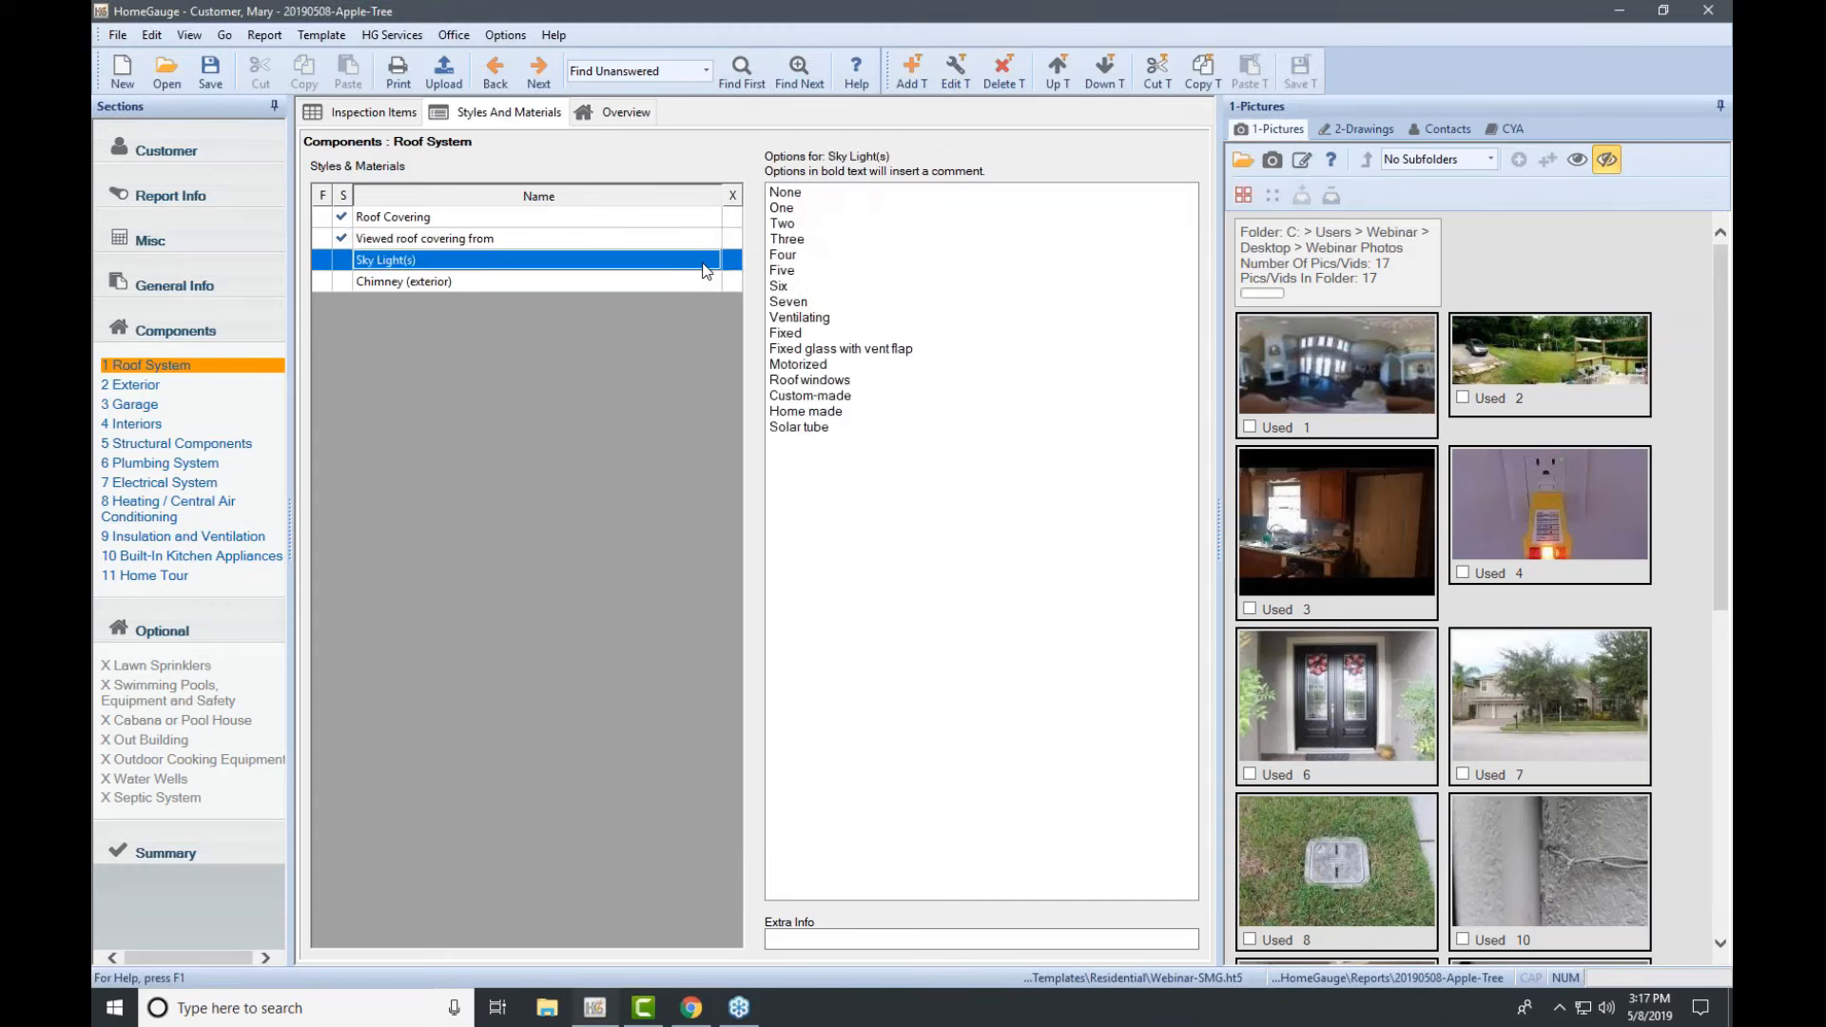
click(732, 261)
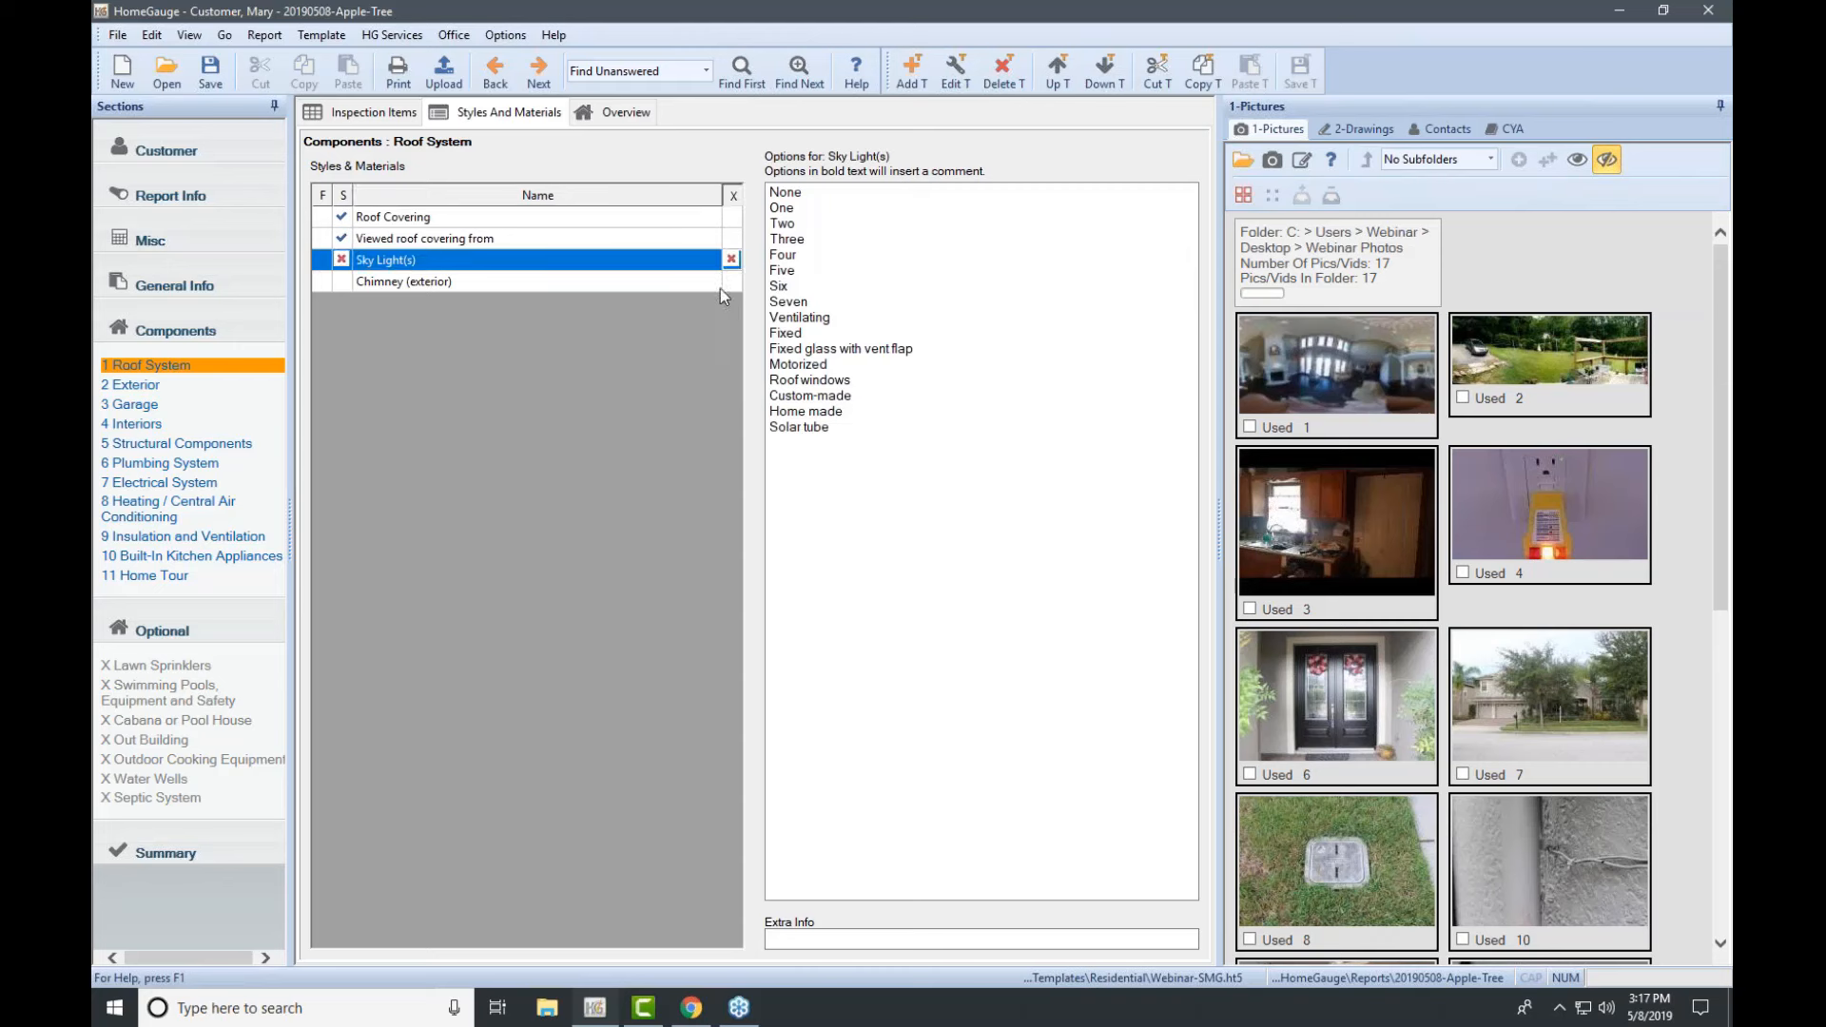
click(609, 282)
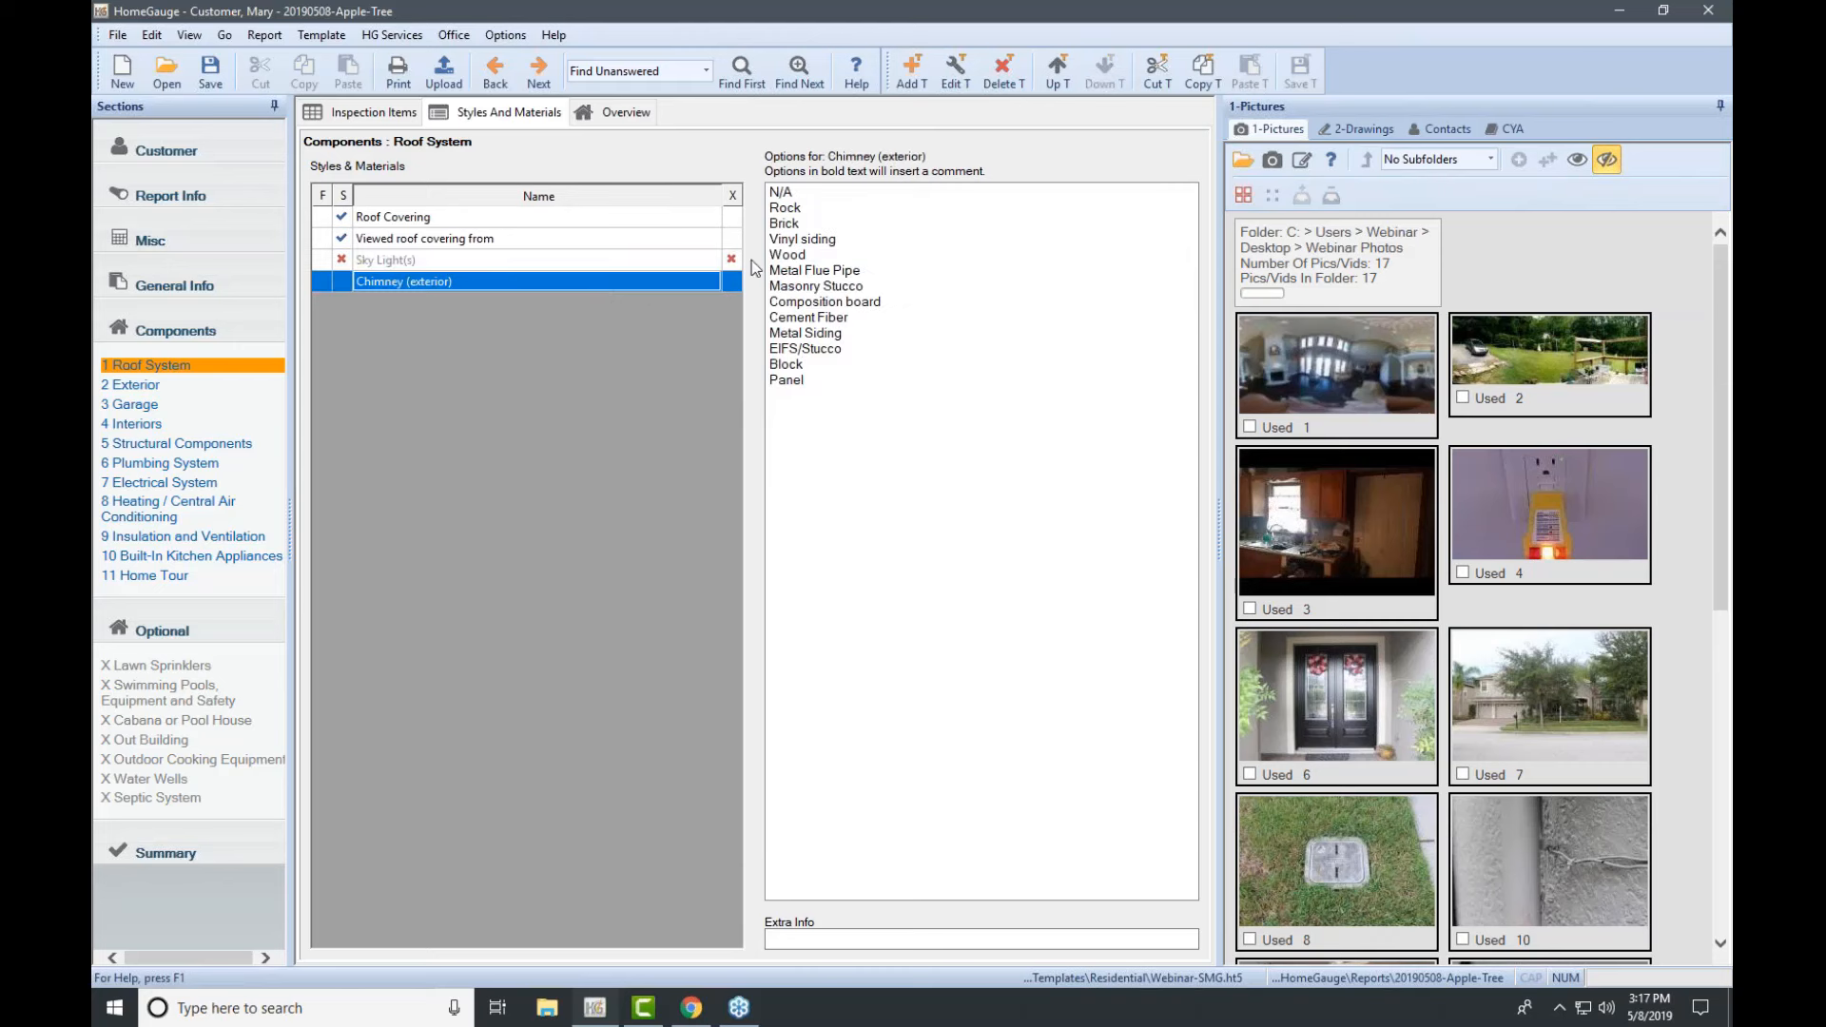
click(801, 211)
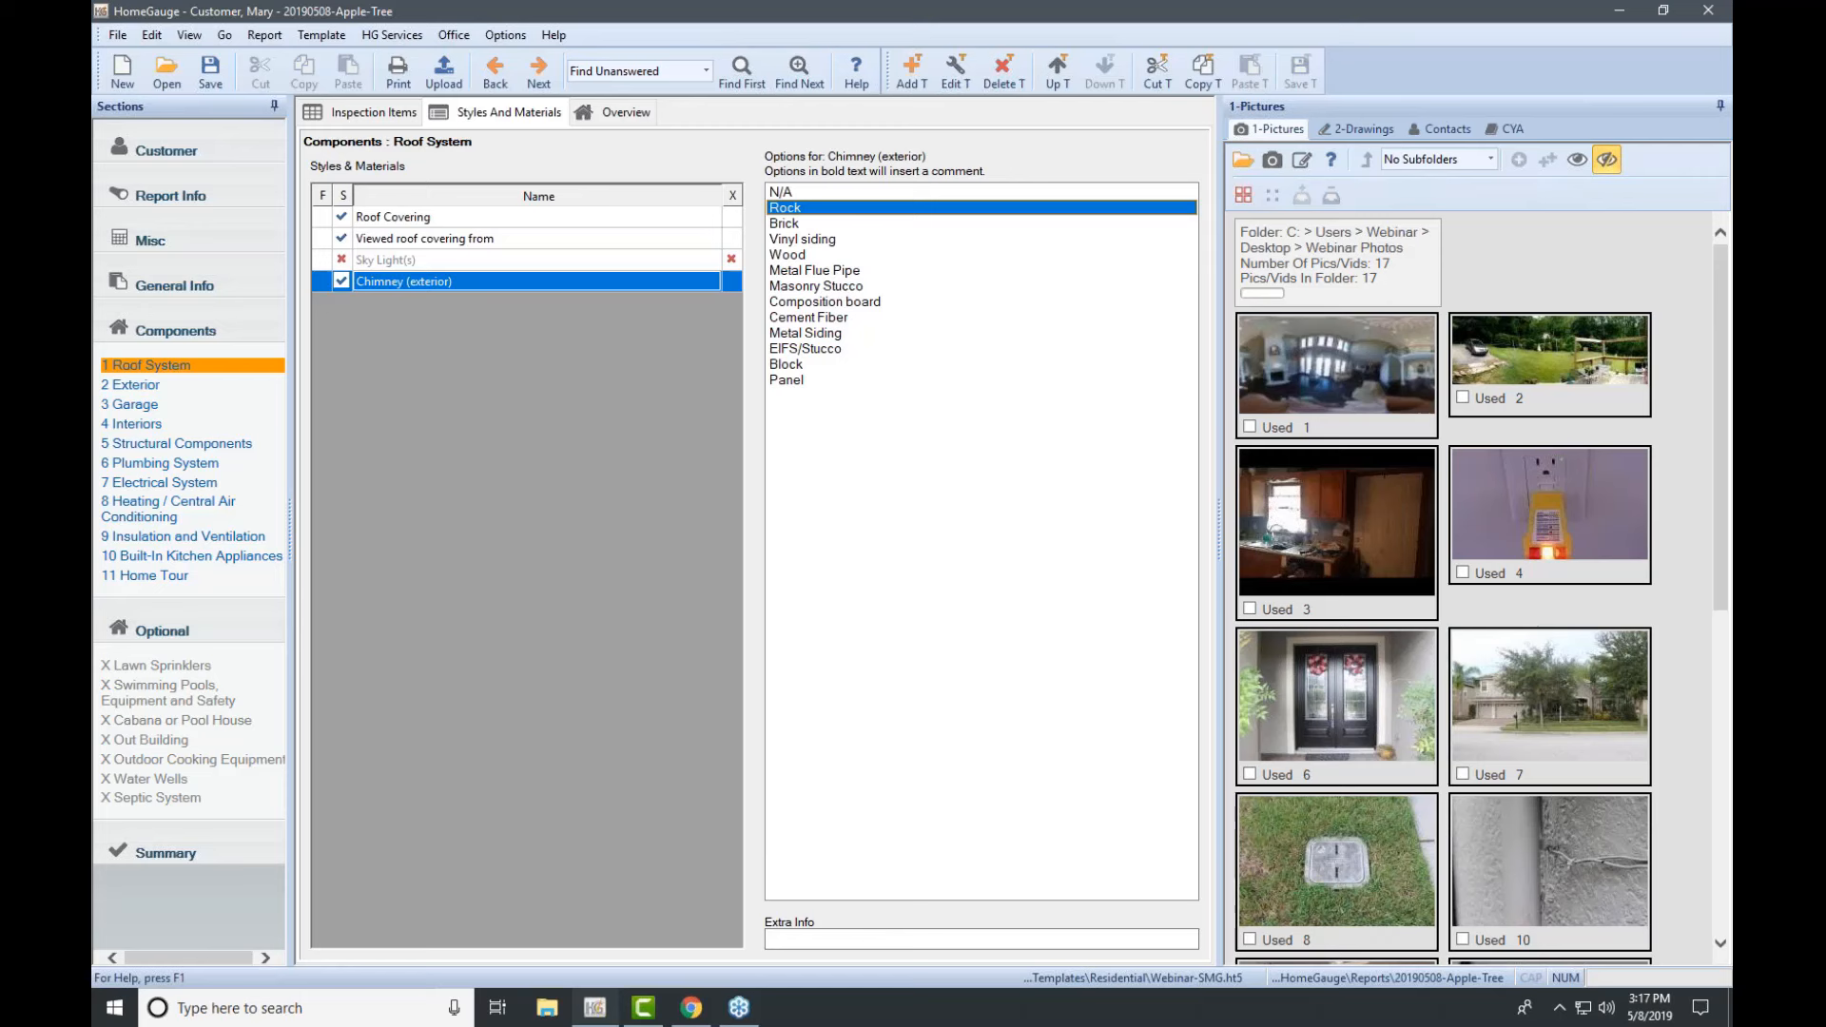
click(181, 483)
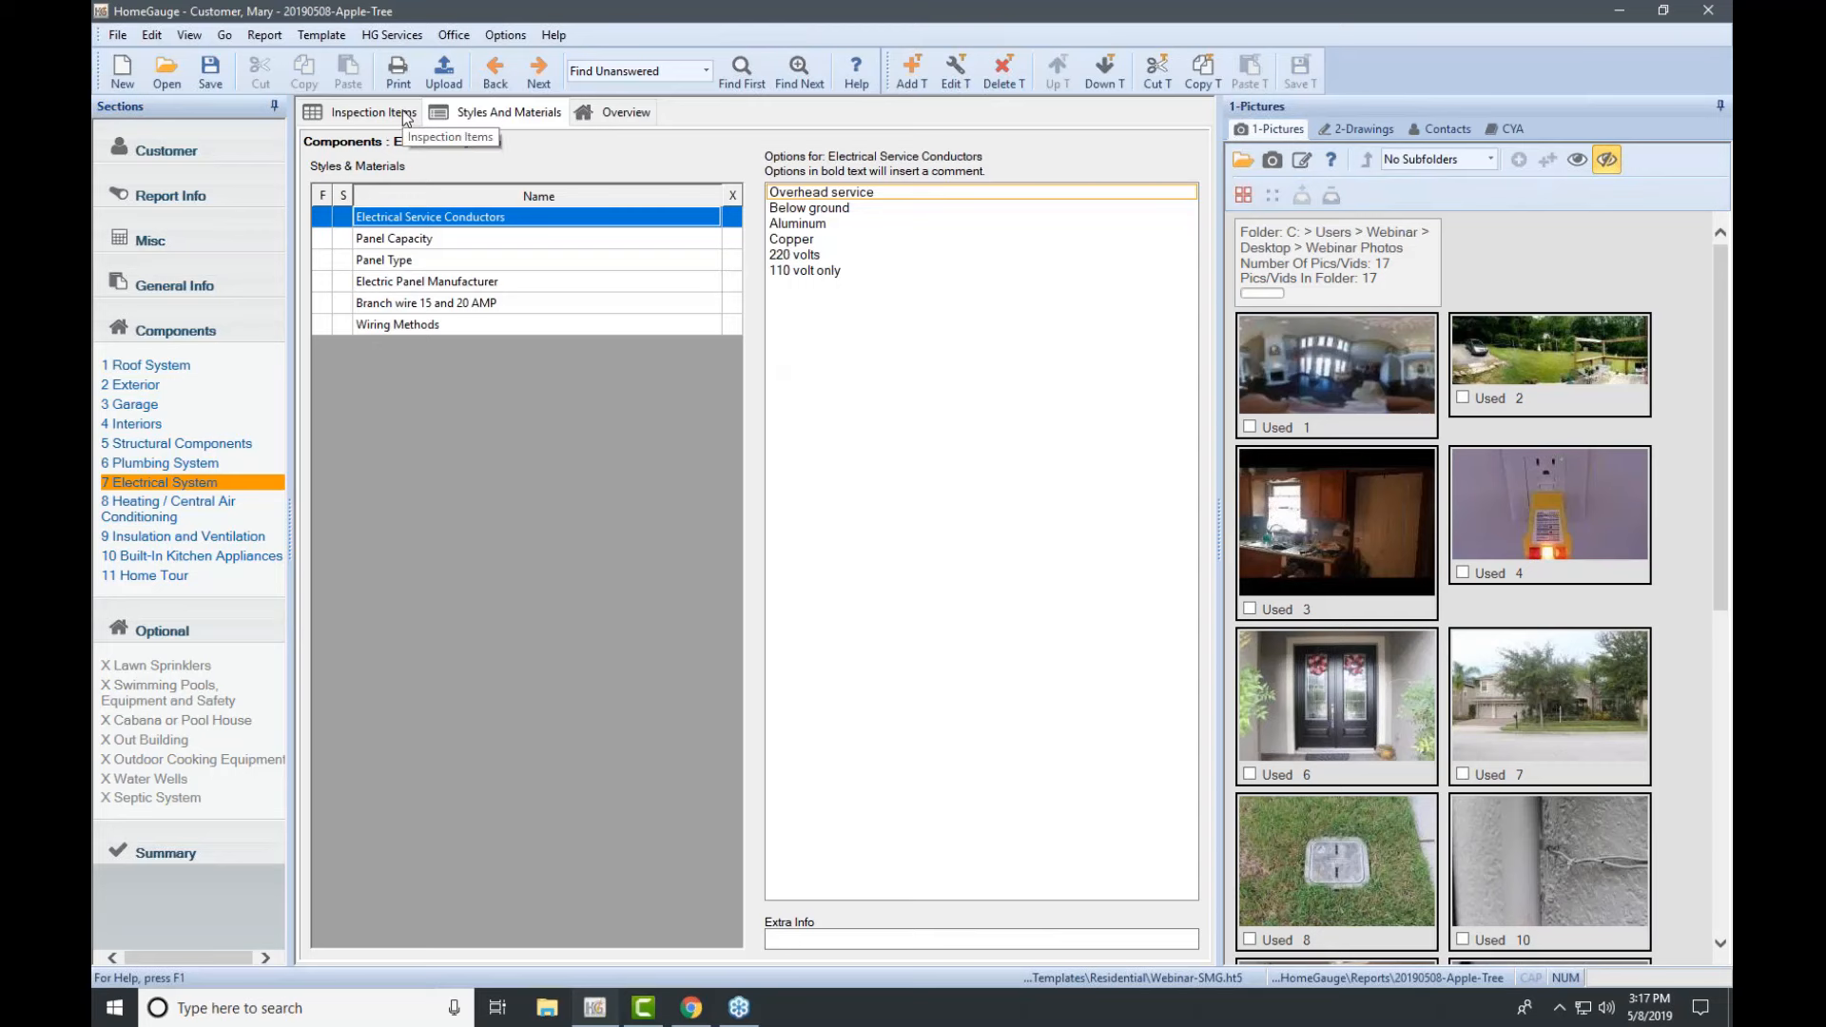
click(406, 115)
Step: Look over item 7.7 Location of Main and Distribution Panels, then show Electrical System styles and materials
click(526, 390)
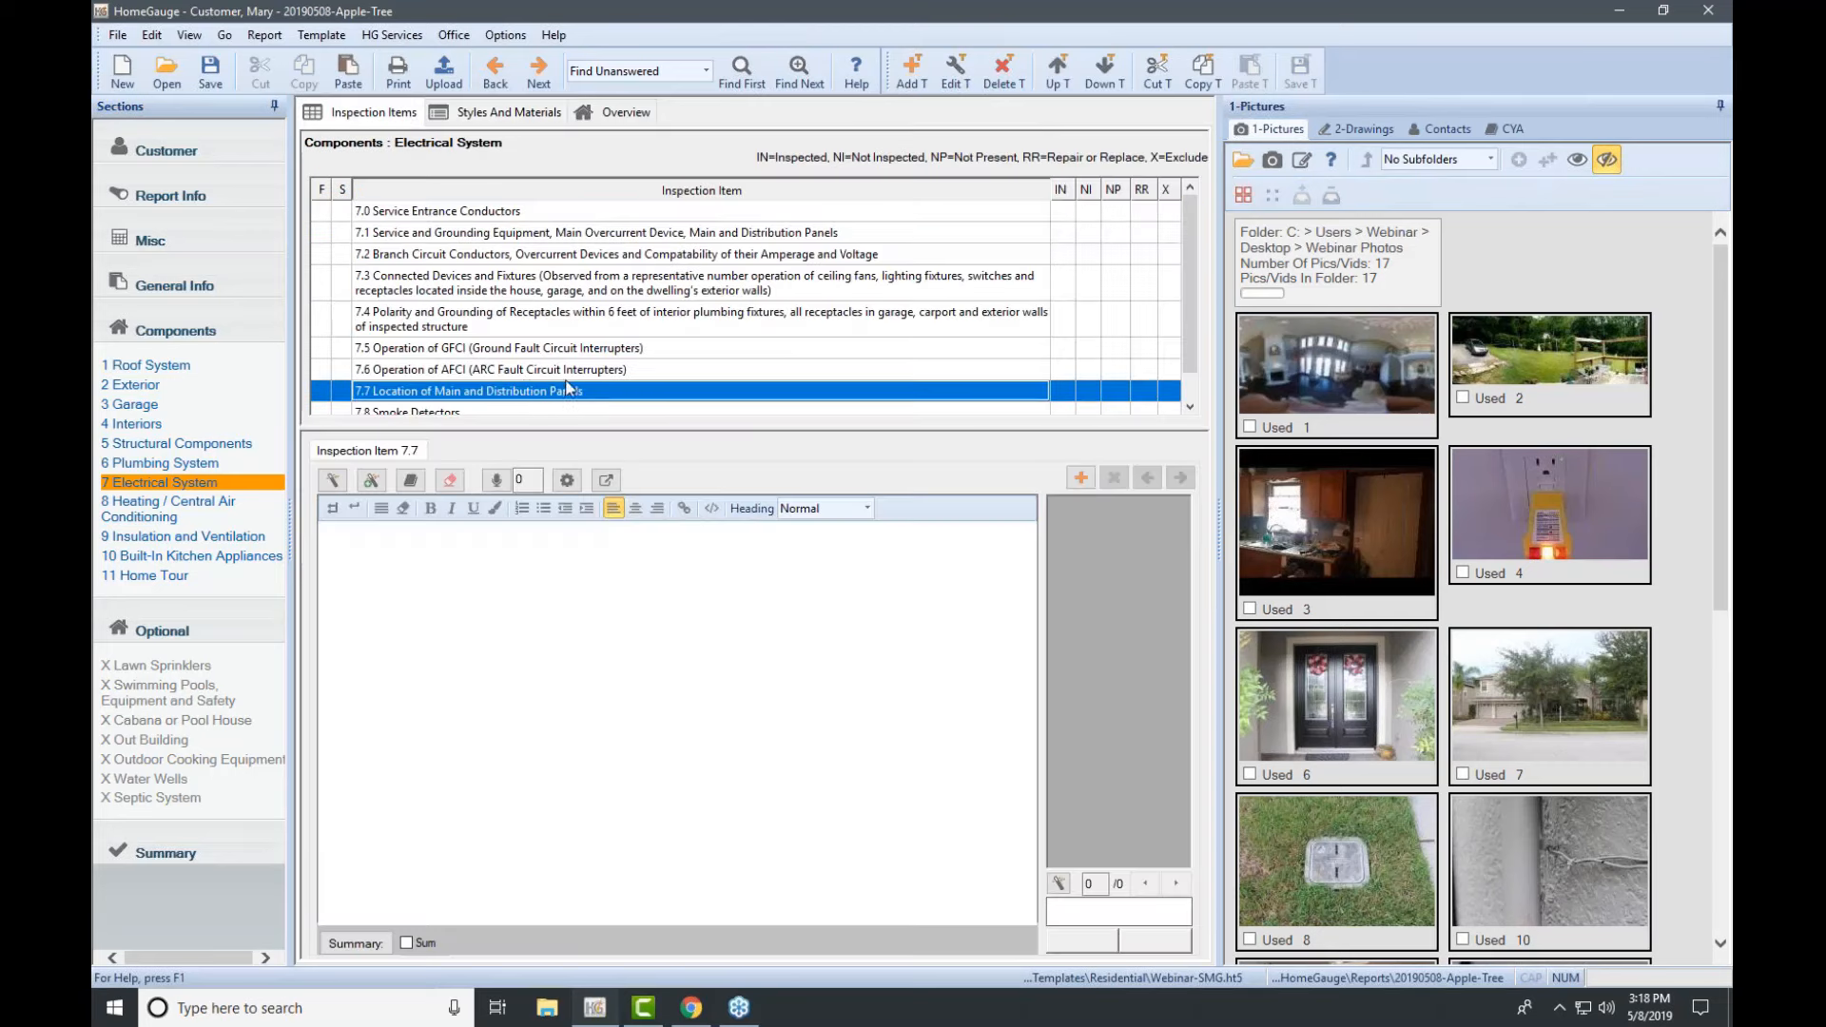
scroll(575, 373, down, 1)
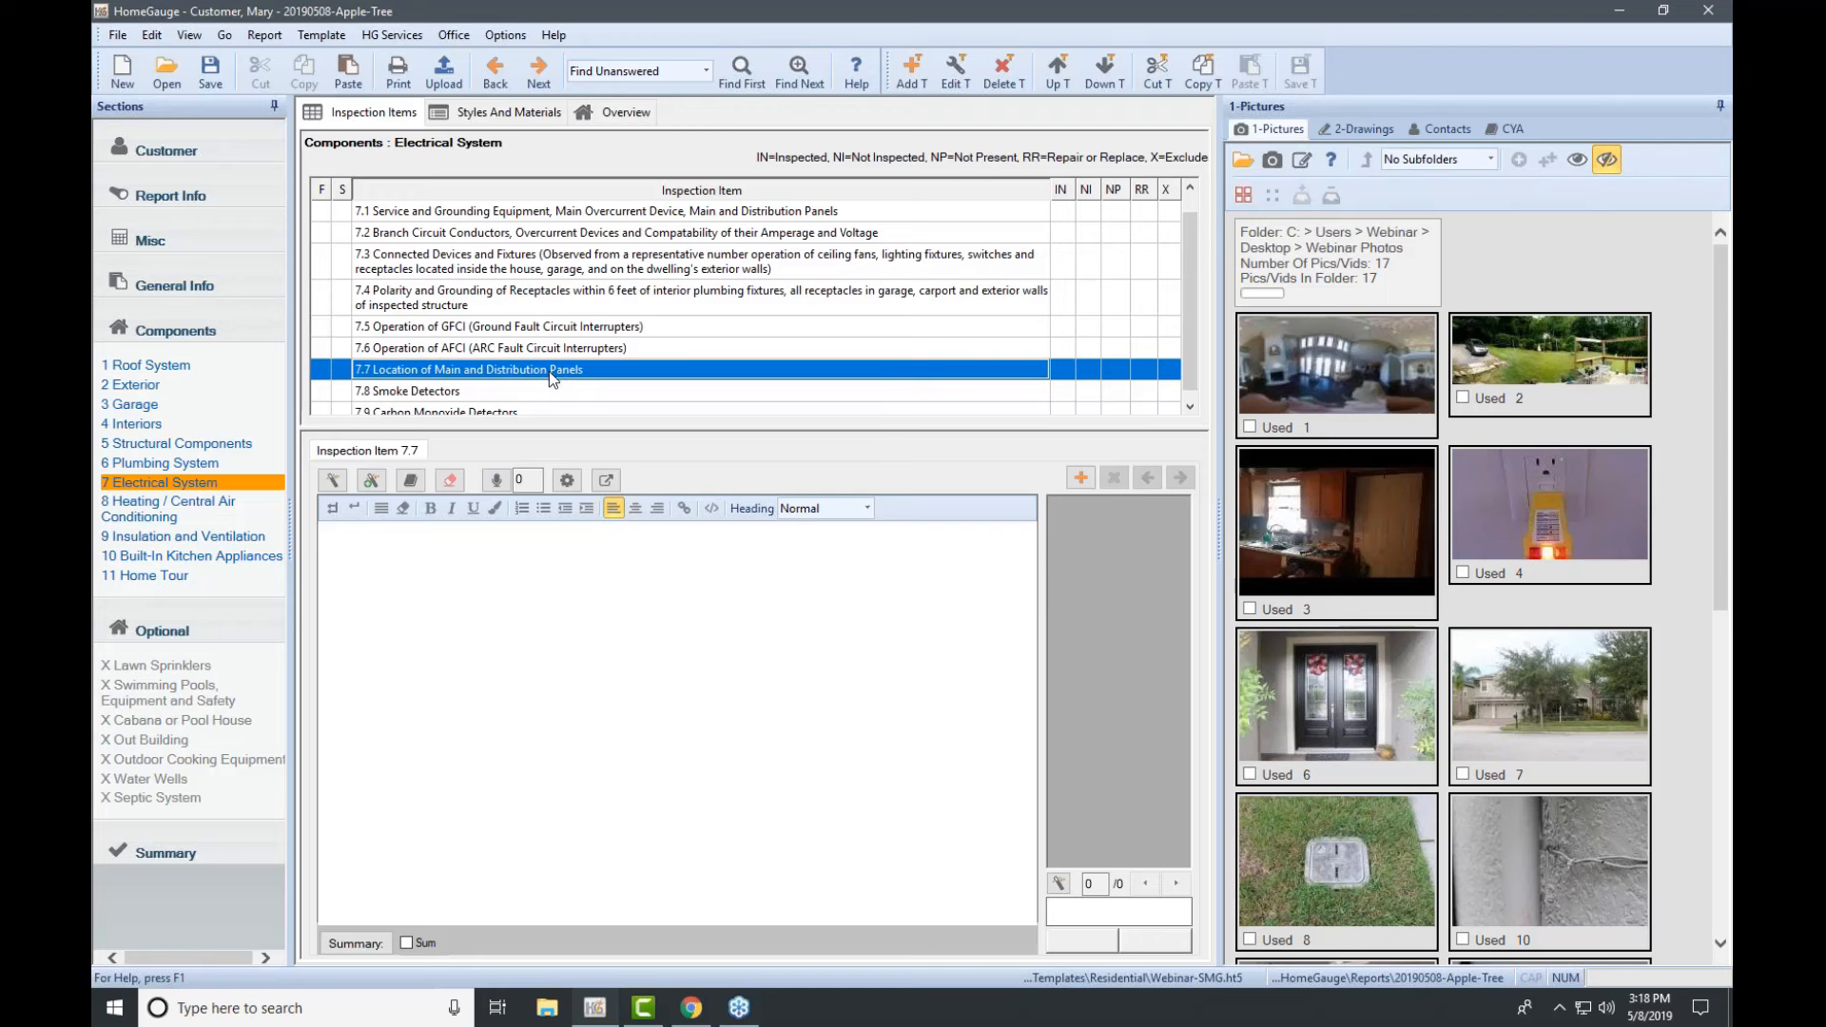
click(496, 115)
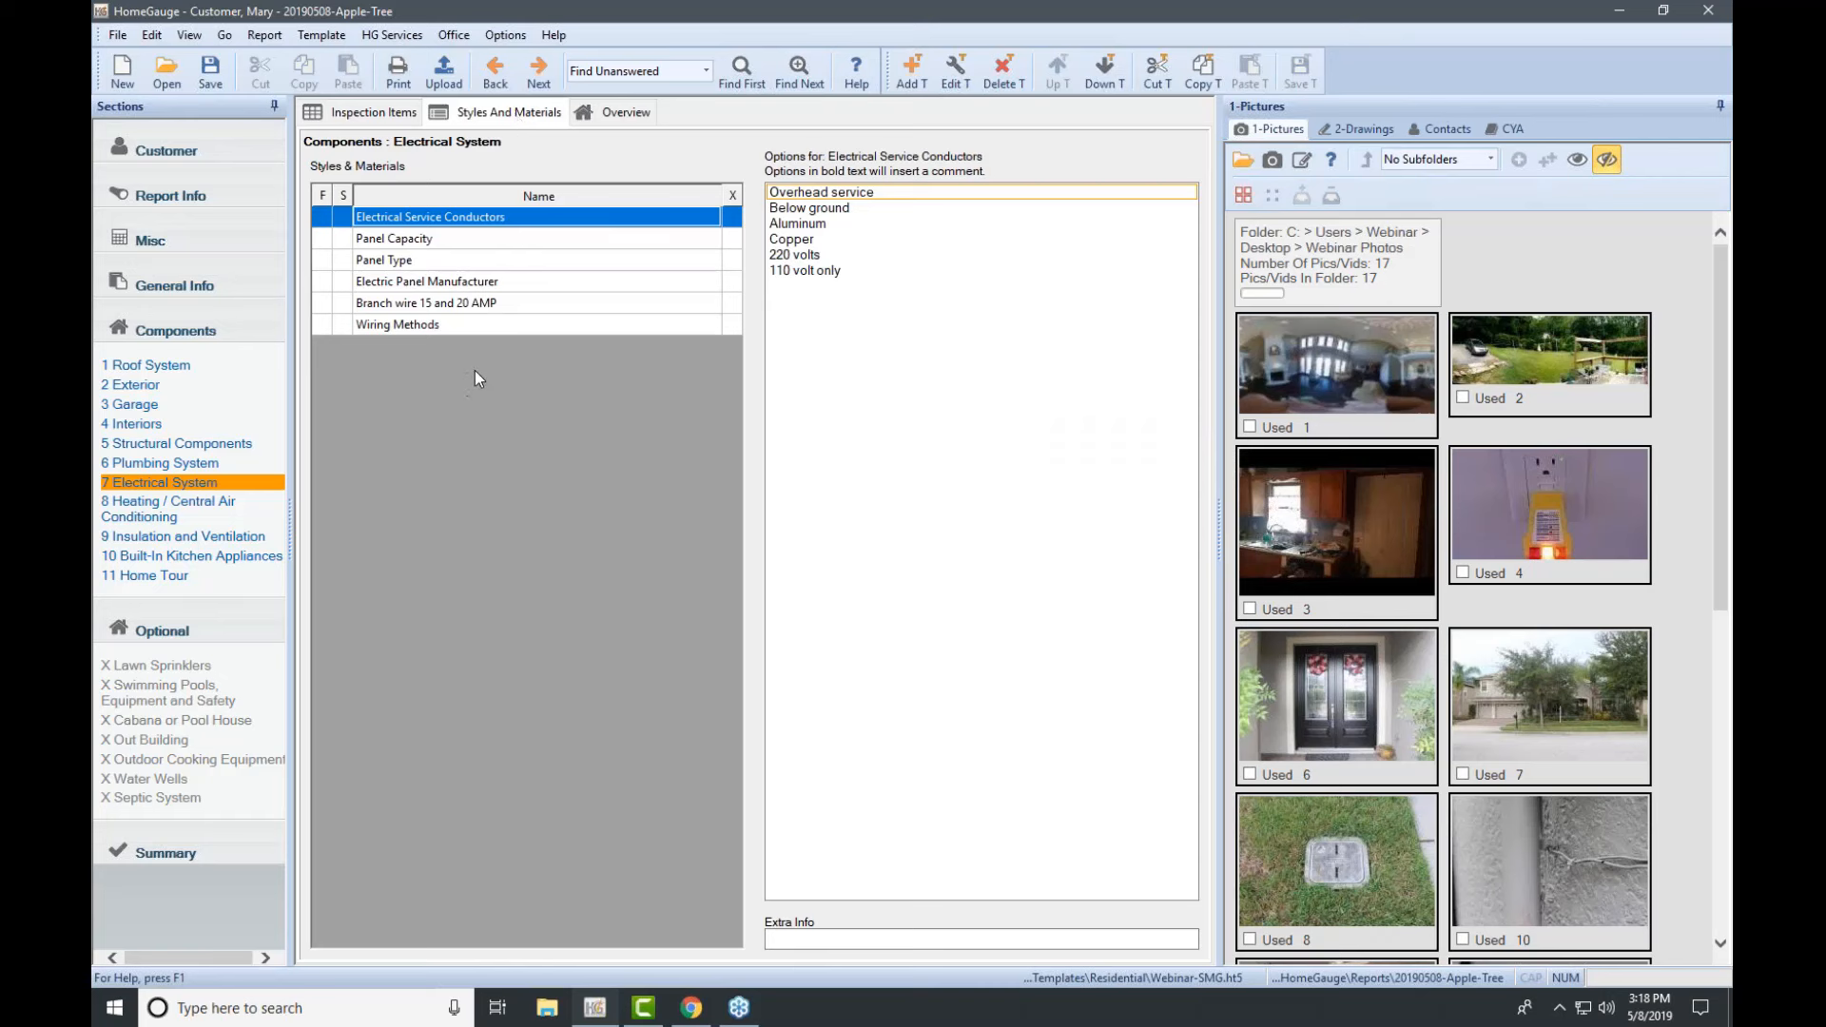
Step: Add a new style named Panel Location with Garage as its first option
click(913, 71)
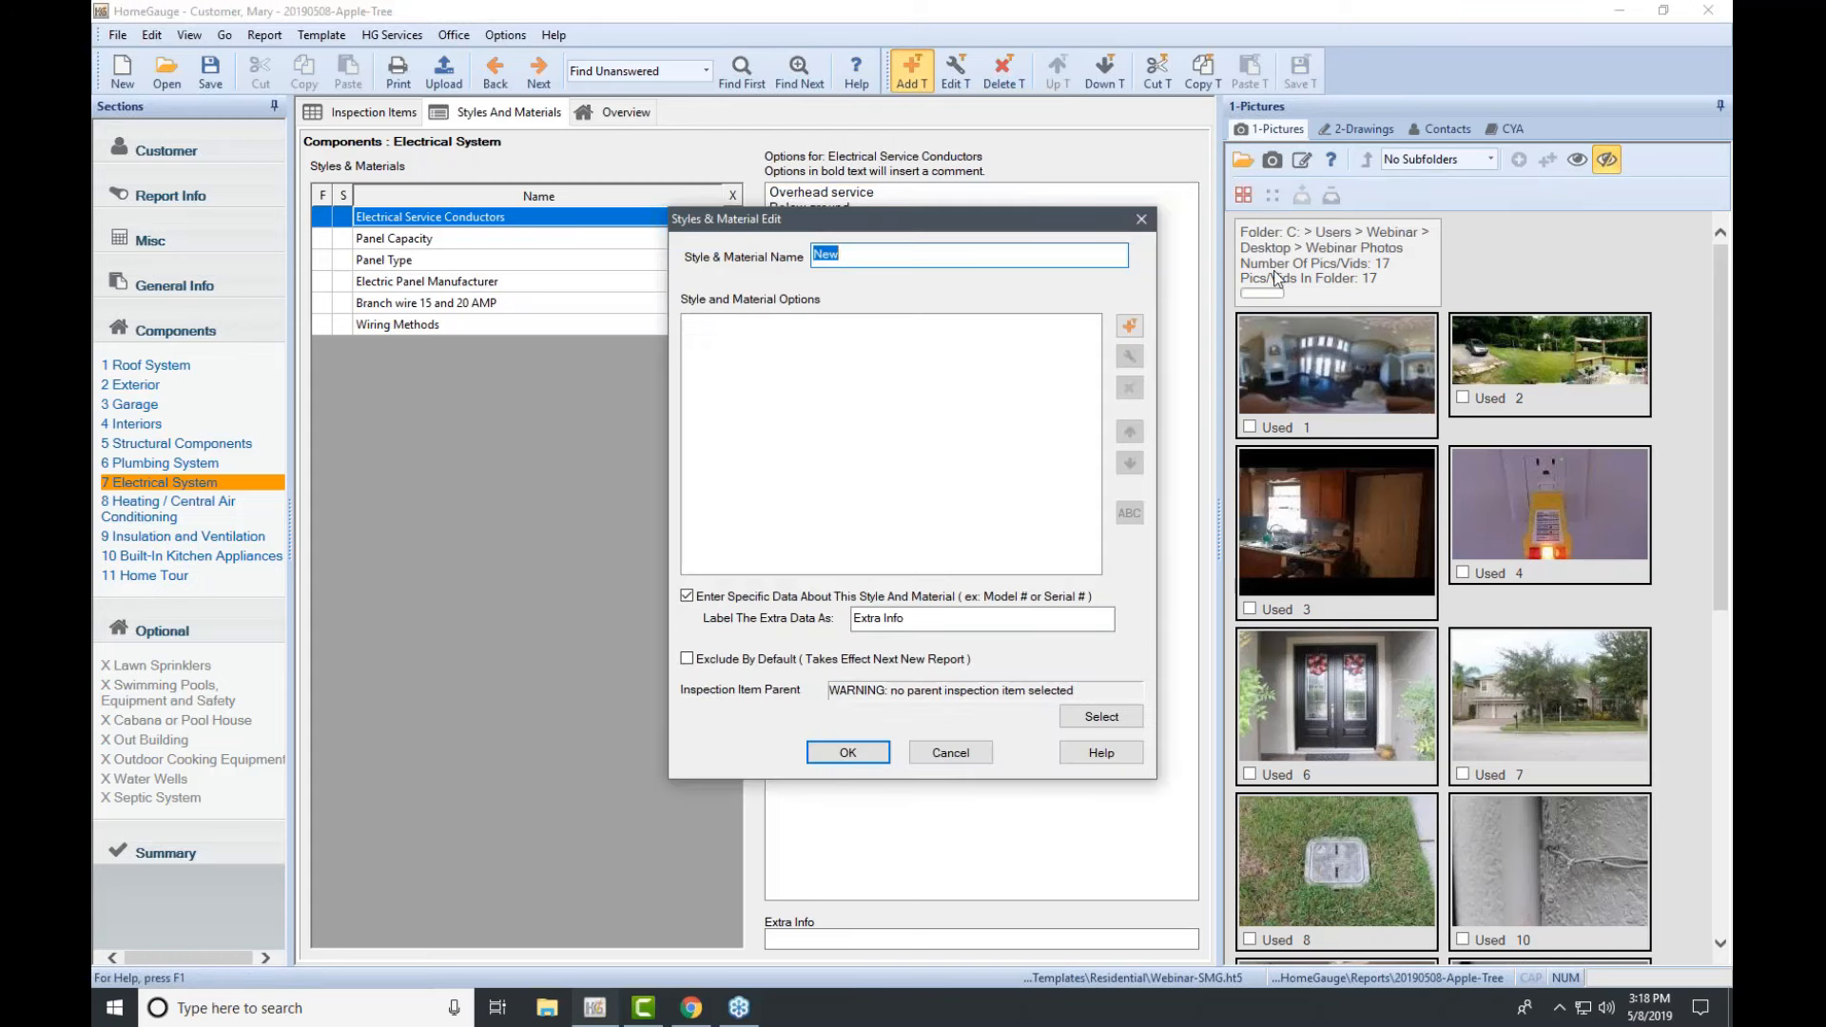
text(Panel Location)
click(1731, 255)
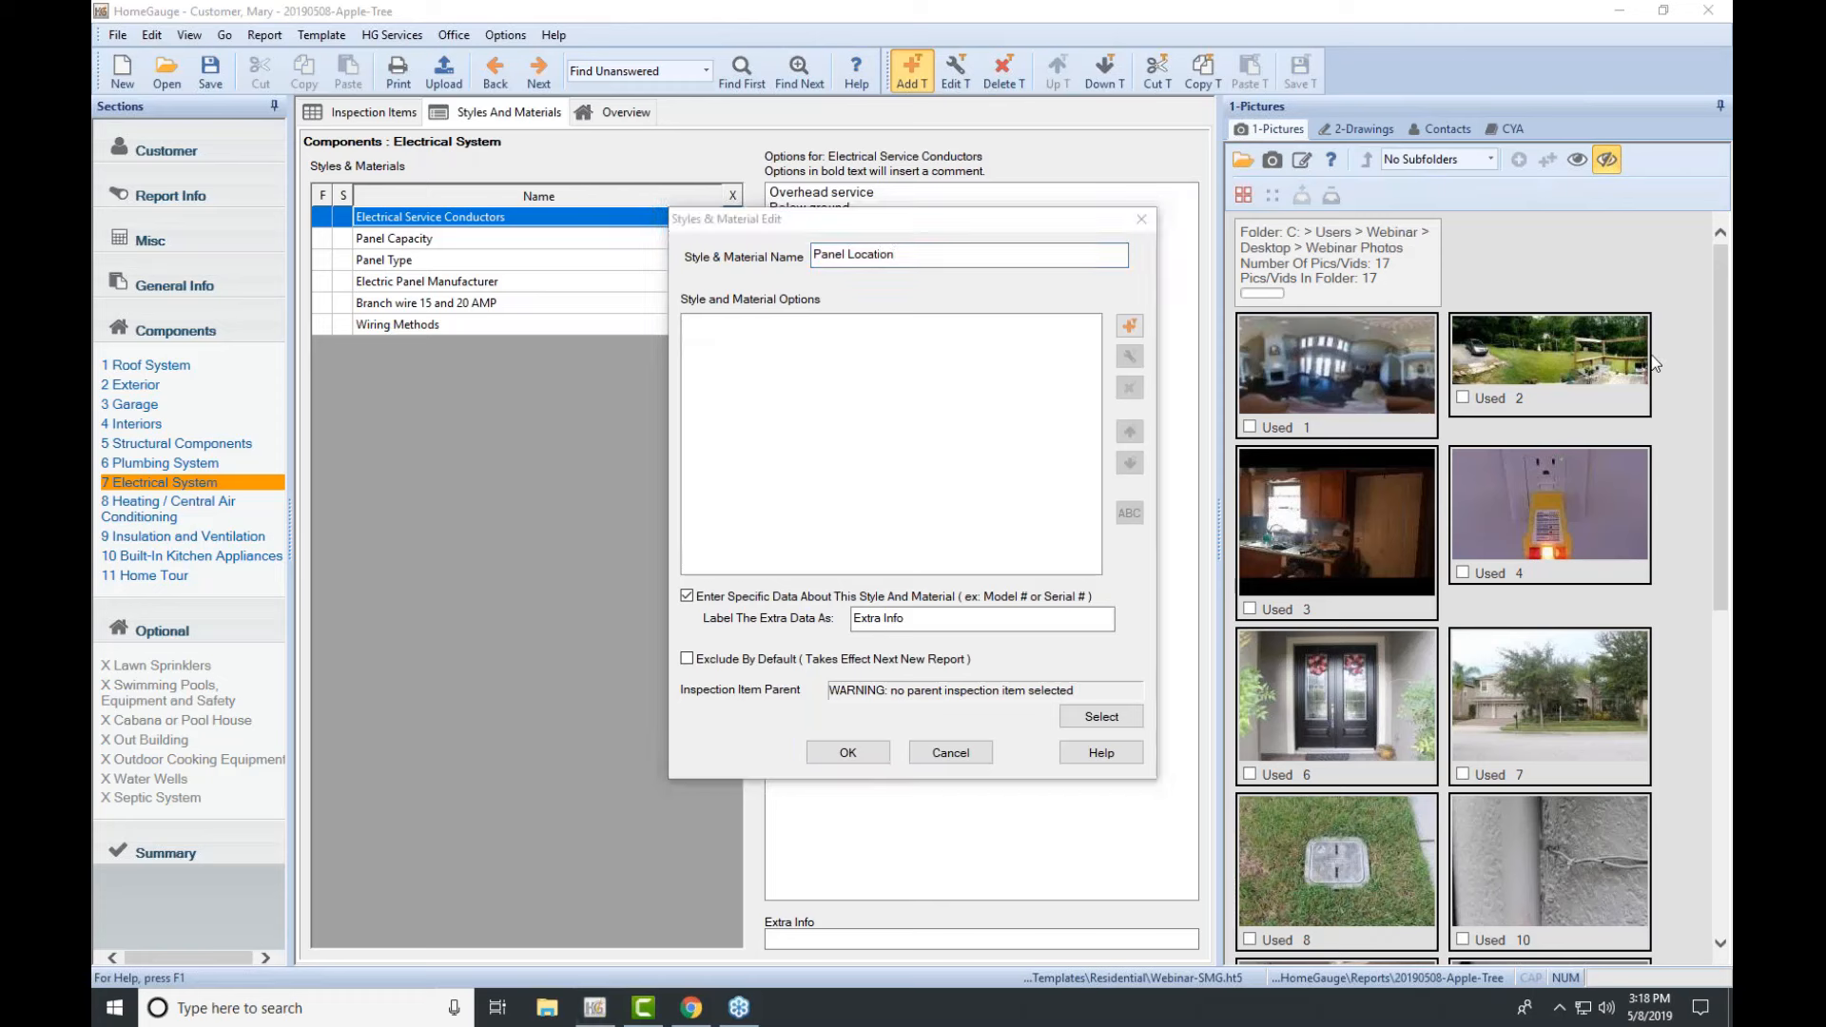
click(1129, 325)
click(1129, 327)
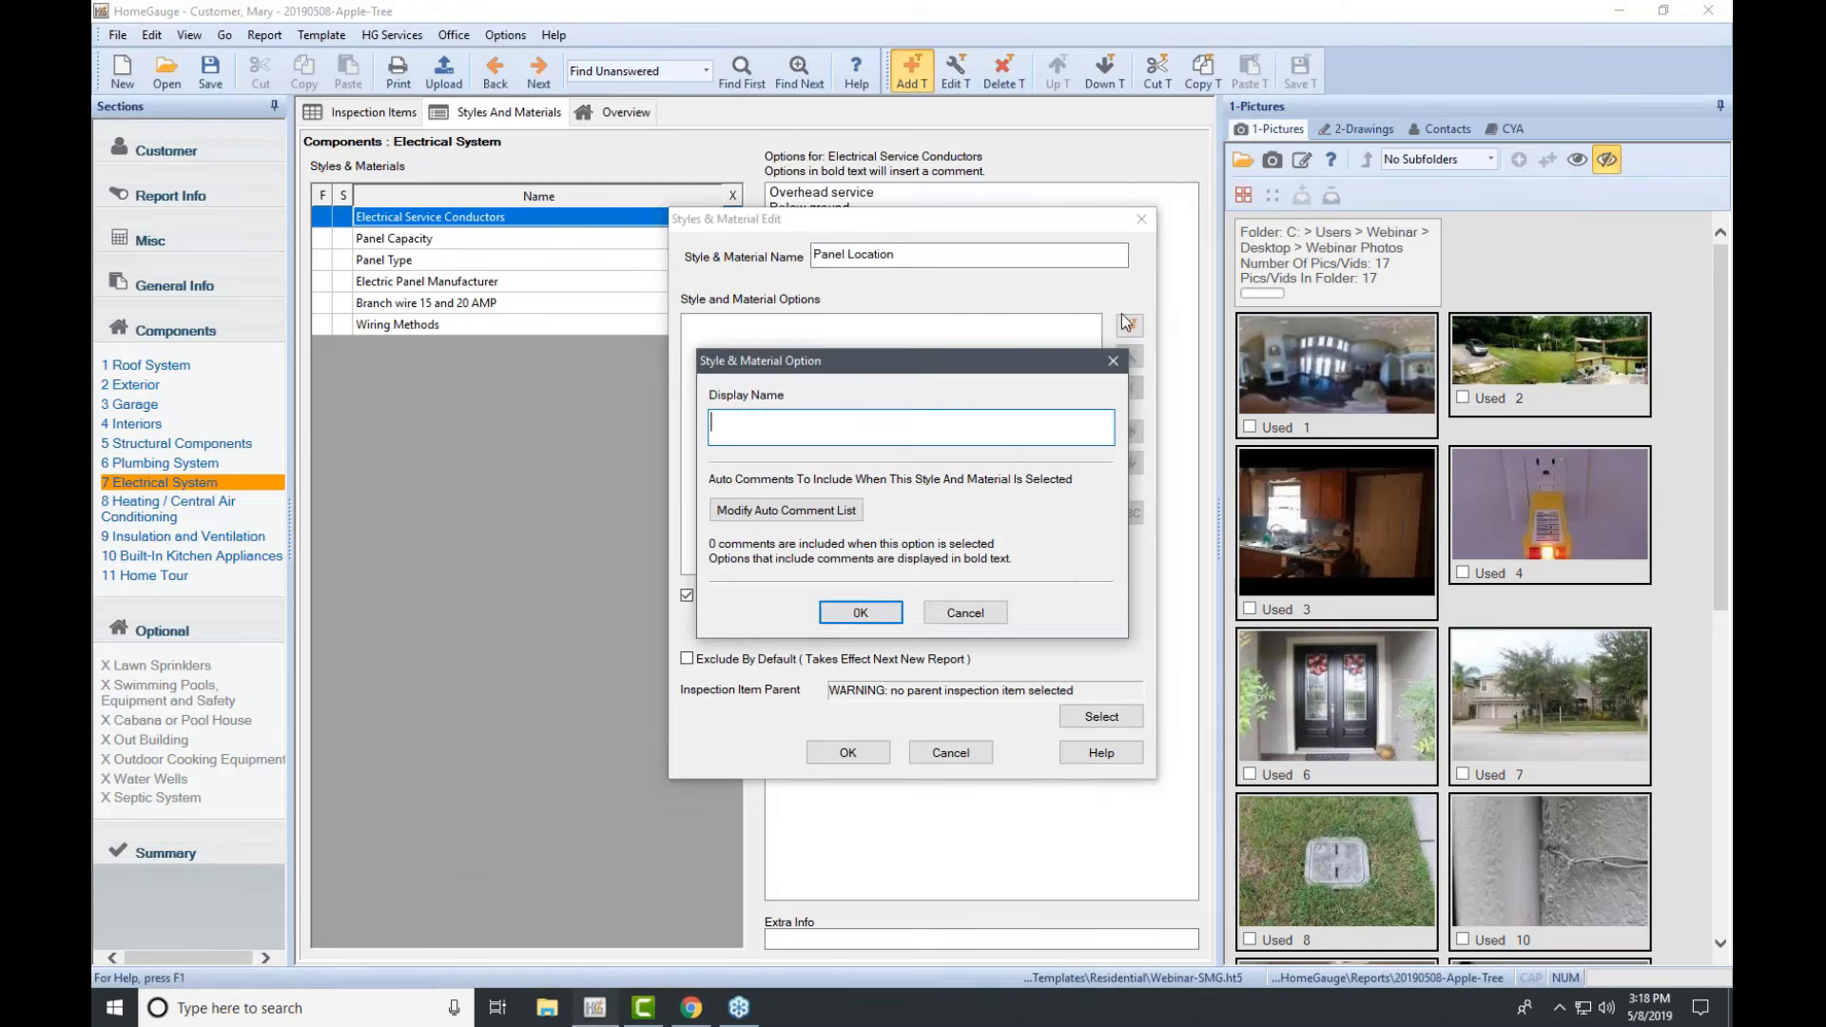
text(Garage)
click(861, 611)
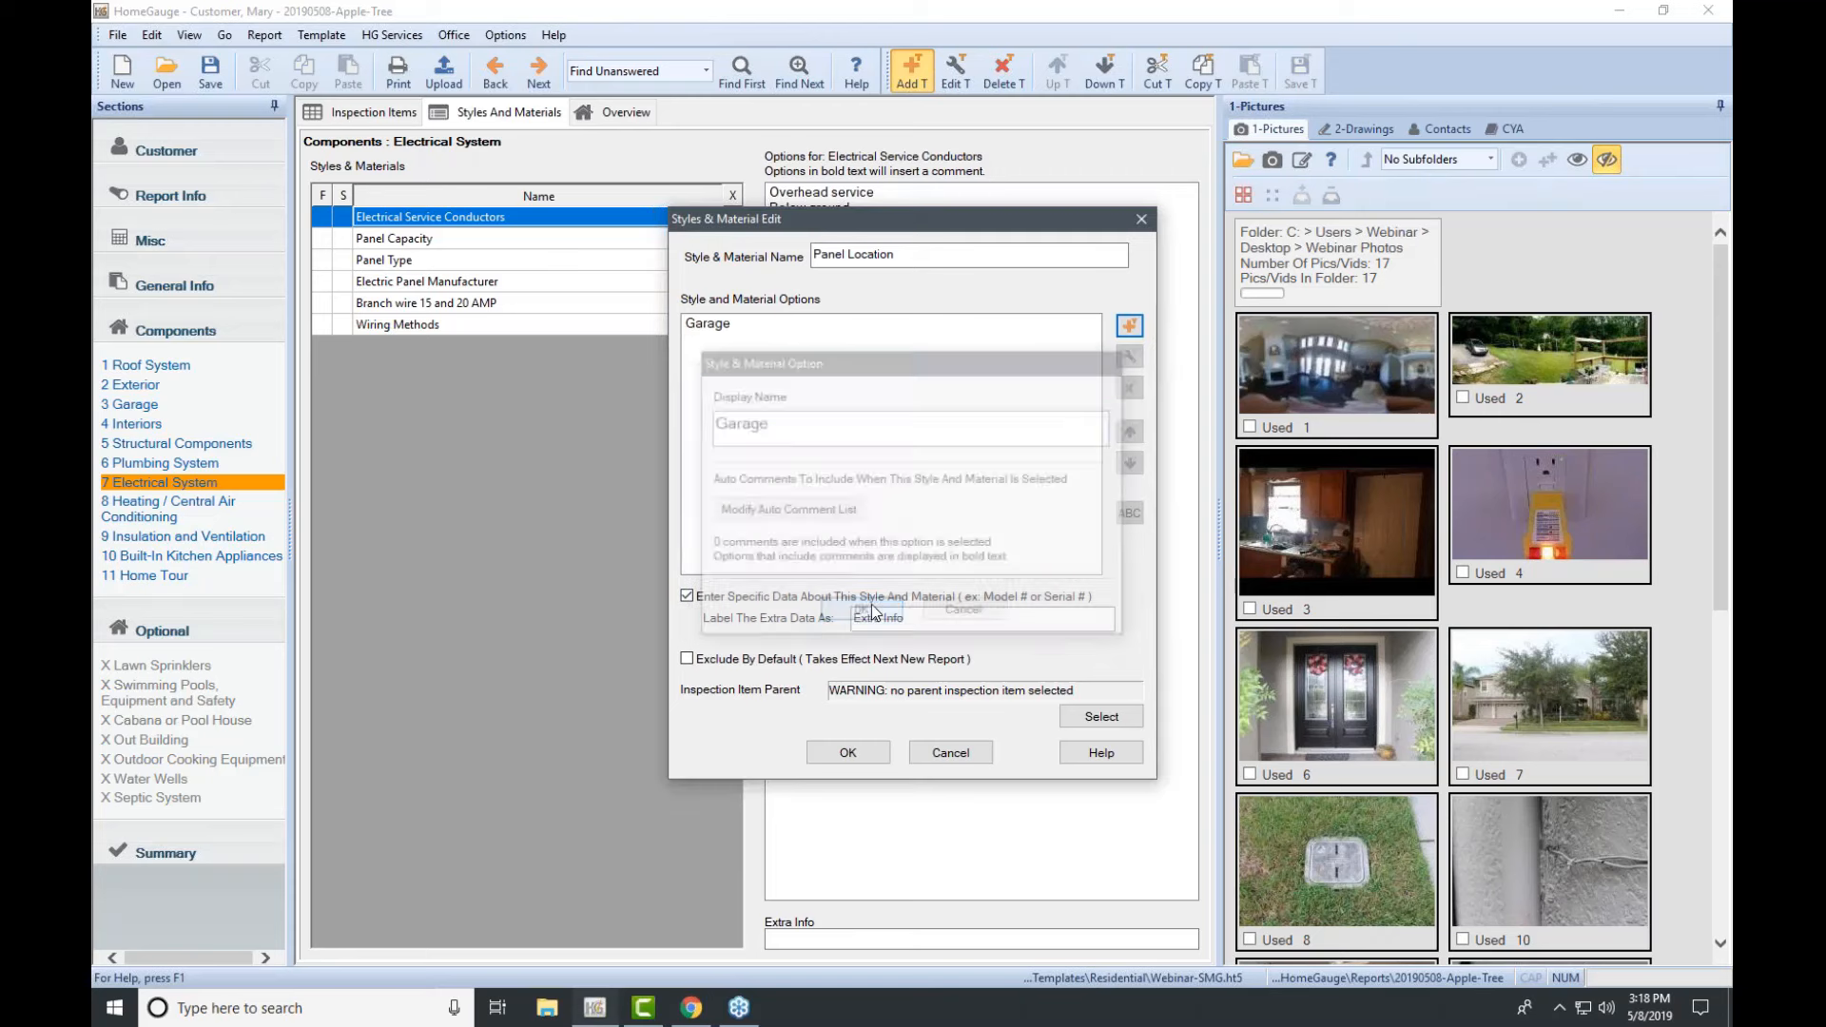
Step: Add Hallway and Master Bedroom as further Panel Location options, correcting their capitalisation
click(1129, 326)
text(hallway)
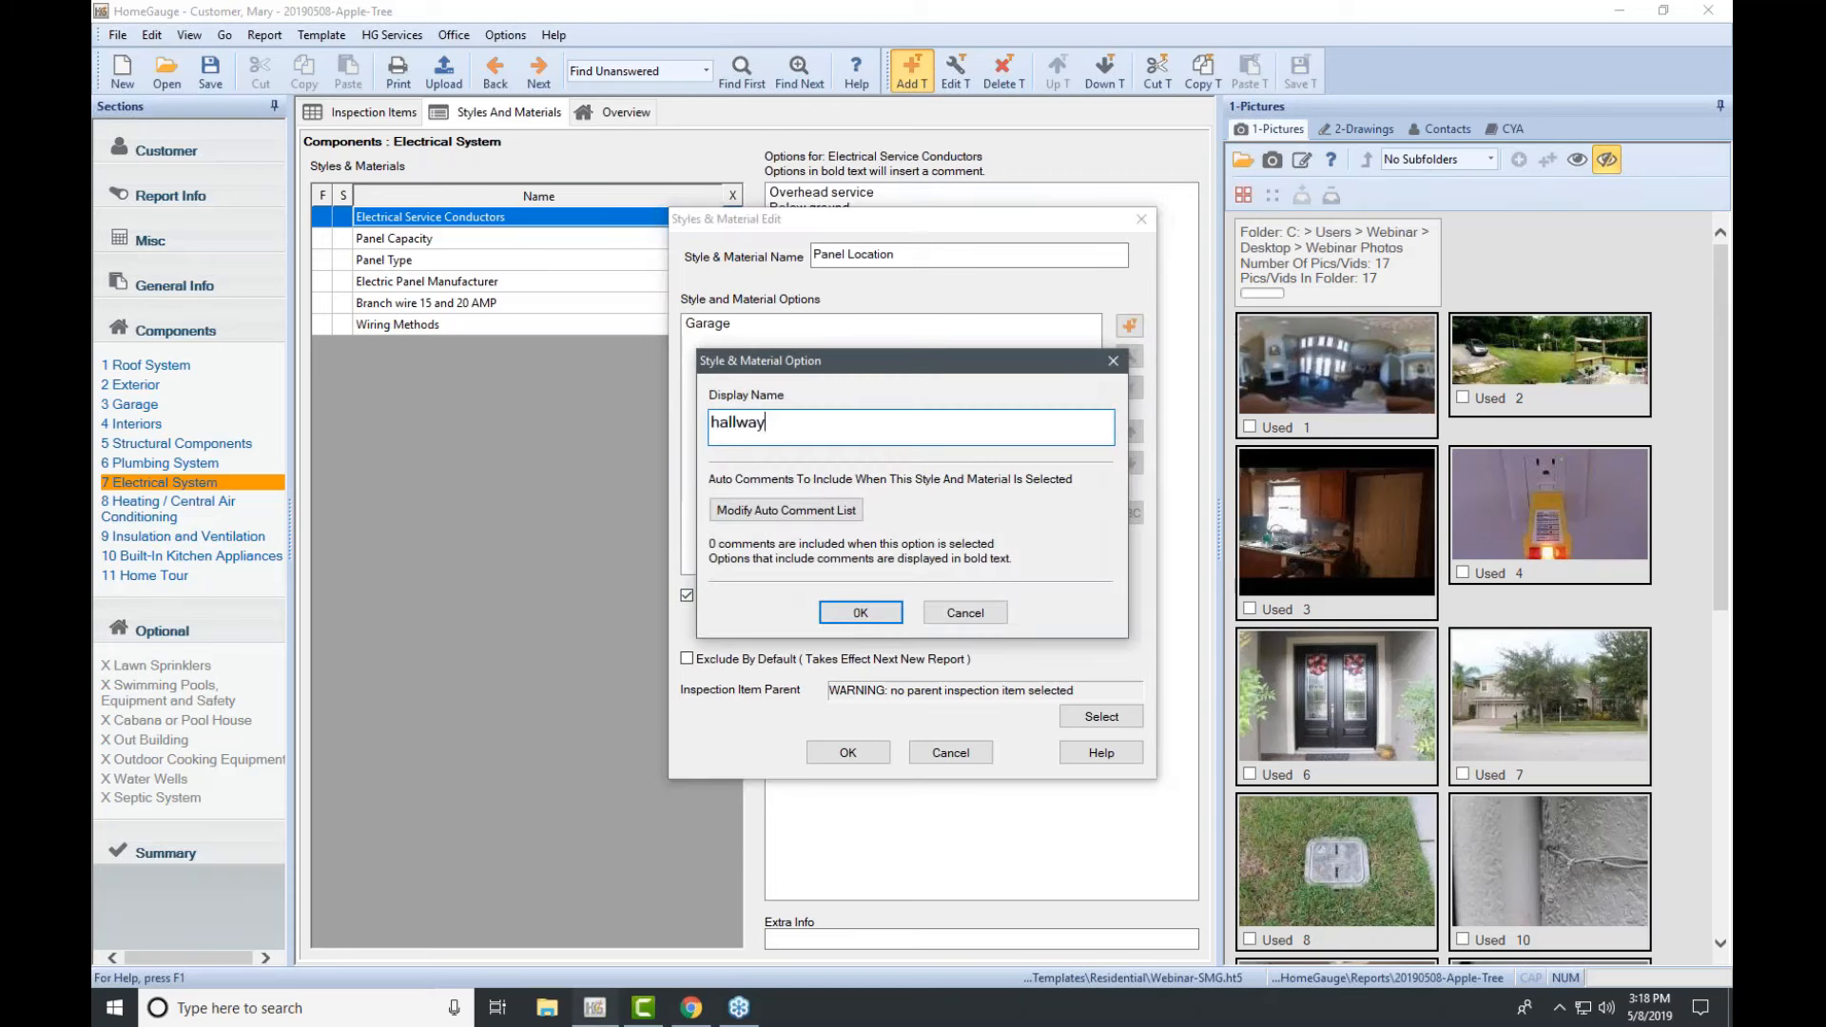
click(719, 422)
key(BackSpace)
text(H)
click(843, 614)
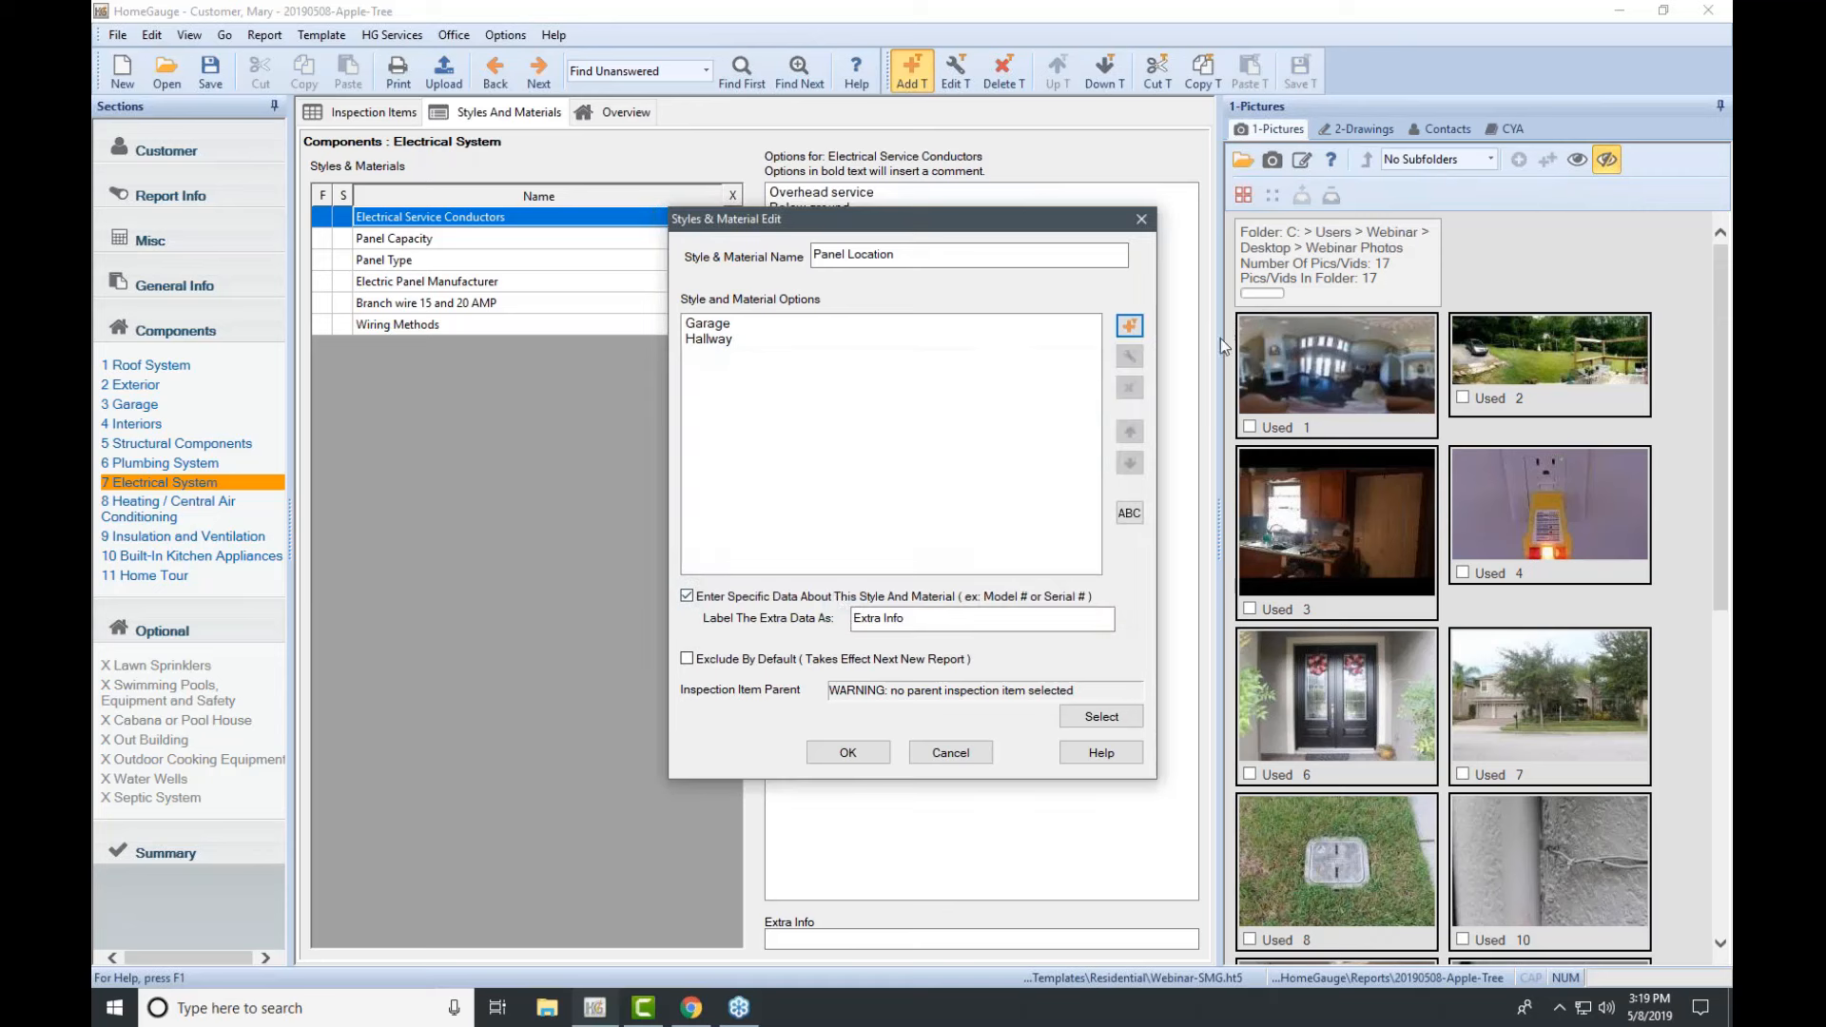
click(1128, 326)
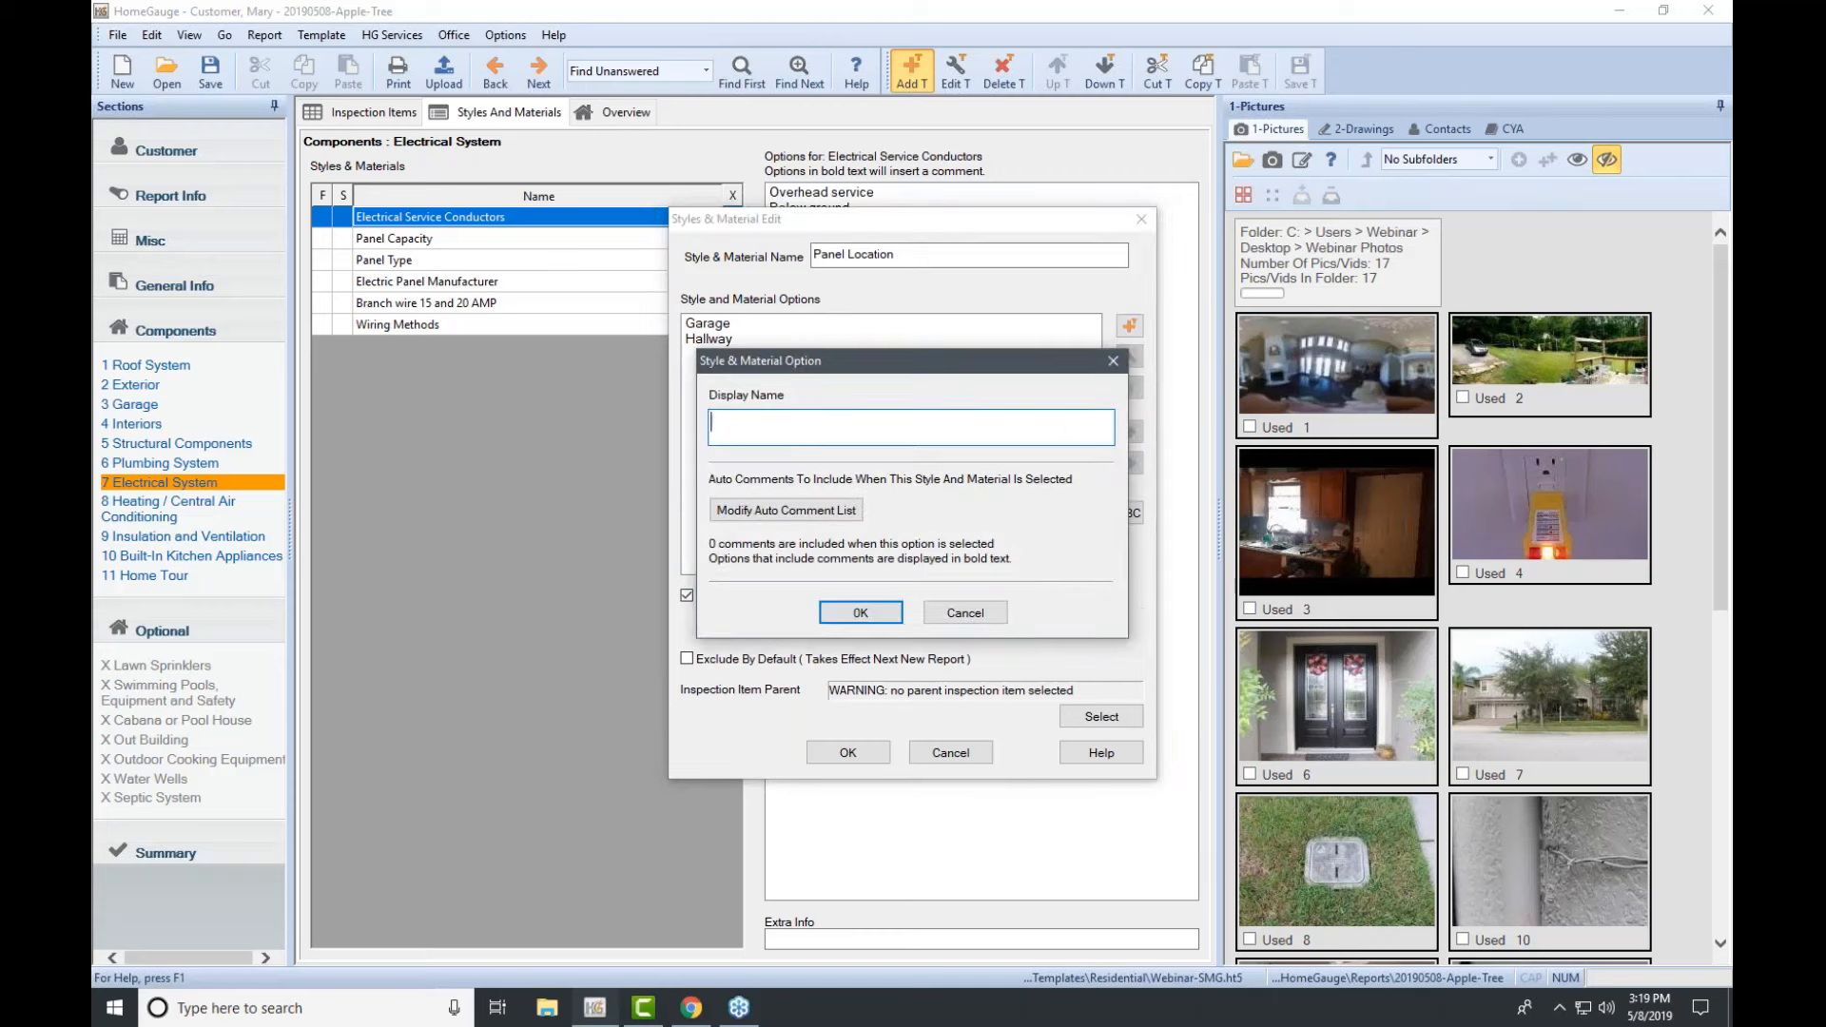
text(Master bedroom)
click(769, 424)
key(Delete)
text(B)
click(860, 613)
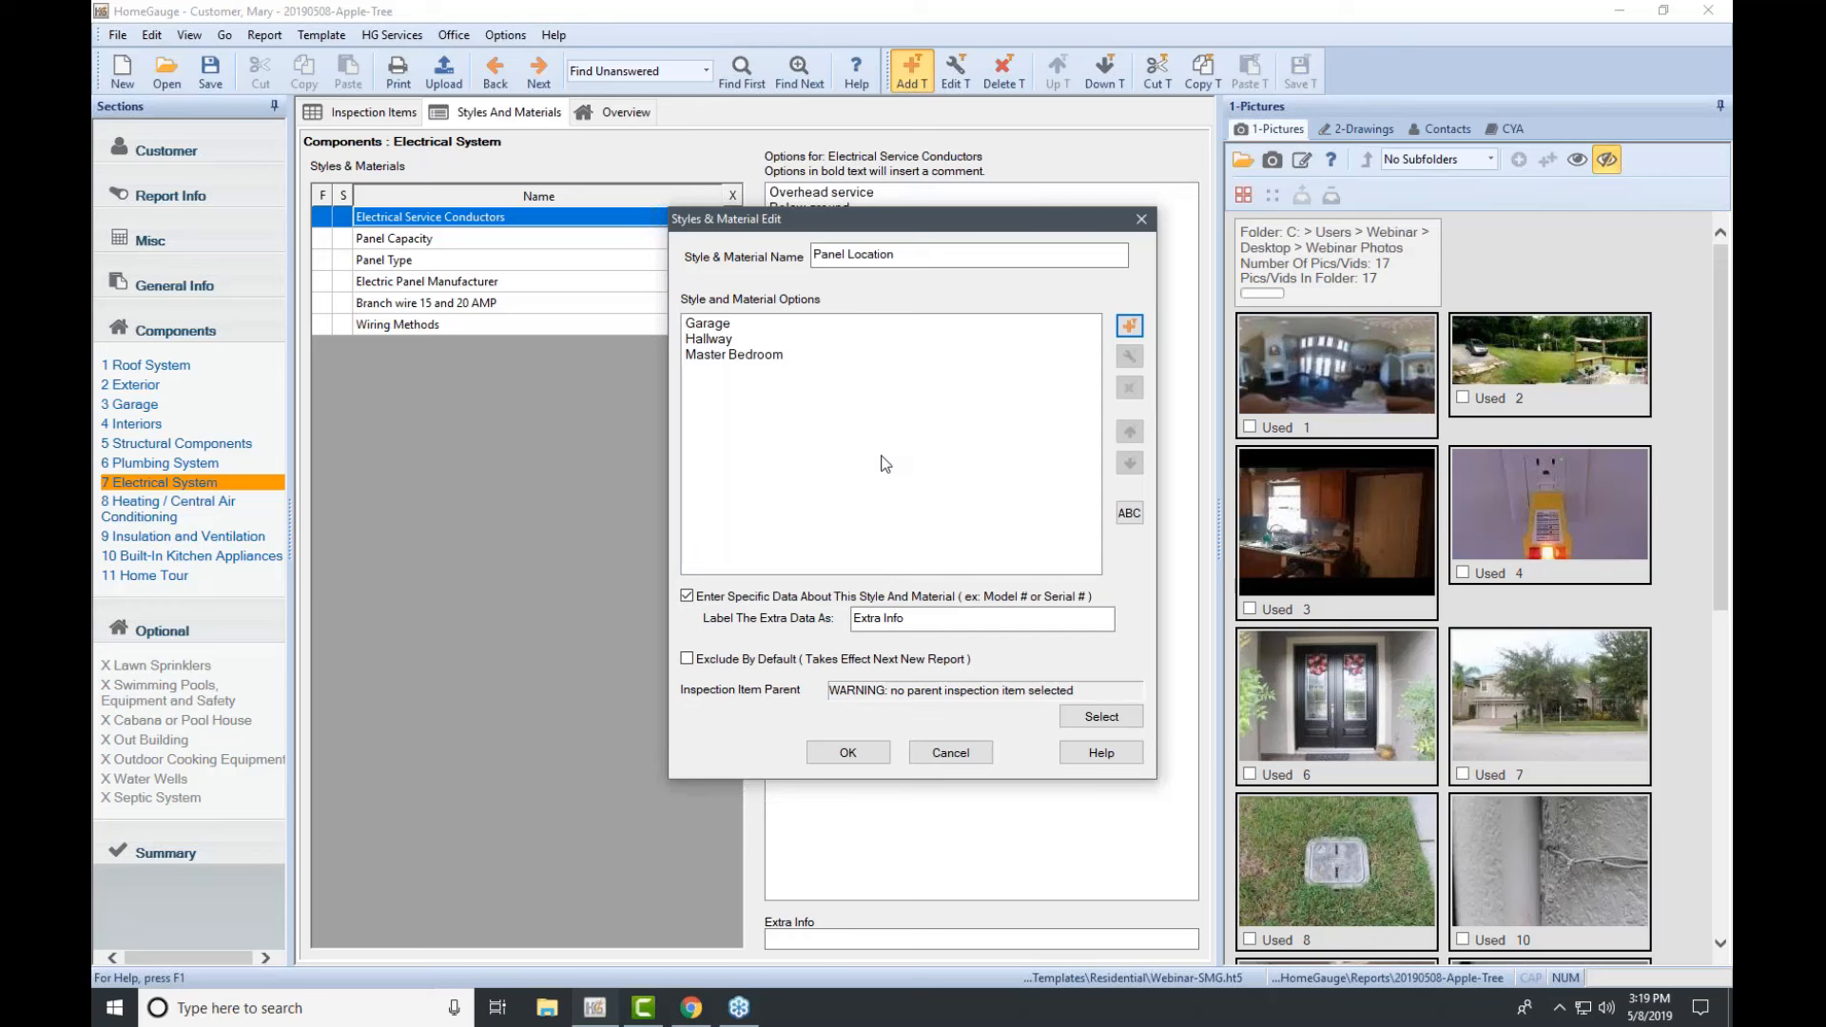
click(1719, 267)
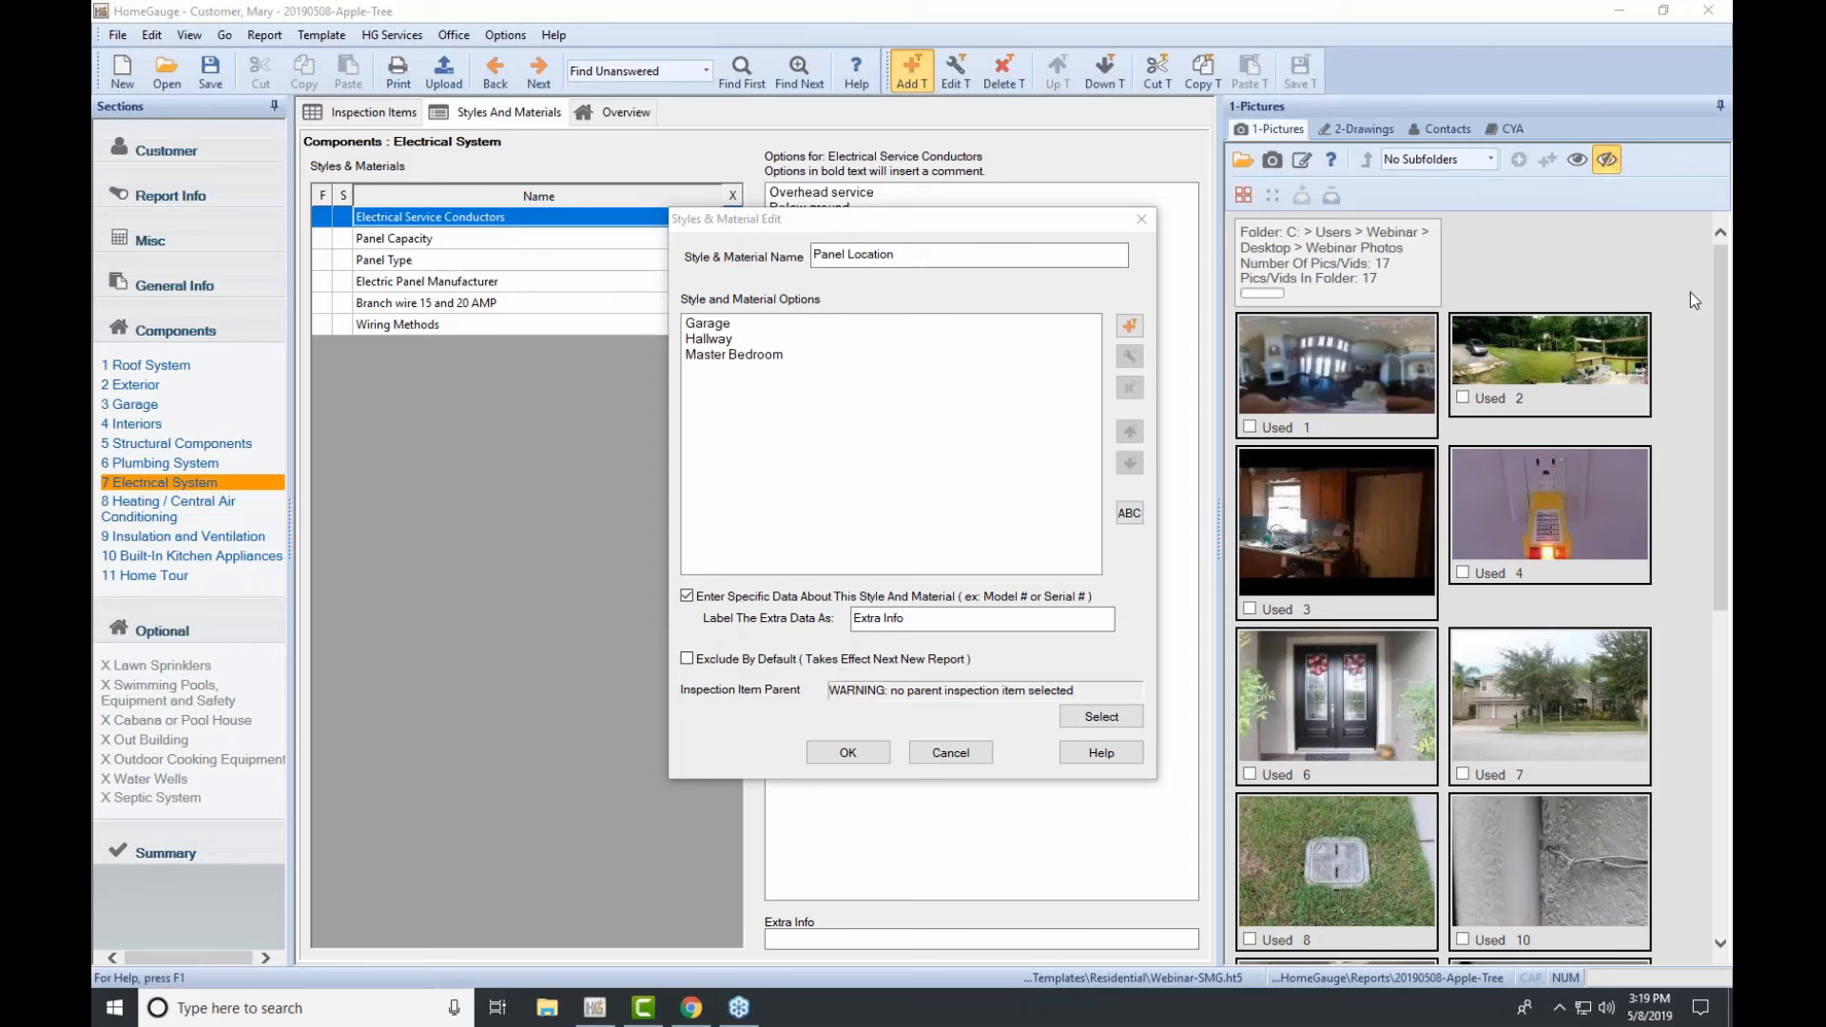
Step: Set Service and Grounding Equipment as Panel Location's parent item and save the entry
click(1102, 716)
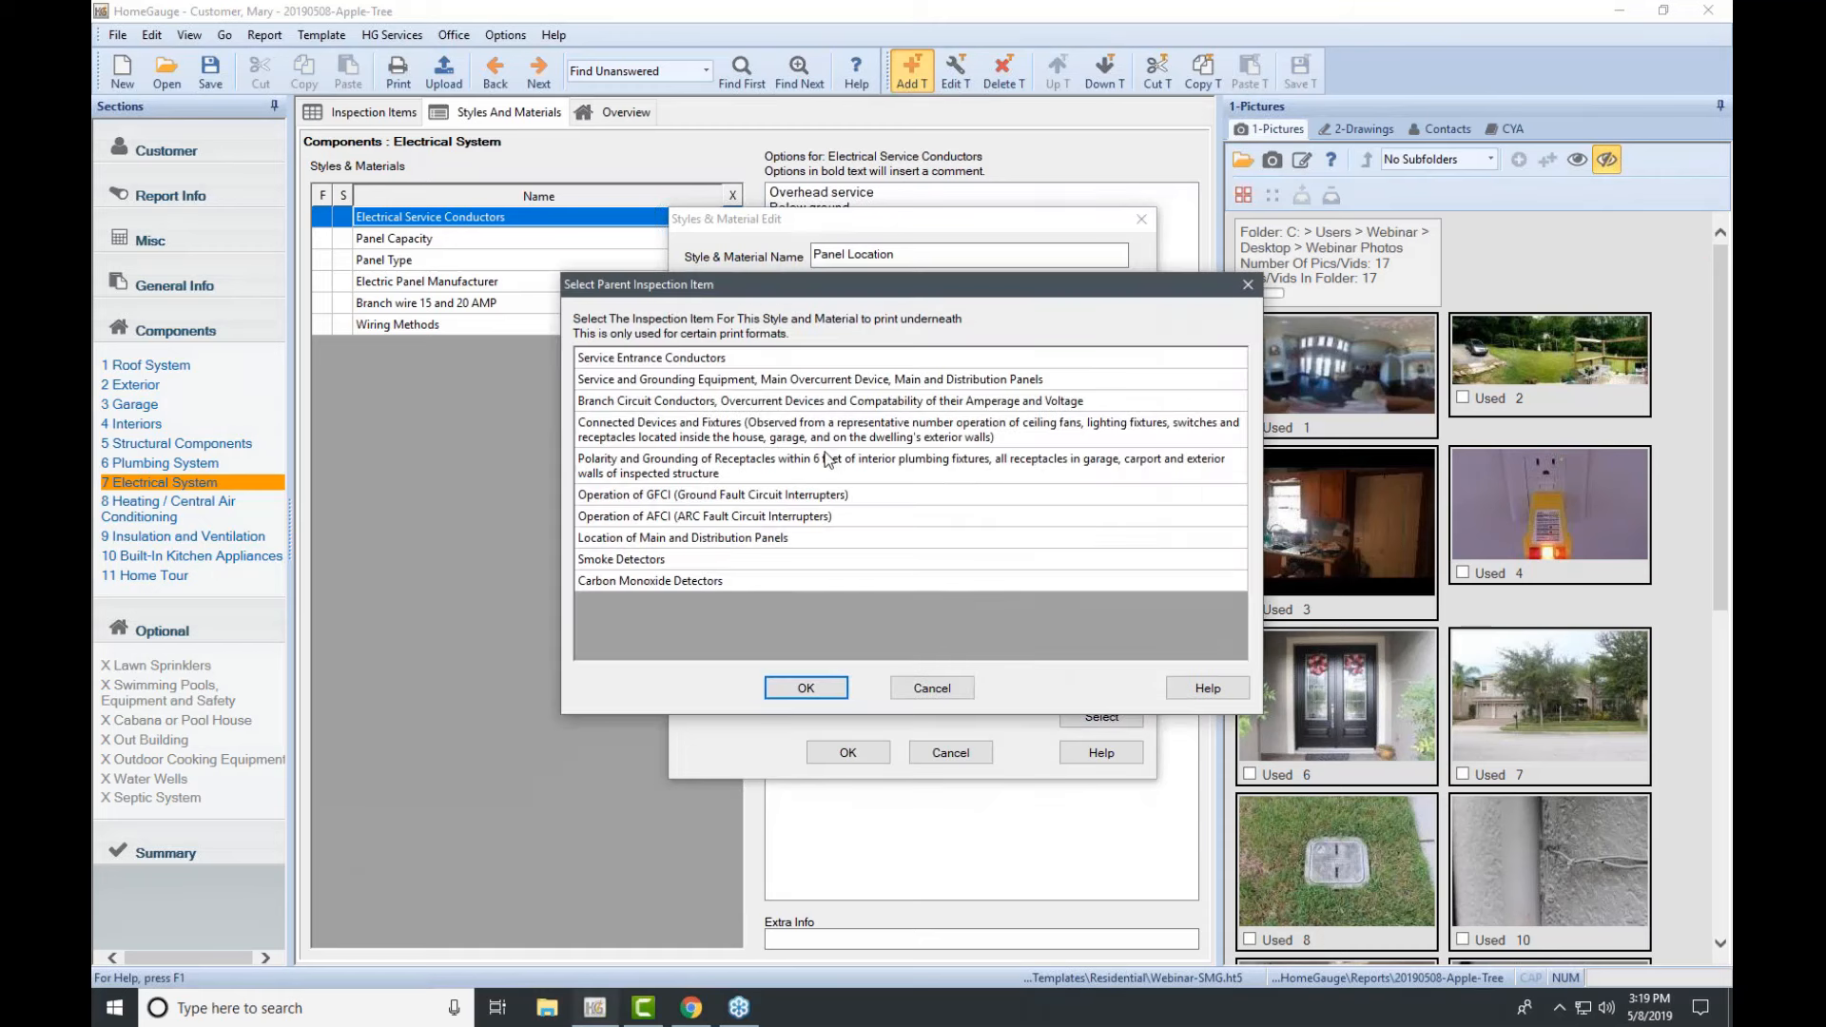
click(862, 380)
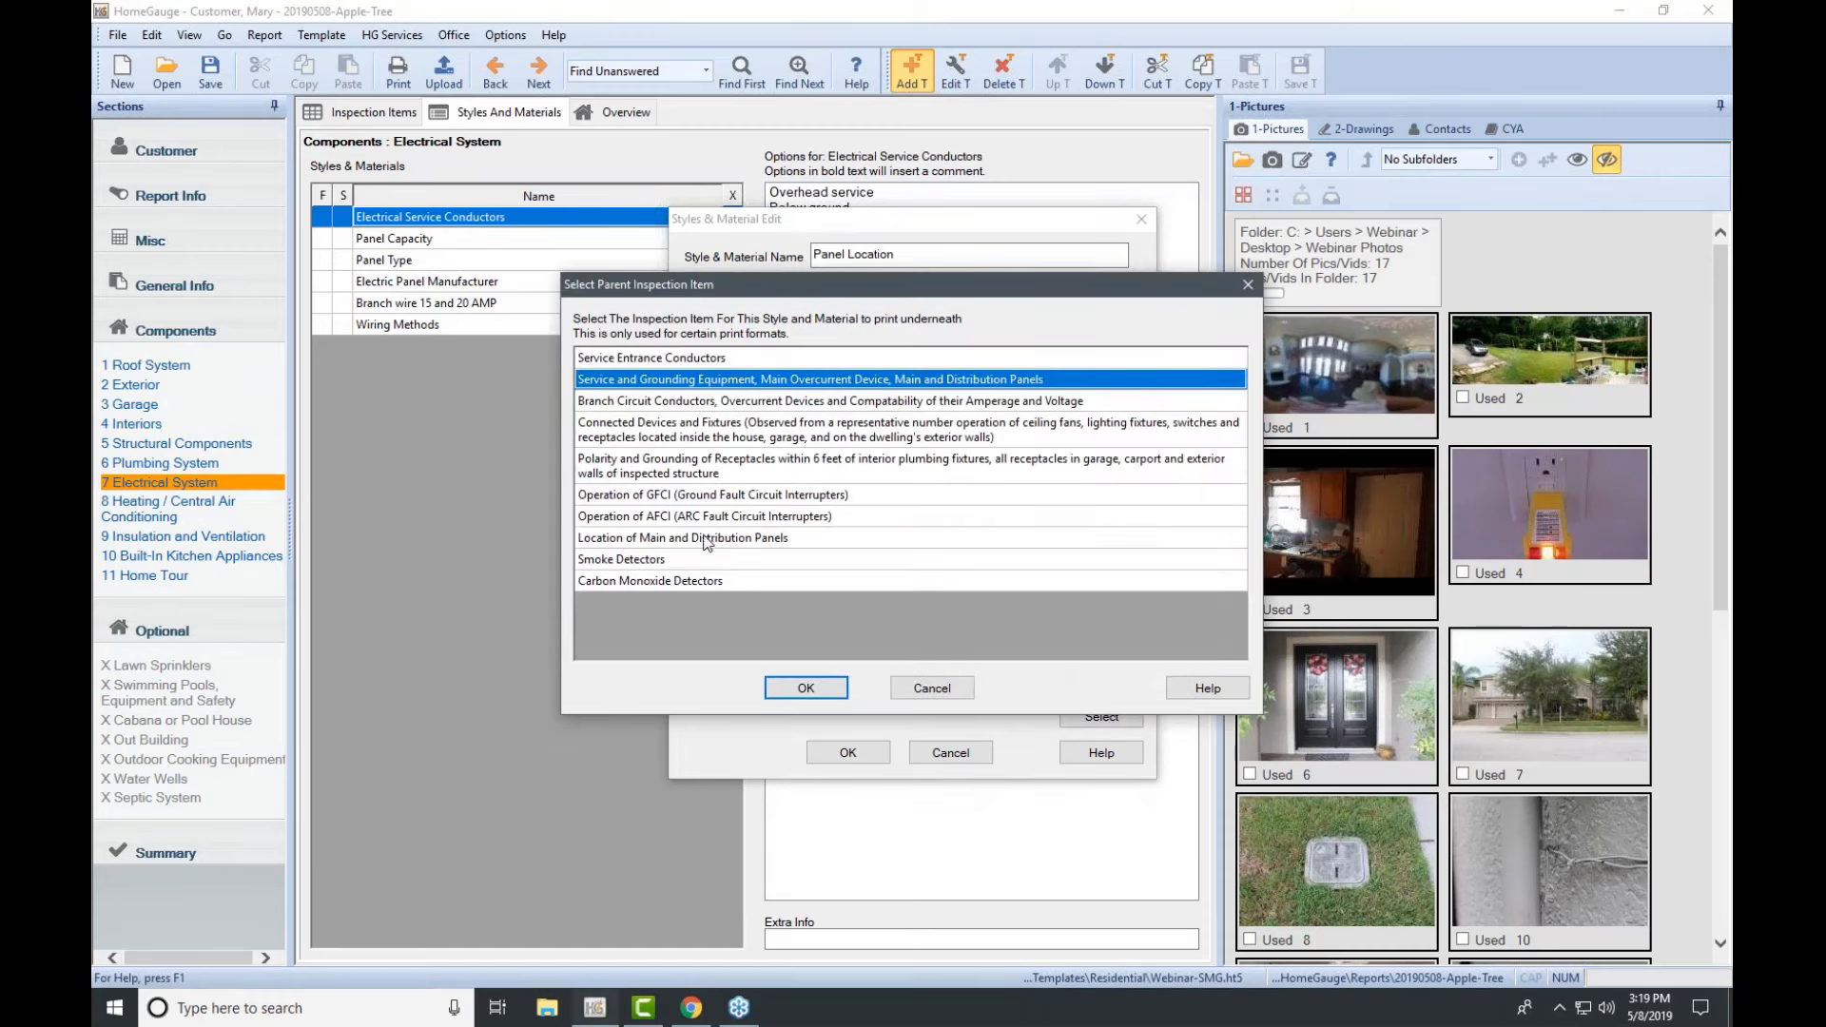
click(825, 692)
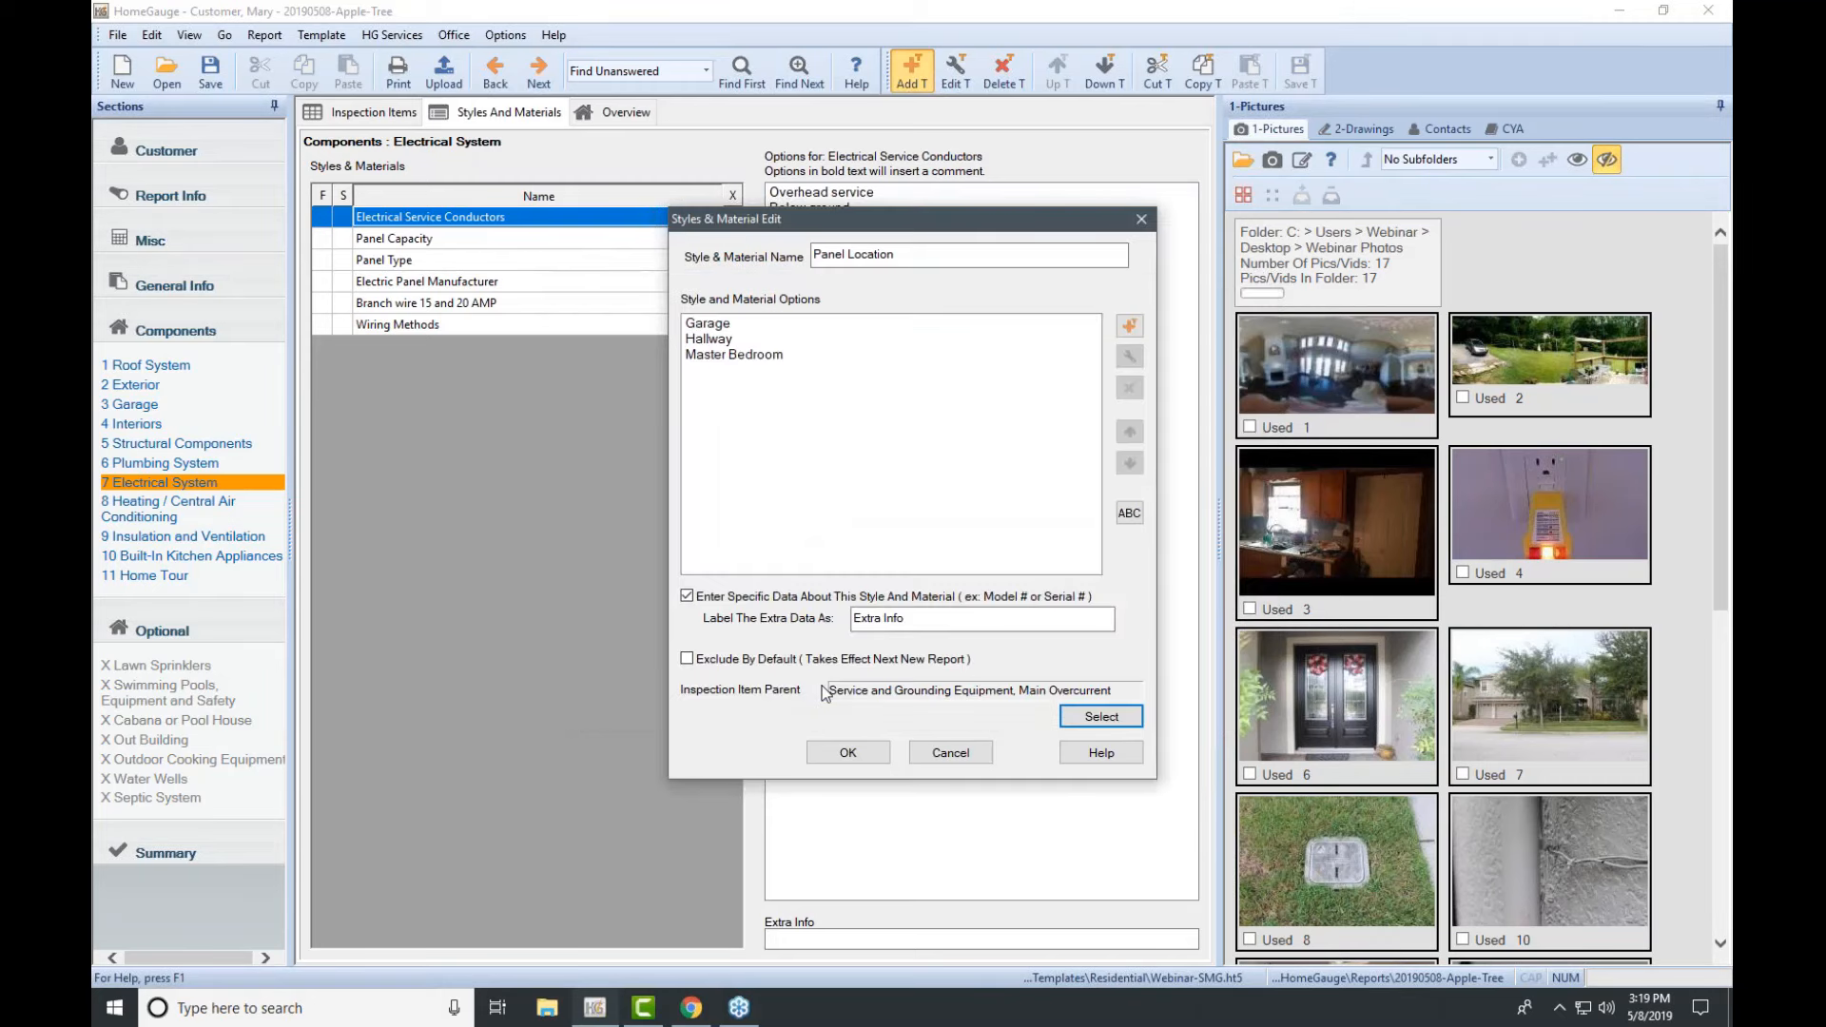
click(847, 752)
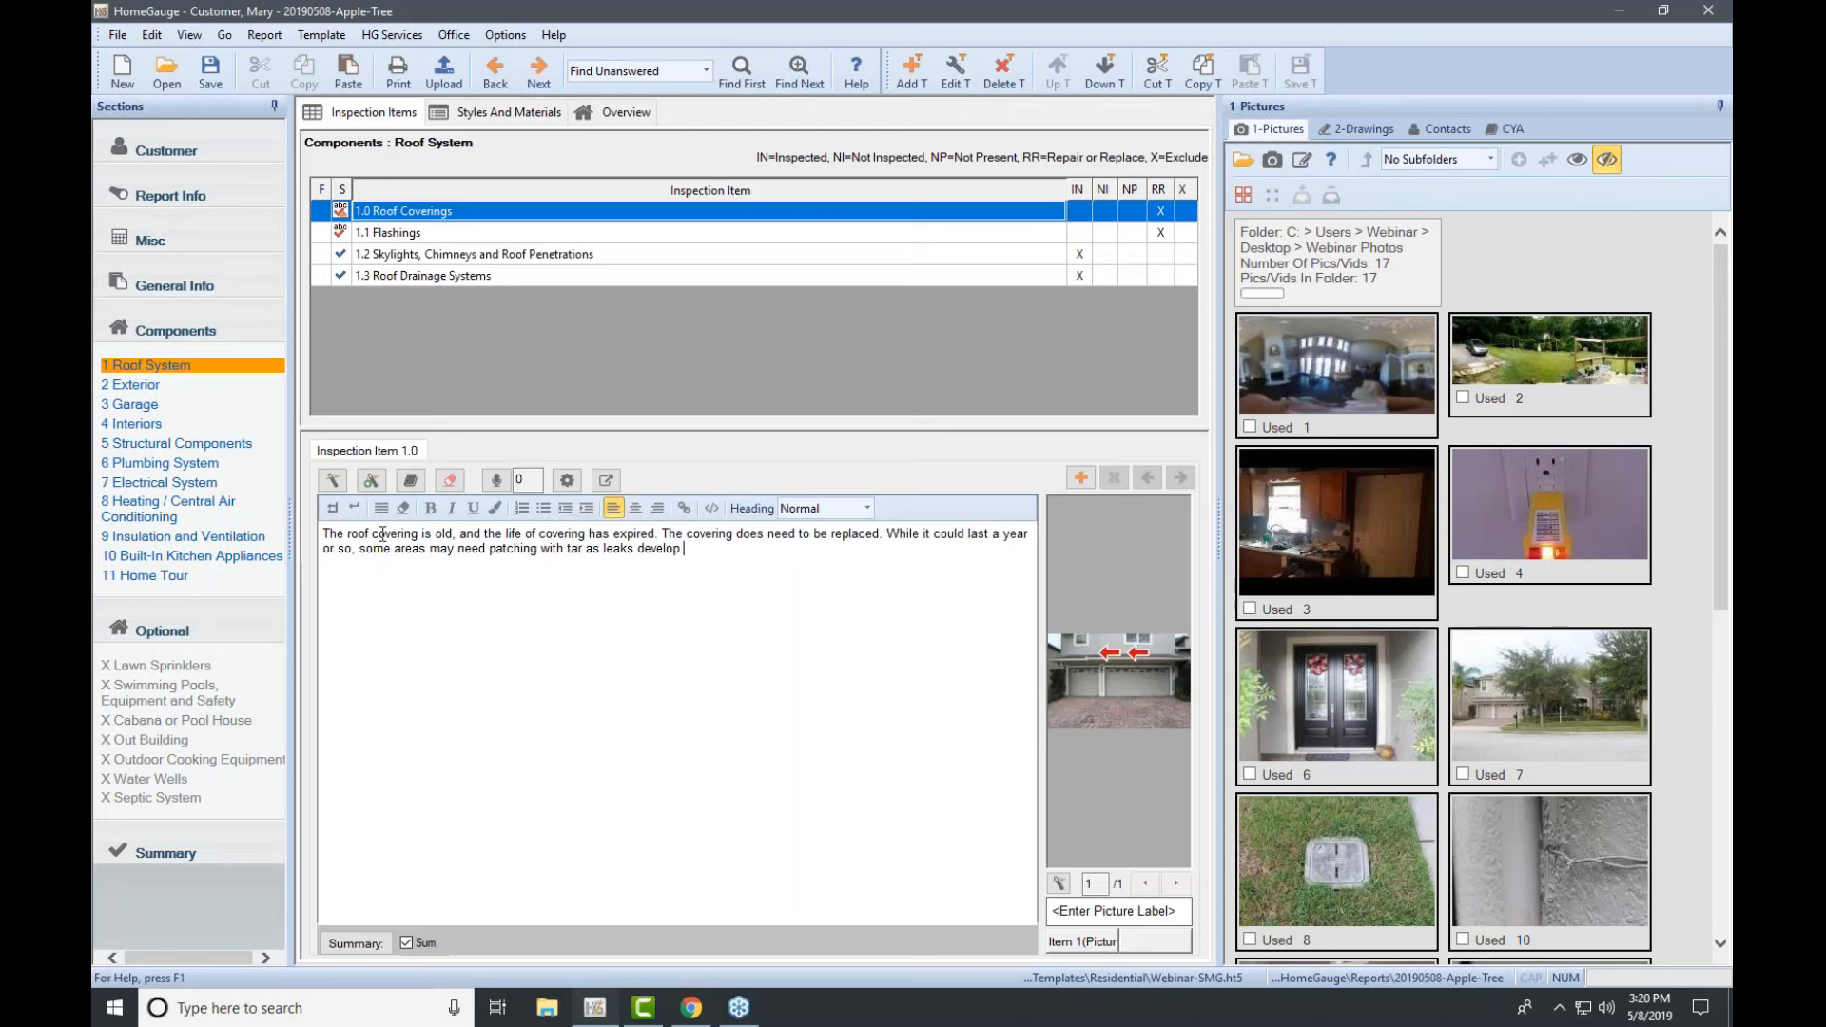
Step: Go to the Exterior section and select item 2.1 Doors (Exterior)
click(138, 386)
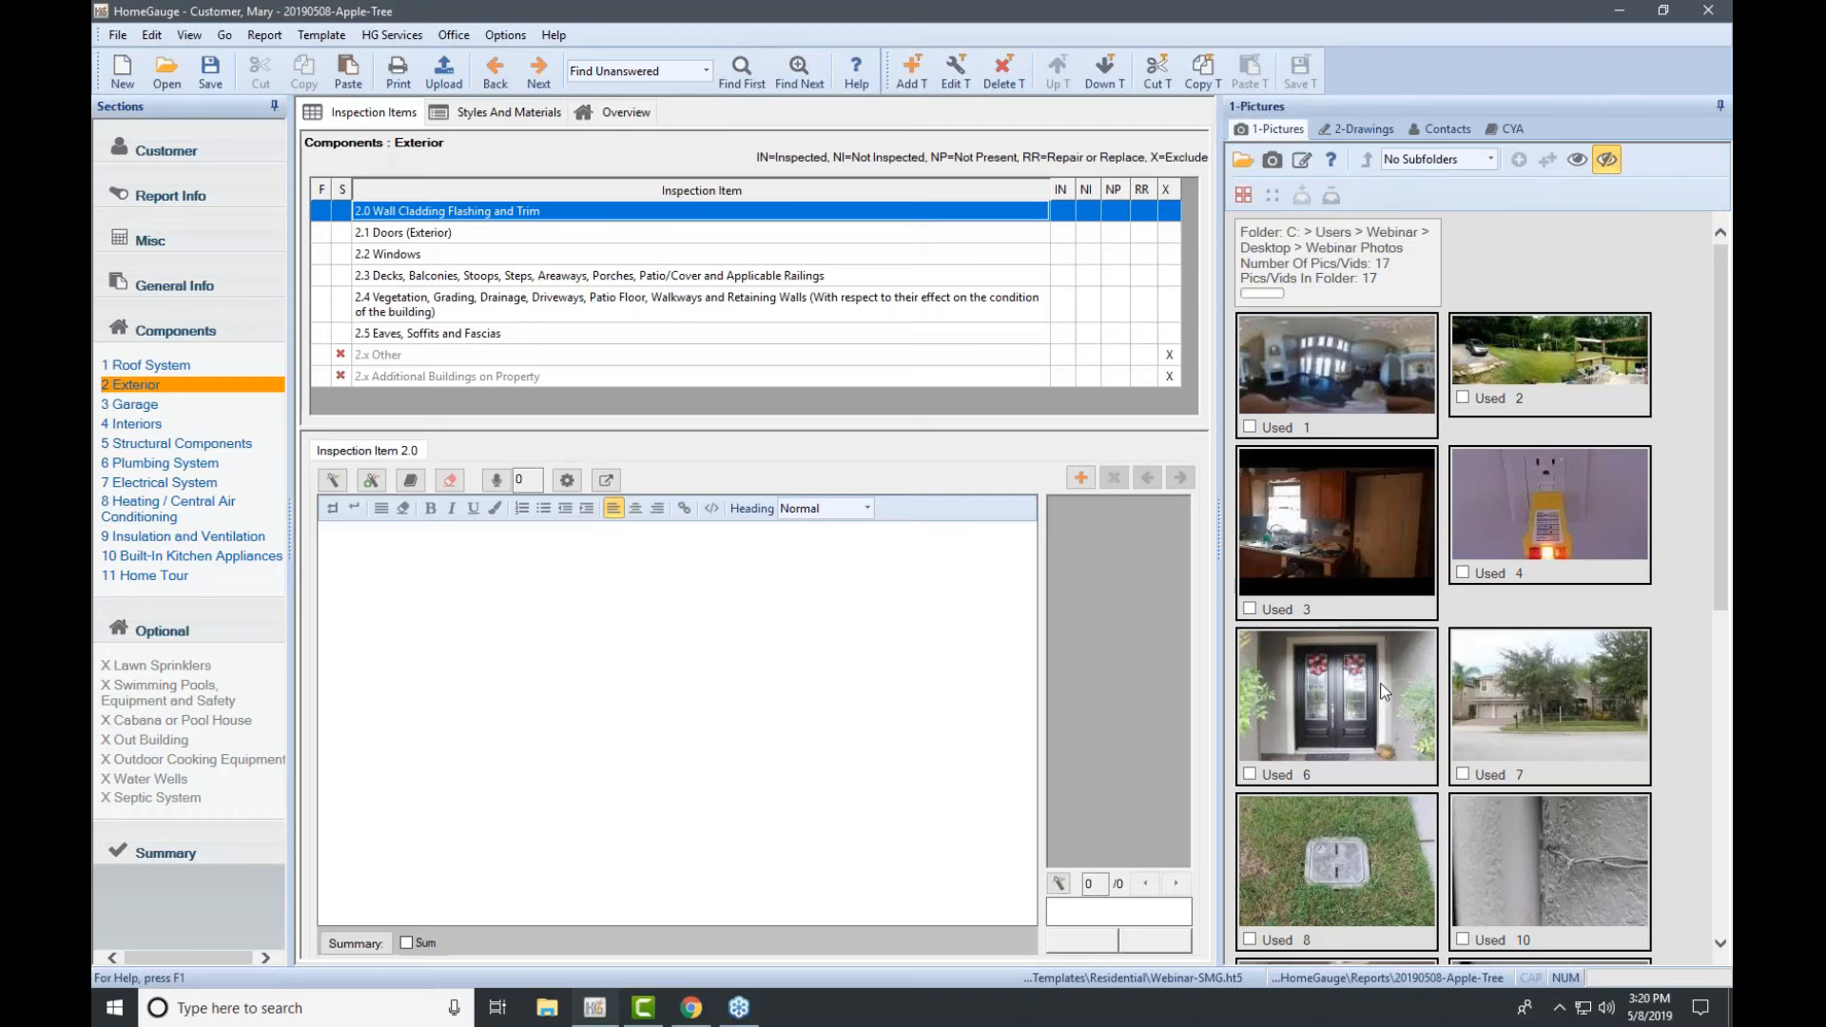
scroll(1381, 692, down, 3)
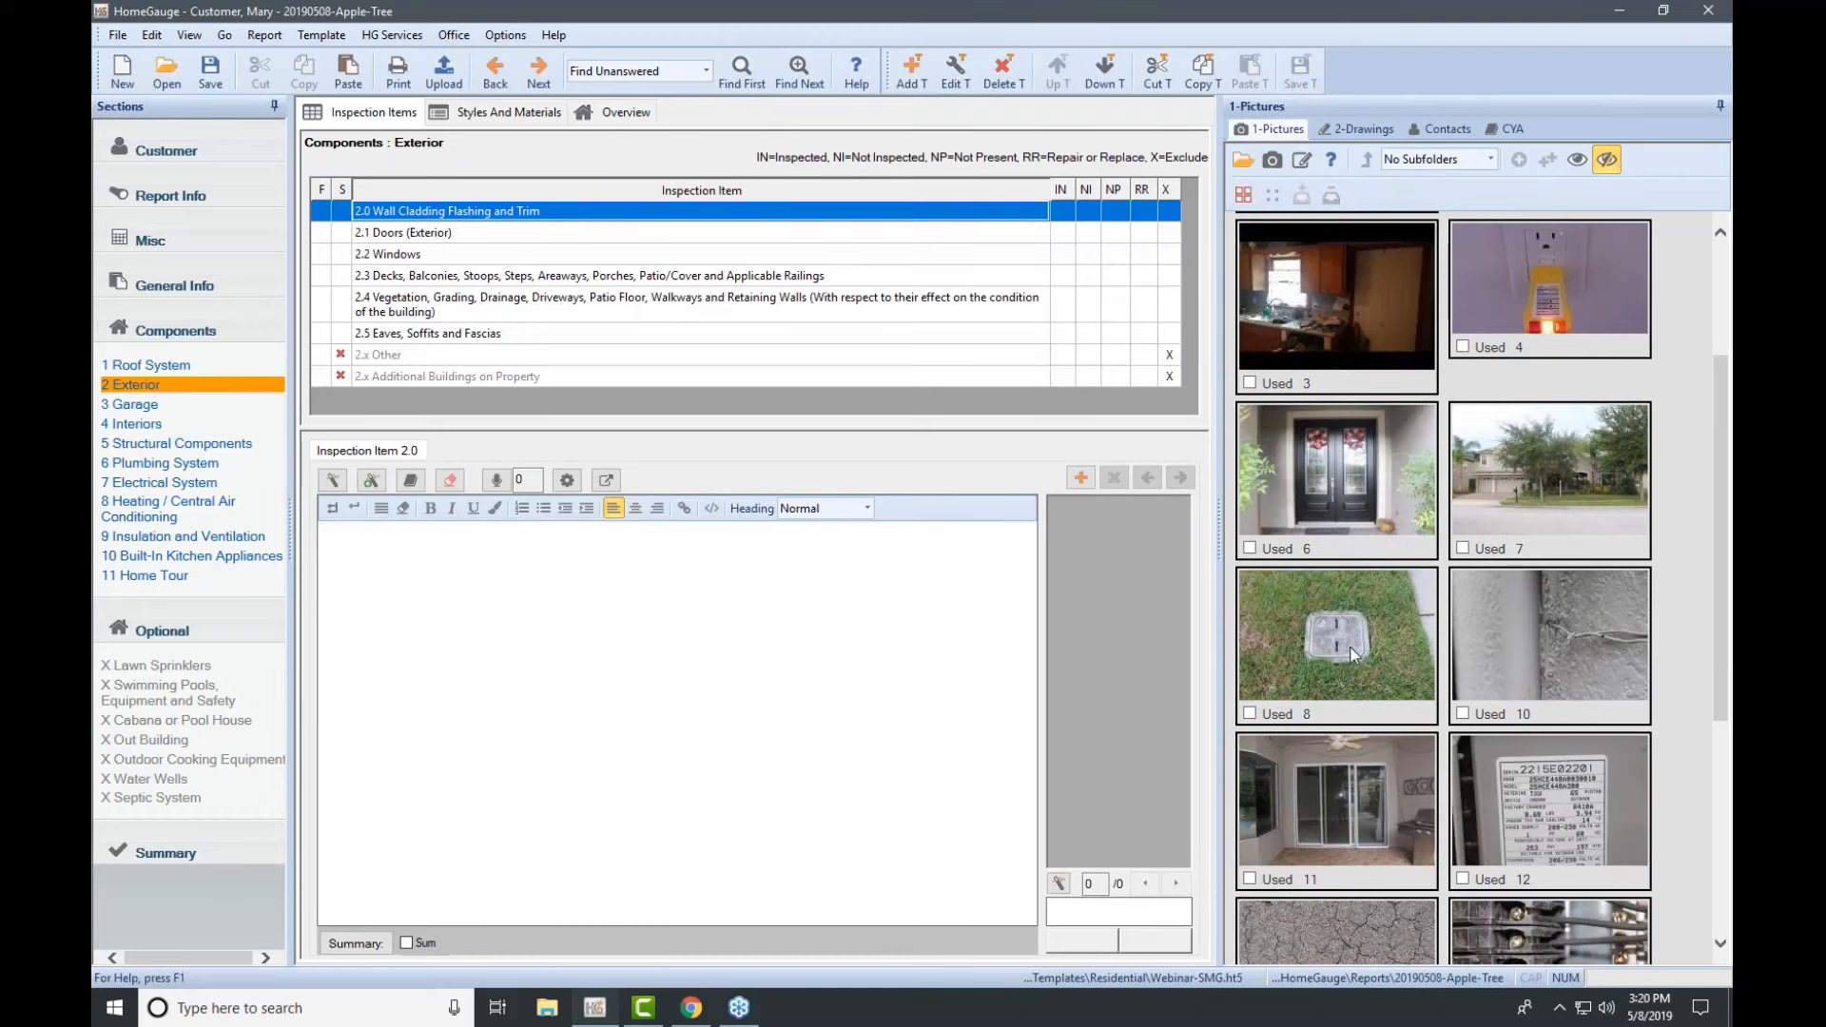
click(616, 232)
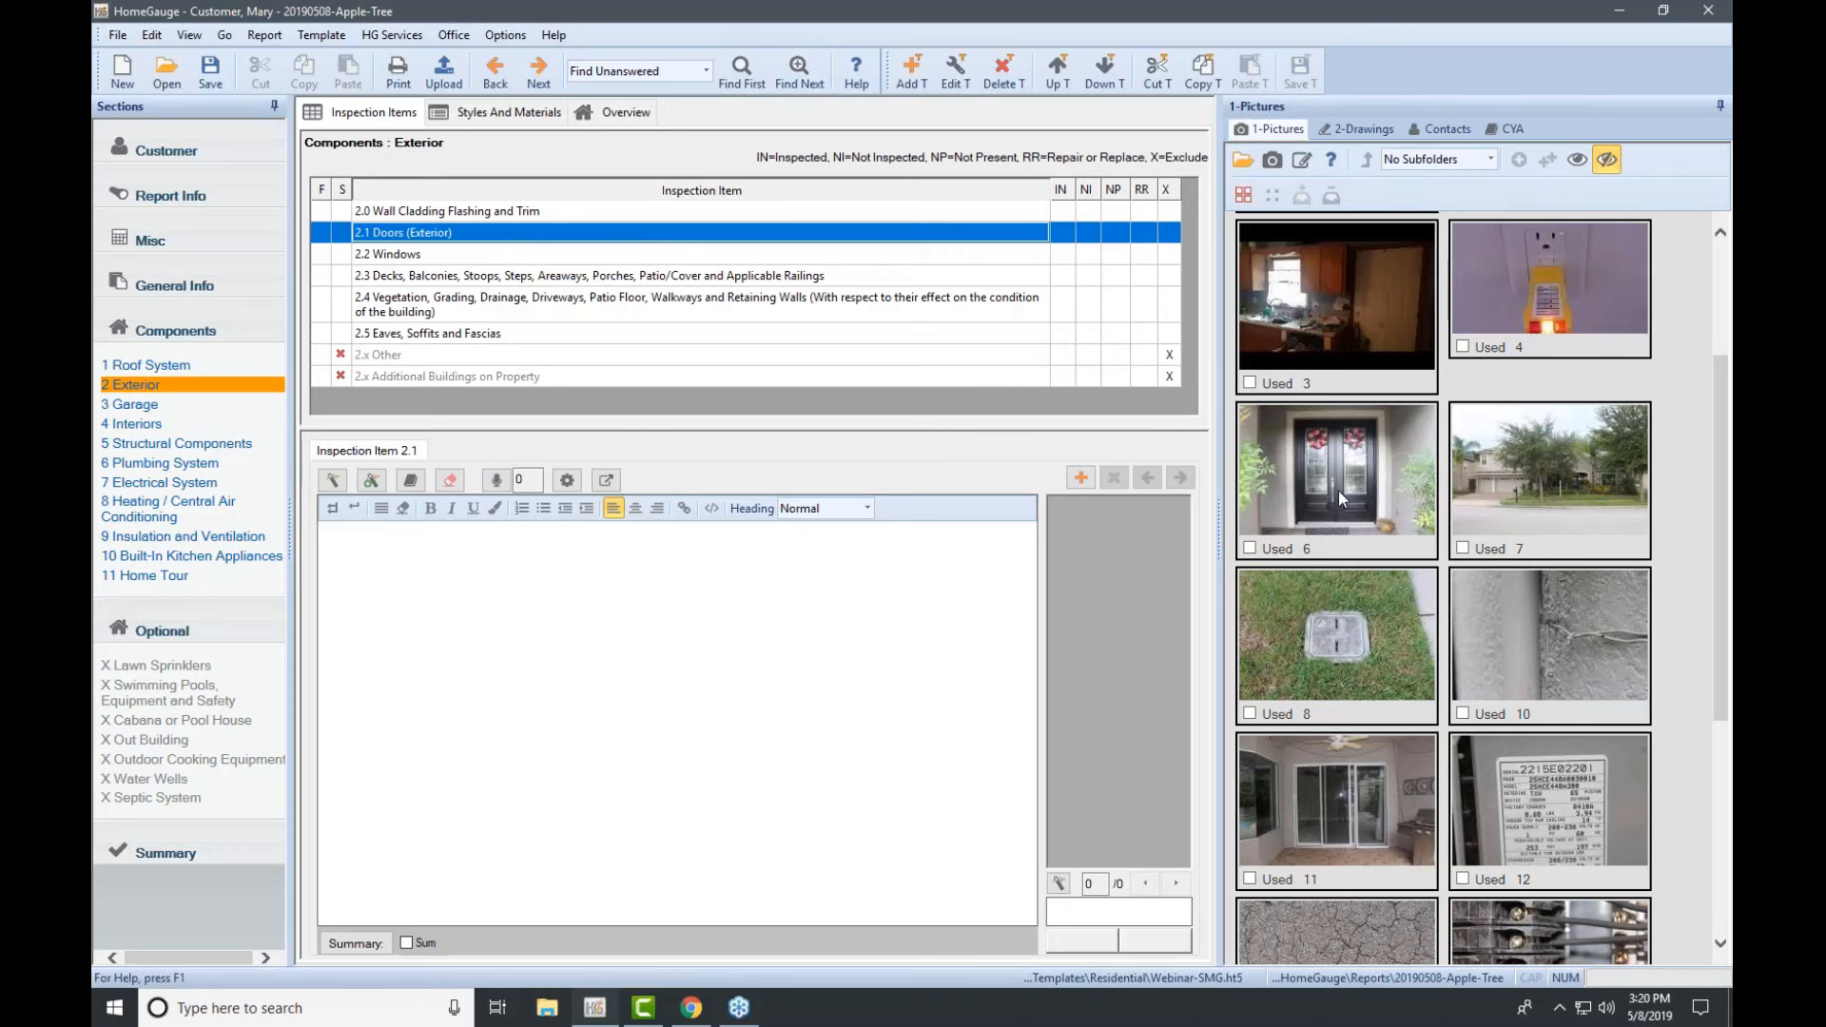
Step: Draw a small red rectangle on the left side of the front door photo and keep it
mouse_move(1360, 486)
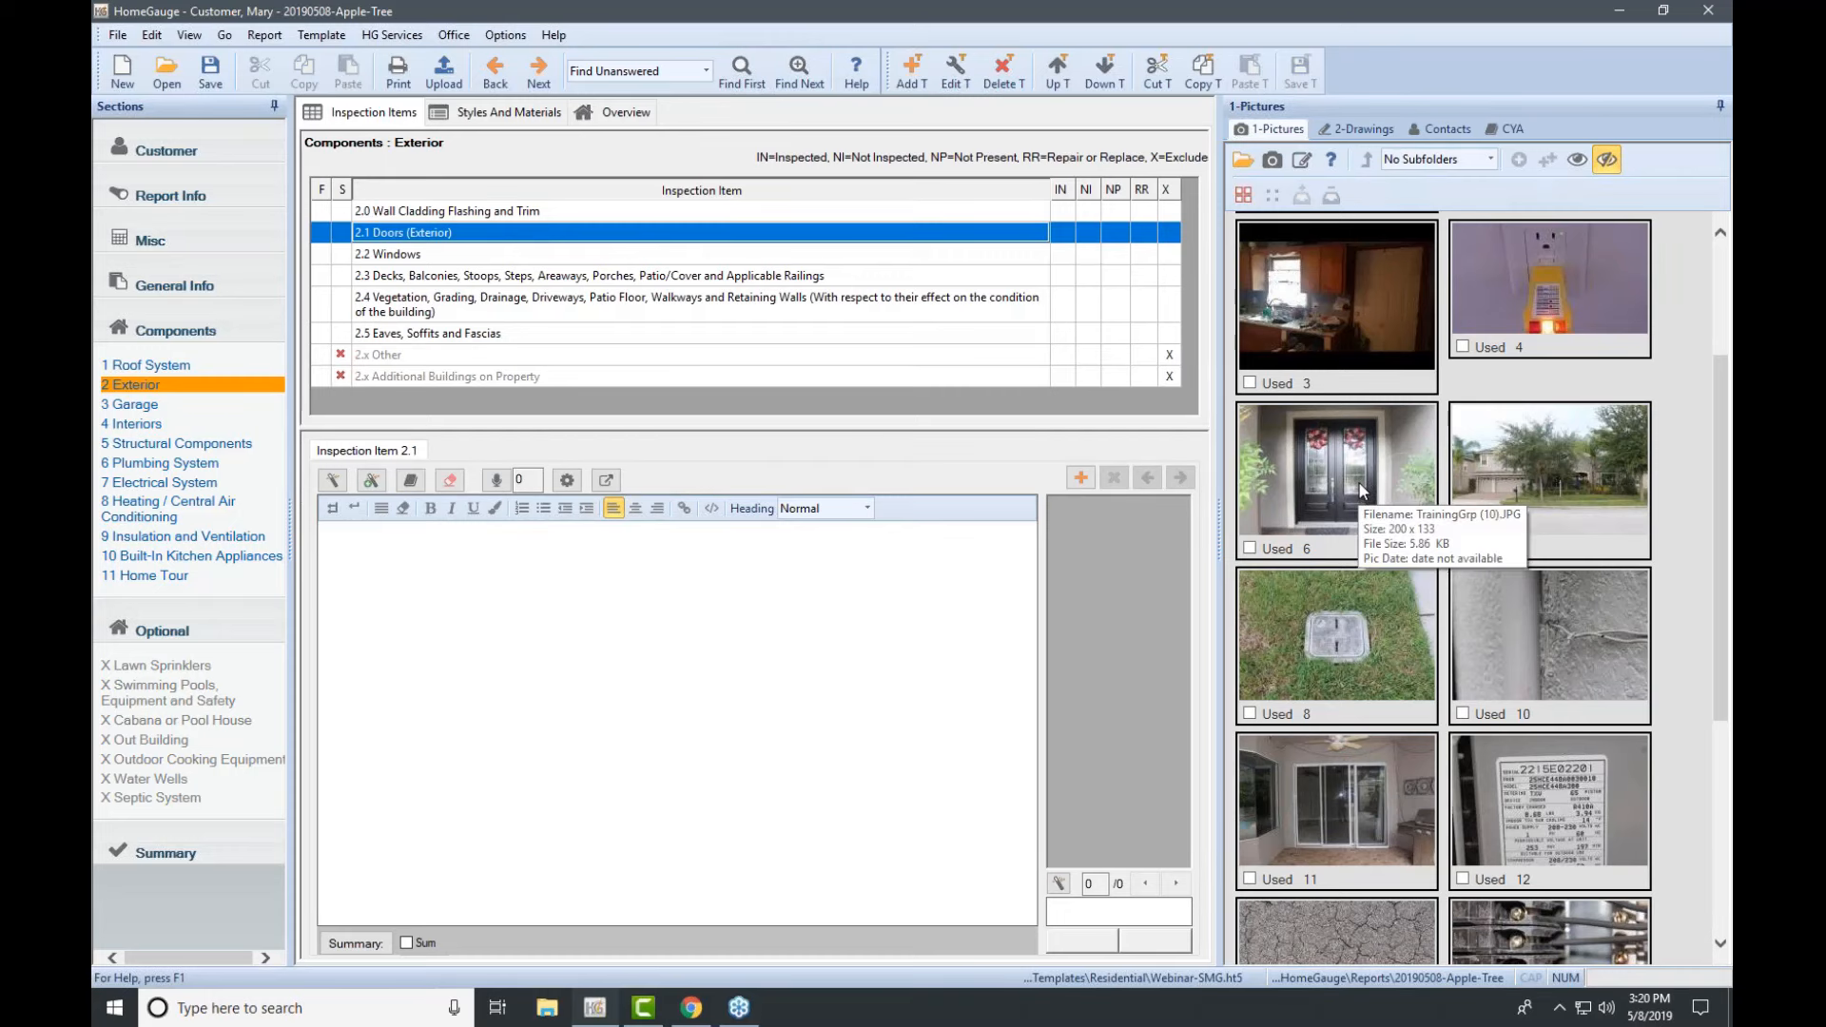
double_click(1360, 491)
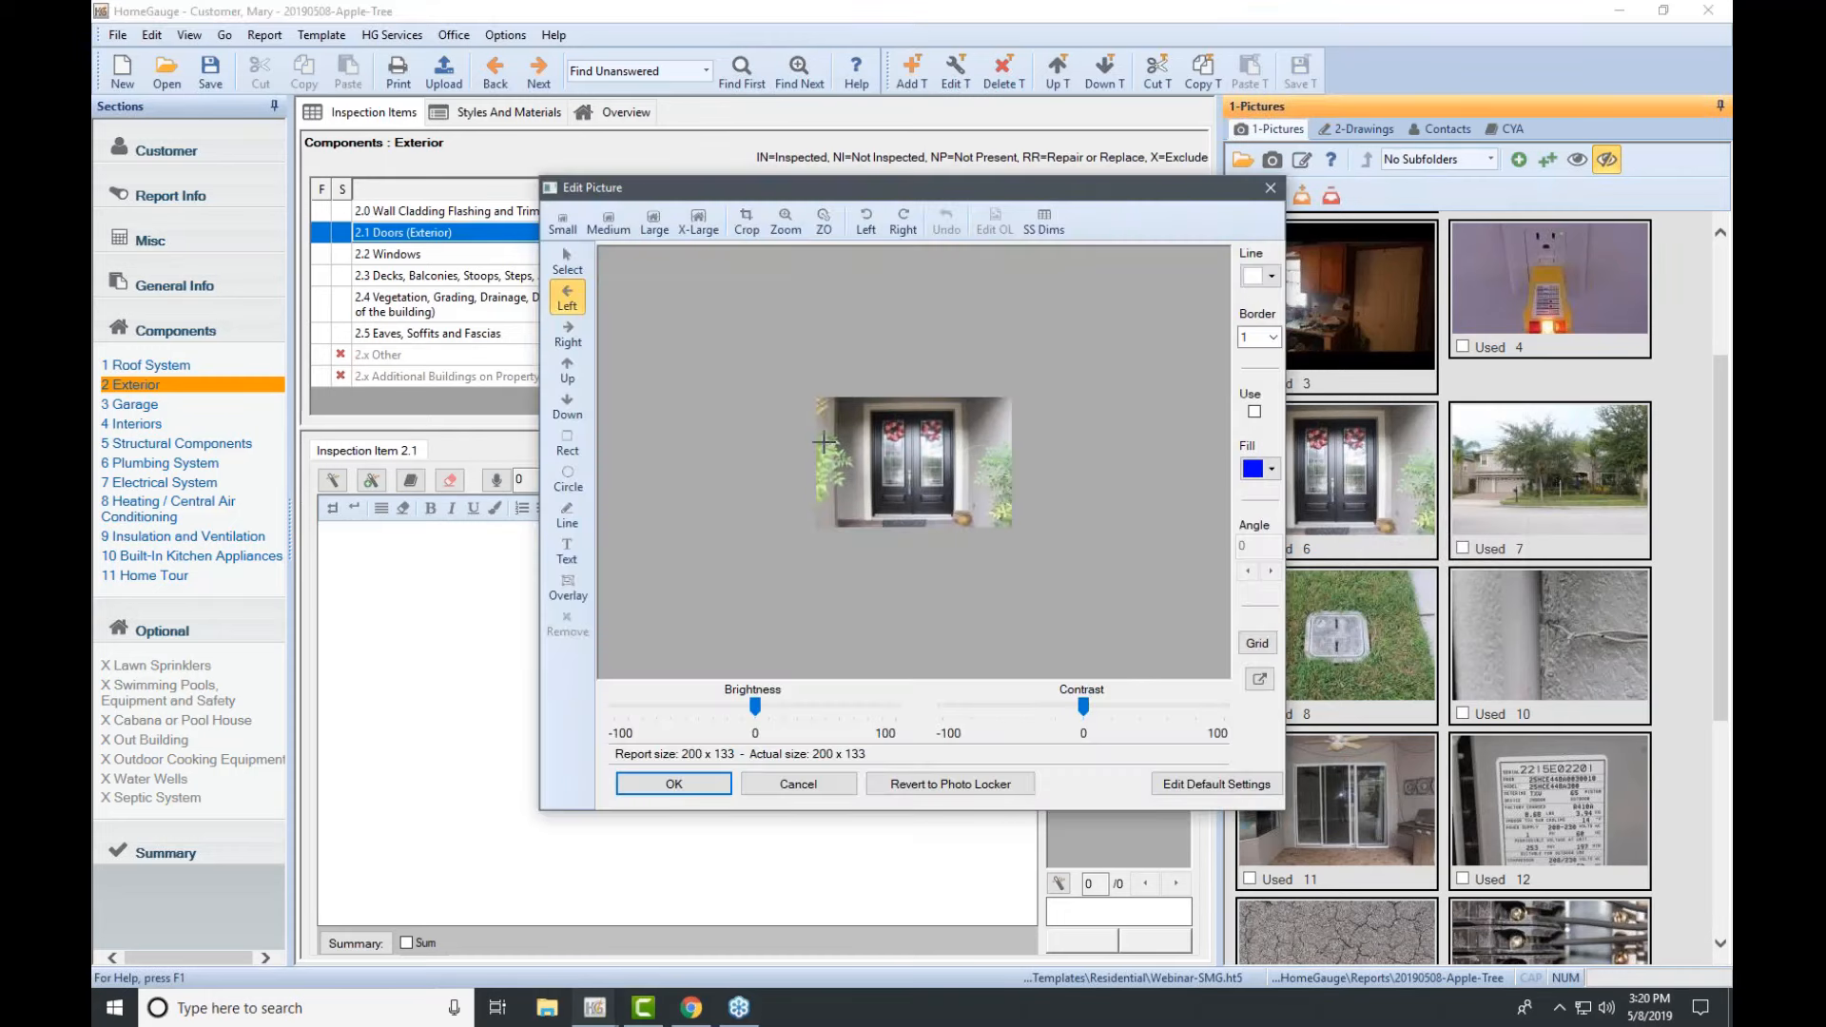
click(568, 444)
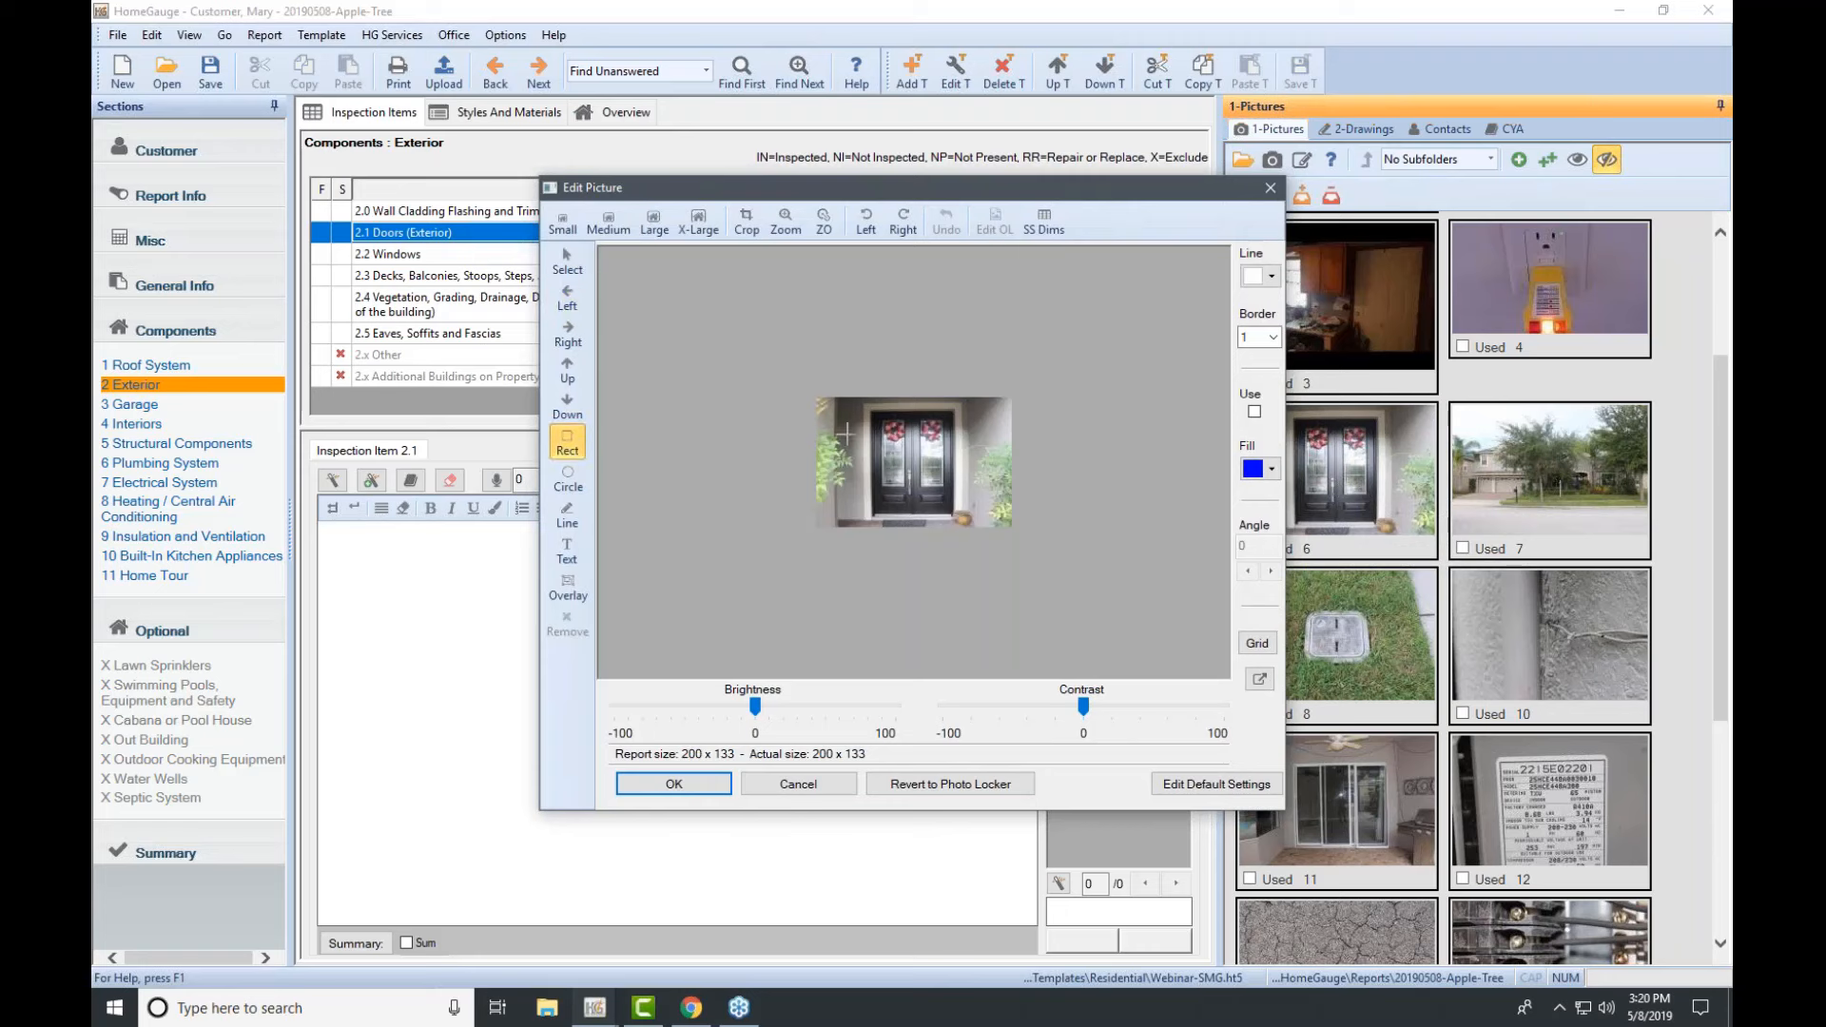
drag(859, 448, 881, 473)
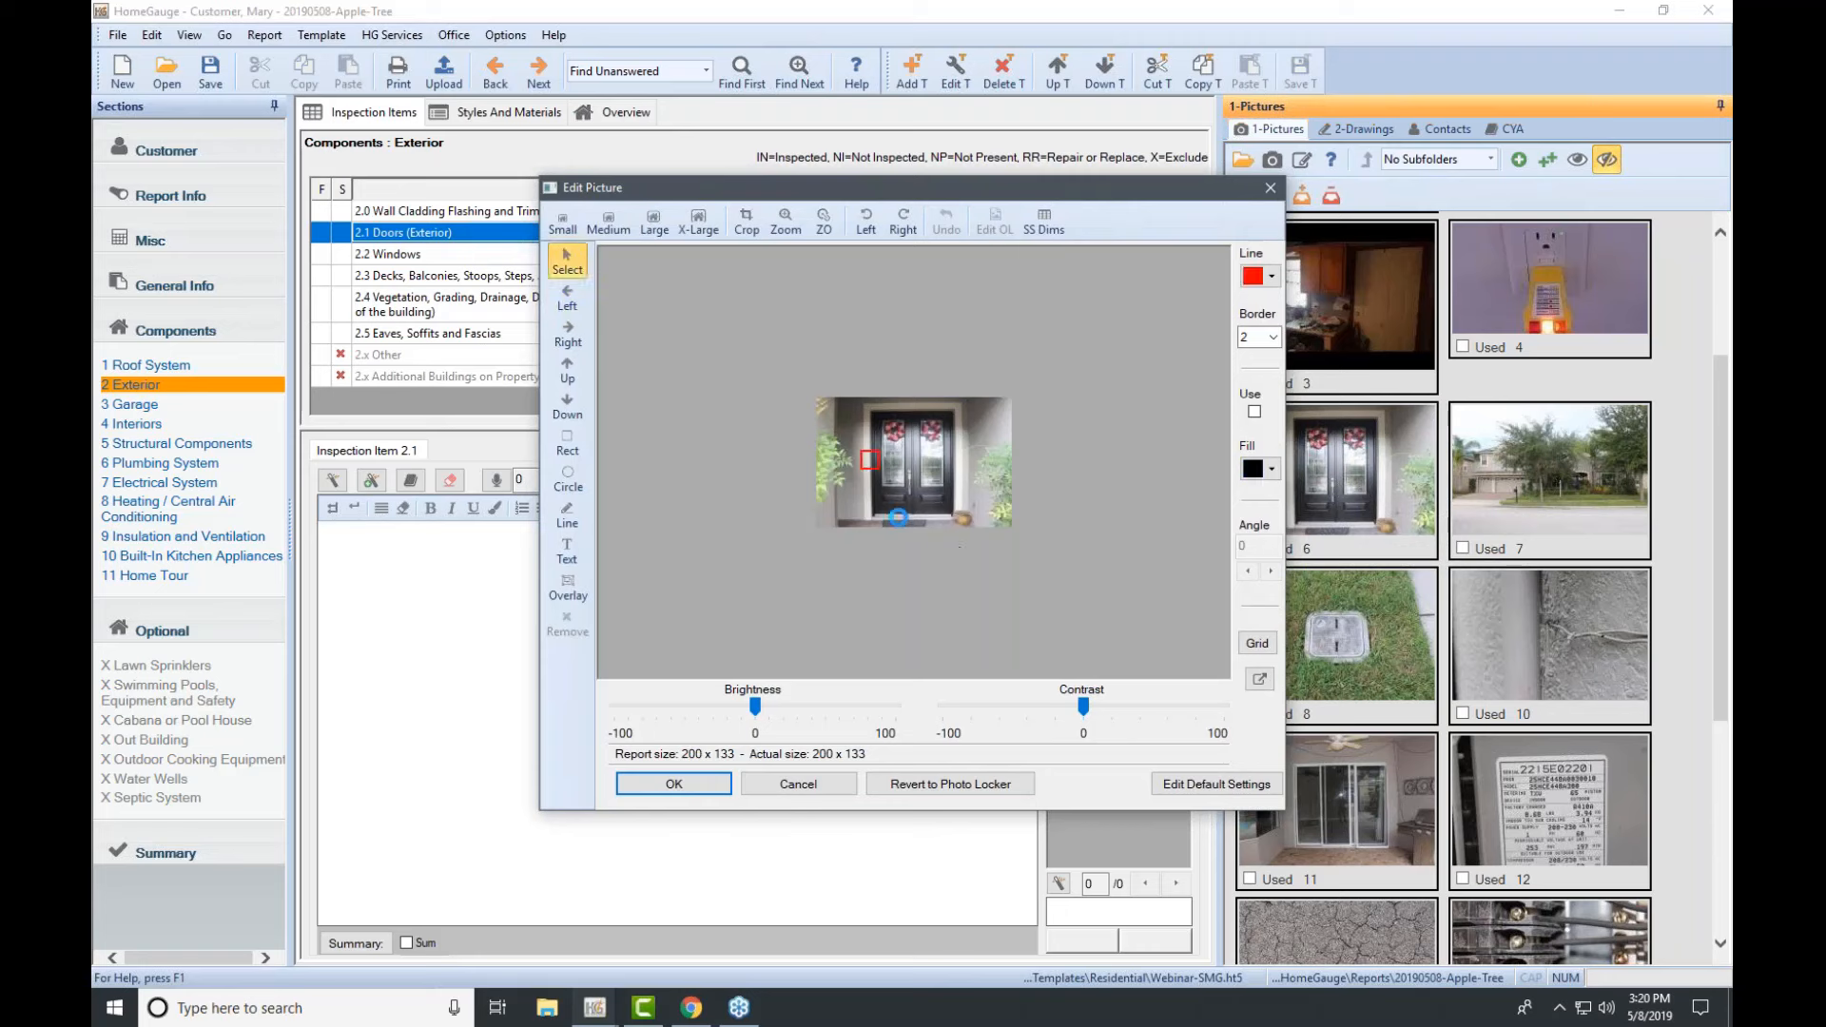
click(680, 788)
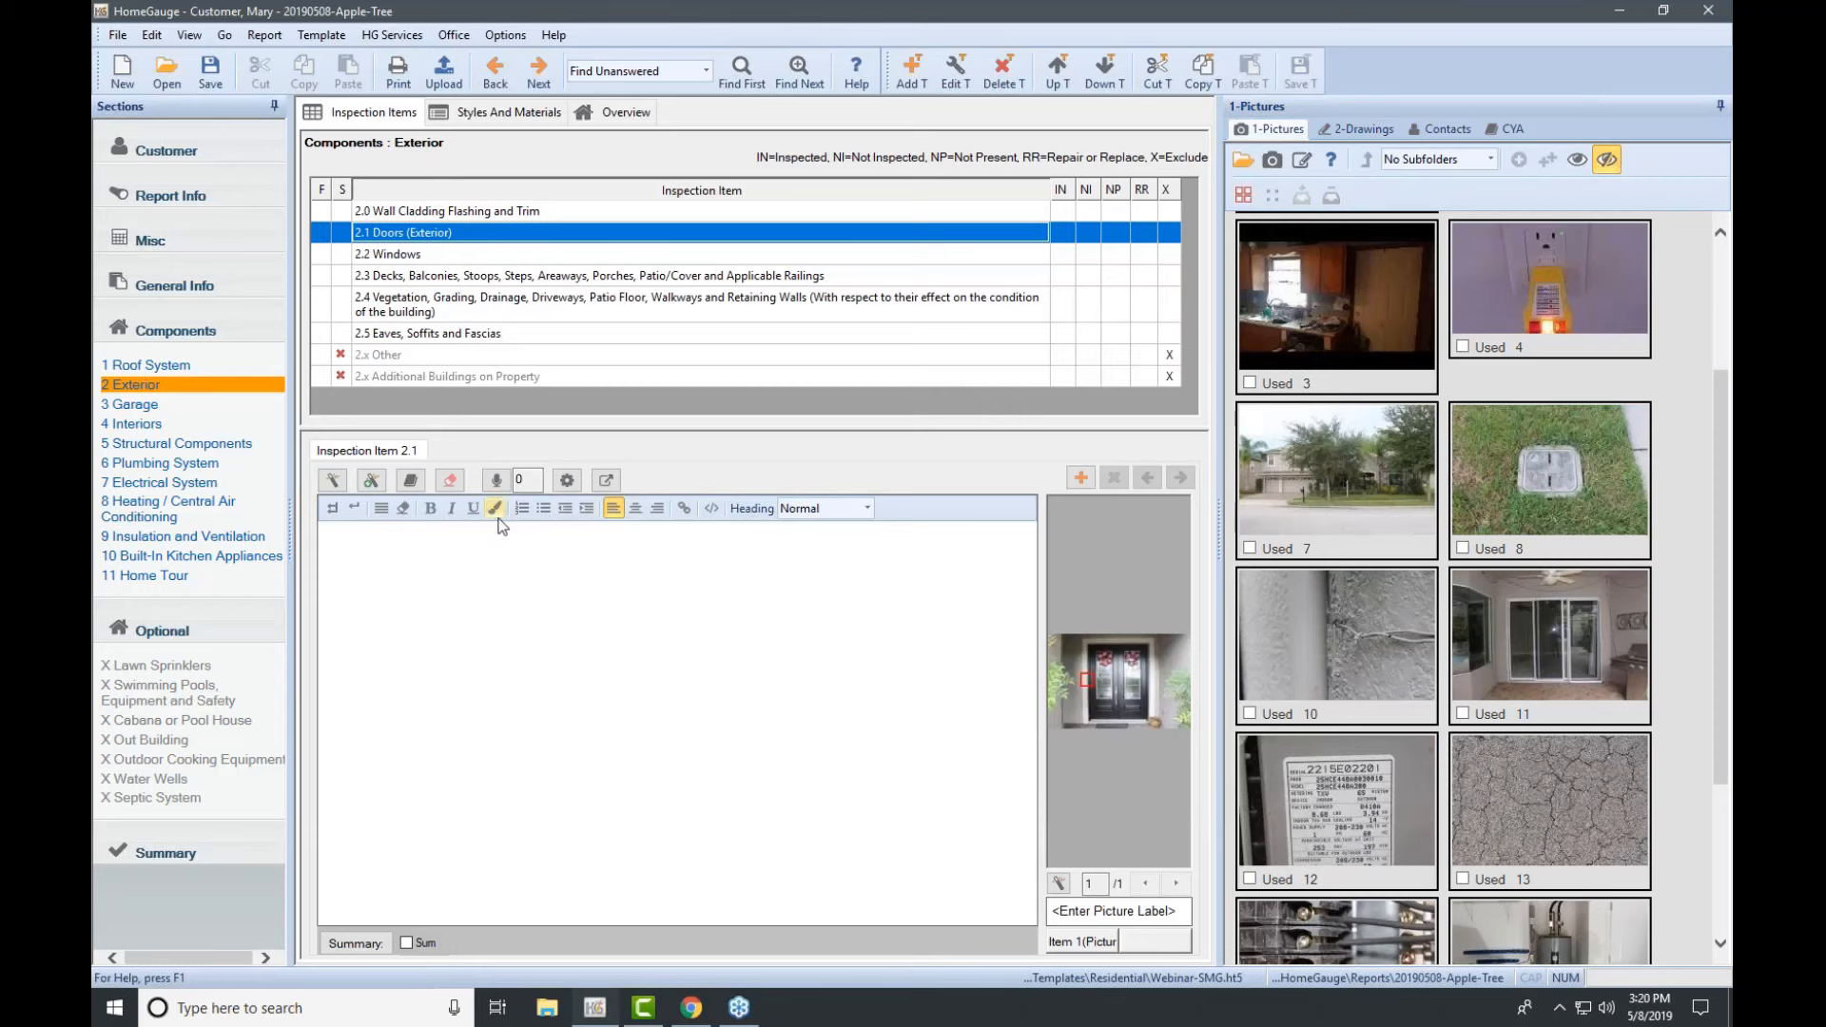
Step: Enter 'The doorbell is broken.' as the Doors (Exterior) comment and begin saving it as reusable
click(330, 482)
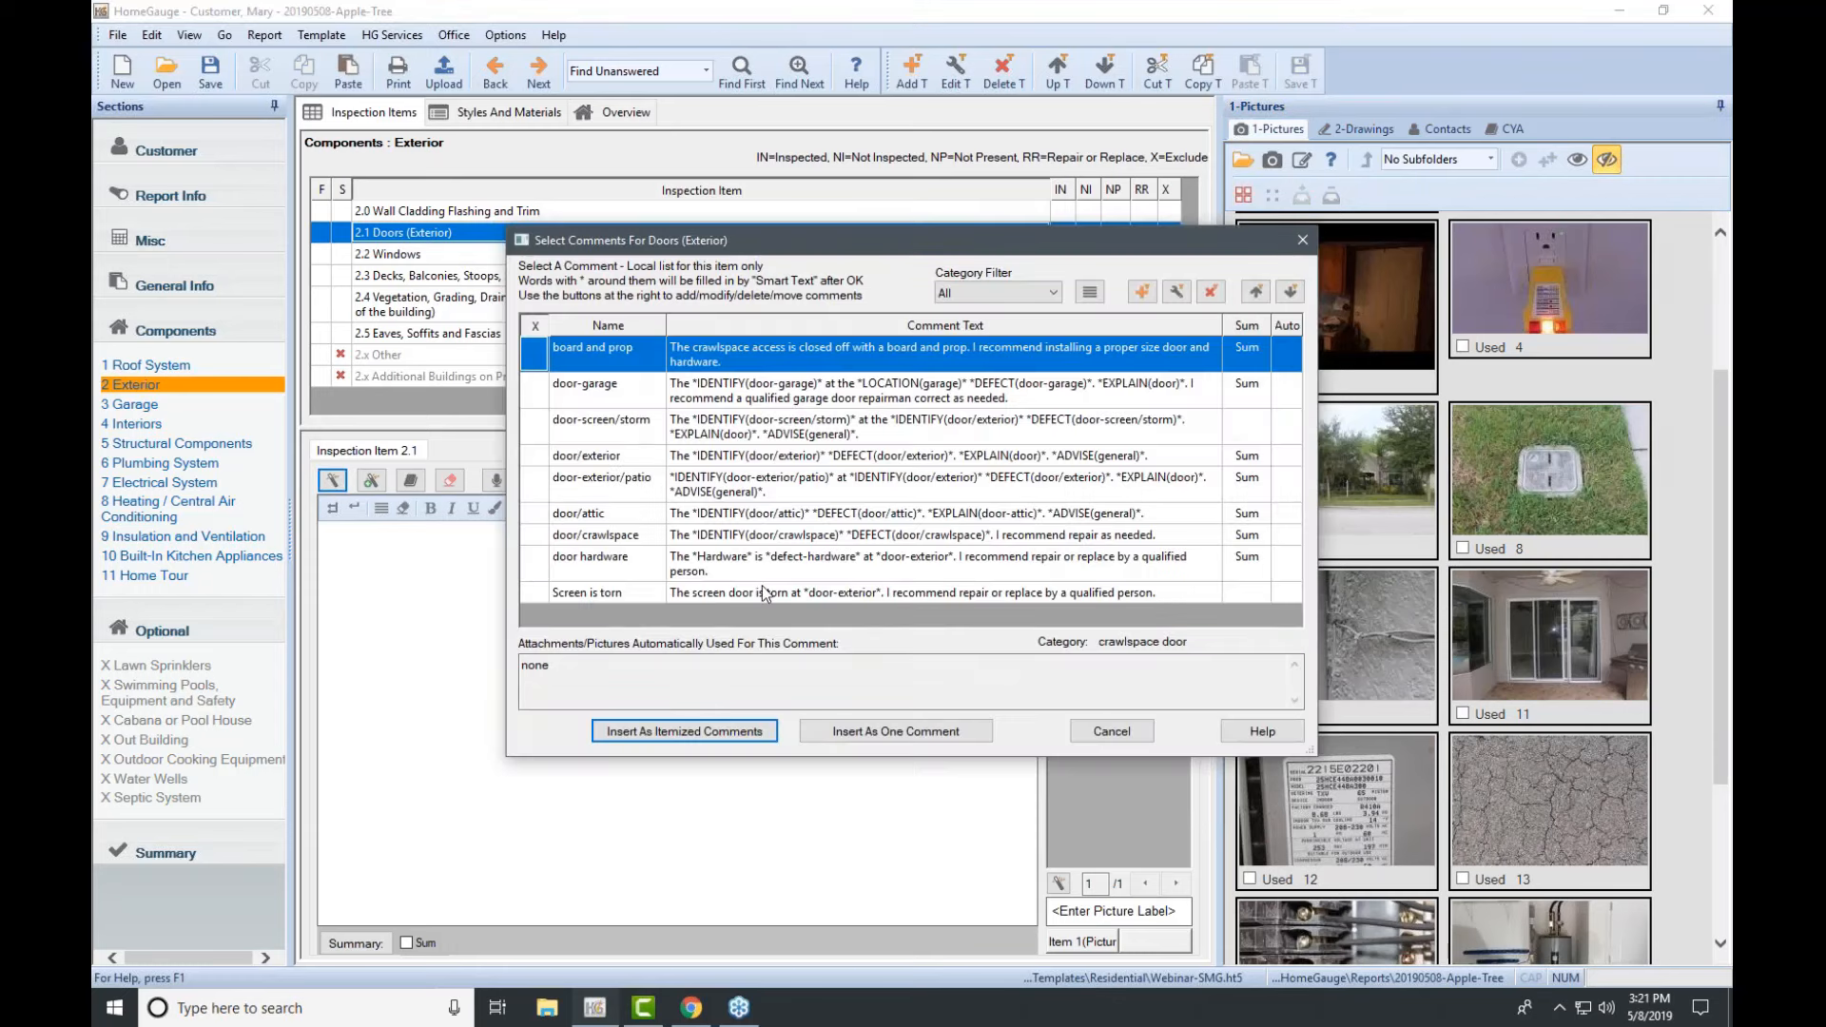
click(1115, 733)
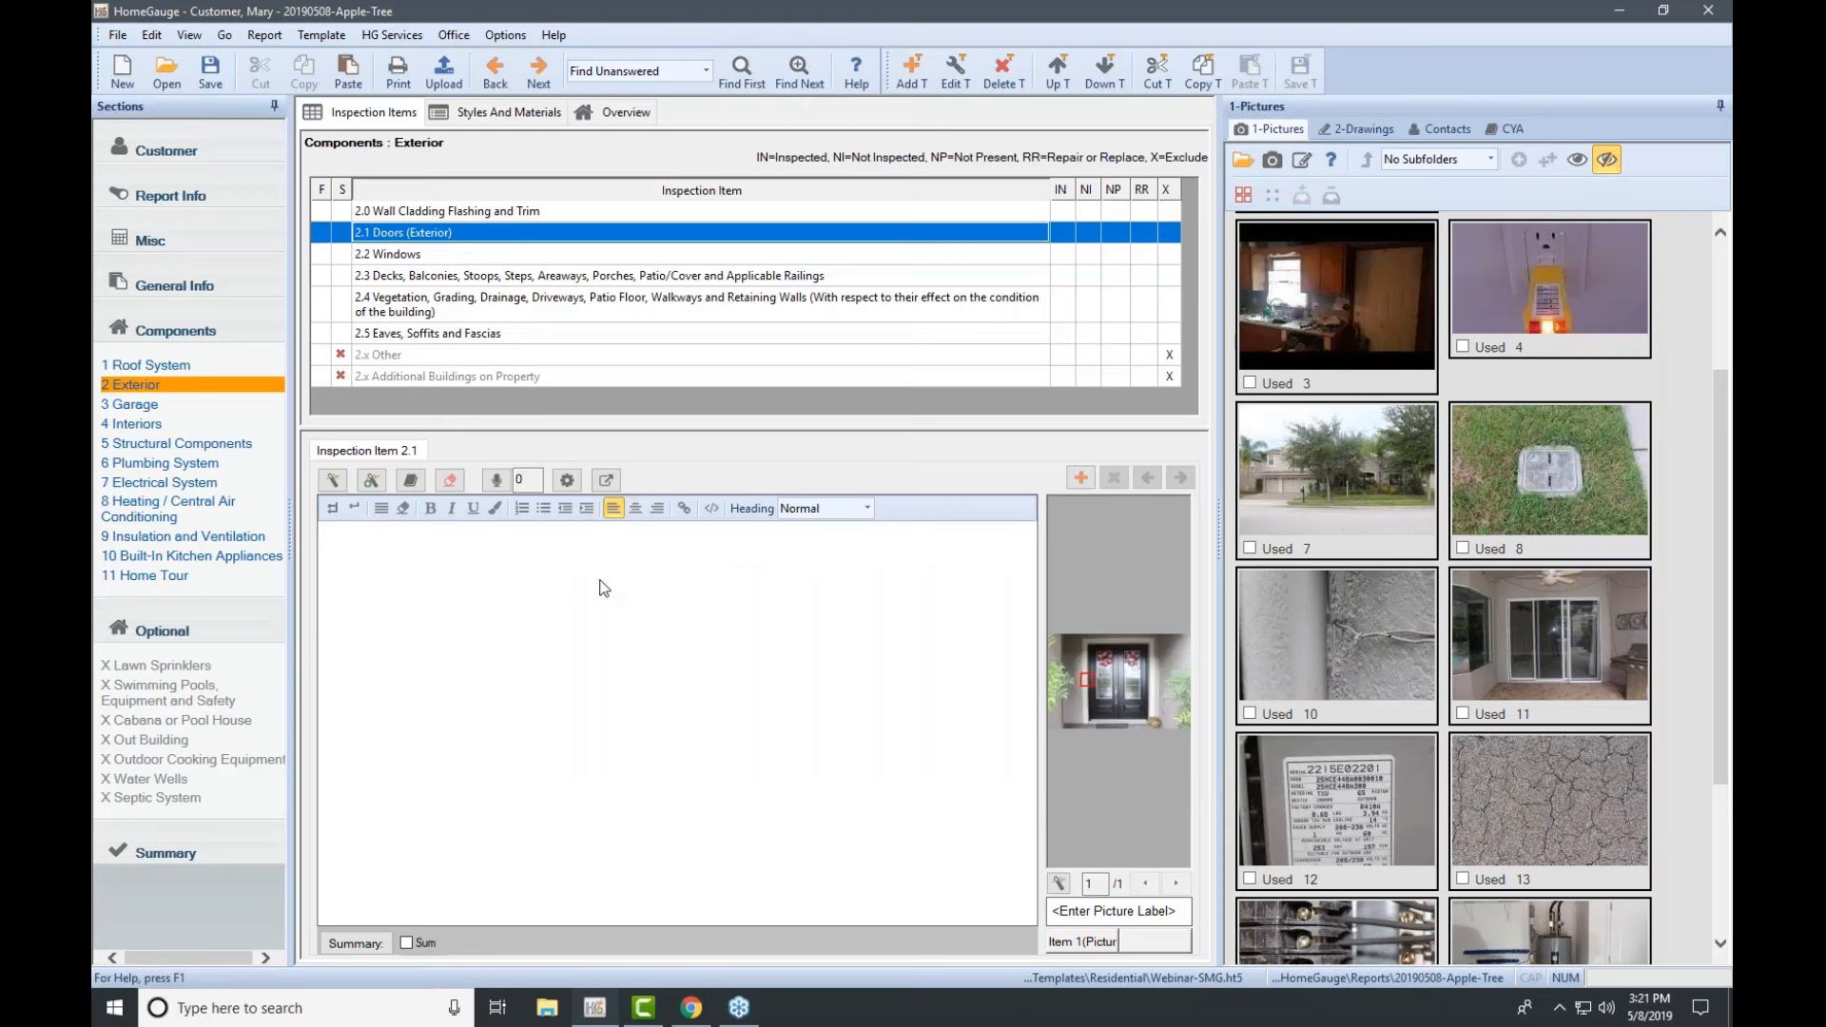
text(The doorbell is broken.)
click(373, 481)
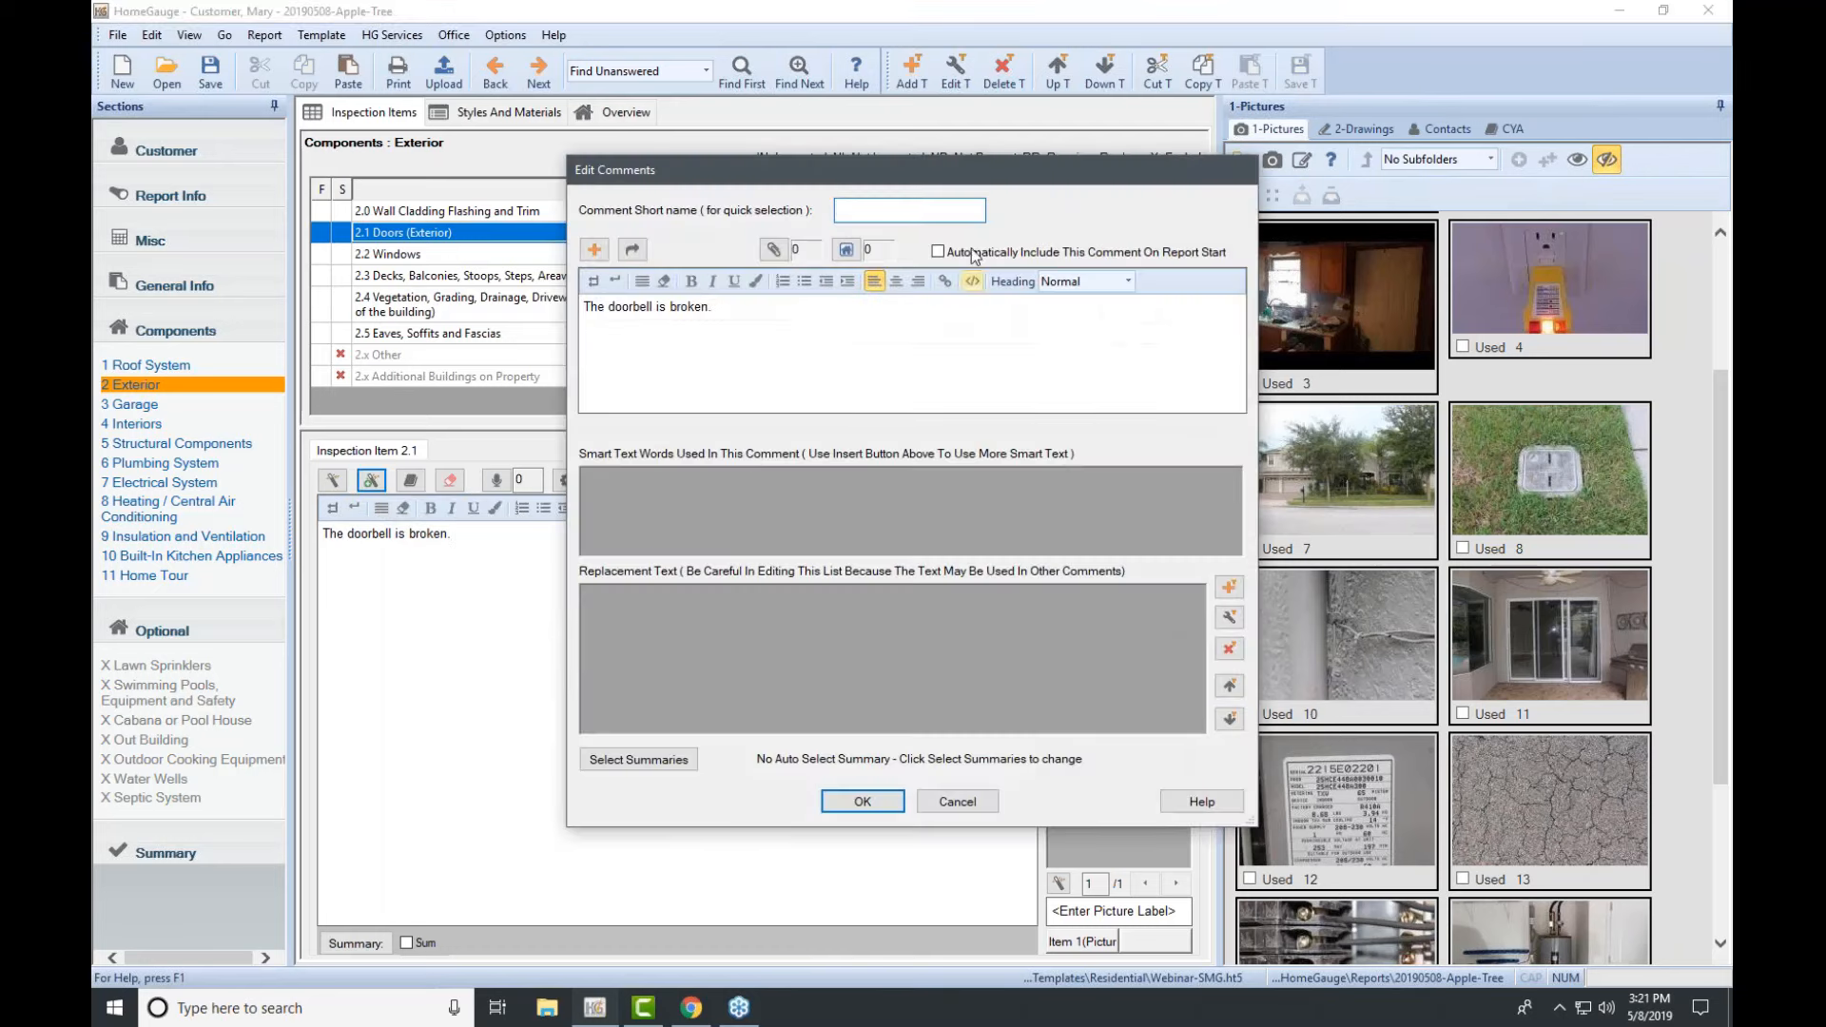
Step: Name the comment Doorbell, include it in the Summary, and create it
click(949, 214)
text(Doorbell)
click(644, 769)
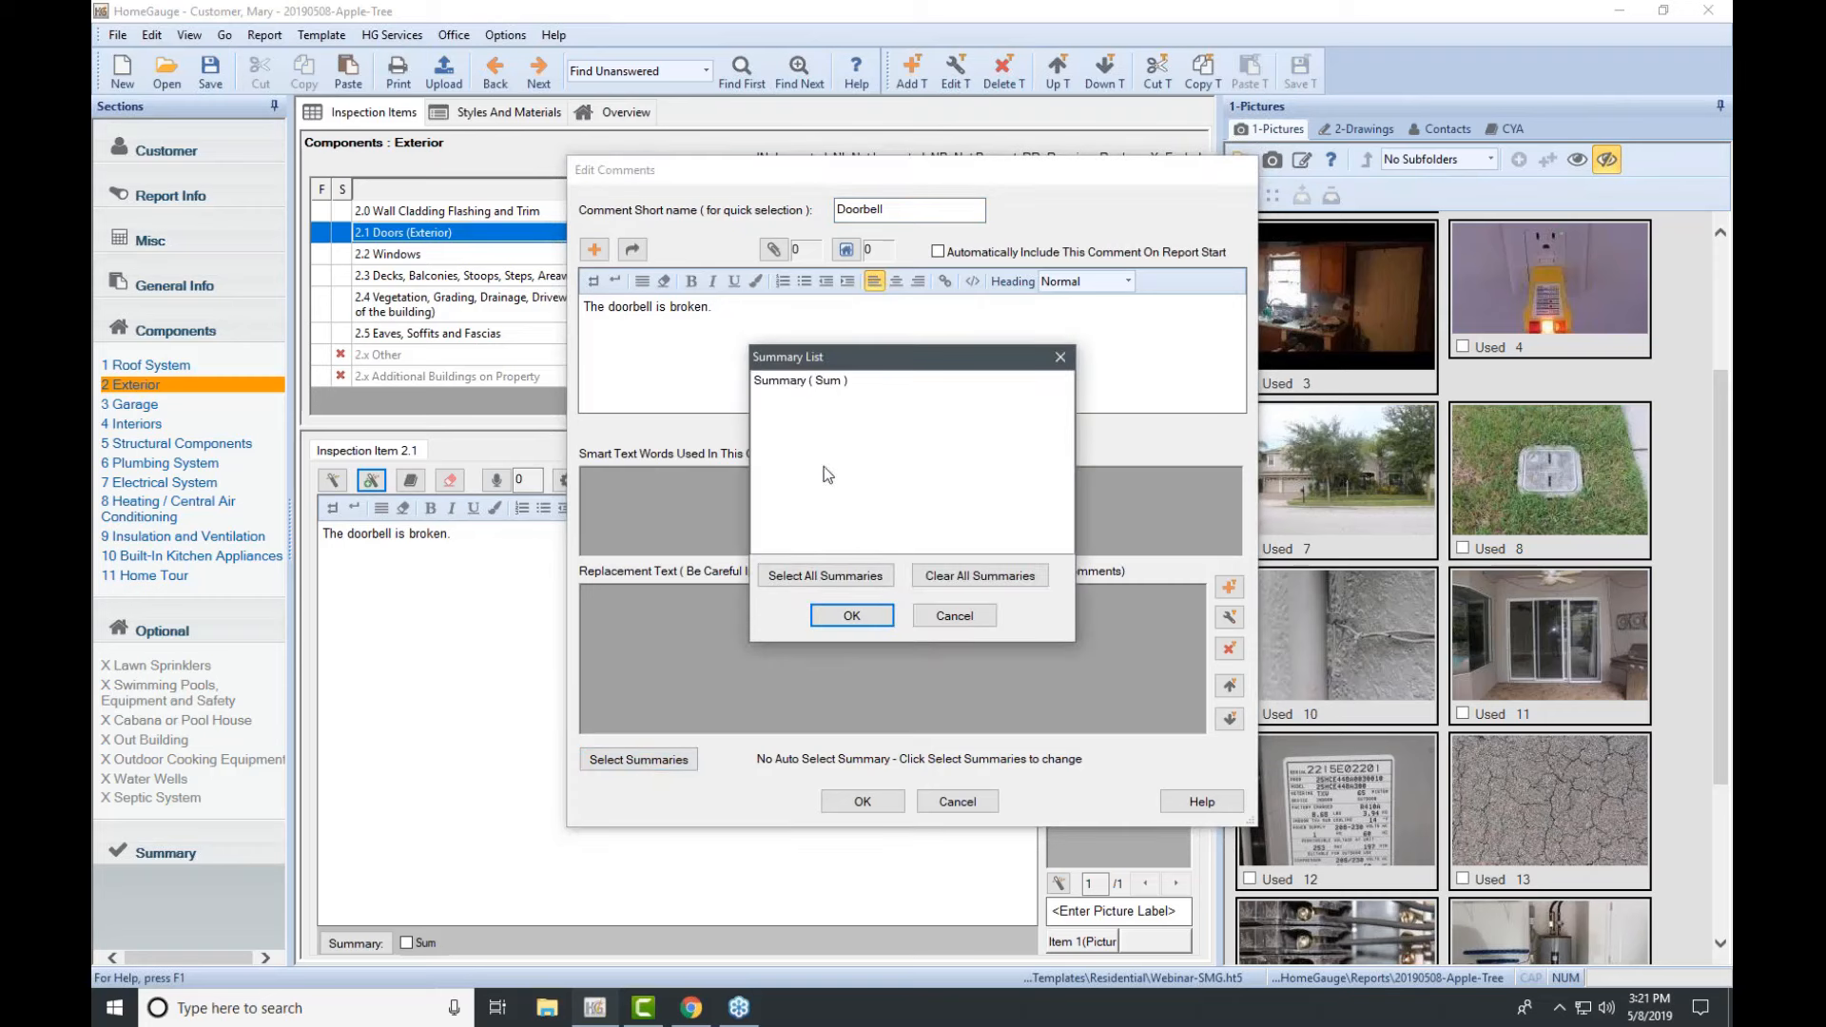
click(797, 381)
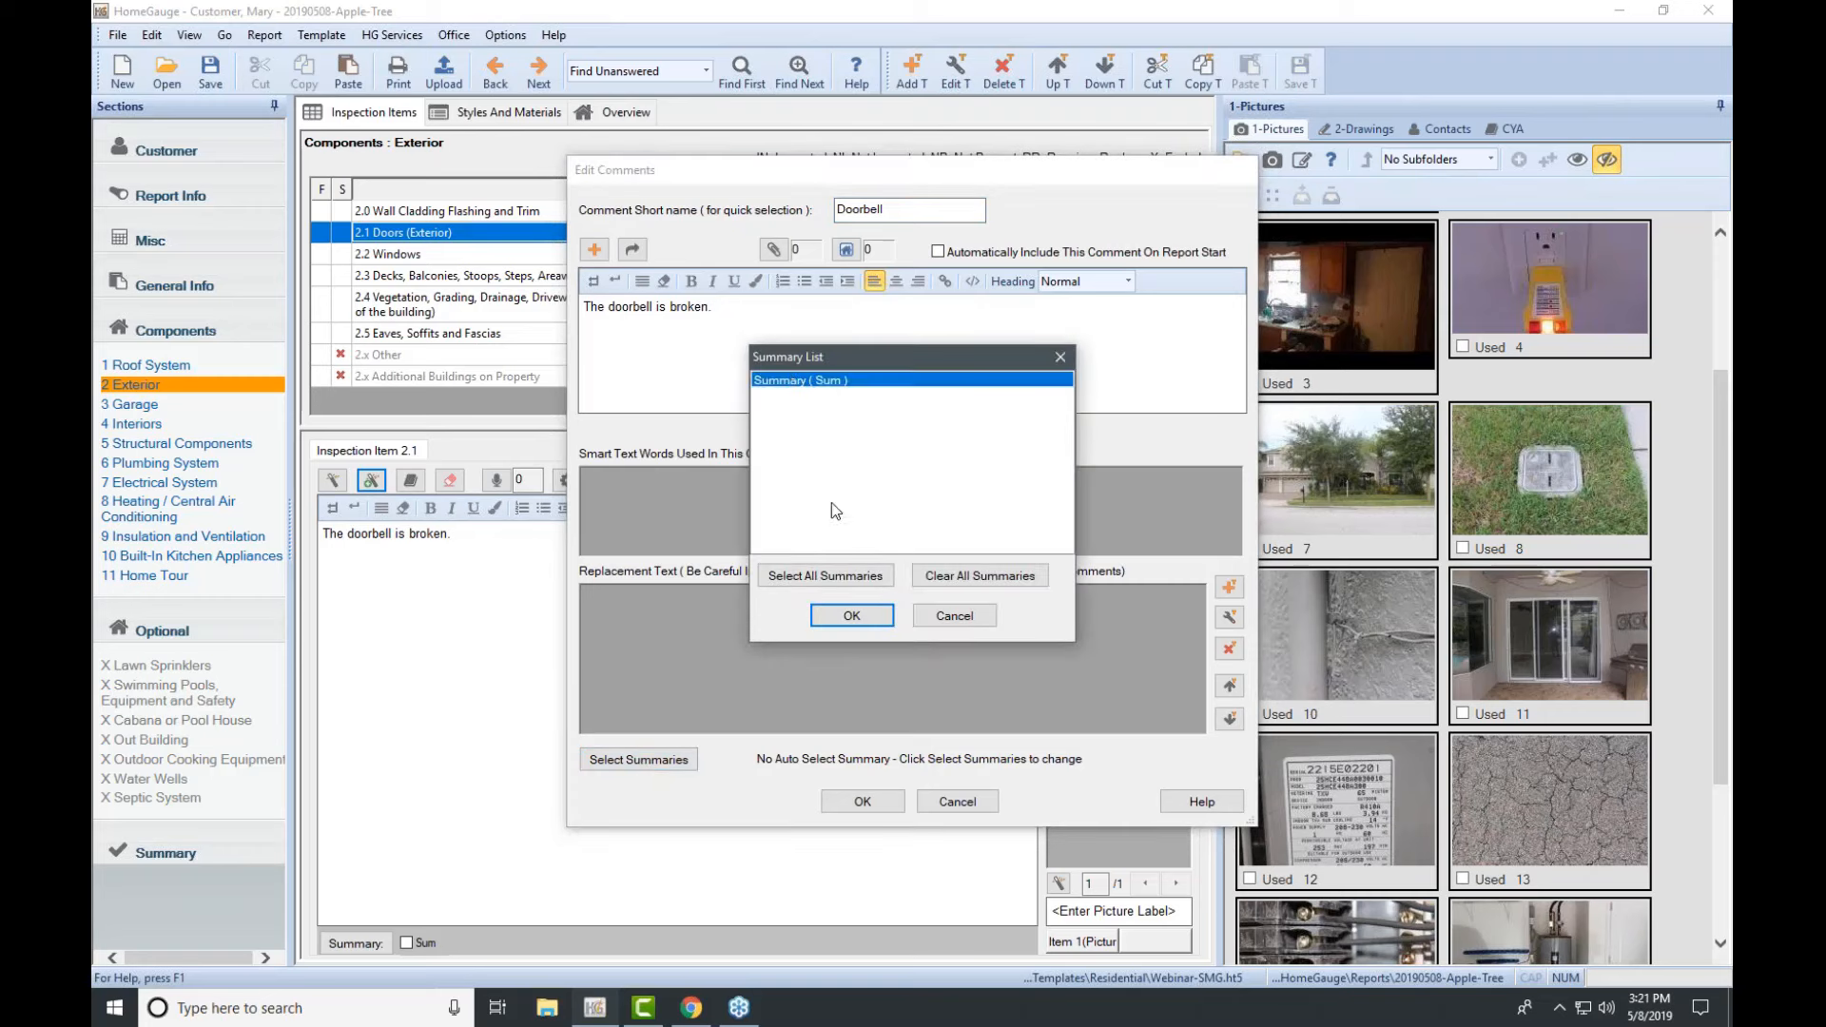
click(841, 618)
click(865, 803)
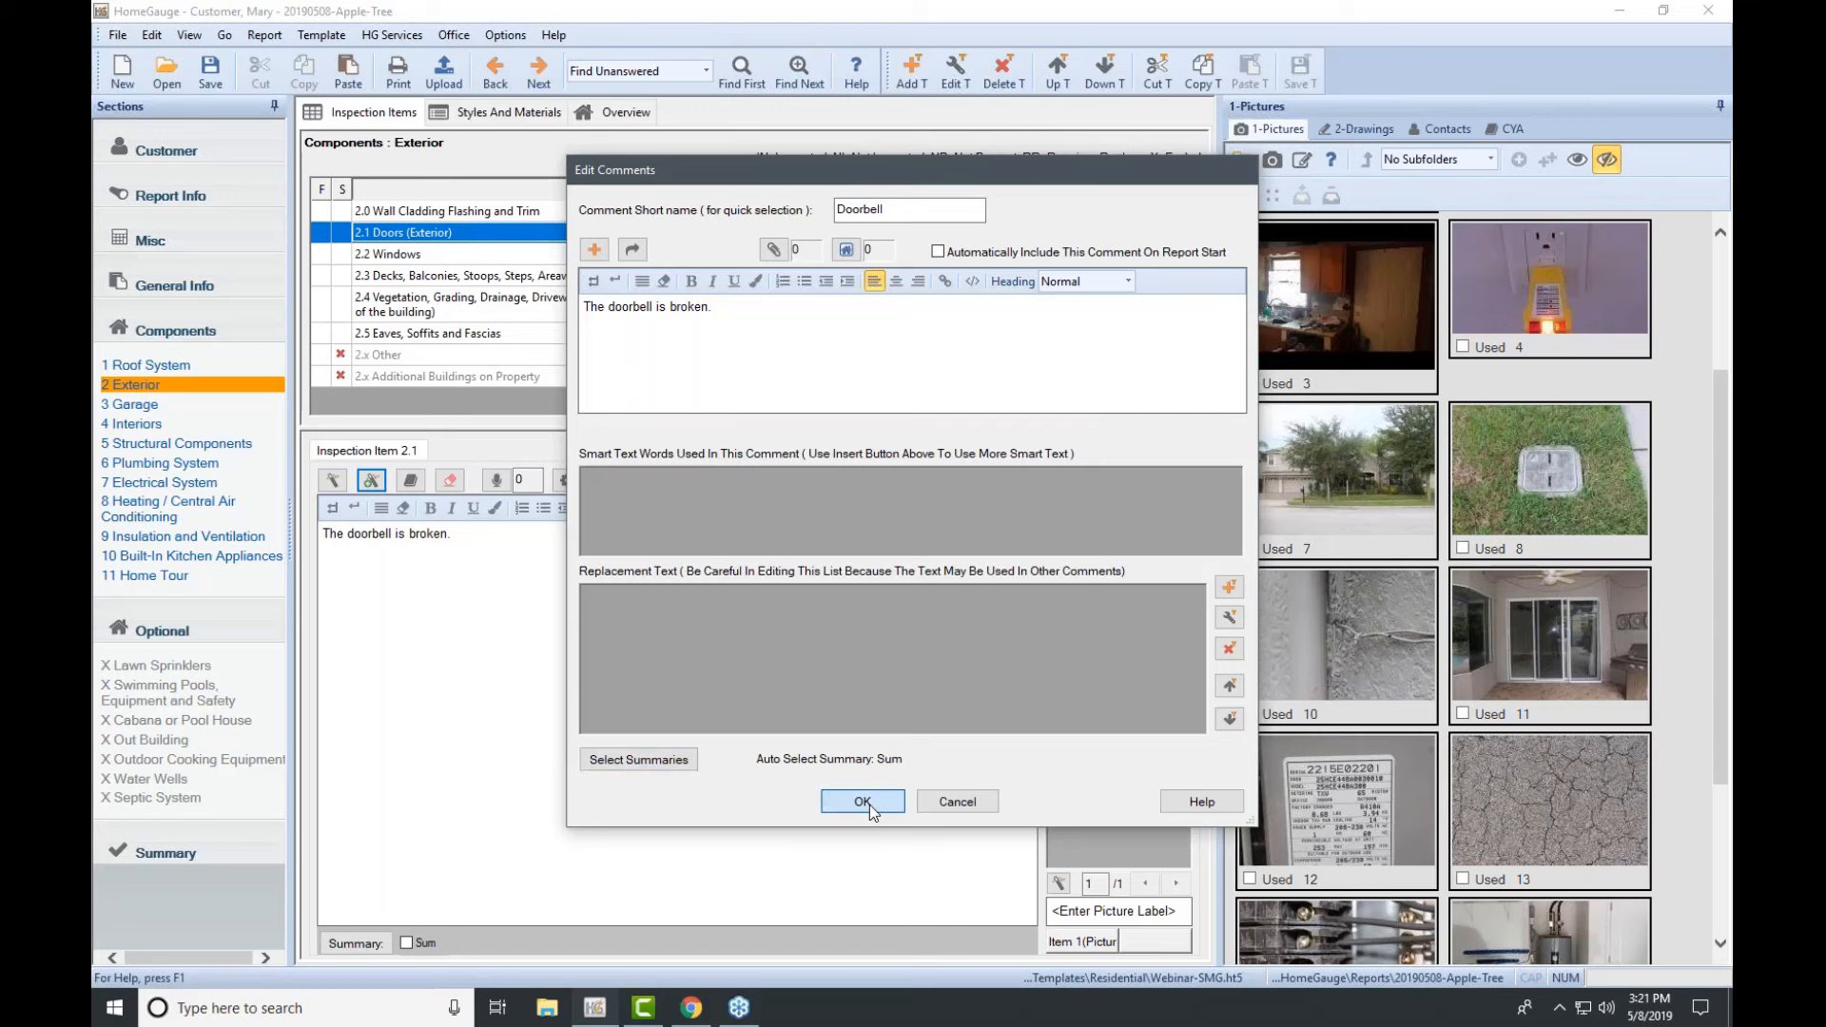
click(911, 594)
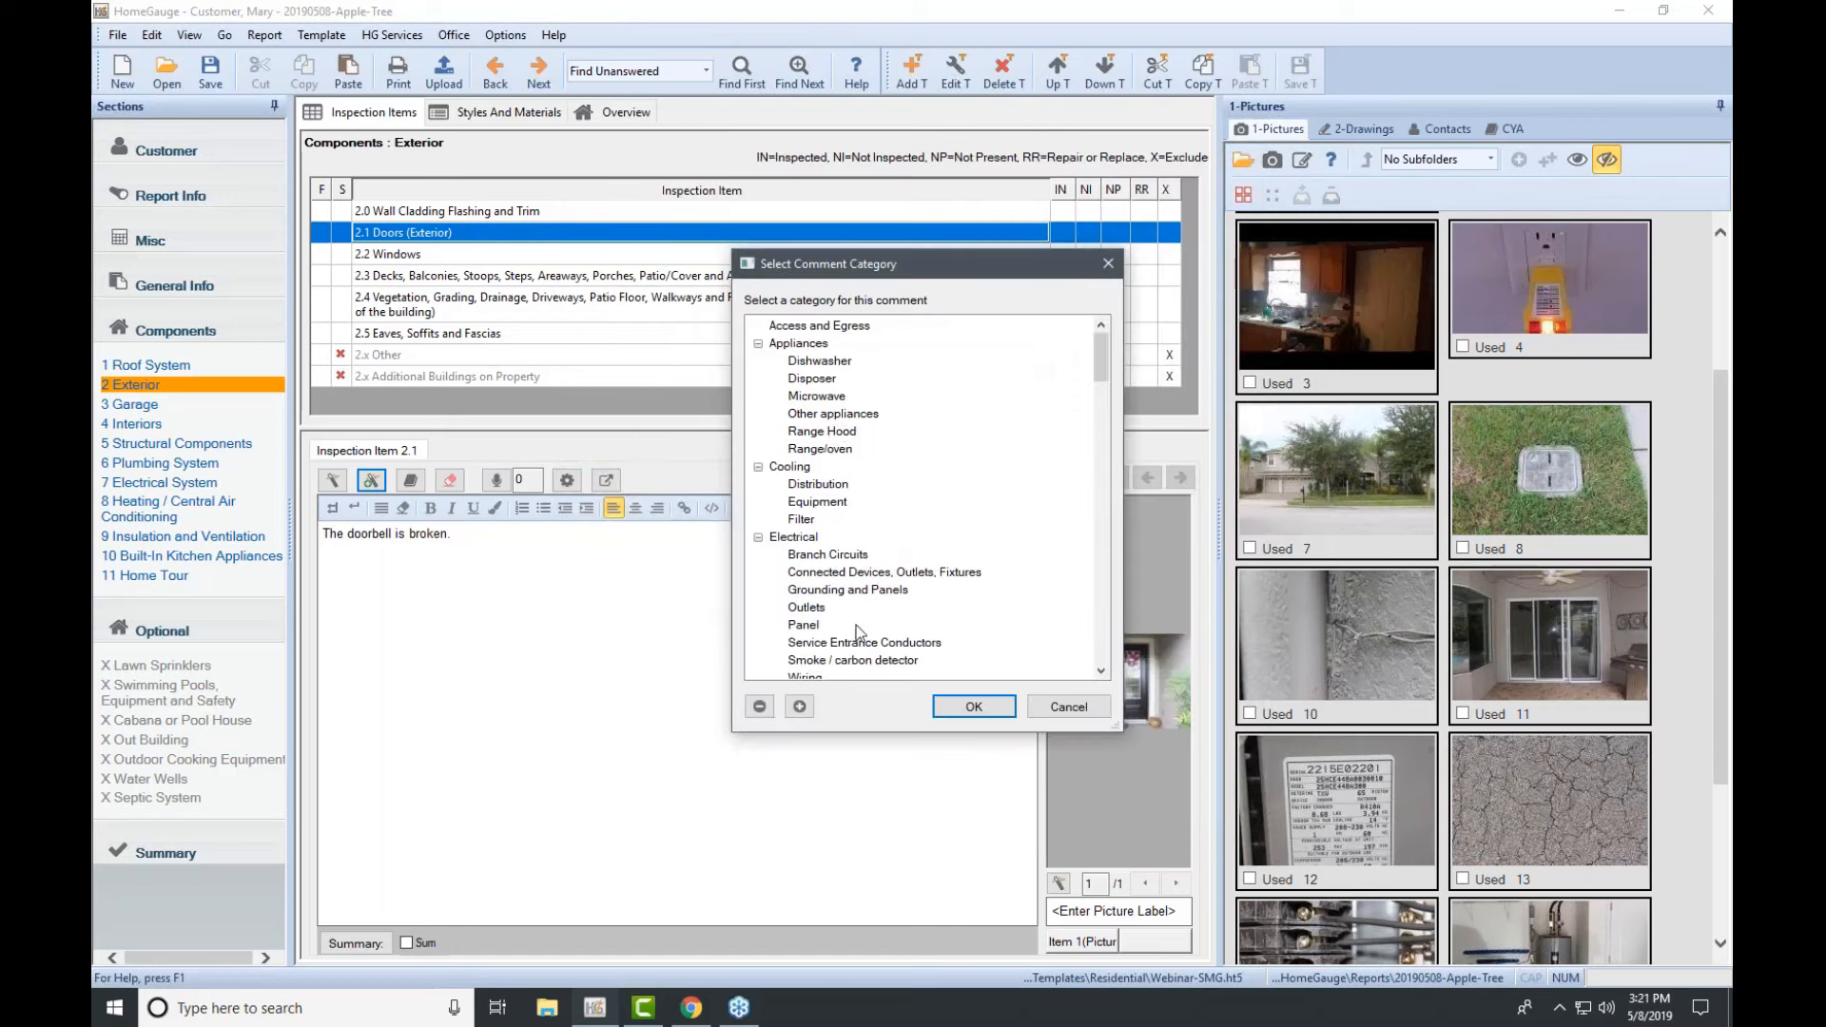
Step: File the Doorbell comment under Exterior > Doors > Entry doors
click(760, 705)
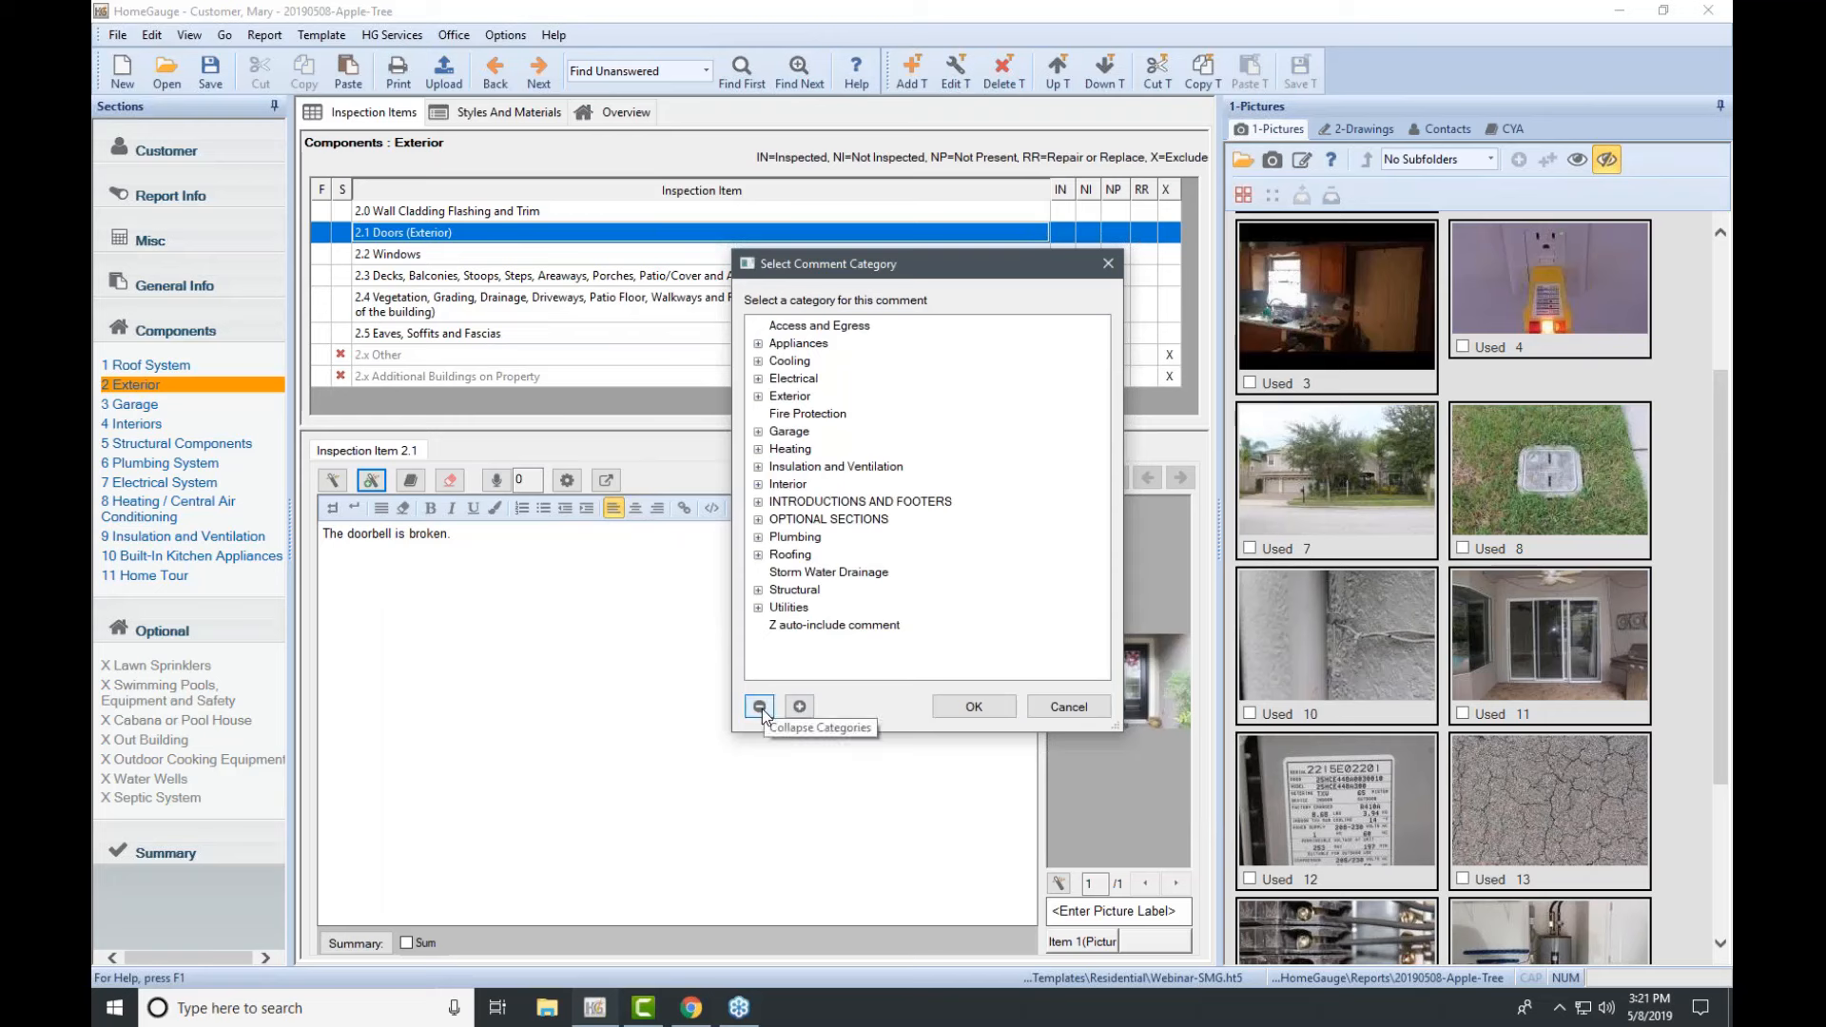
click(758, 484)
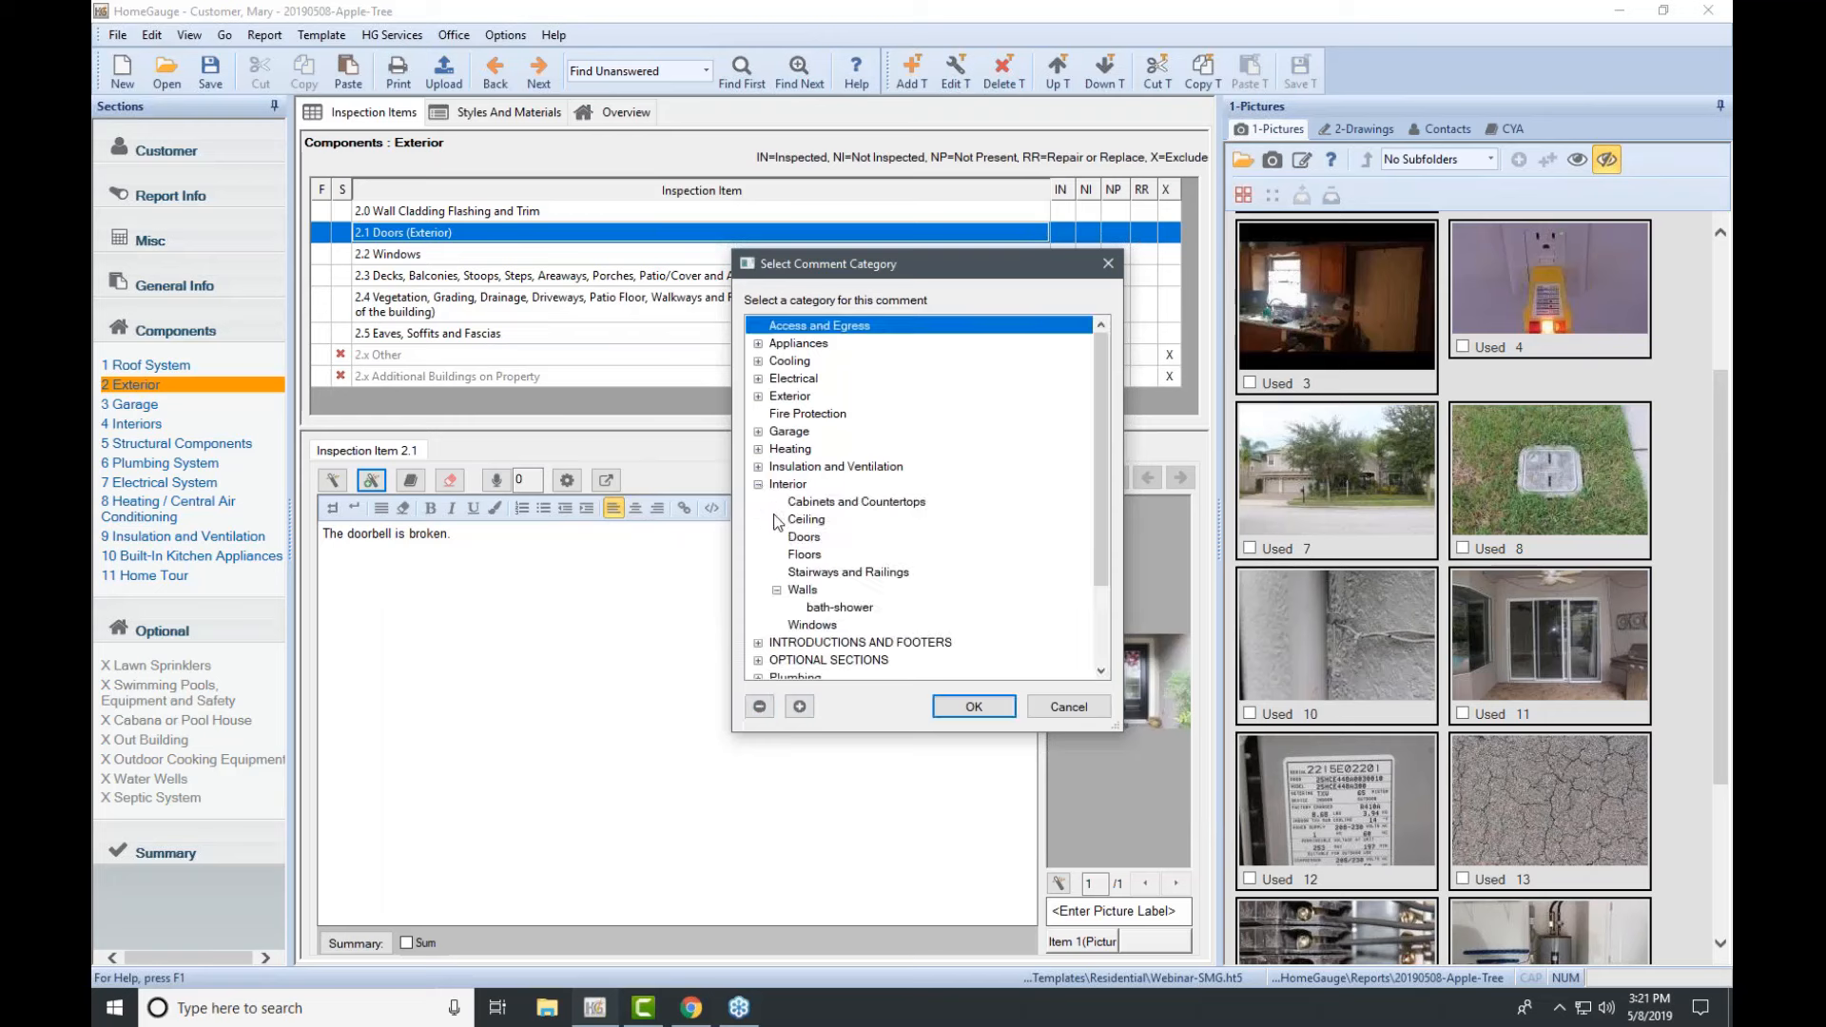
click(758, 484)
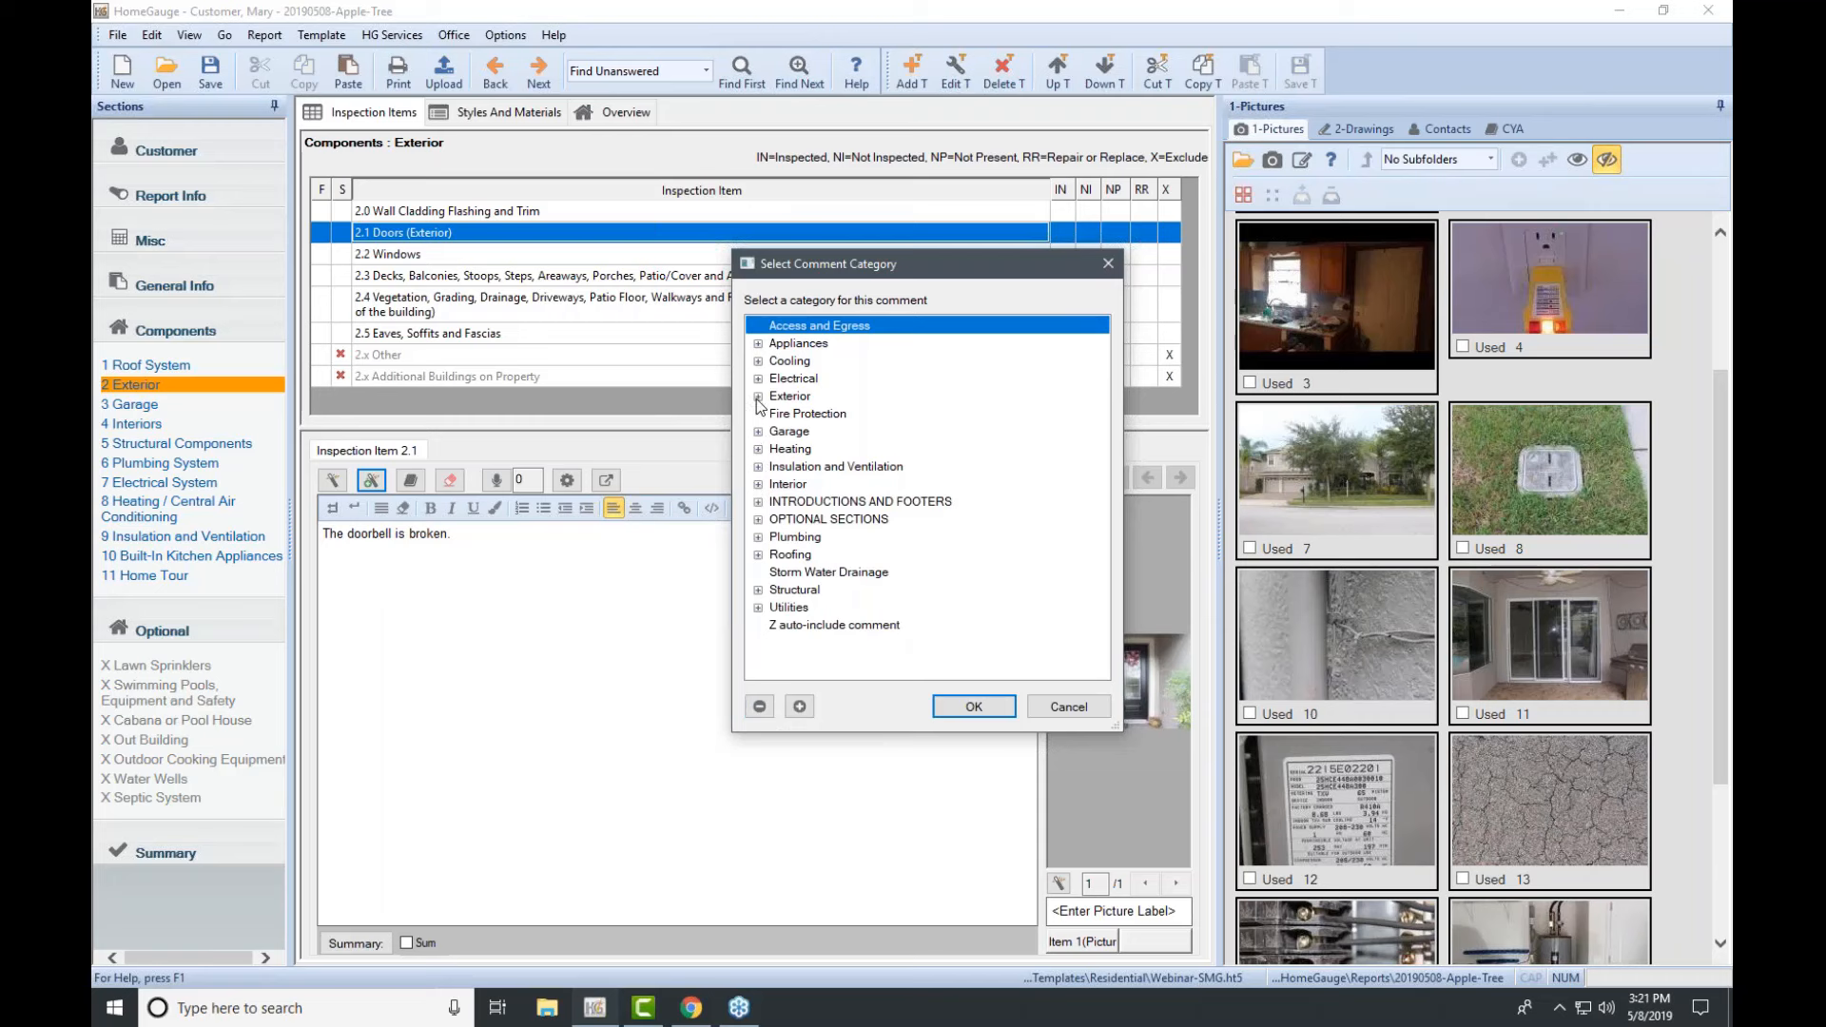
click(757, 396)
click(829, 433)
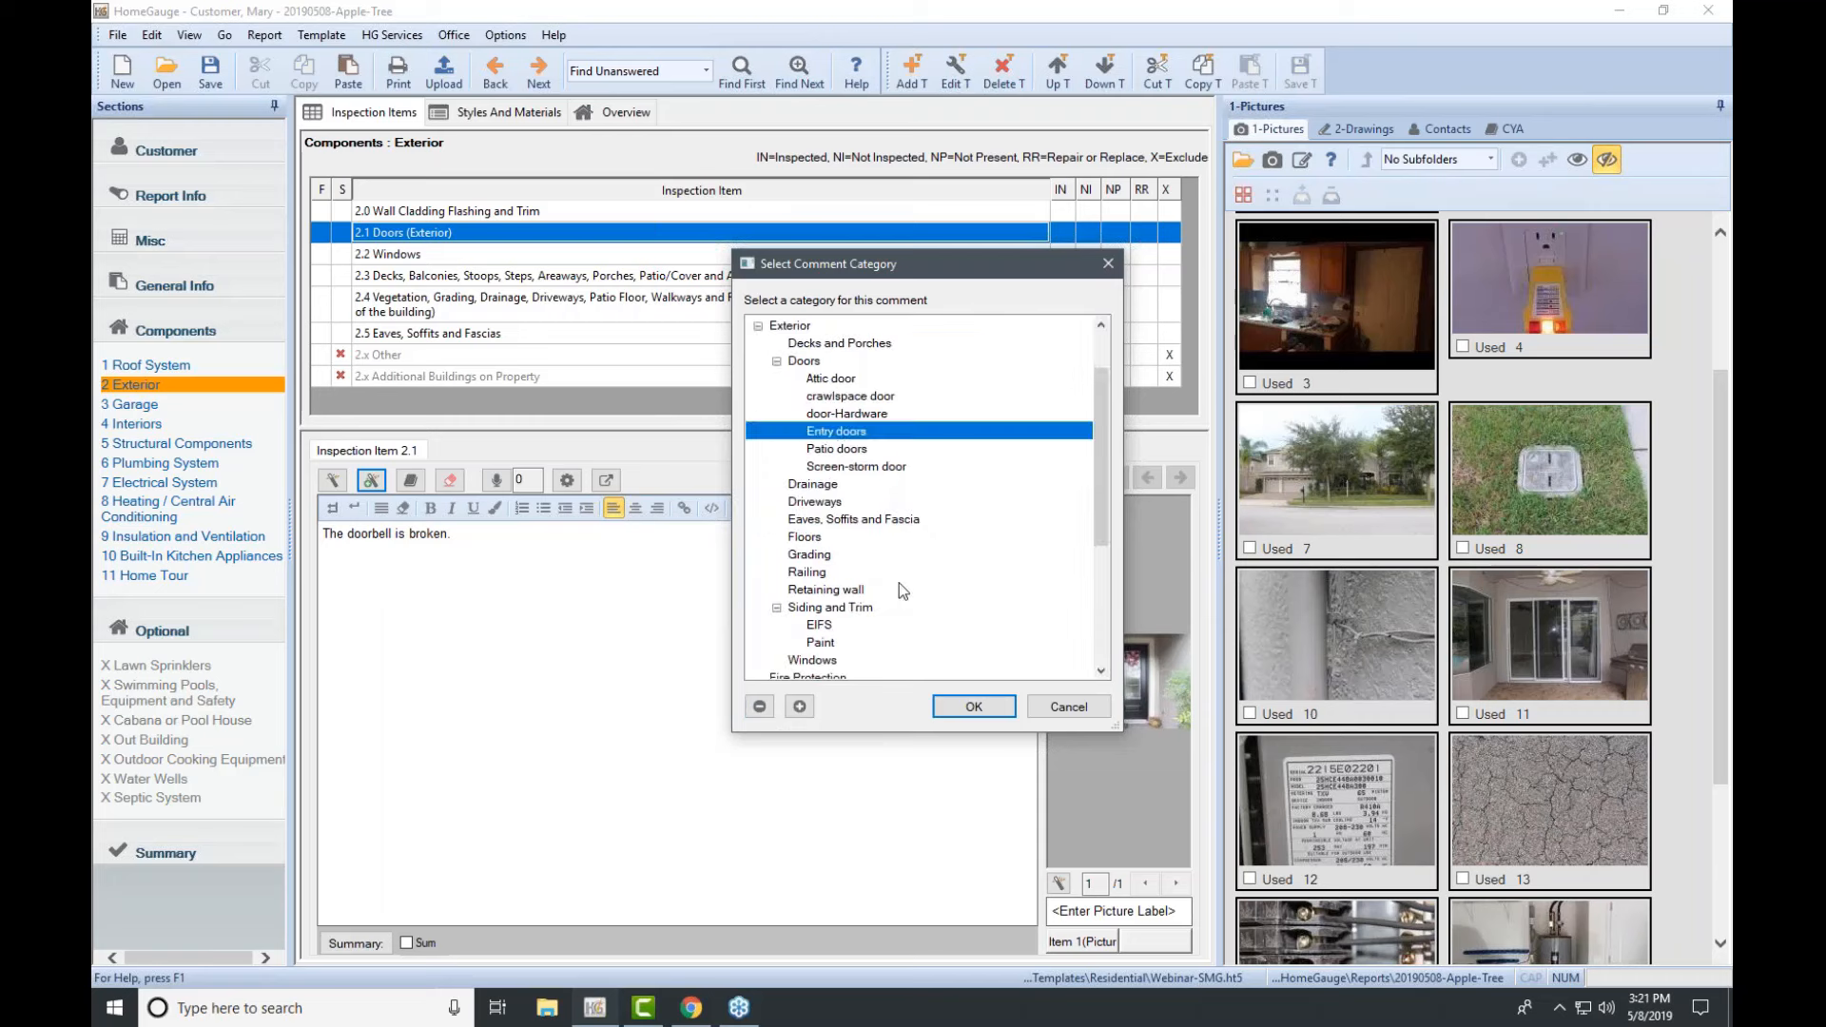
click(974, 706)
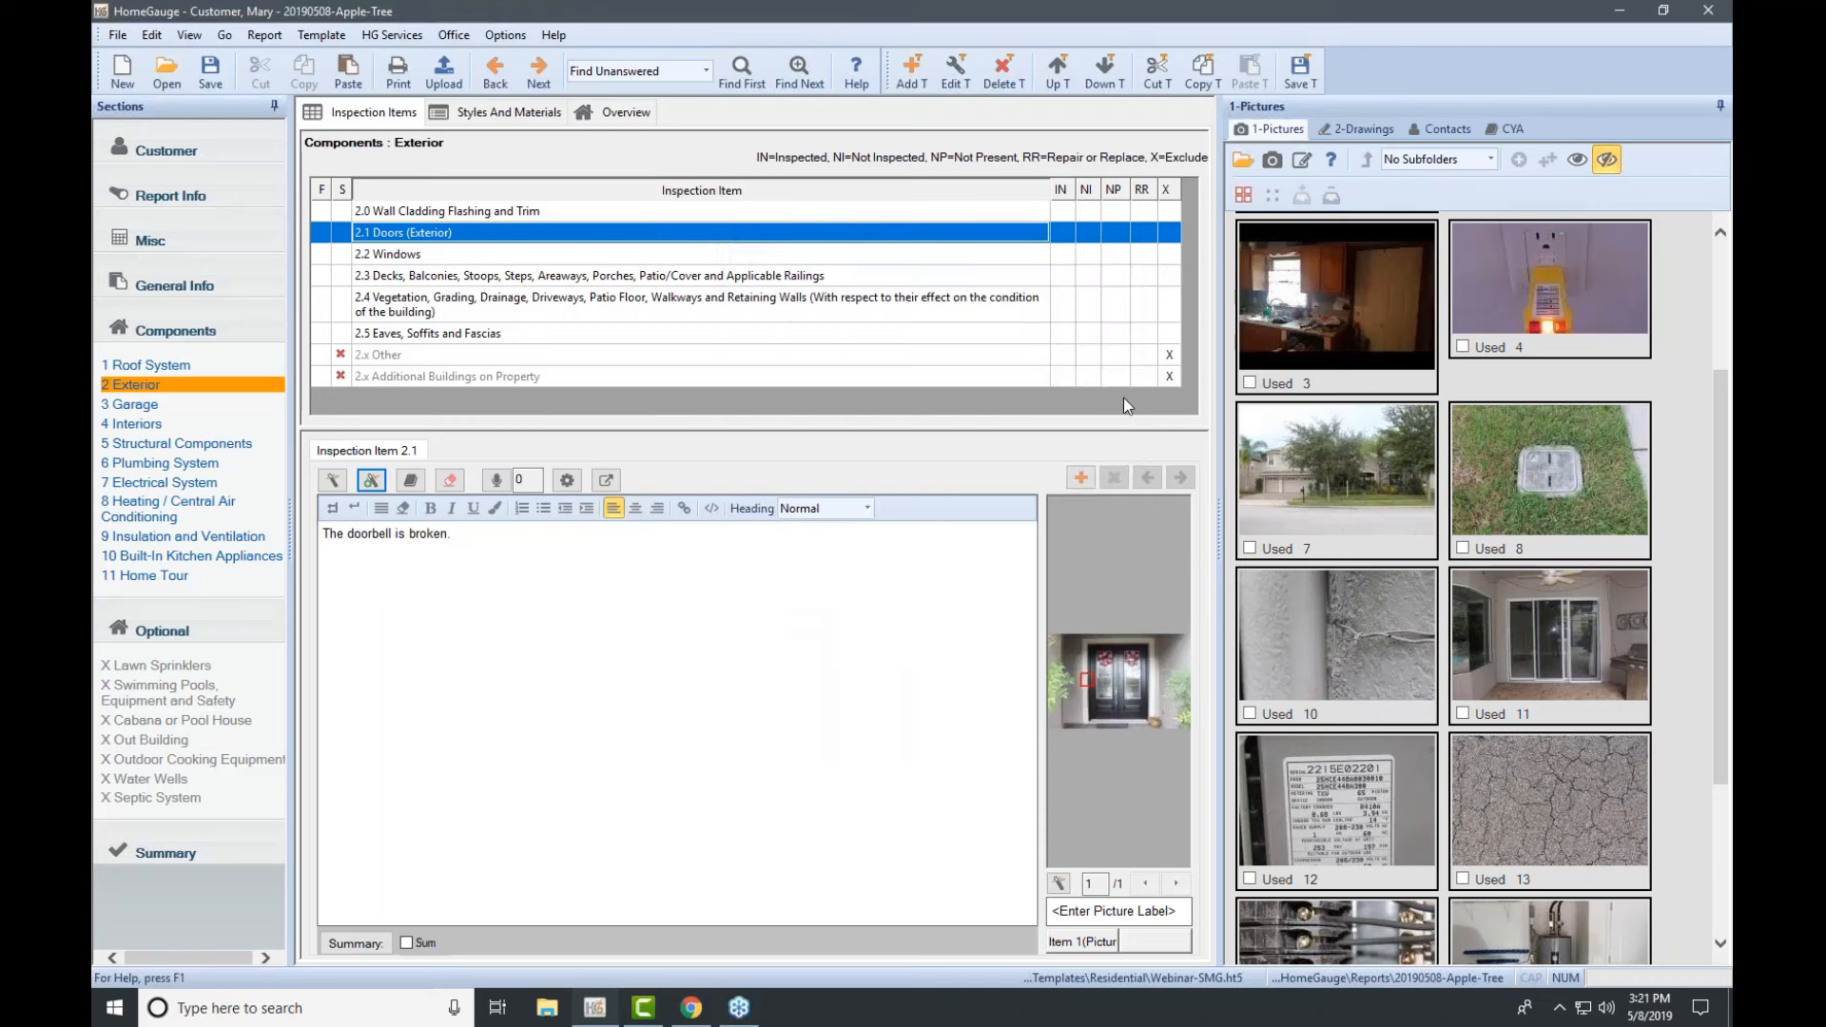
Step: Save the template, then browse the picture thumbnails and select picture 3
click(1299, 73)
scroll(1453, 701, down, 1)
scroll(1454, 701, down, 2)
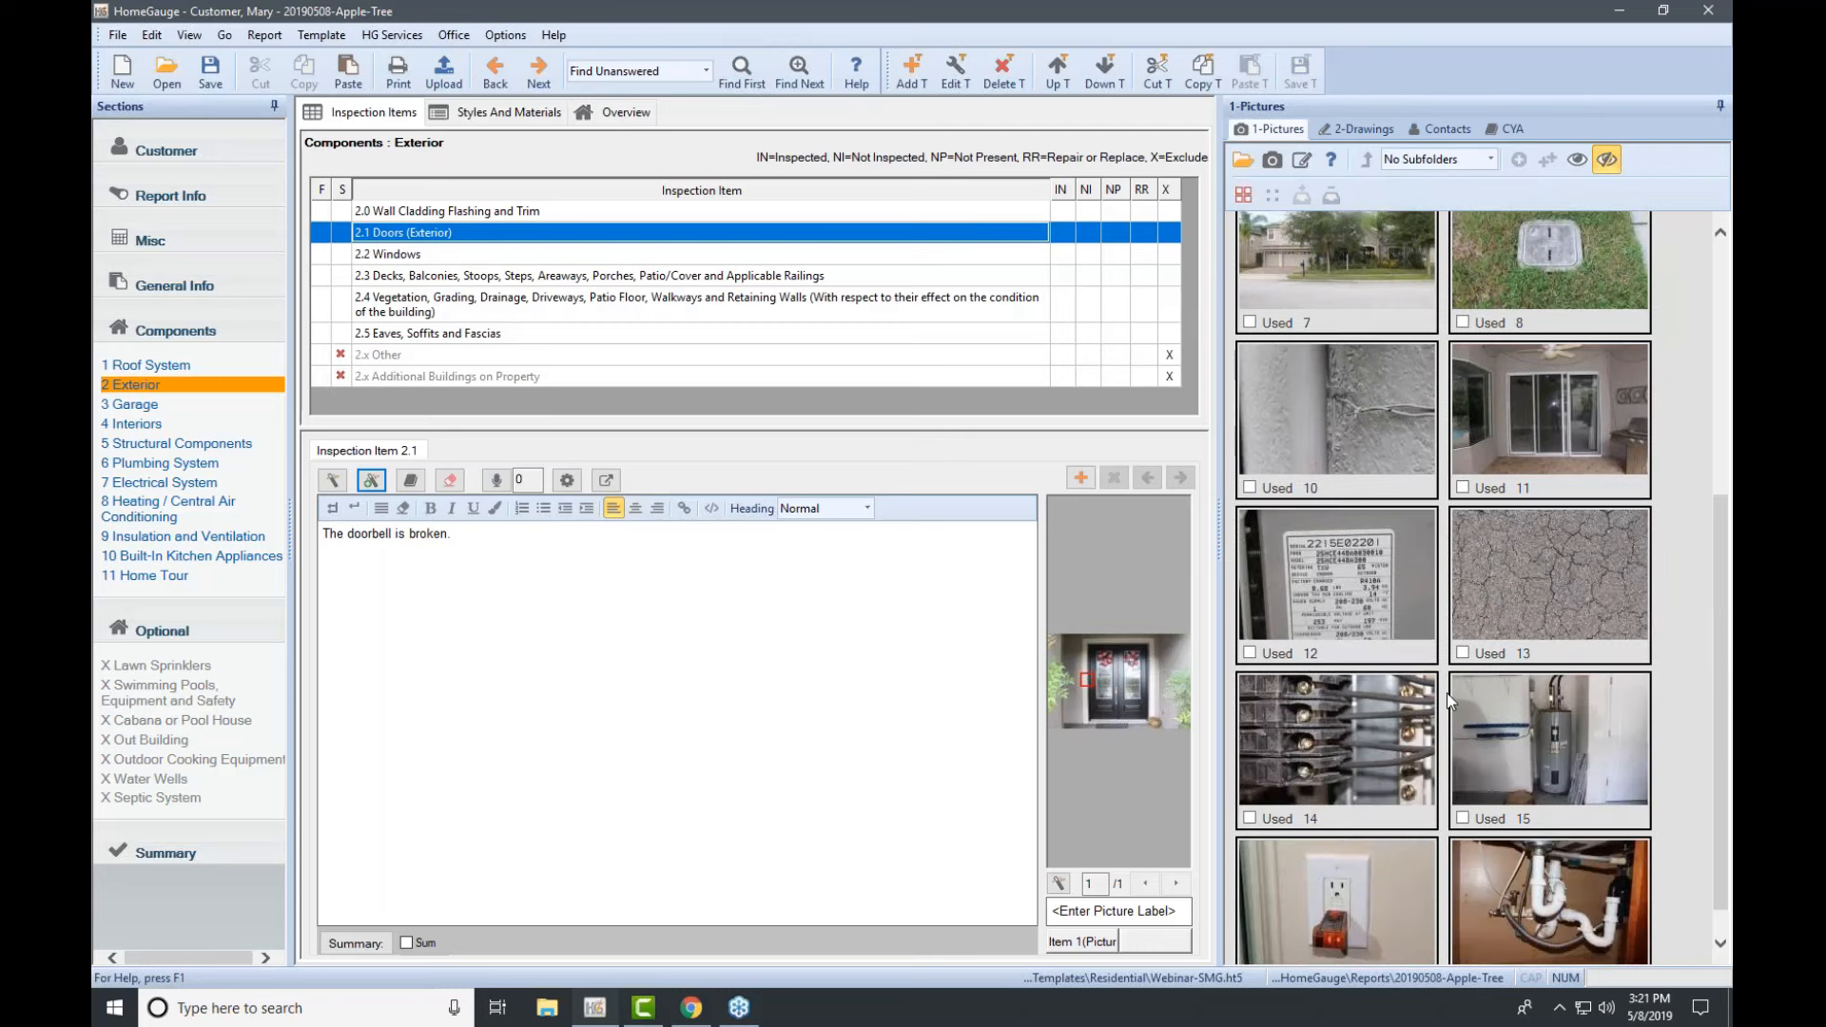
scroll(1446, 701, down, 1)
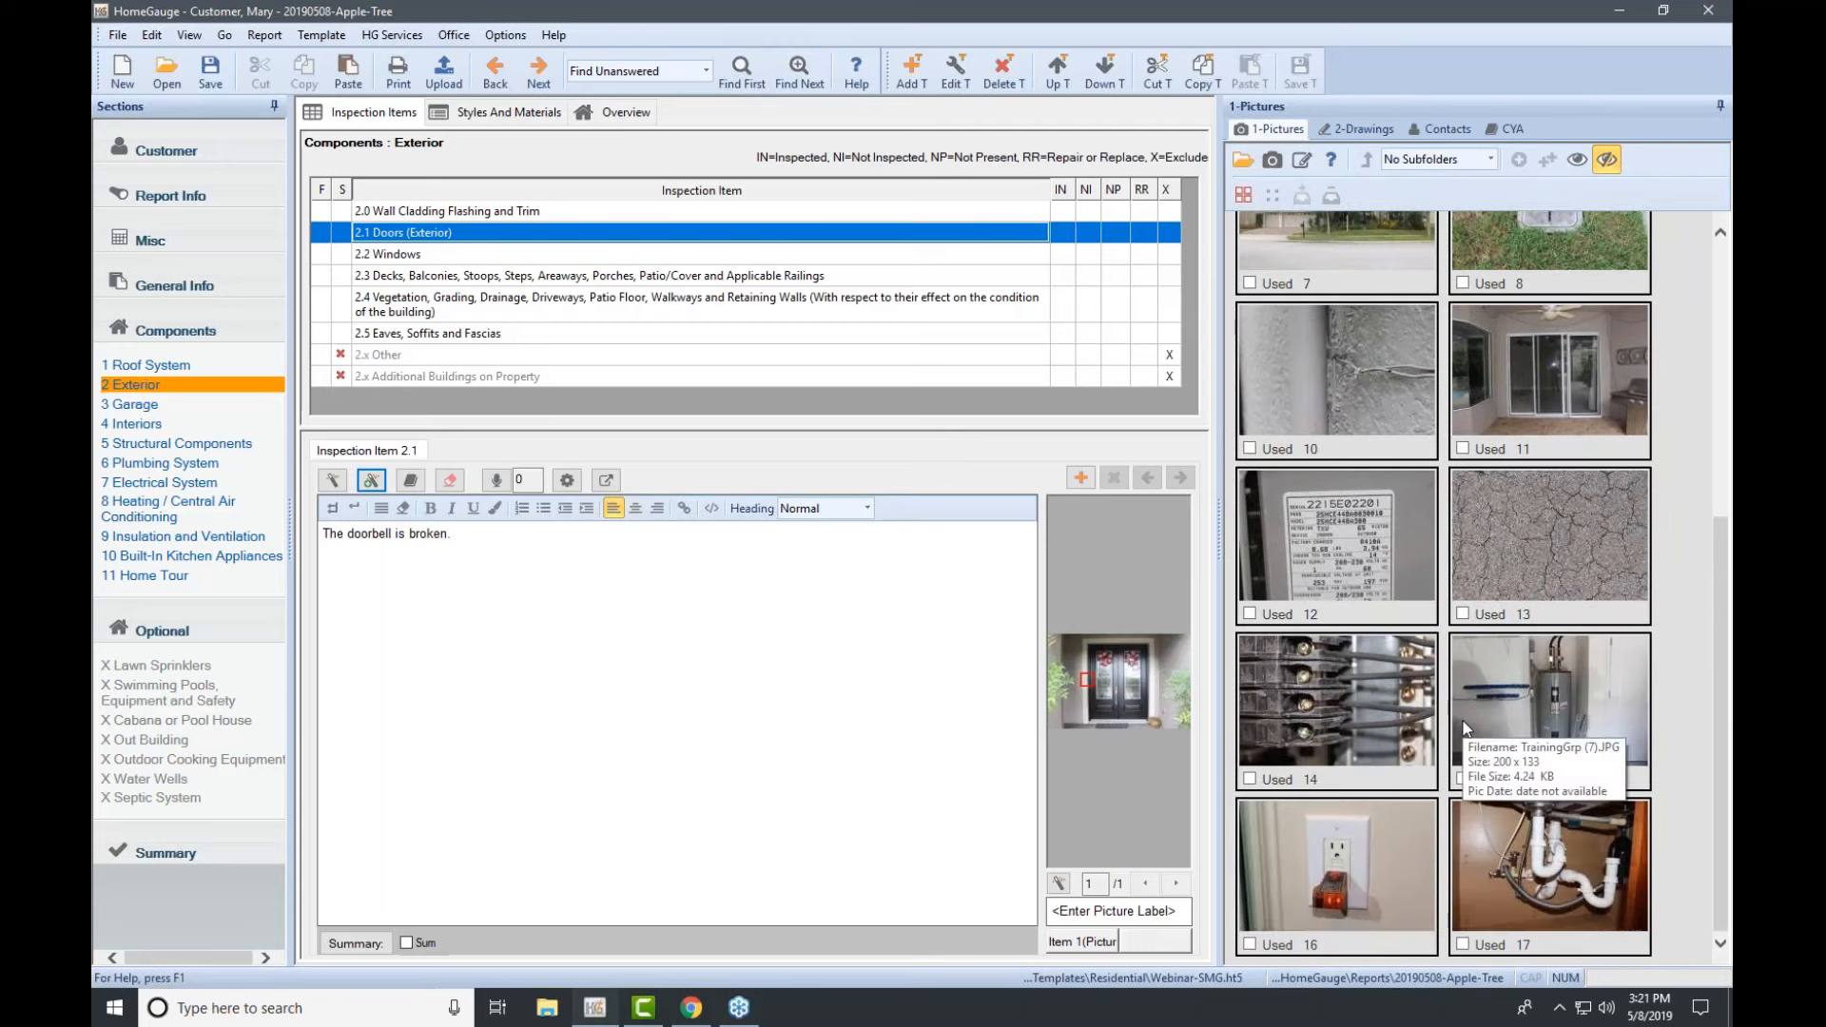
scroll(1462, 719, up, 6)
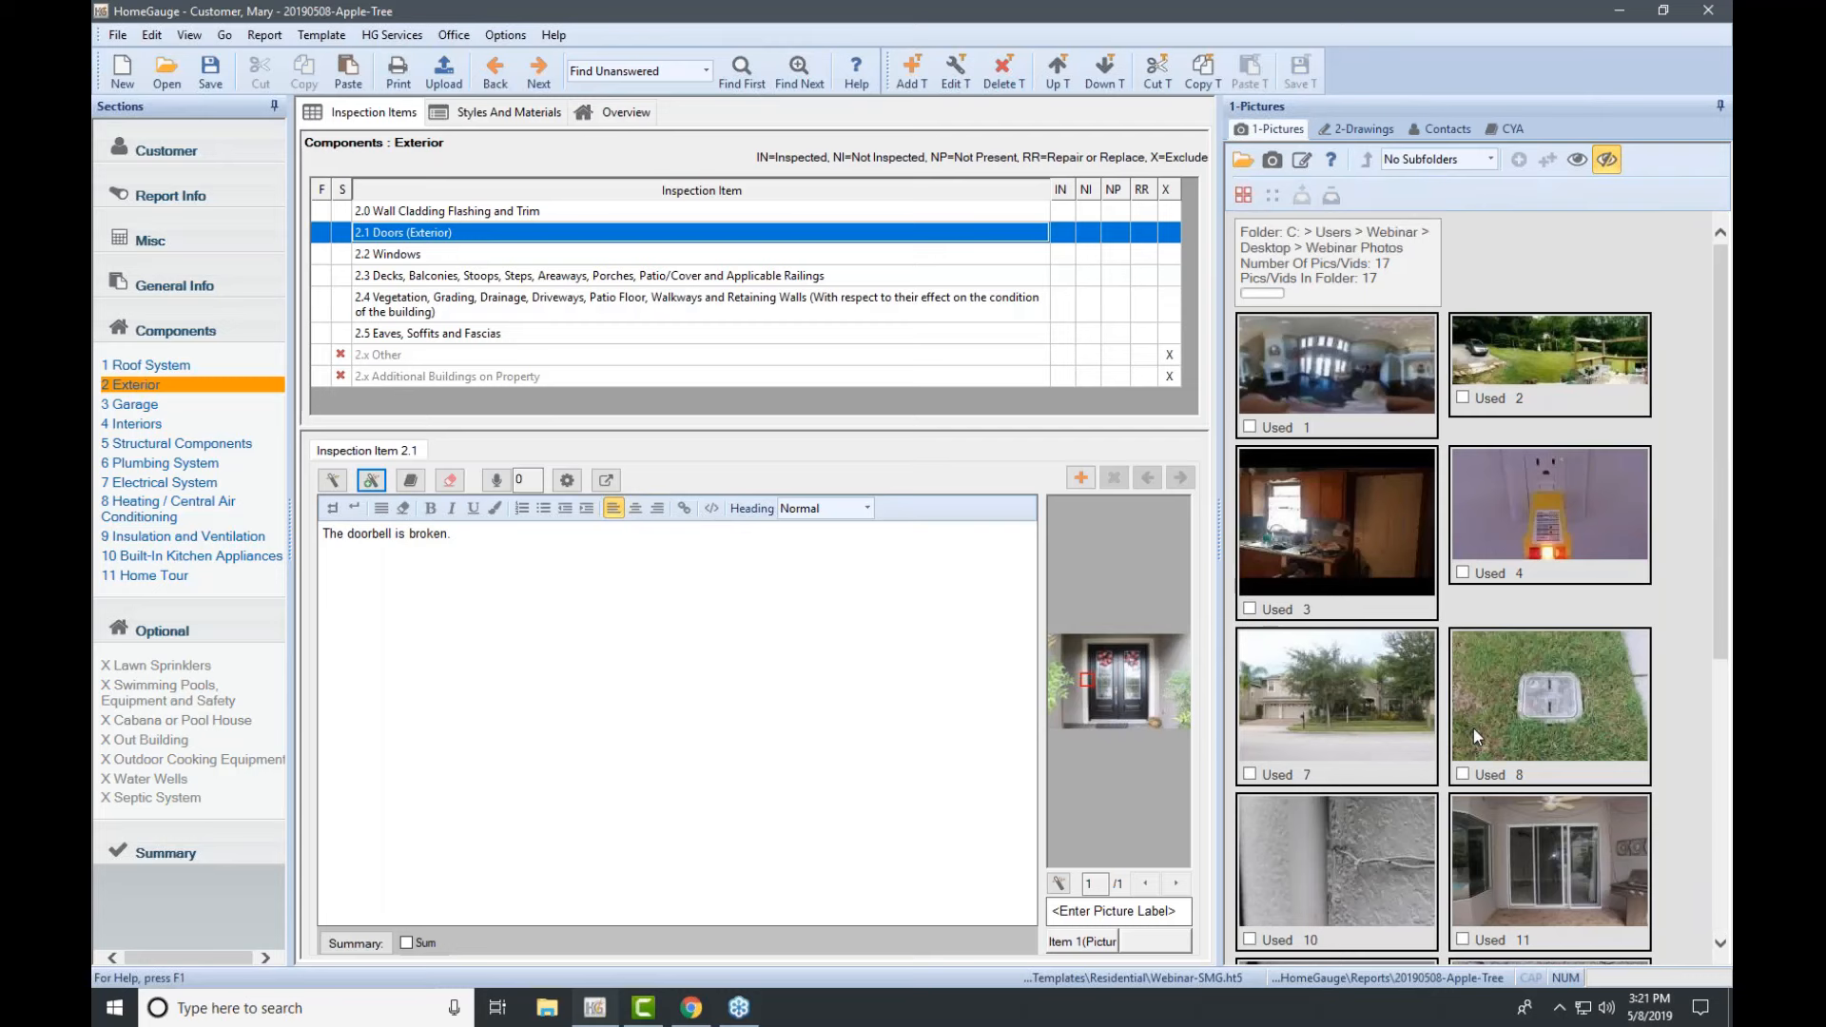
scroll(1474, 729, down, 3)
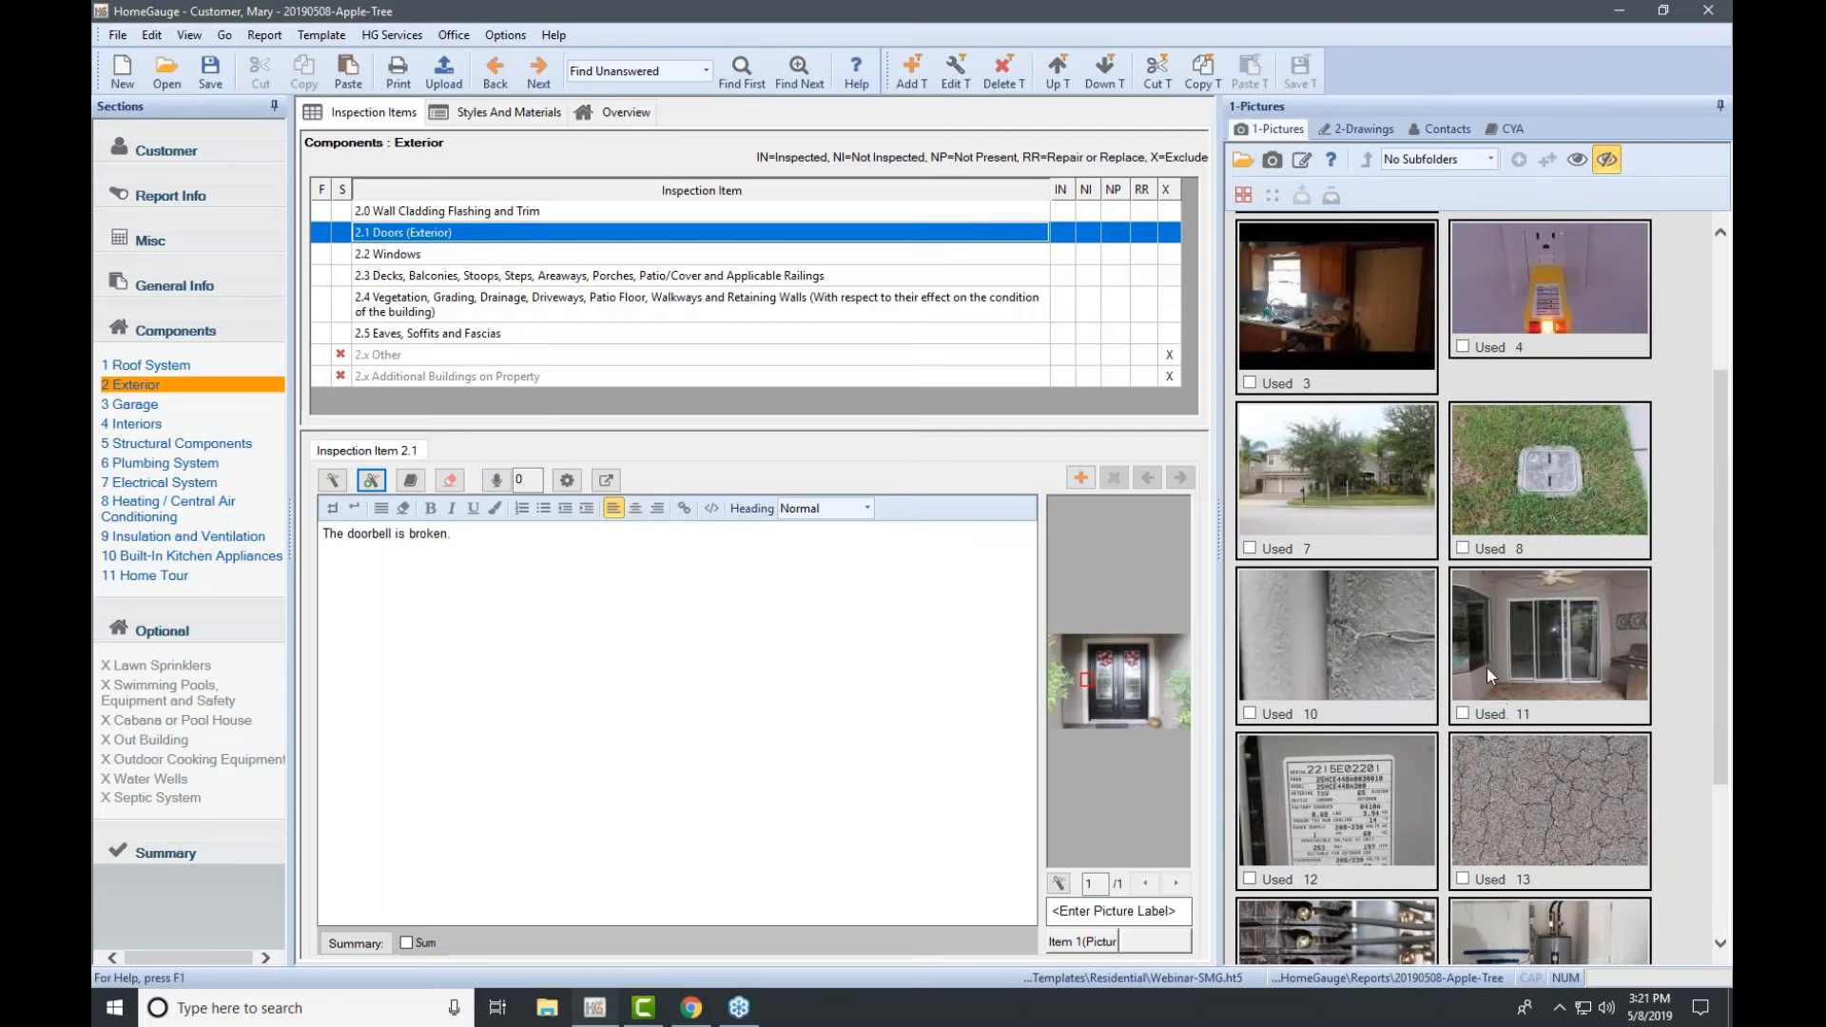
click(1361, 323)
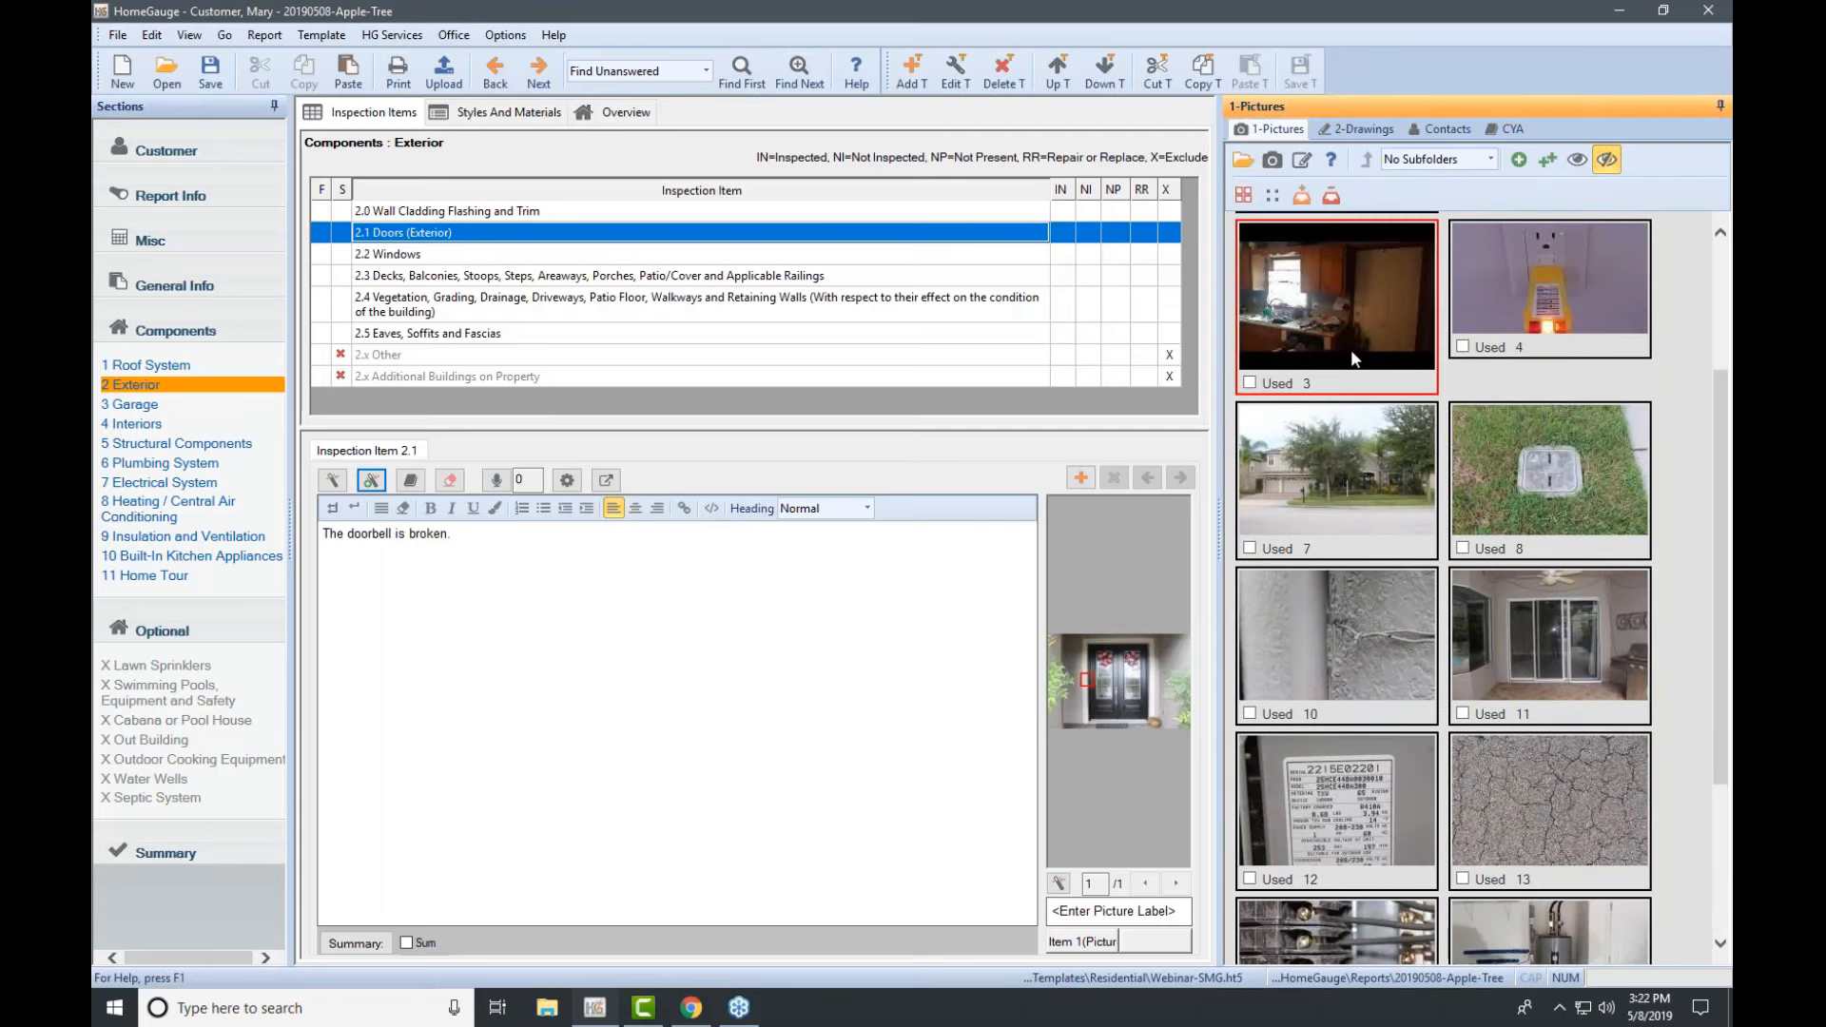
mouse_move(1543, 625)
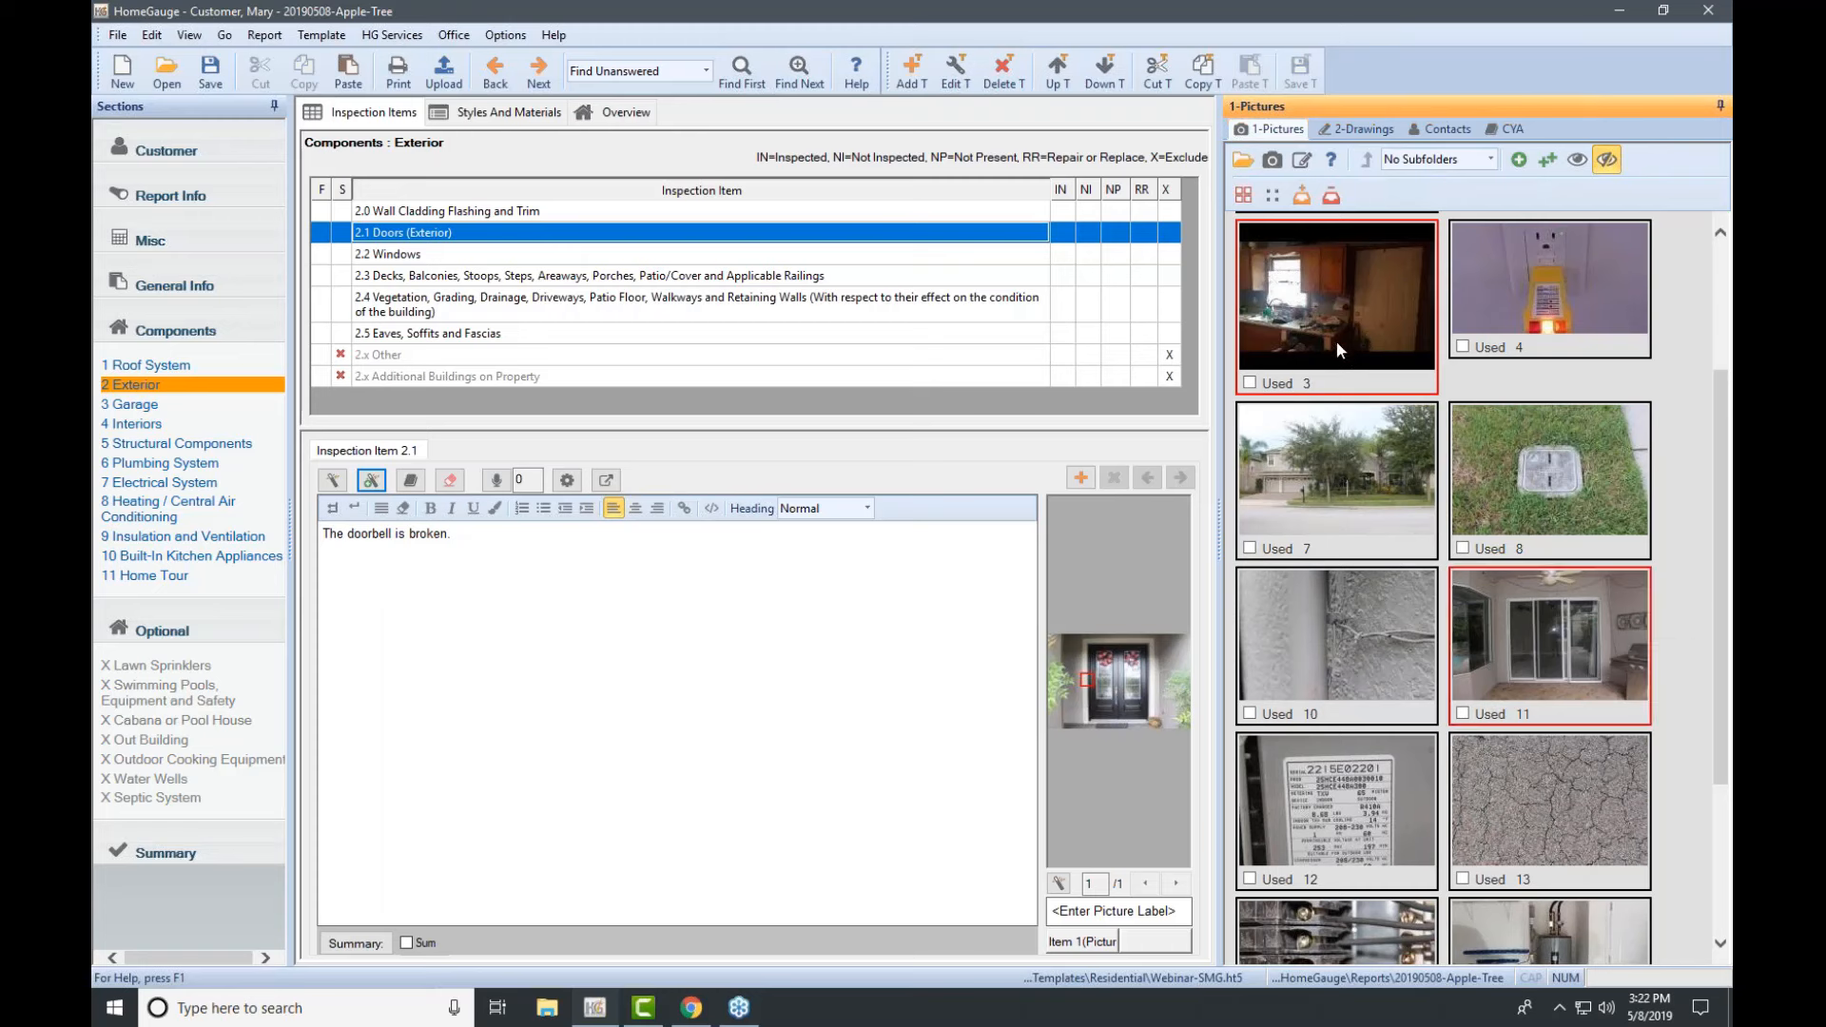
click(1706, 258)
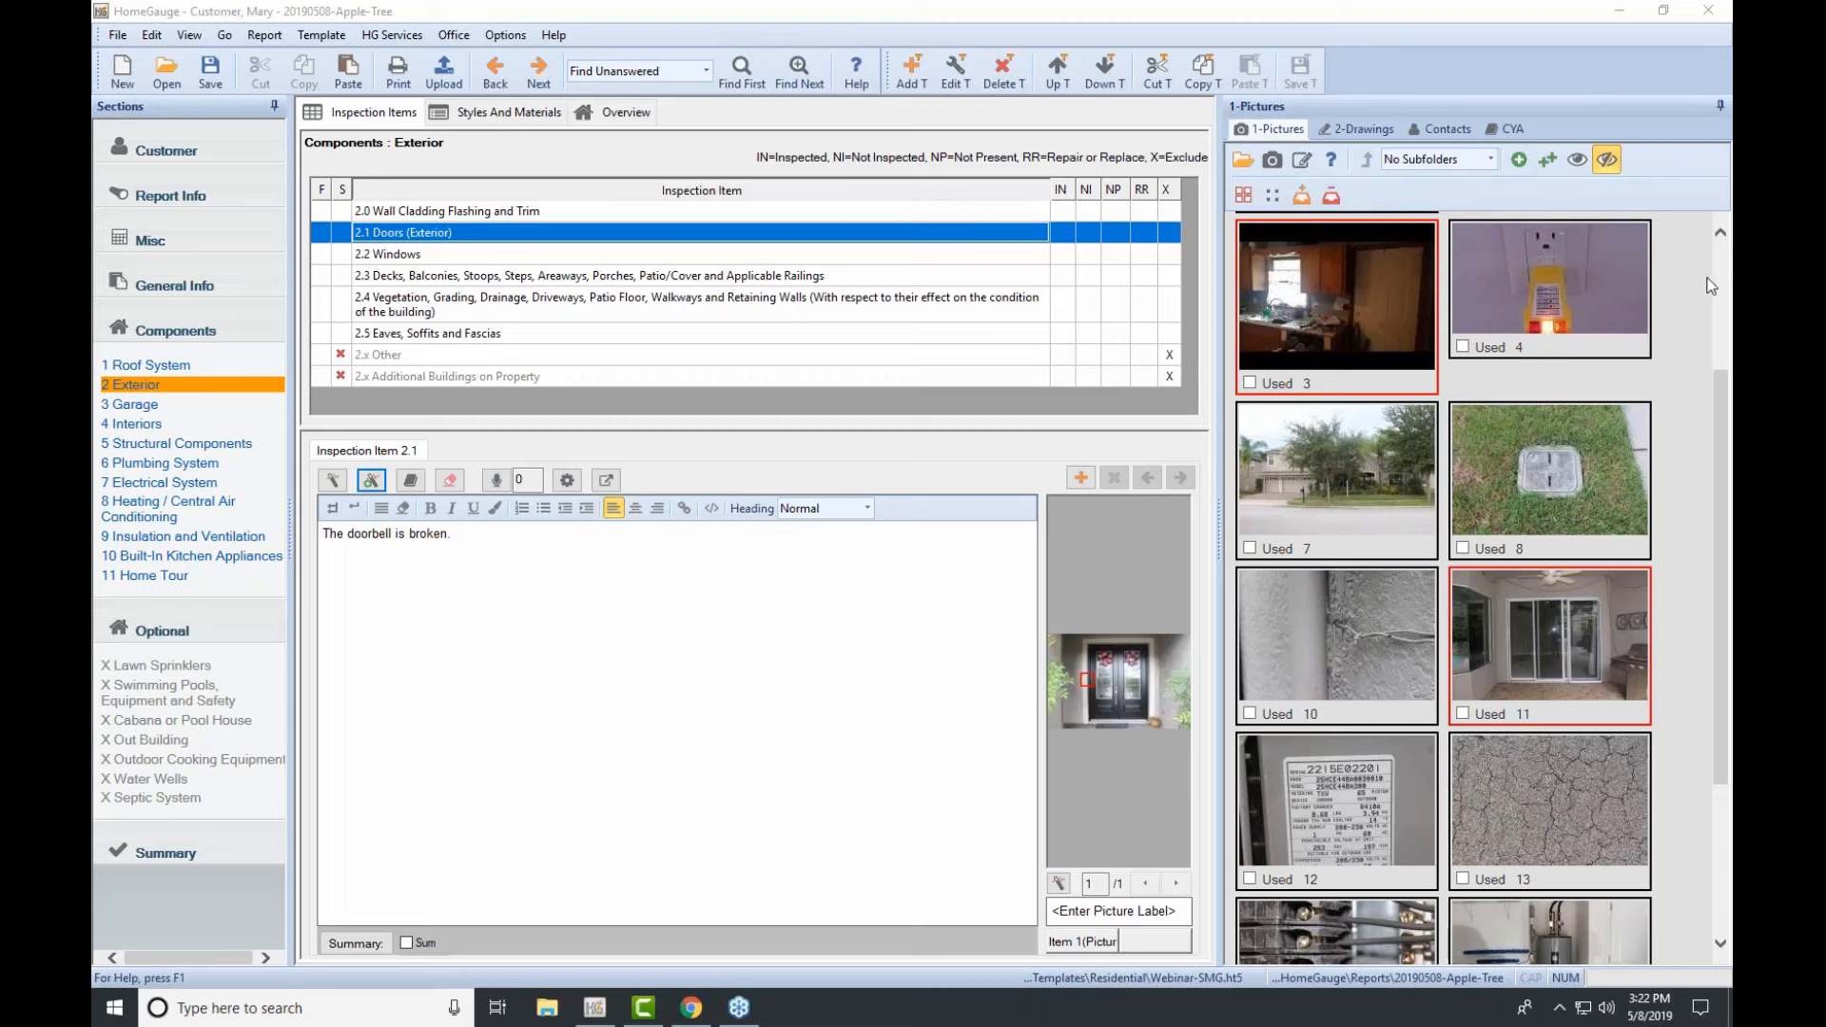
Step: Attach the two selected photos to Doors (Exterior) and mark it Repair or Replace
click(1550, 162)
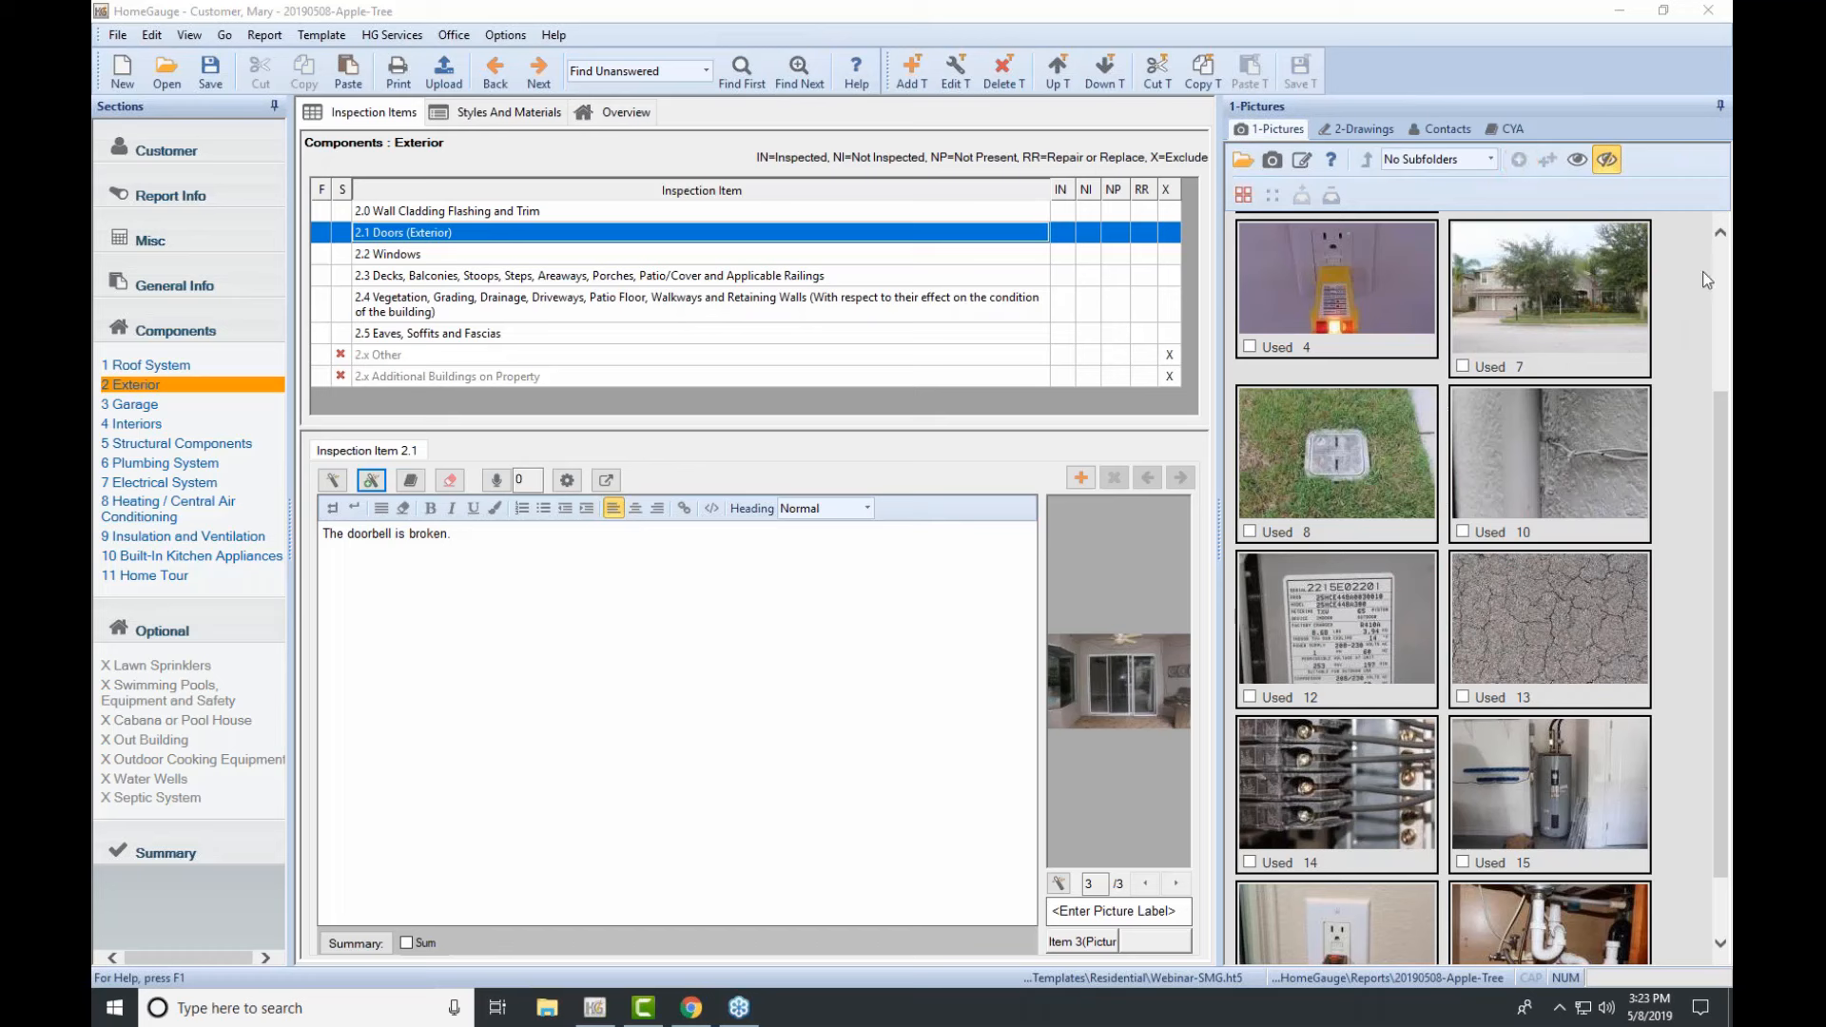
click(1144, 232)
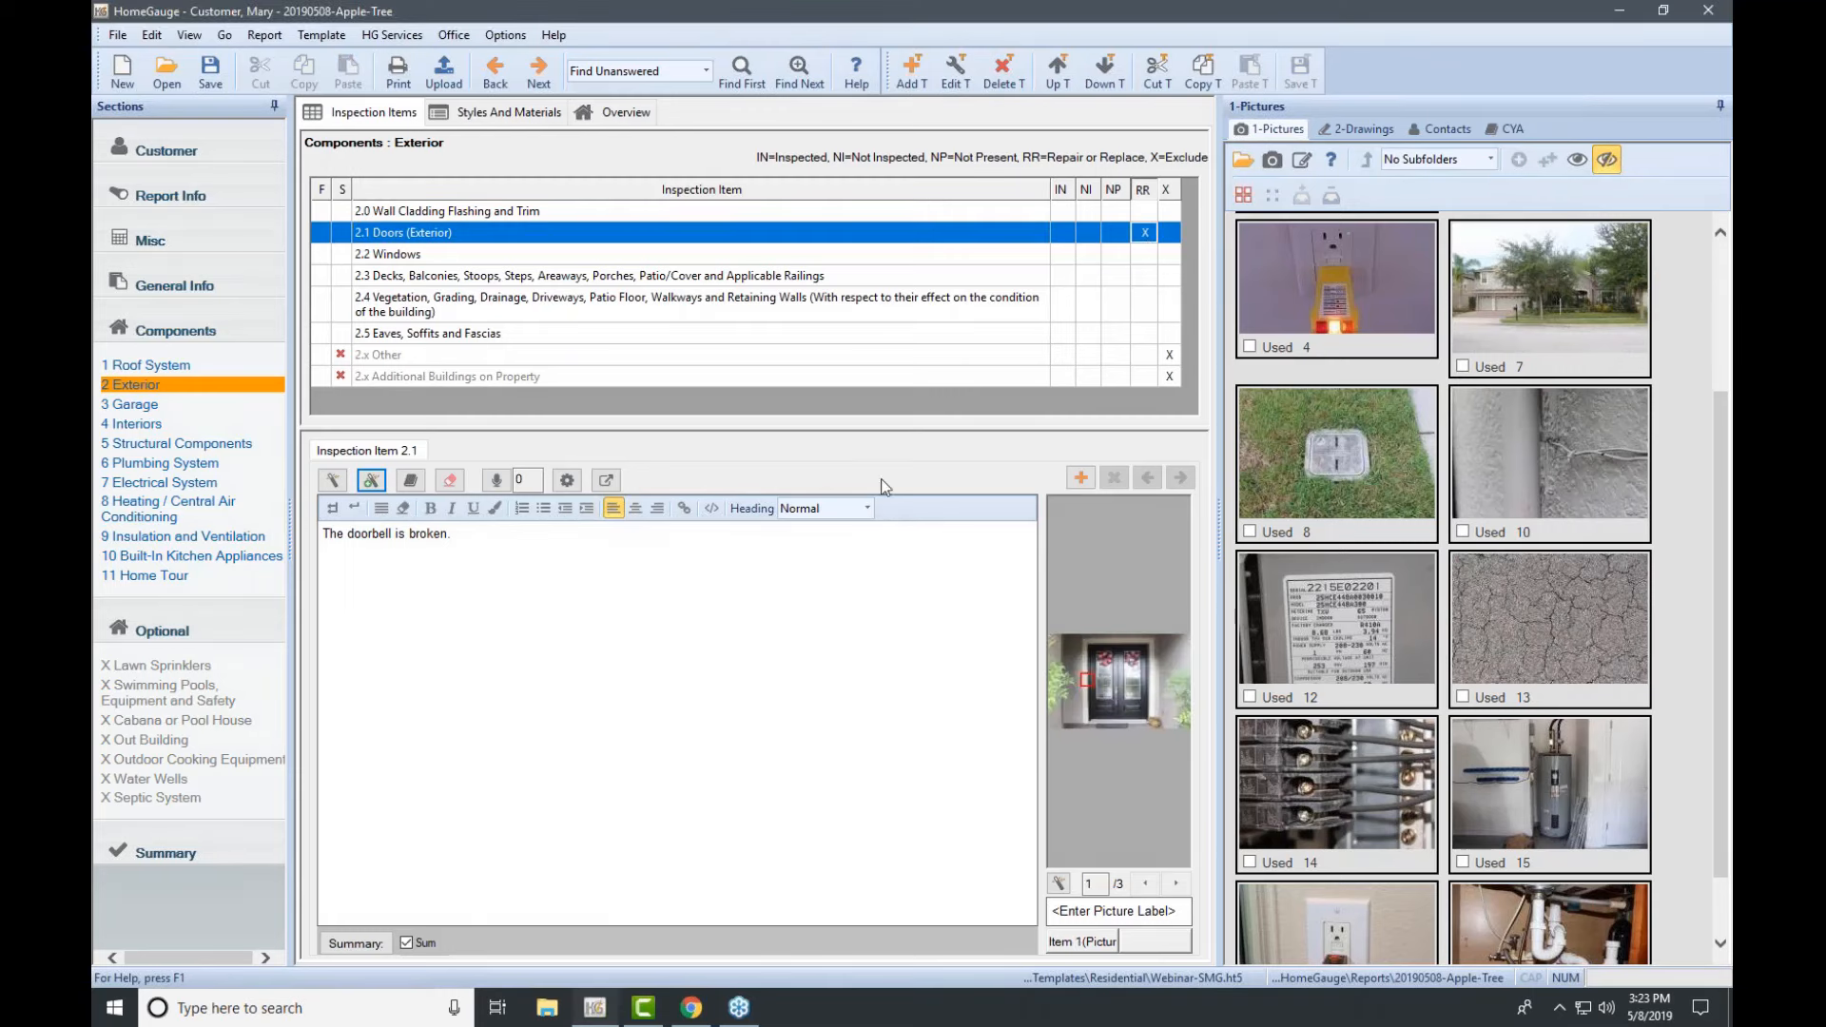
Step: Mark the remaining Exterior items Inspected and open the Summary Review of three comments
click(1060, 189)
click(1709, 256)
click(1665, 346)
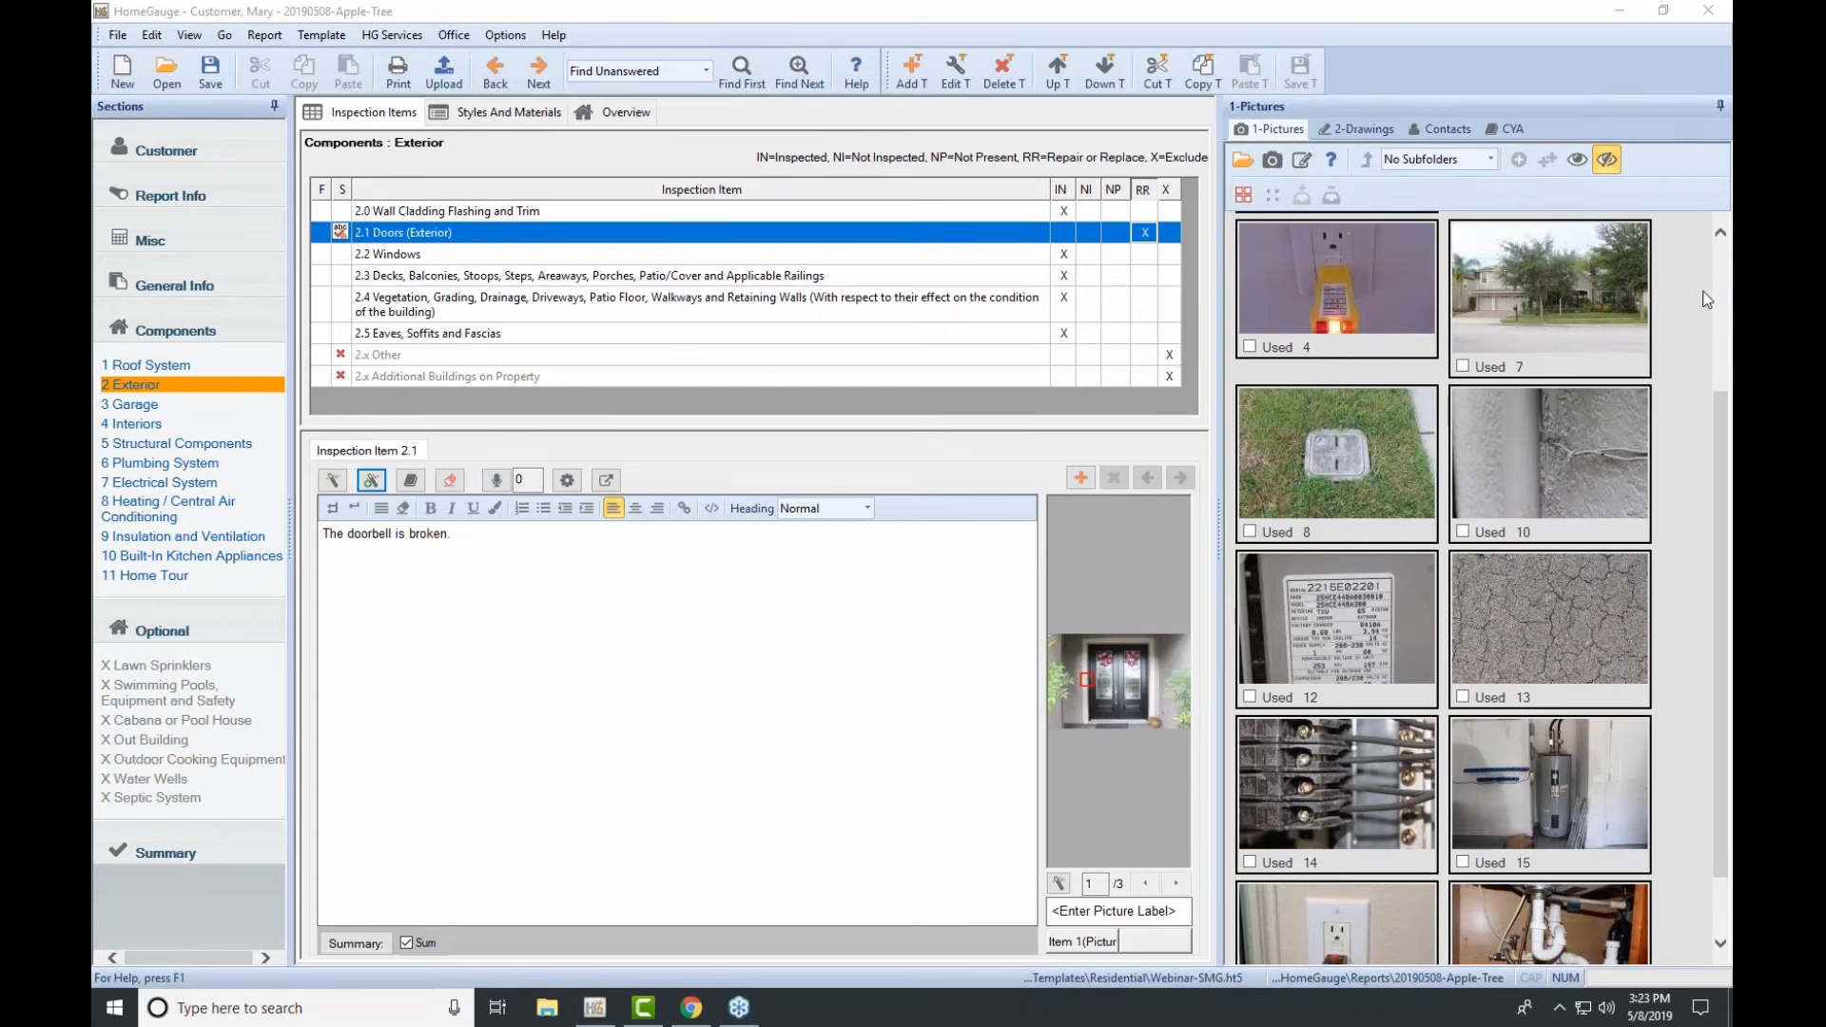
click(189, 858)
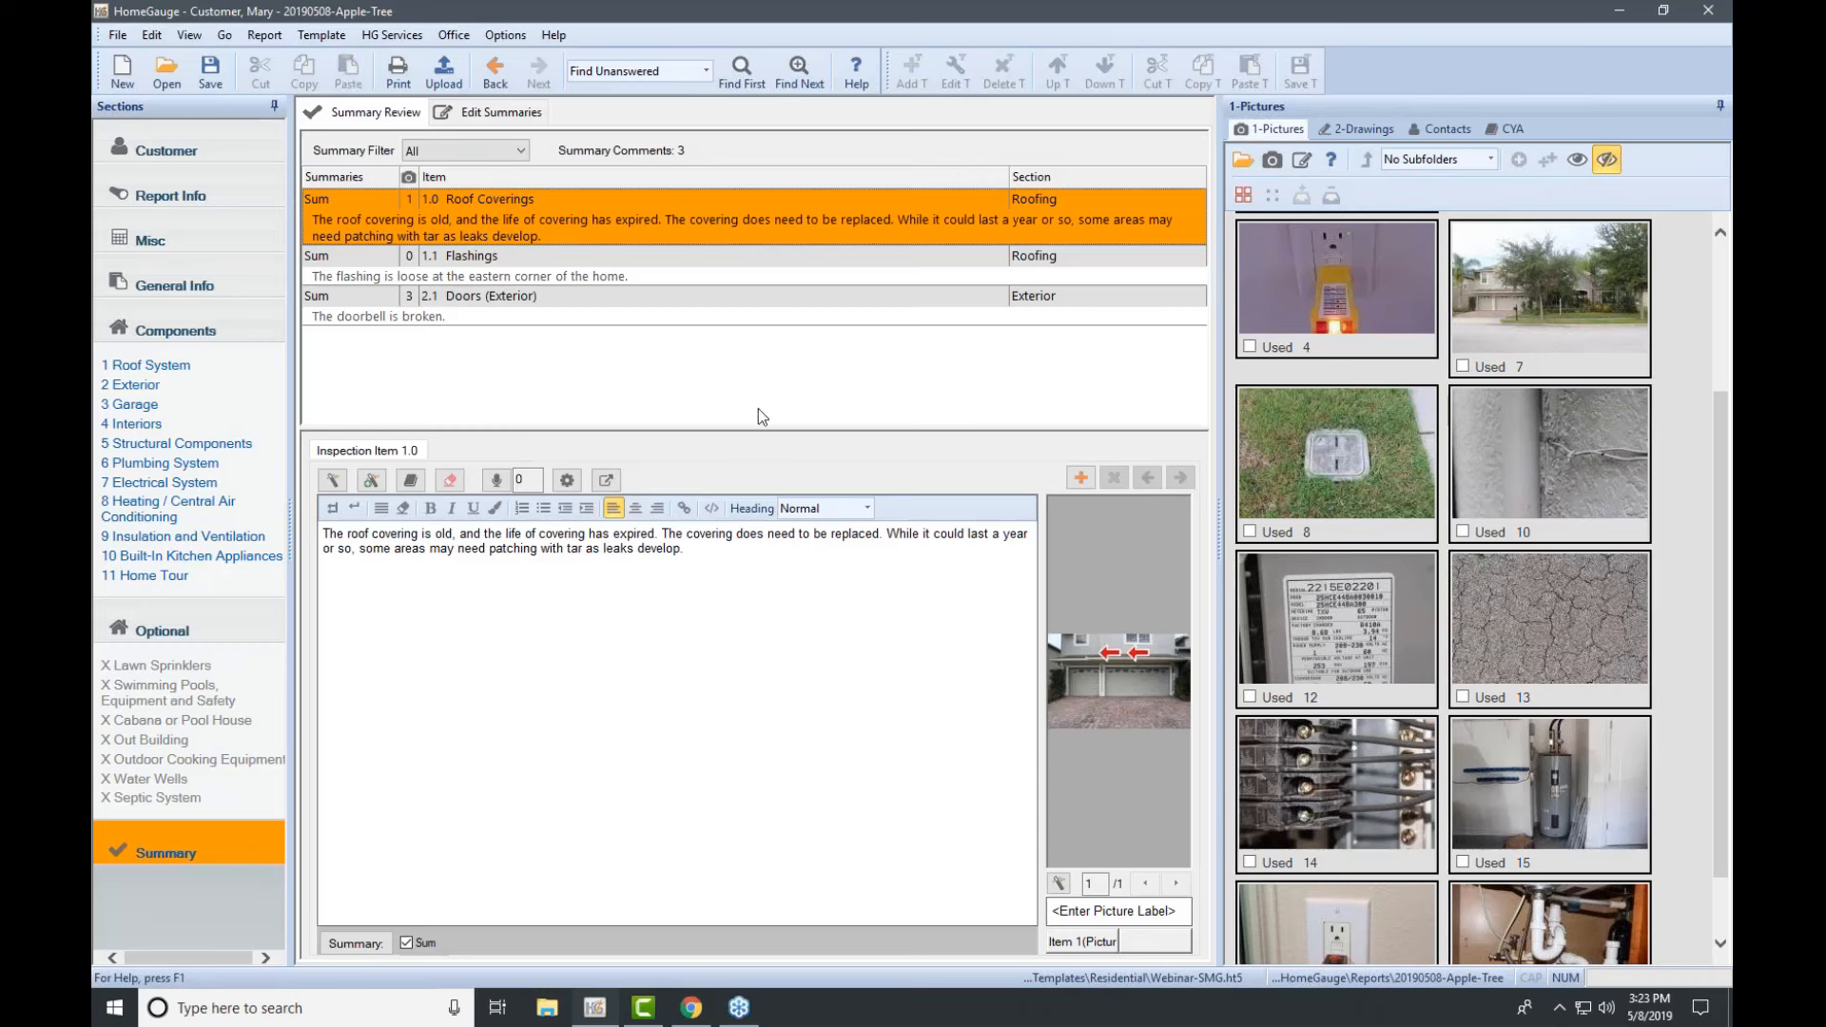
Step: Look over the Roof Coverings, Flashings and Doors (Exterior) summary comments
drag(725, 571, 485, 535)
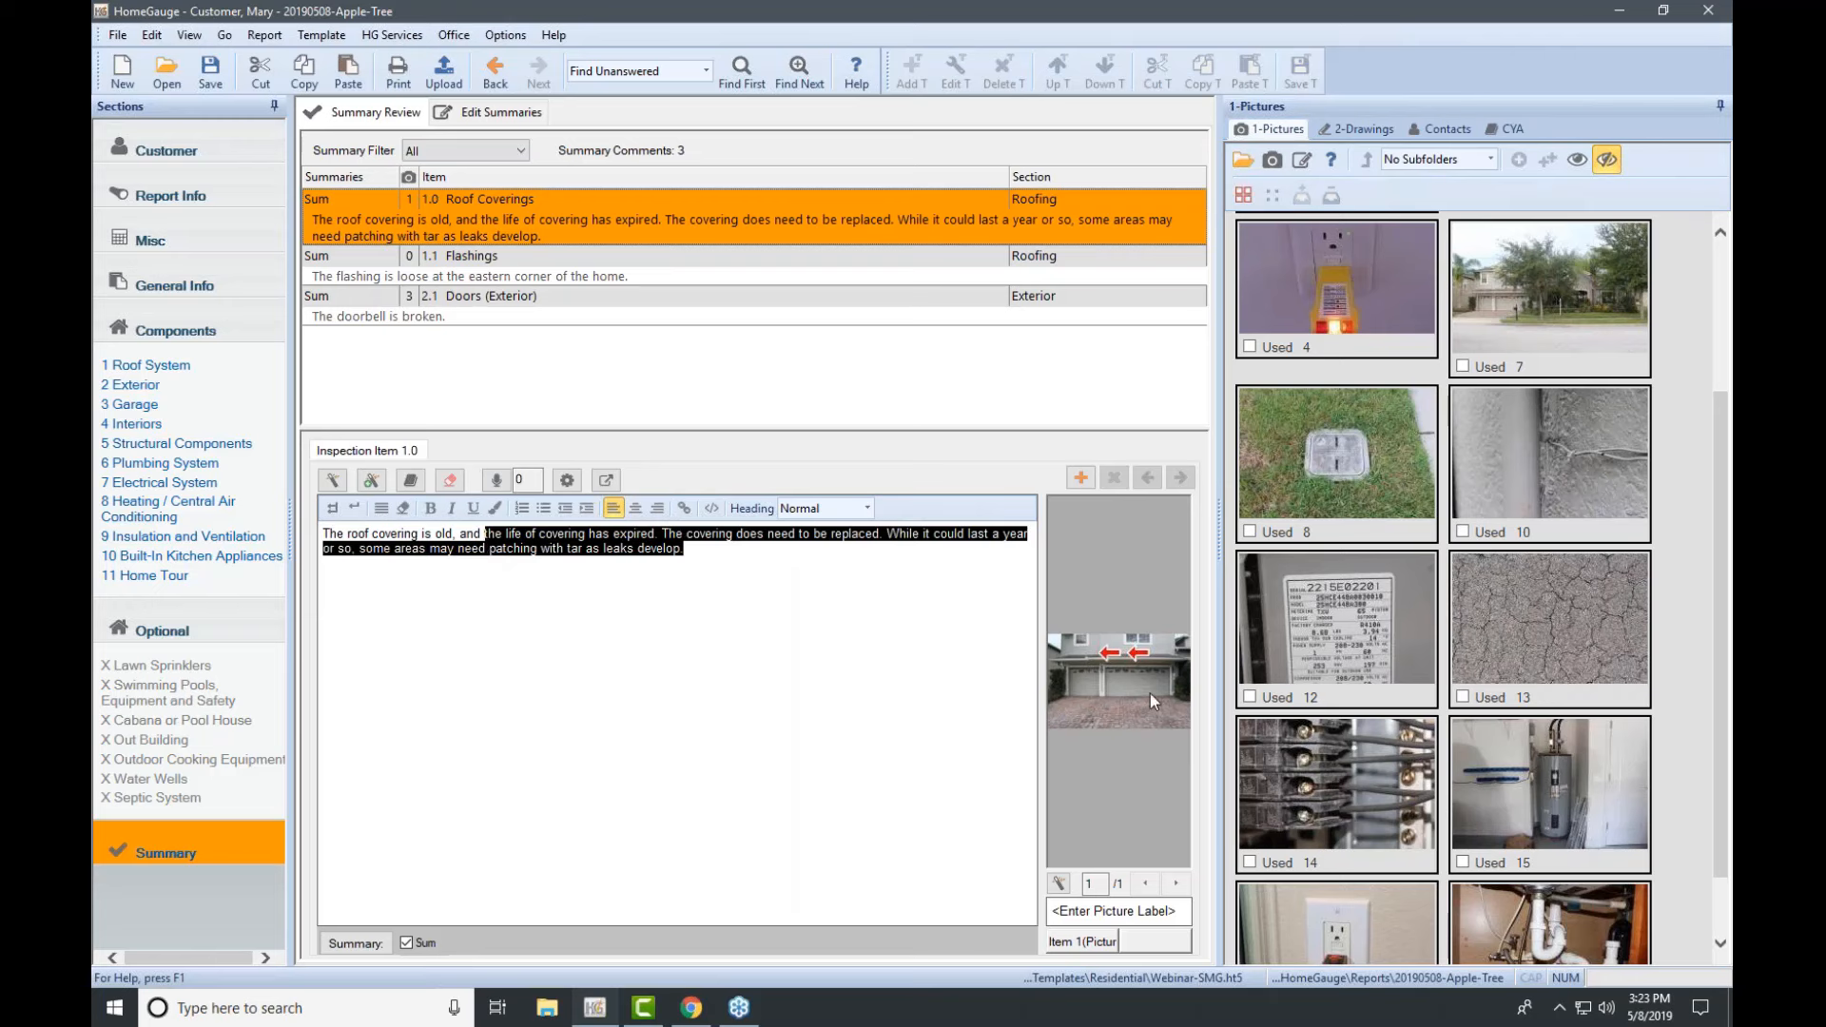
click(838, 267)
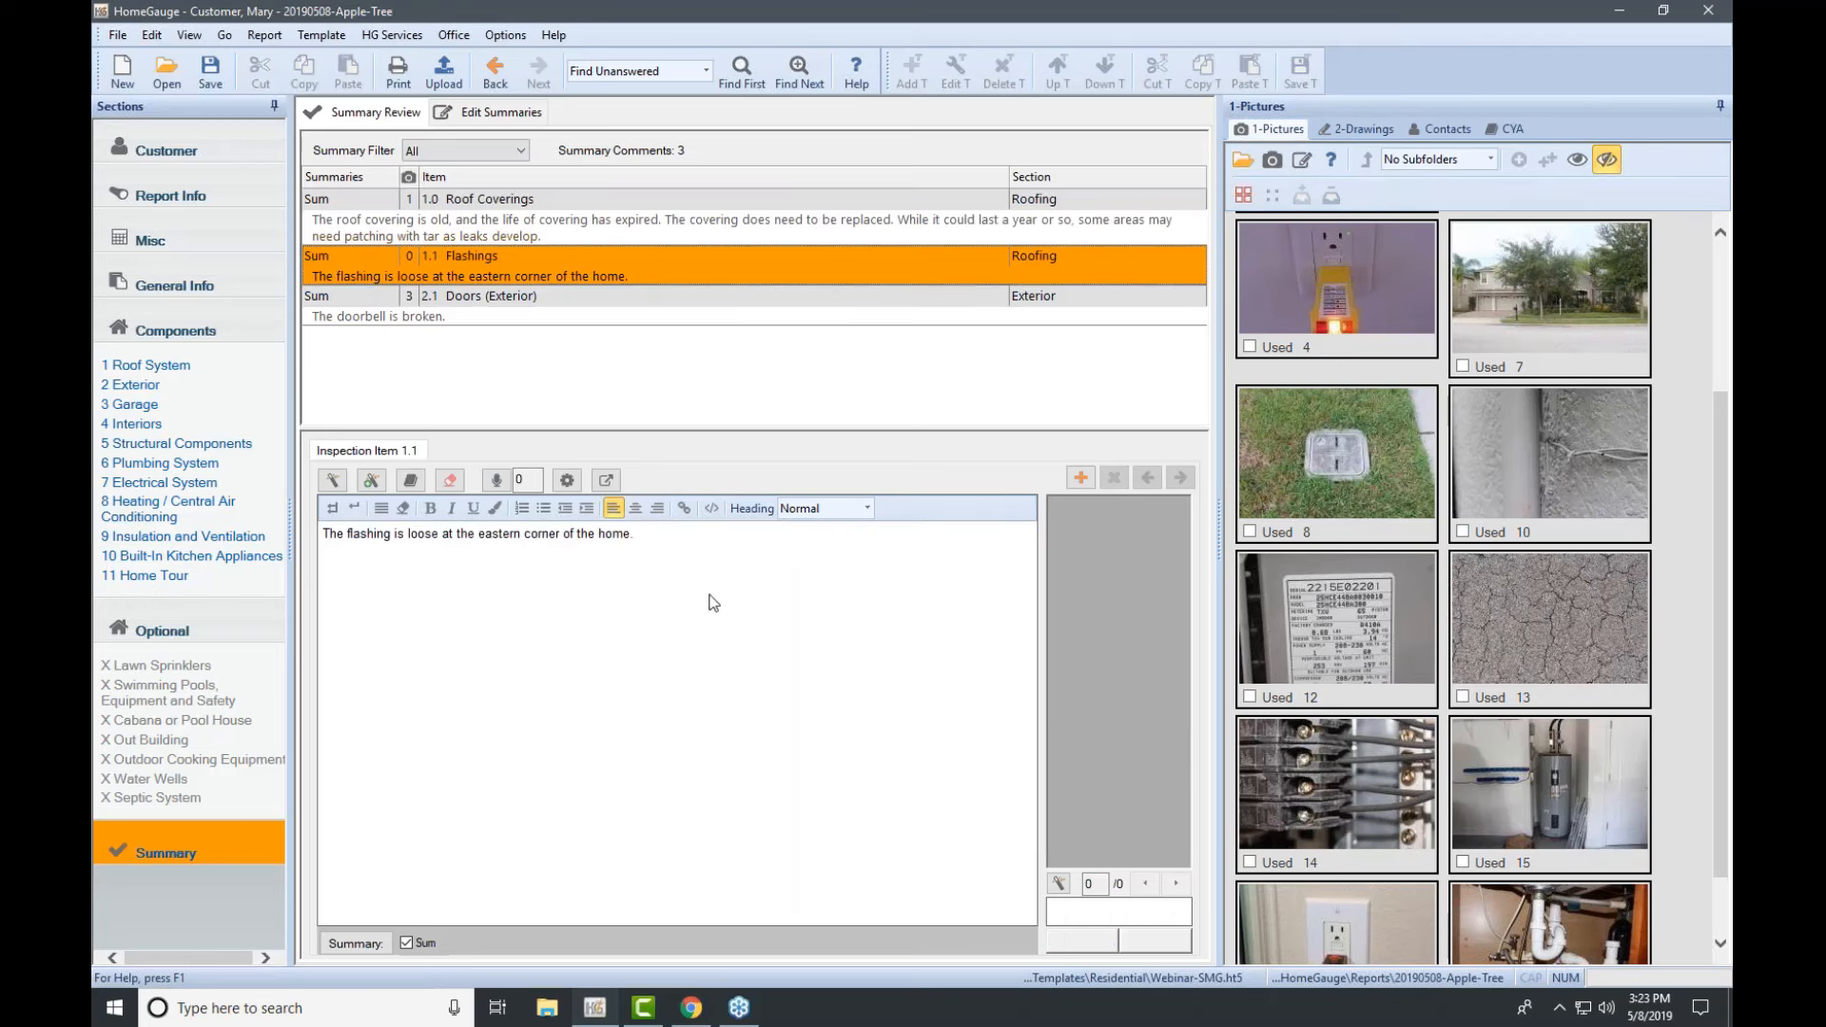
click(492, 307)
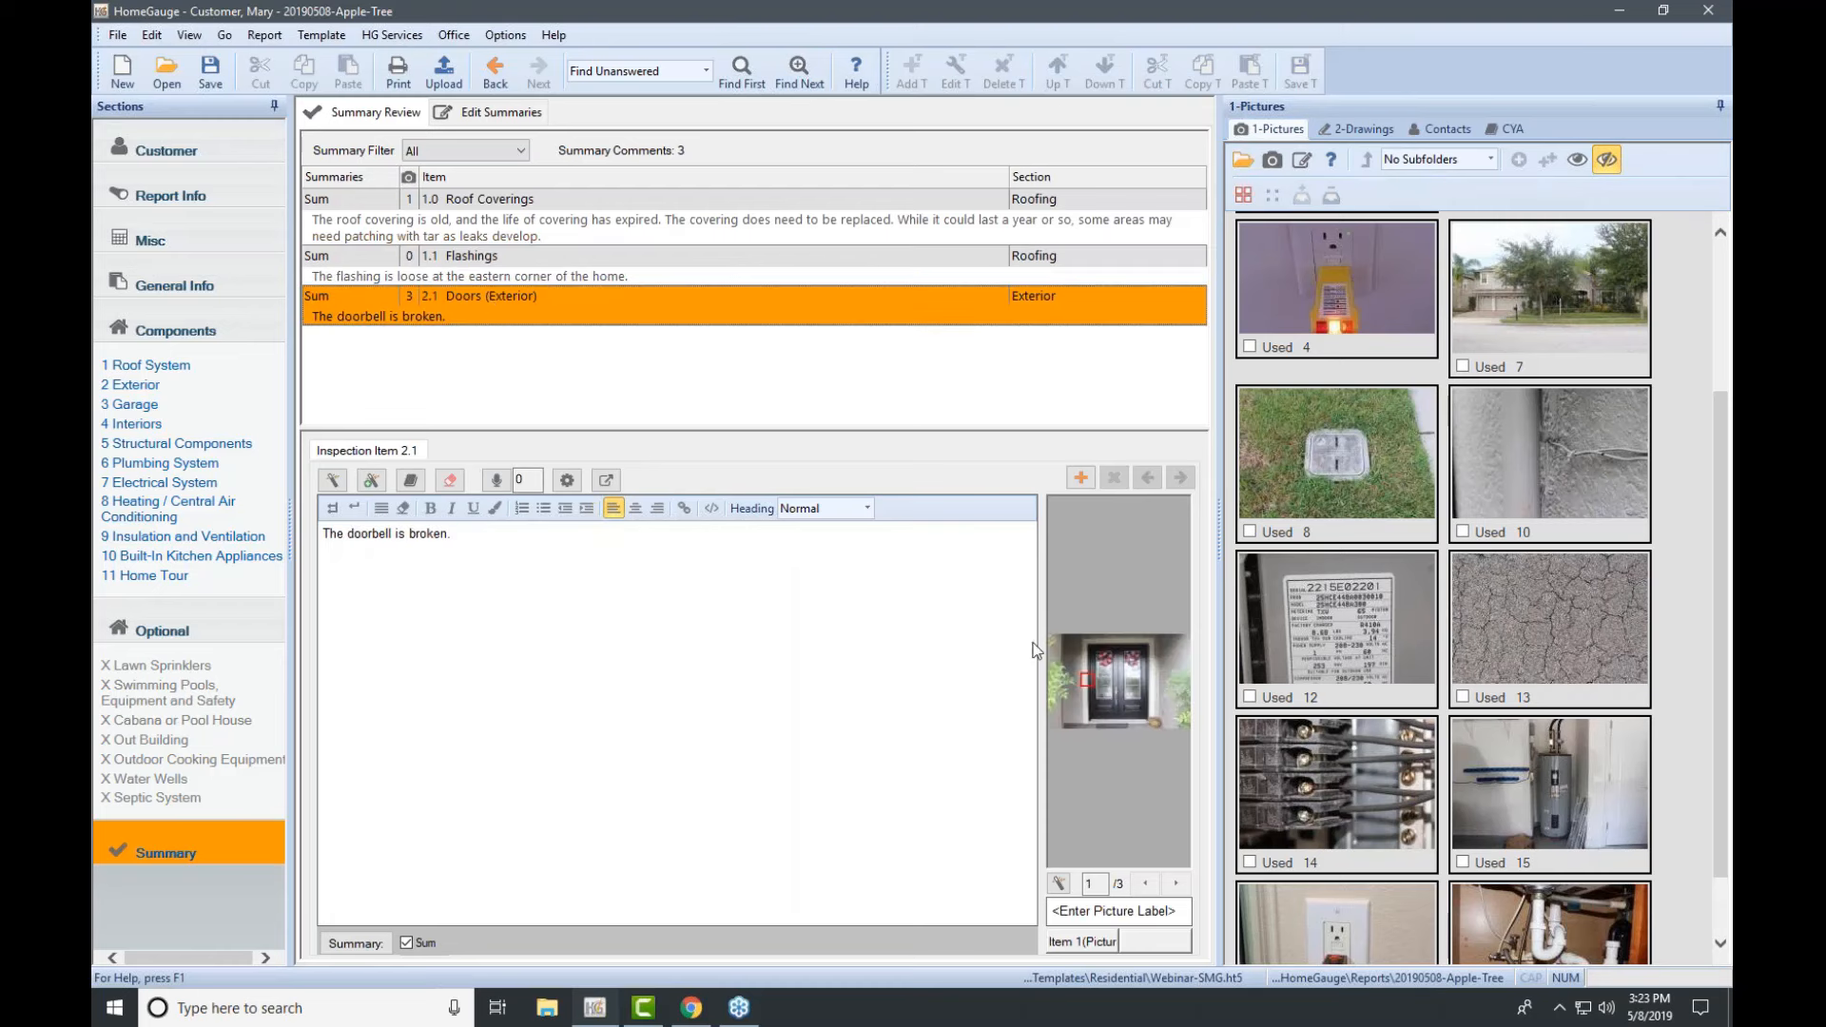
Step: Add house picture 7 to Roof System 1.1 Flashings, then open Edit Summaries
click(181, 390)
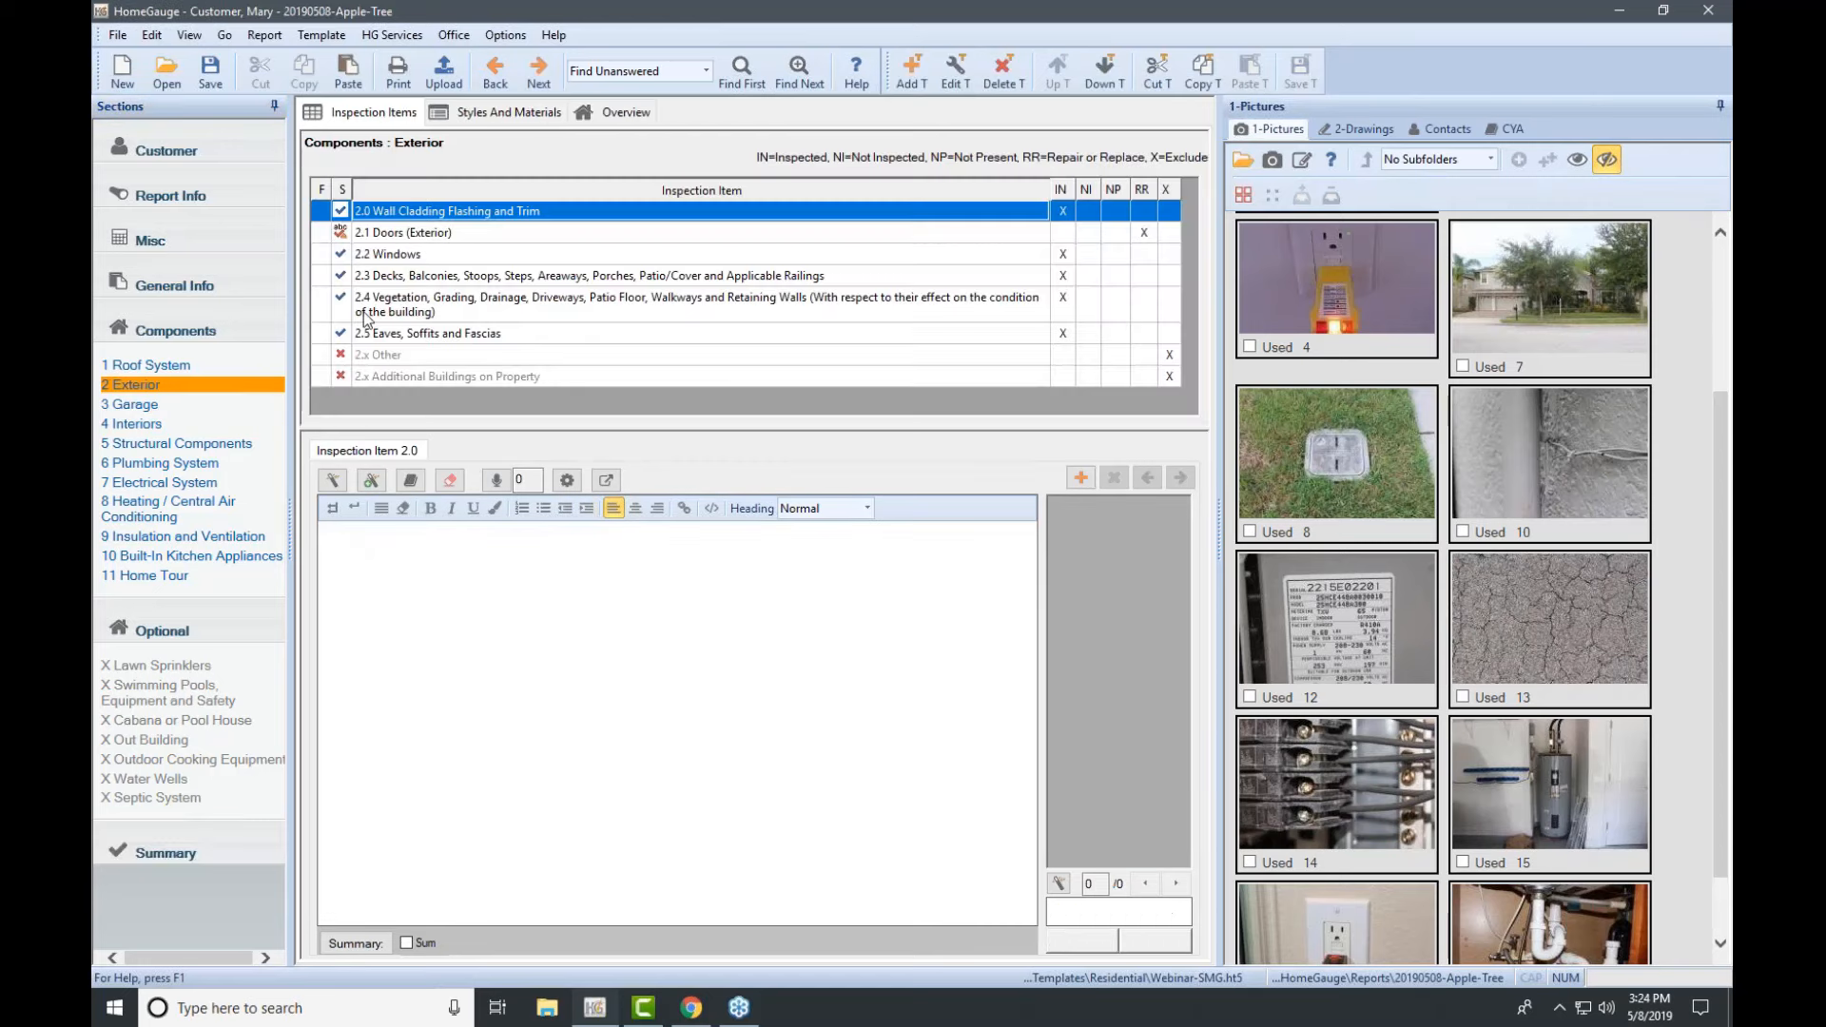
click(131, 367)
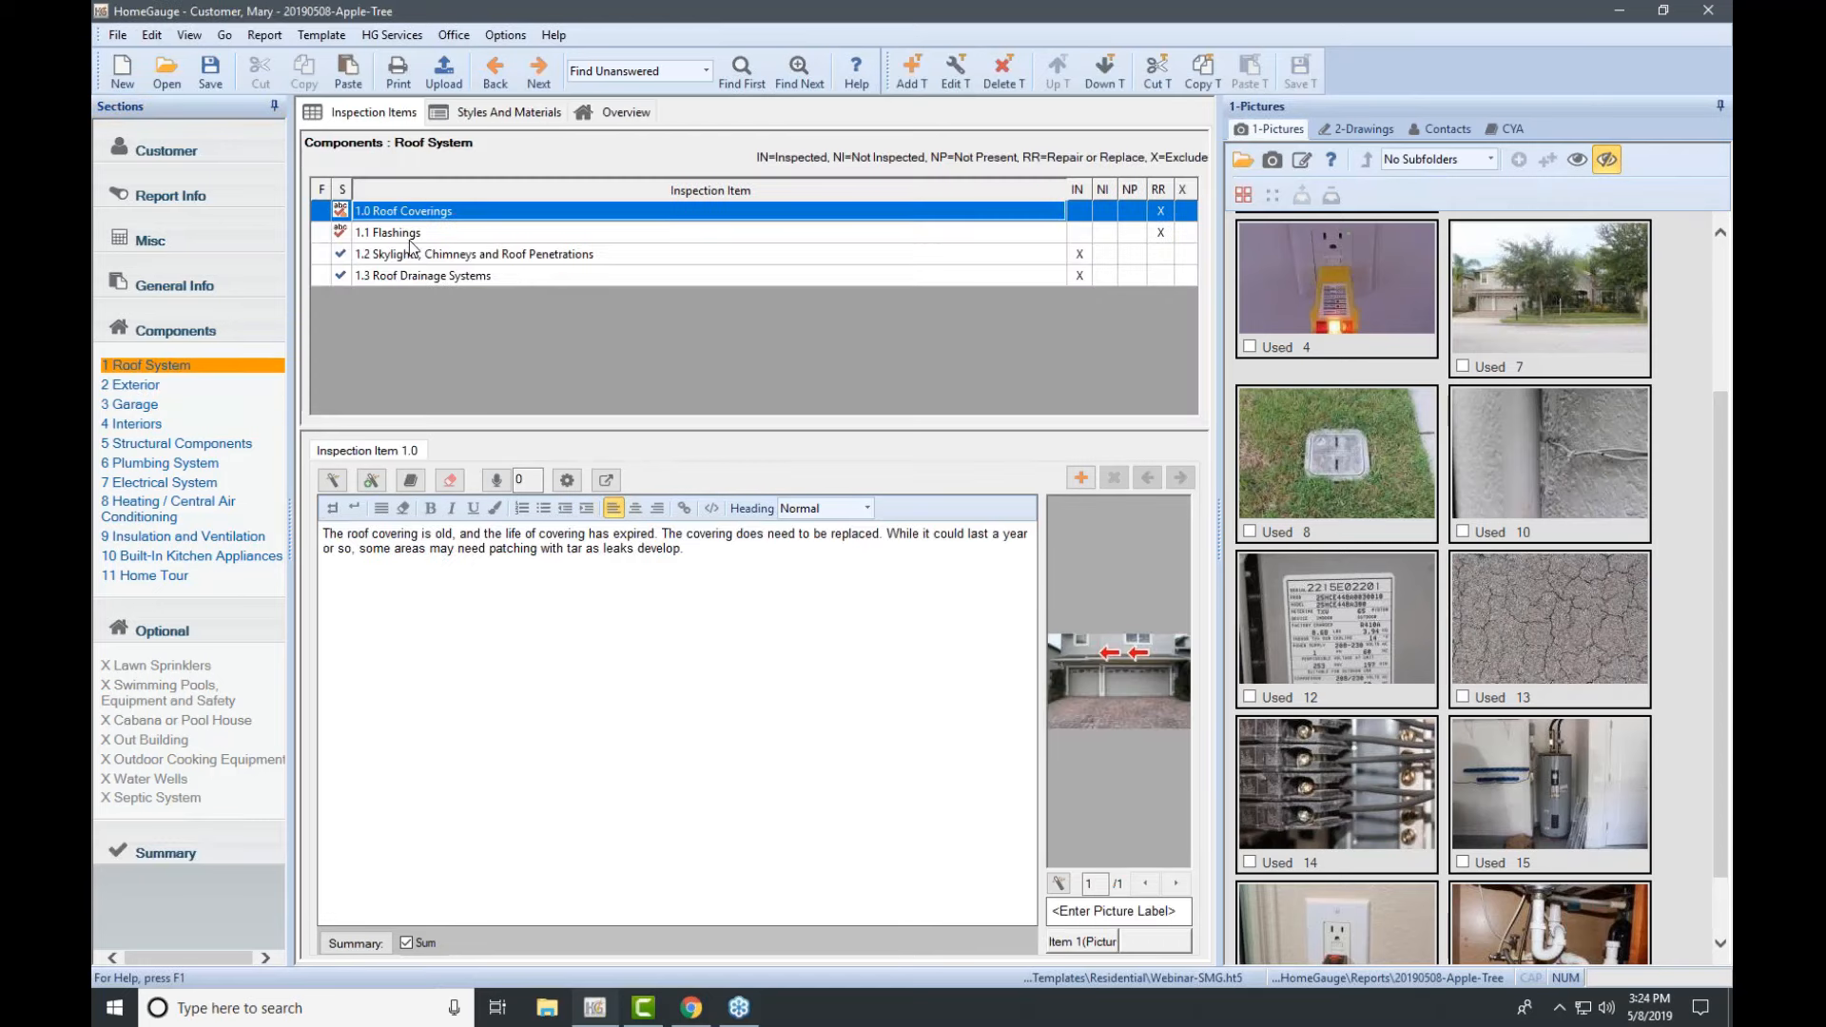
key(Down)
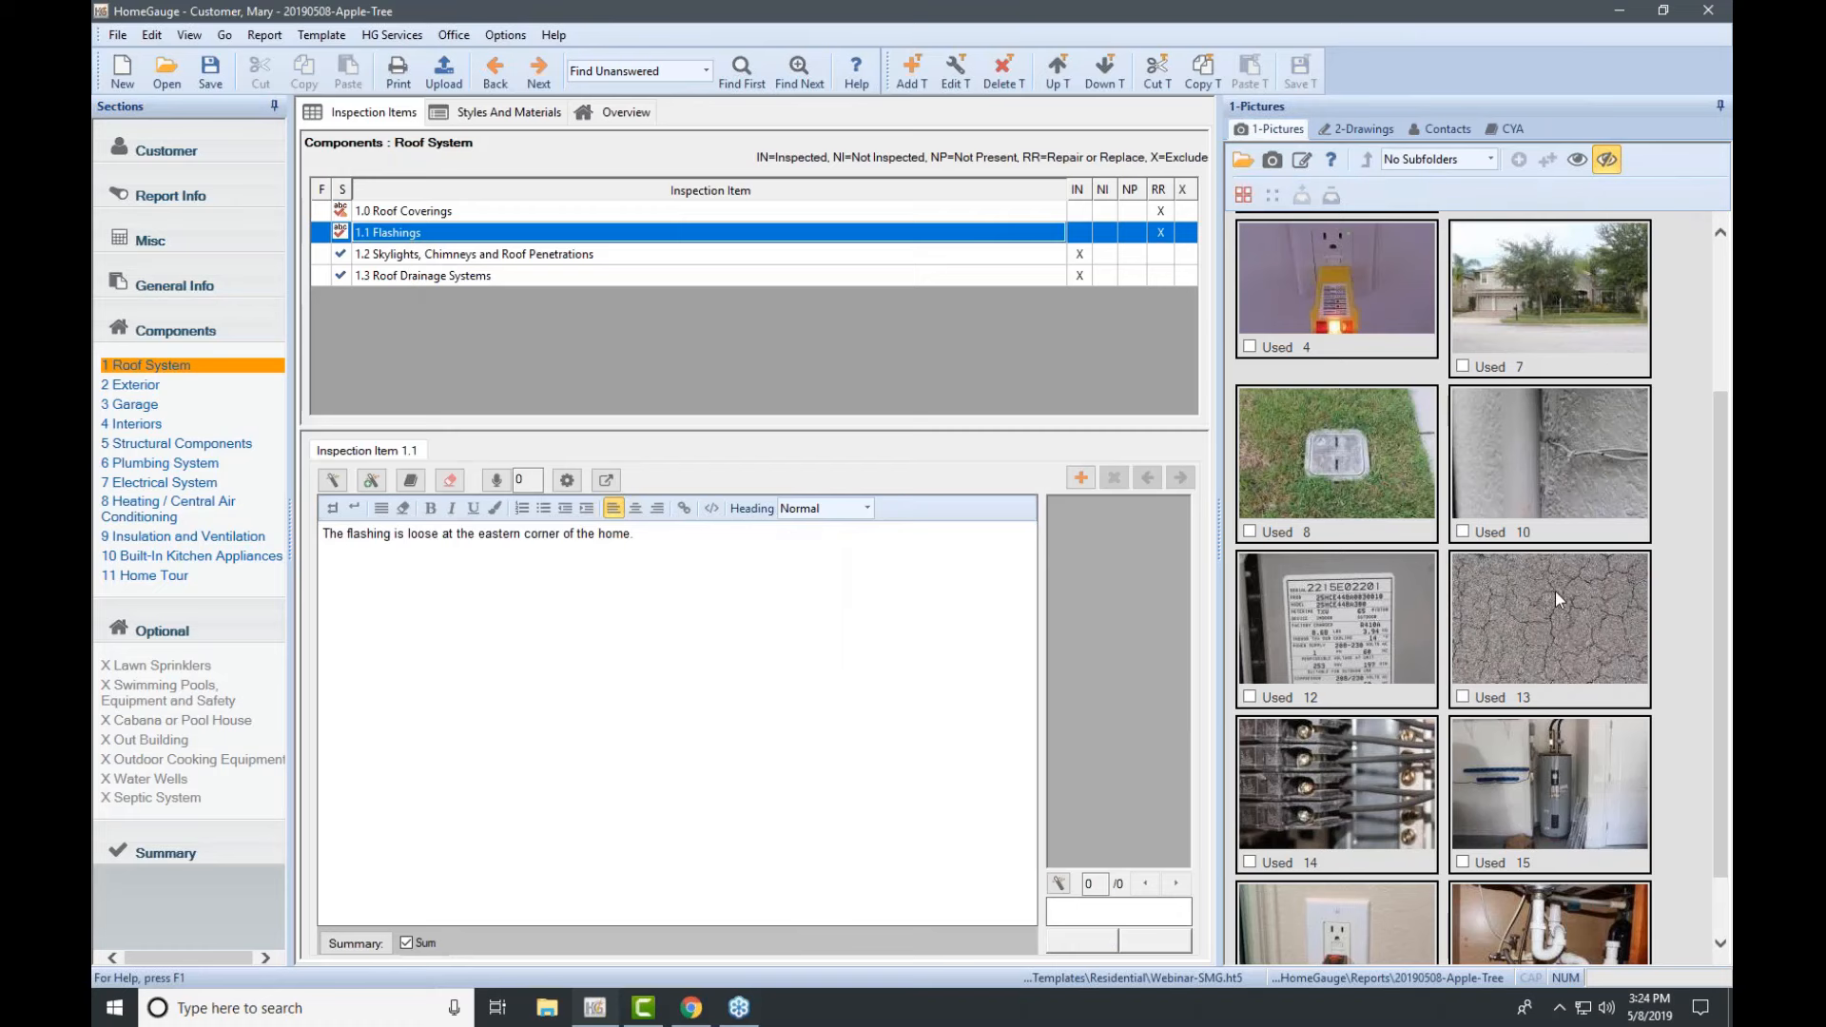
double_click(1516, 301)
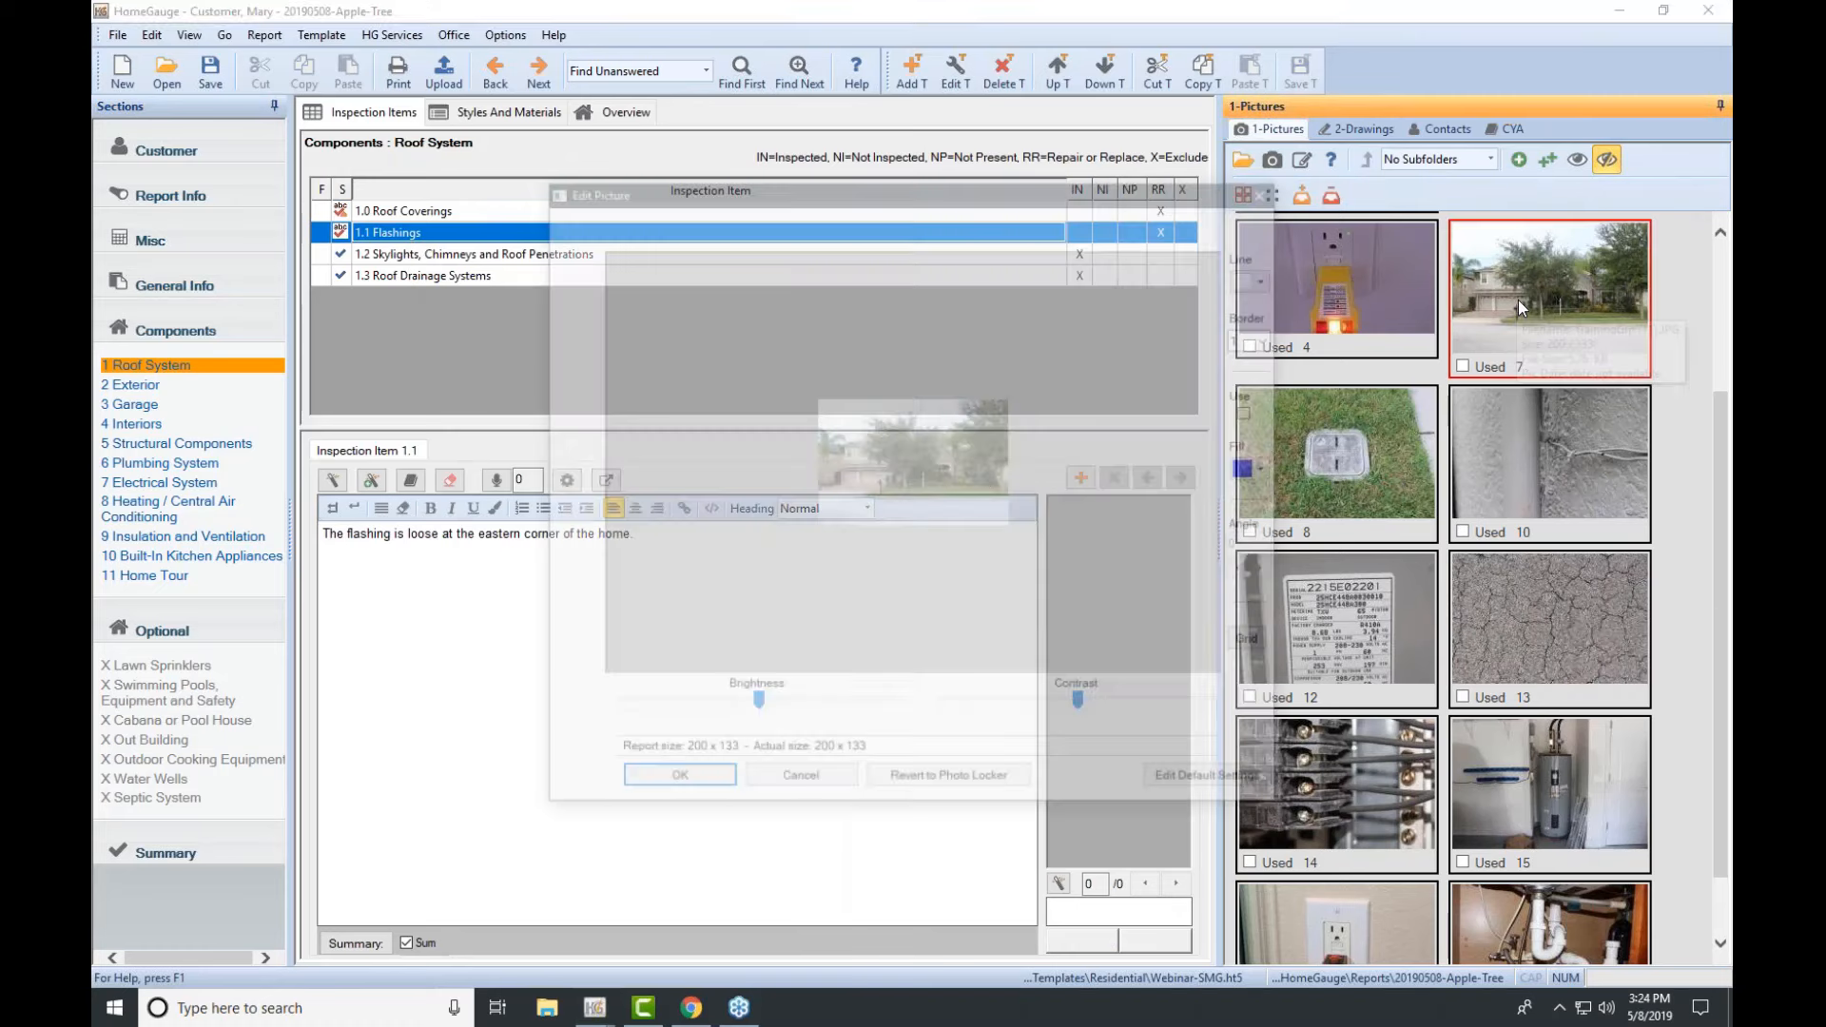
click(721, 787)
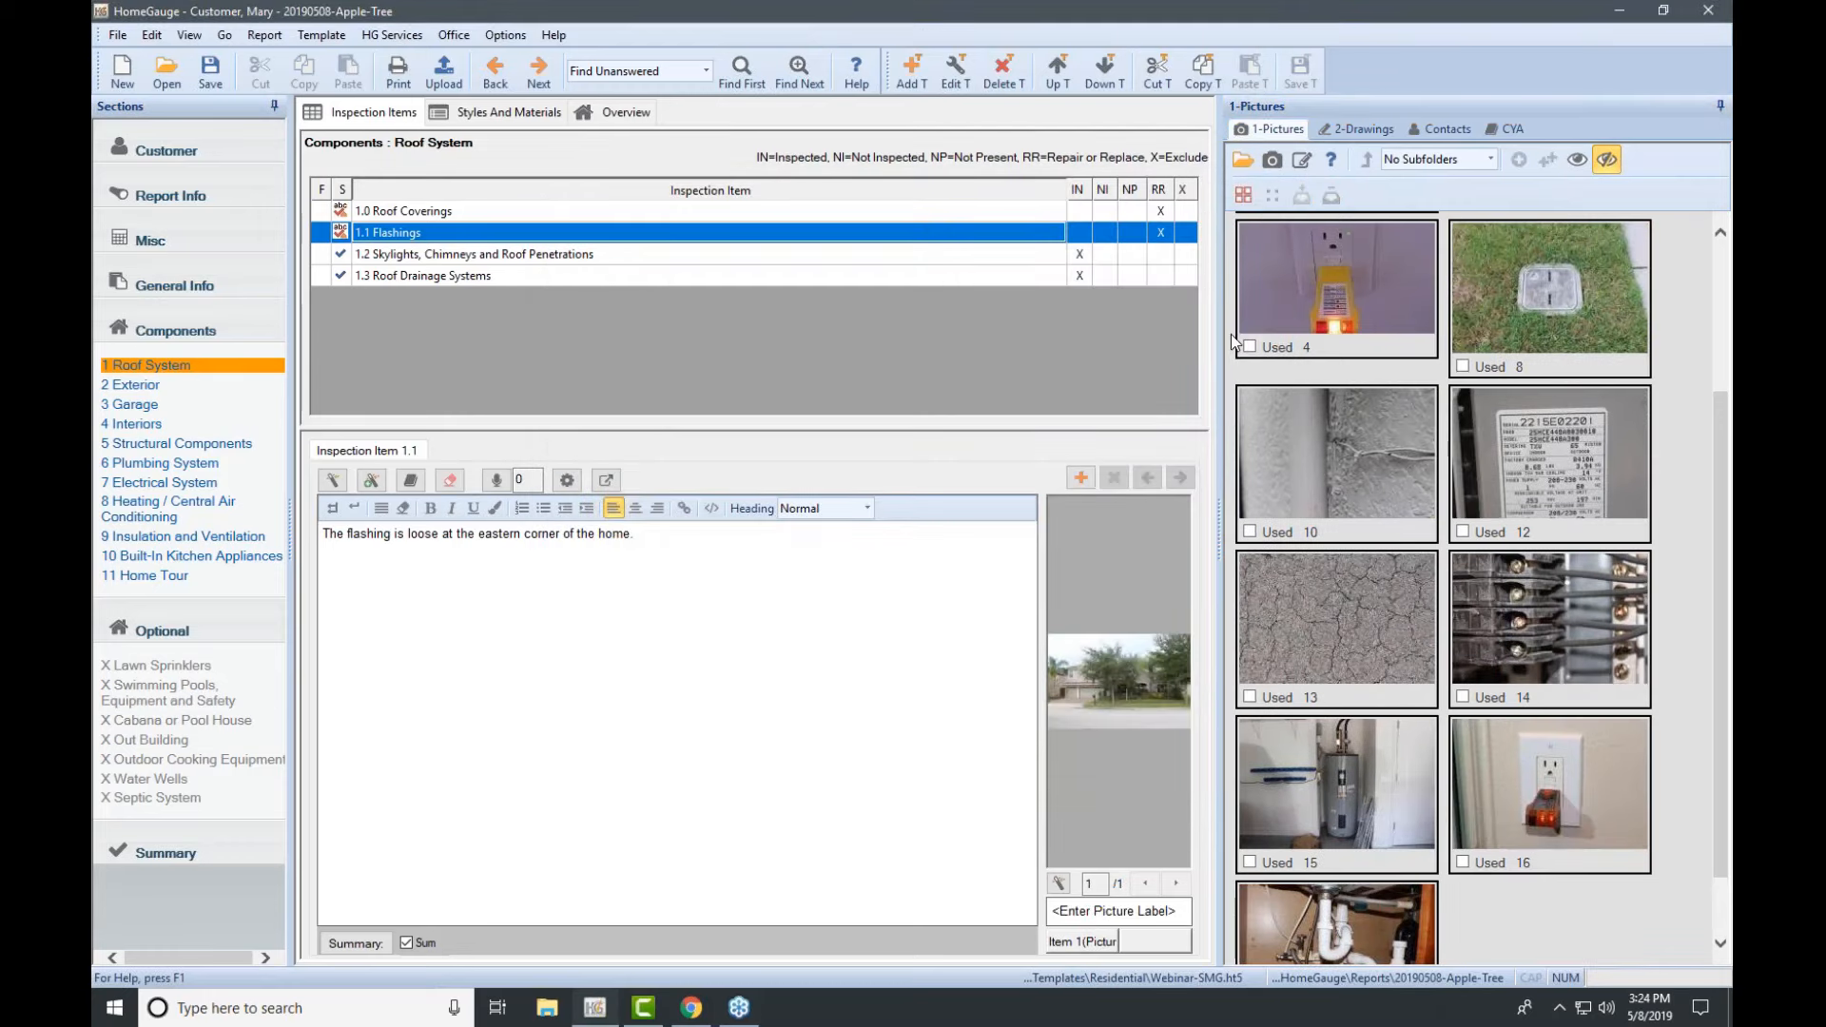
click(181, 851)
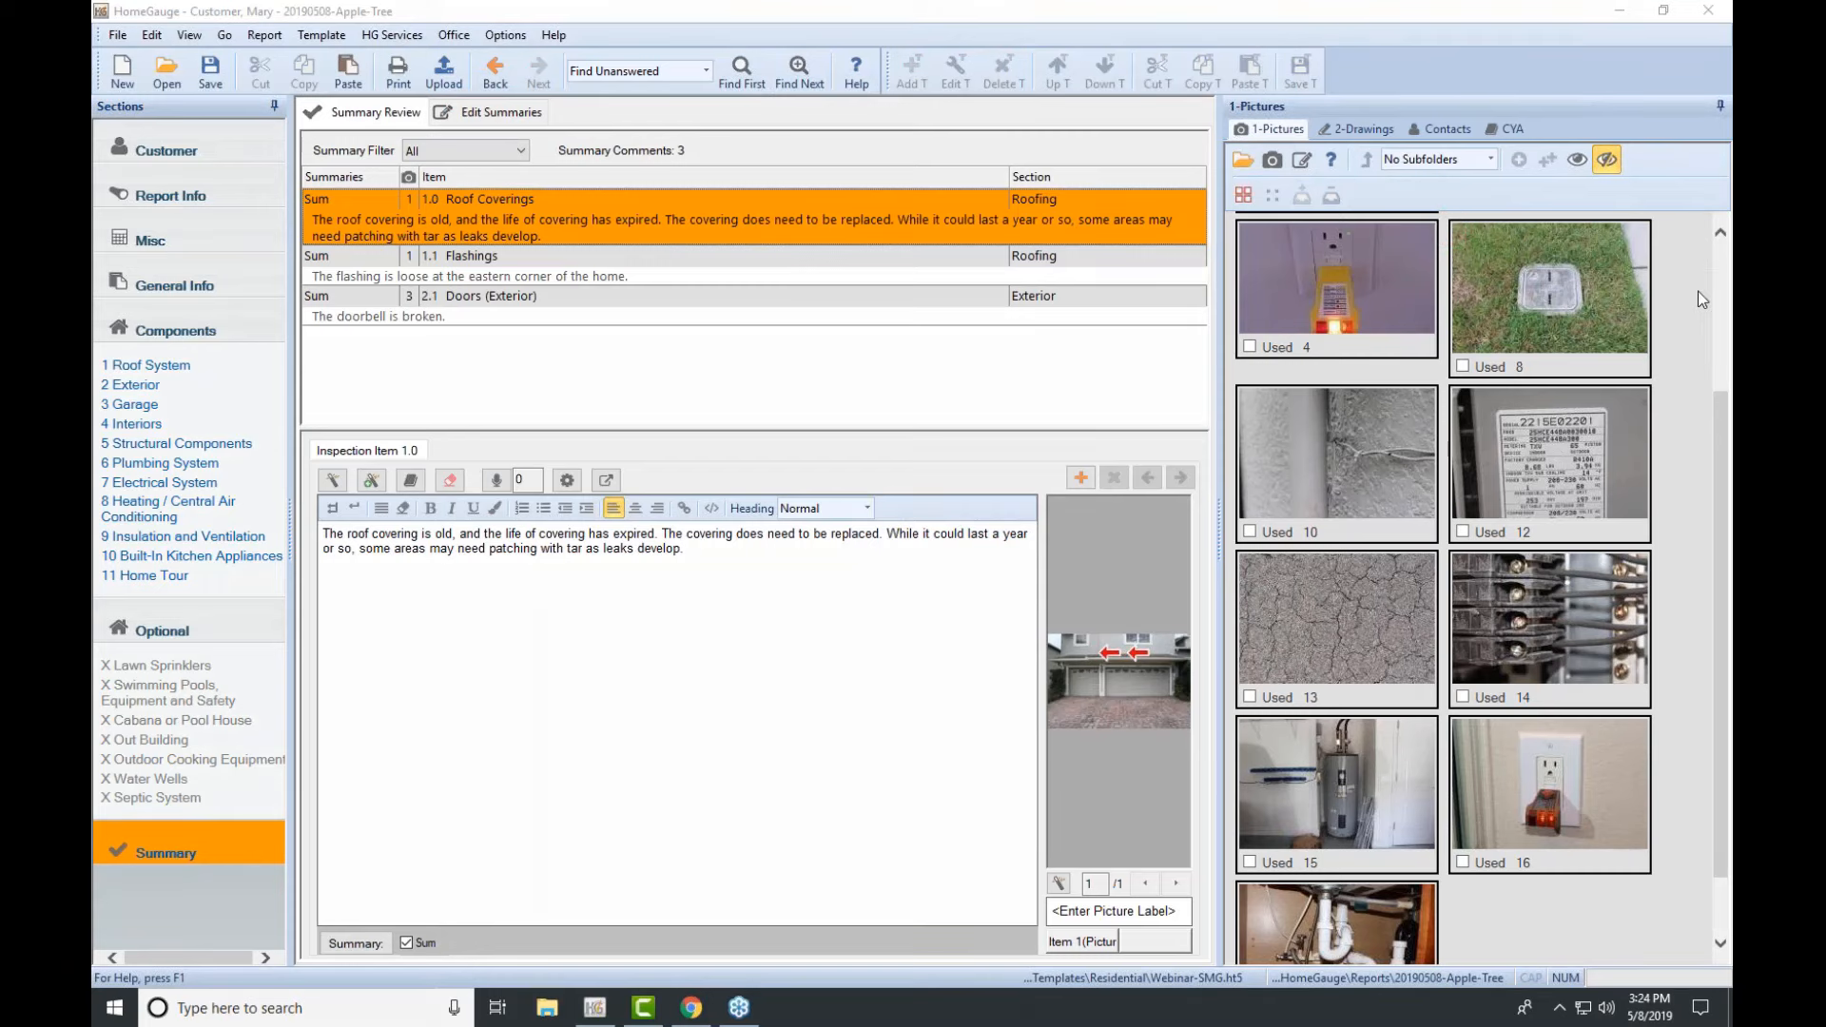
click(499, 115)
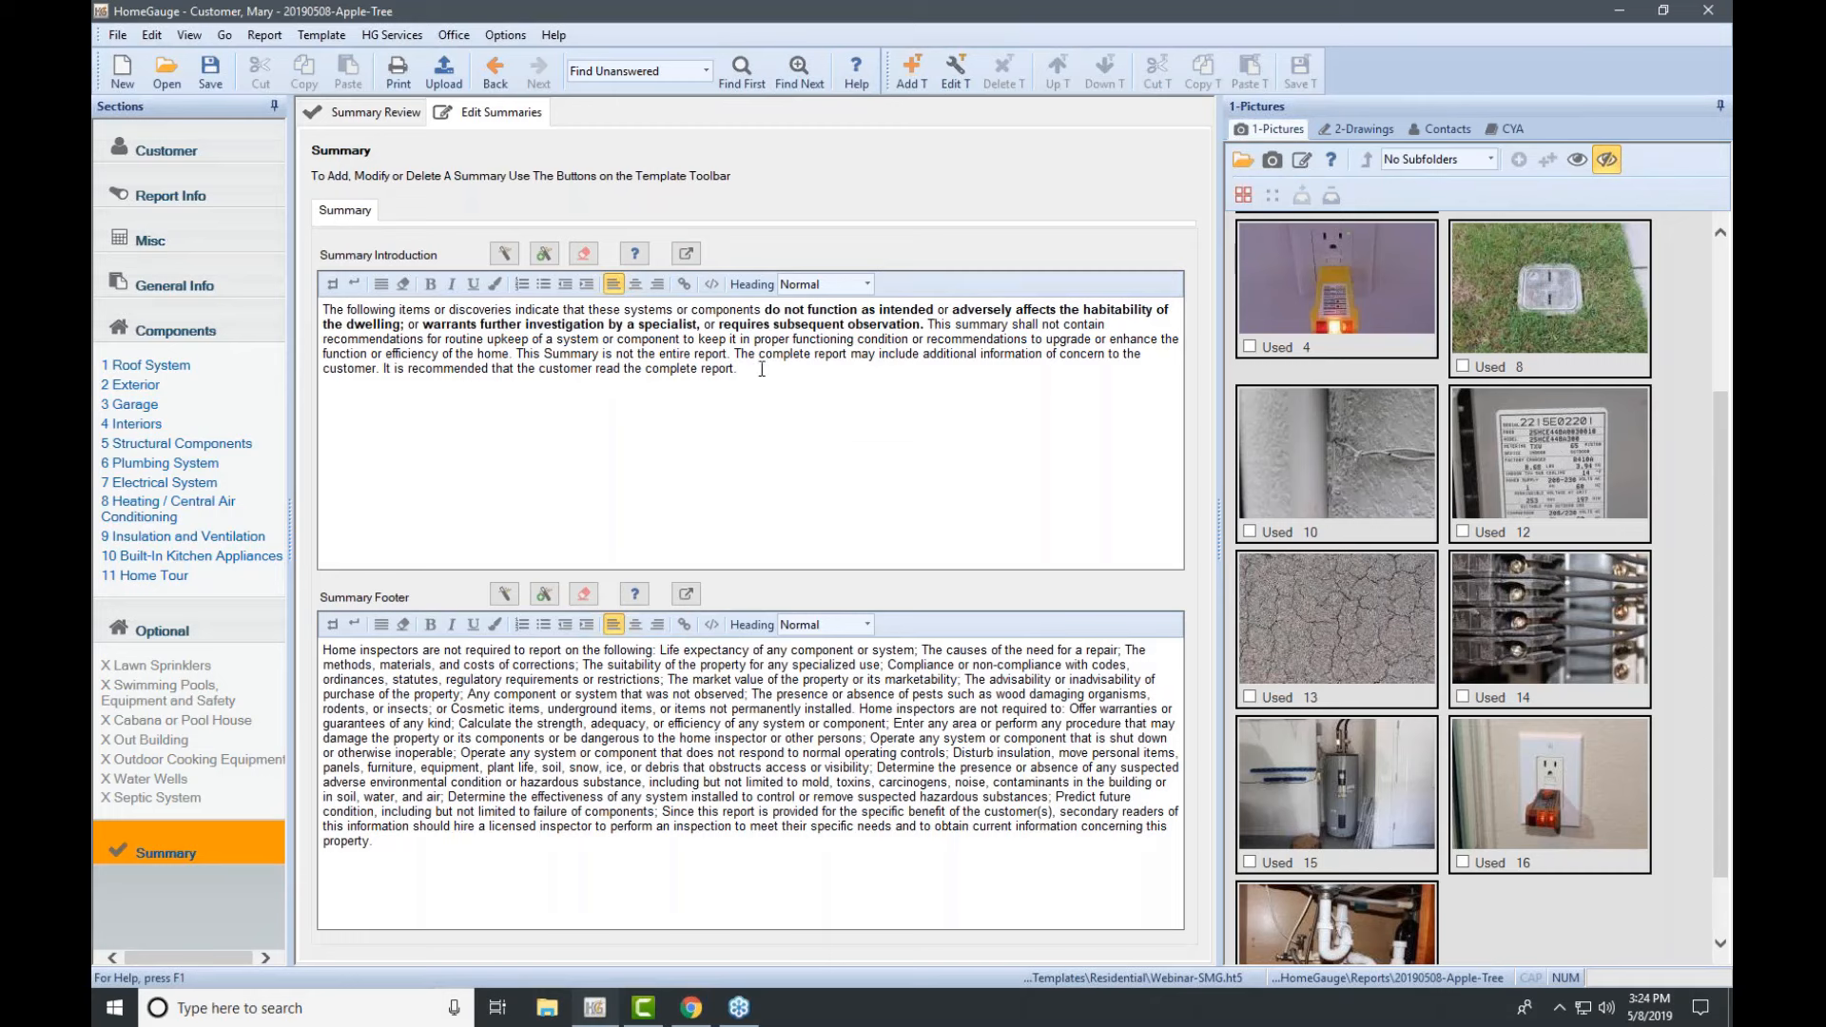
Step: Review the Summary Introduction text, then start the report upload
drag(756, 371, 347, 311)
click(743, 438)
click(443, 71)
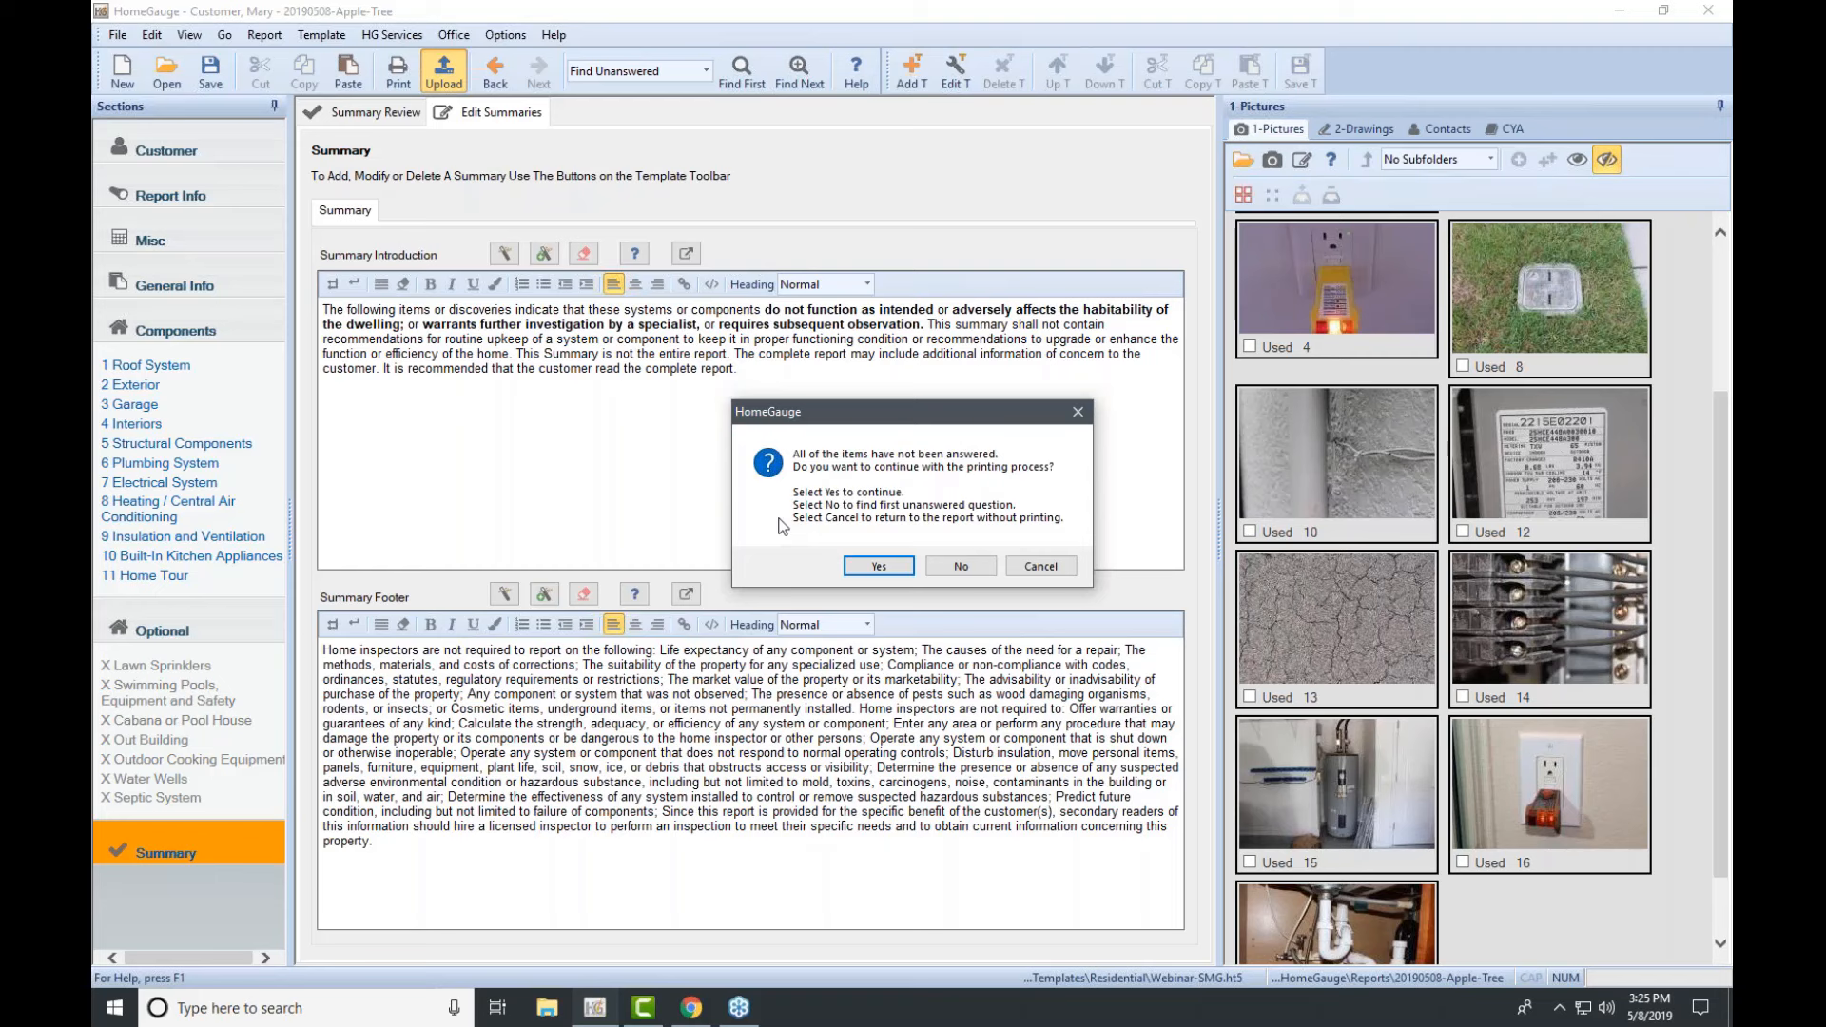
Step: Decline printing and search for unanswered items, landing on Exterior Siding Style
click(961, 569)
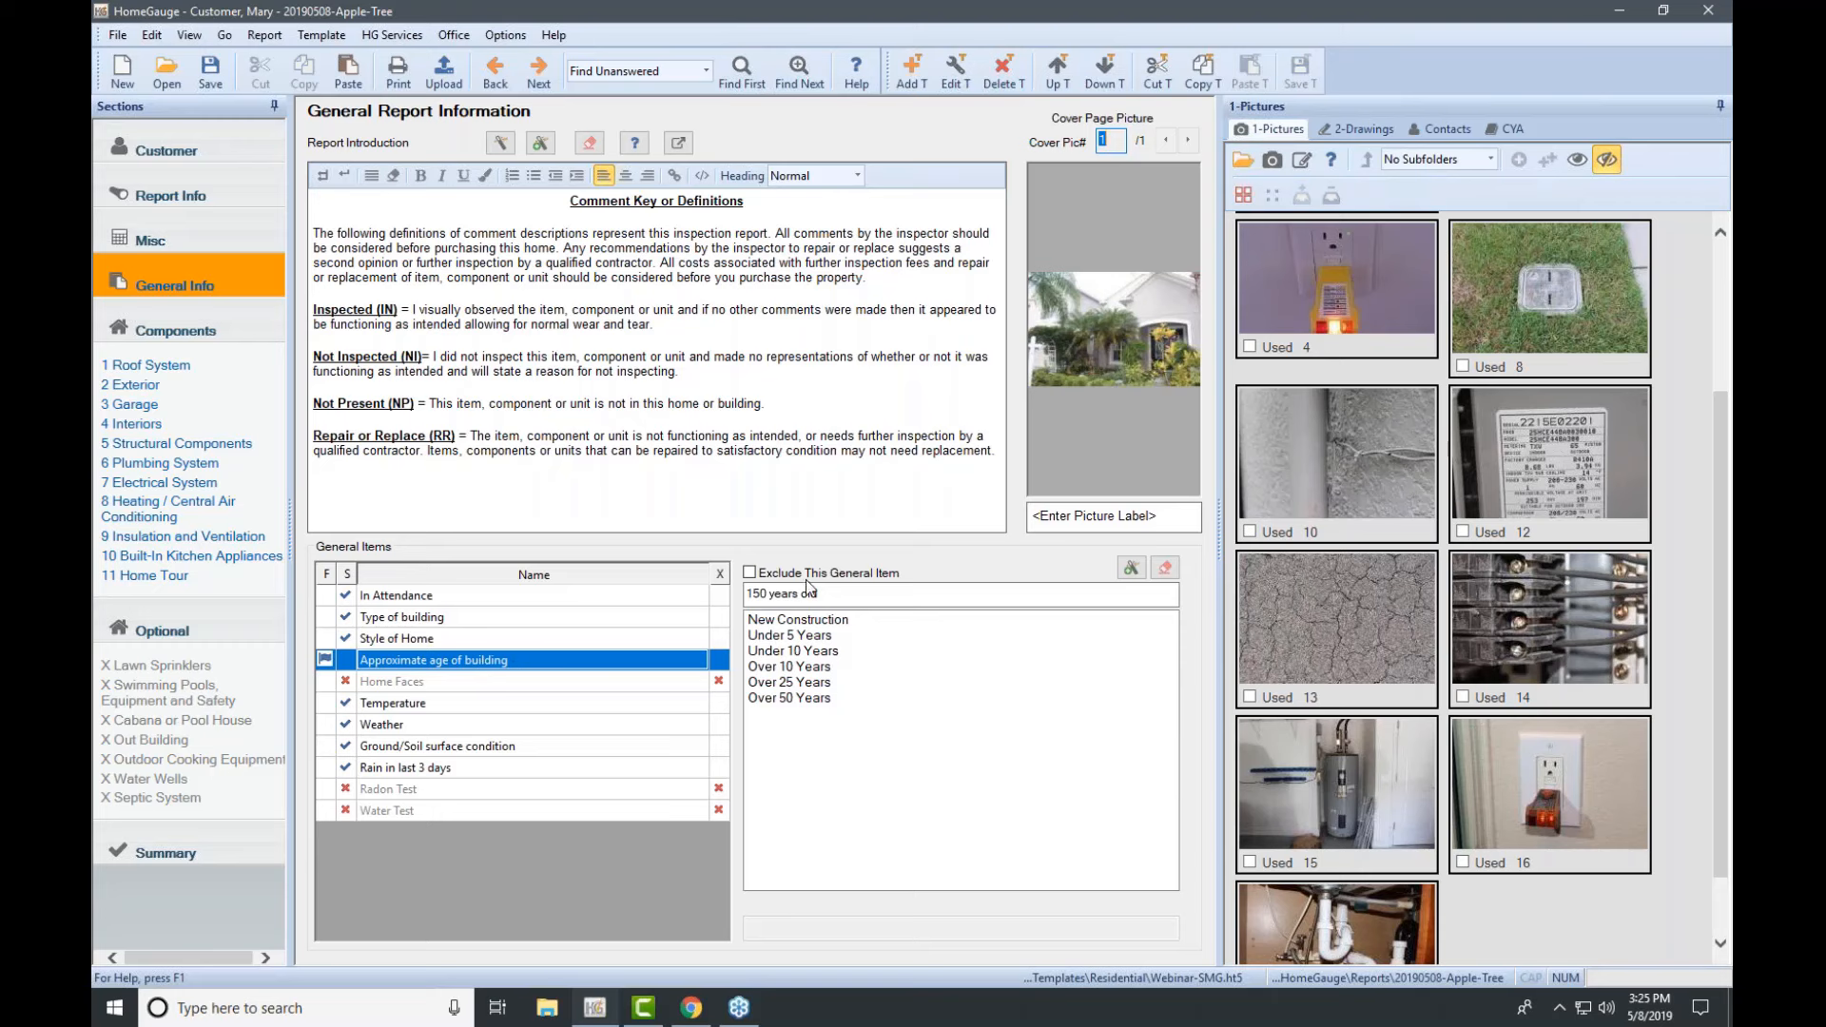
click(330, 662)
click(911, 587)
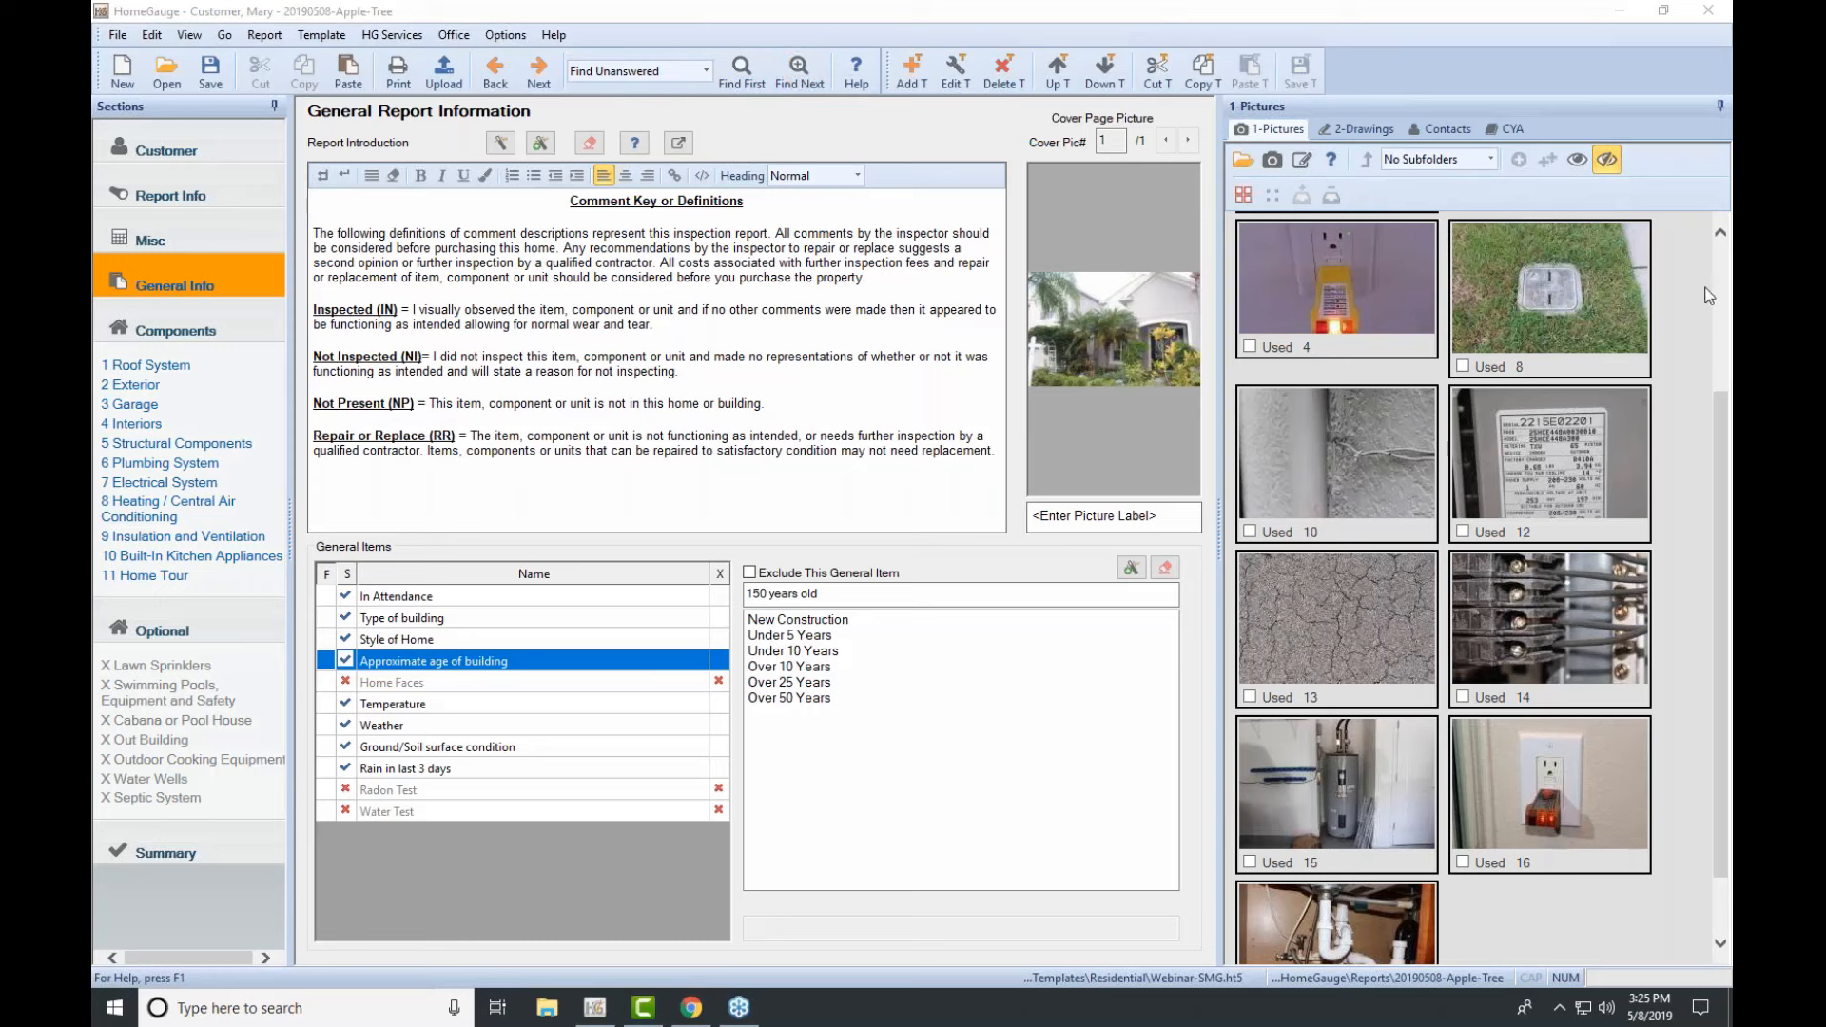
click(809, 72)
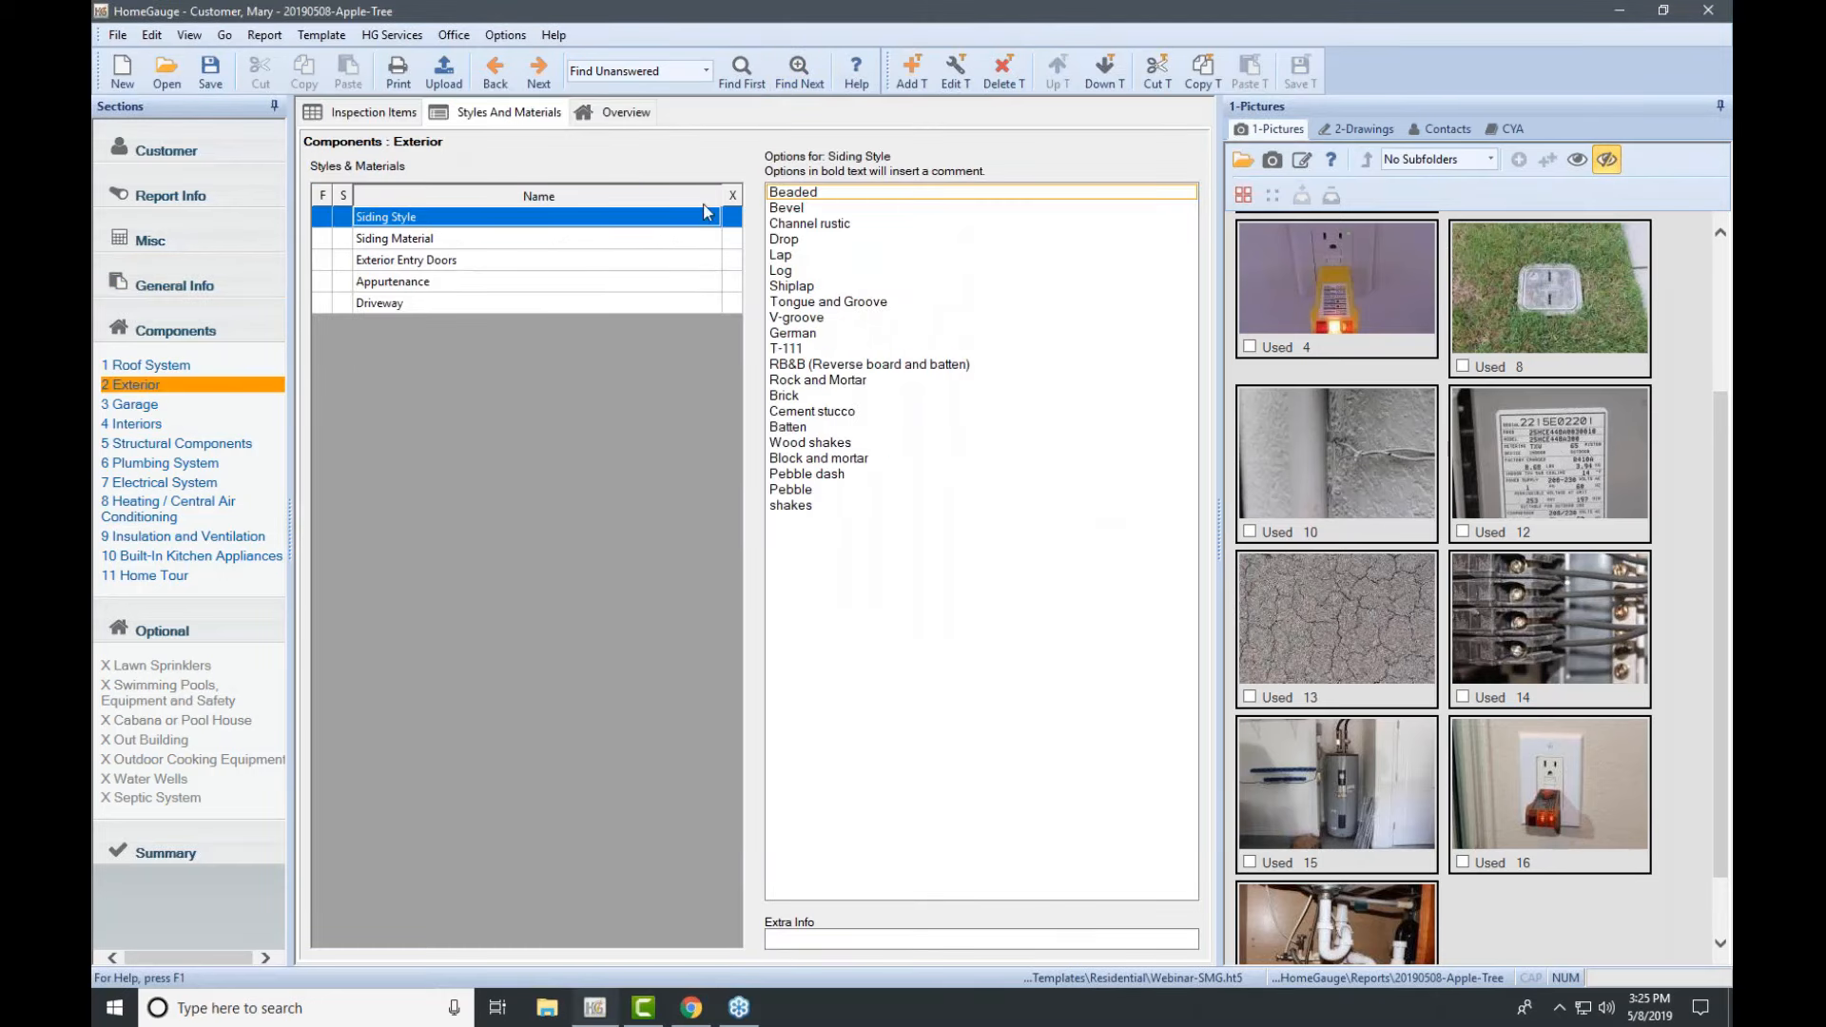
Step: Choose Bevel siding, Wood material, Steel doors, Balcony and Concrete driveway, then upload again
click(800, 207)
click(655, 239)
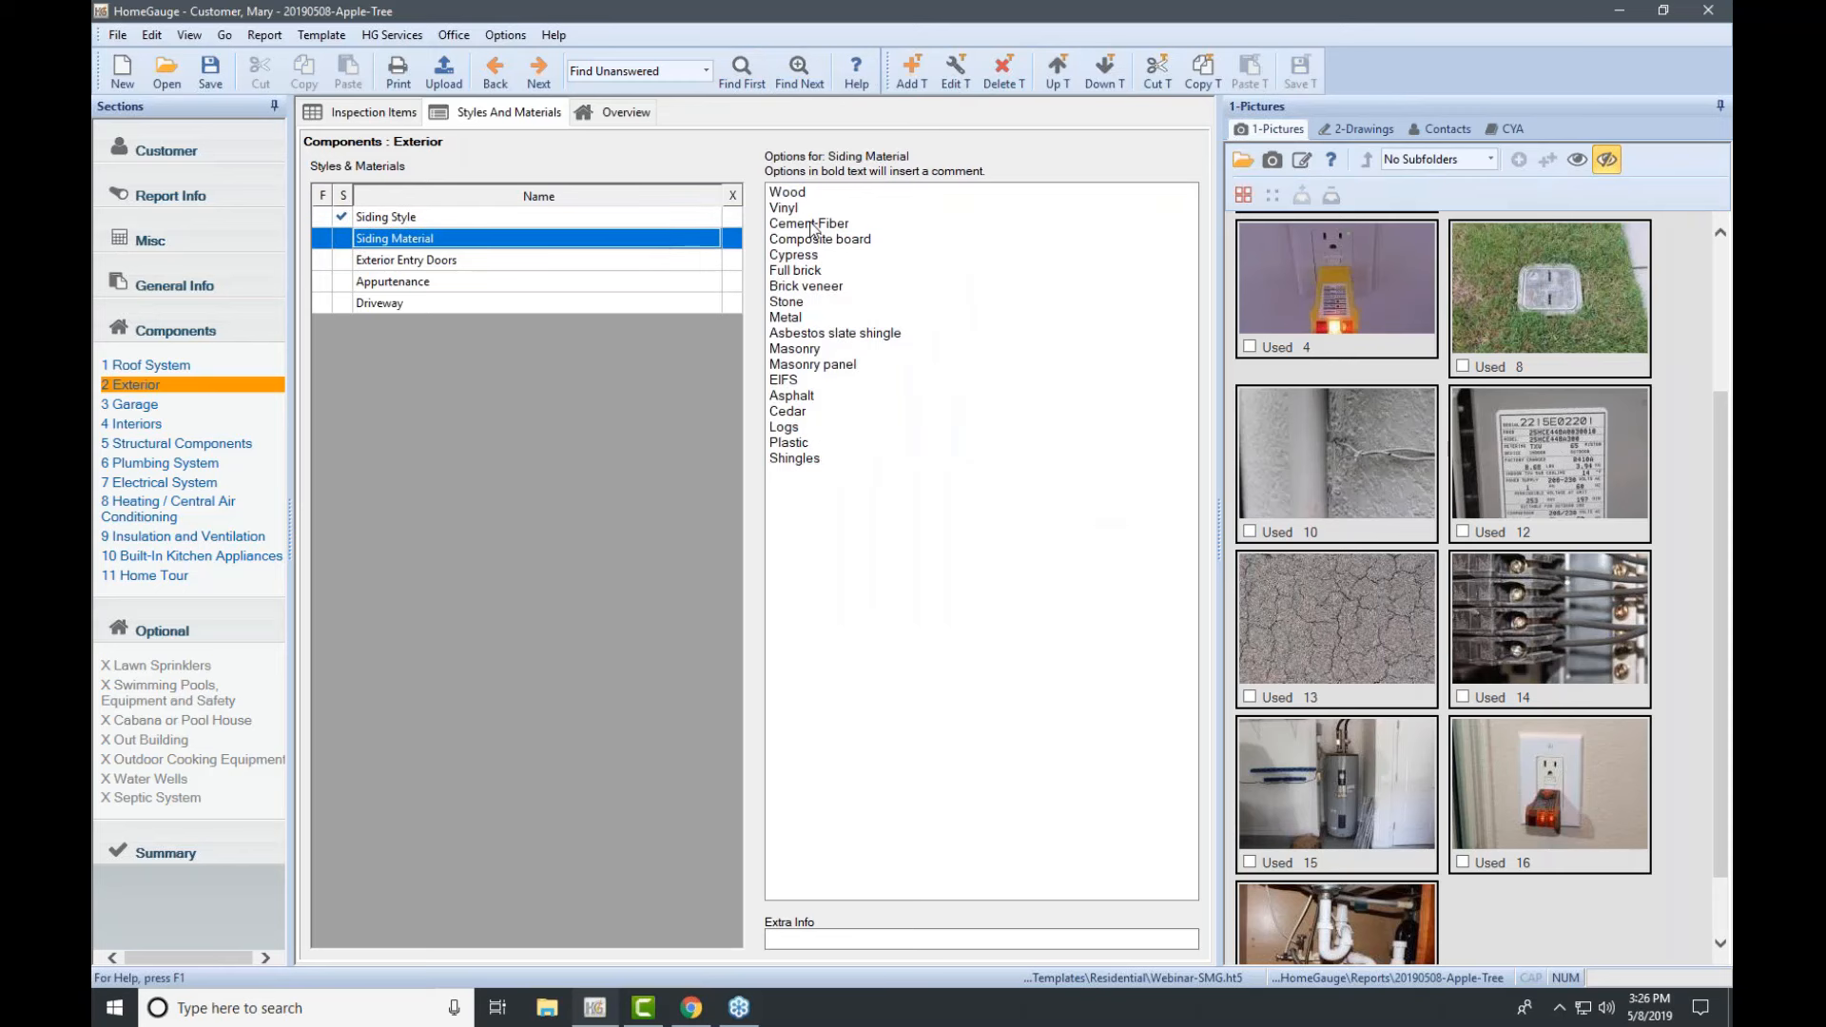
click(805, 194)
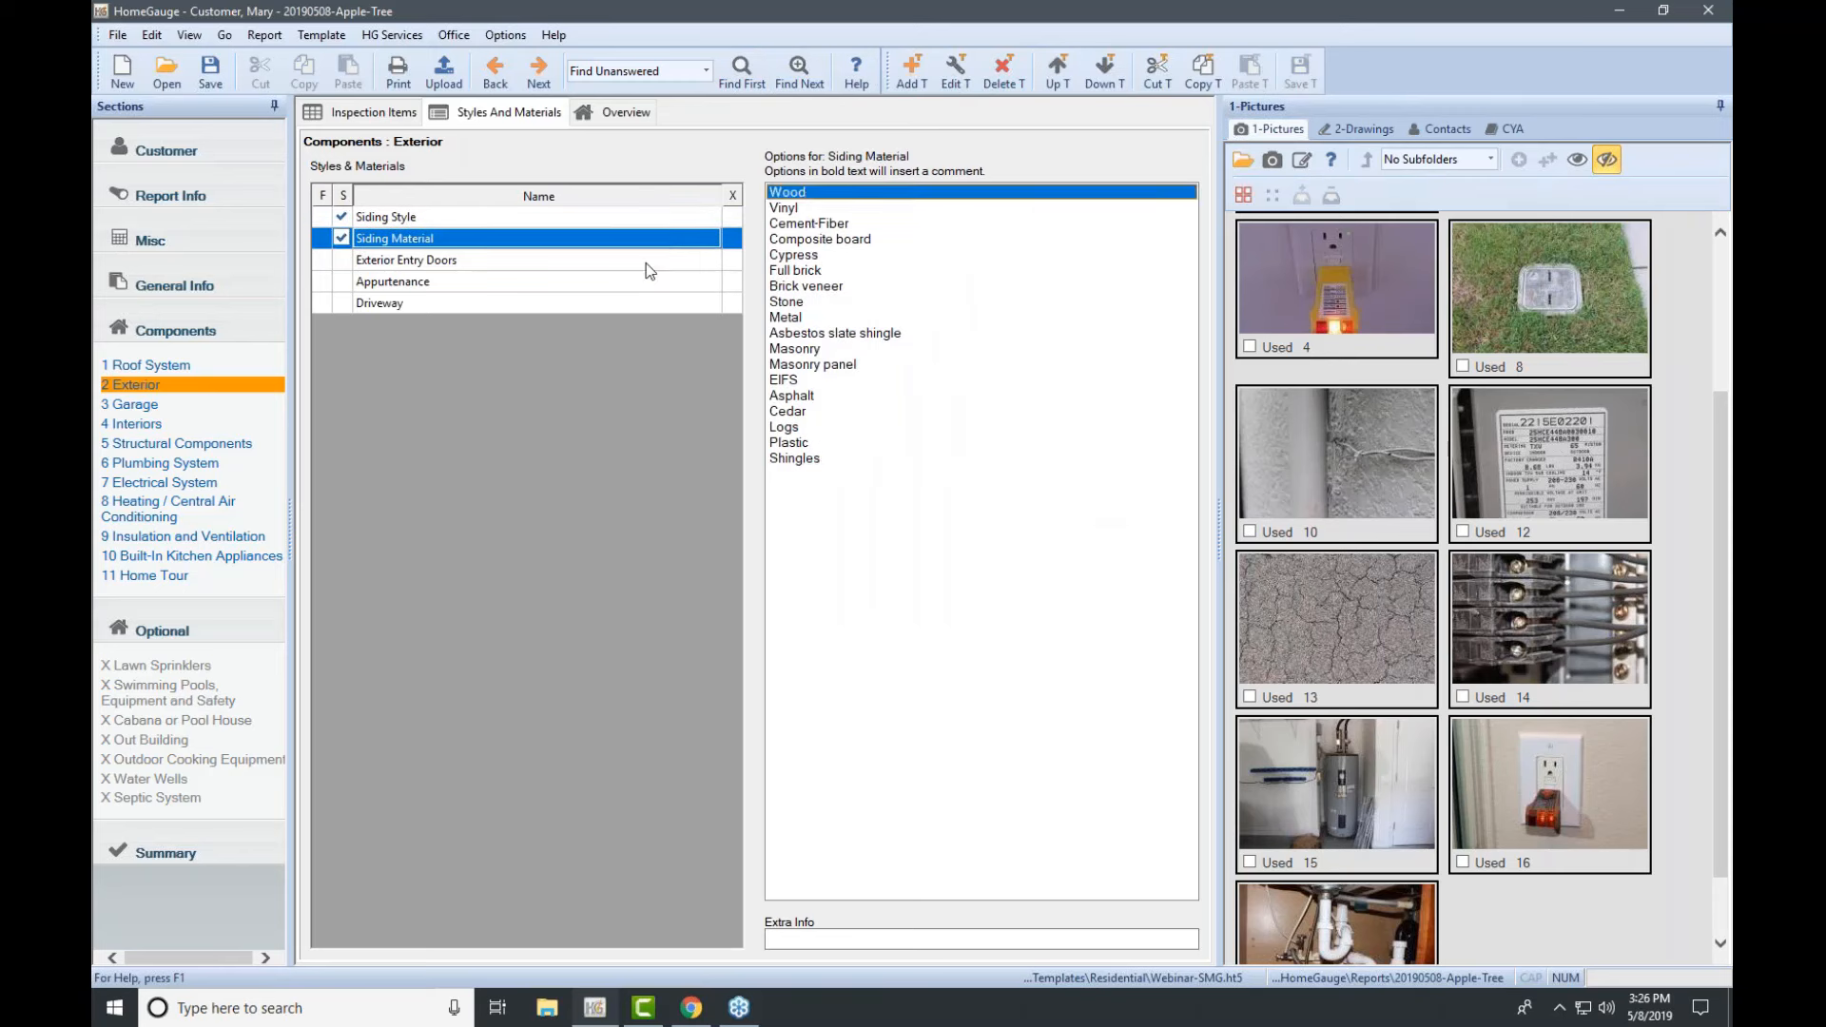
click(651, 261)
click(781, 209)
click(685, 282)
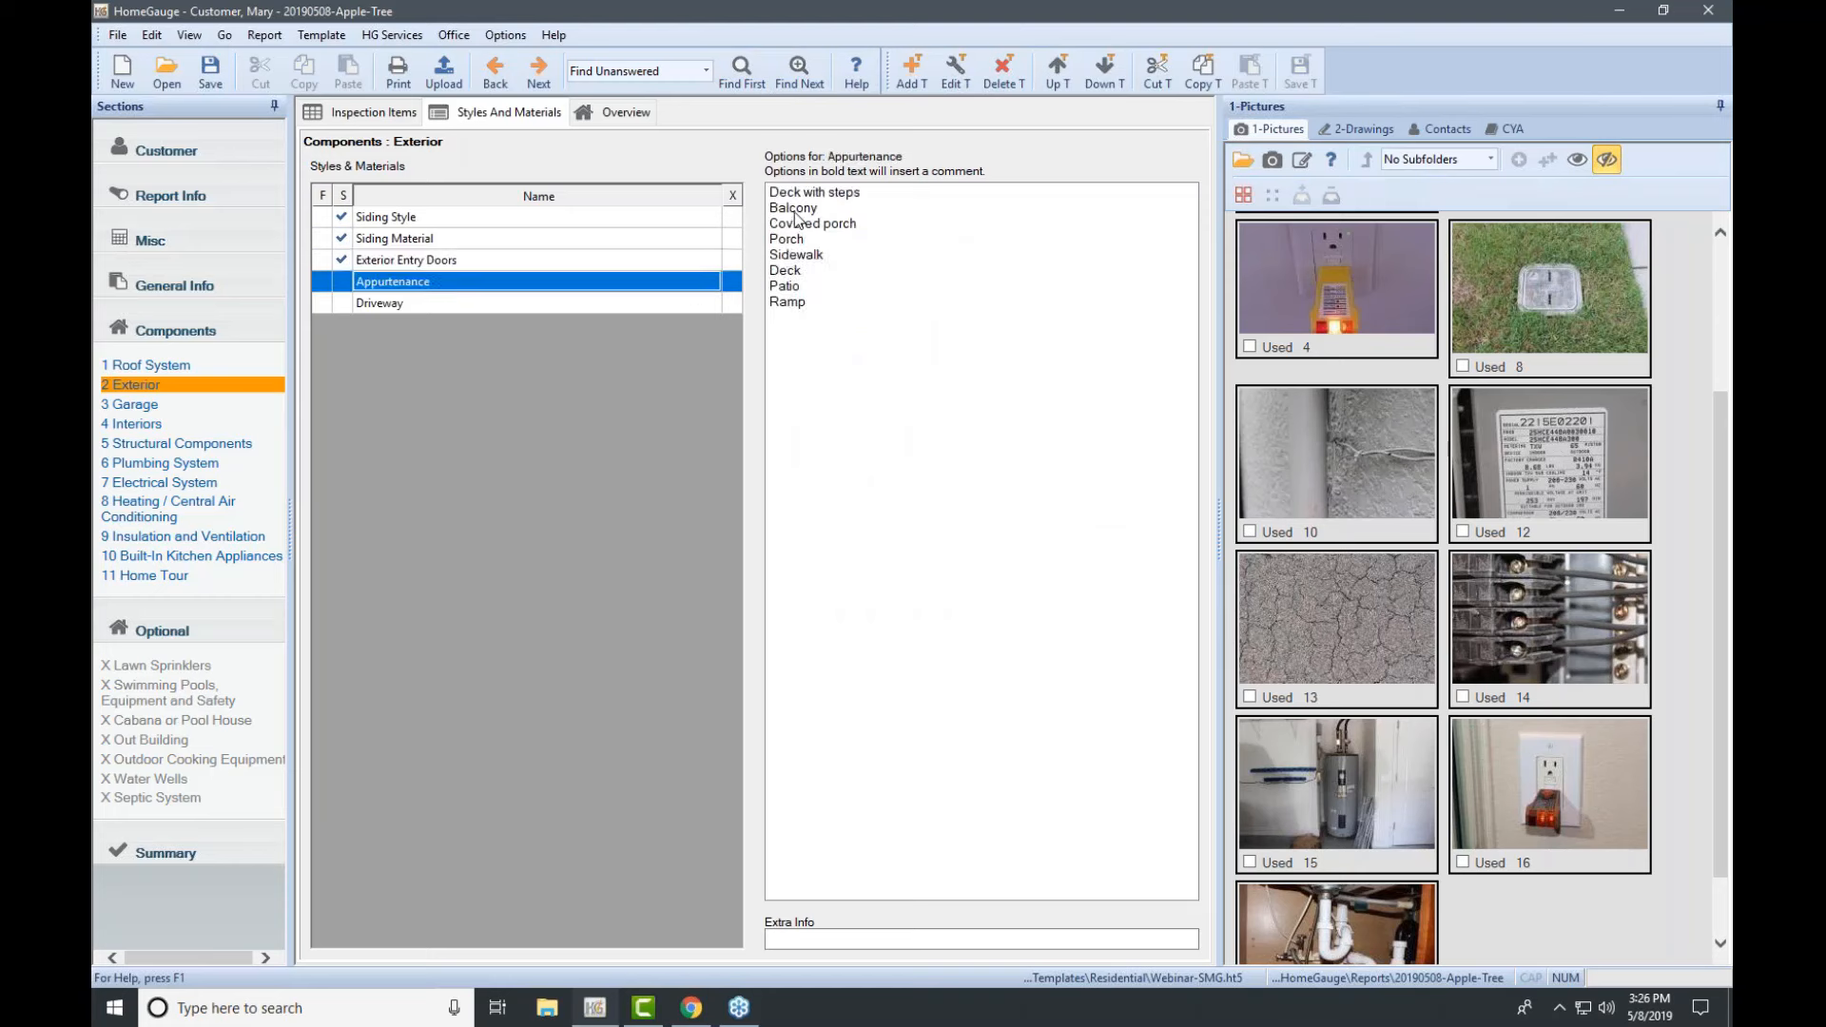
click(796, 209)
click(677, 305)
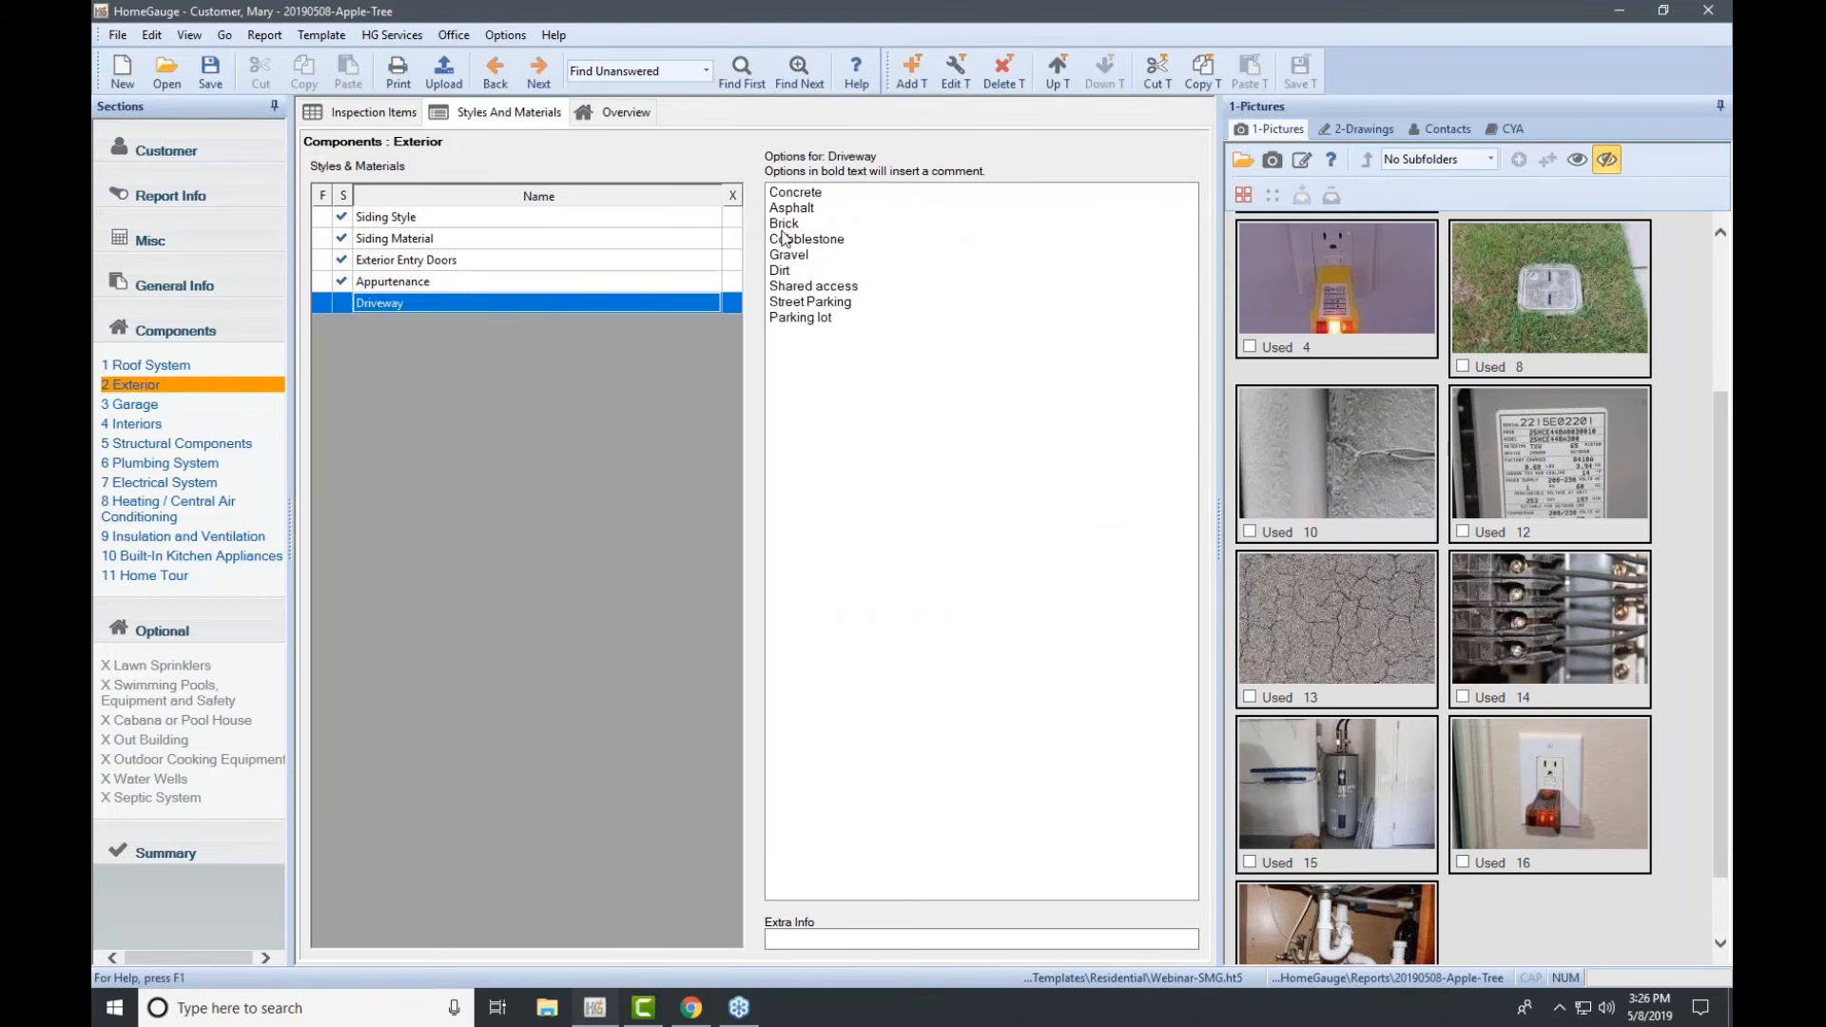
click(800, 193)
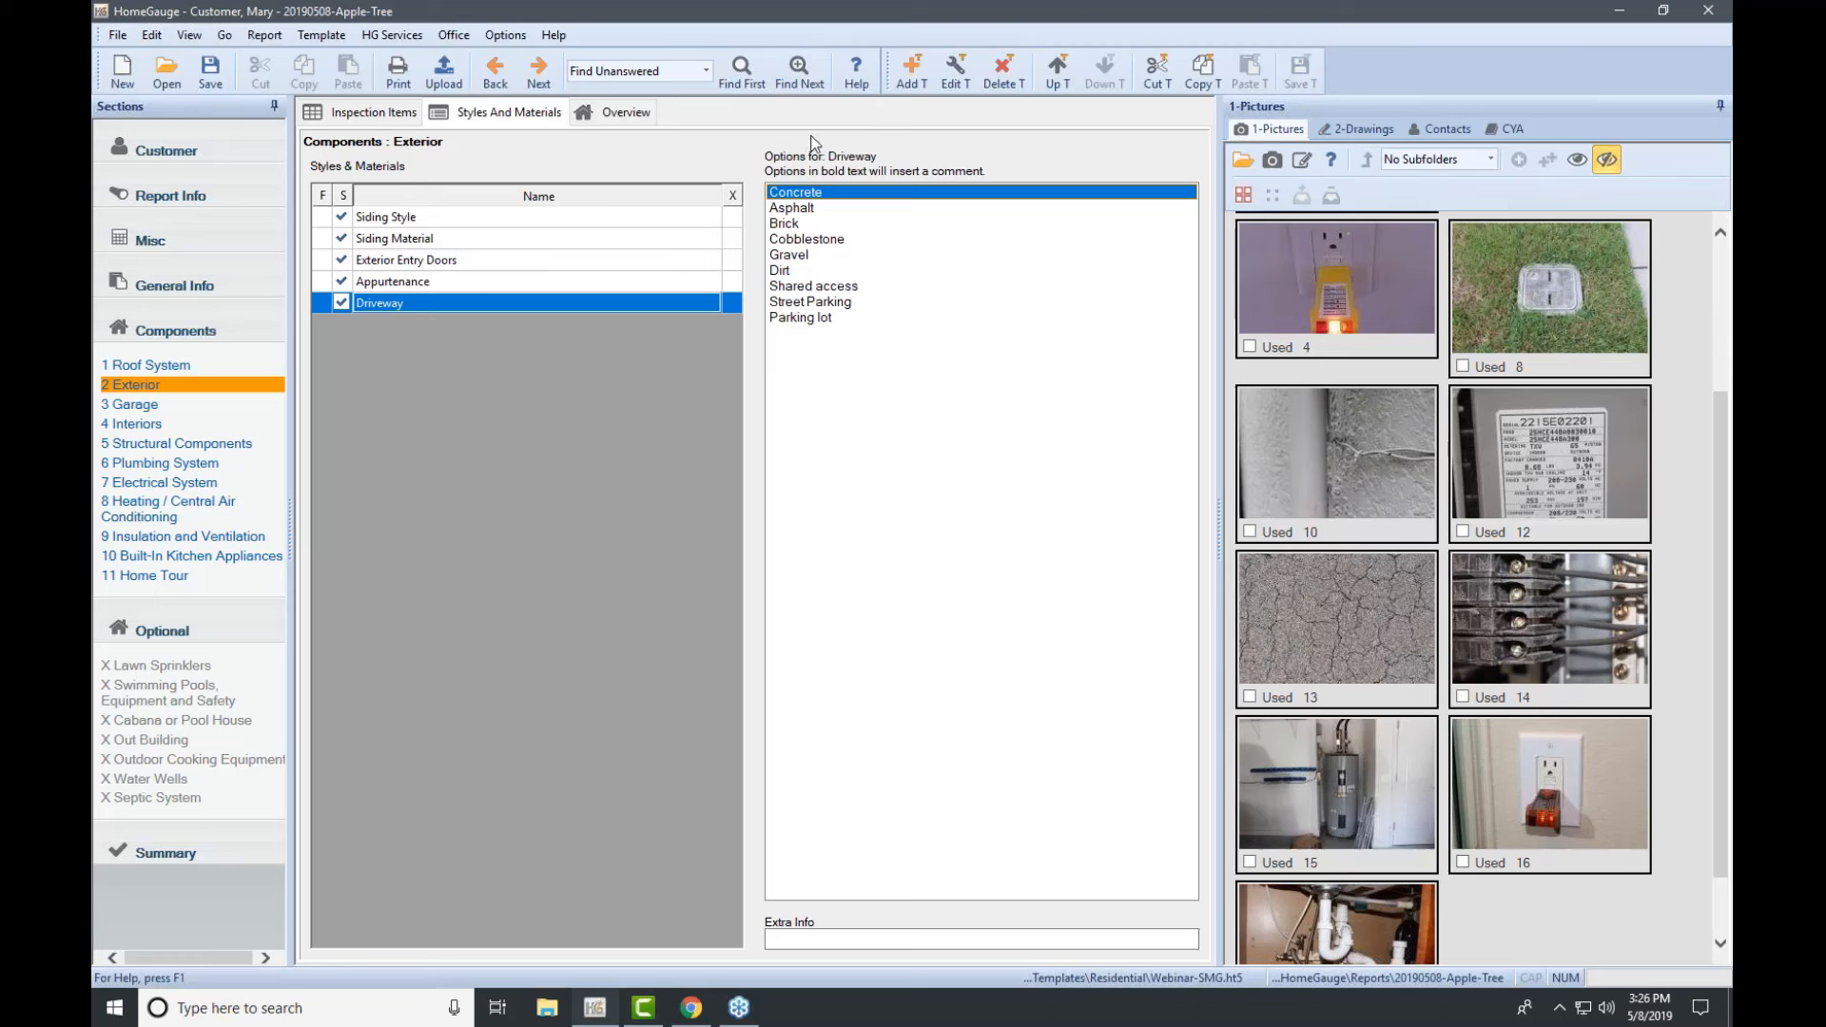
click(443, 72)
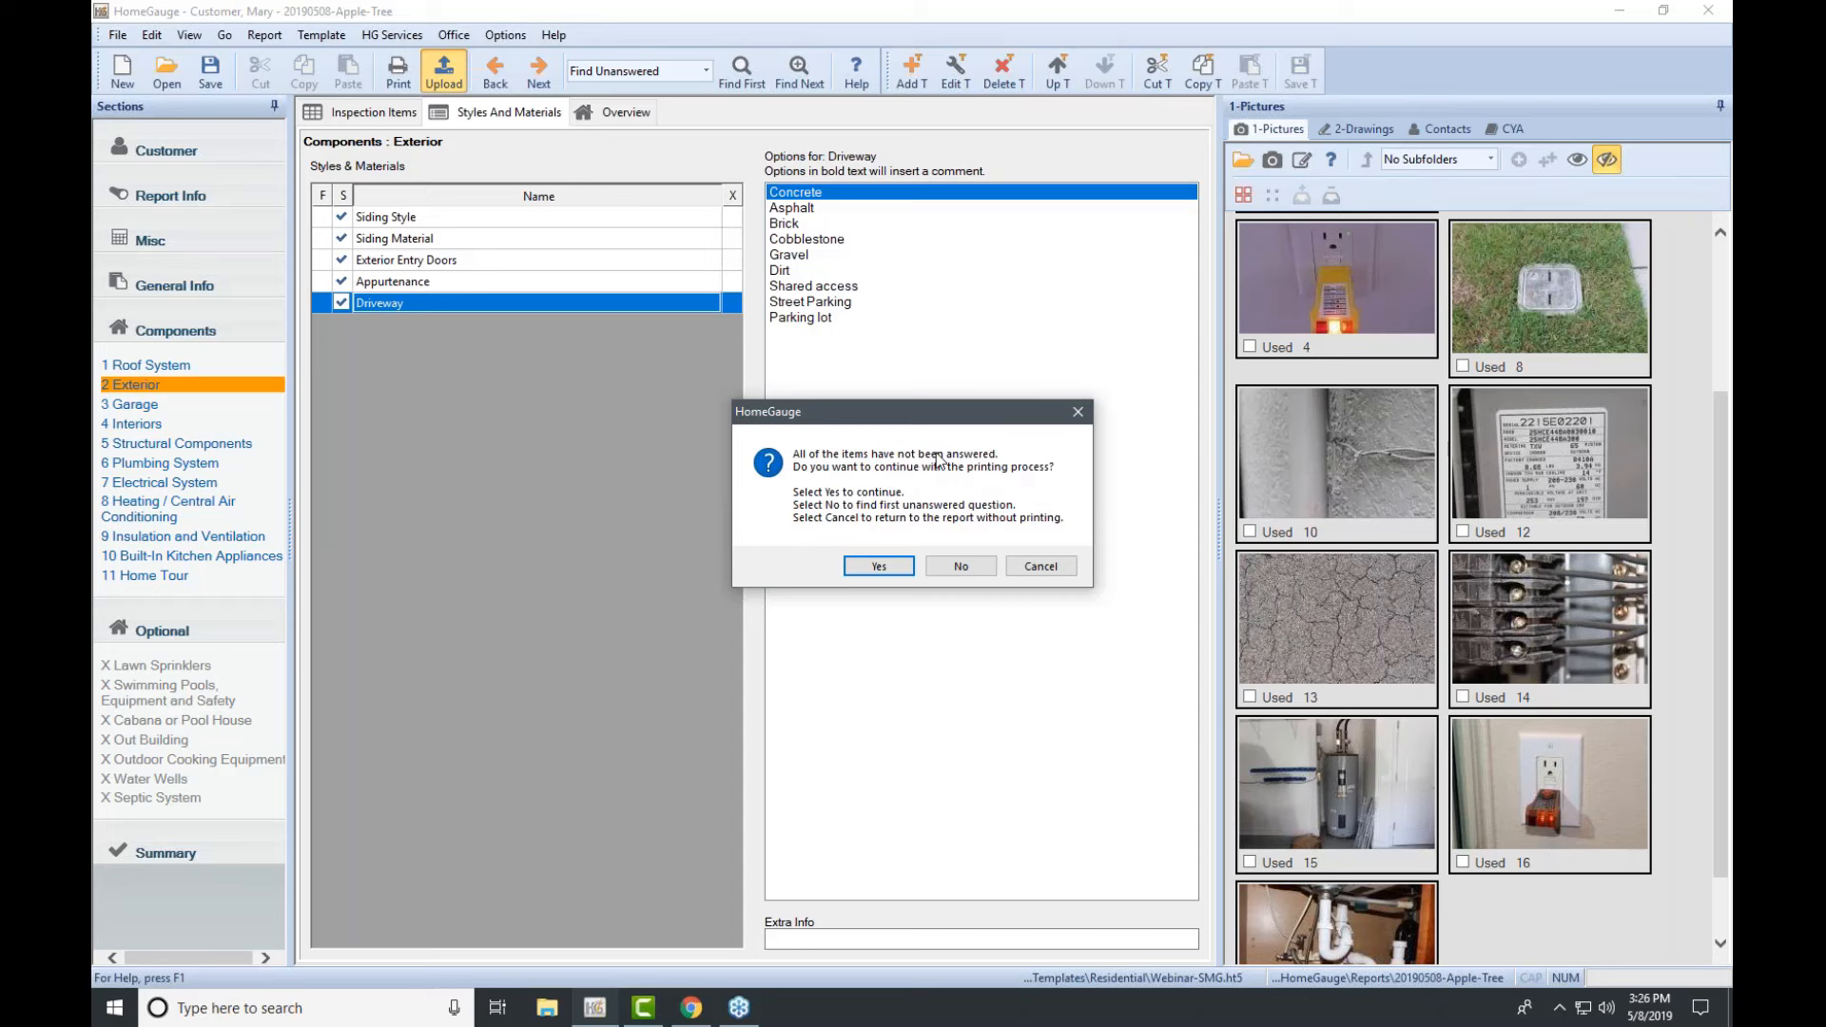
click(878, 567)
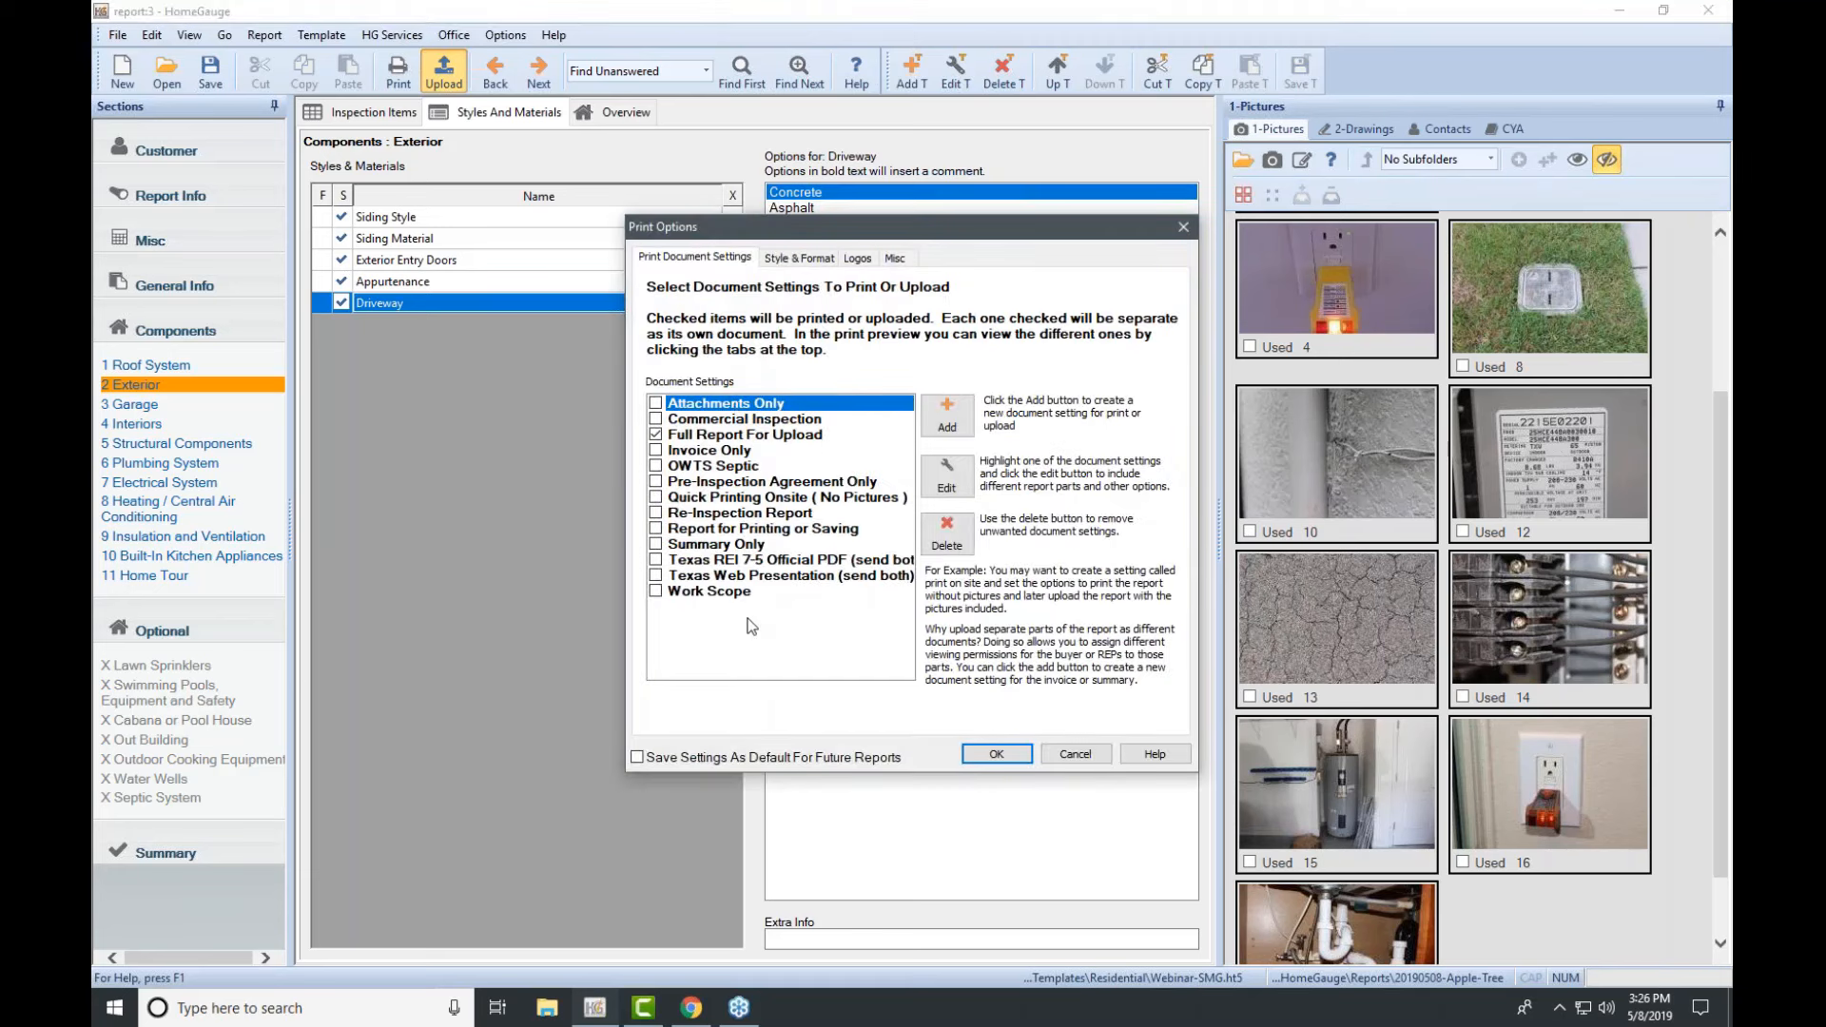
click(756, 437)
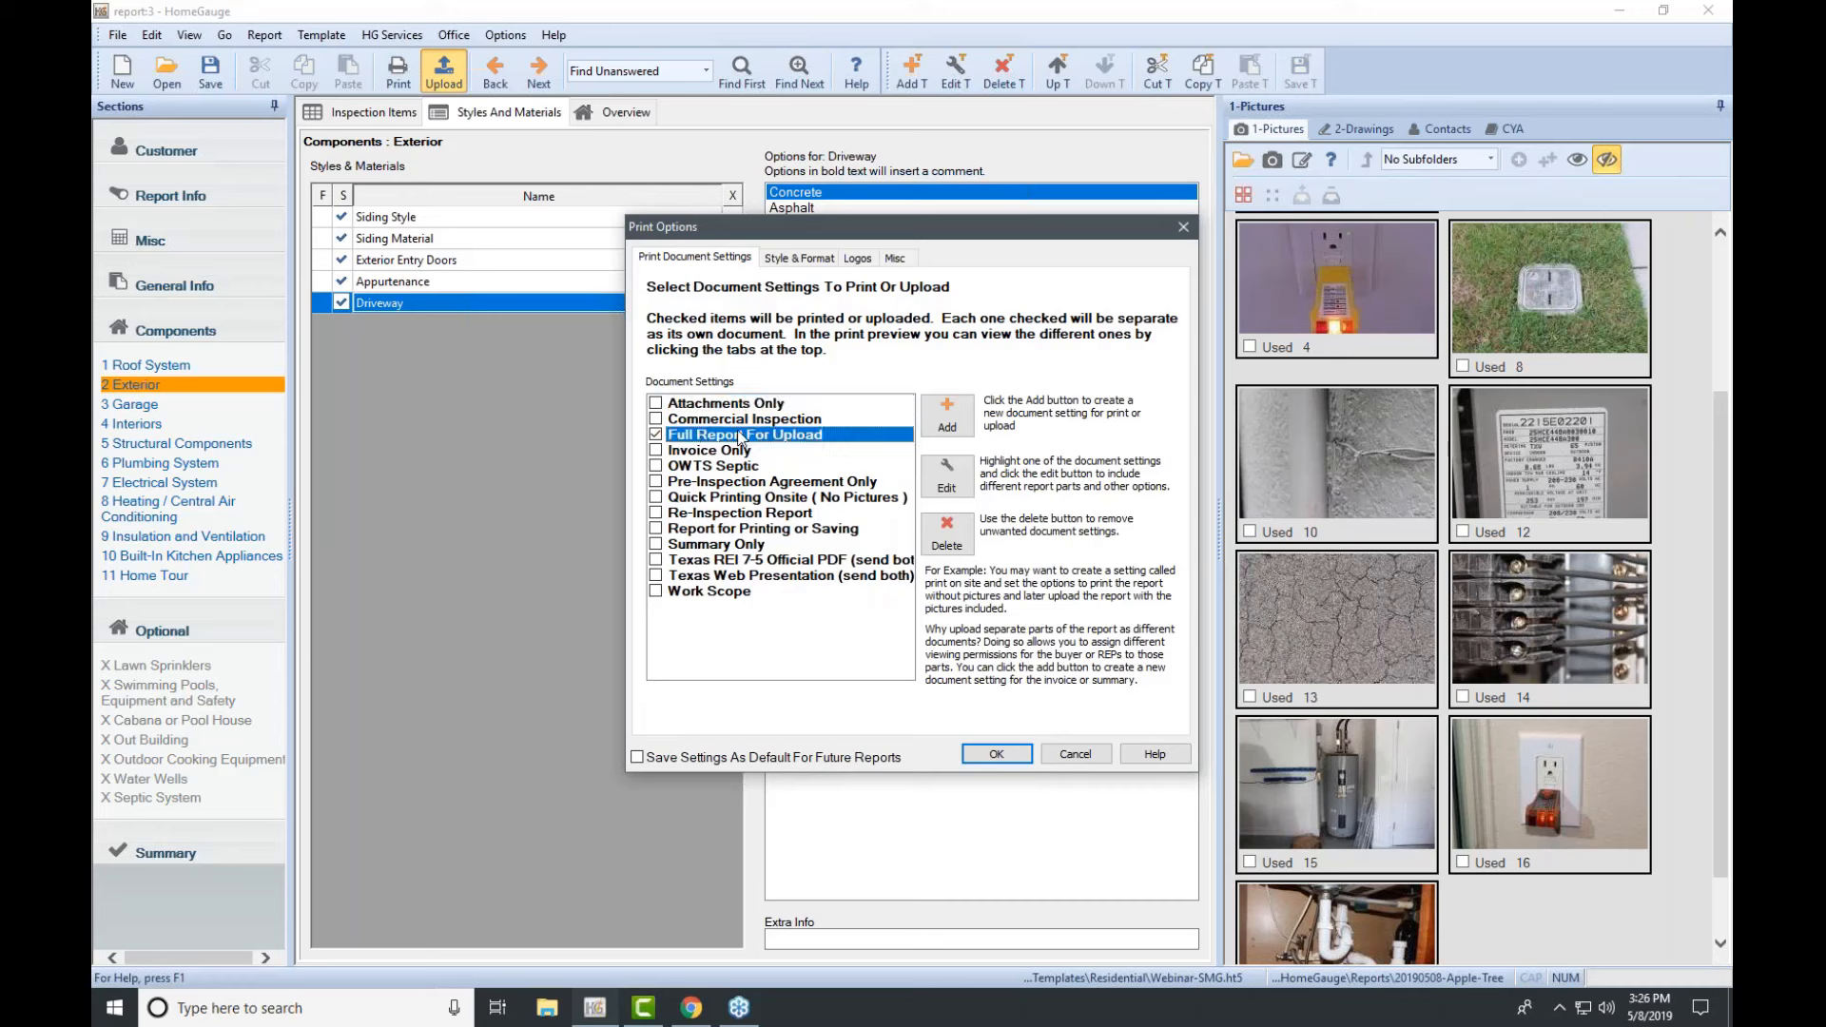
click(949, 485)
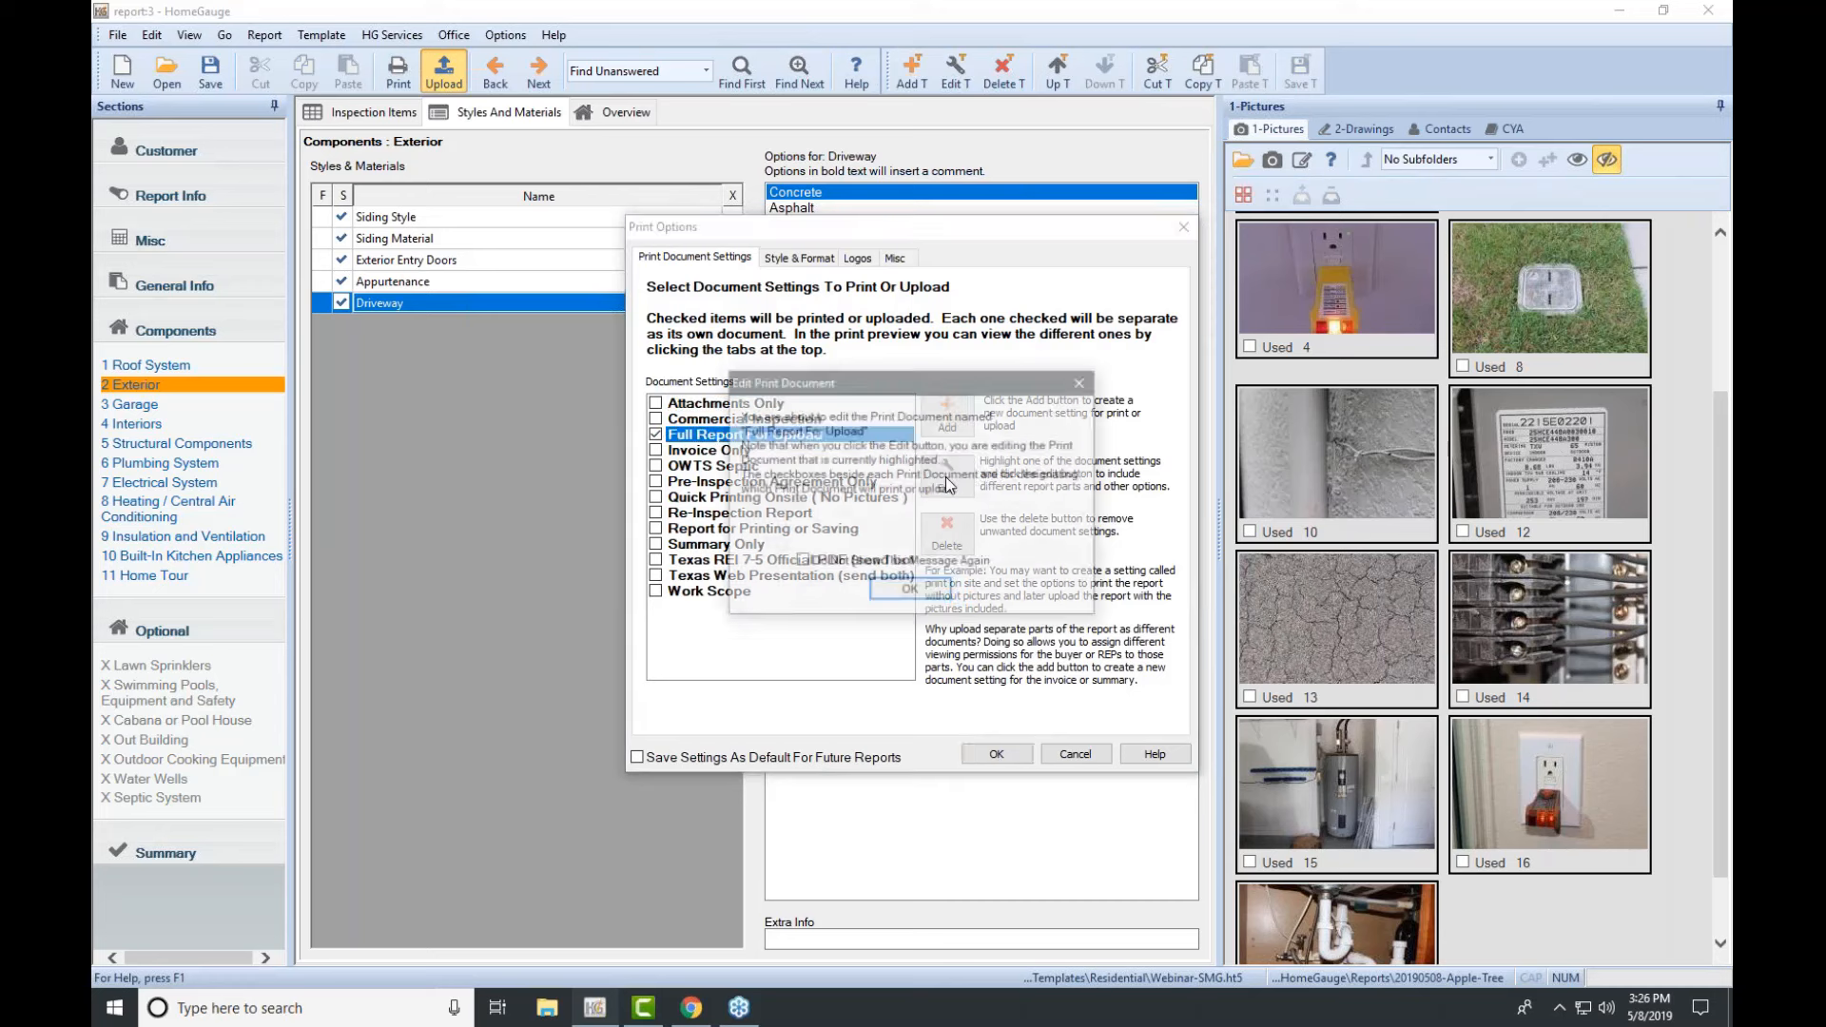
click(913, 591)
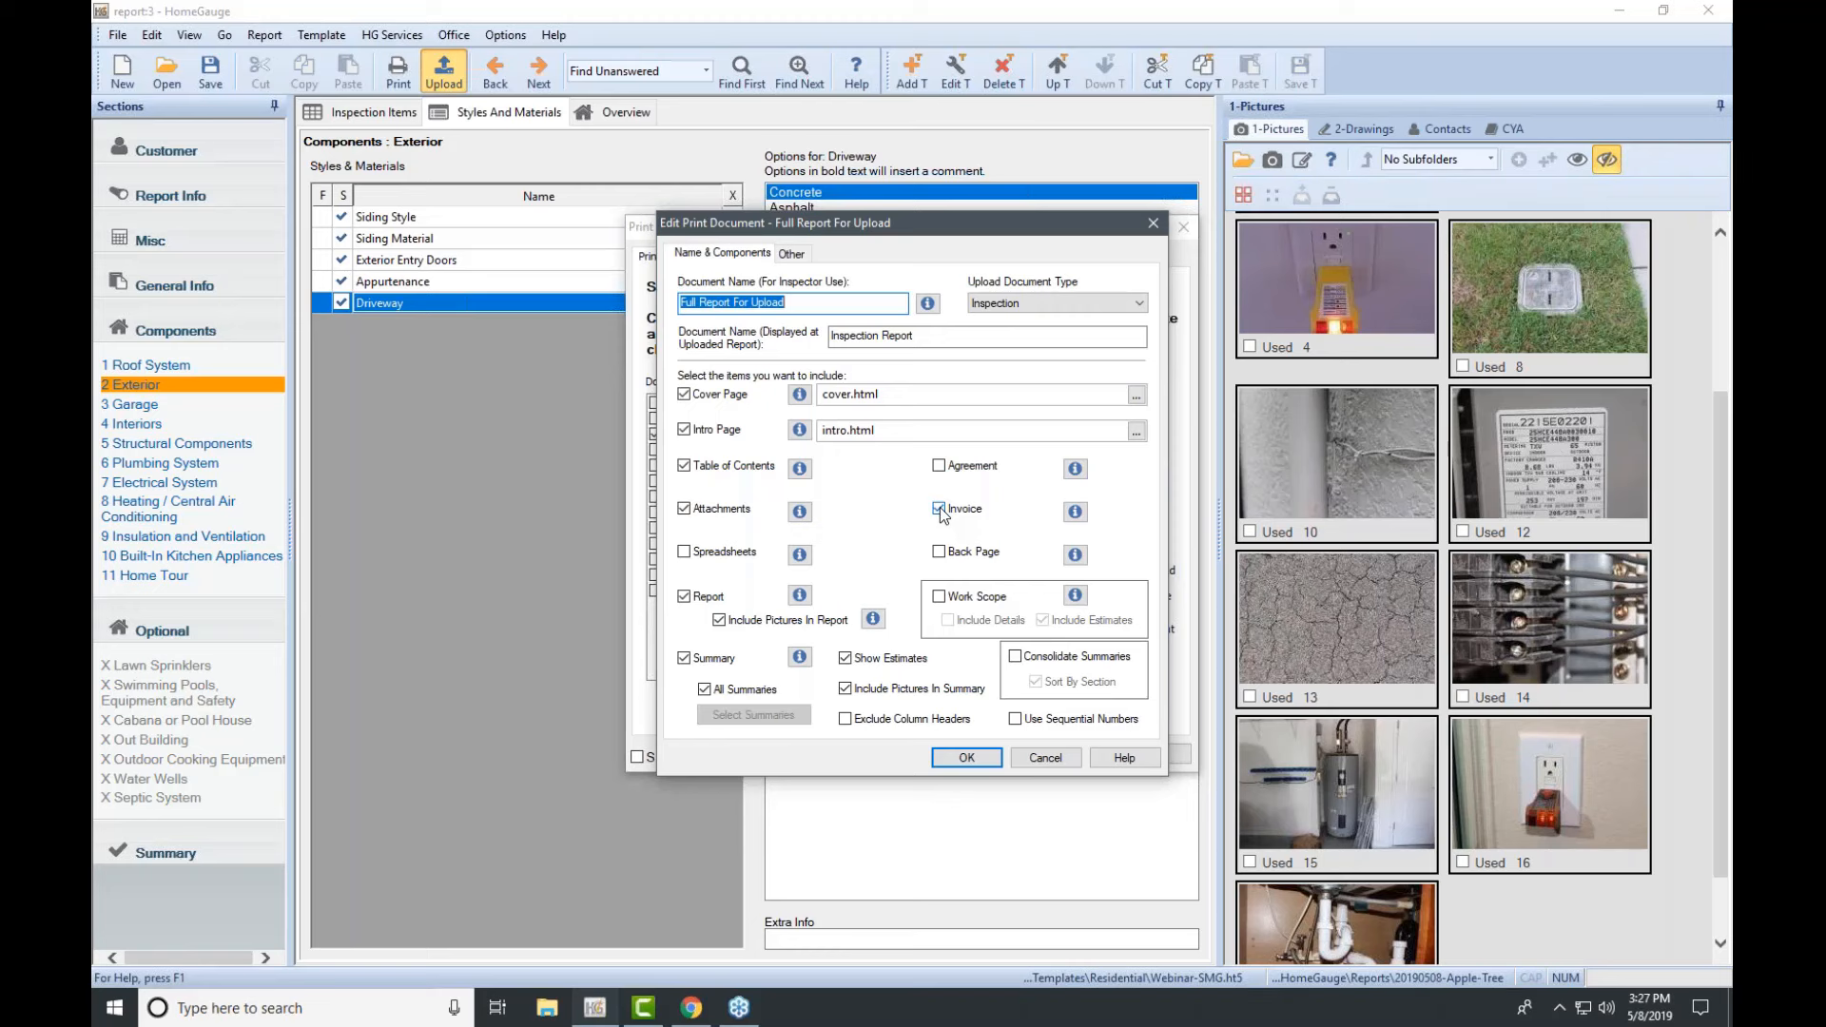
click(966, 757)
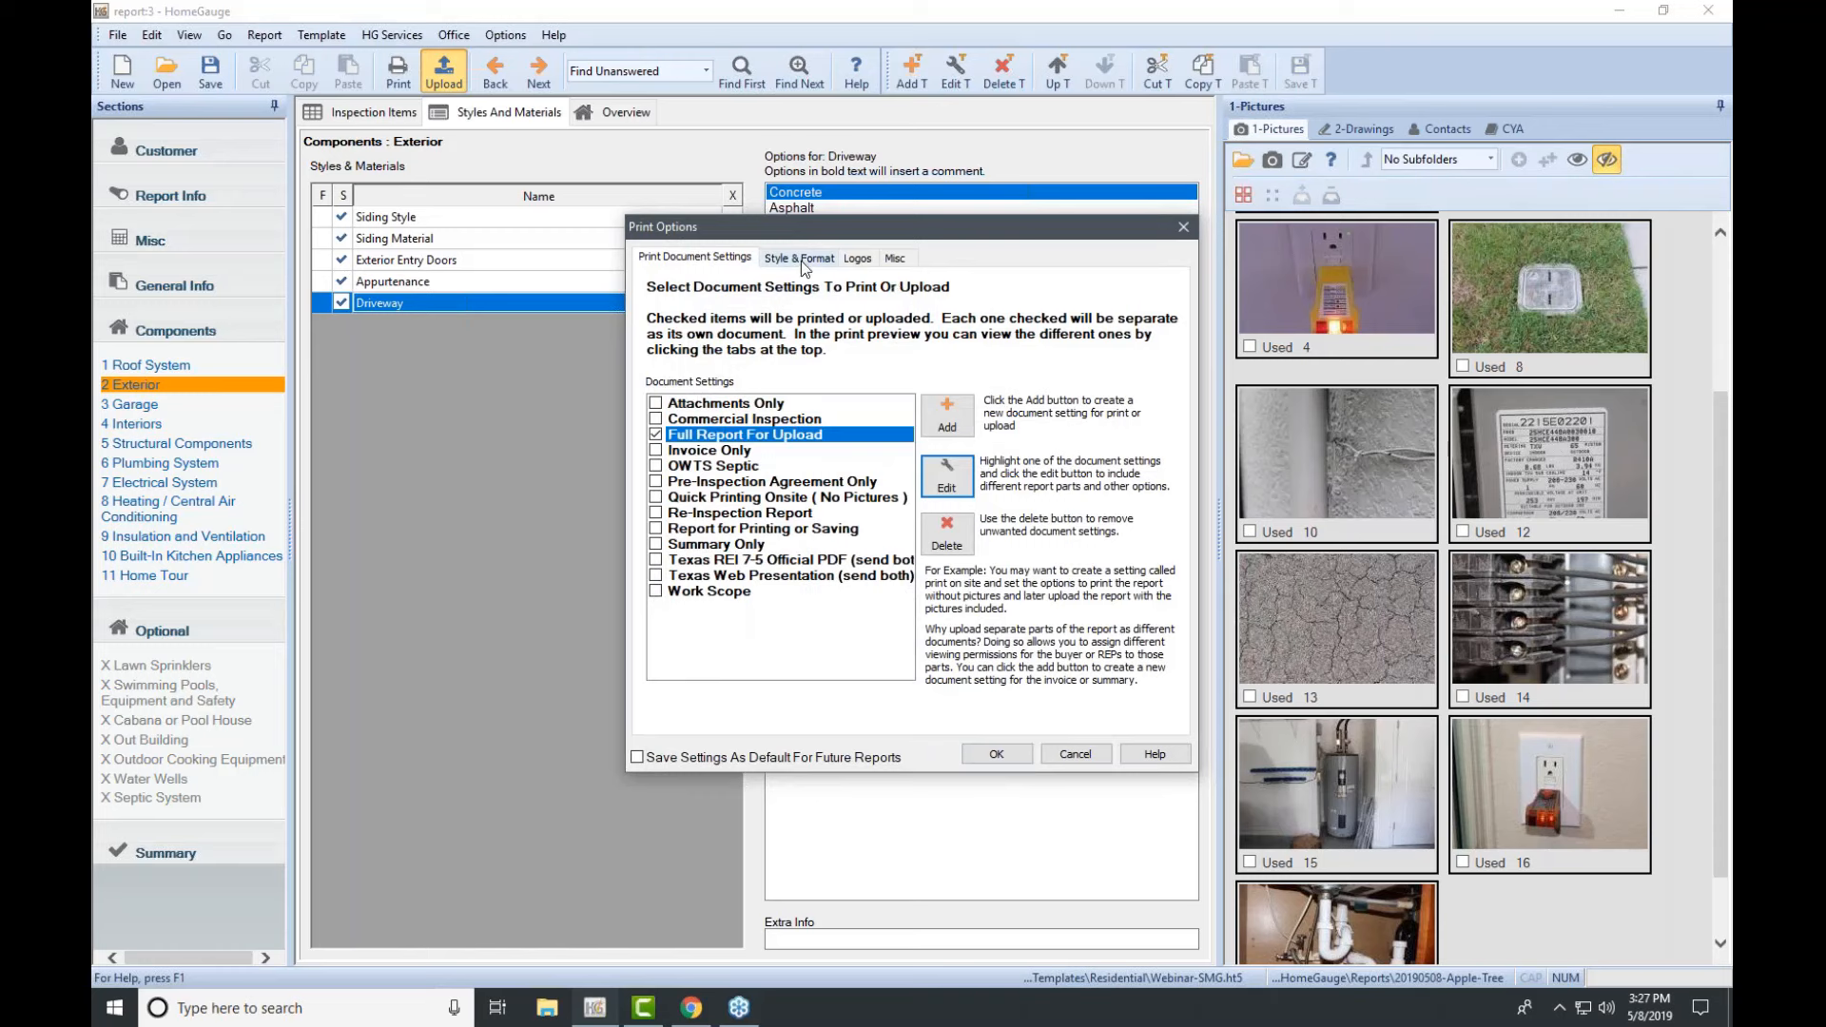
Step: Check the Style & Format, Logos and Misc tabs, then accept the Full Report For Upload print settings
click(801, 260)
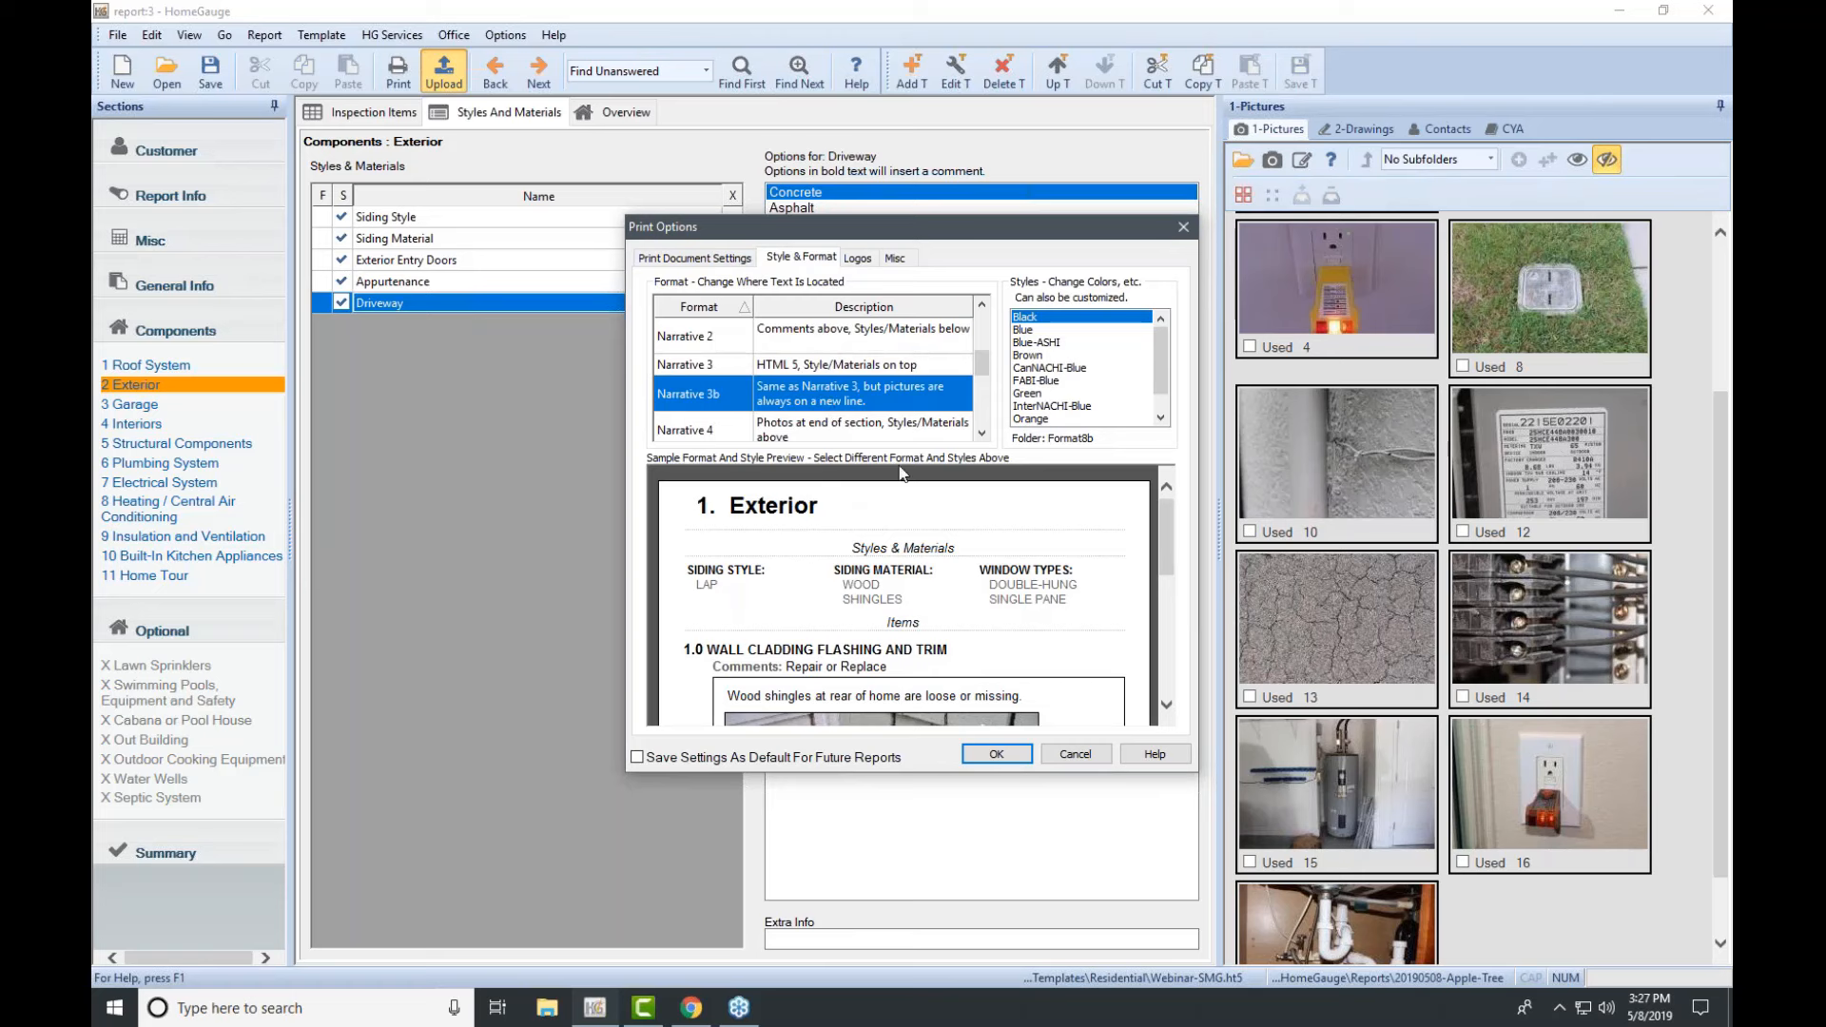
scroll(938, 628, down, 3)
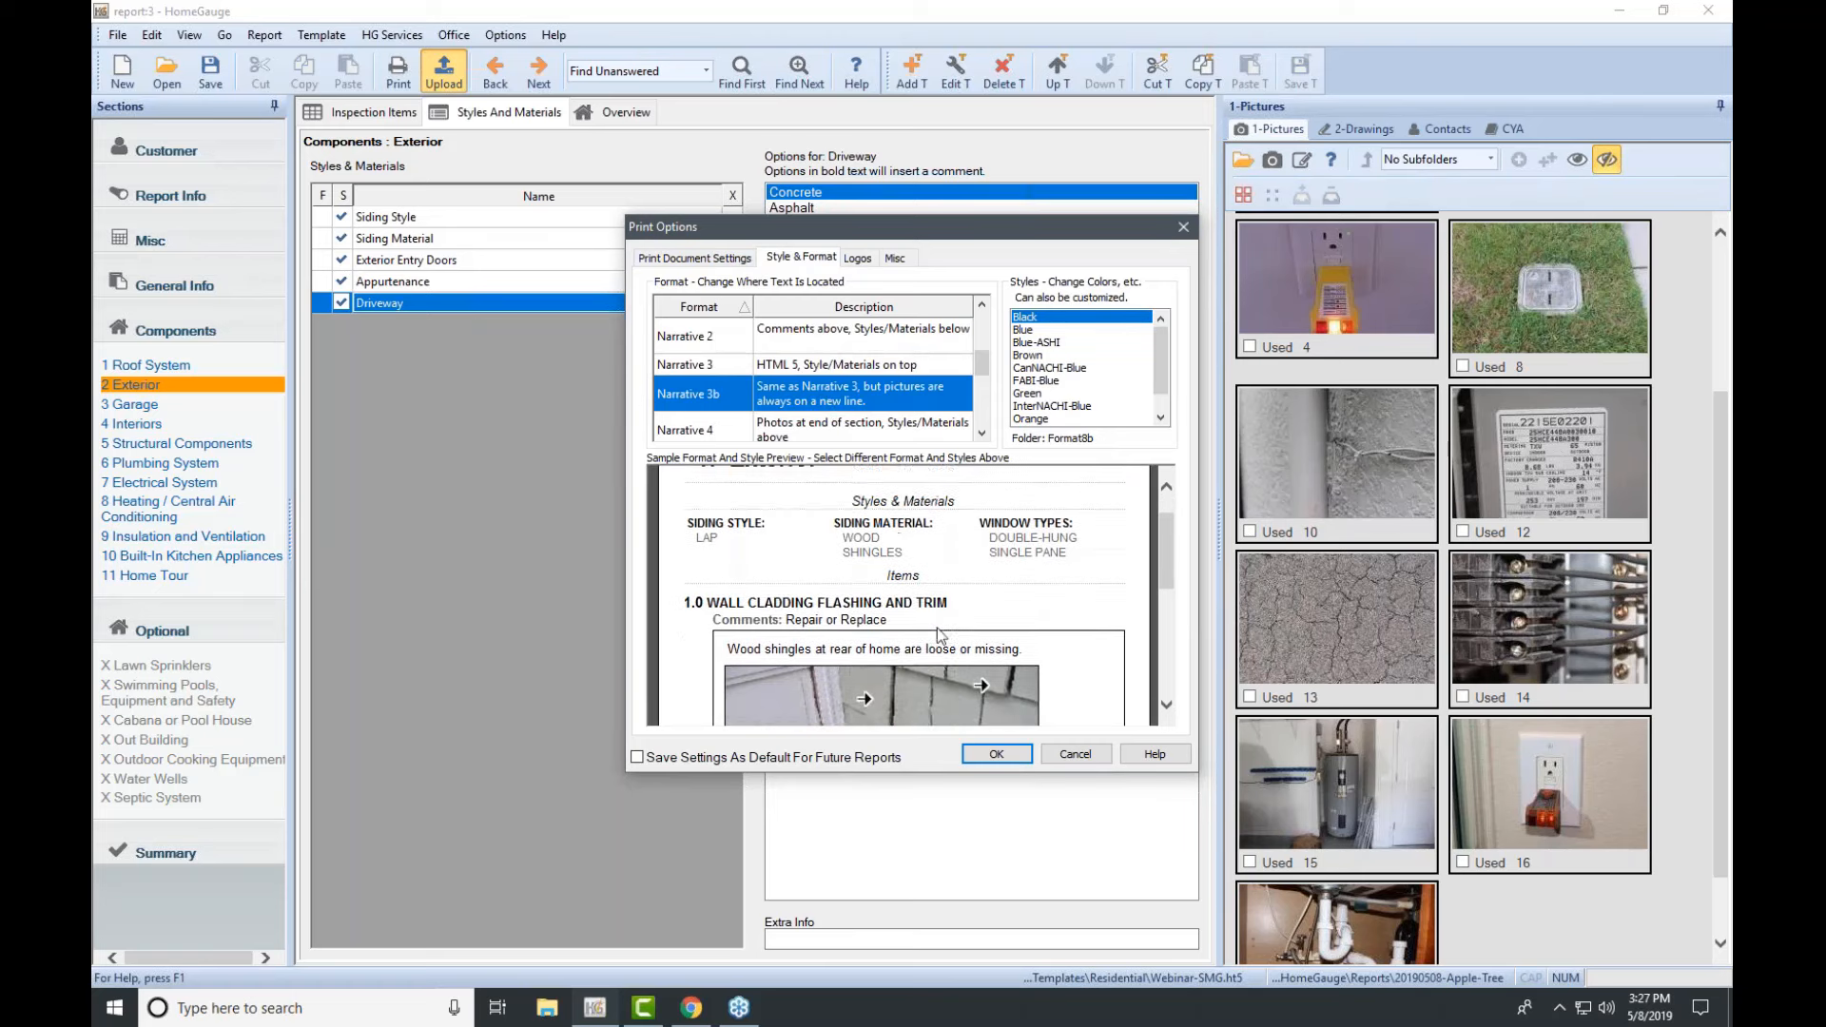
scroll(938, 627, up, 3)
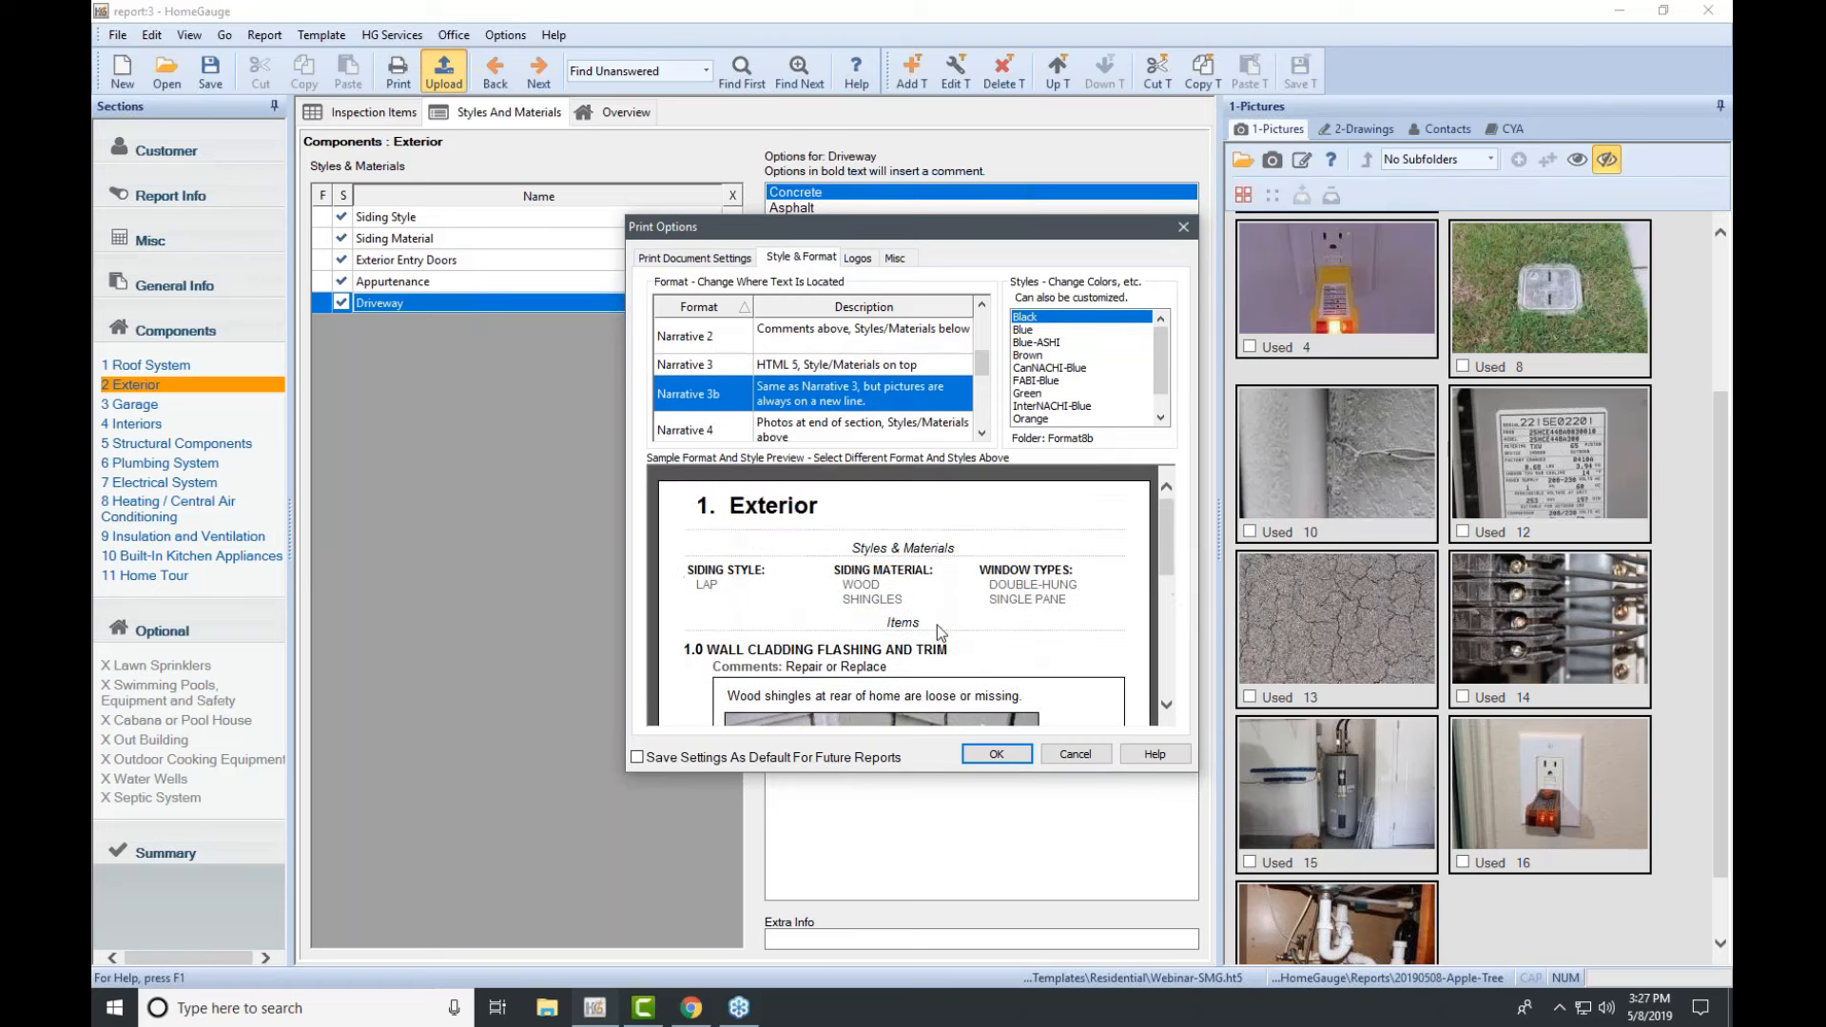
click(859, 259)
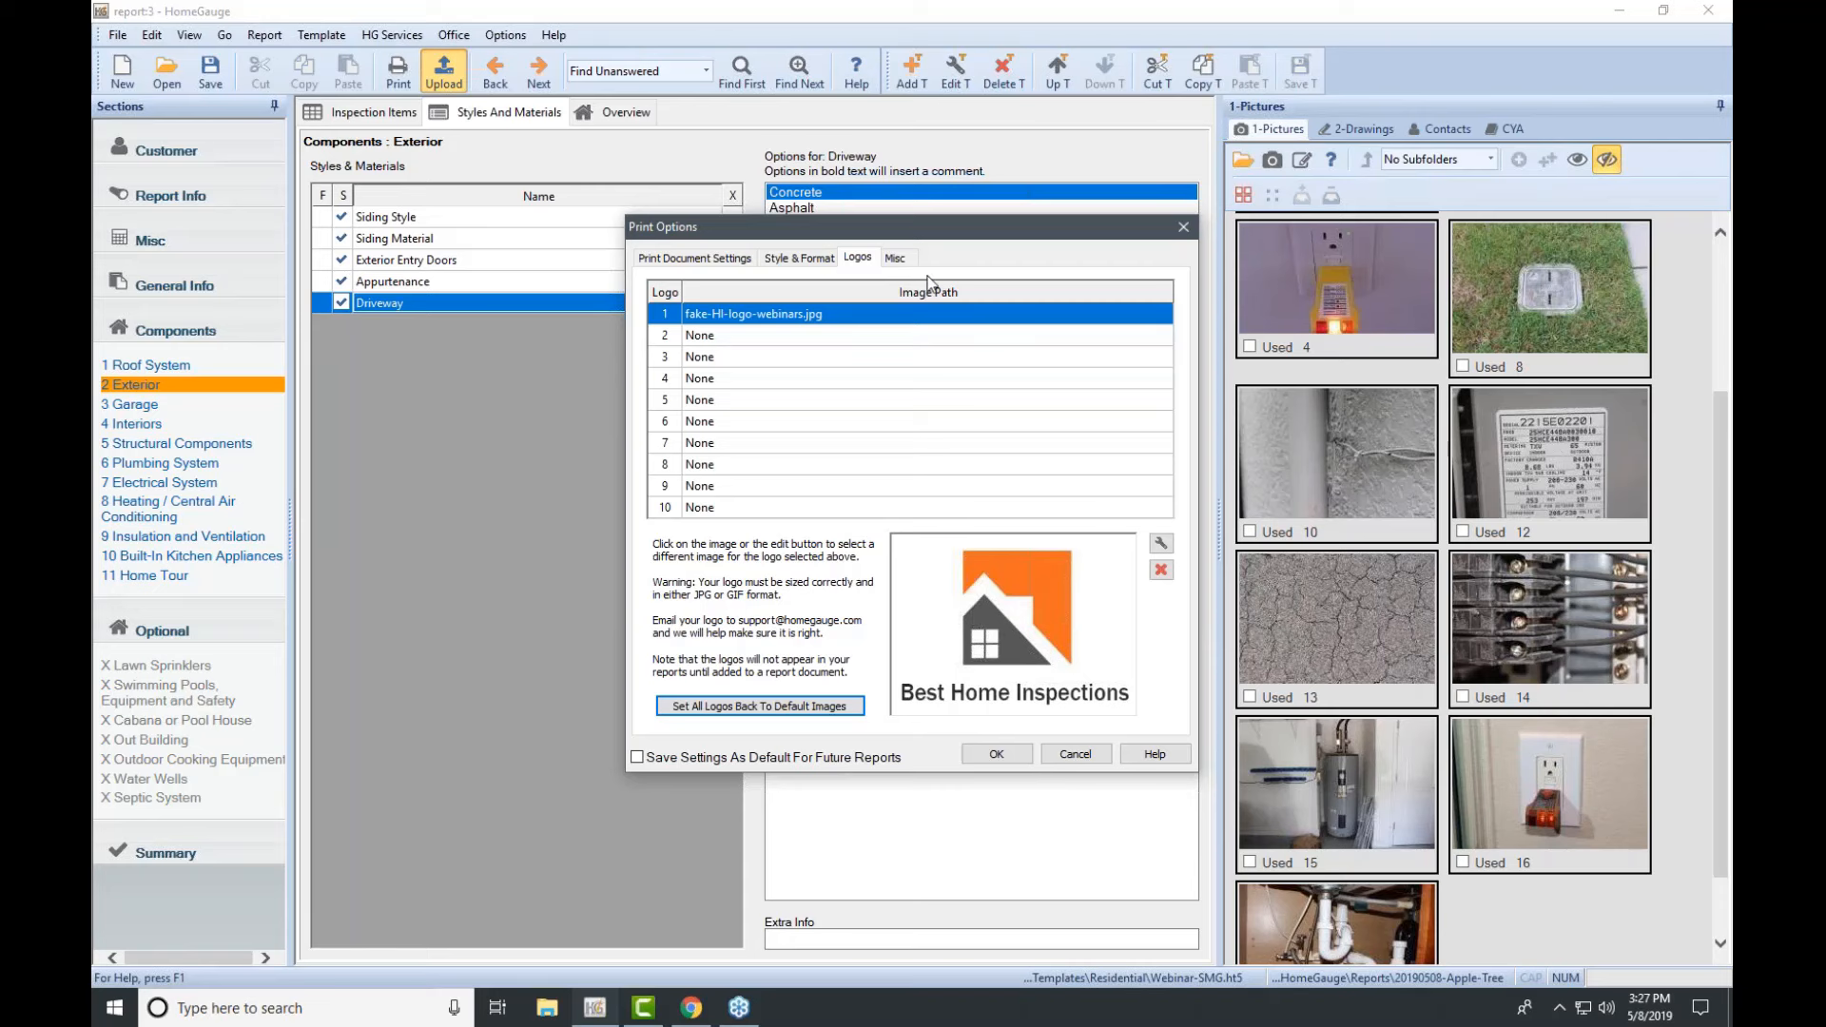
click(903, 255)
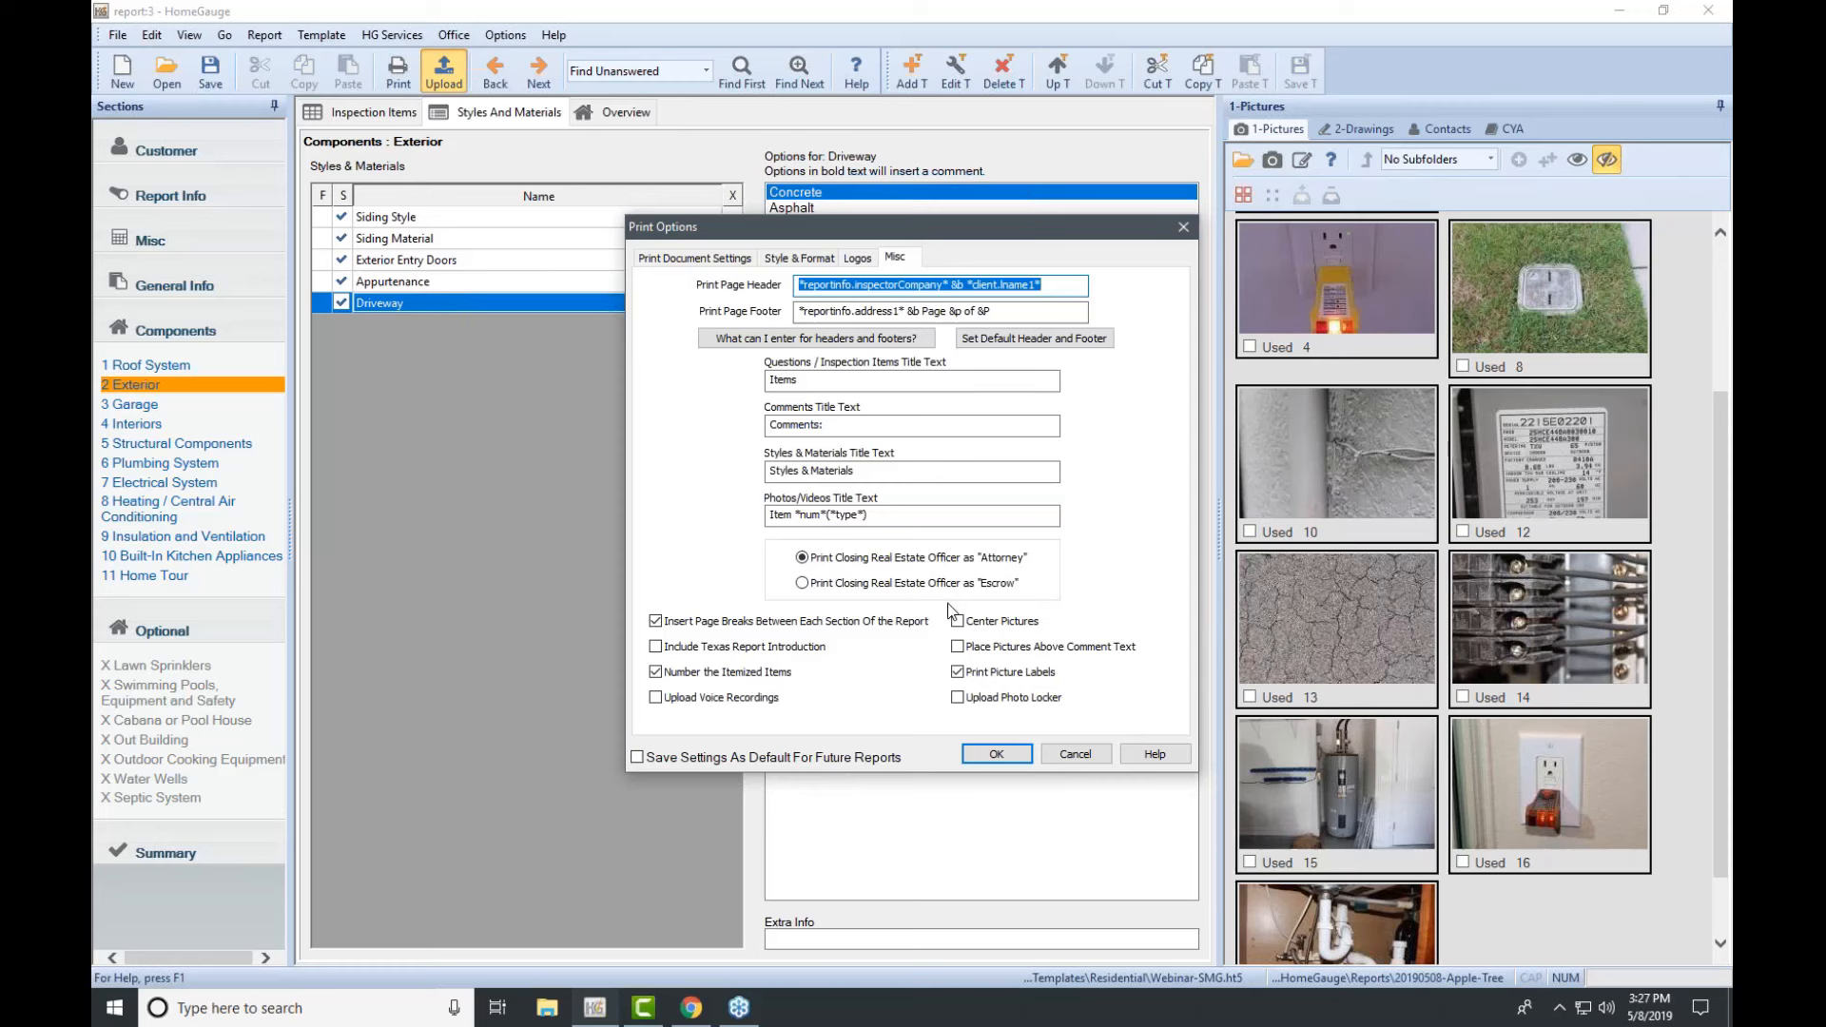
click(787, 381)
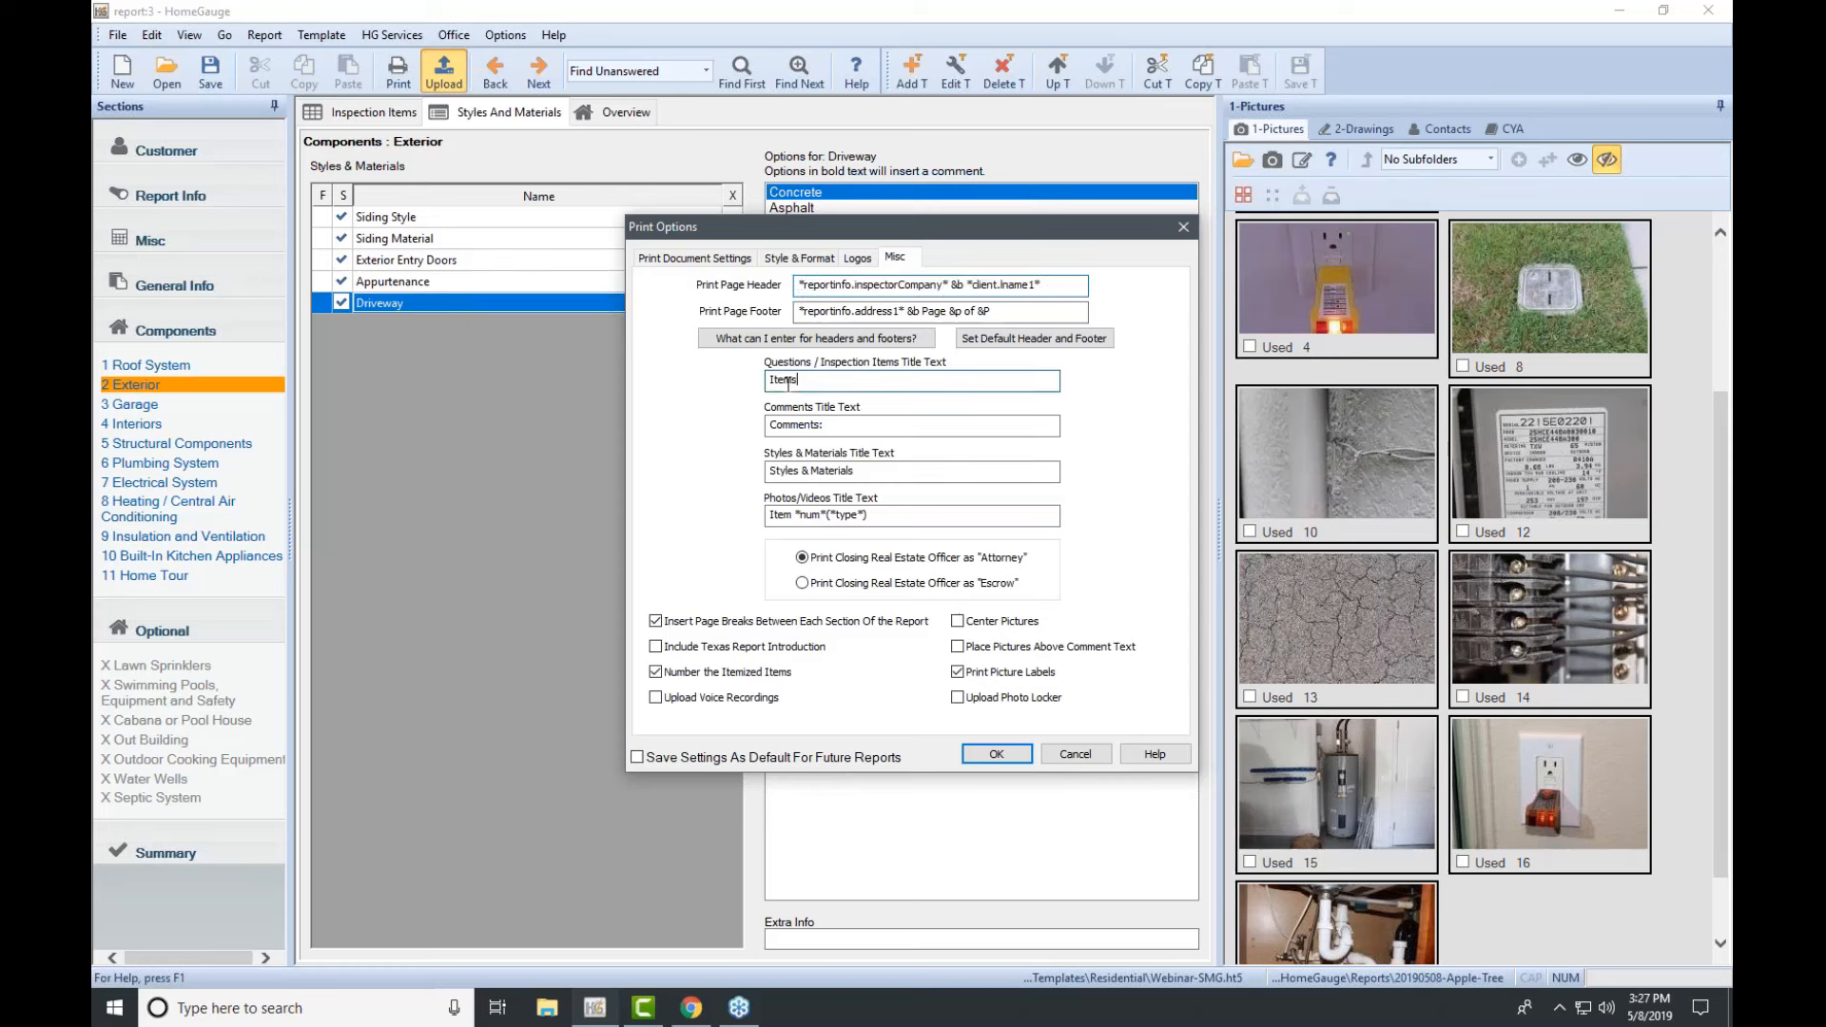
double_click(788, 381)
click(707, 259)
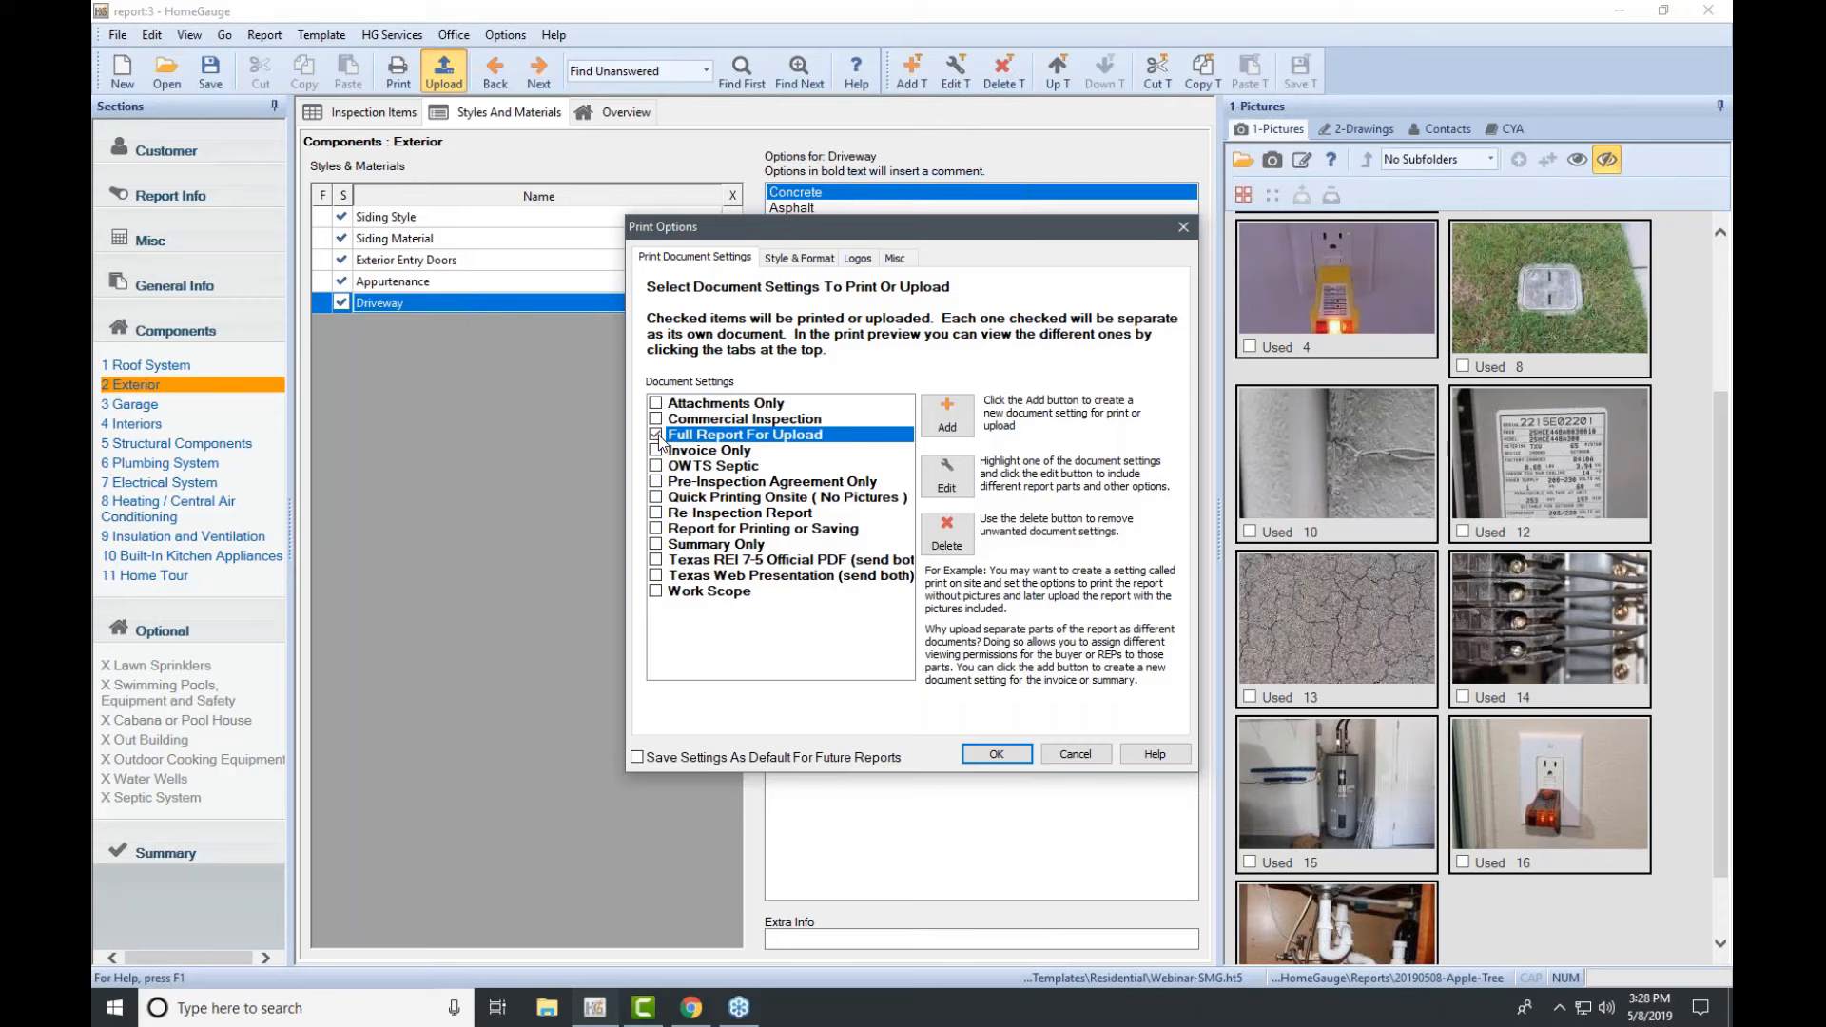
click(994, 753)
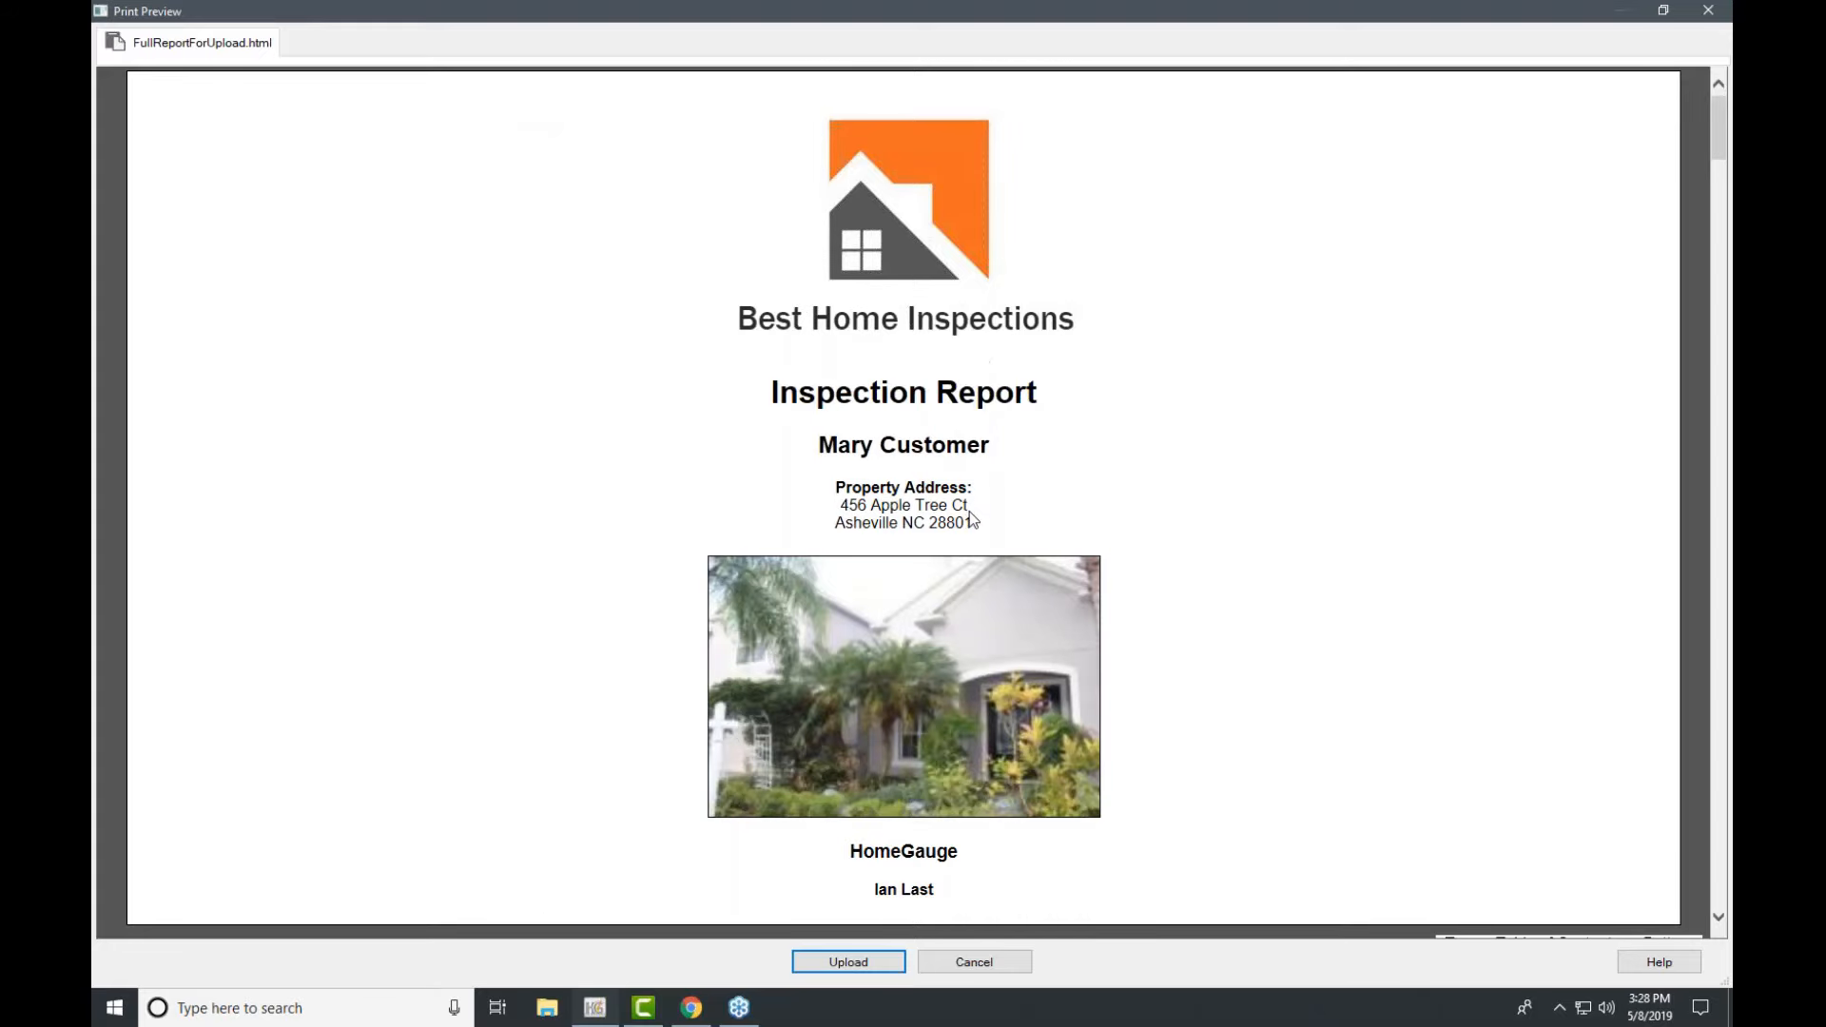
Step: Jump from the Table of Contents to the Roof System section and back
scroll(970, 518, down, 6)
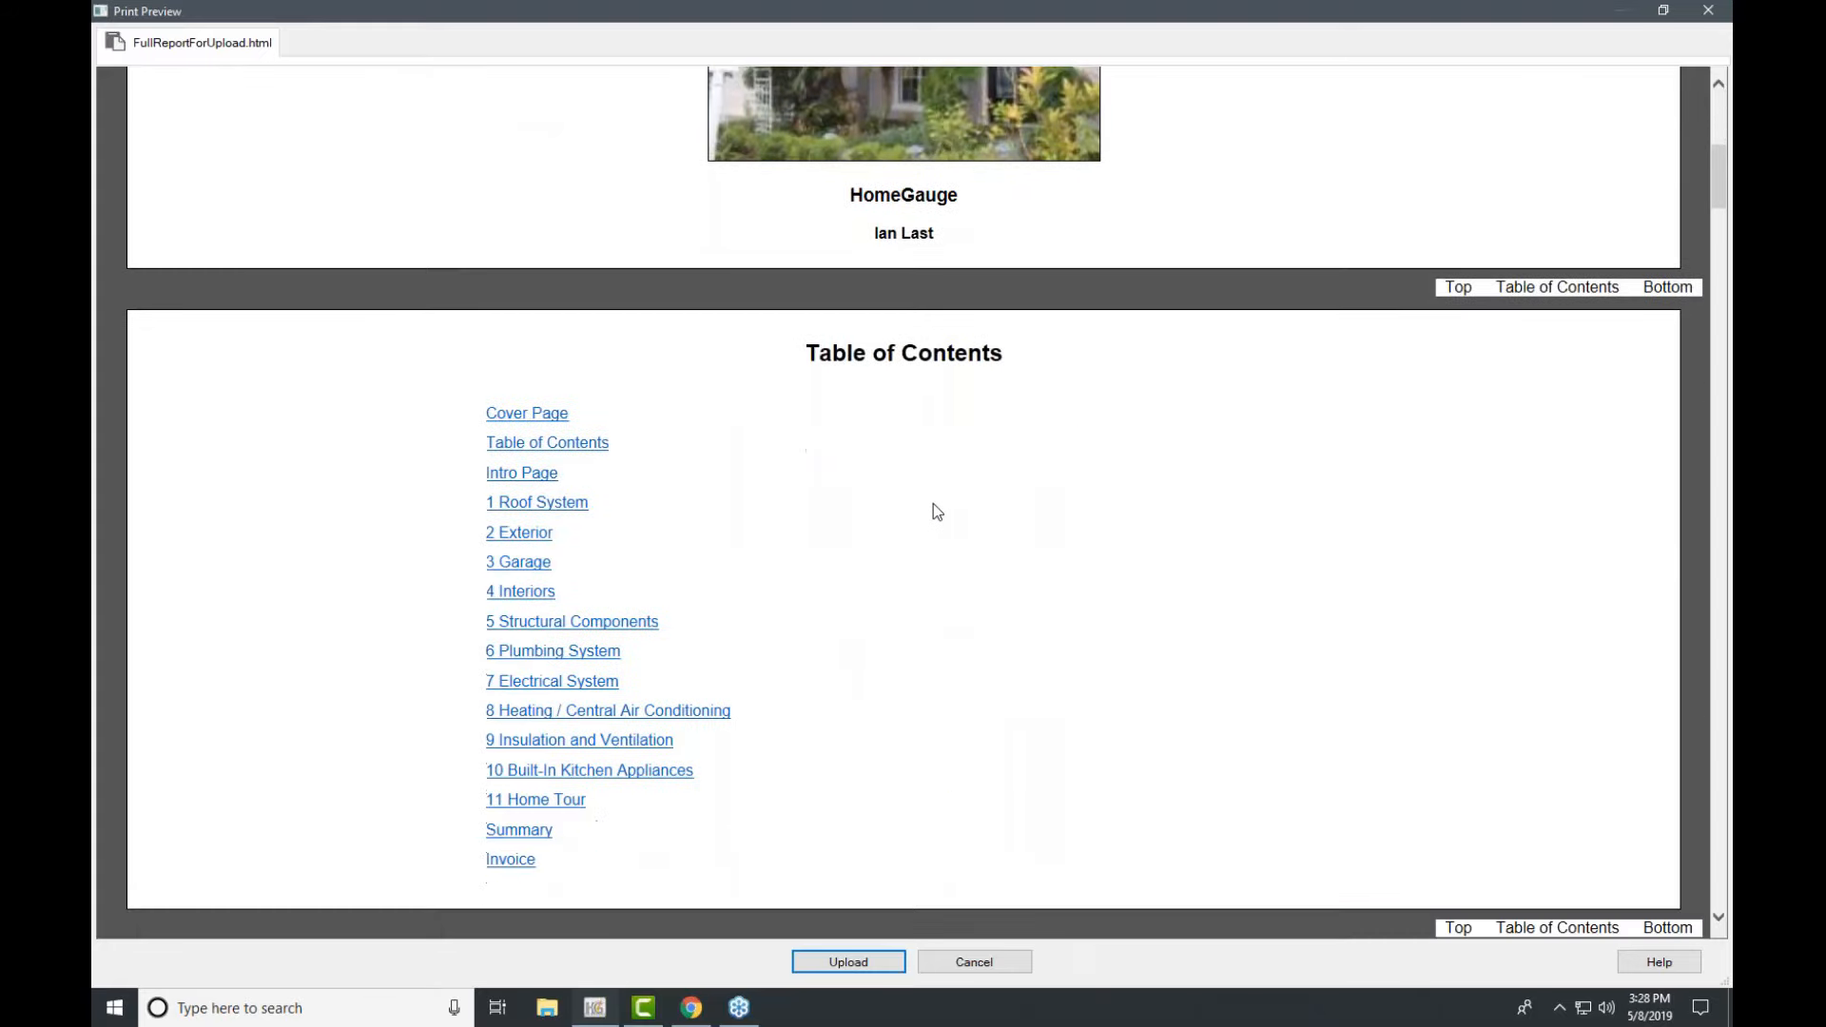
click(538, 504)
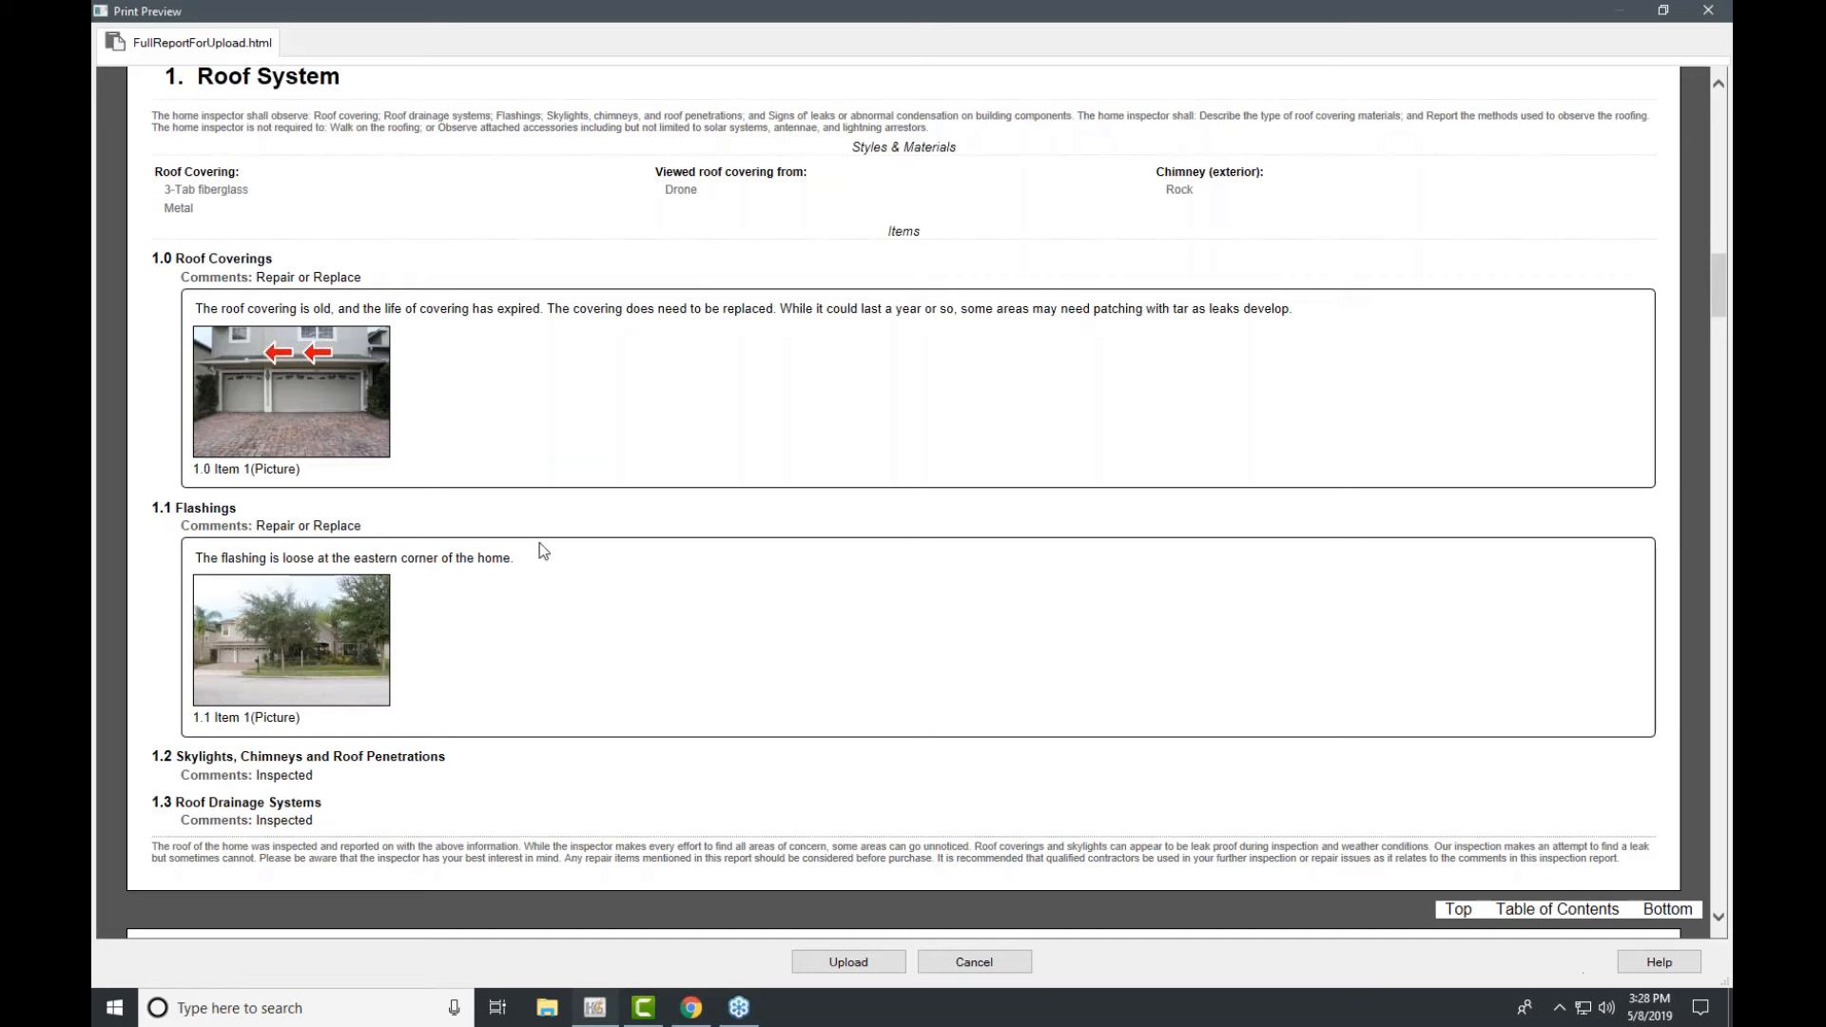
click(1567, 911)
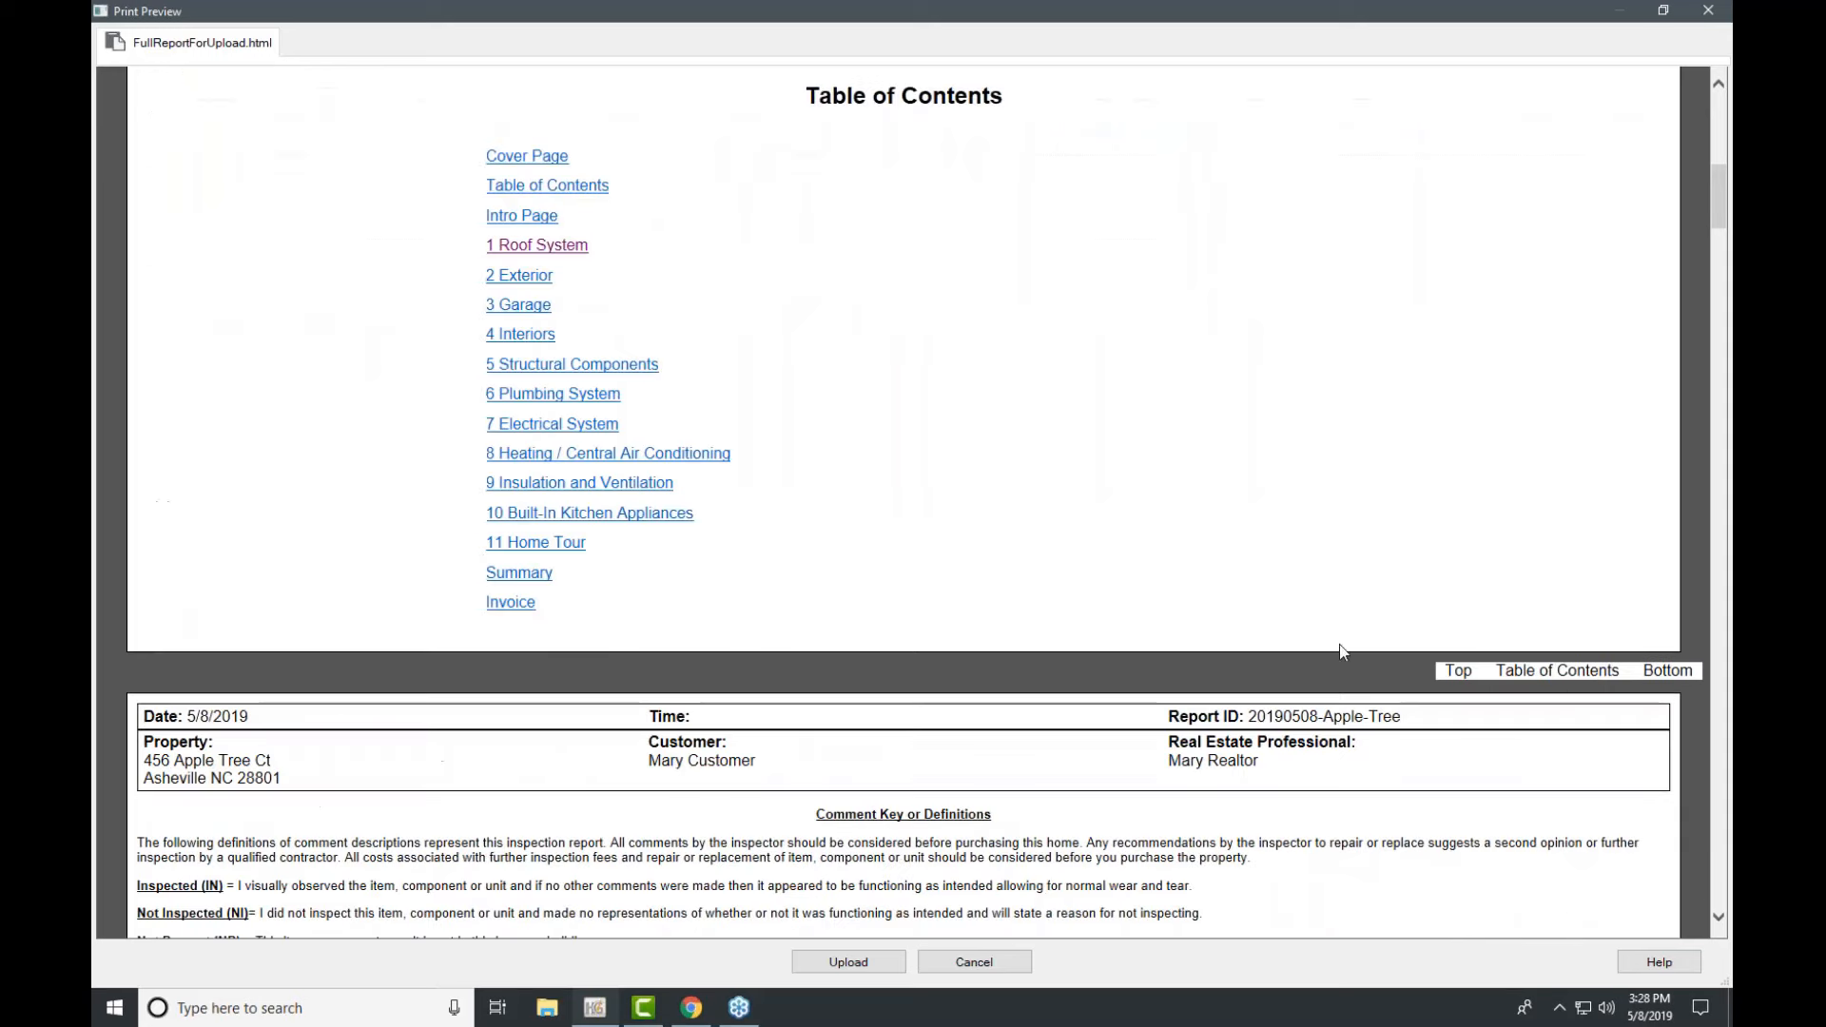
Step: Open the Summary section and scroll through its Repair or Replace entries
click(518, 574)
scroll(634, 664, down, 5)
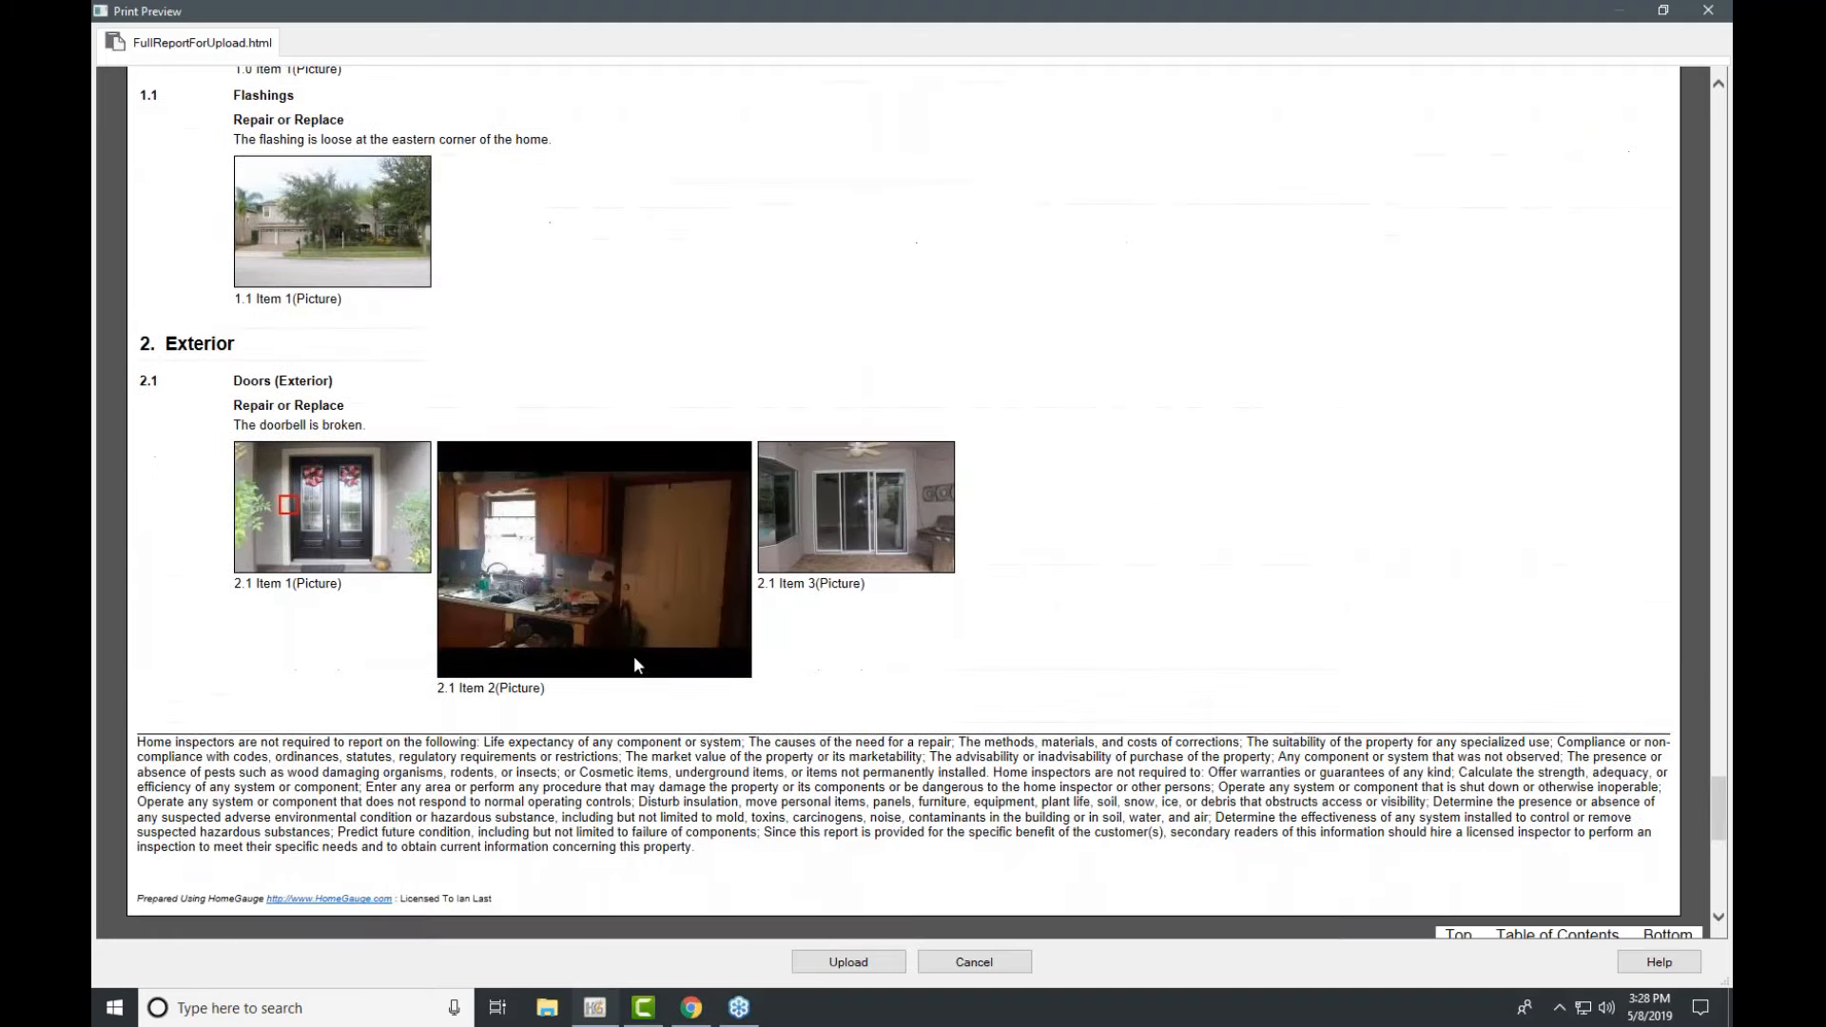
scroll(633, 664, up, 4)
scroll(637, 665, down, 4)
scroll(676, 650, up, 6)
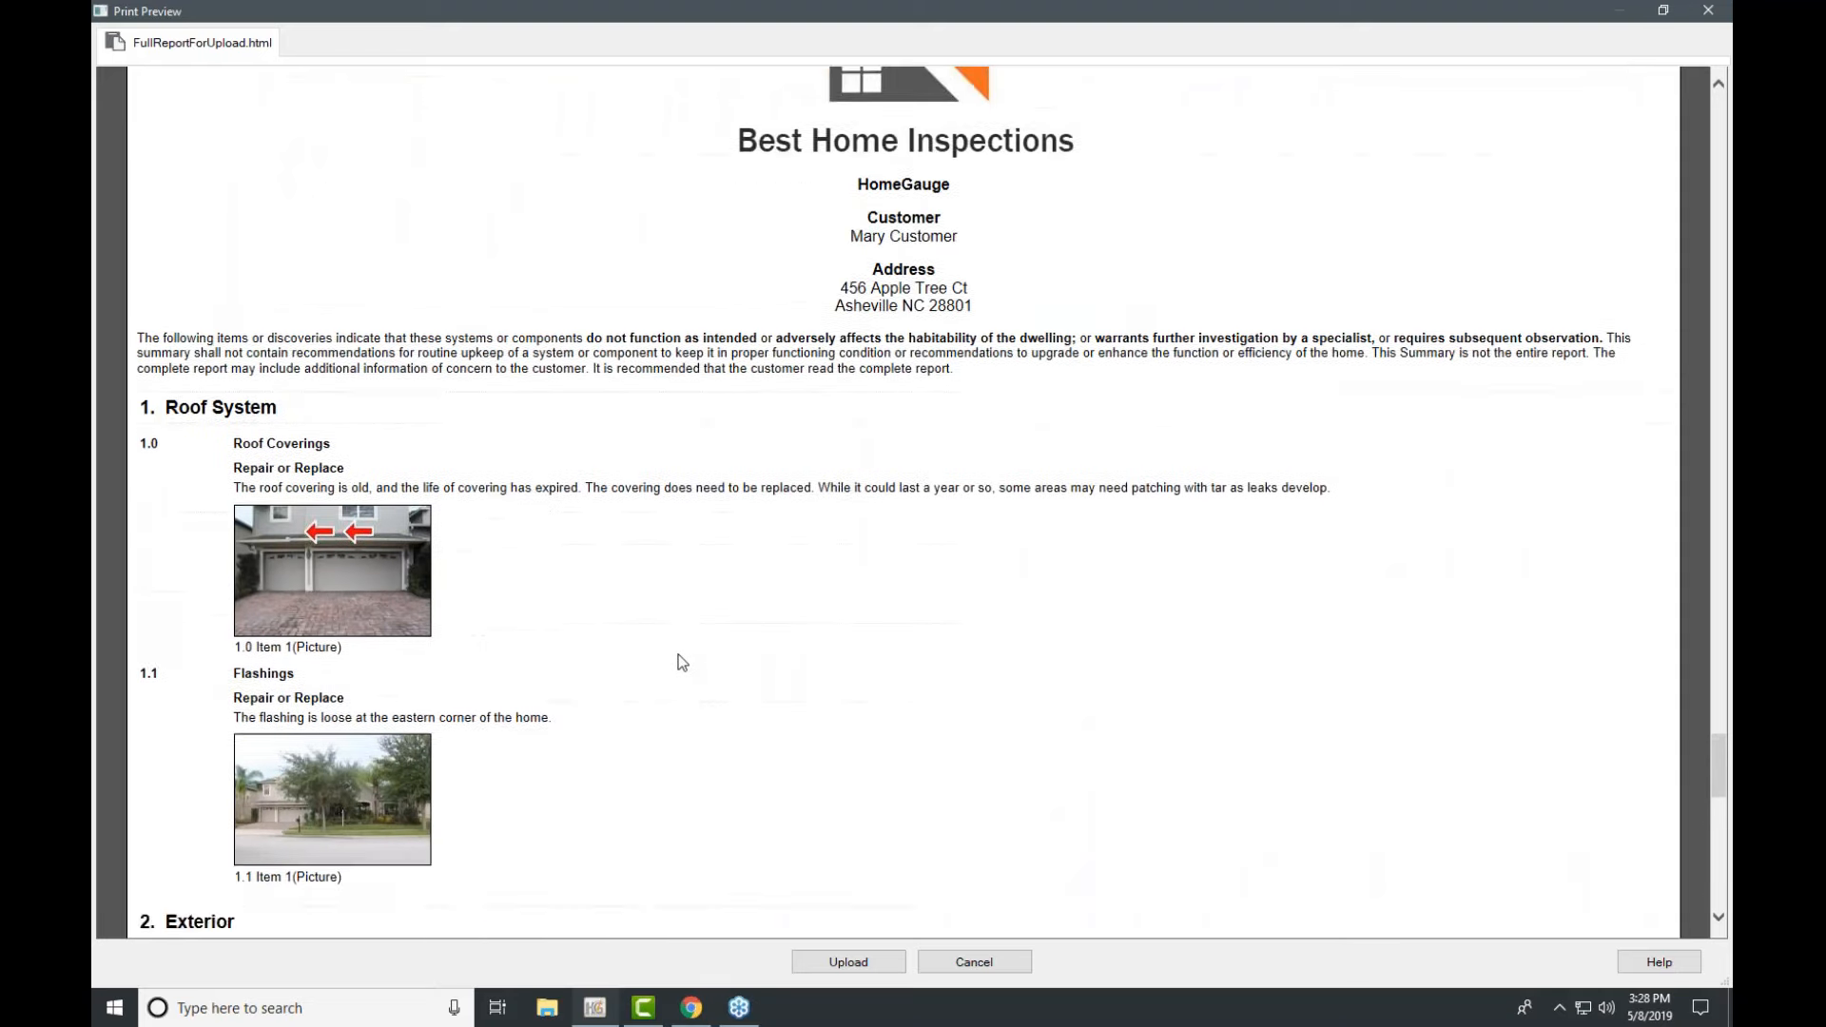
scroll(682, 662, up, 1)
scroll(690, 635, up, 3)
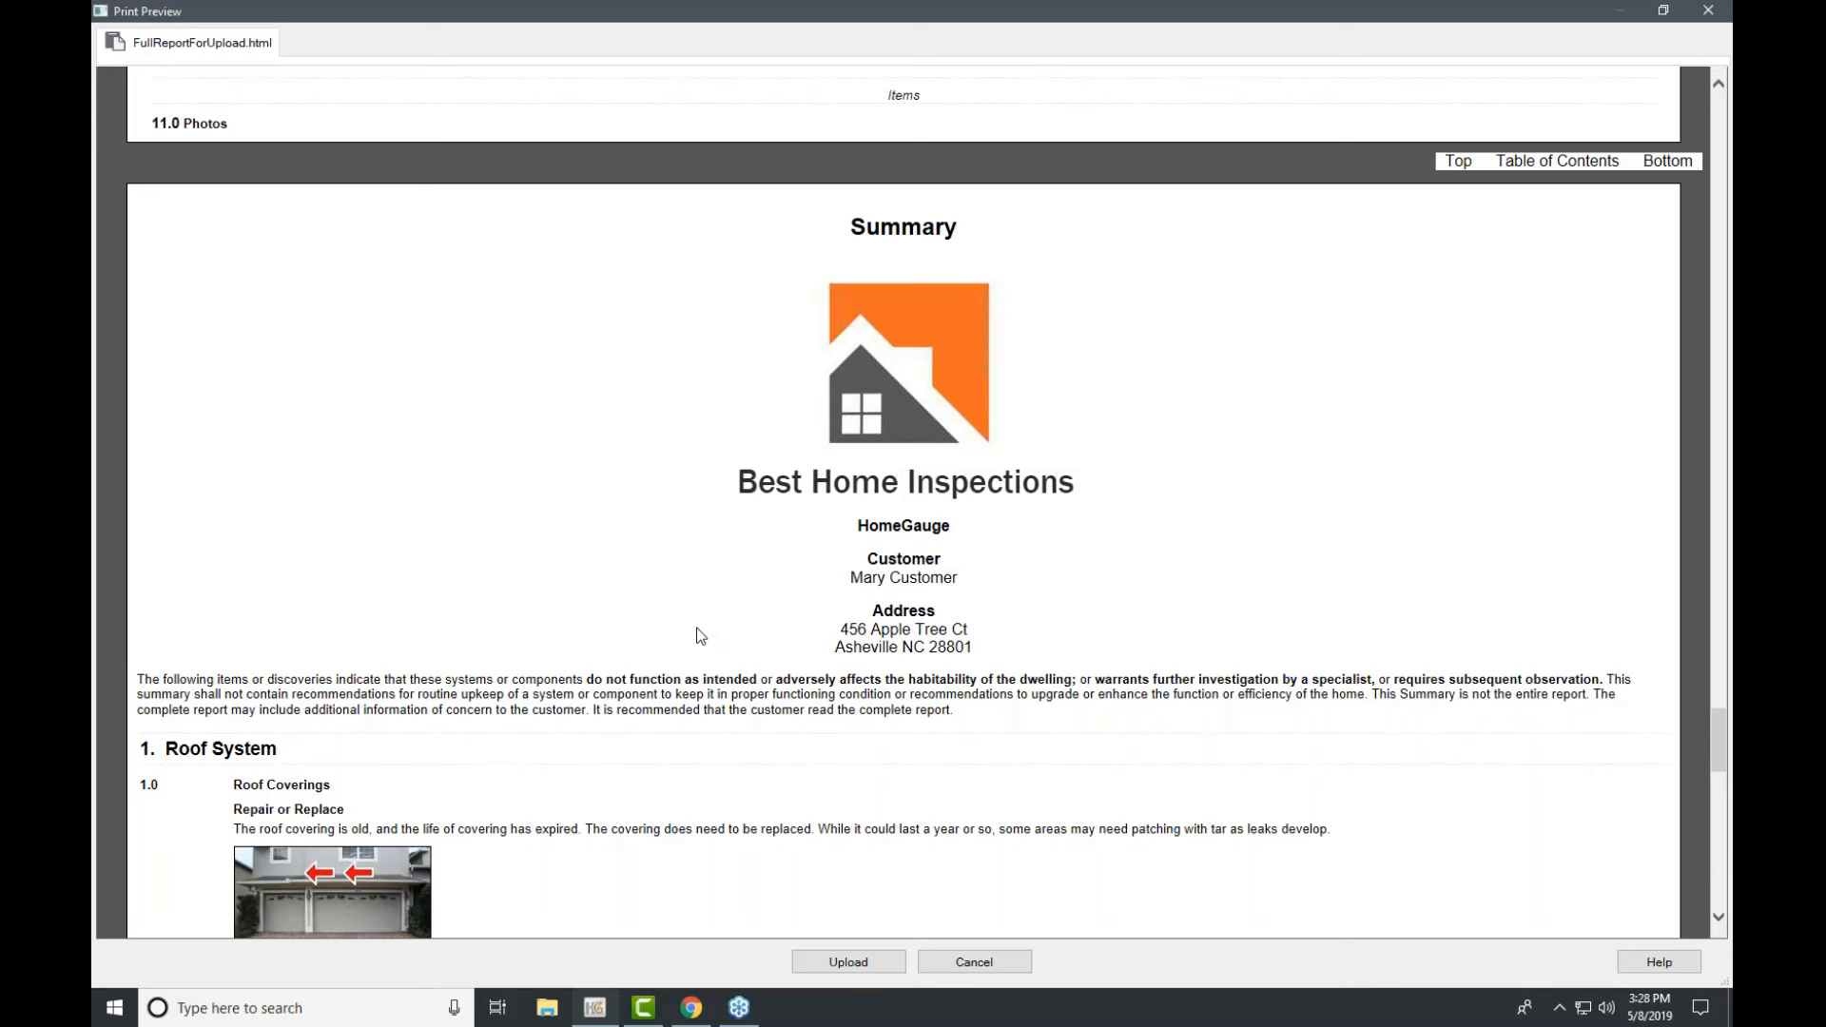
click(1686, 274)
click(1658, 342)
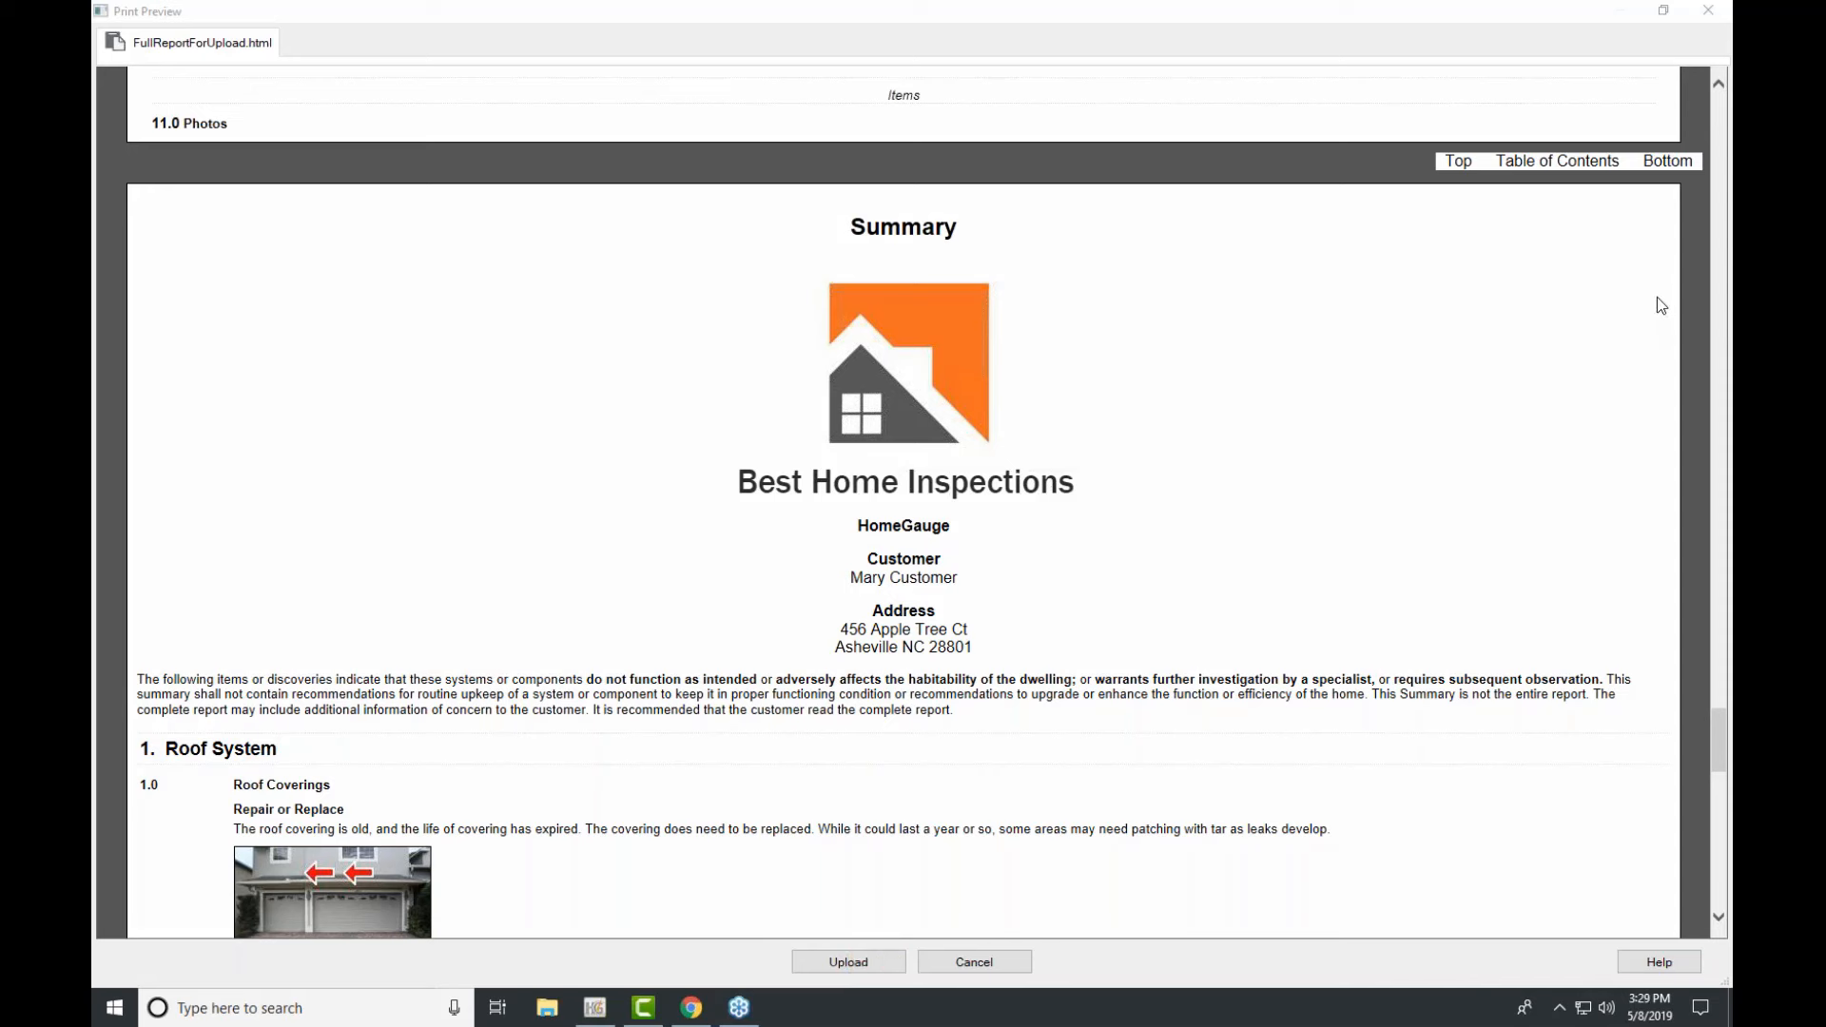
Step: Upload the previewed report and choose to go to the online dashboard now
click(856, 970)
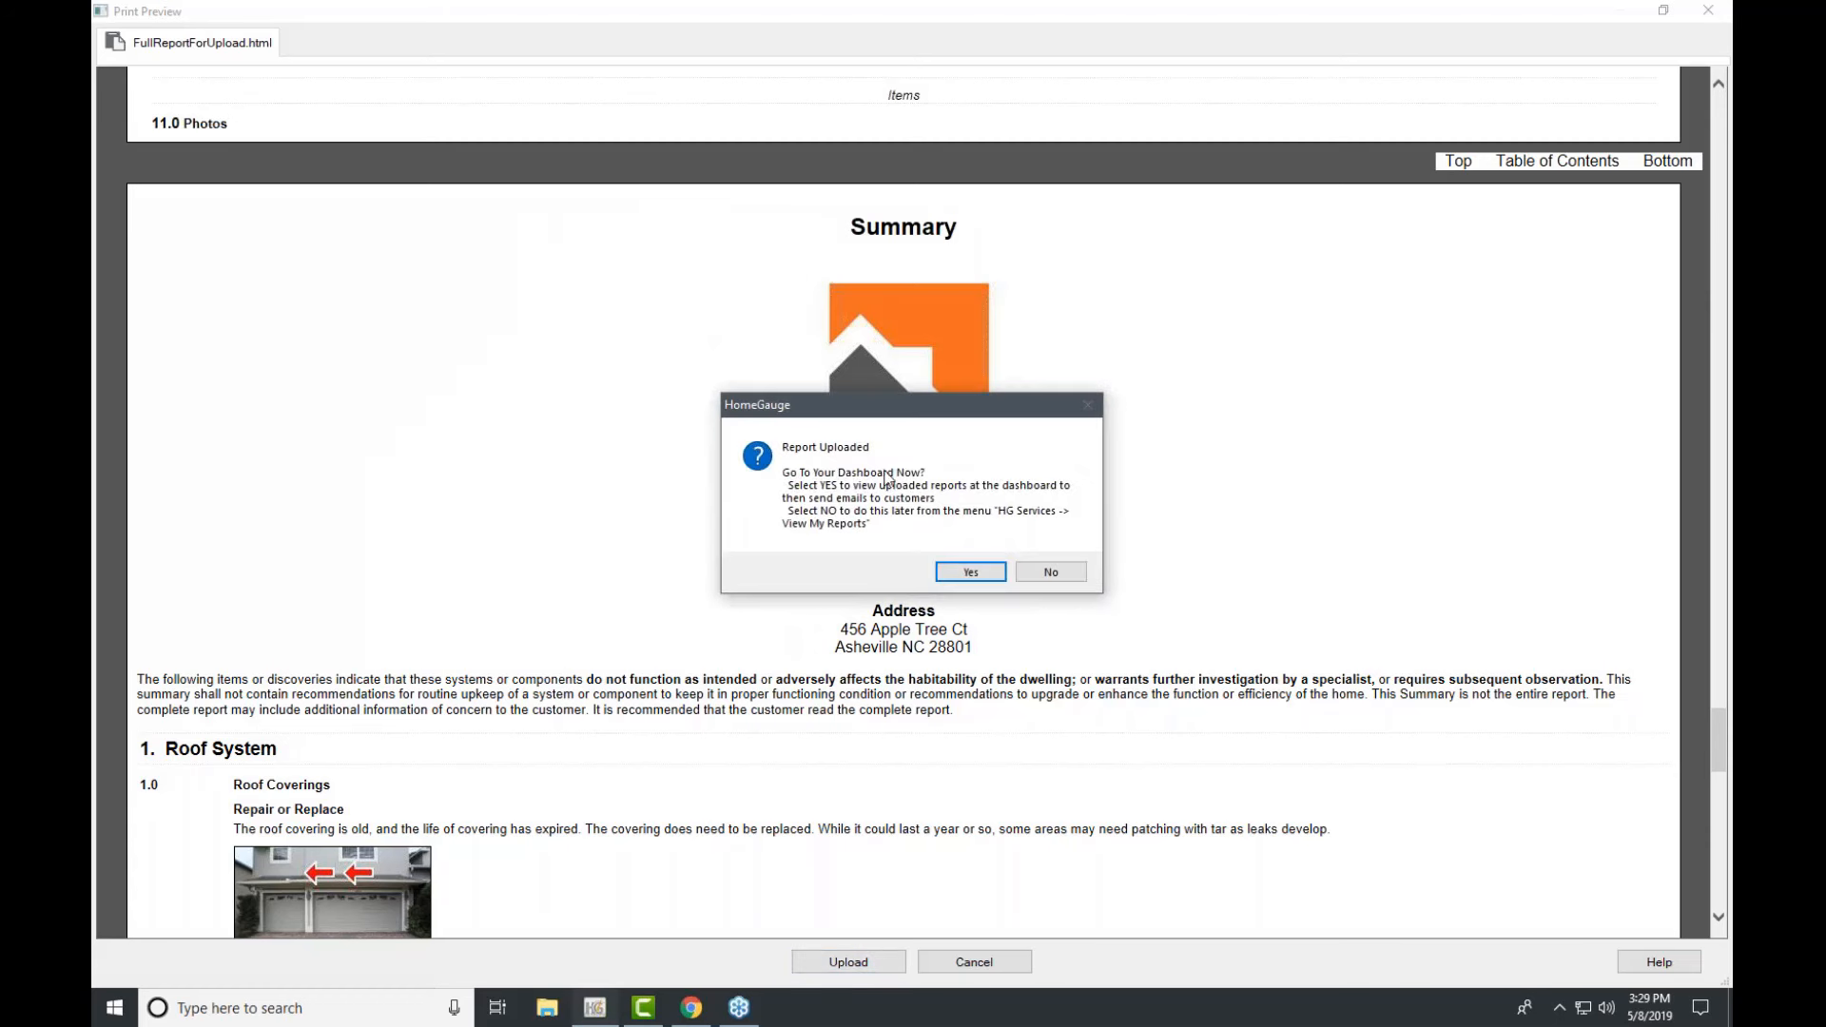
click(964, 569)
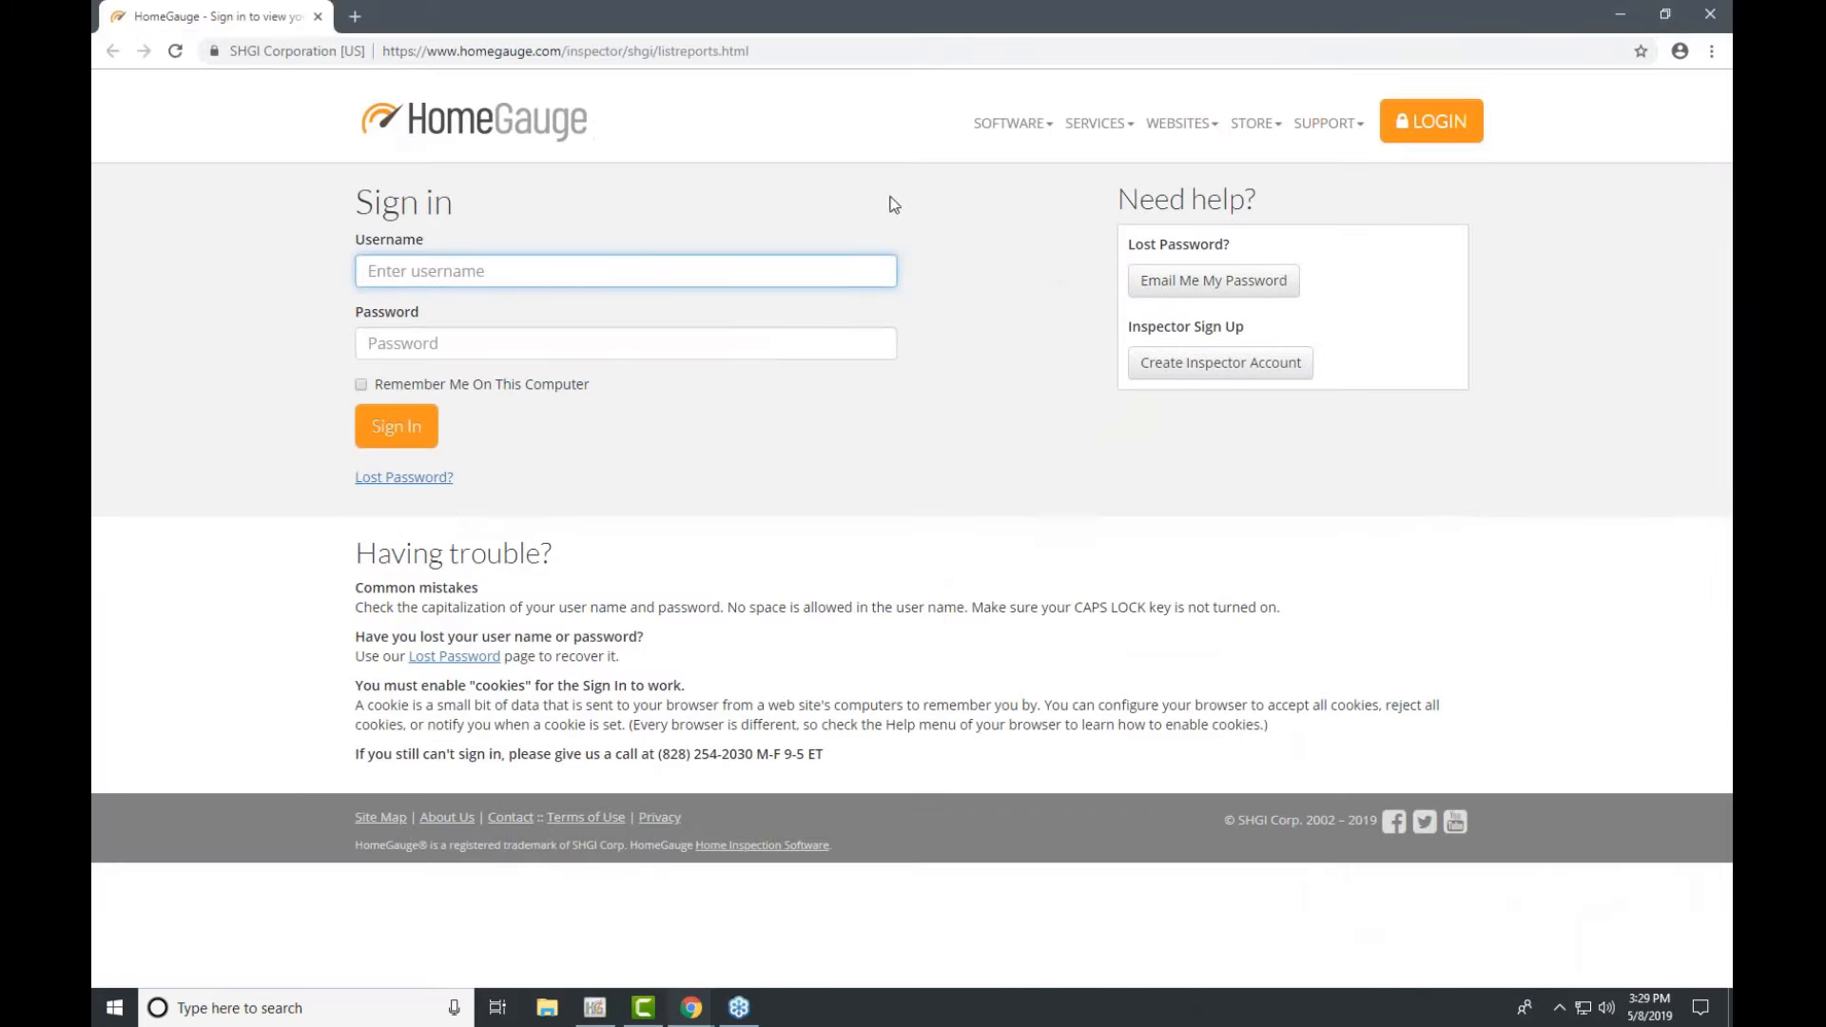
Step: Sign in with the saved inspector username and the account password
click(592, 274)
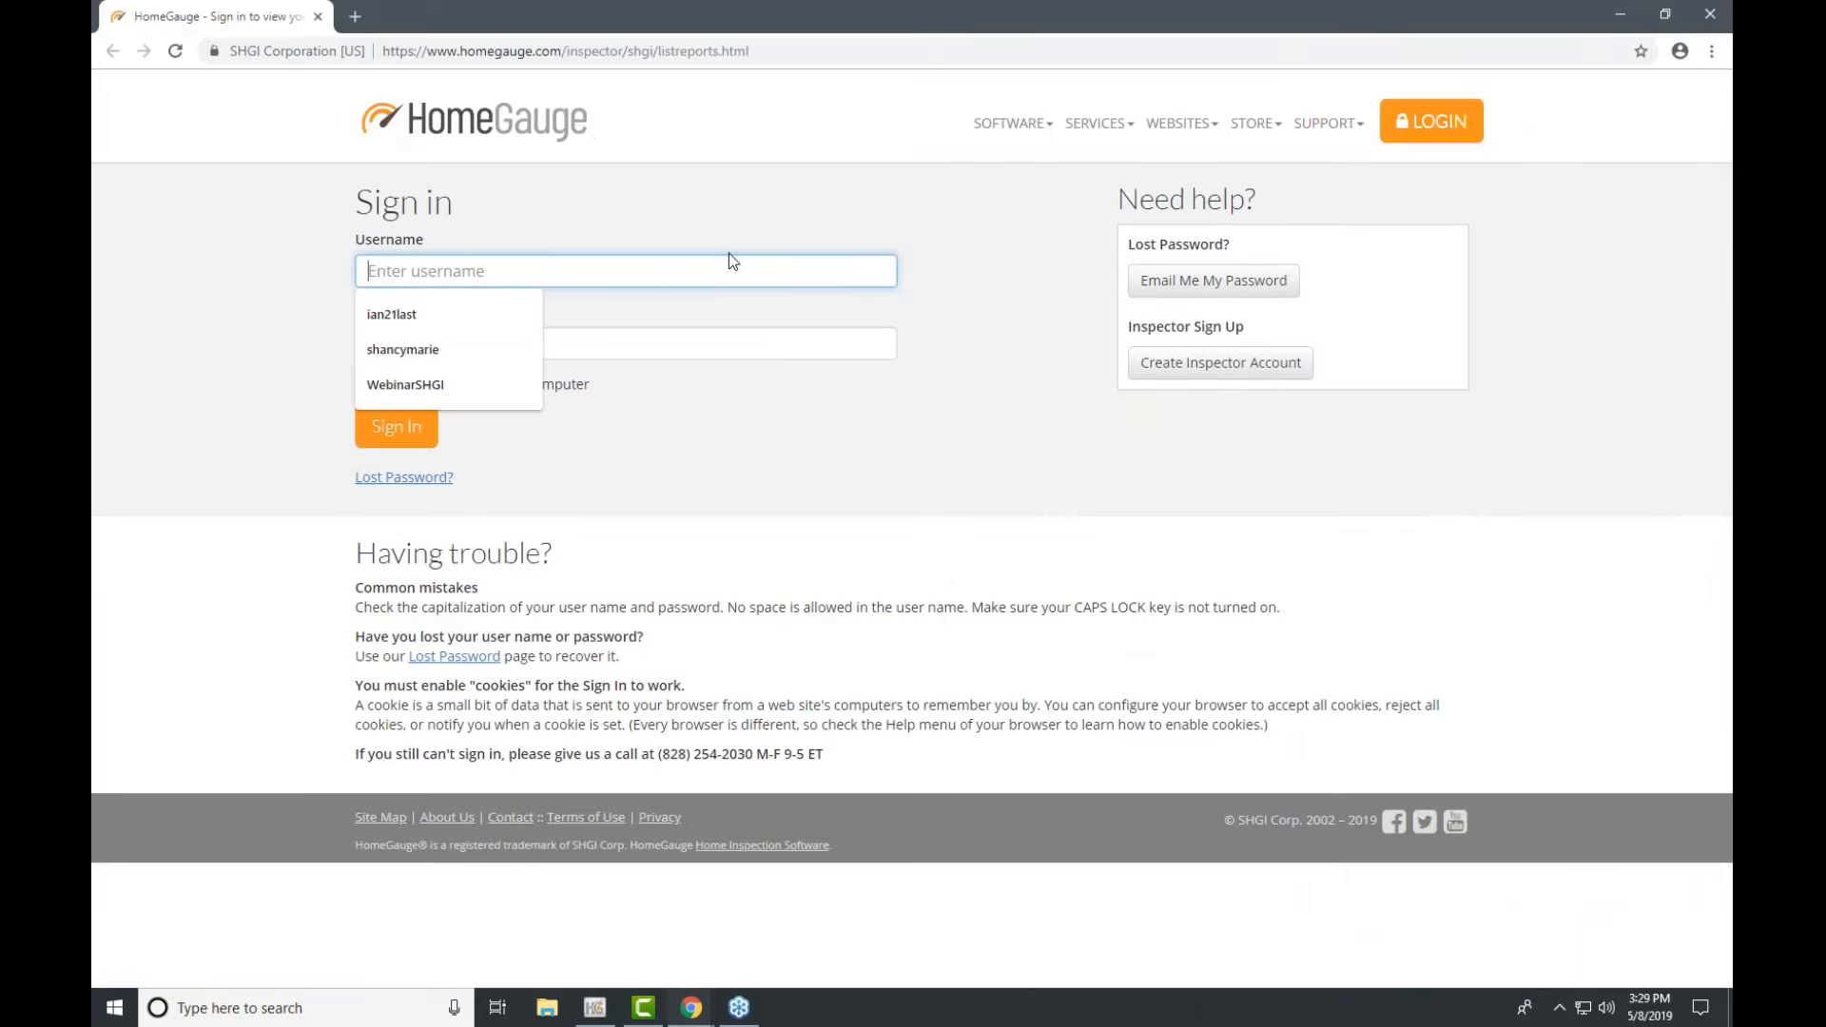
click(456, 385)
click(473, 351)
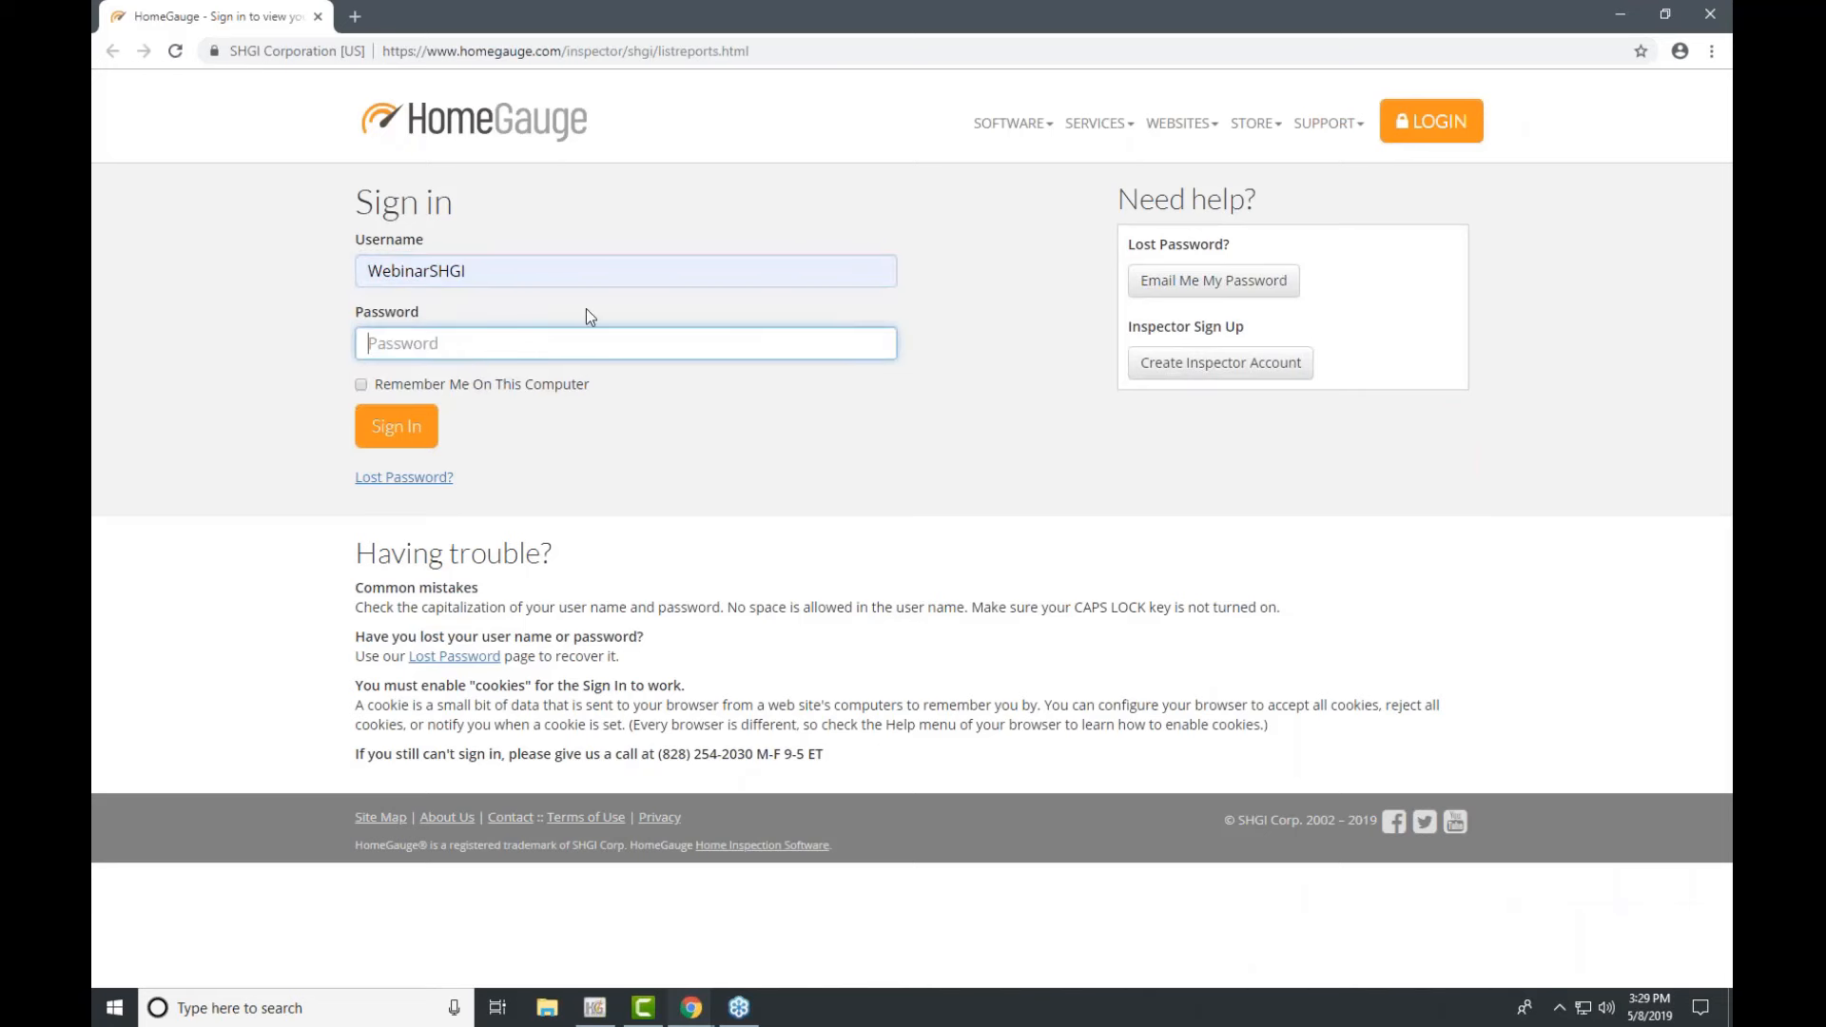
text(******)
click(432, 413)
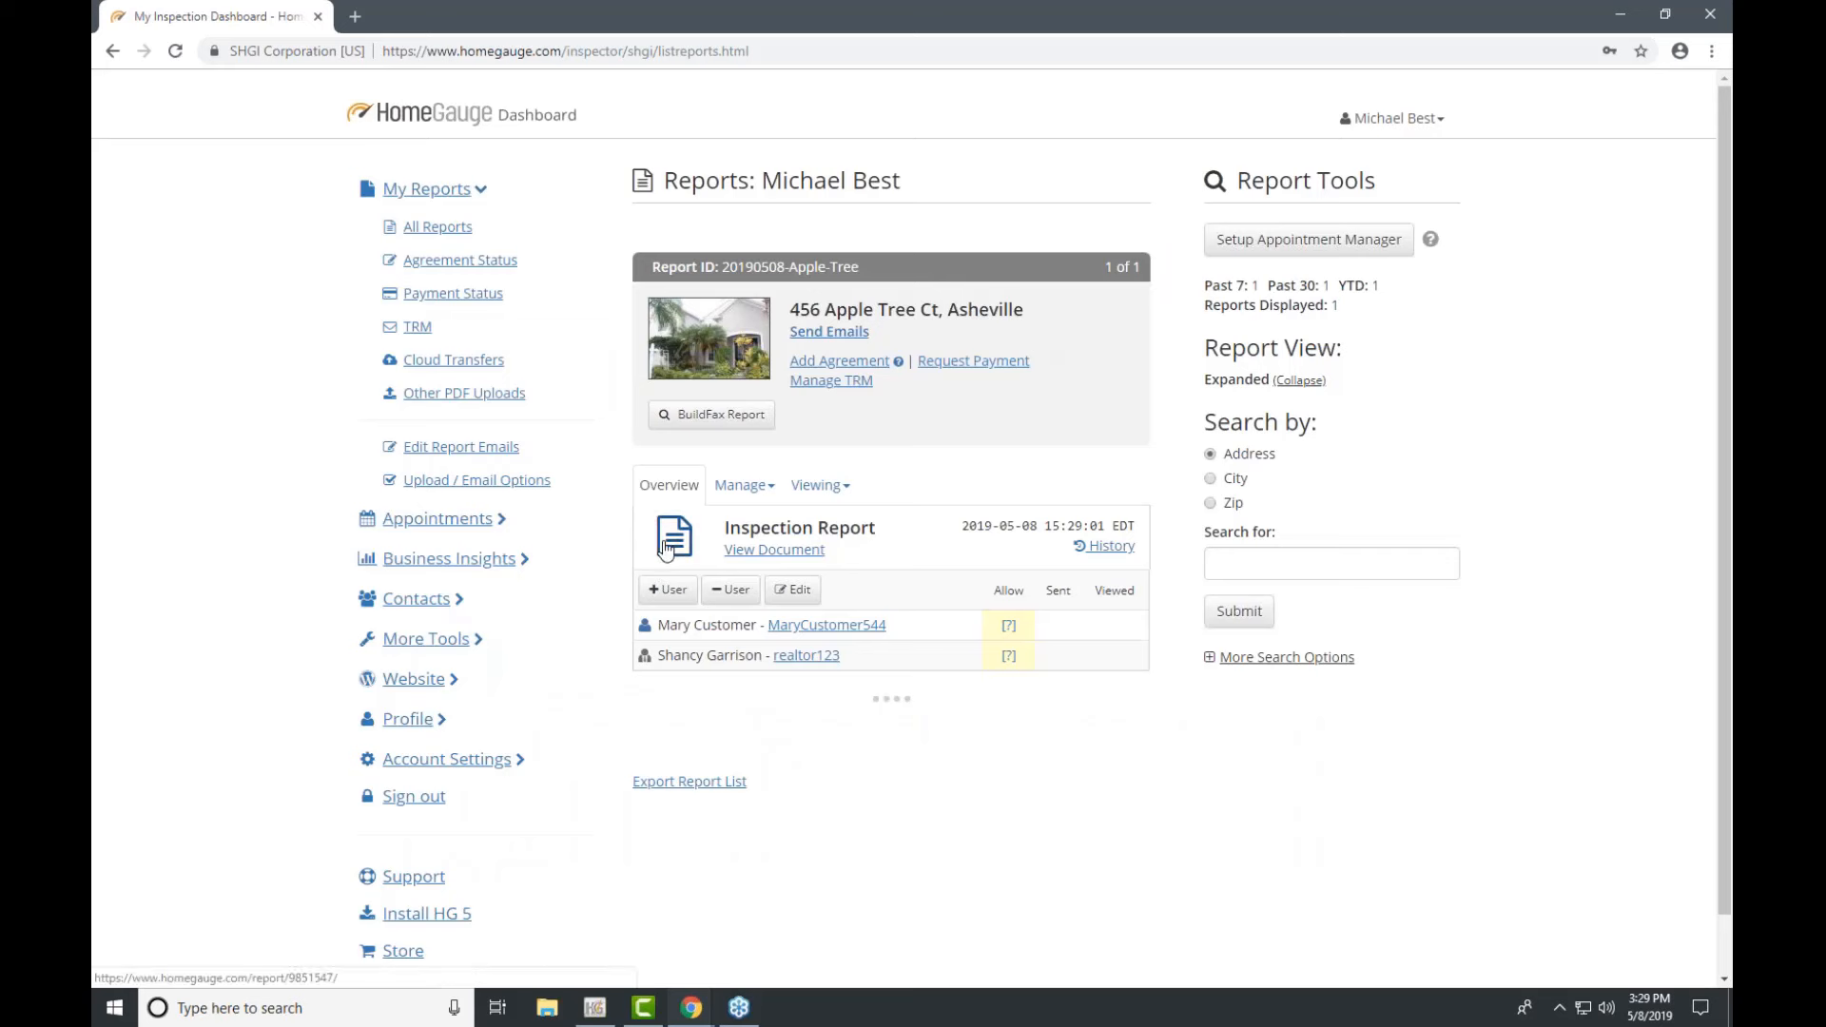
Step: Open the uploaded inspection report online and view the enlarged house photo on its cover
click(773, 555)
scroll(605, 513, down, 2)
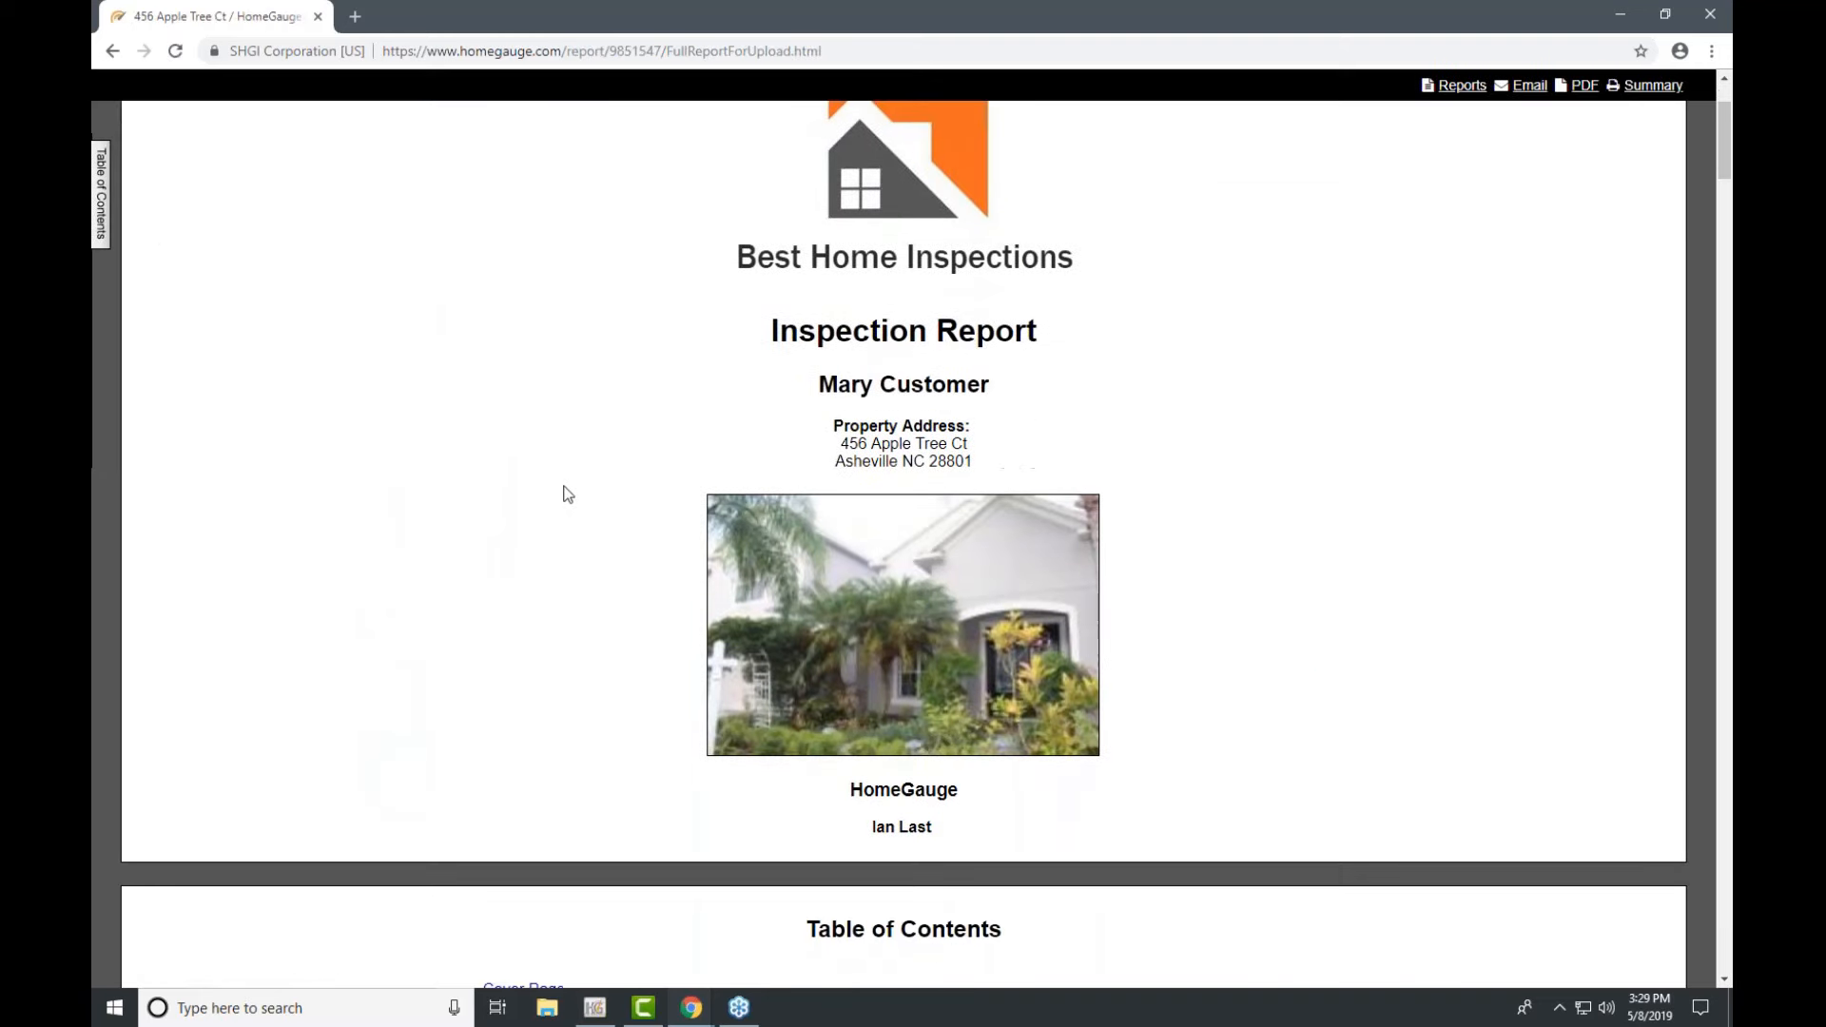
scroll(567, 493, down, 1)
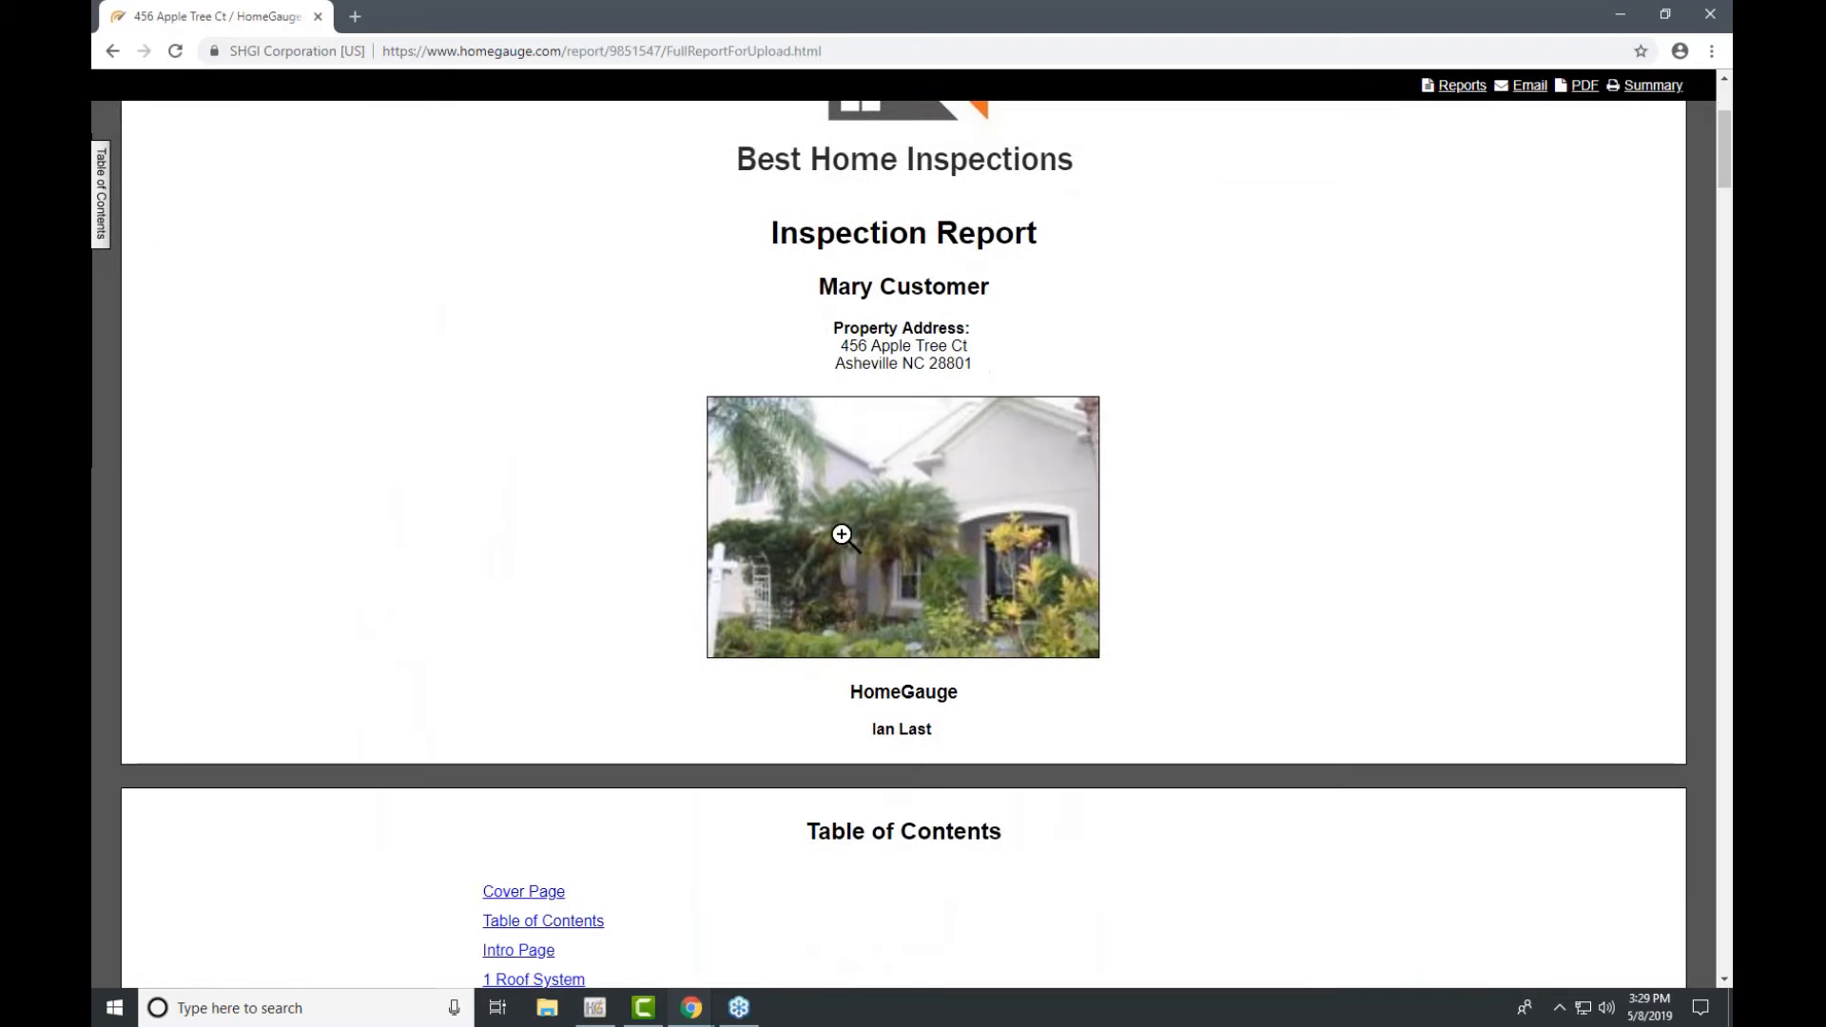
click(899, 517)
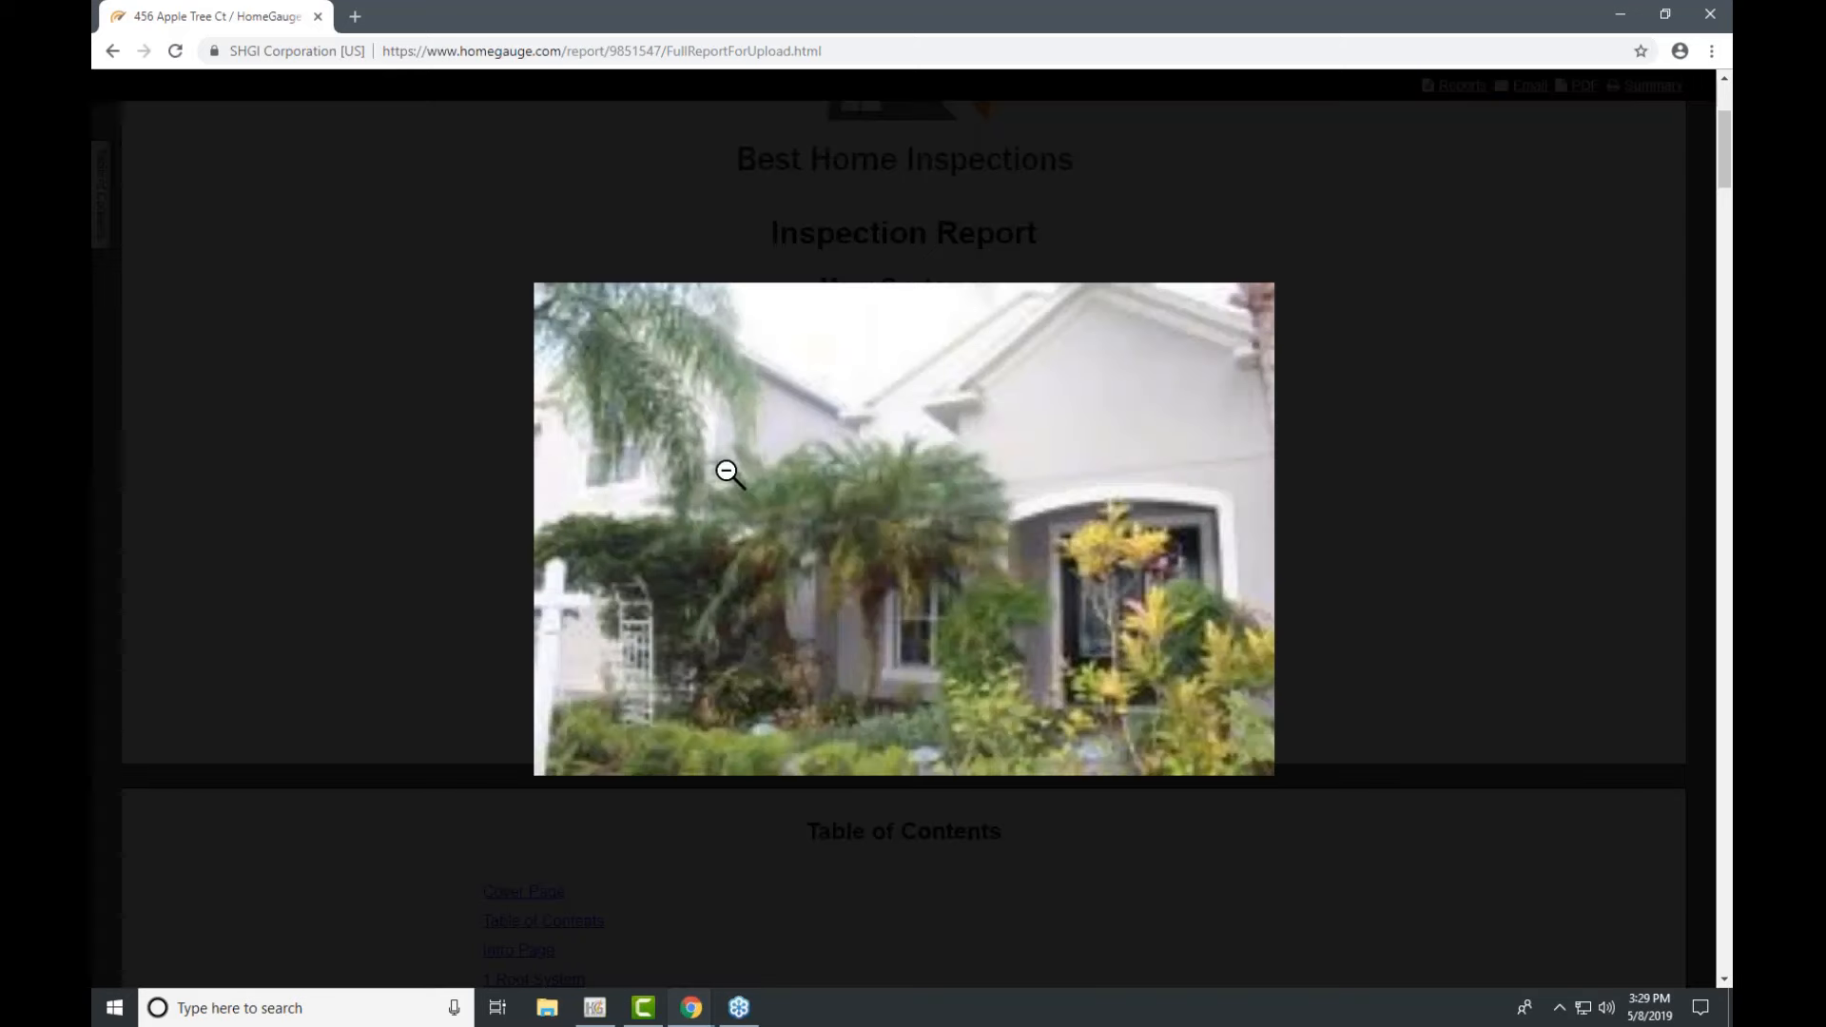
click(897, 549)
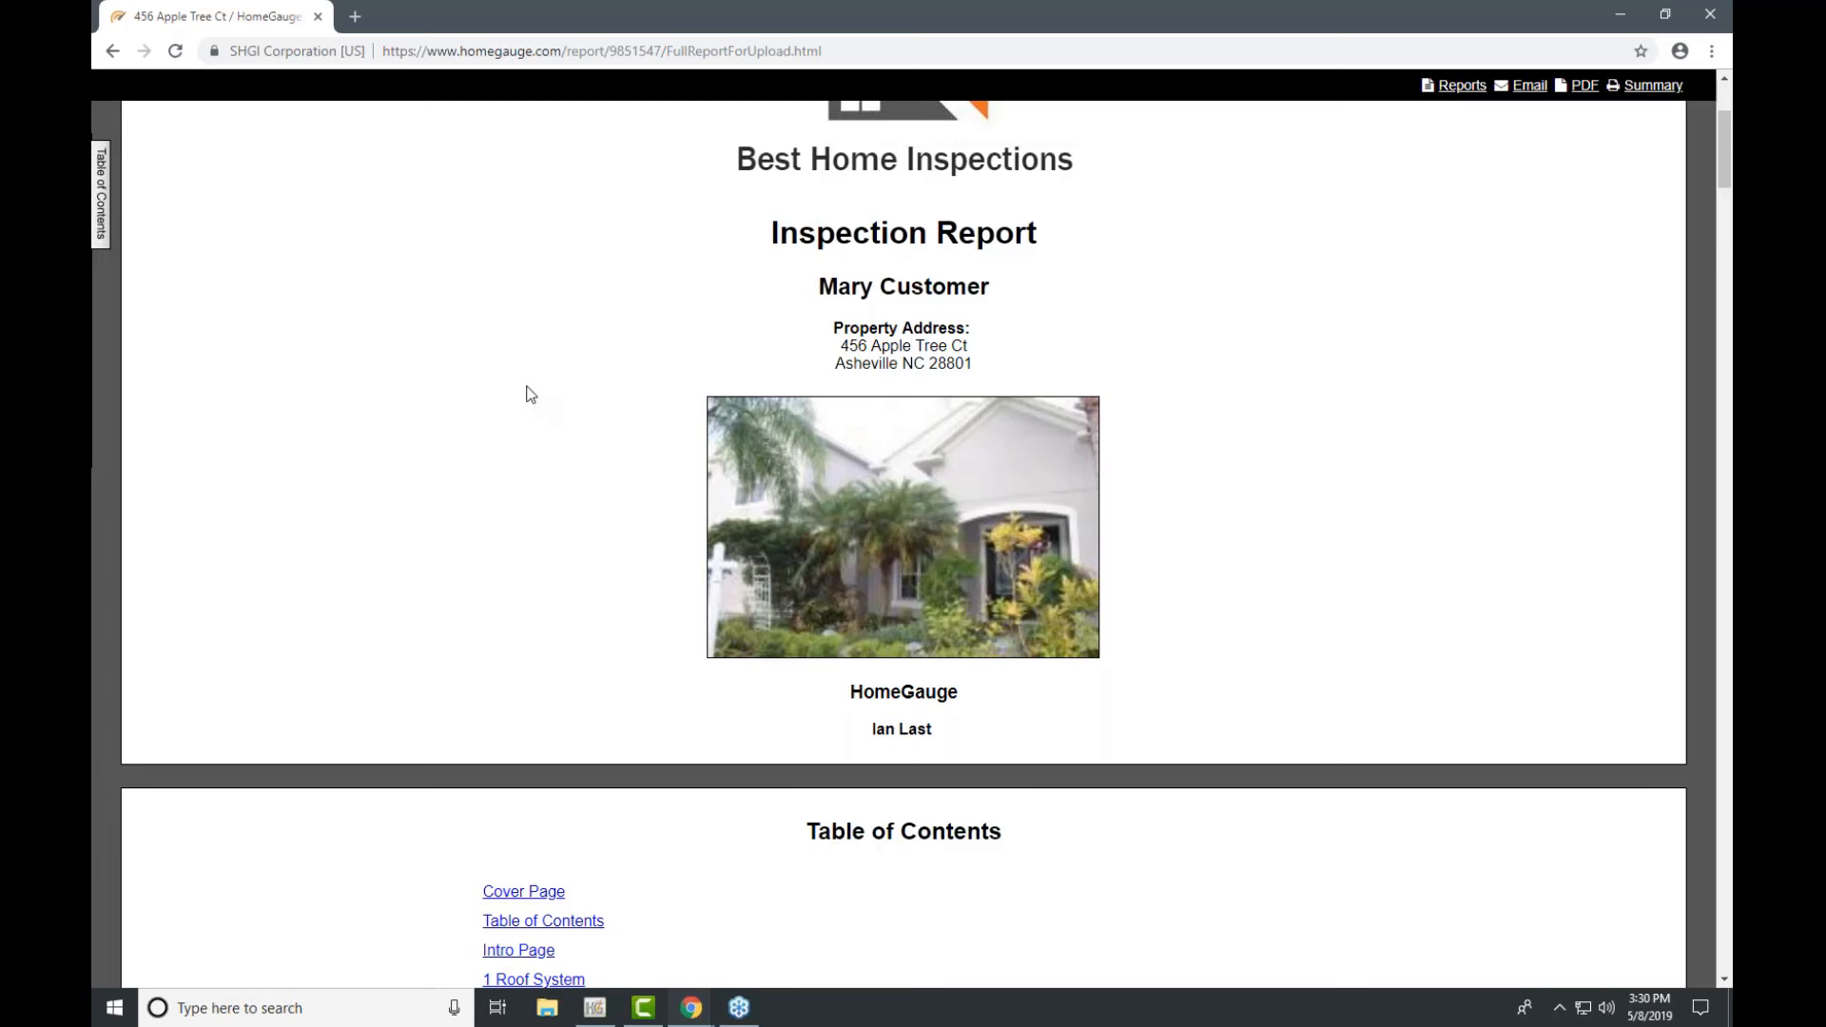
Step: Browse the report's sections via the Table of Contents panel, then return to the top
scroll(533, 701, down, 5)
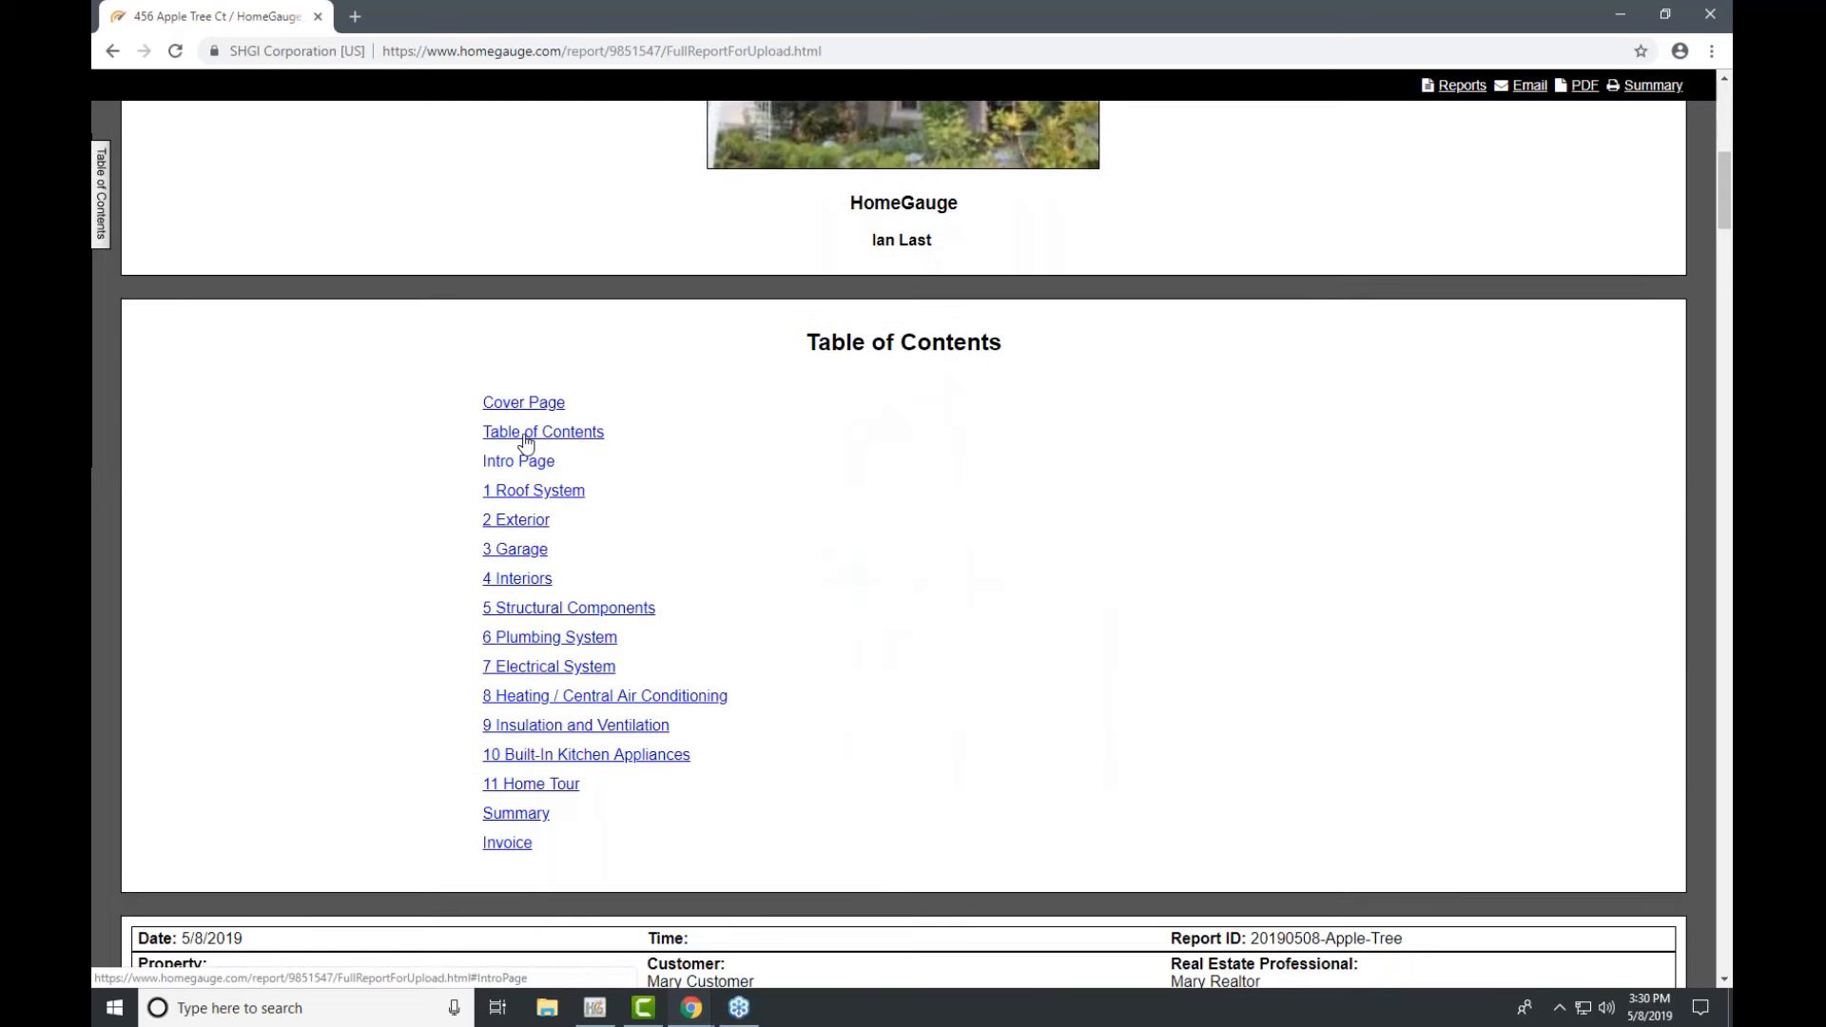
click(101, 179)
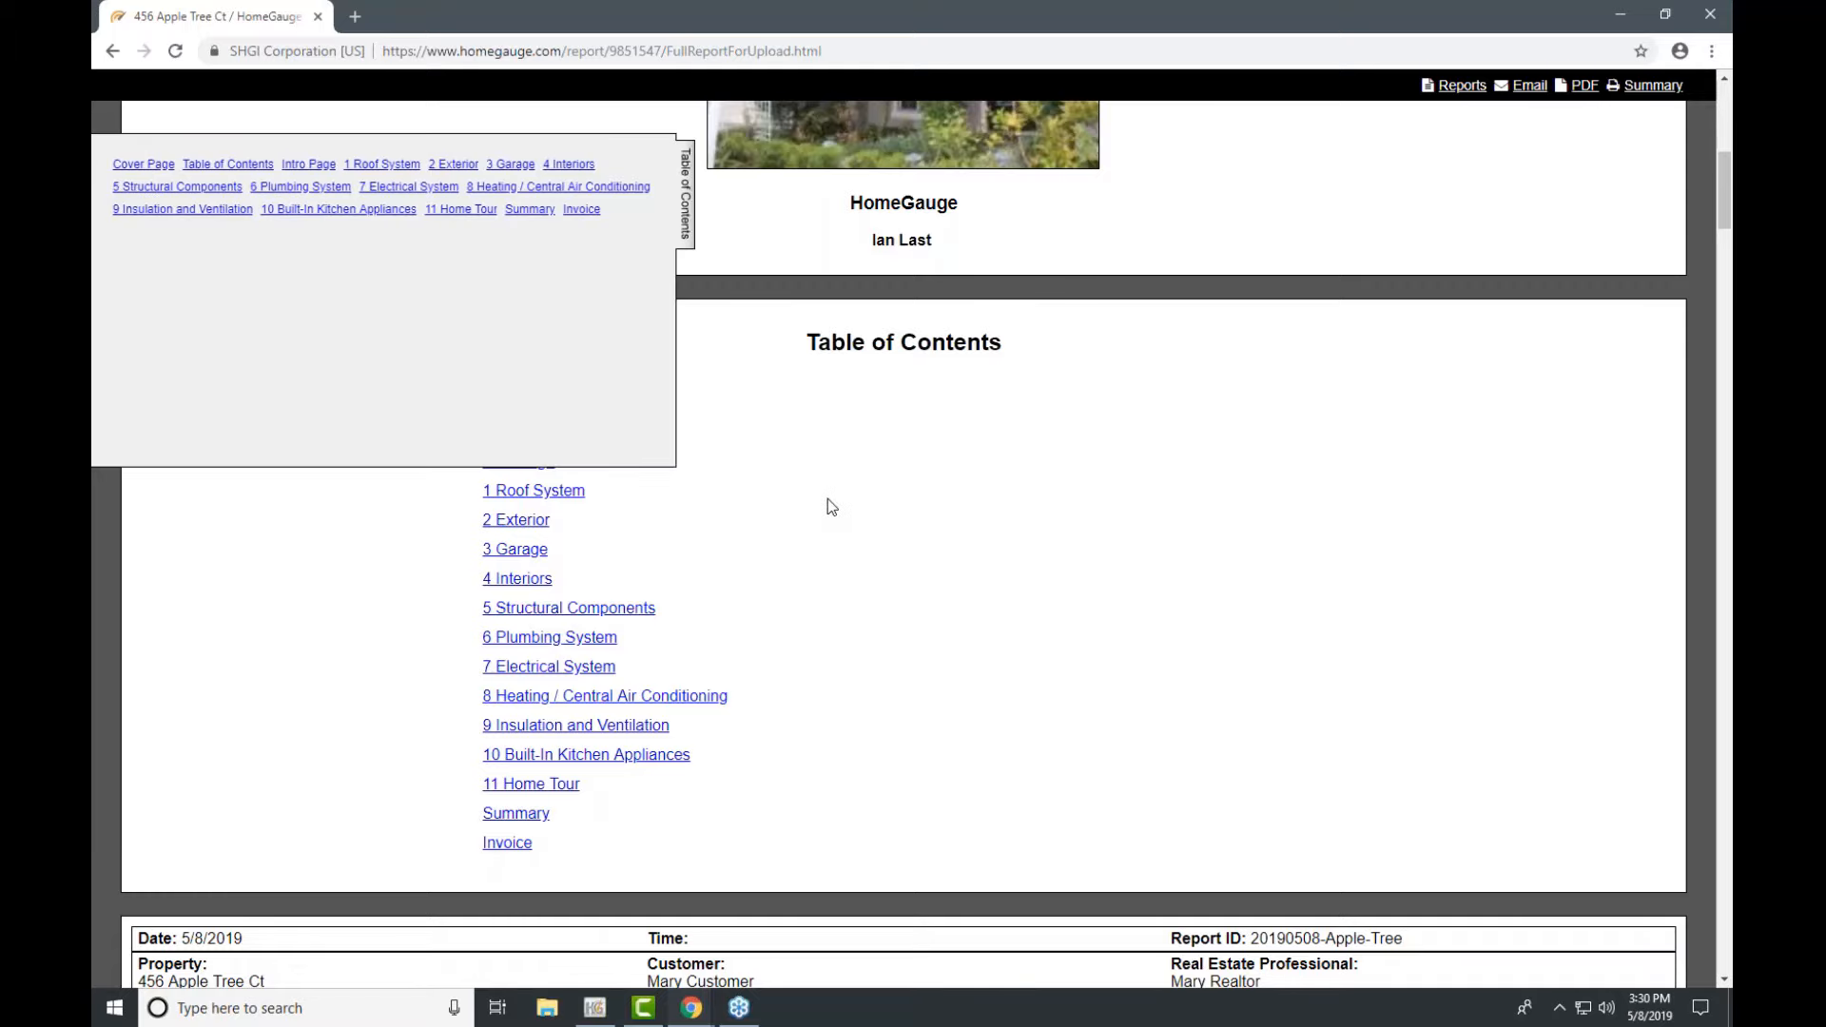
scroll(829, 500, down, 15)
scroll(829, 500, down, 2)
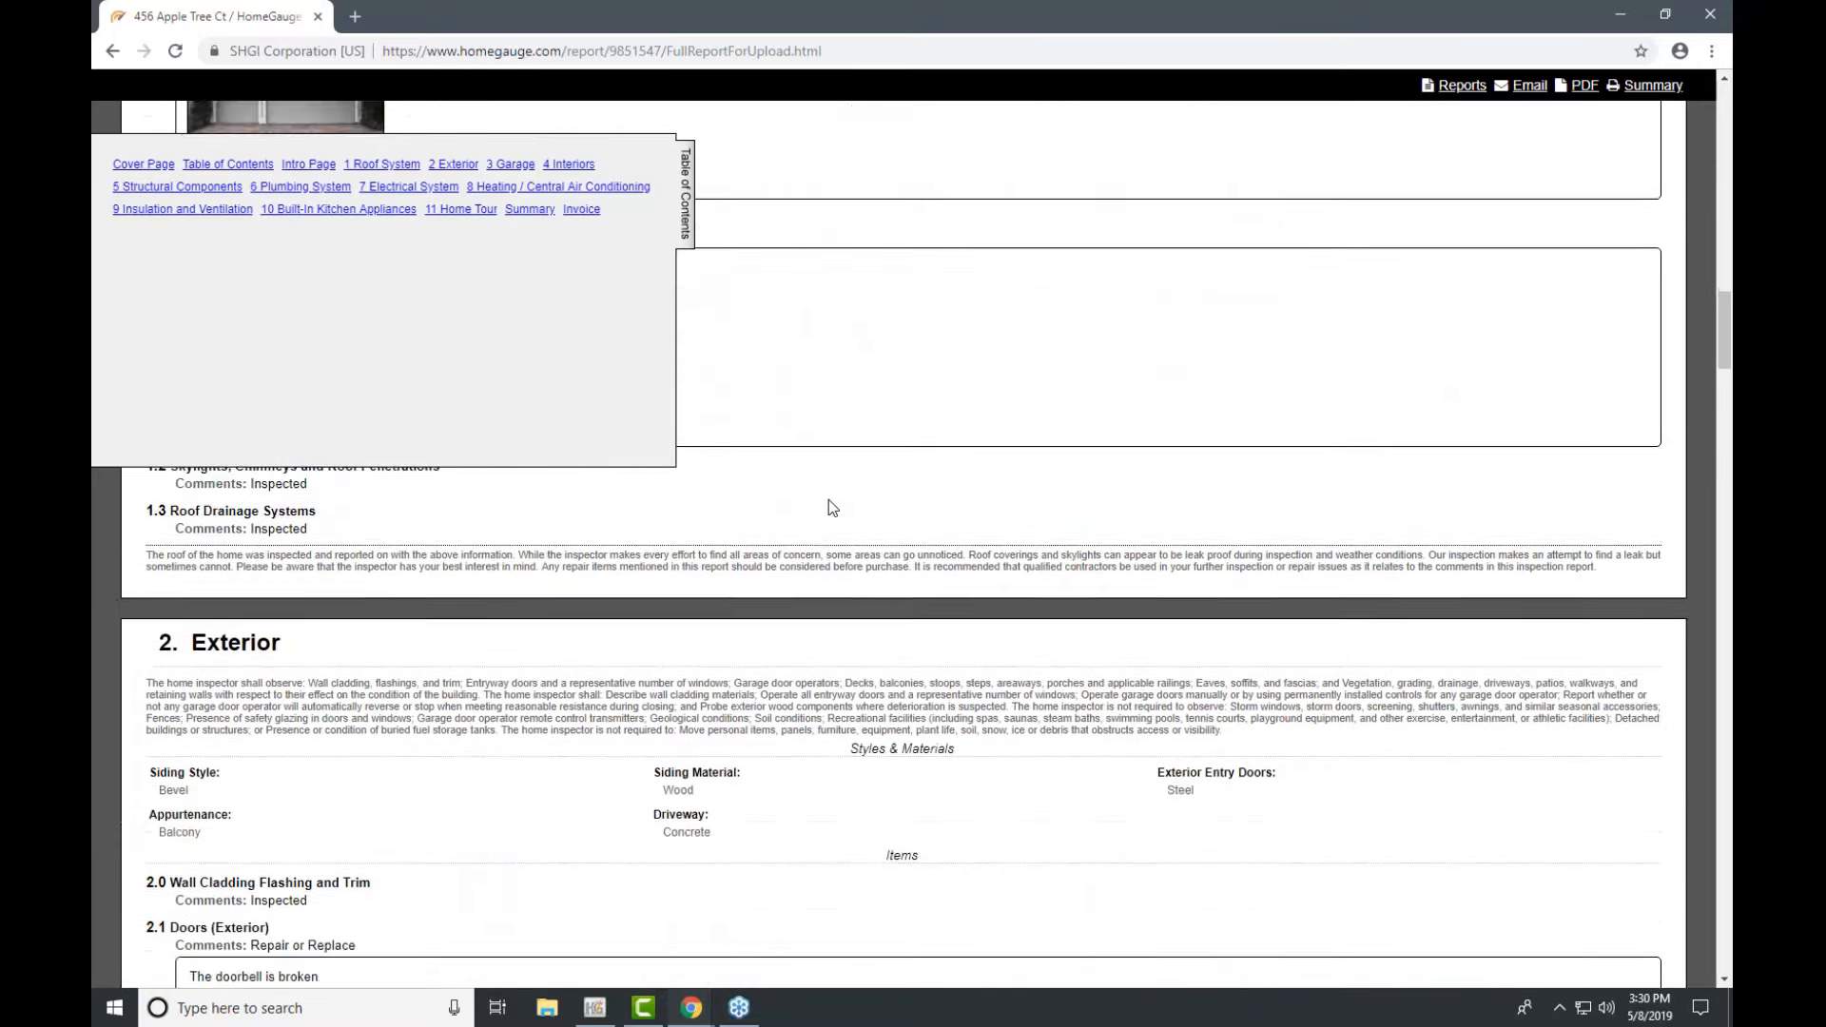
scroll(830, 499, up, 1)
click(682, 200)
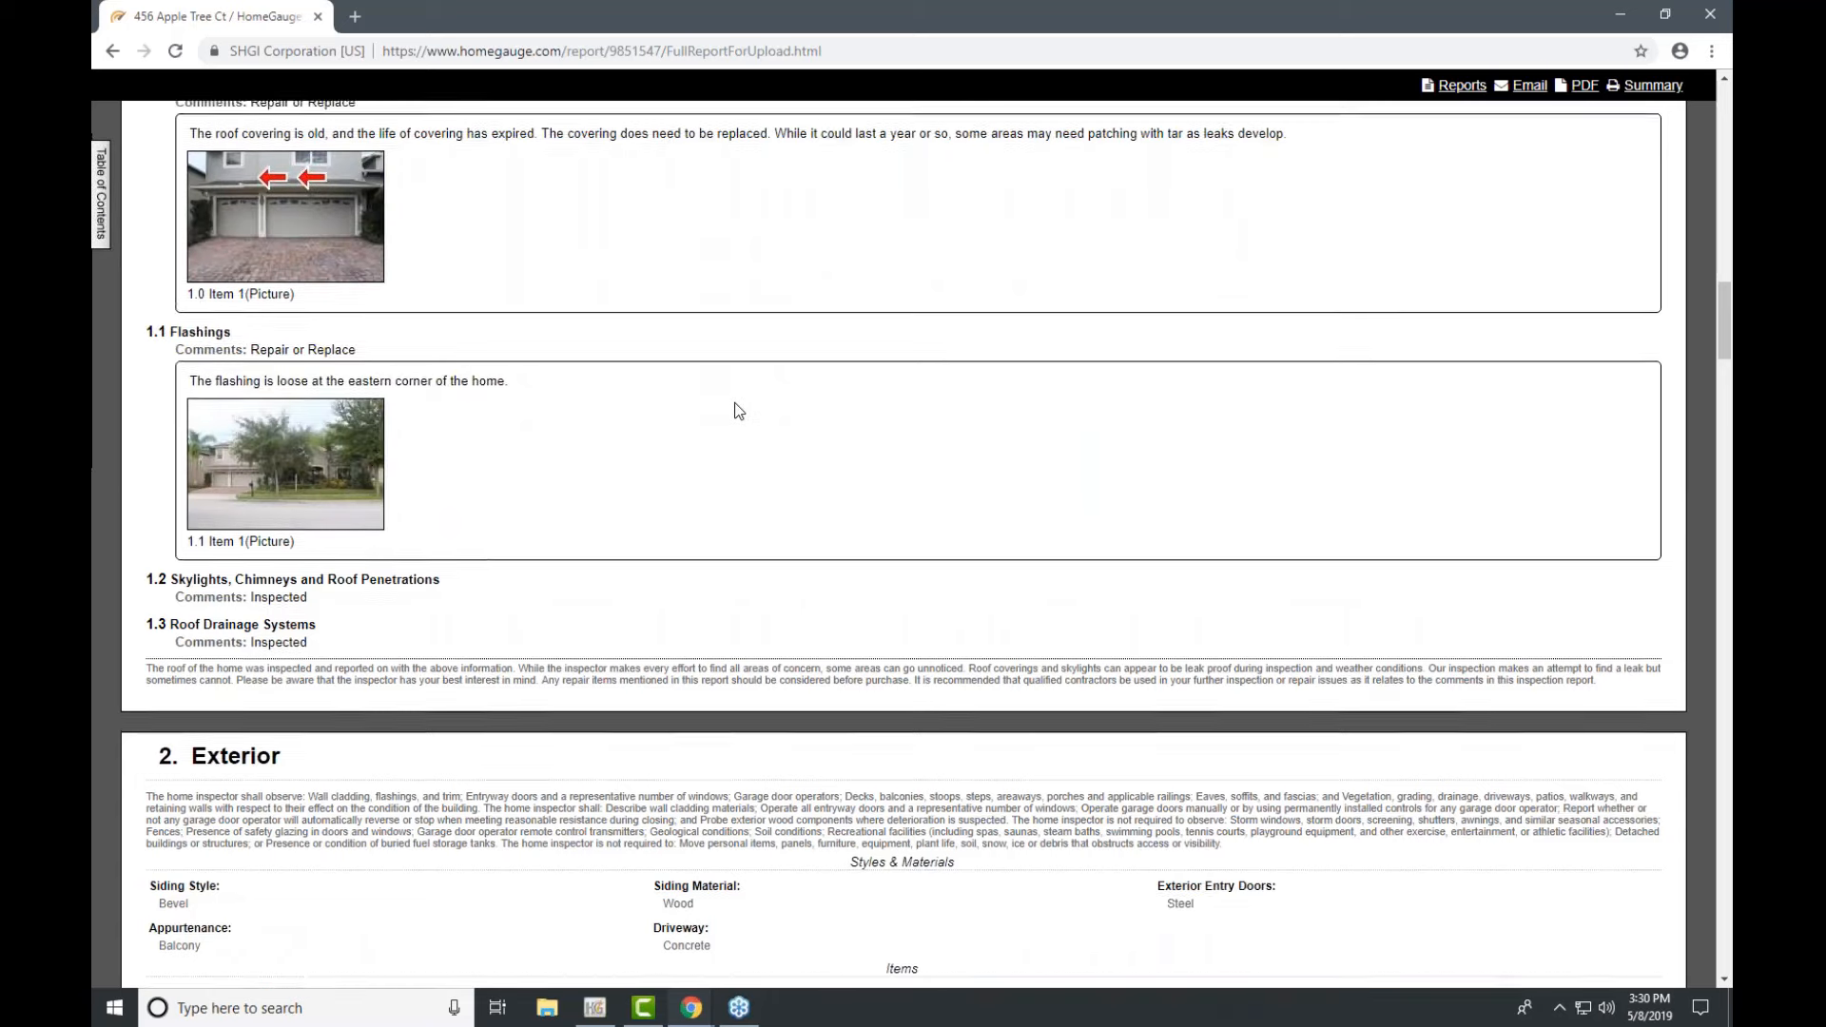
scroll(734, 404, up, 15)
scroll(734, 403, up, 4)
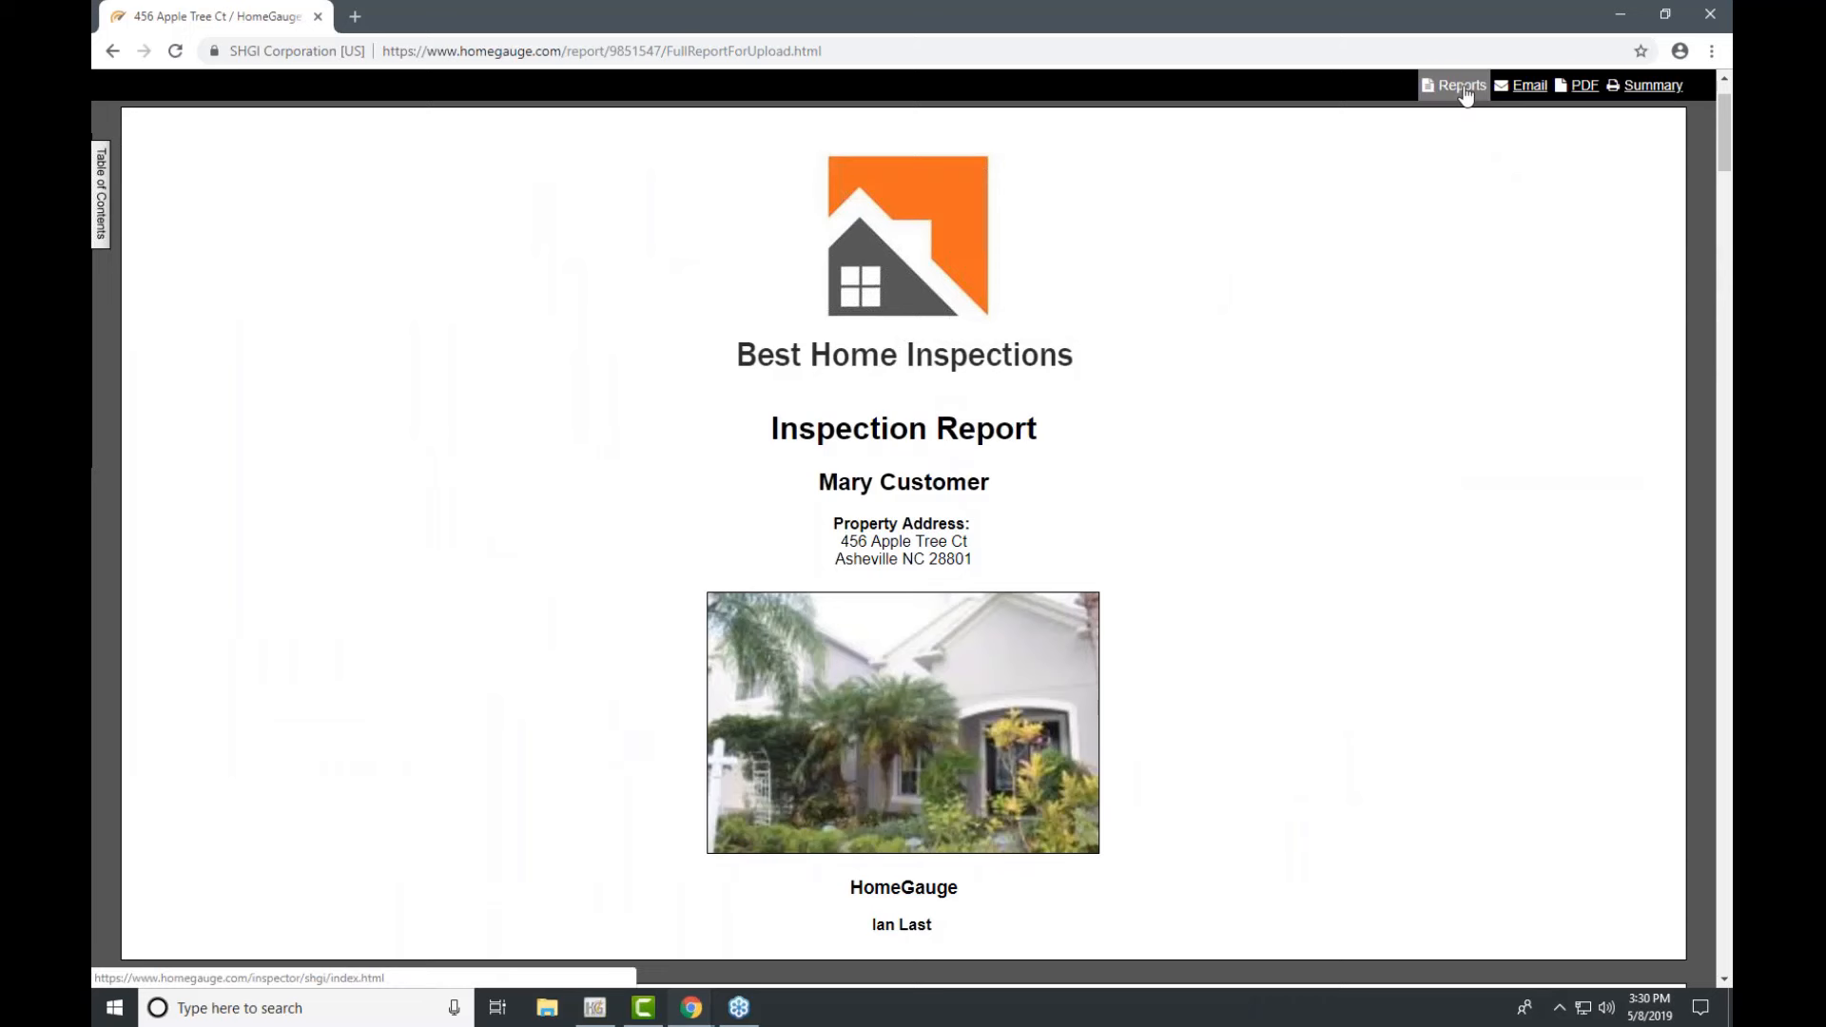
click(1464, 86)
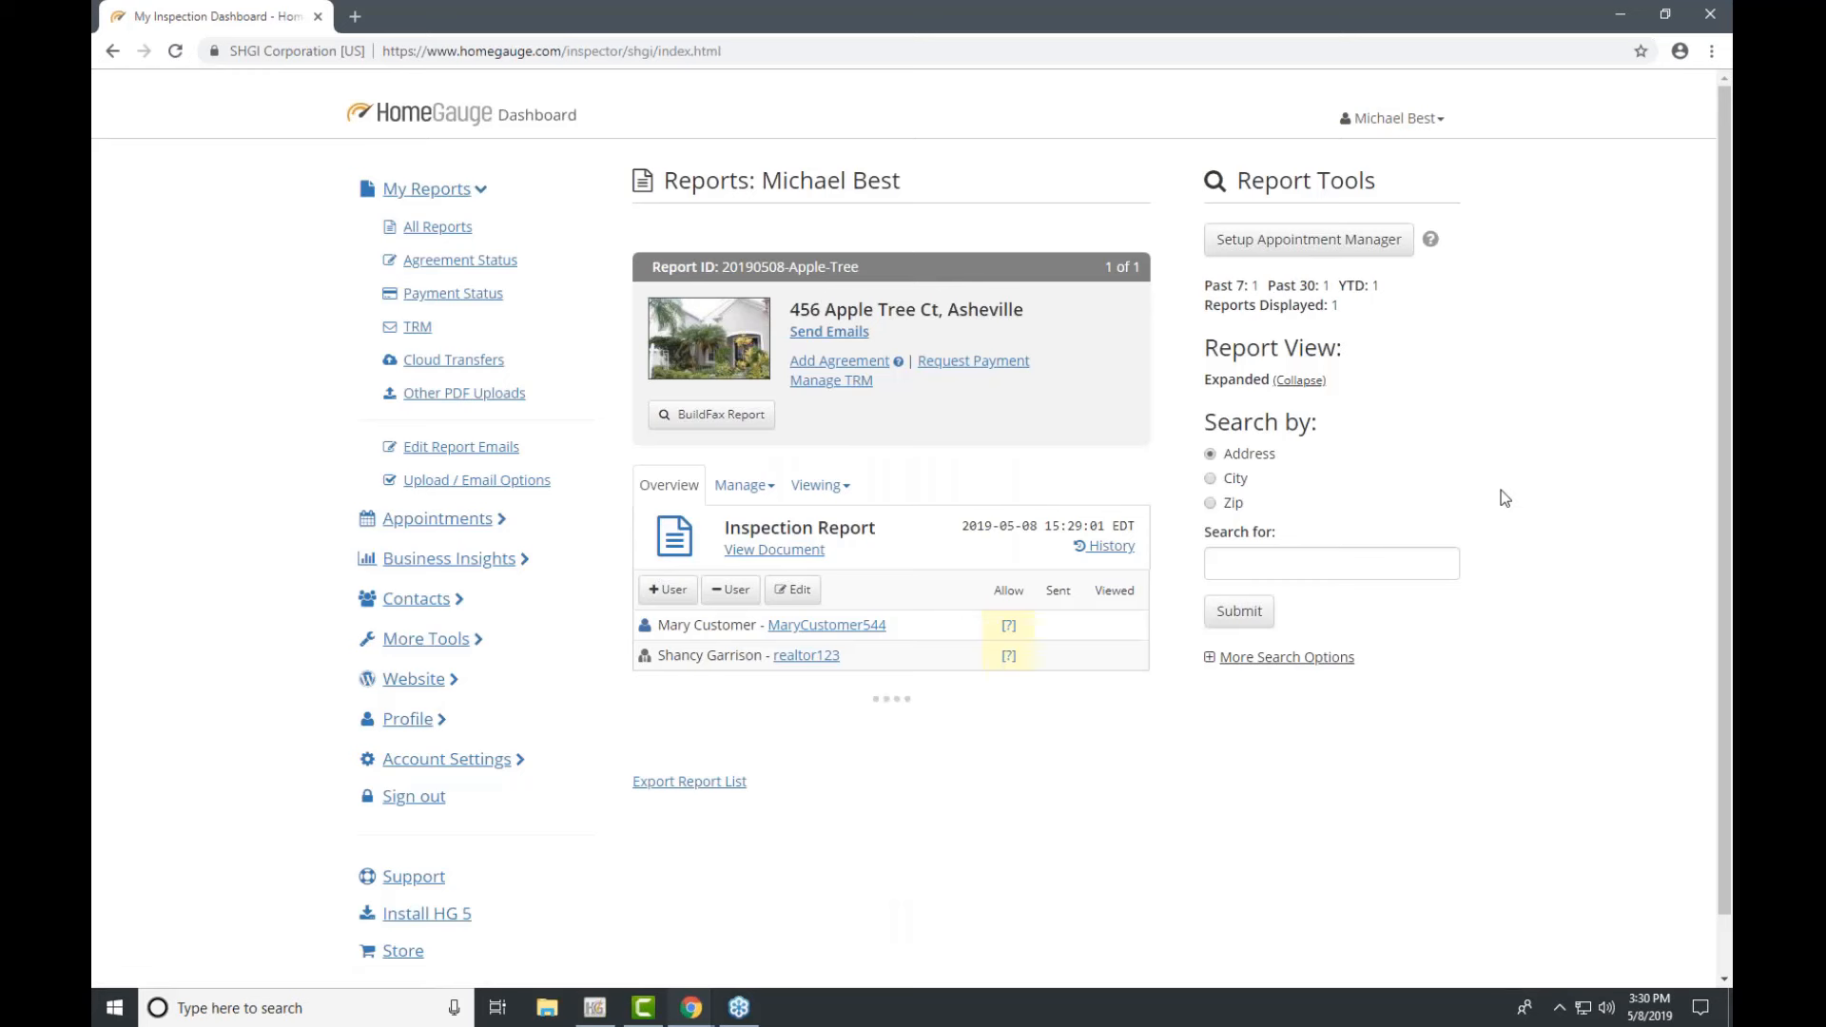
click(1714, 258)
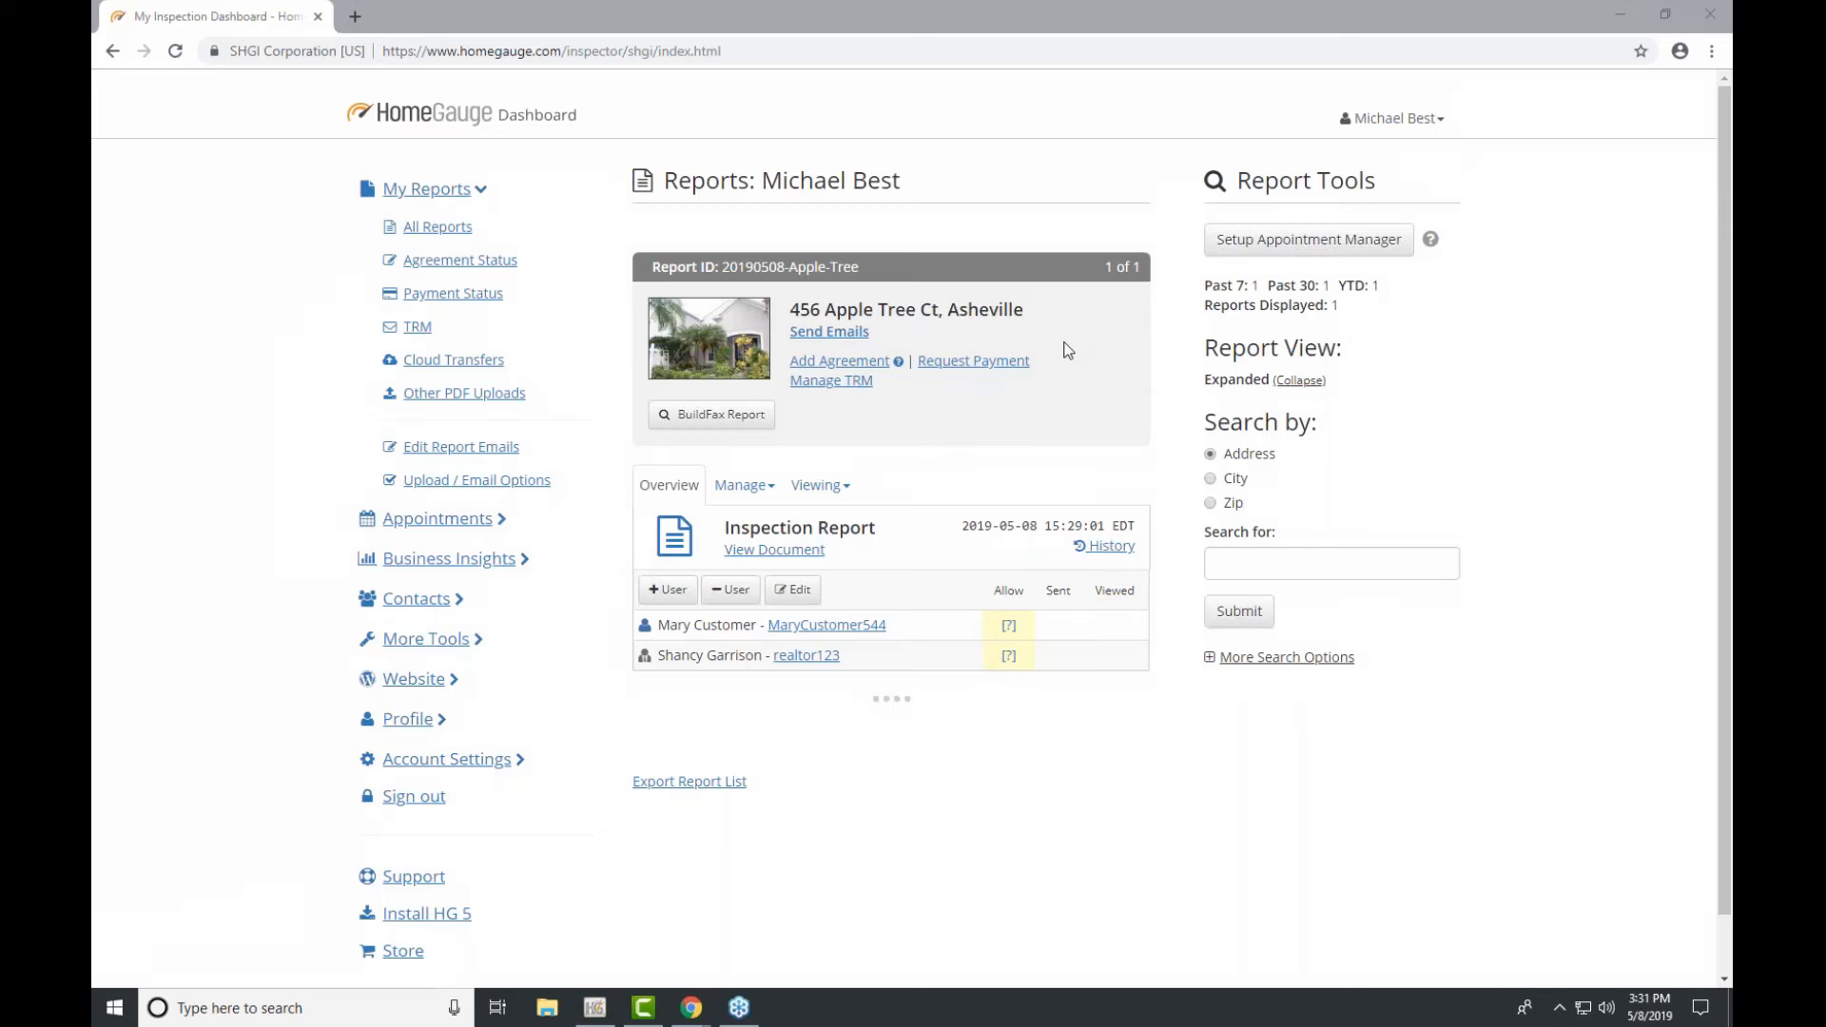
click(832, 332)
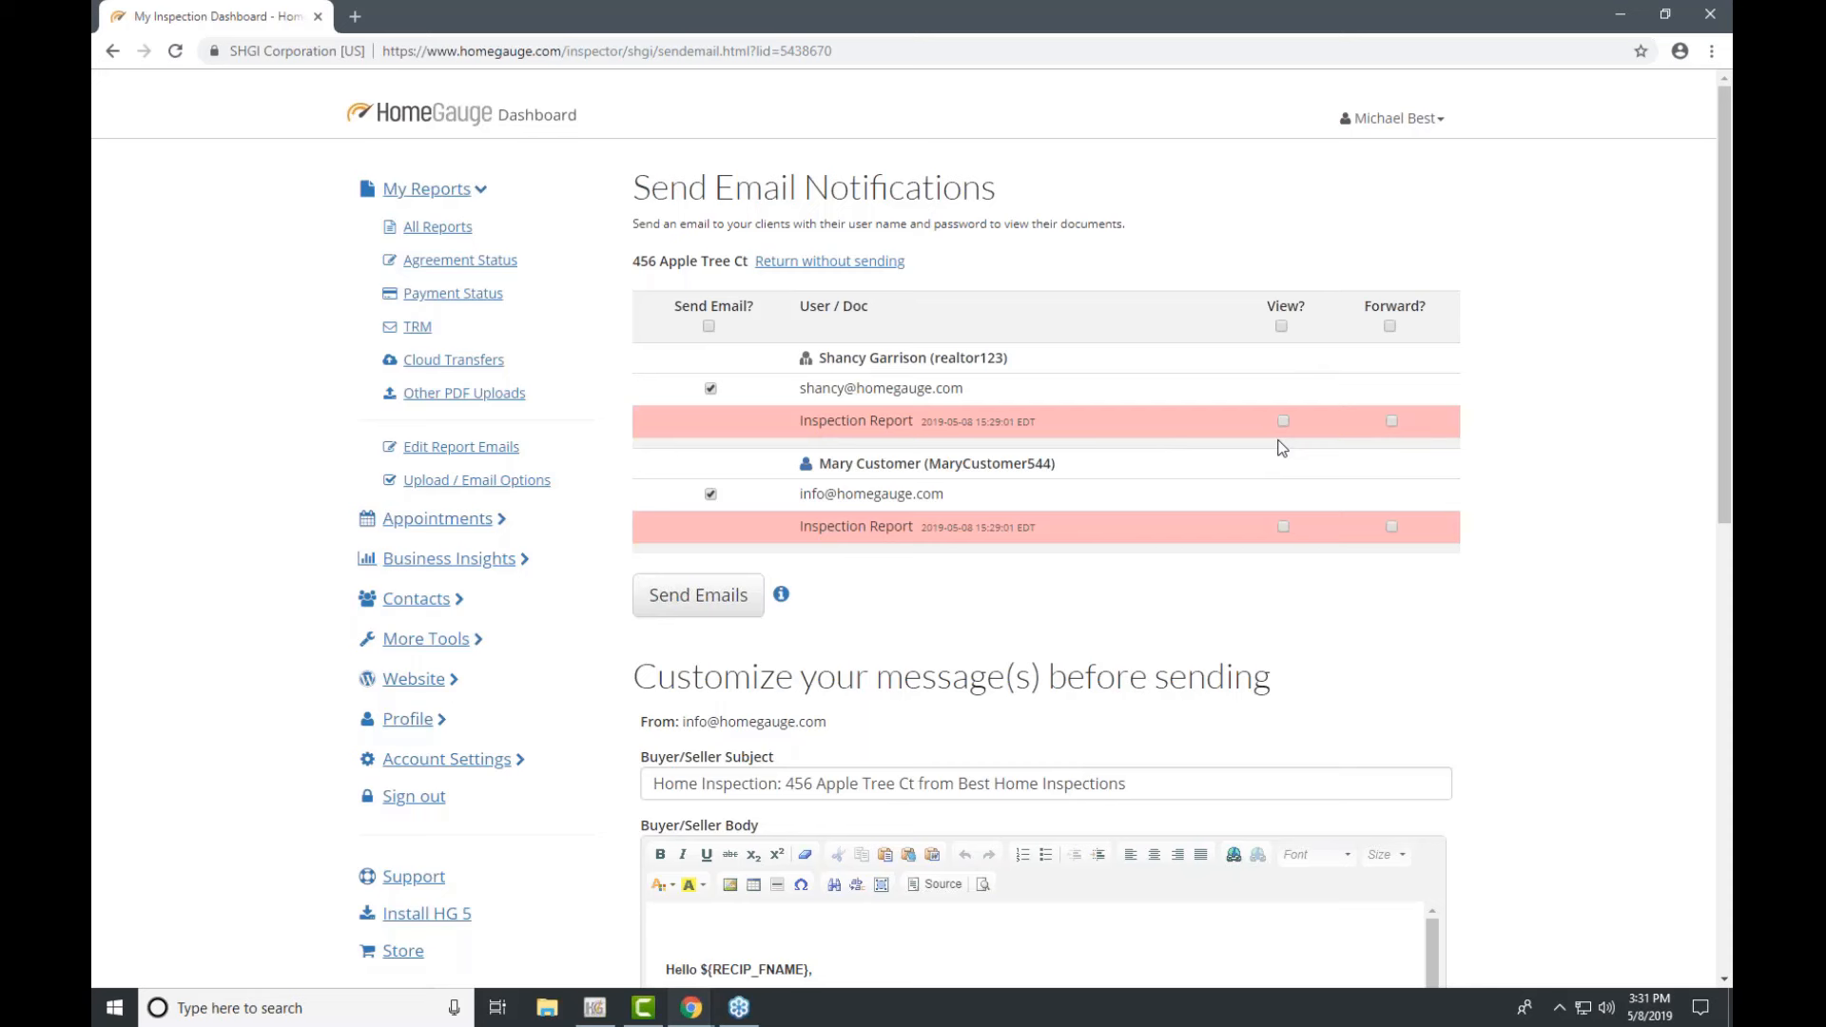
Step: Allow both the realtor and the customer to view and forward the Inspection Report
click(1281, 326)
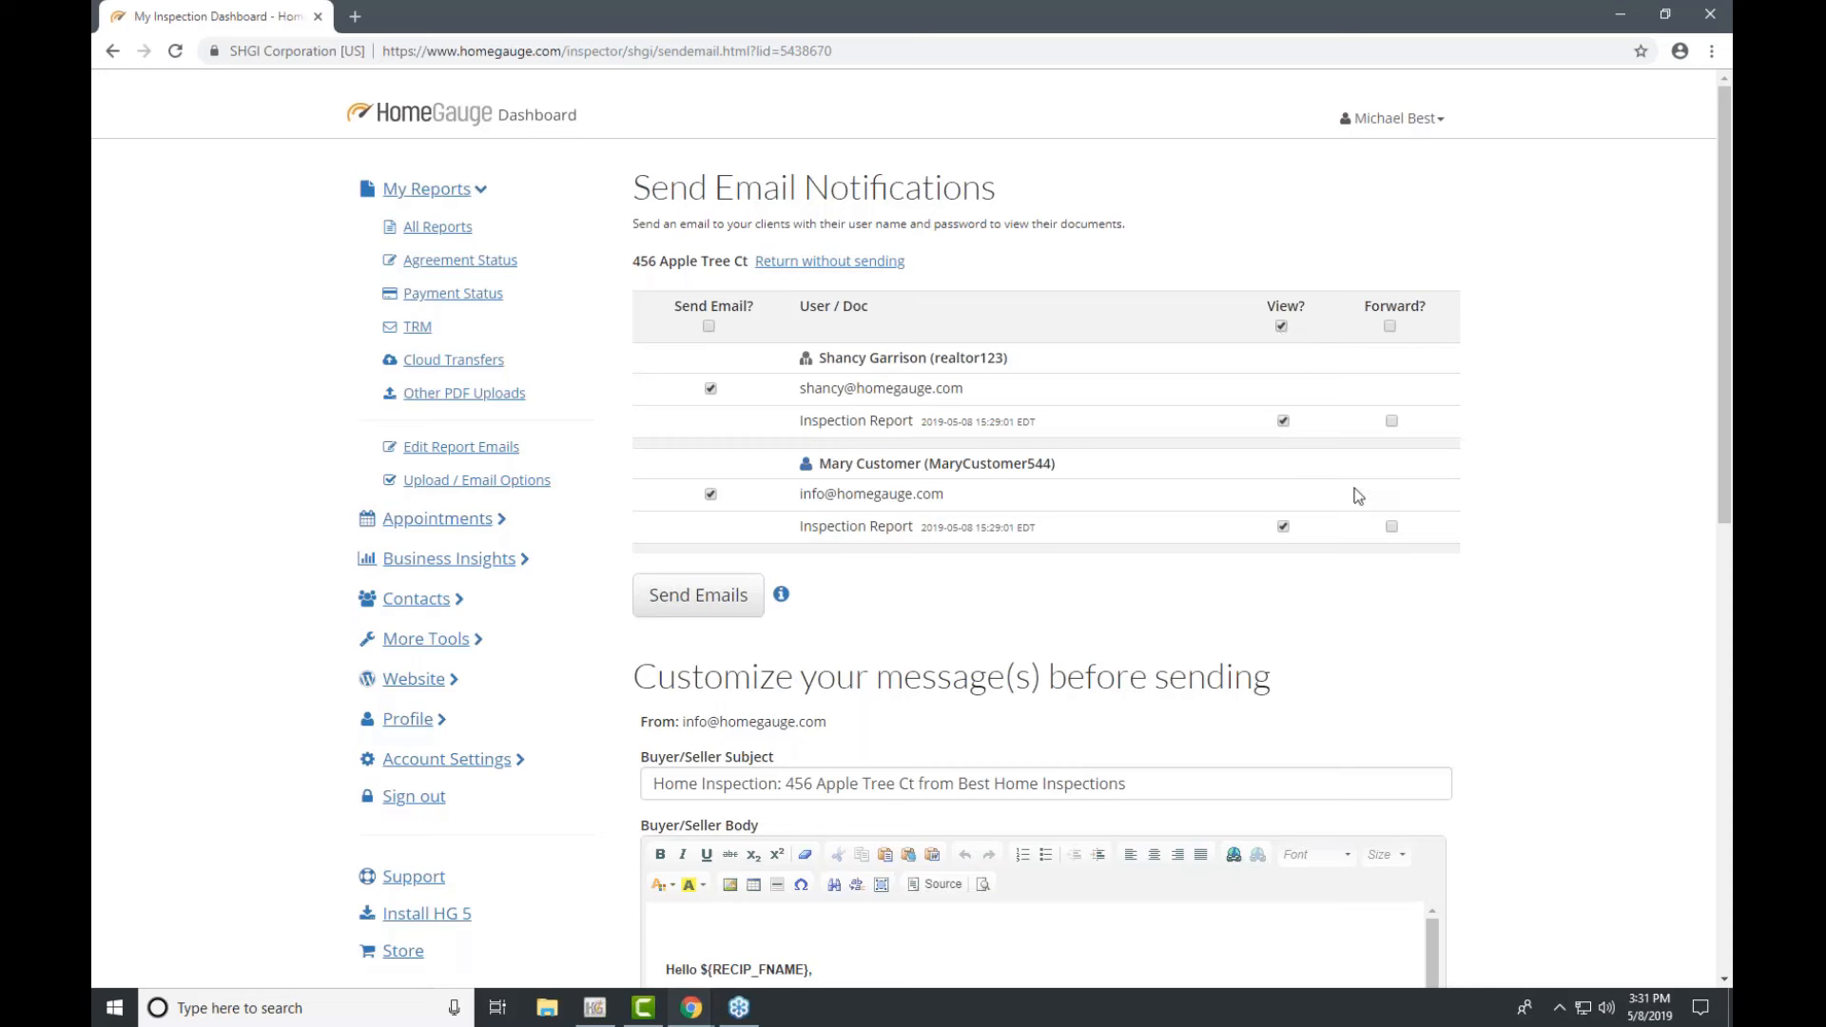
click(1390, 327)
scroll(1415, 485, down, 2)
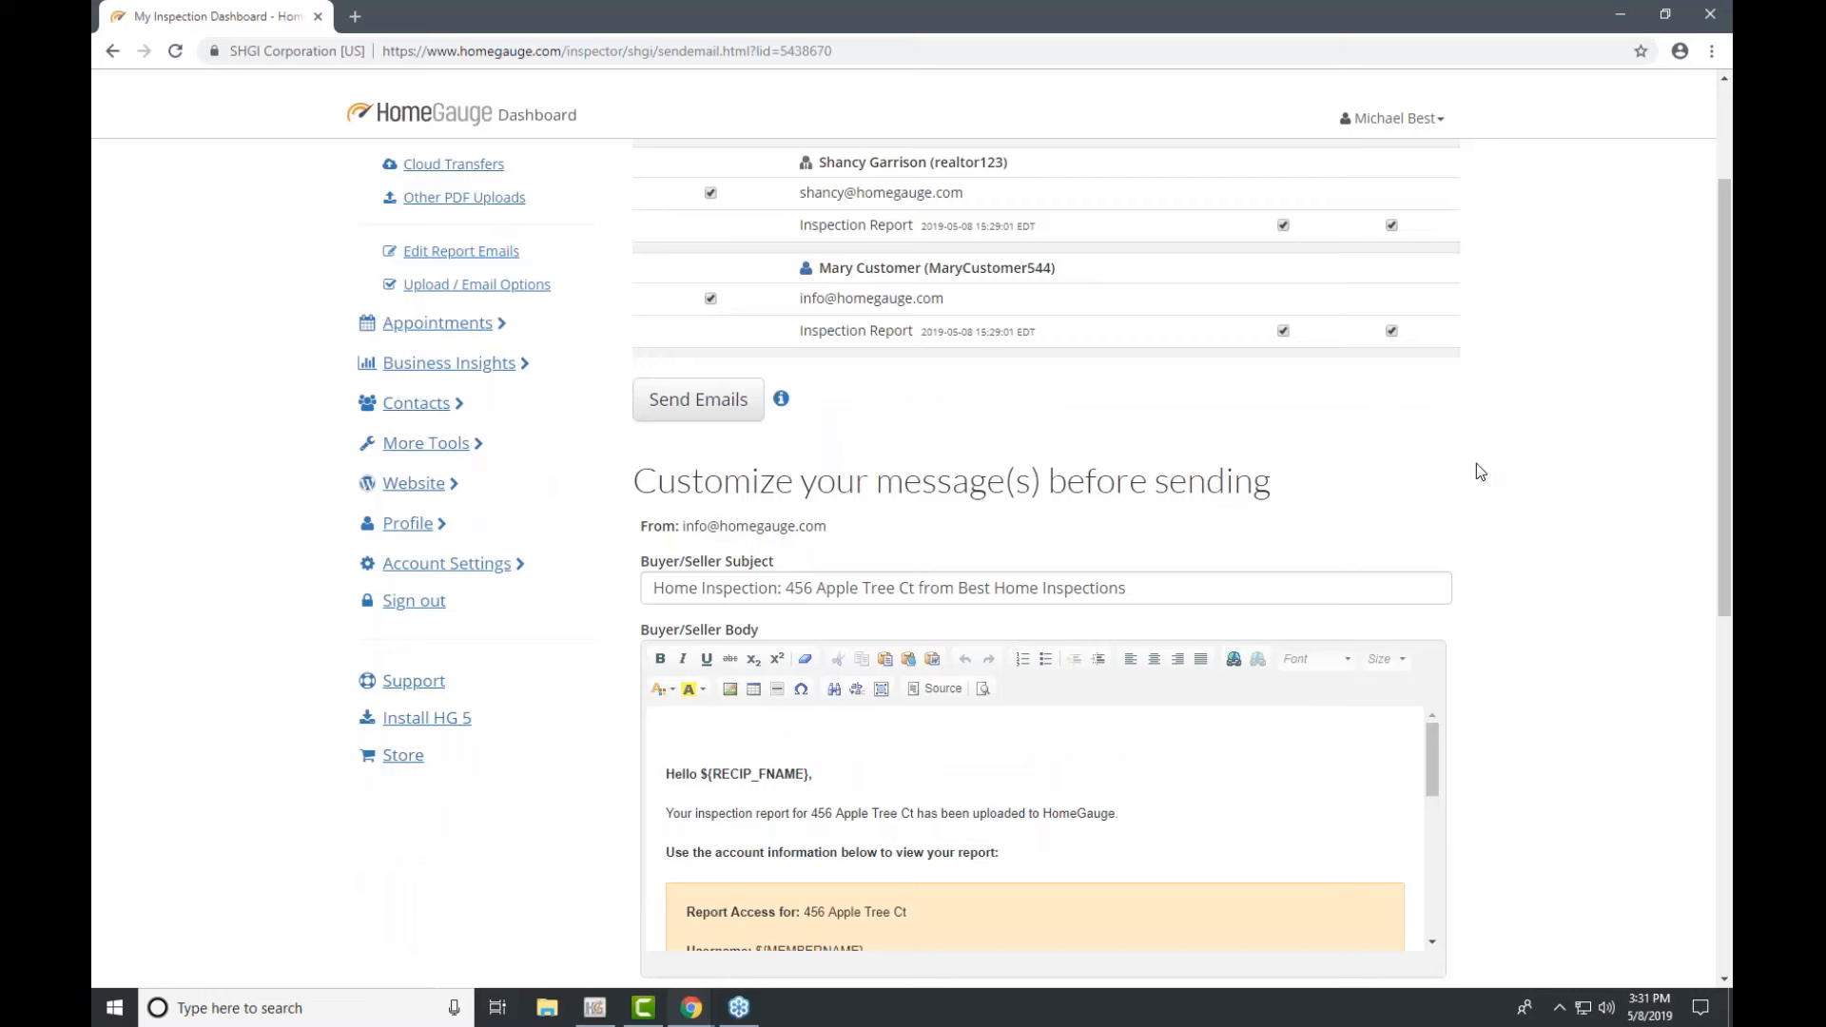
scroll(1476, 464, down, 3)
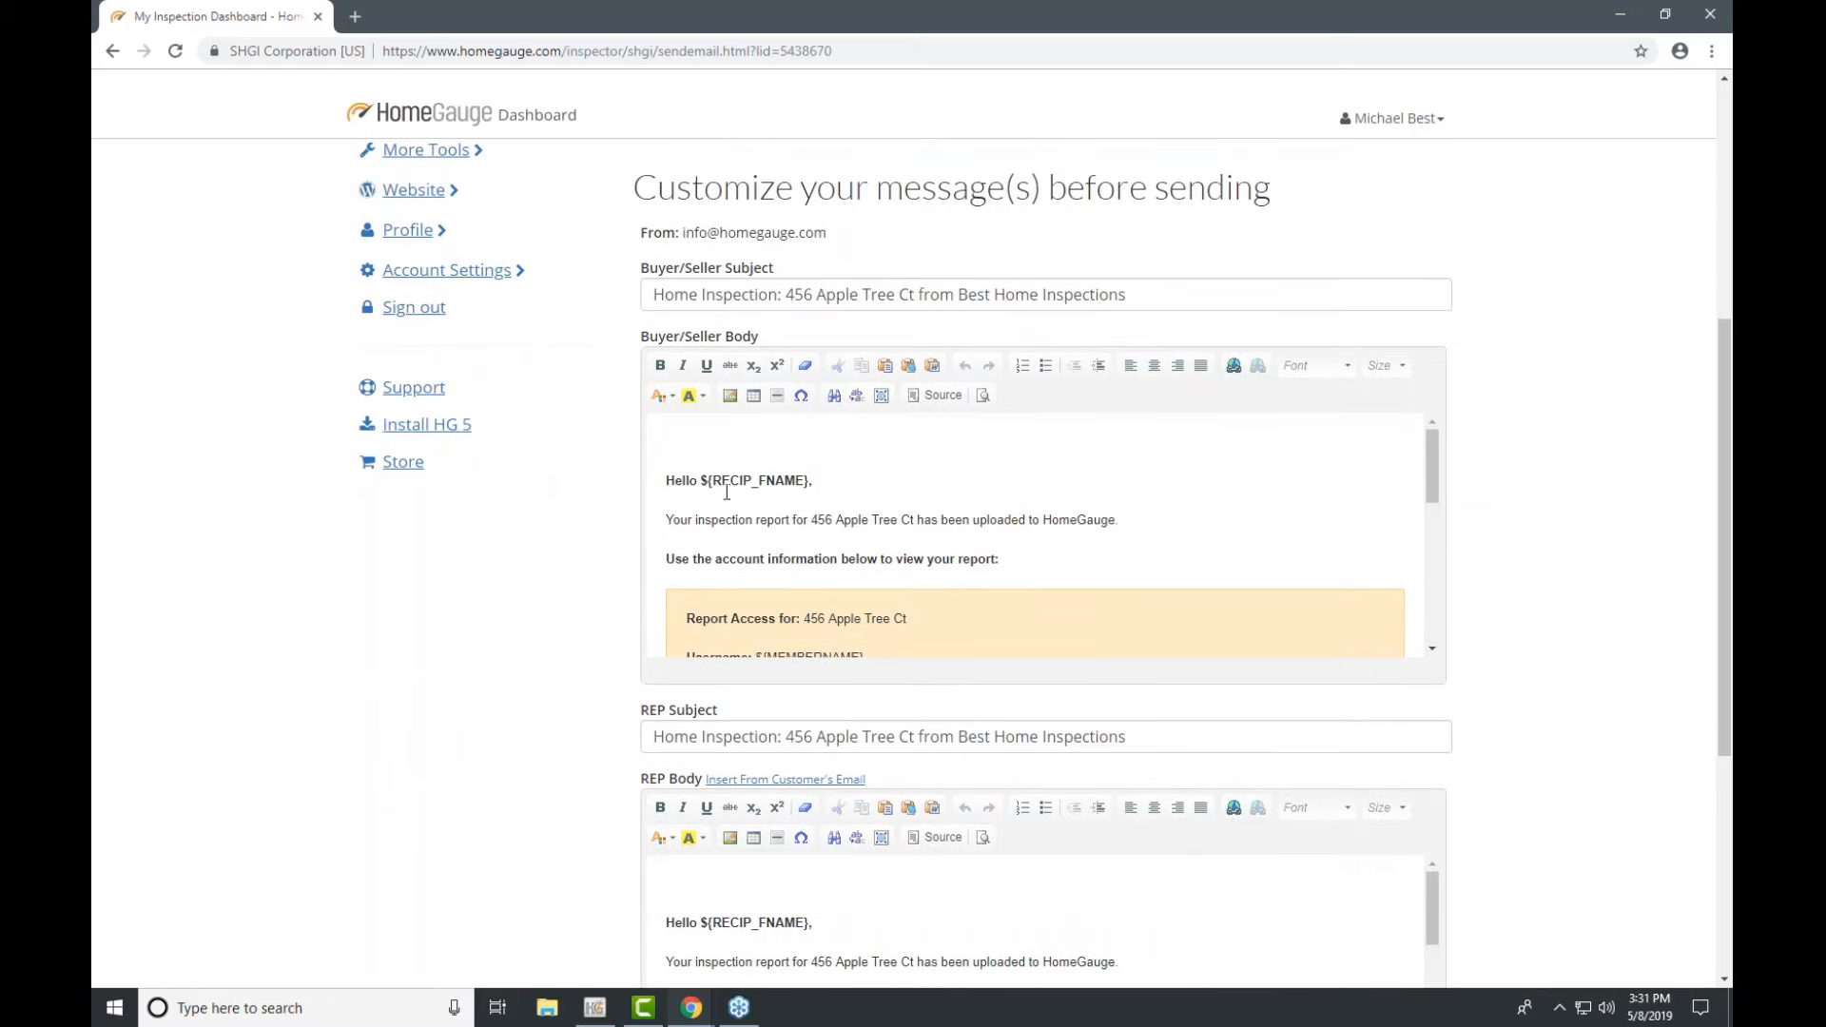
click(1431, 501)
drag(1433, 503, 1429, 534)
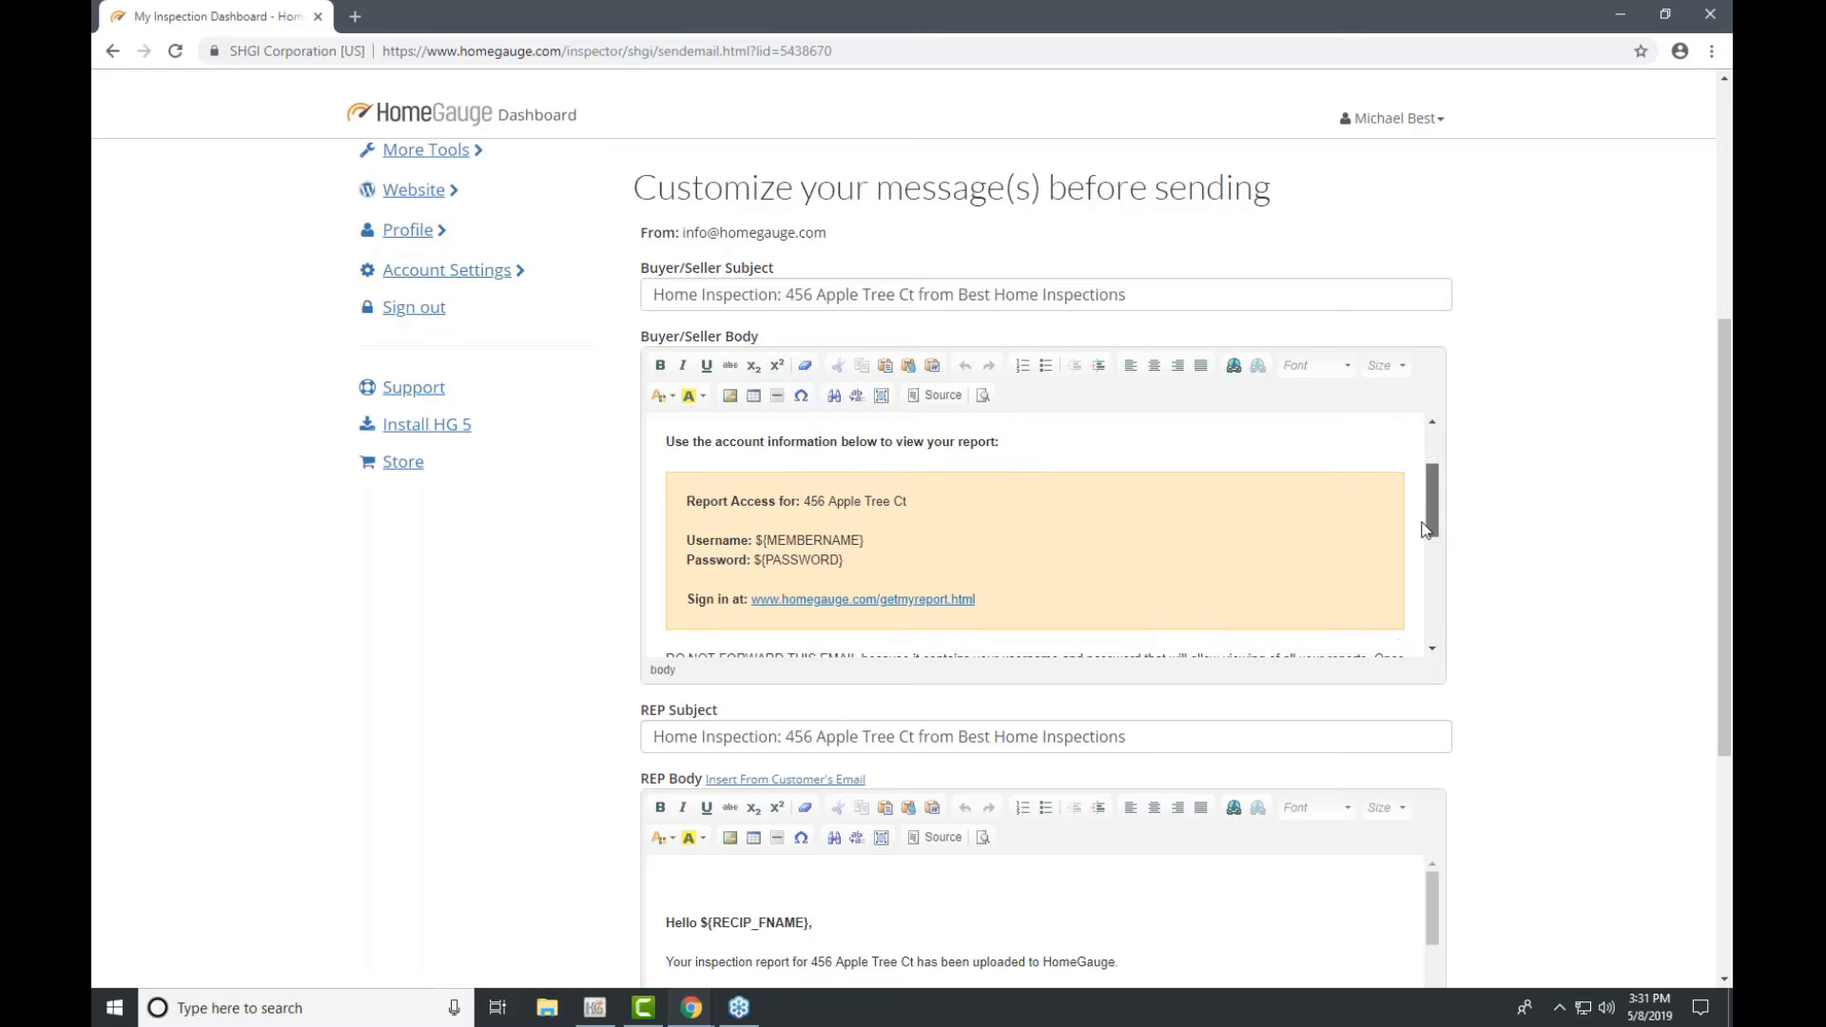
Step: Review the message's ${PASSWORD}, ${MEMBERNAME} and ${RECIP_FNAME} placeholders
click(879, 543)
drag(863, 541, 754, 561)
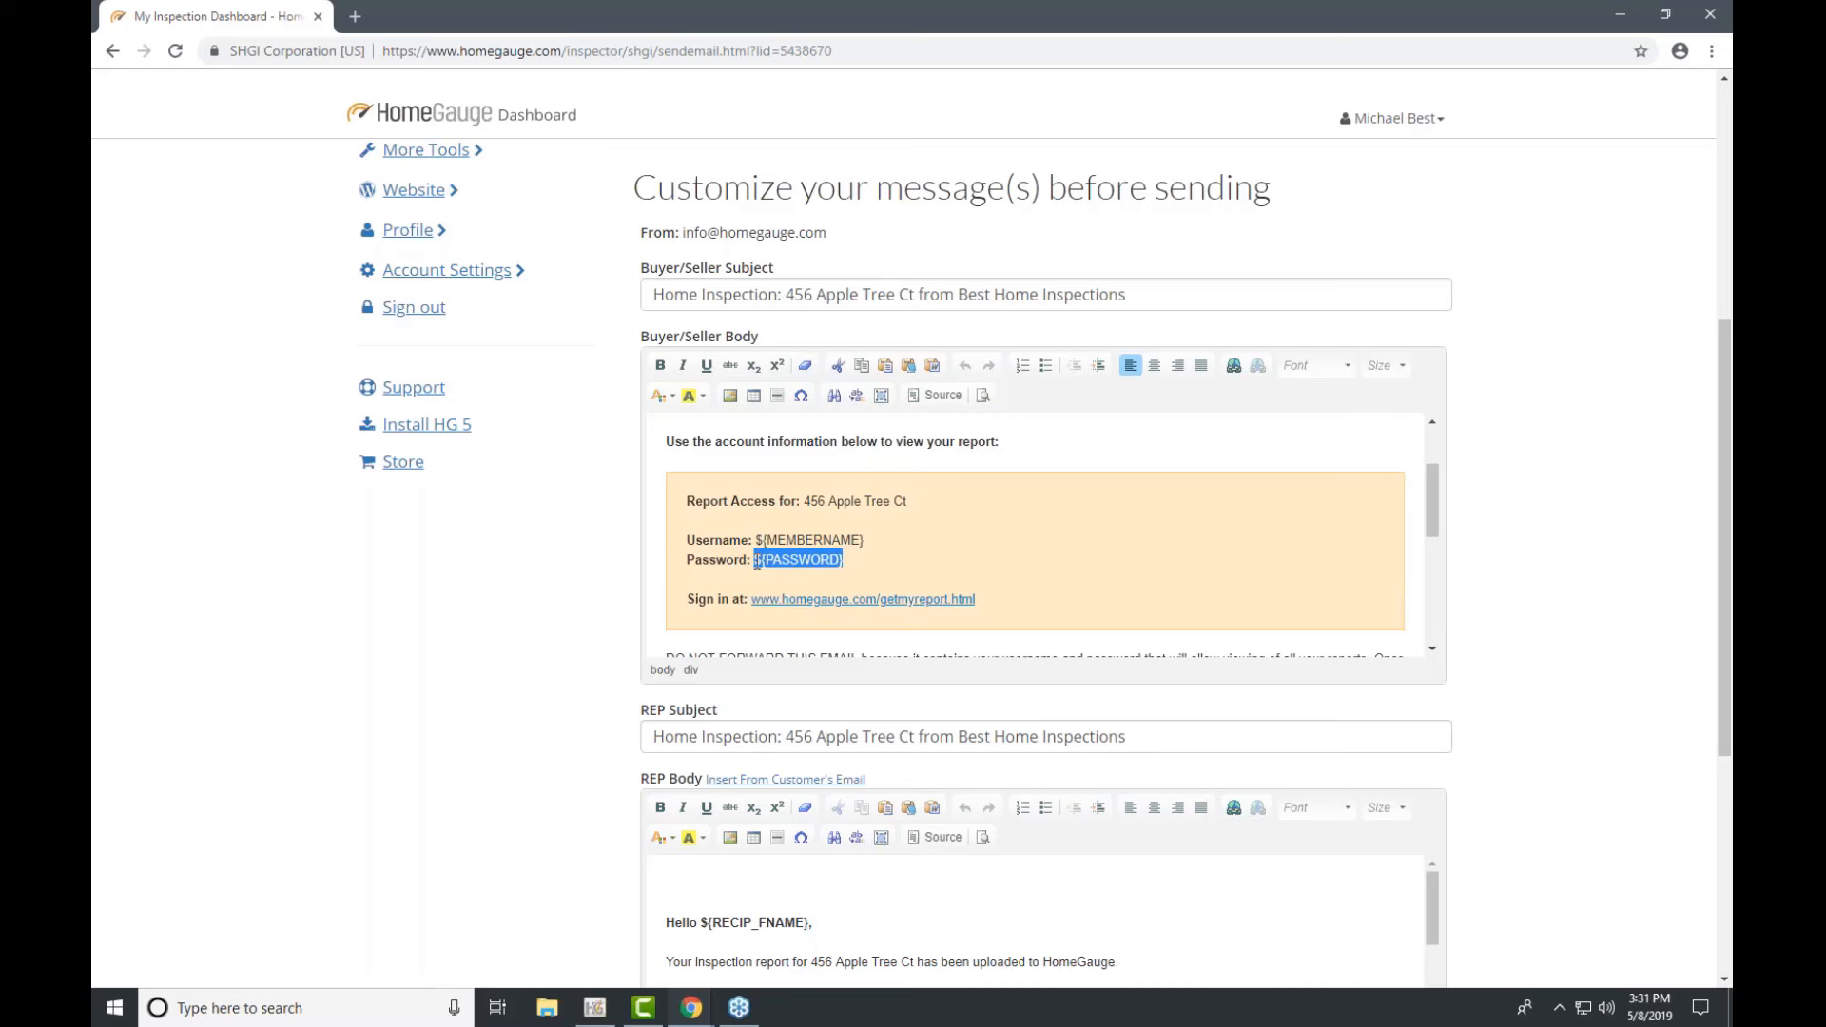
click(892, 532)
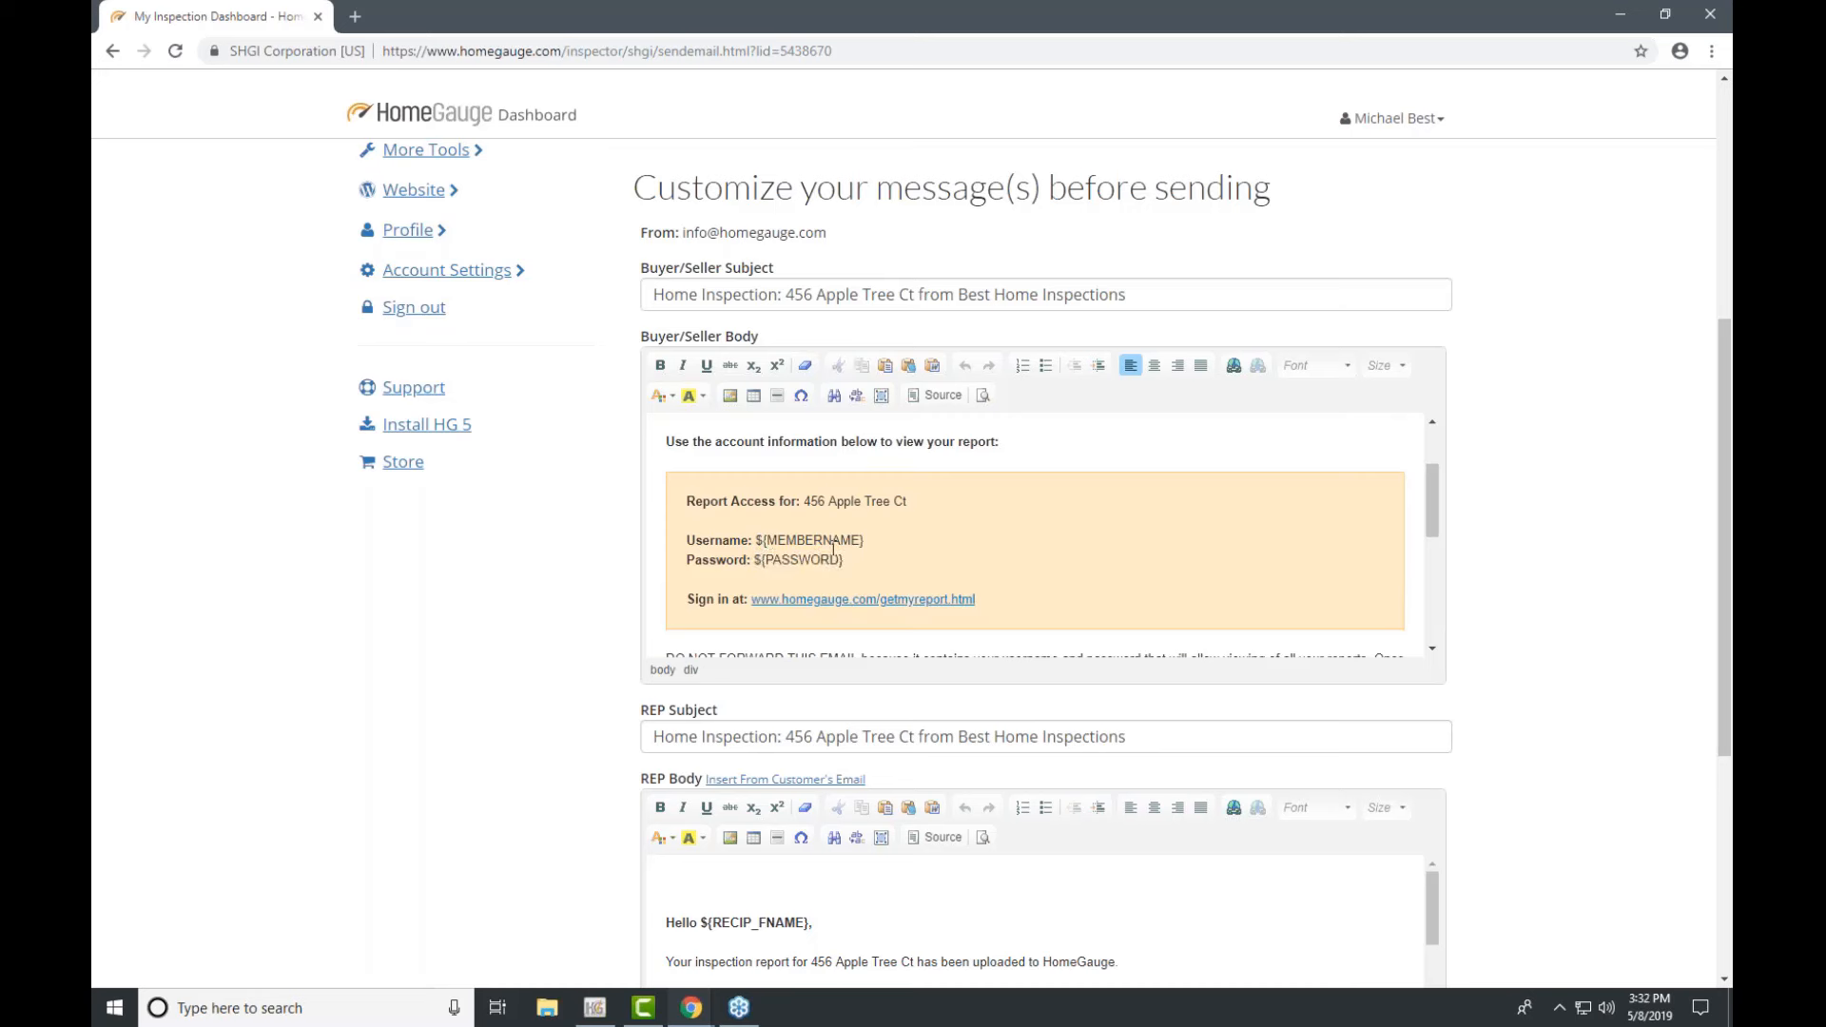
drag(758, 540, 866, 541)
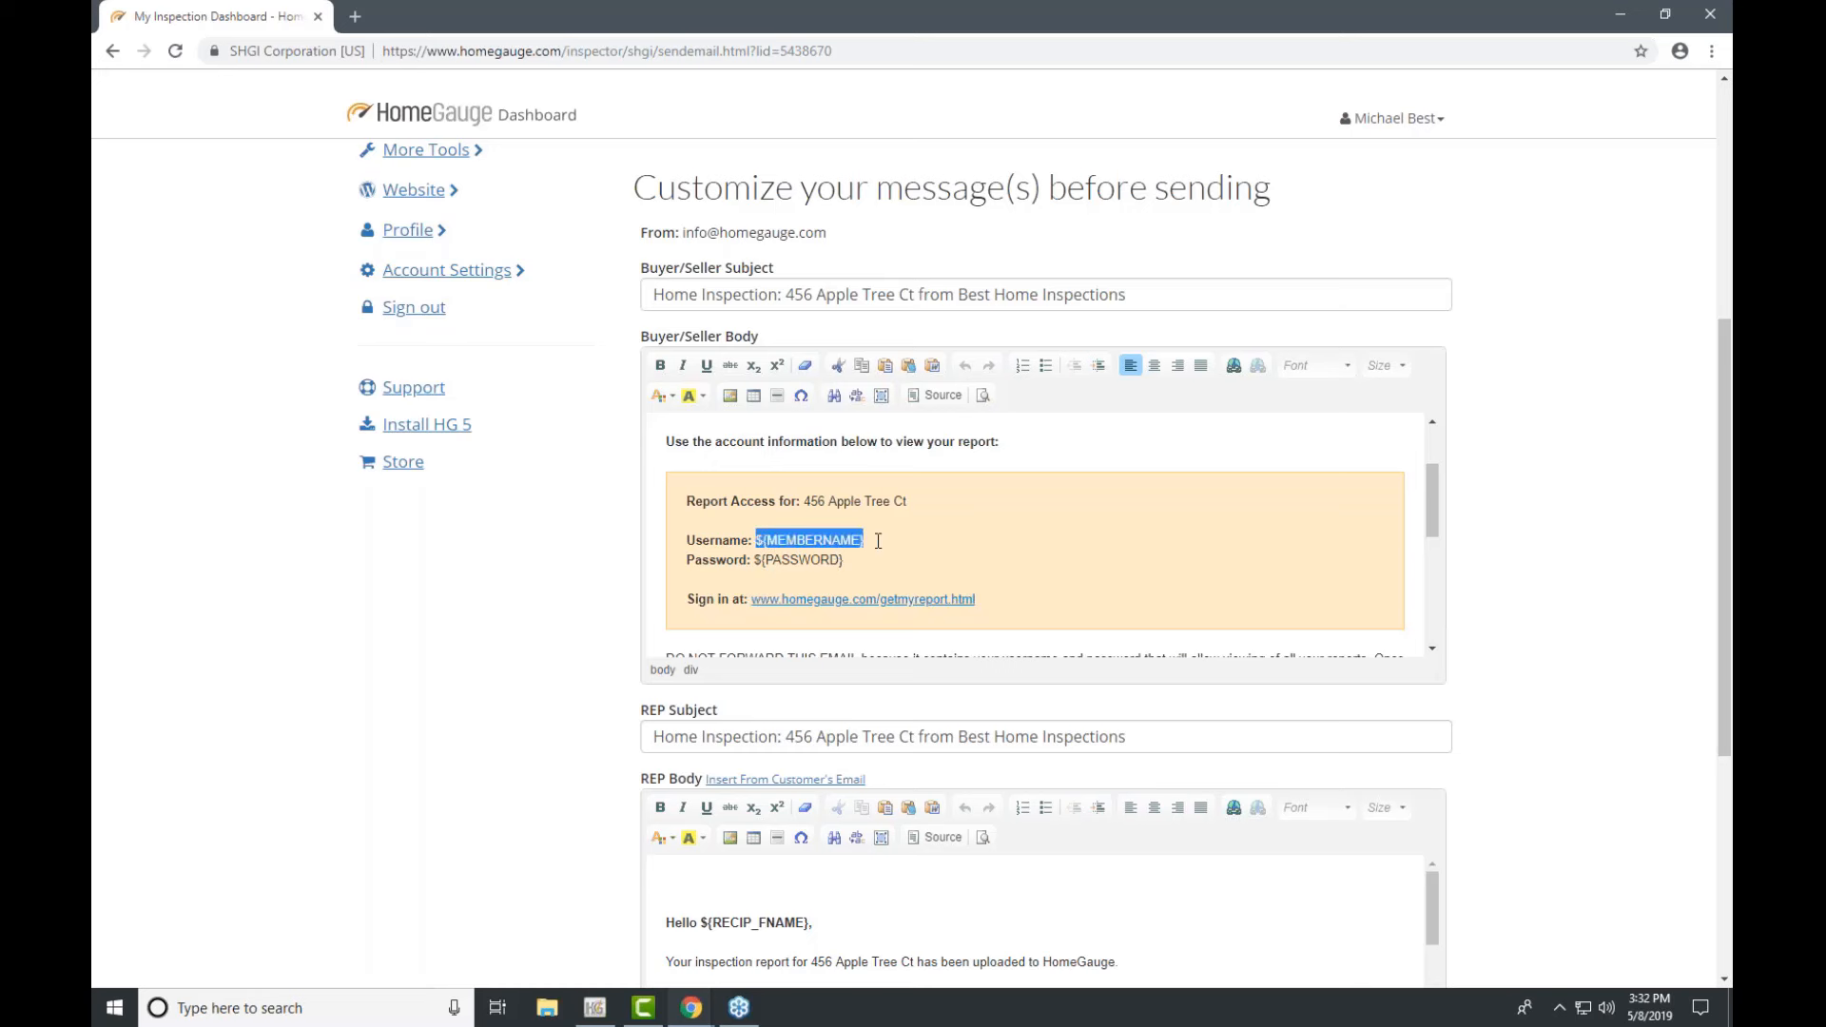
click(877, 541)
scroll(923, 545, up, 1)
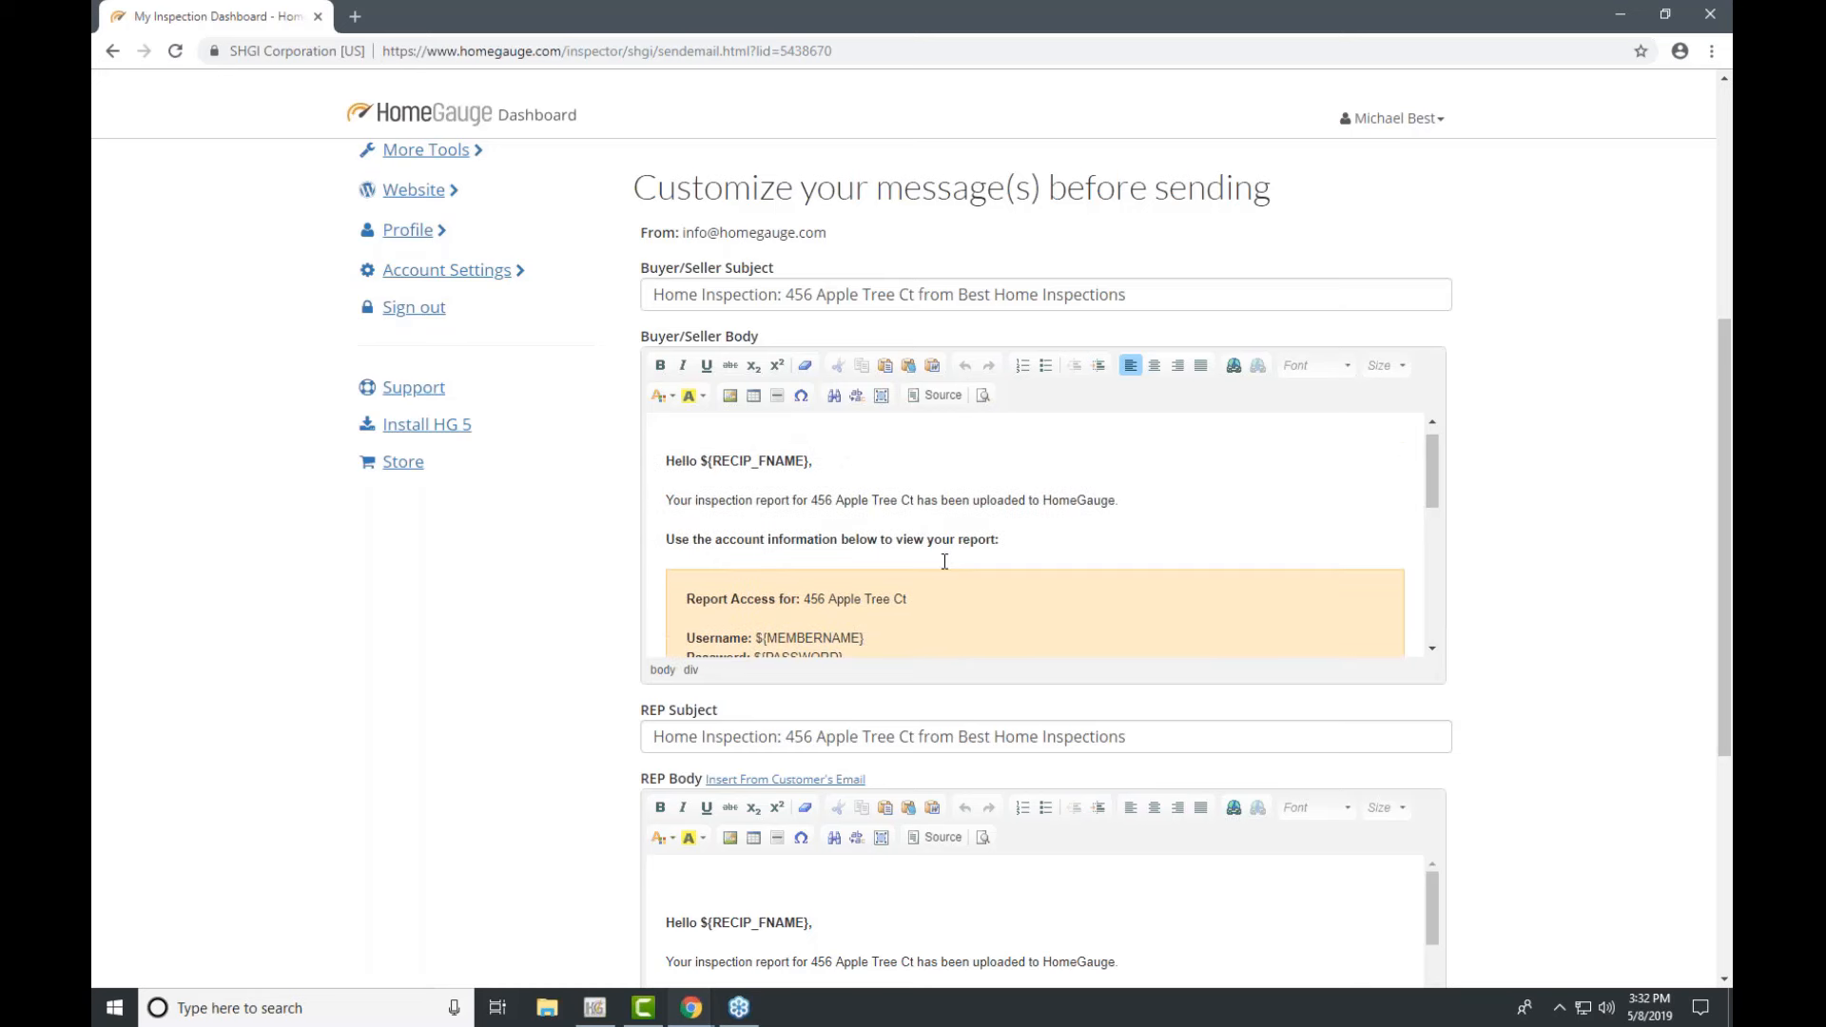
drag(808, 462, 701, 462)
Step: Send the notification emails to both recipients
scroll(1480, 532, down, 2)
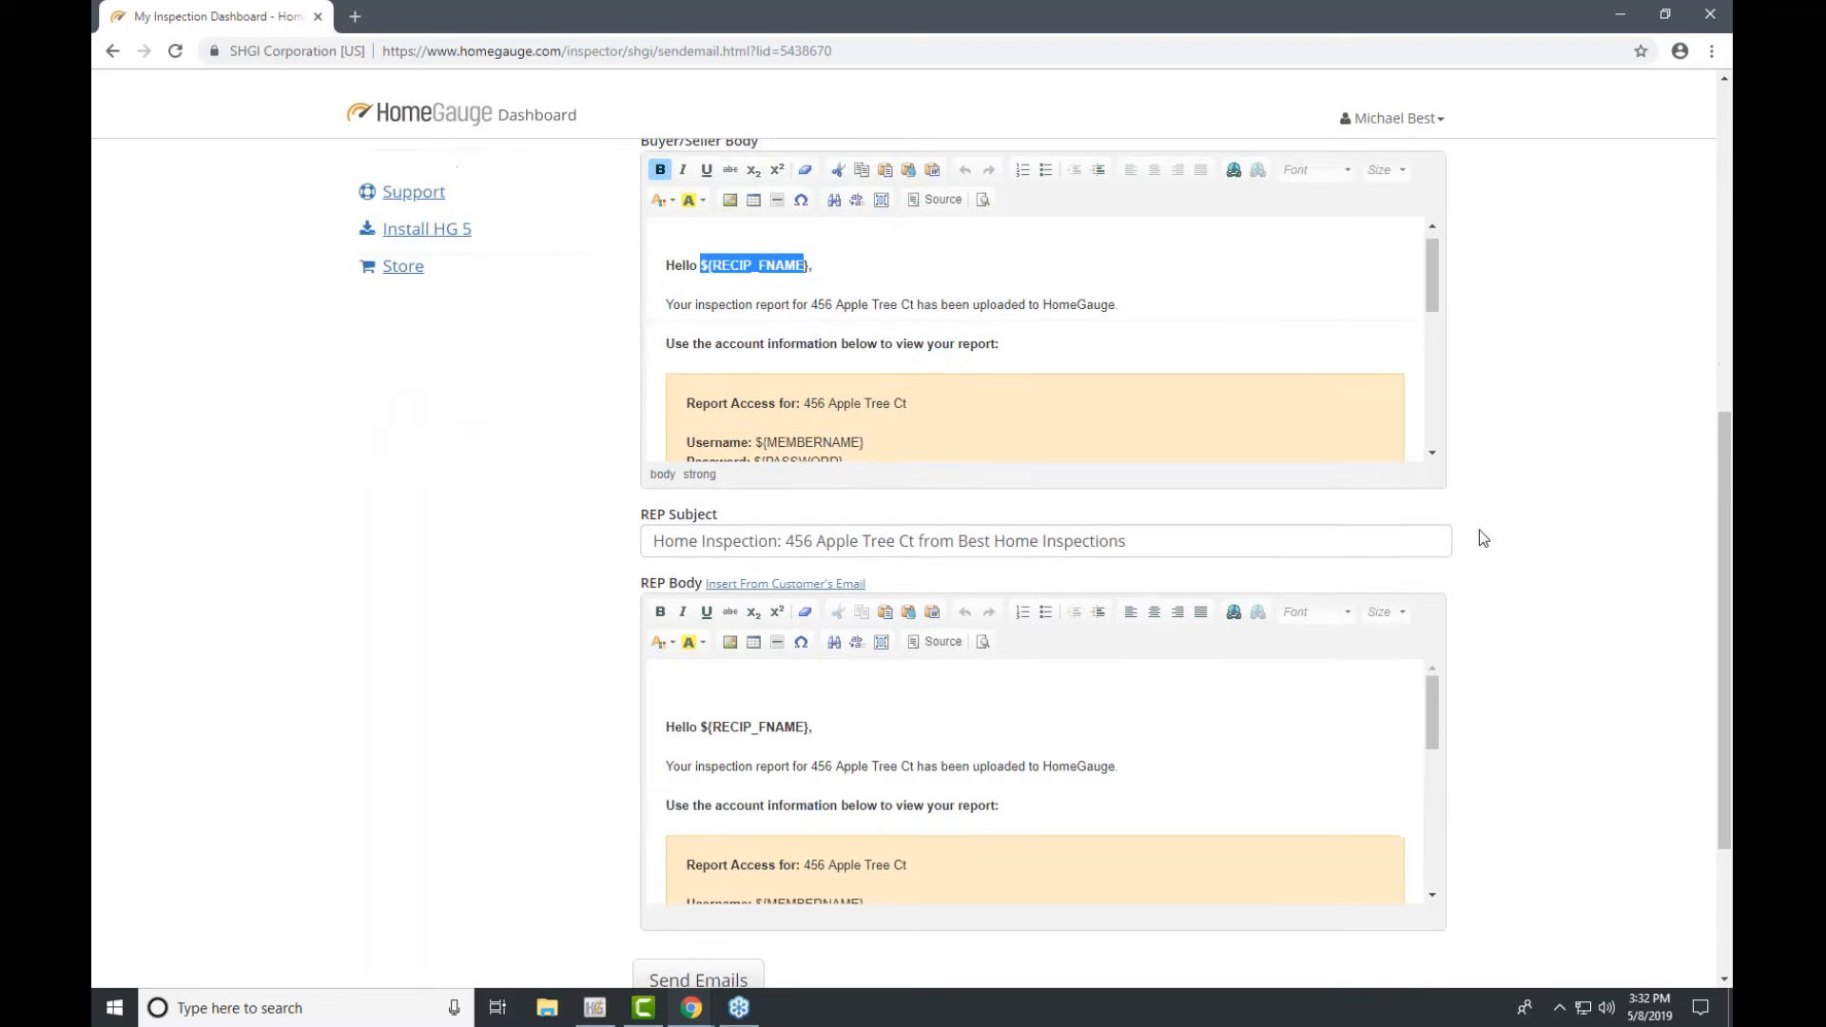
scroll(1480, 539, down, 3)
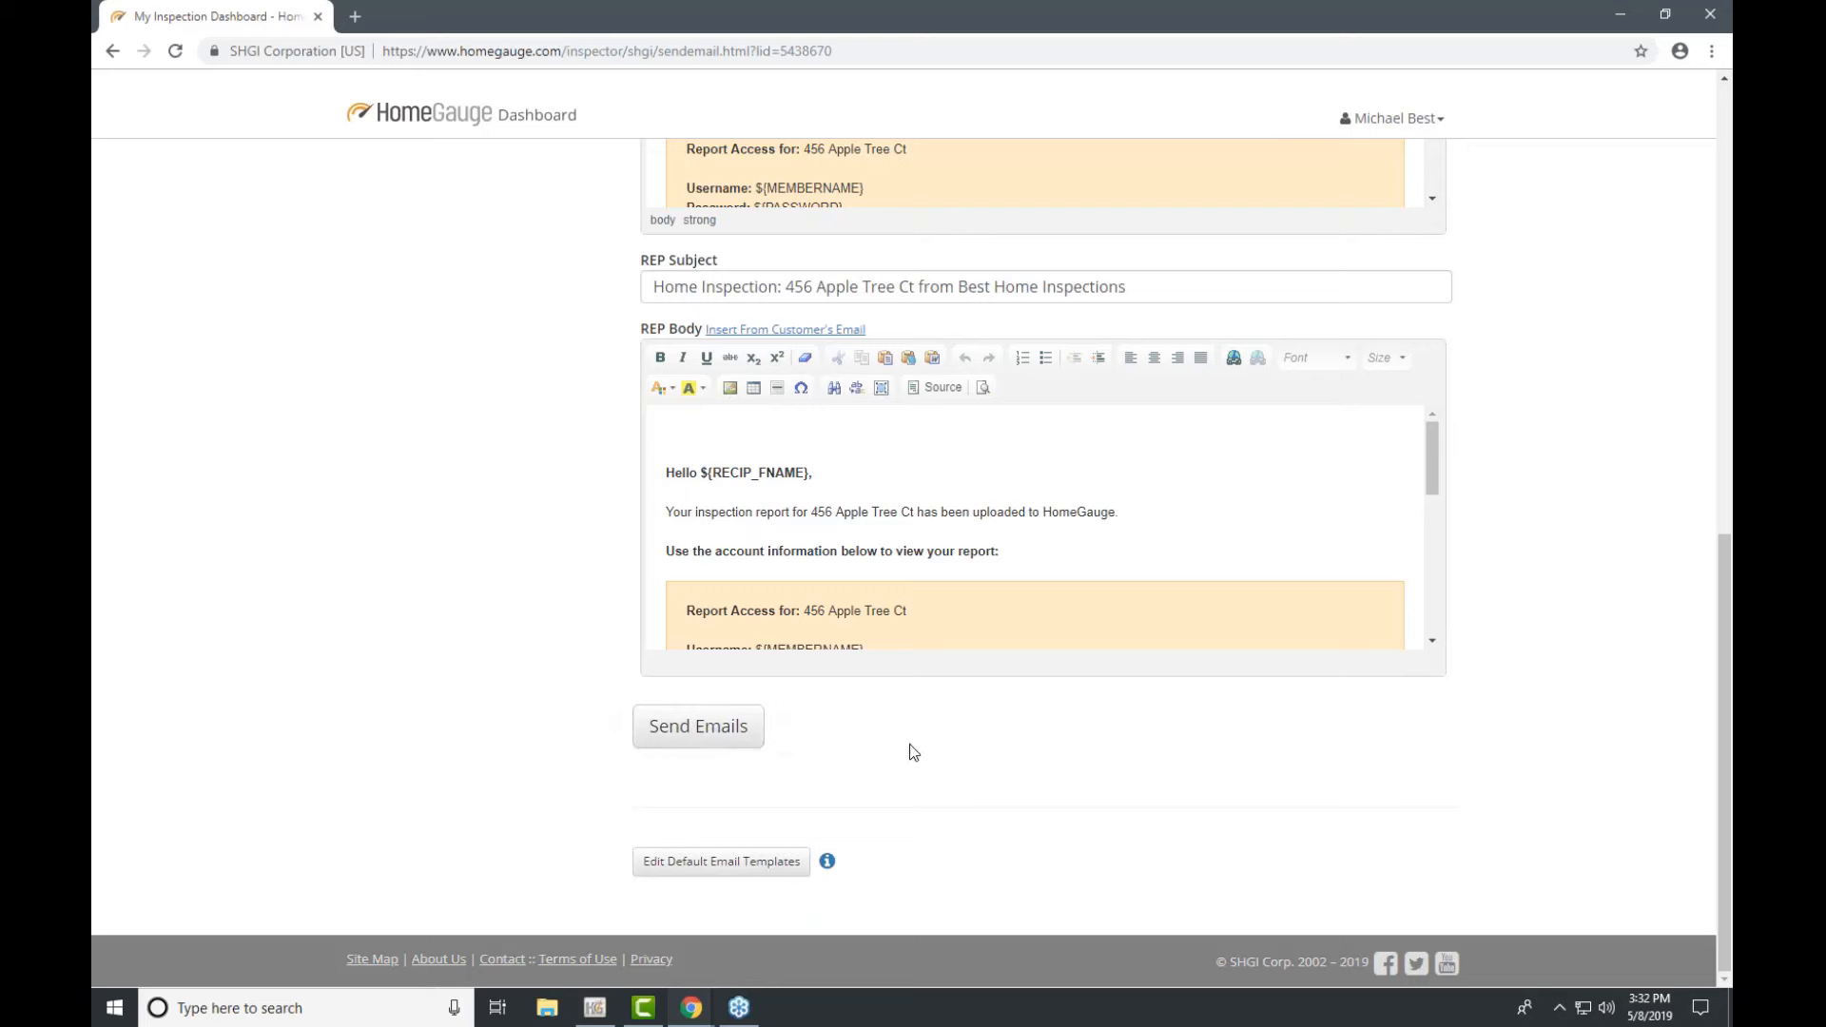
scroll(913, 750, up, 5)
scroll(924, 744, down, 5)
click(715, 737)
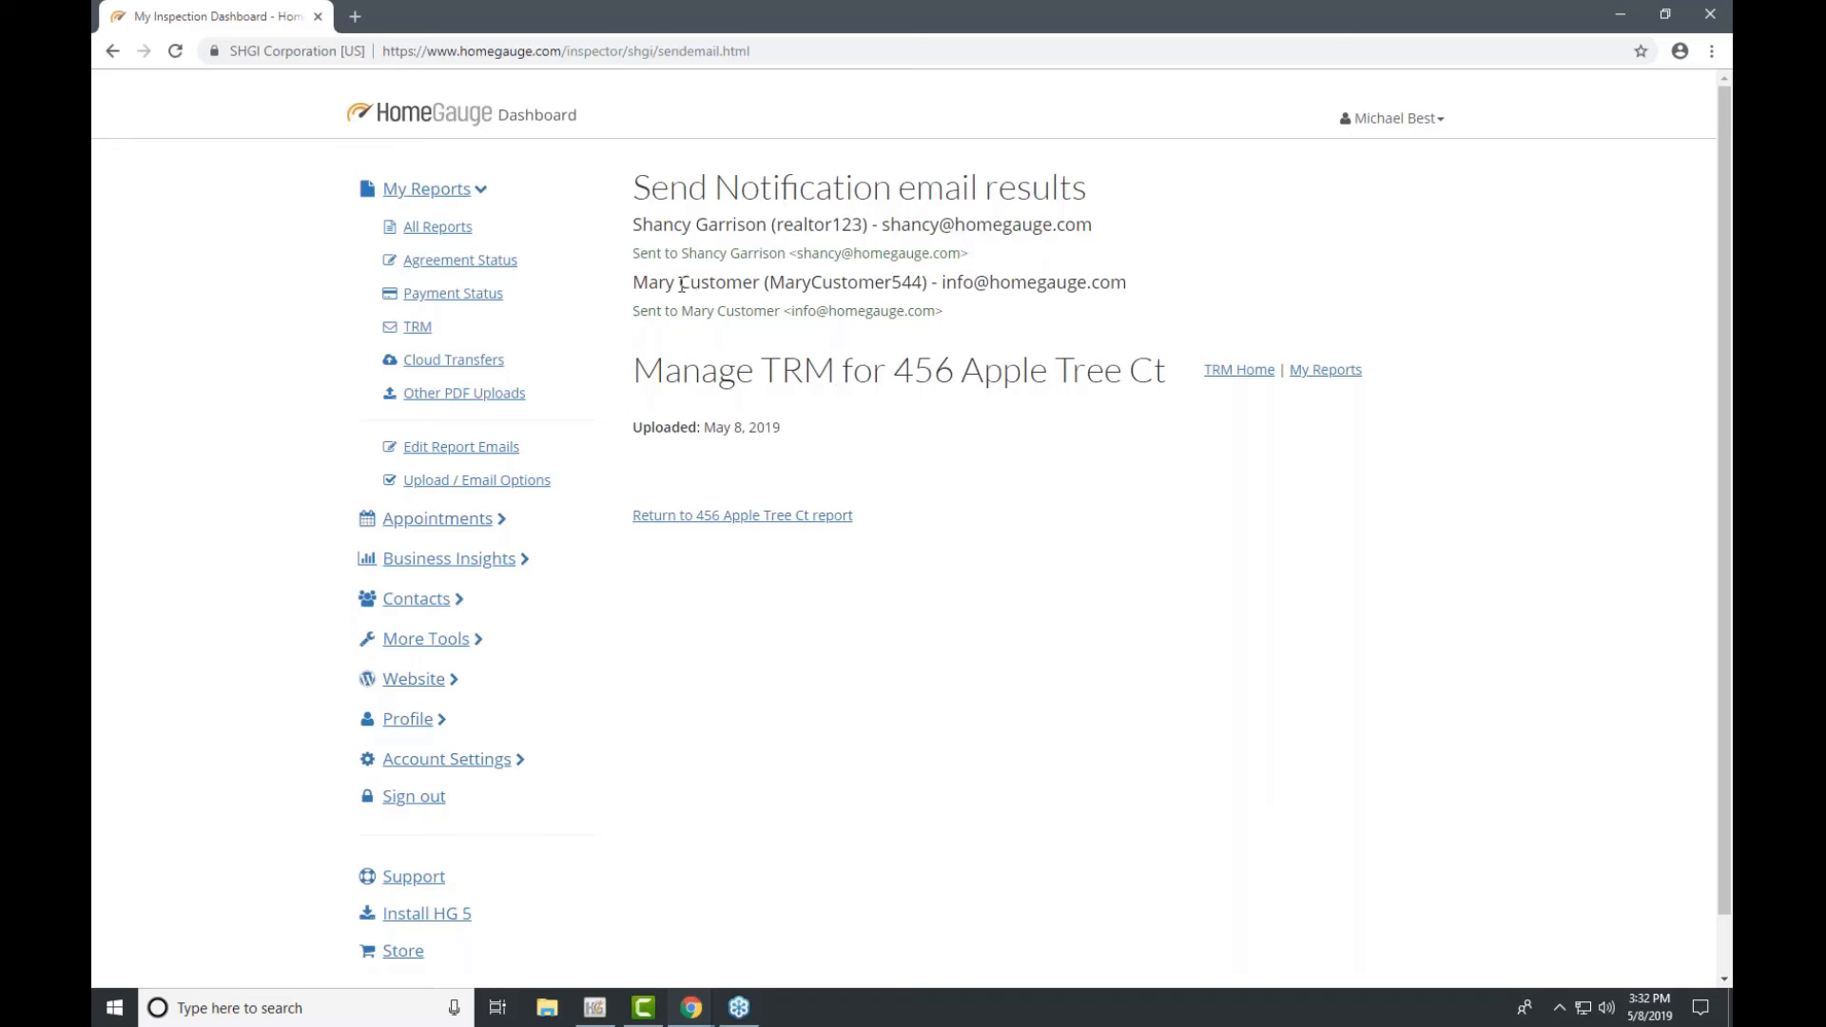
Step: From All Reports, open the report's History showing both sent notifications
click(447, 233)
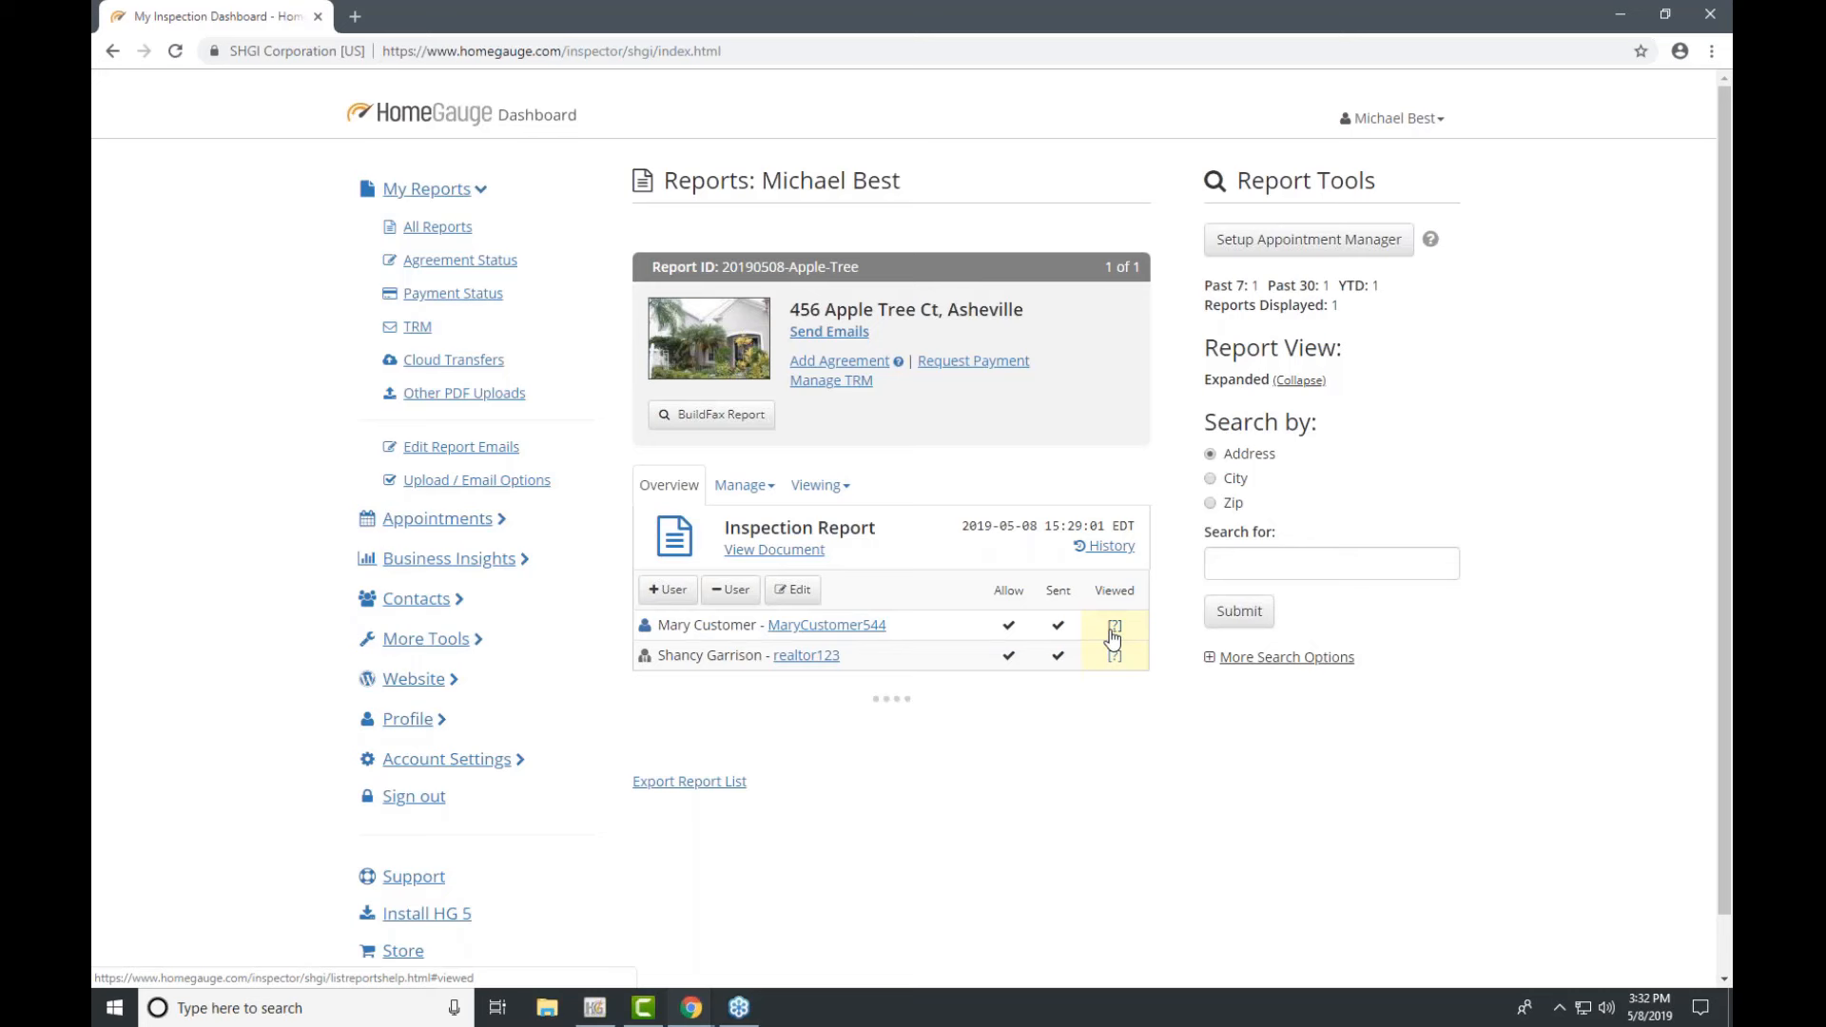
click(1108, 558)
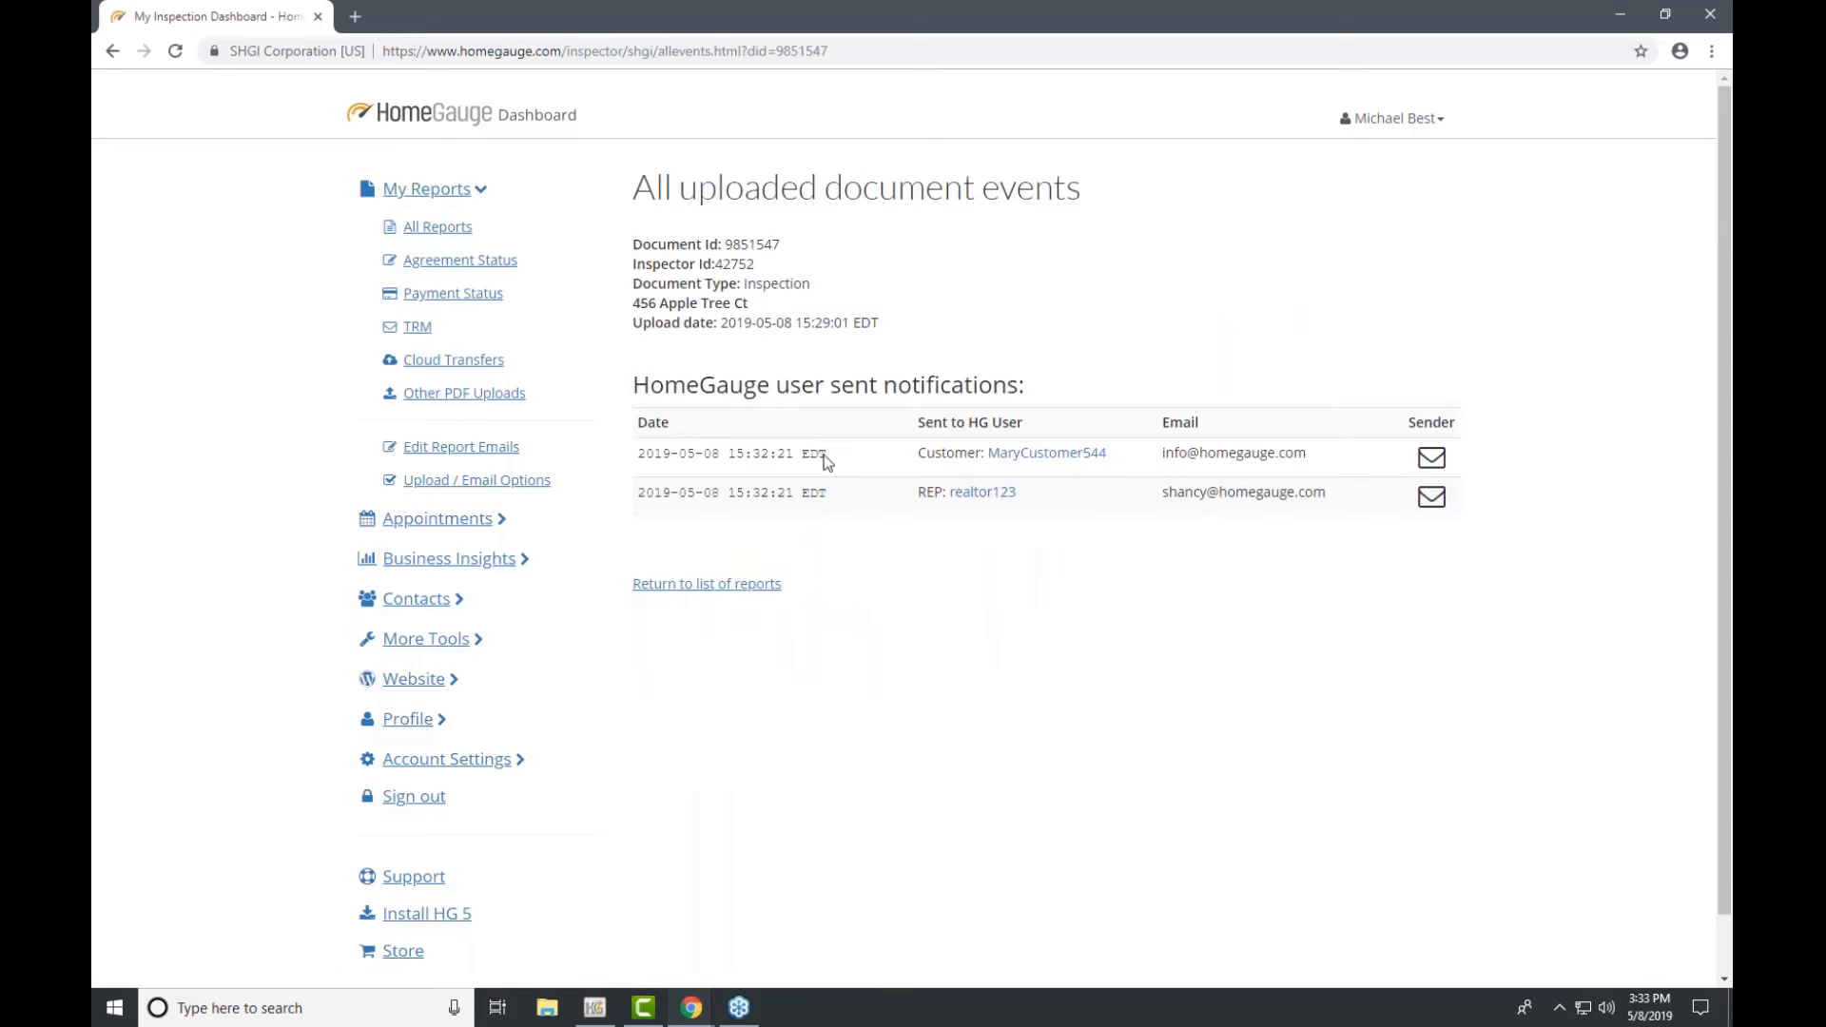